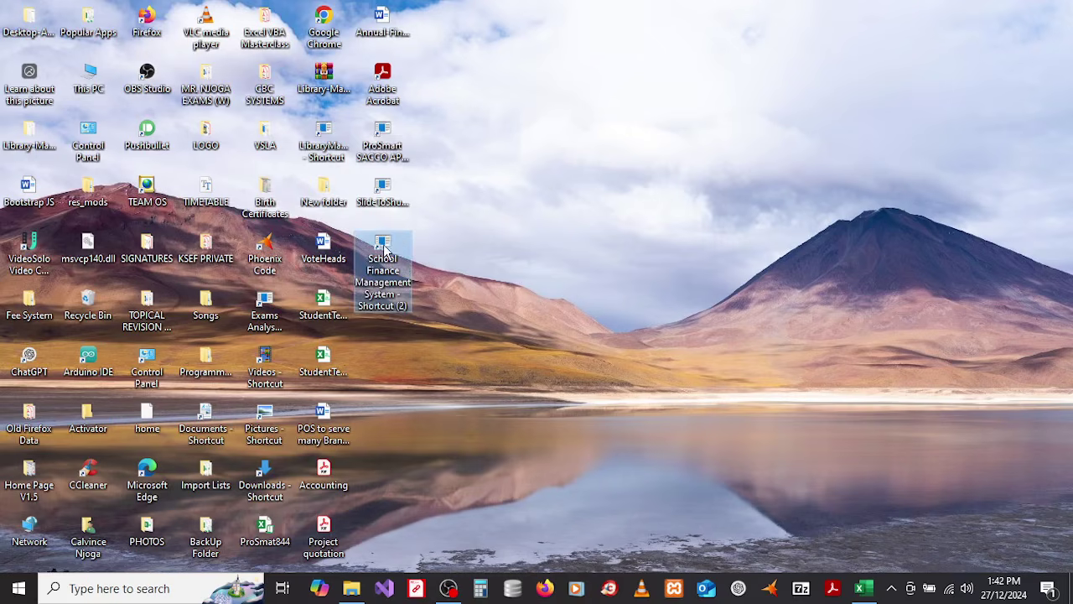
Step: Launch School Finance Management System and enter the administrator credentials and registration code
double_click(385, 249)
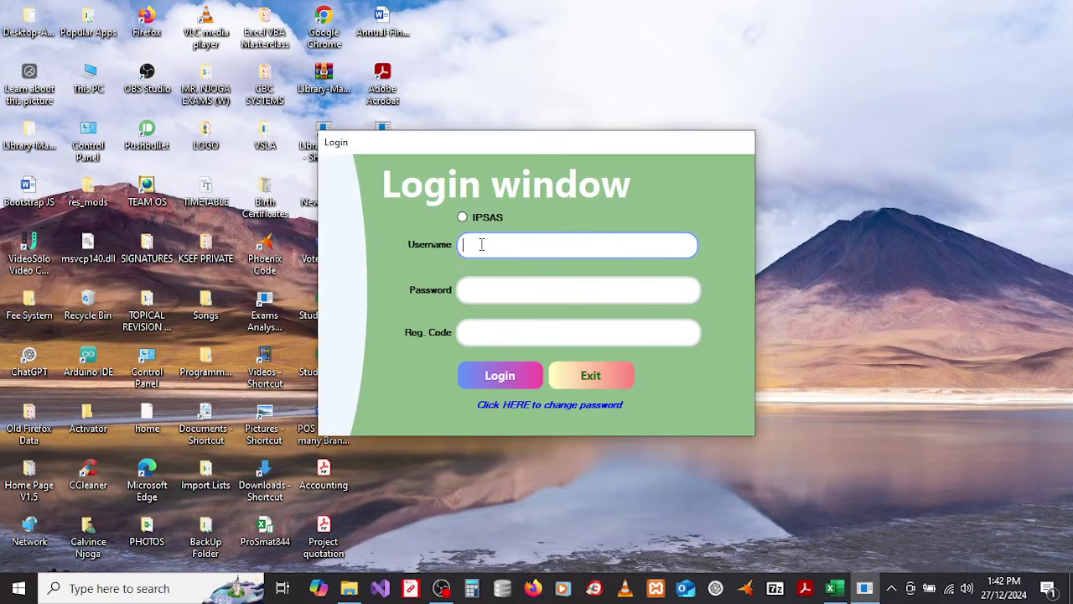
key("Tab")
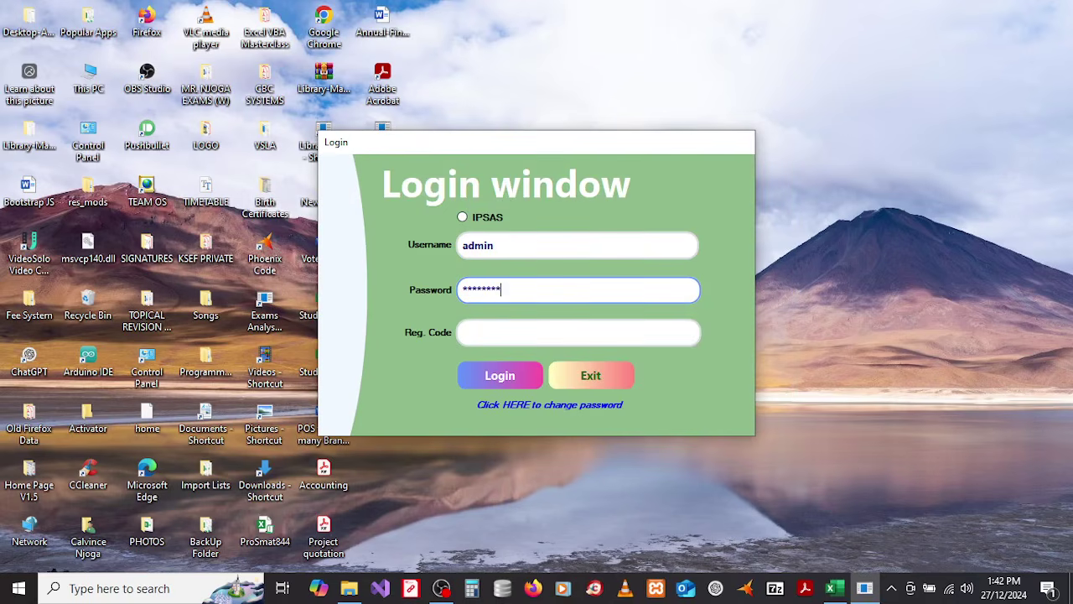
left_click(477, 329)
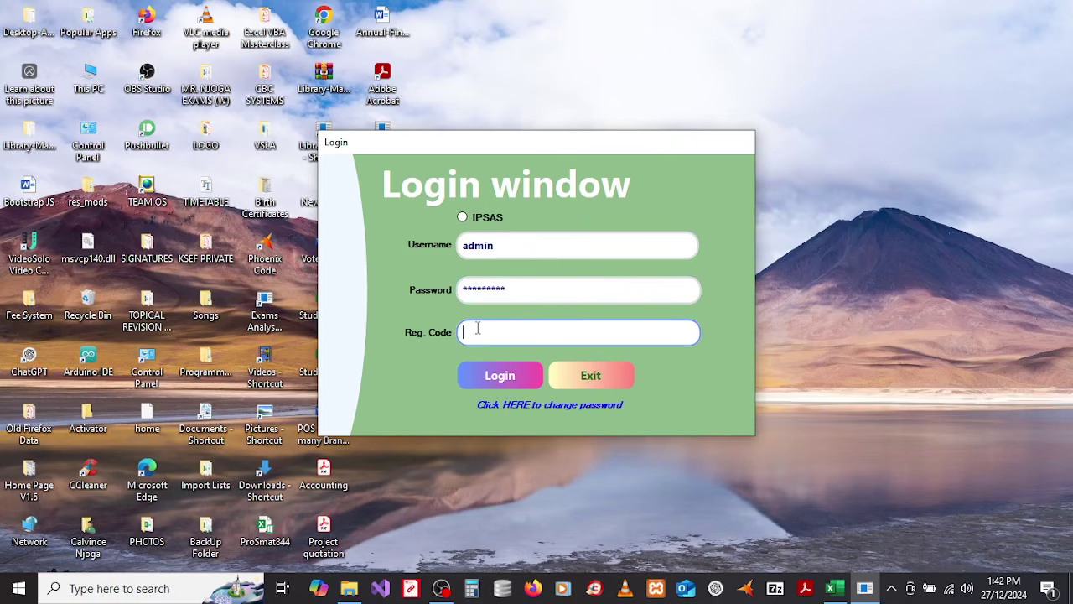
type("**")
Step: Tick the IPSAS option after the warning and log in to the dashboard
left_click(495, 384)
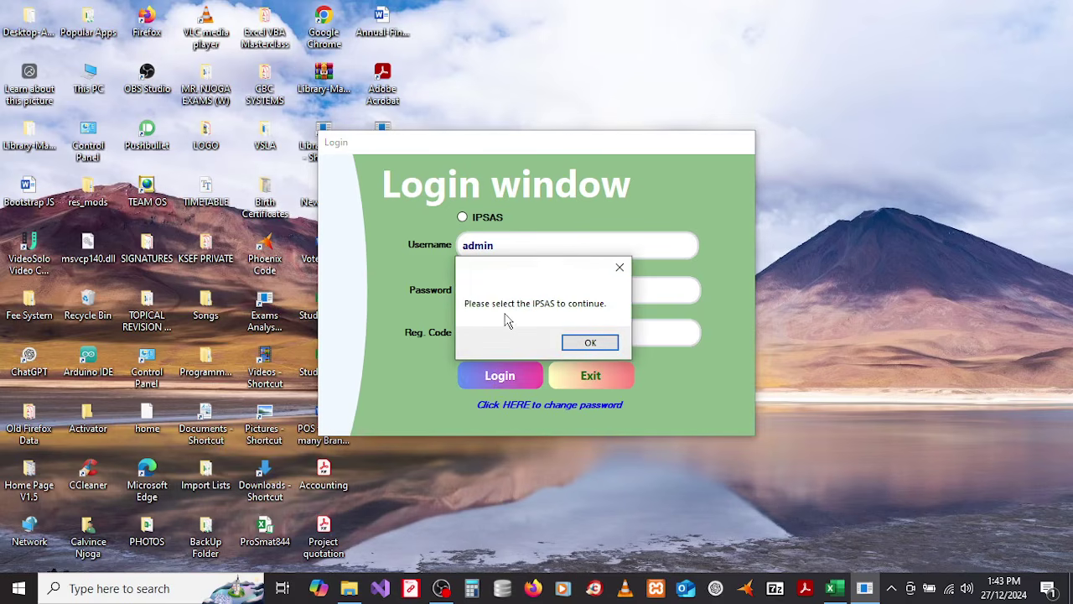
left_click(591, 342)
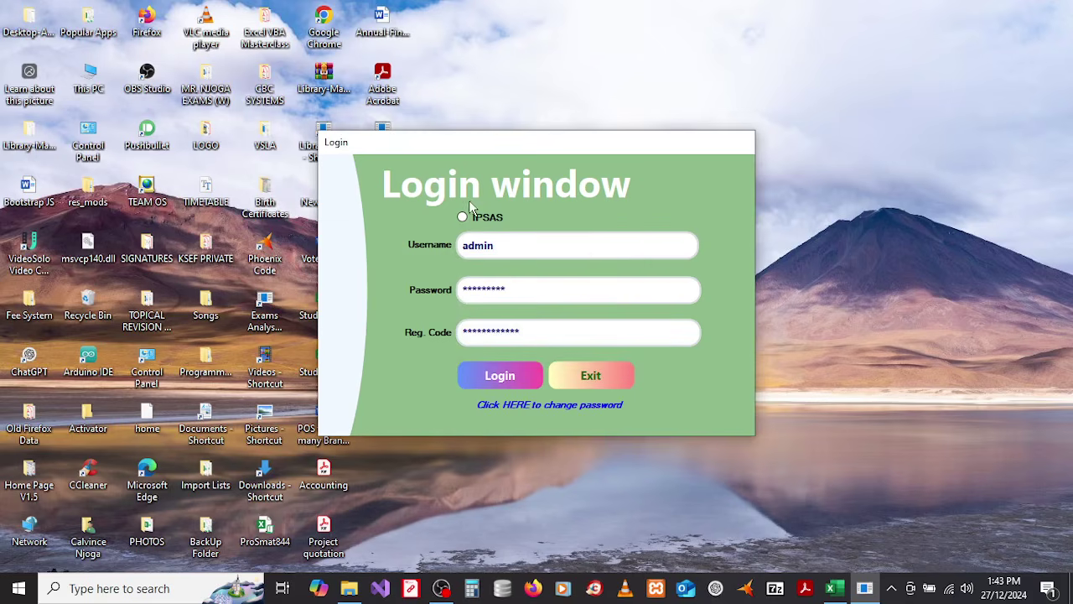
left_click(462, 218)
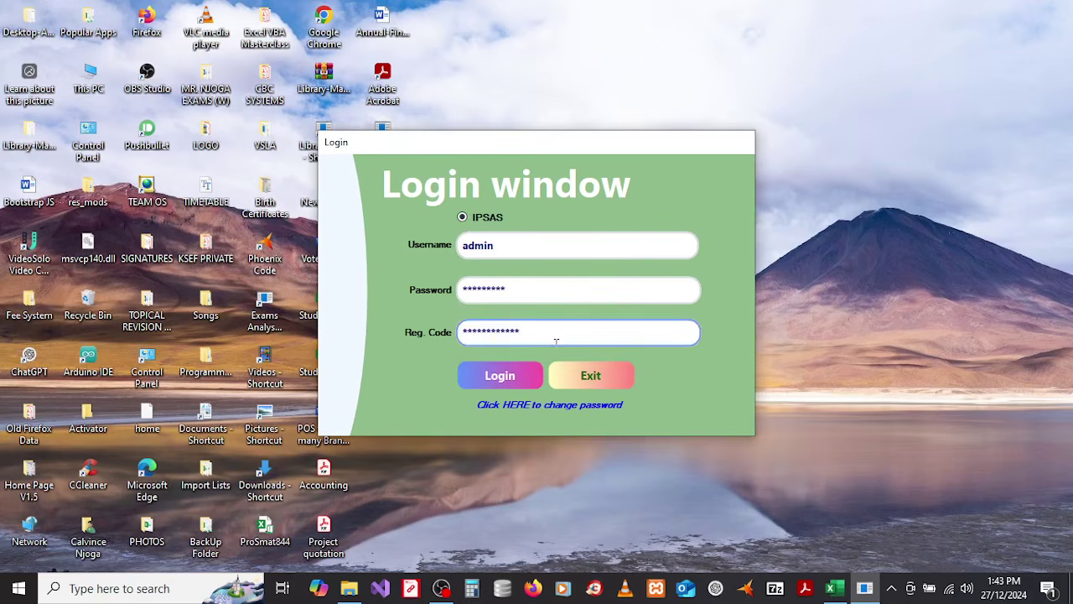
left_click(503, 377)
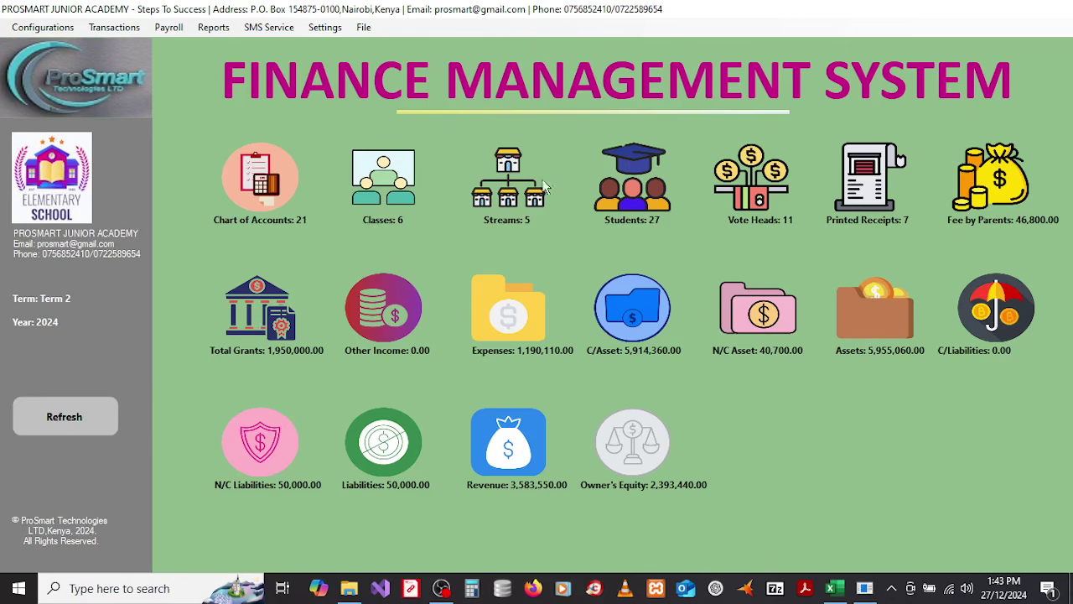
Step: Browse the Configurations, Transactions, Payroll, Reports, SMS Service, Settings and File menus
left_click(42, 30)
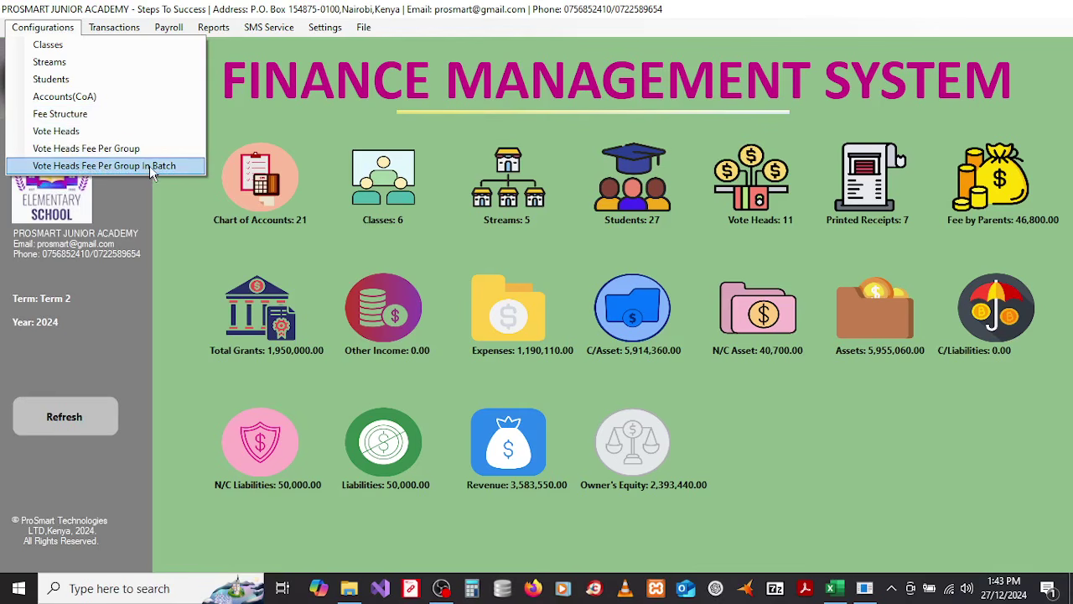
mouse_move(126, 27)
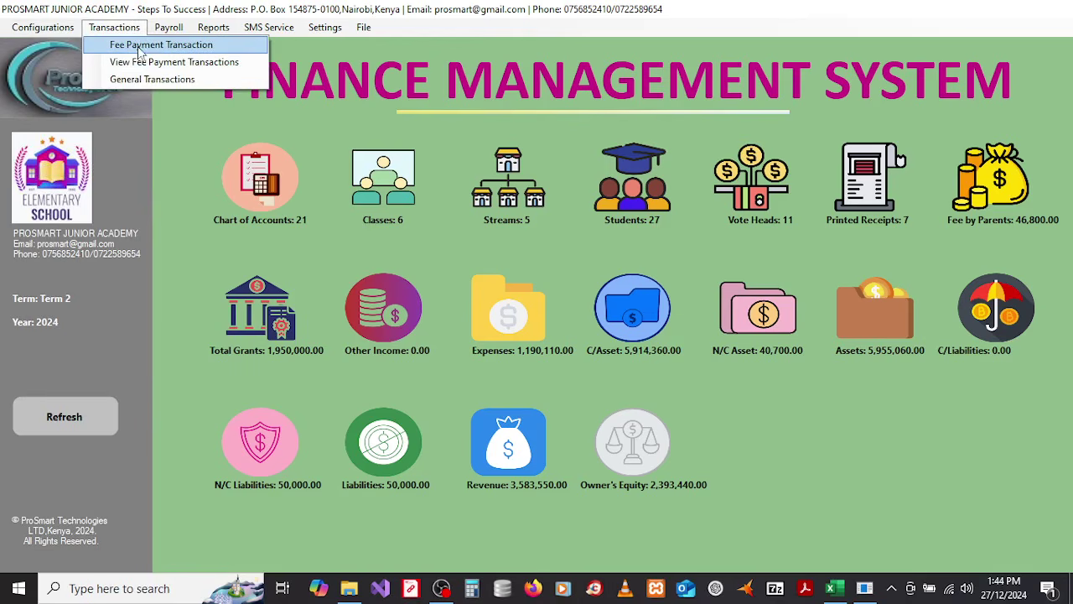
mouse_move(168, 27)
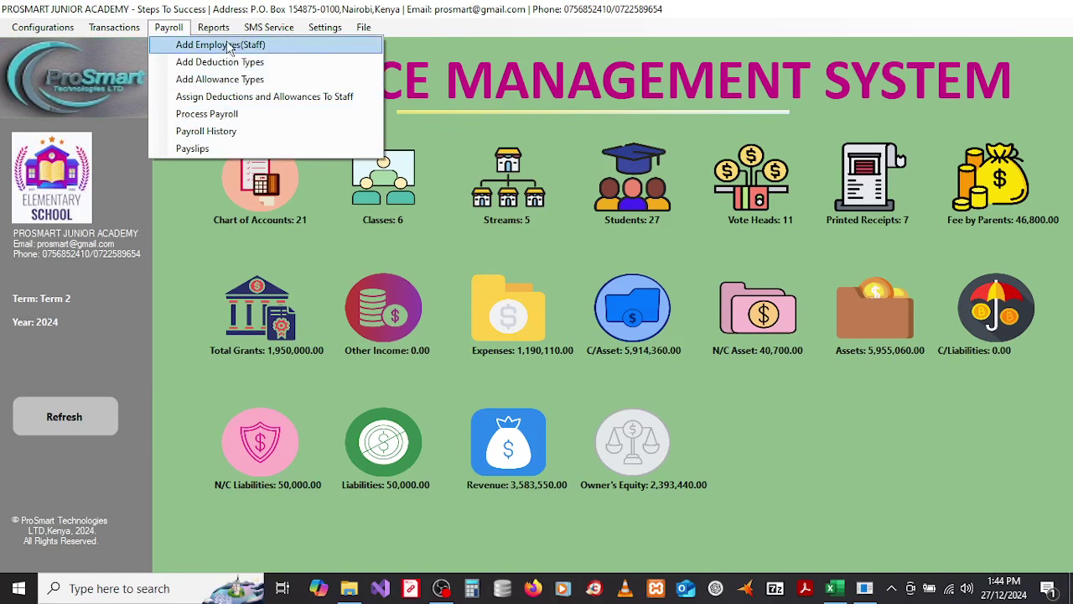
mouse_move(222, 34)
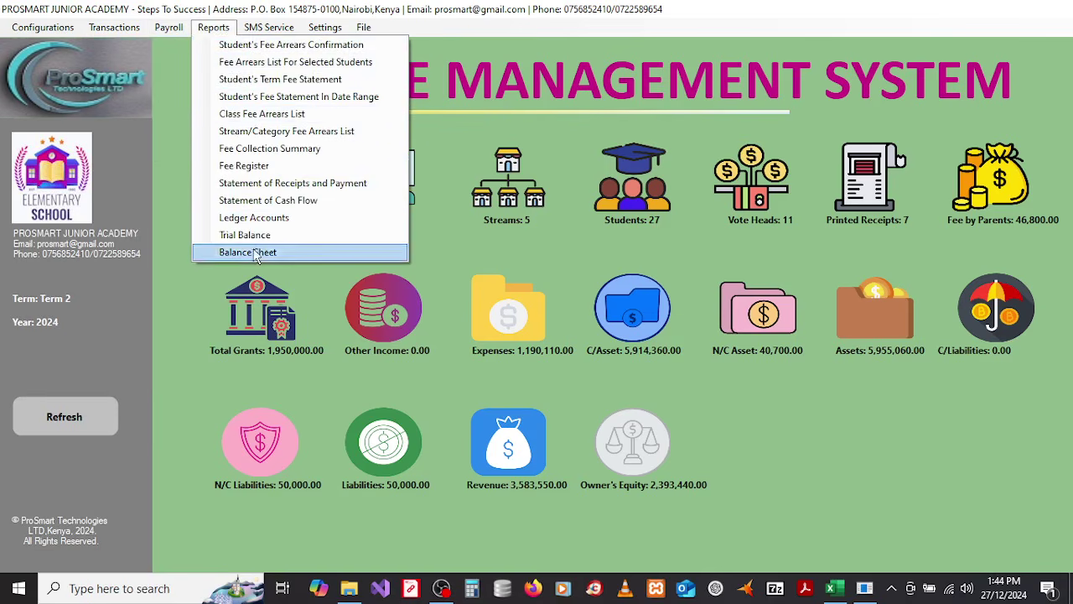
mouse_move(268, 28)
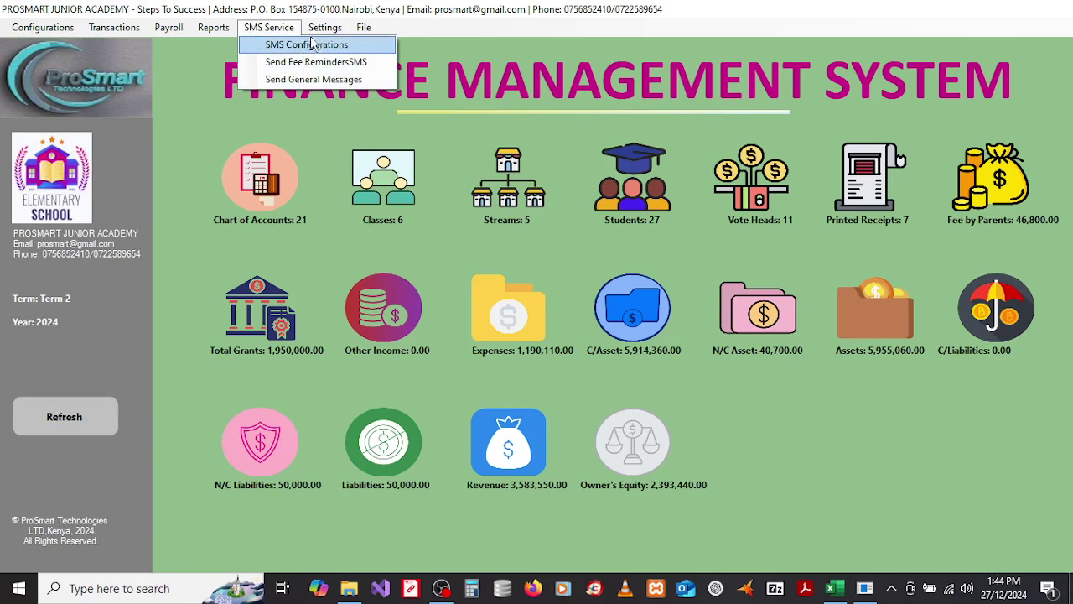
mouse_move(323, 31)
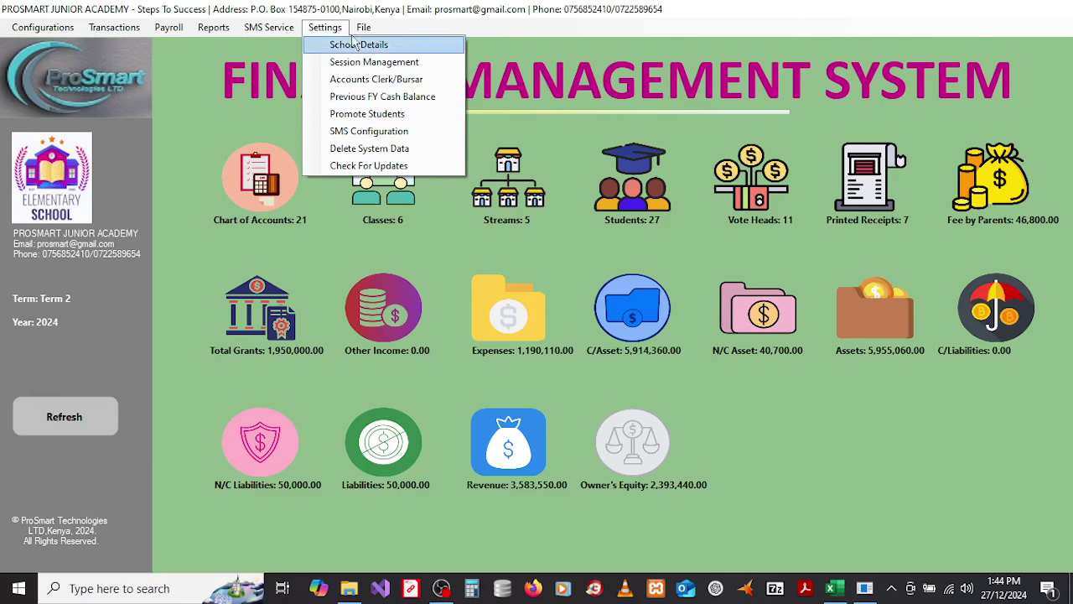
mouse_move(362, 31)
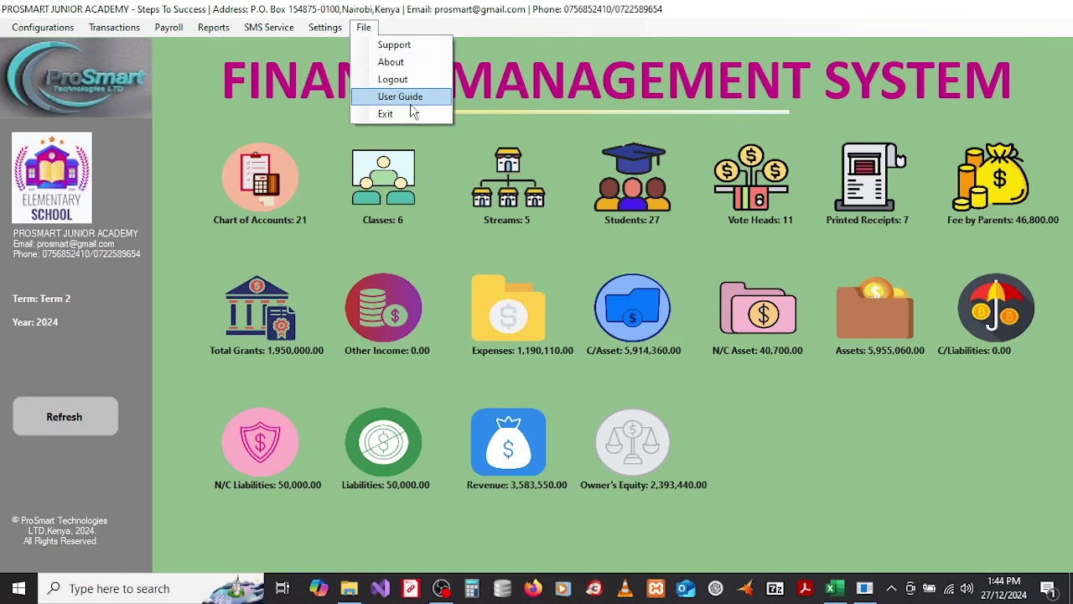
left_click(45, 31)
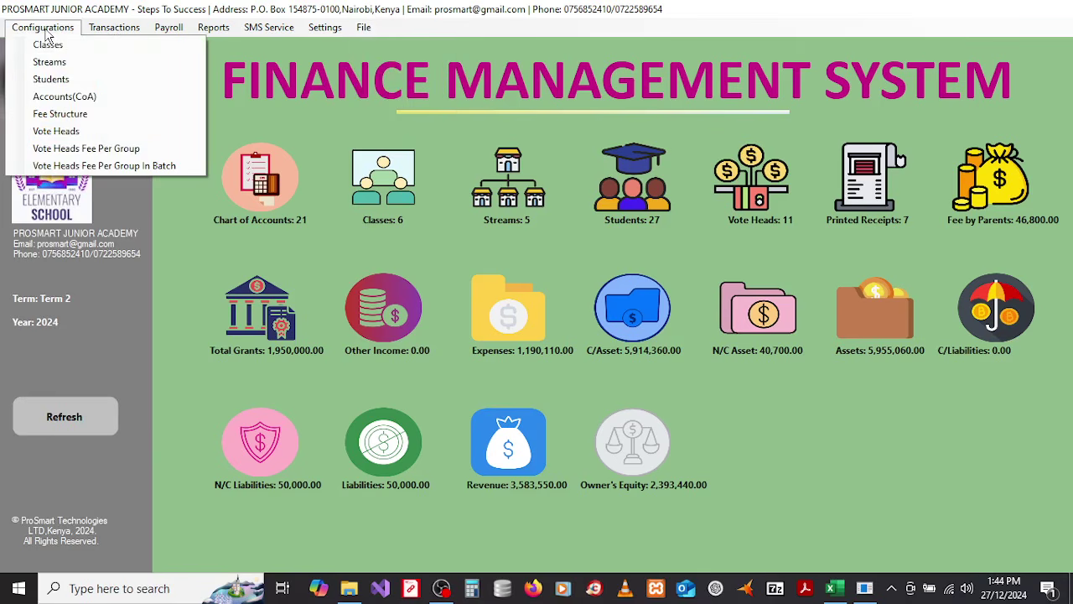
Step: Create class Grade 8 with description 'Grade 8 CBC', save it, refresh and close the form
left_click(47, 46)
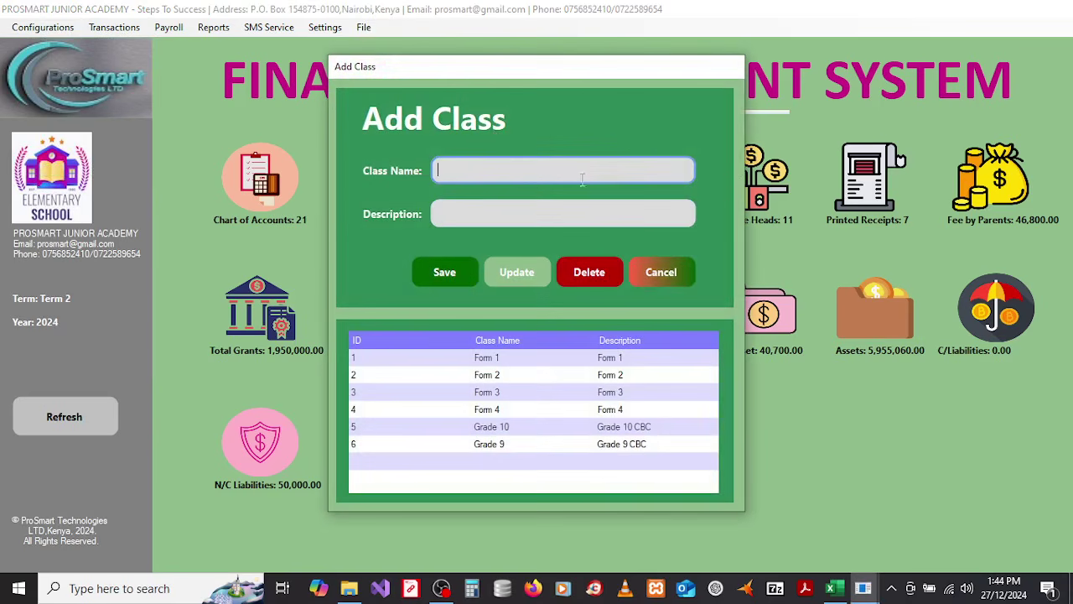
left_click(662, 274)
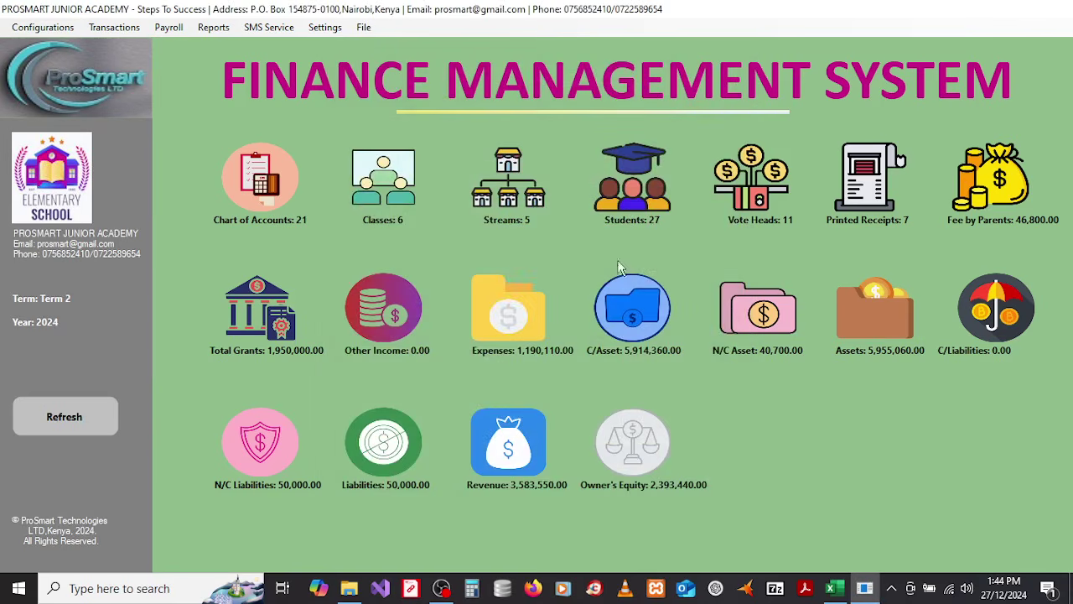
left_click(393, 176)
left_click(681, 277)
left_click(381, 191)
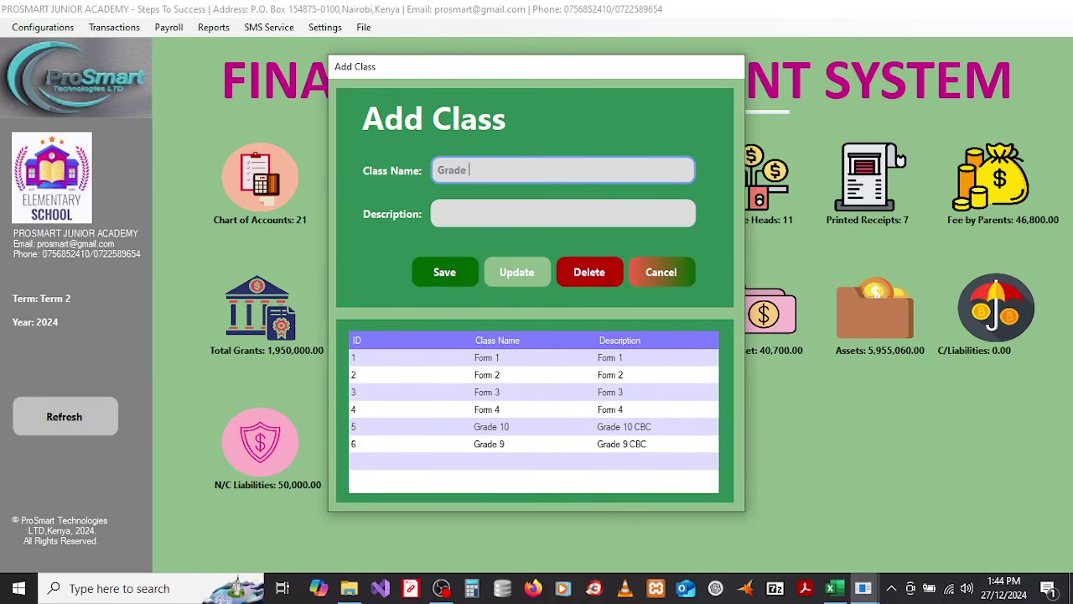
left_click(503, 211)
type("Grade 8 CBC")
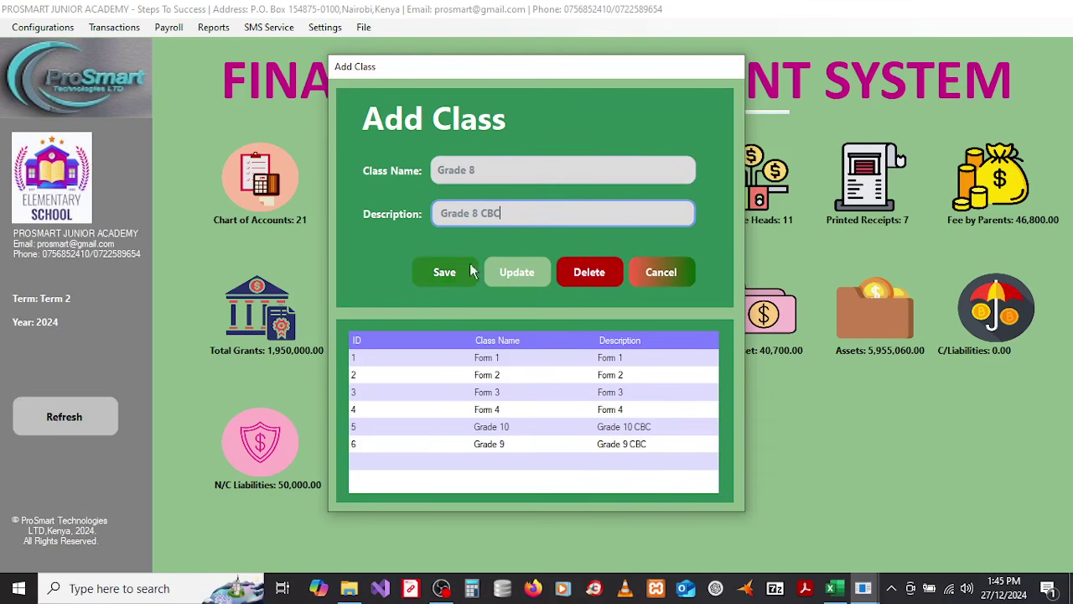
left_click(446, 275)
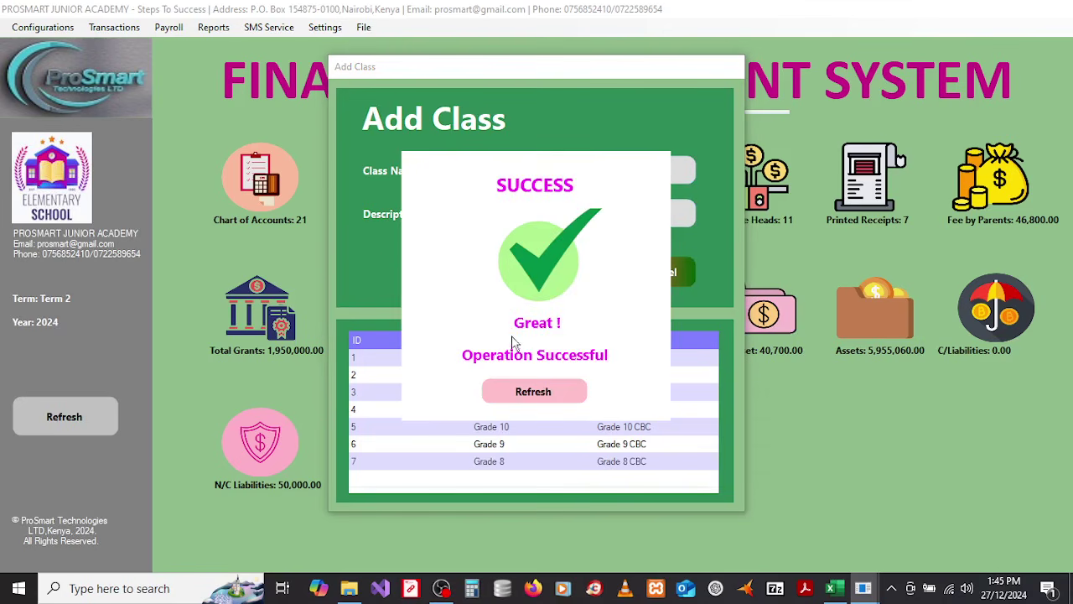
left_click(528, 392)
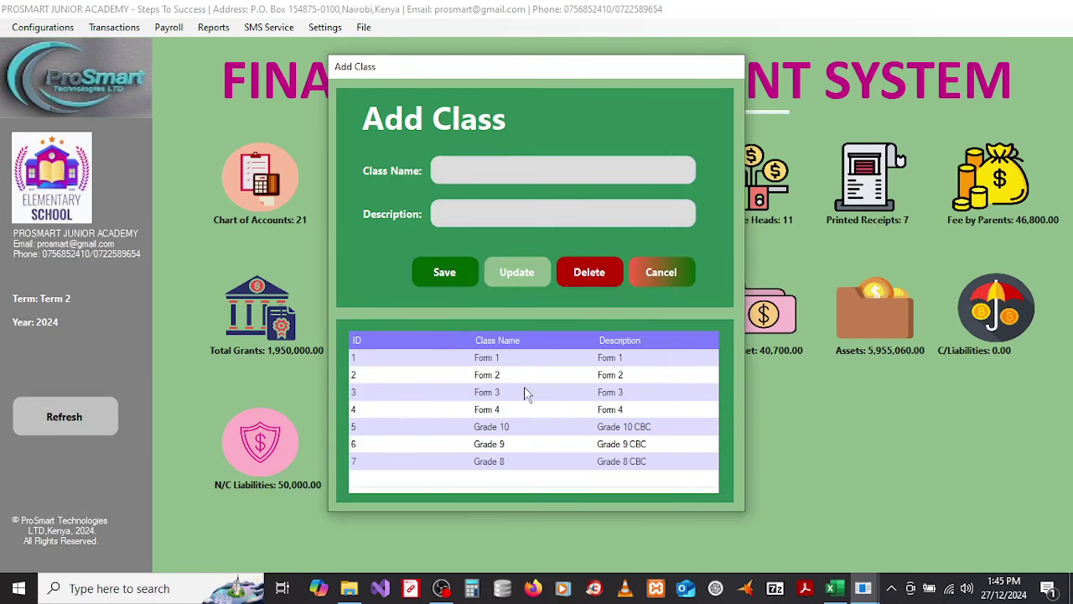
left_click(657, 277)
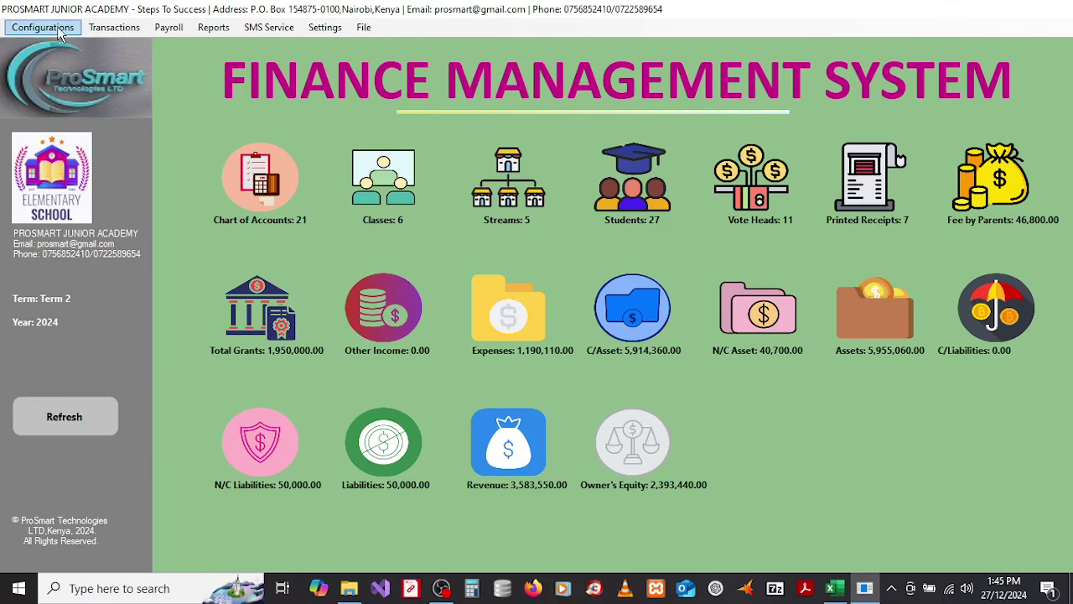
Step: Add stream G 8 B under class Grade 8, save it, refresh and close the form
left_click(46, 27)
left_click(56, 61)
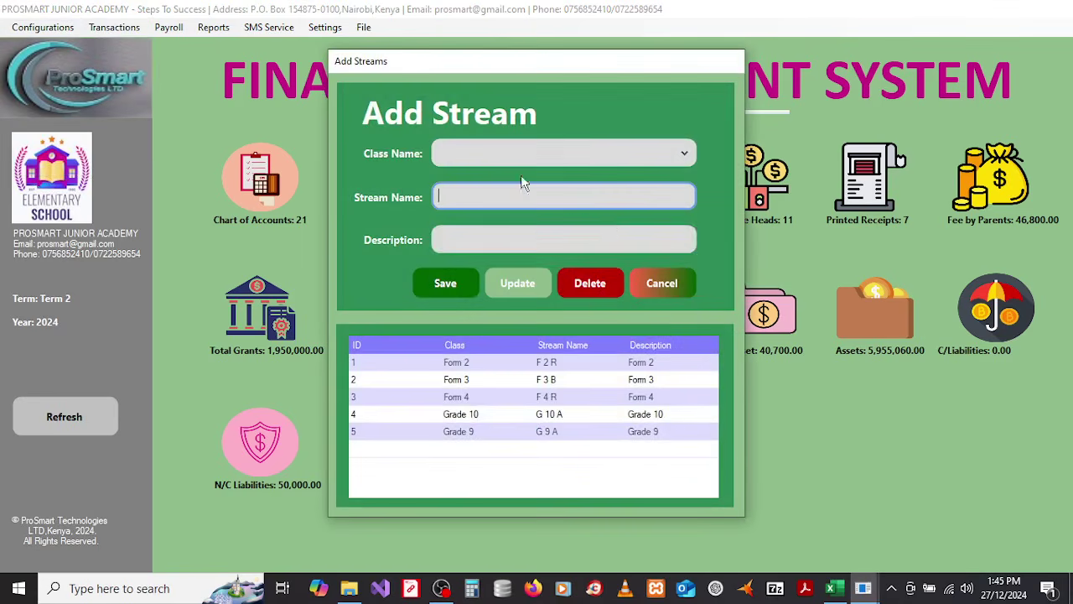
left_click(560, 158)
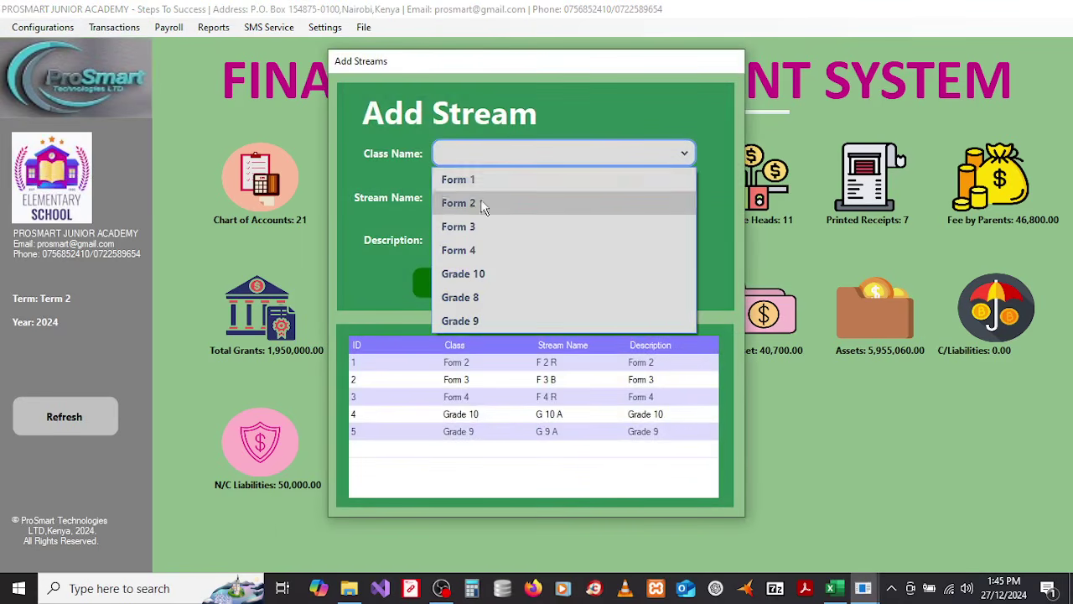
left_click(472, 300)
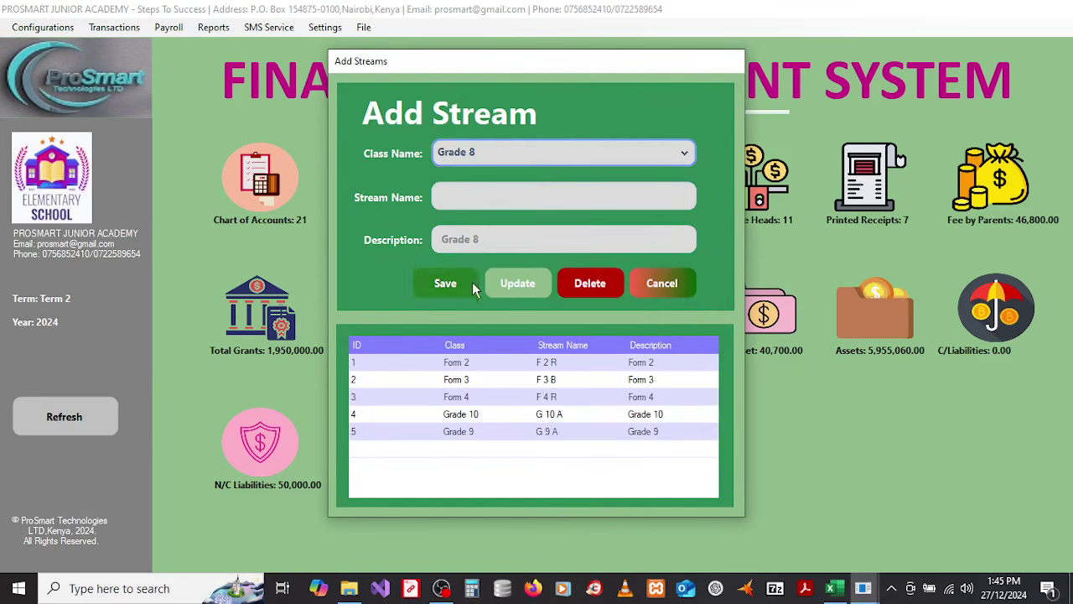
left_click(482, 194)
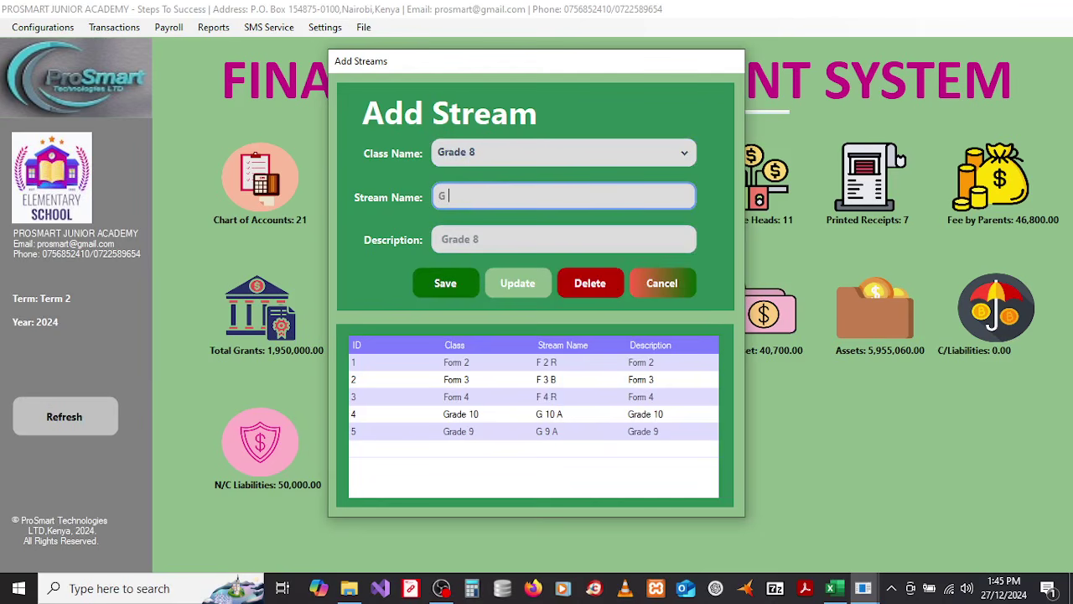
left_click(450, 288)
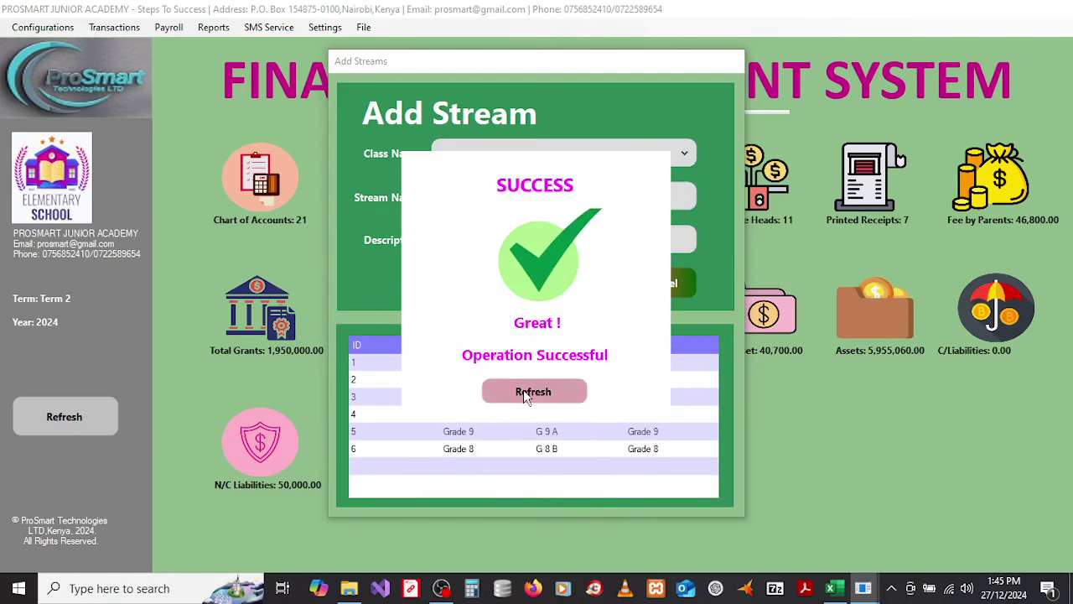
left_click(535, 391)
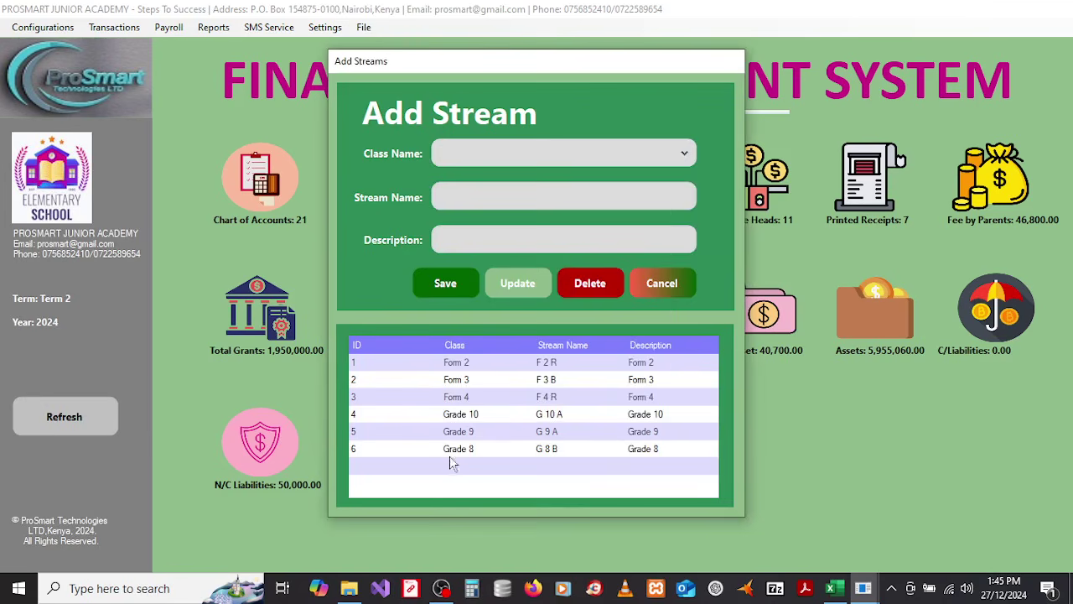
left_click(666, 285)
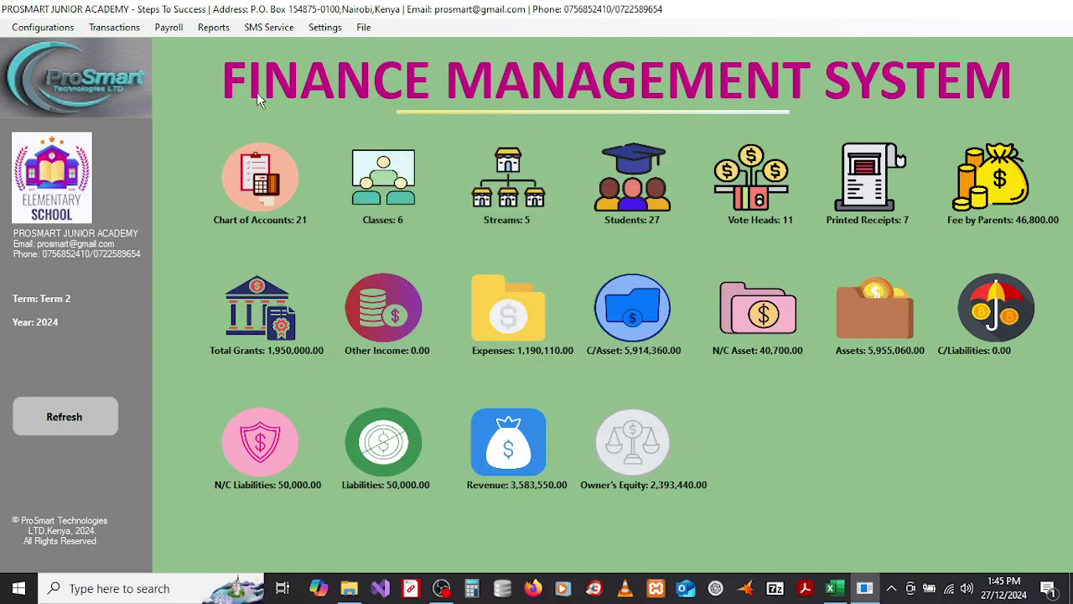
left_click(55, 30)
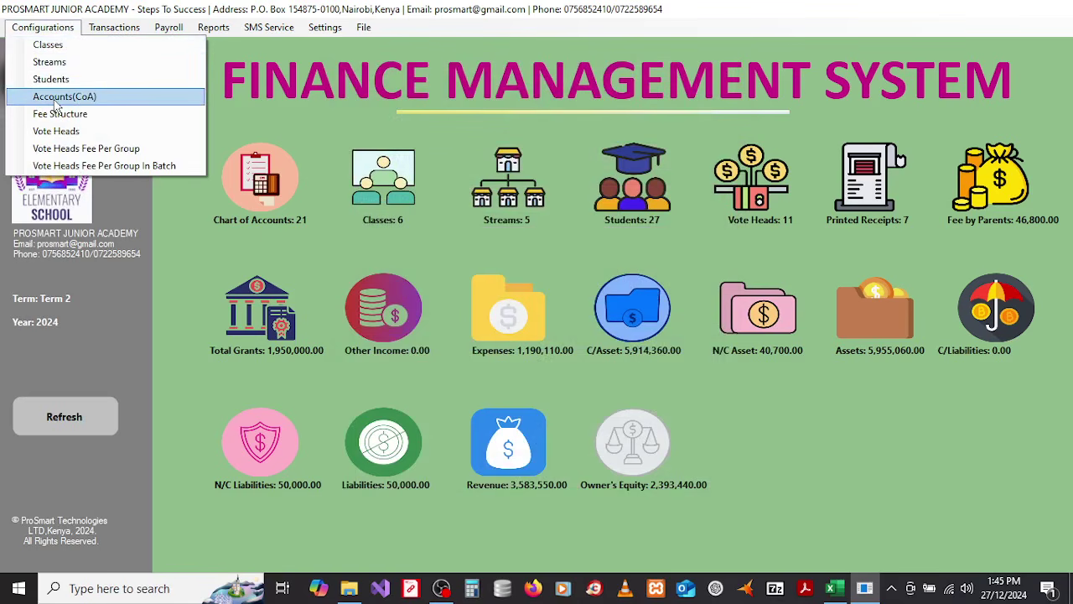
left_click(55, 99)
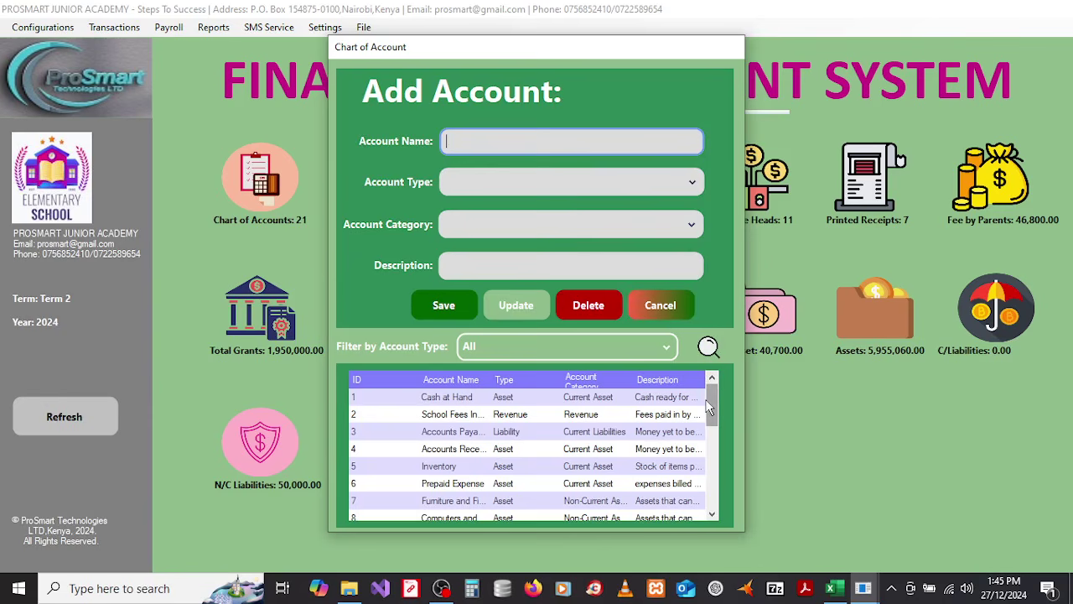
mouse_move(713, 406)
left_mouse_down()
mouse_move(714, 488)
mouse_move(711, 397)
left_mouse_up()
left_click_drag(710, 410, 727, 384)
left_click(451, 399)
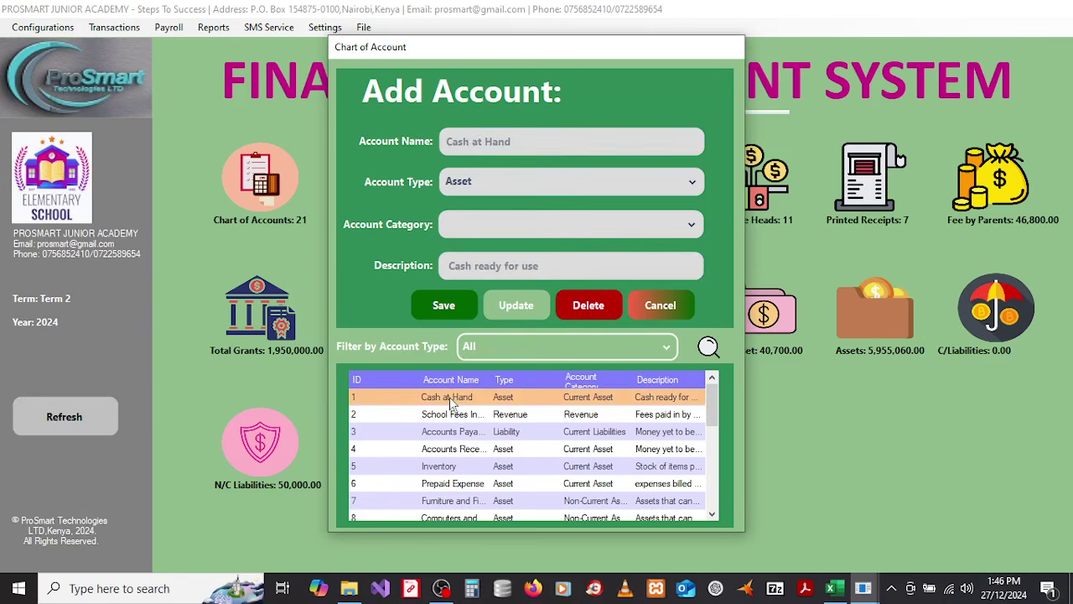
left_click(545, 228)
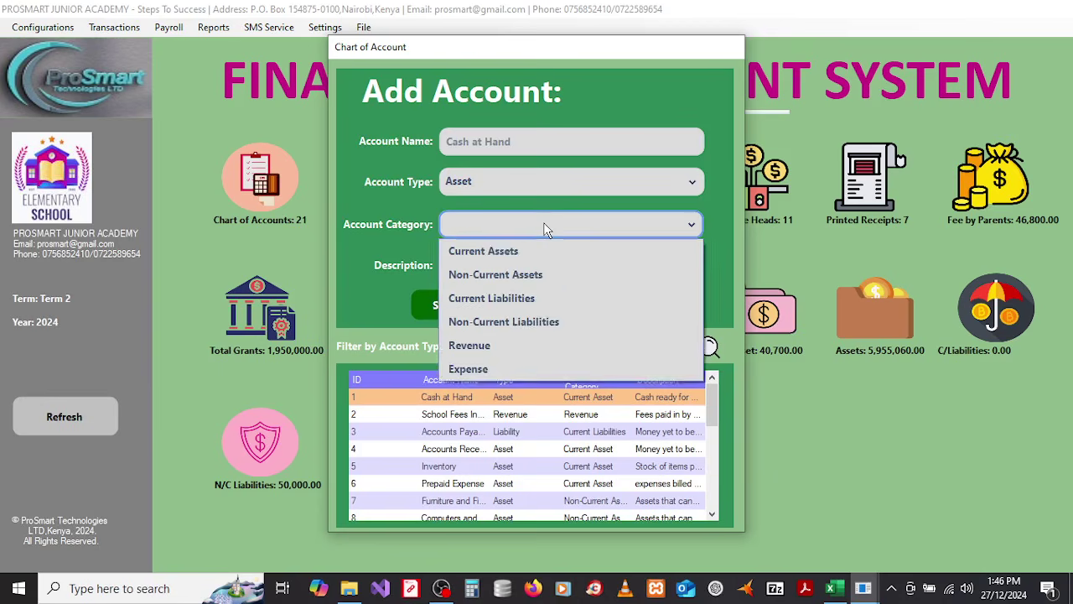
left_click(545, 229)
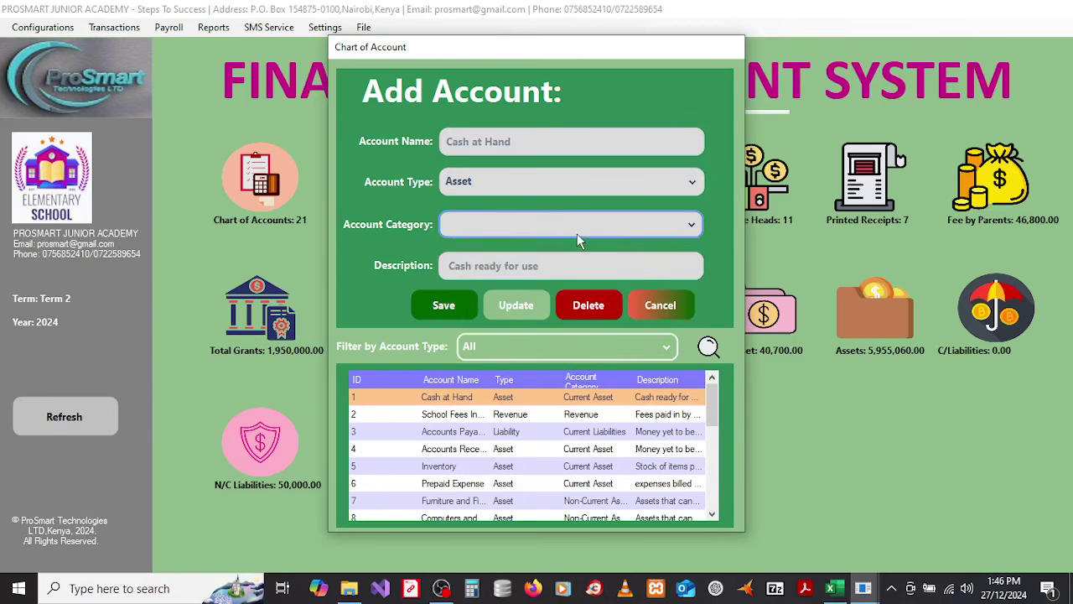
left_click(548, 227)
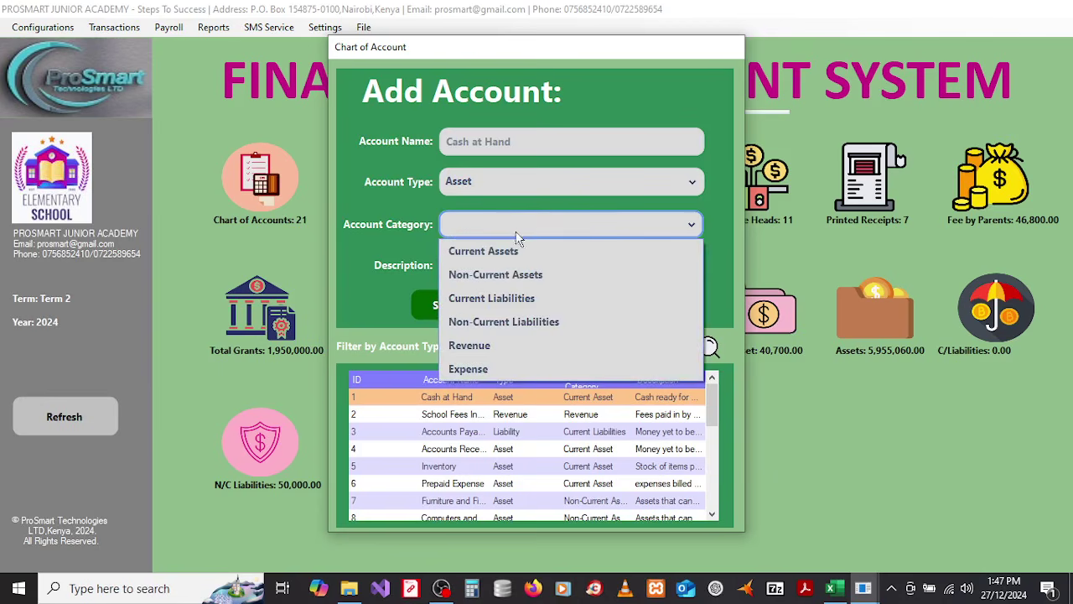
left_click(528, 228)
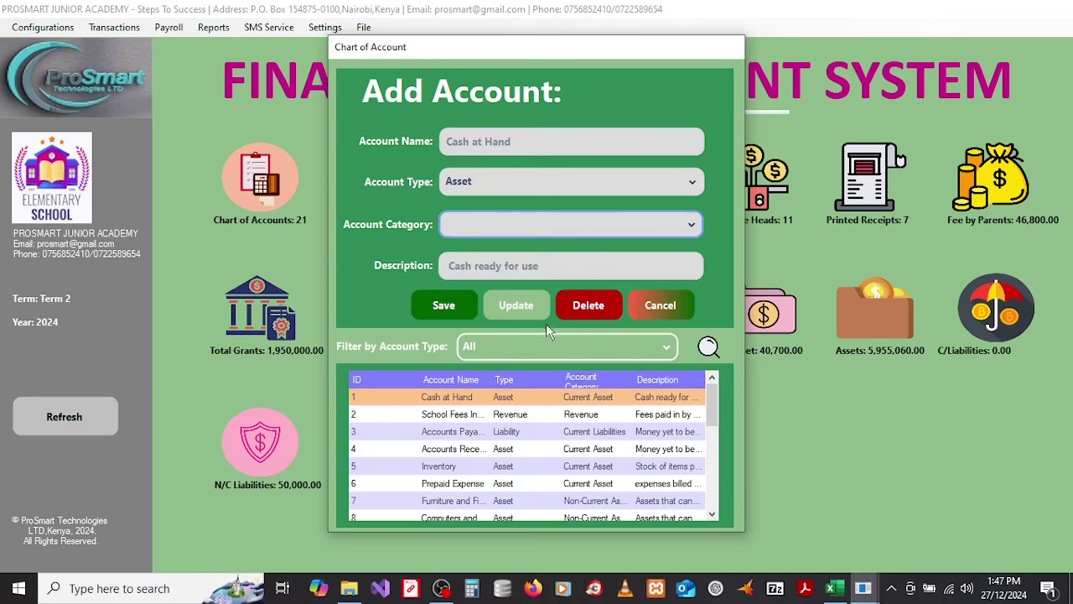
left_click(543, 265)
left_click_drag(543, 266, 424, 268)
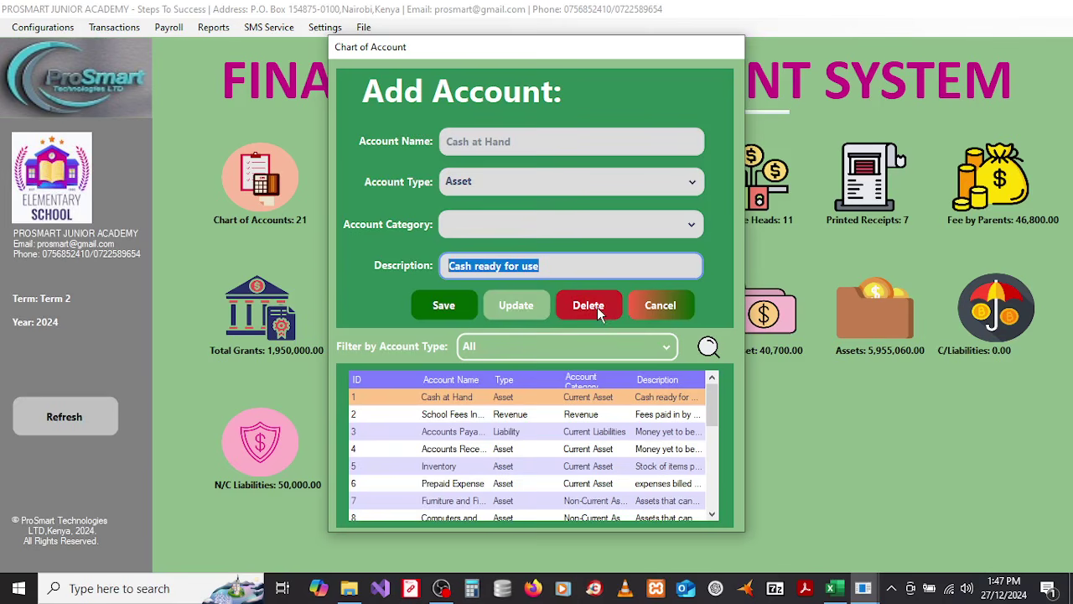
left_click(667, 304)
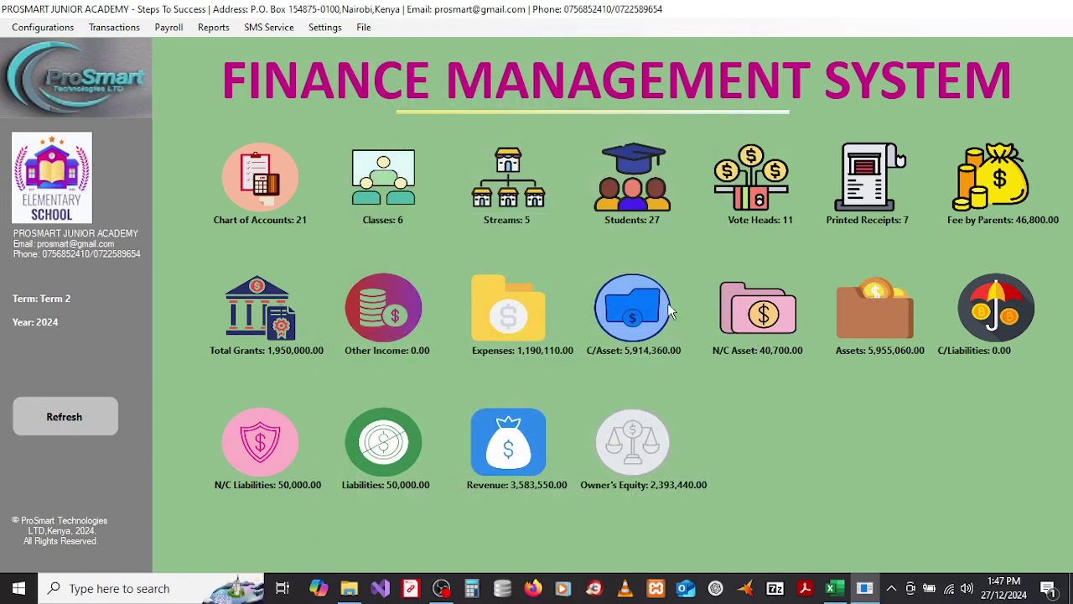
Step: Save a fee structure of 26000 for Grade 8, stream G 8 B, Term 1
left_click(53, 27)
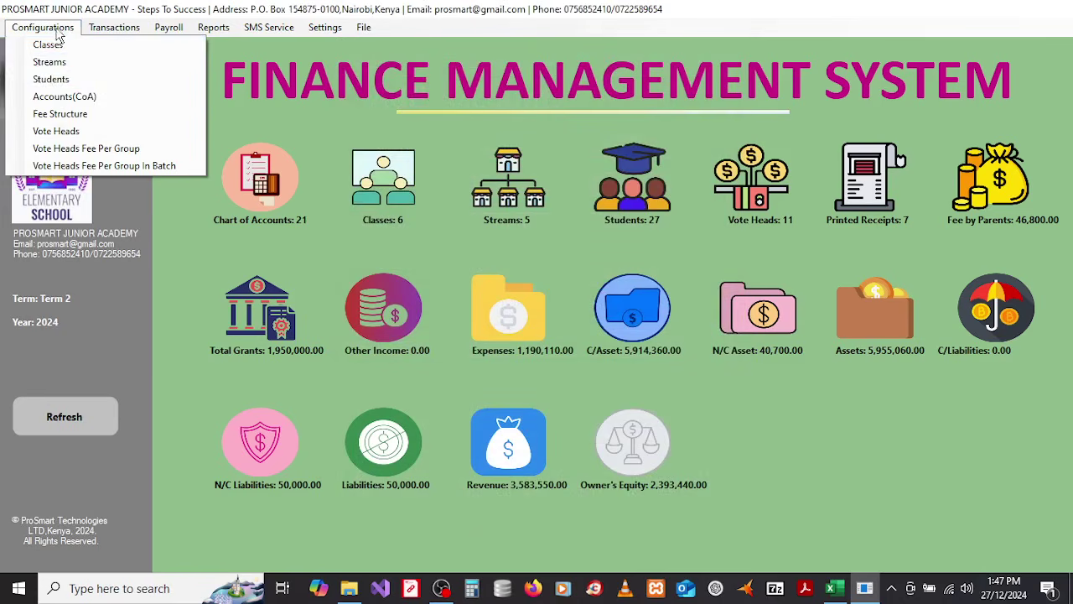
left_click(56, 117)
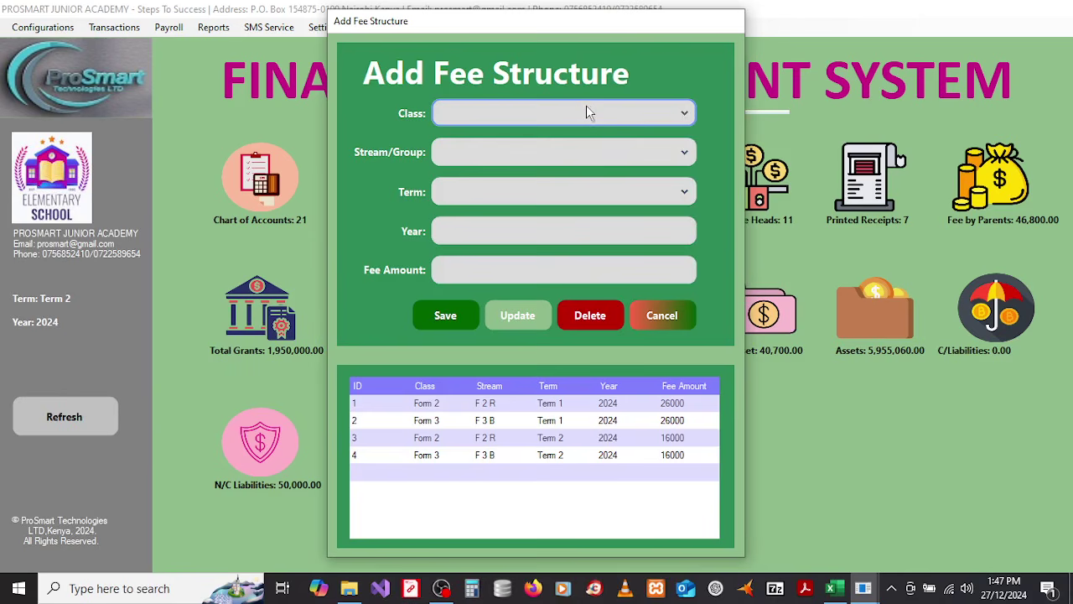
left_click(587, 120)
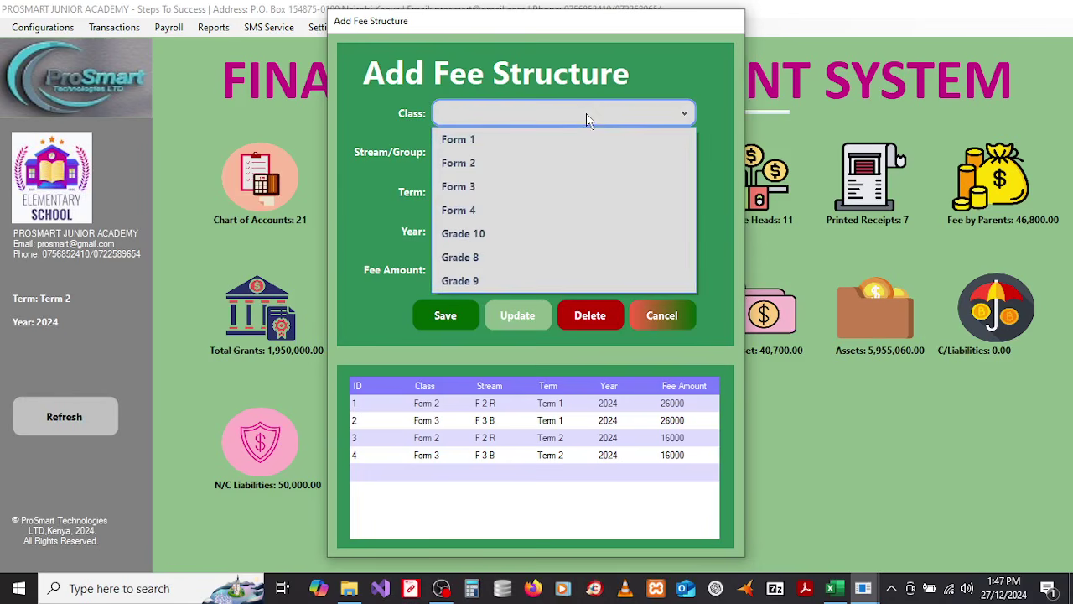
left_click(484, 258)
left_click(495, 152)
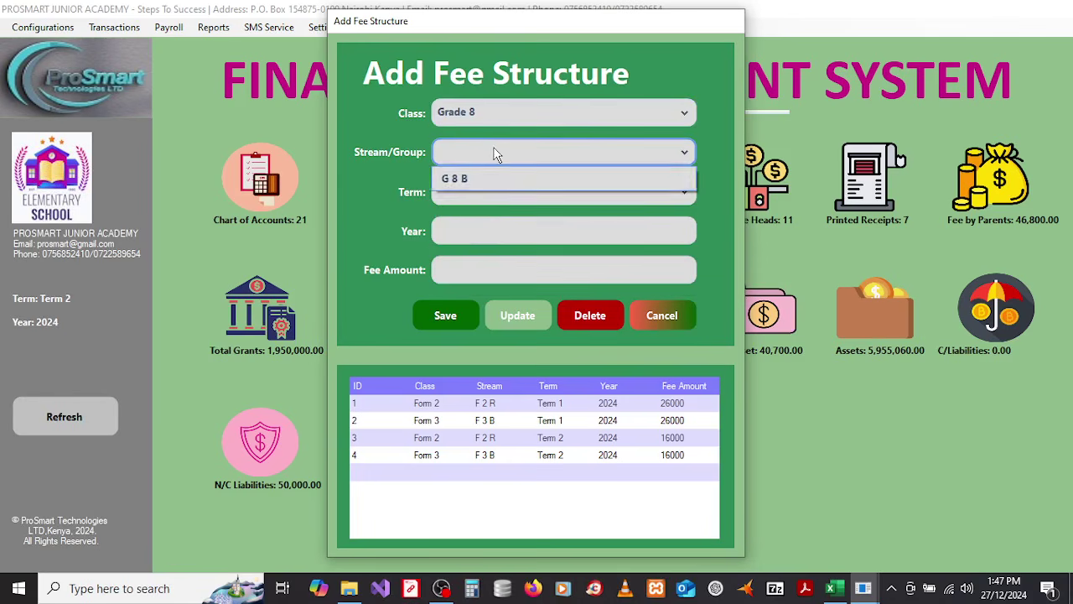
left_click(467, 181)
left_click(488, 195)
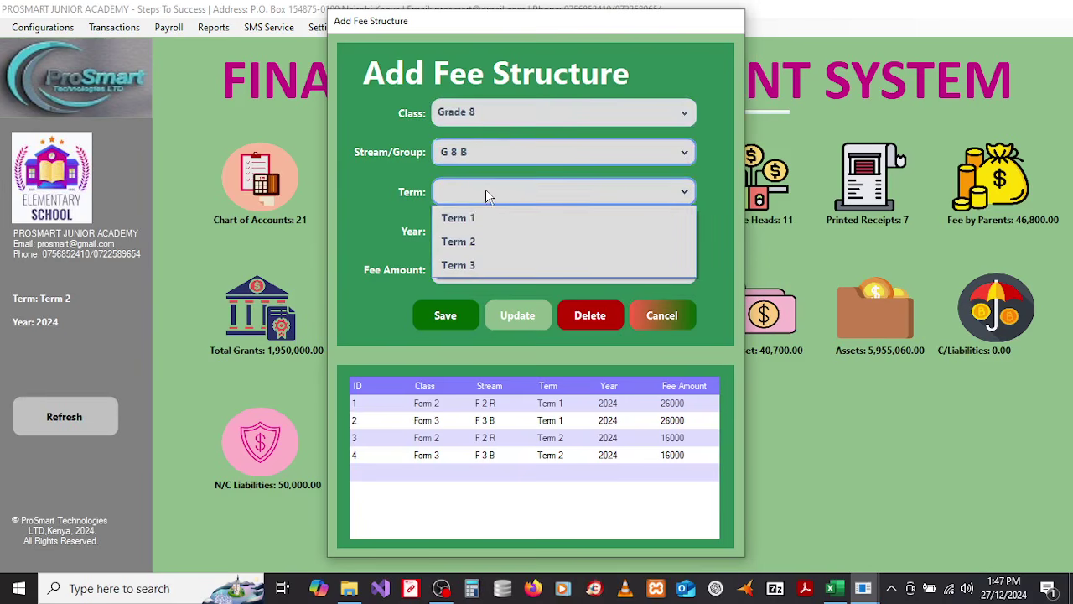
left_click(472, 214)
left_click(475, 274)
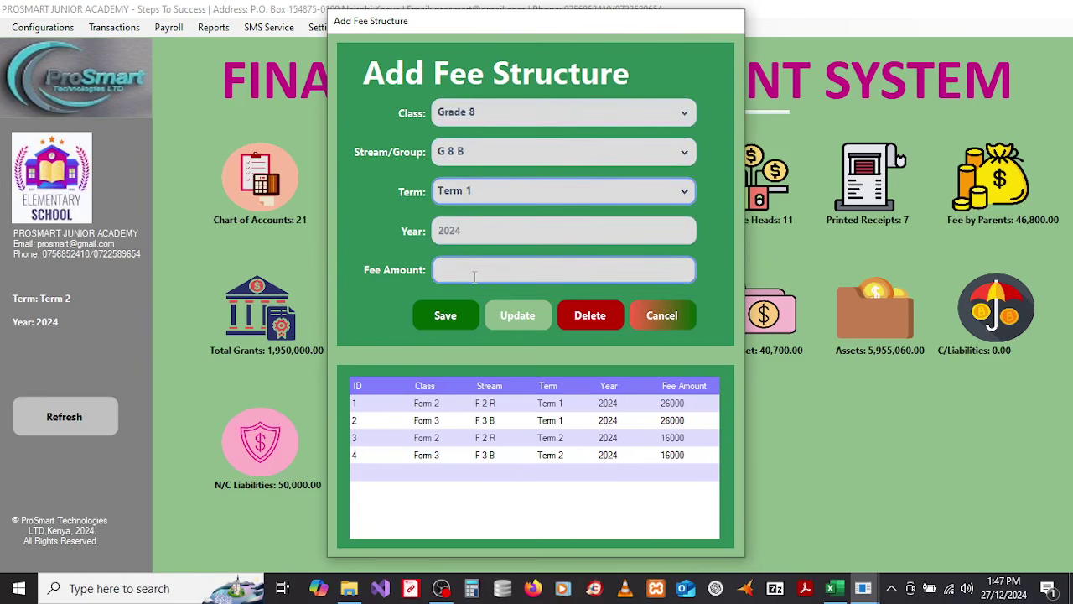
type("26000")
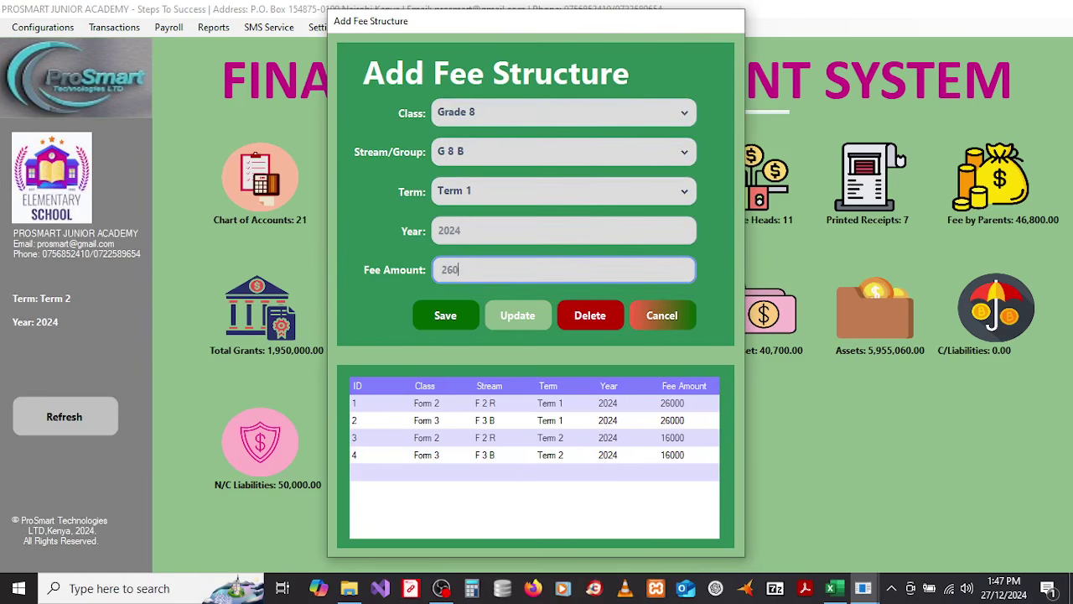
left_click(445, 322)
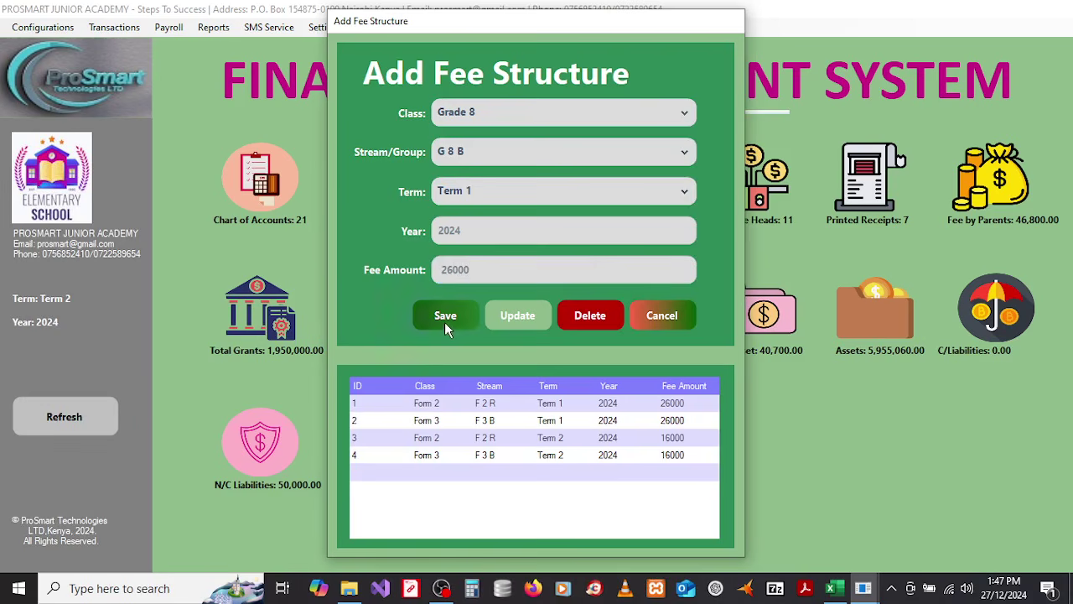
left_click(600, 350)
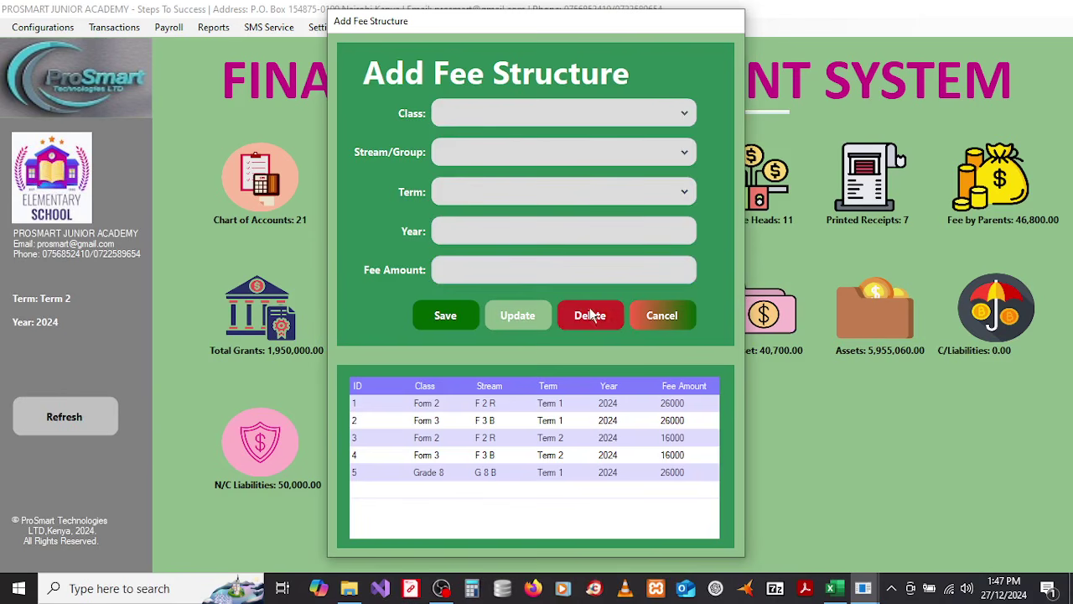
Step: Select the Grade 8 G 8 B Term 1 fee entry, delete it, refresh and close the form
left_click(576, 406)
left_click(558, 420)
left_click(554, 437)
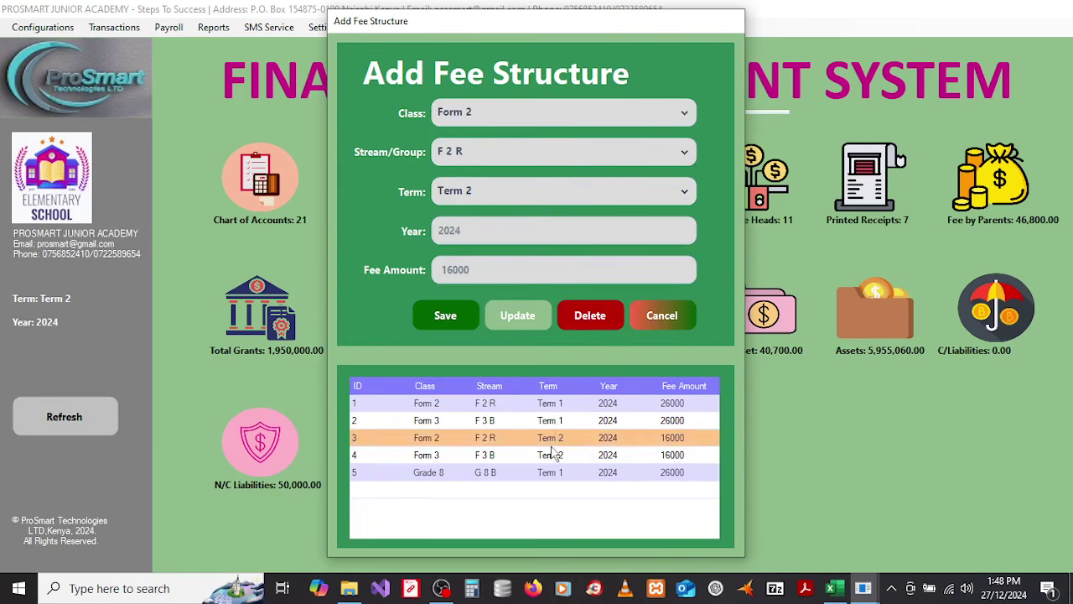
left_click(554, 455)
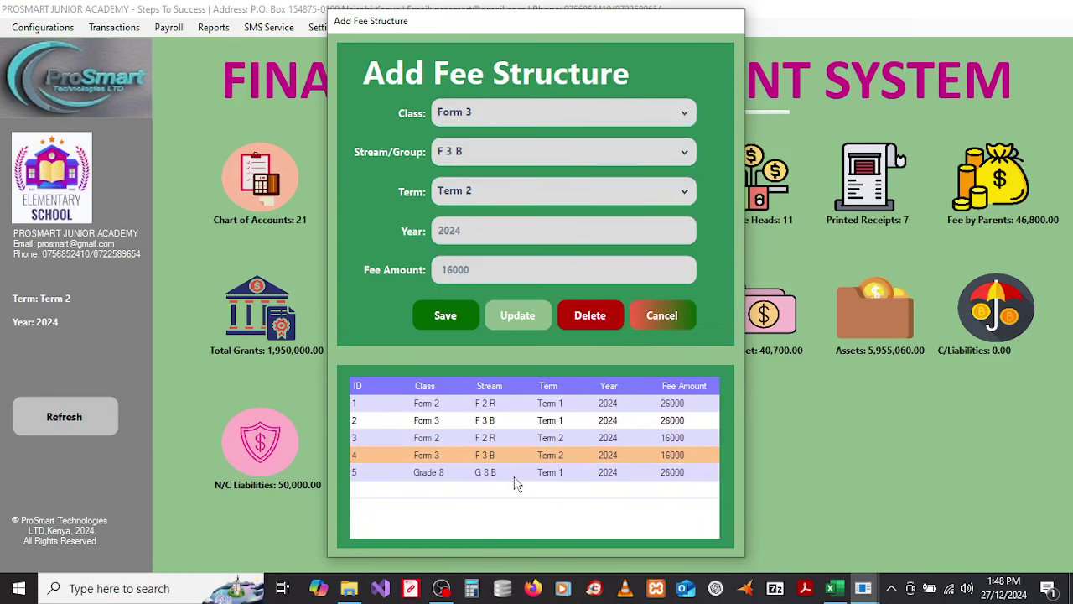
left_click(485, 473)
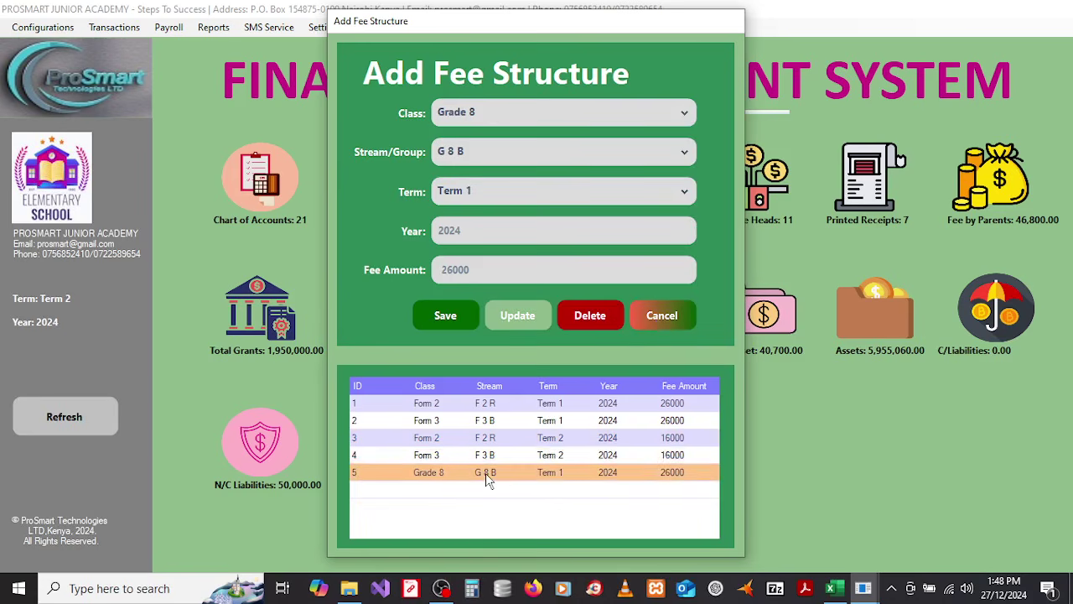
left_click(586, 316)
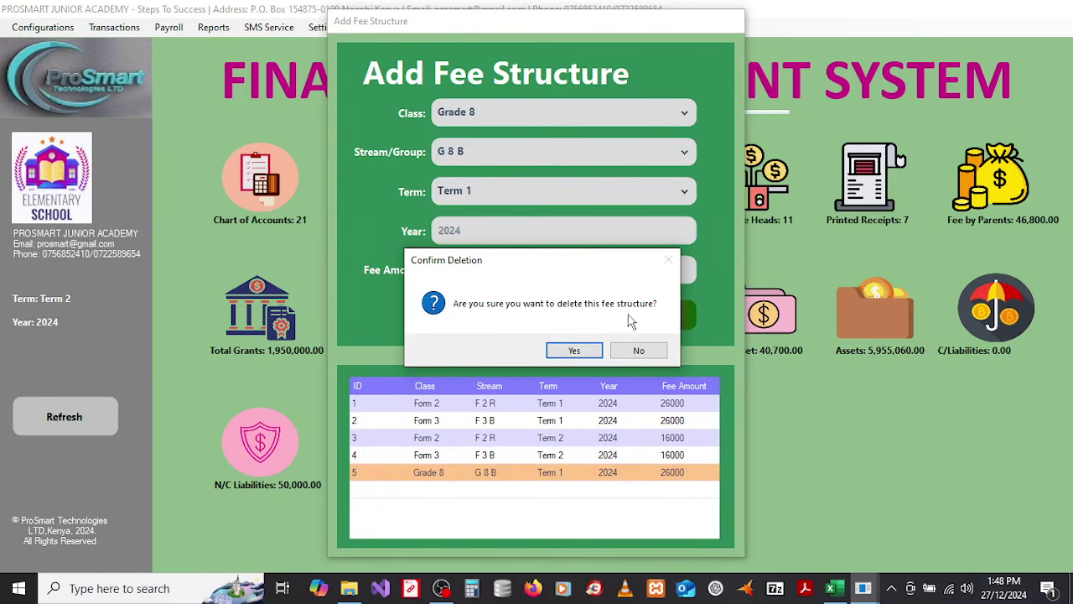
left_click(575, 351)
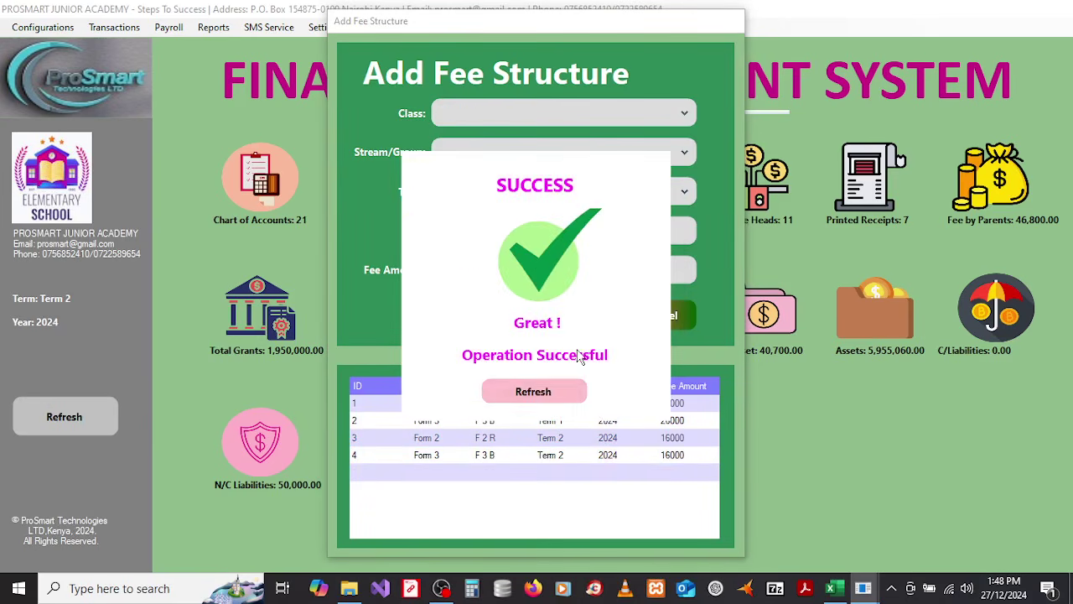
left_click(542, 384)
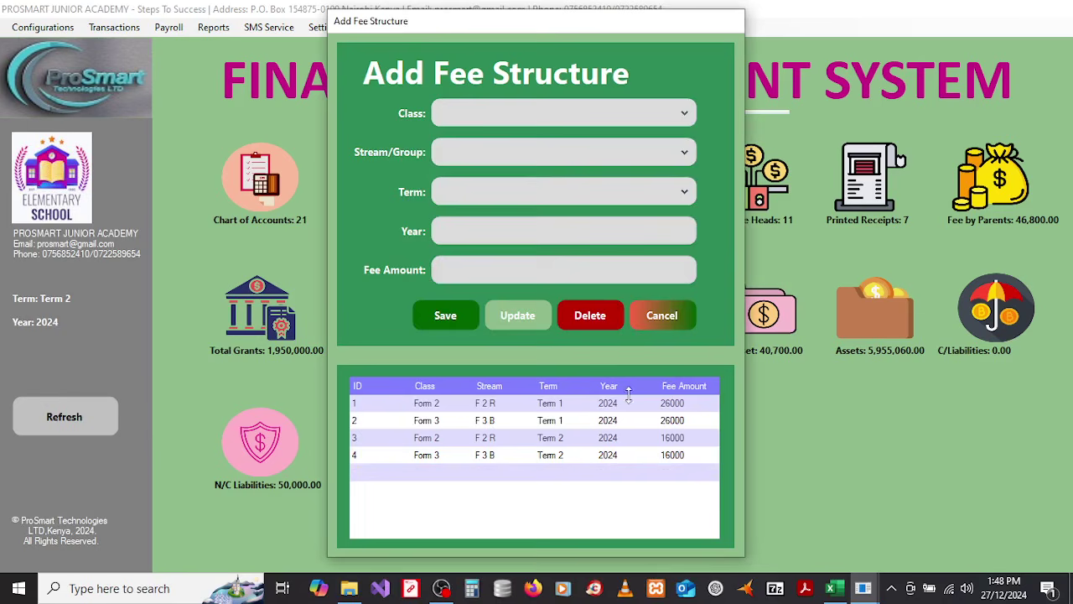
left_click(656, 319)
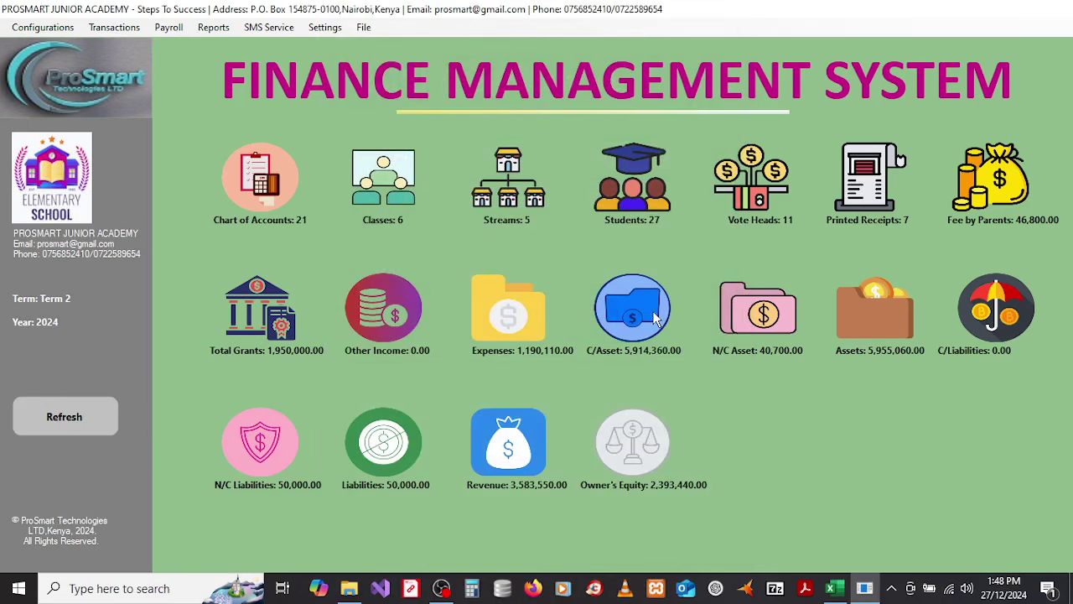
Step: Open Vote Heads and step through entries from Personal Emoluments down to Internal Exams
left_click(58, 28)
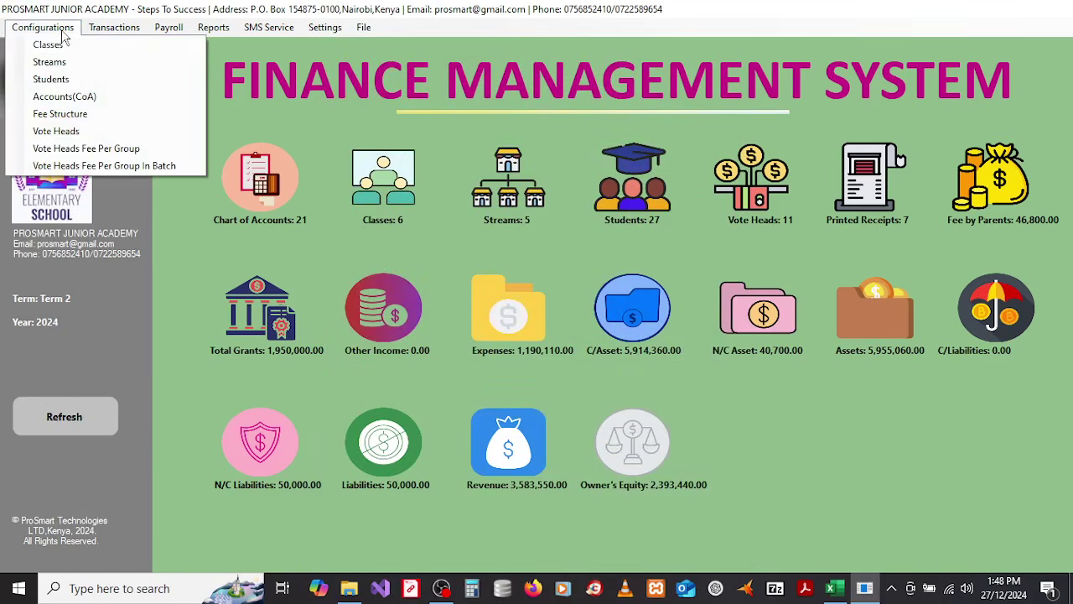
left_click(61, 132)
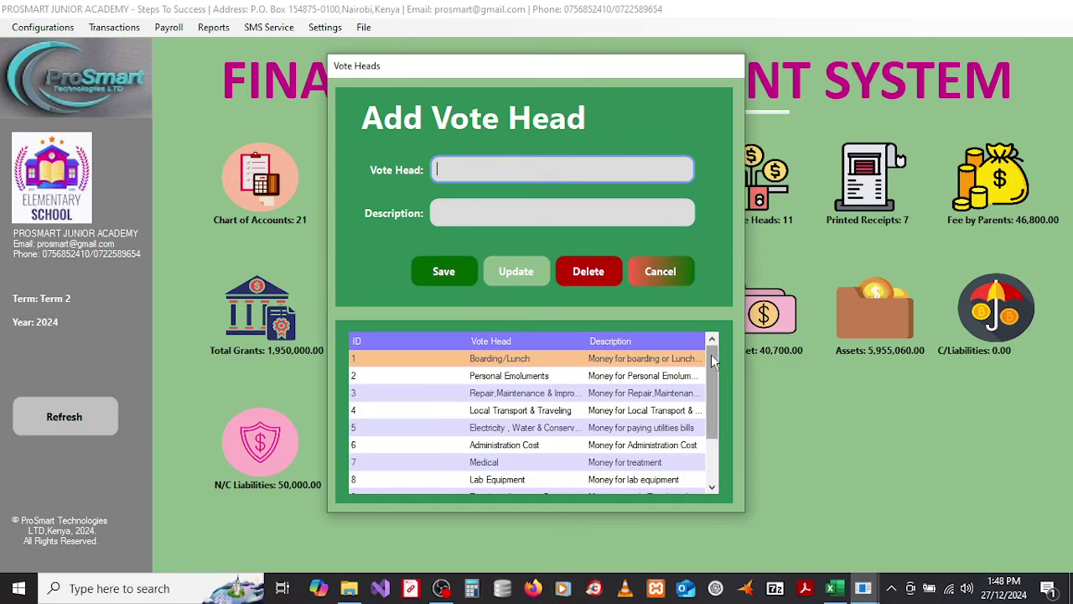
mouse_move(711, 359)
left_mouse_down()
mouse_move(714, 428)
mouse_move(712, 346)
left_mouse_up()
left_click(517, 378)
key("Down")
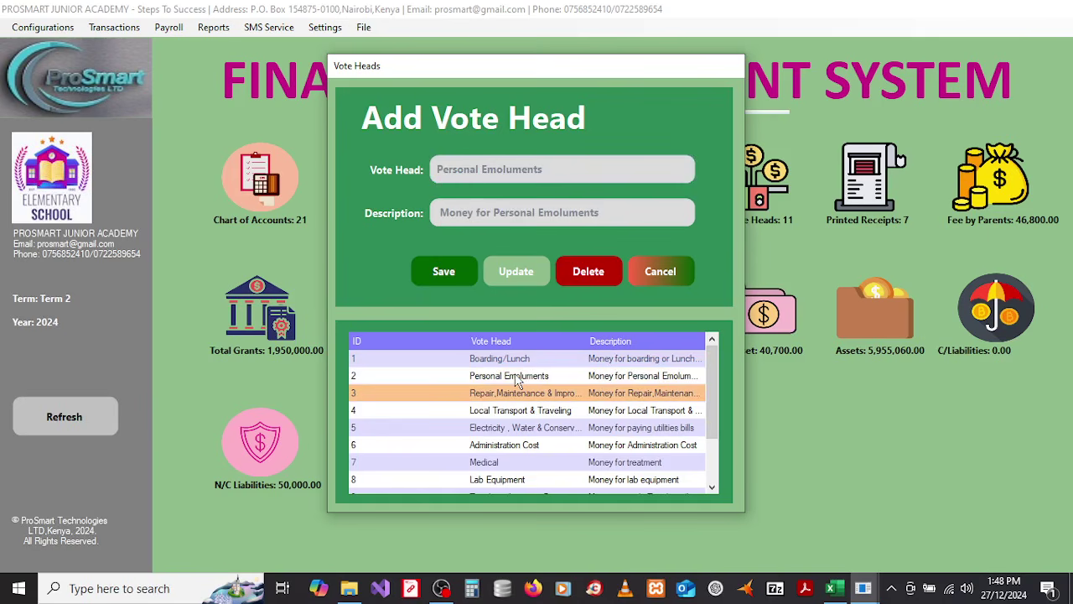
key("Down")
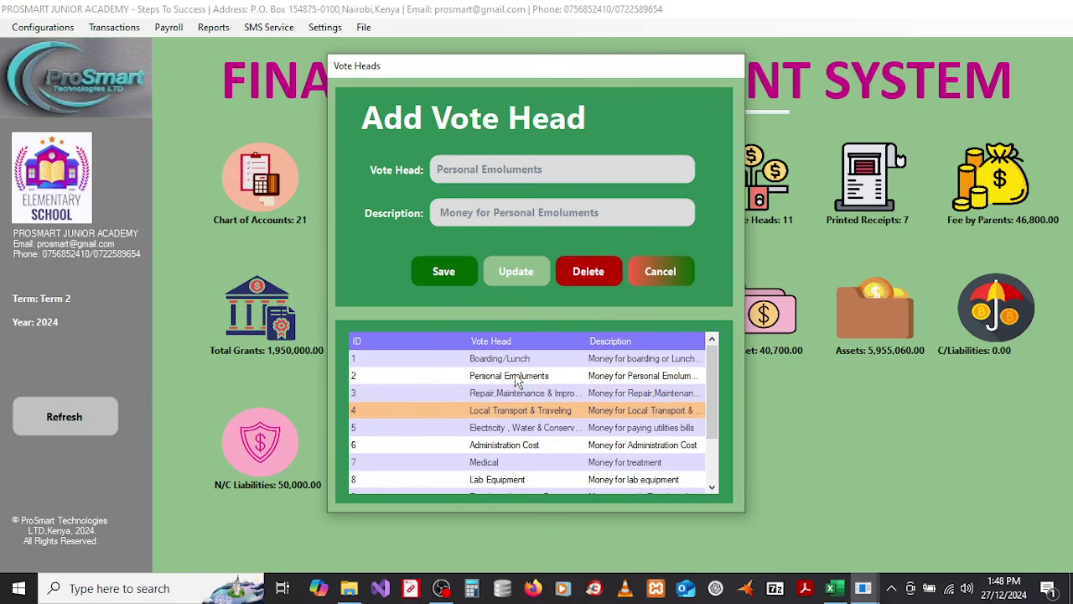
key("Down")
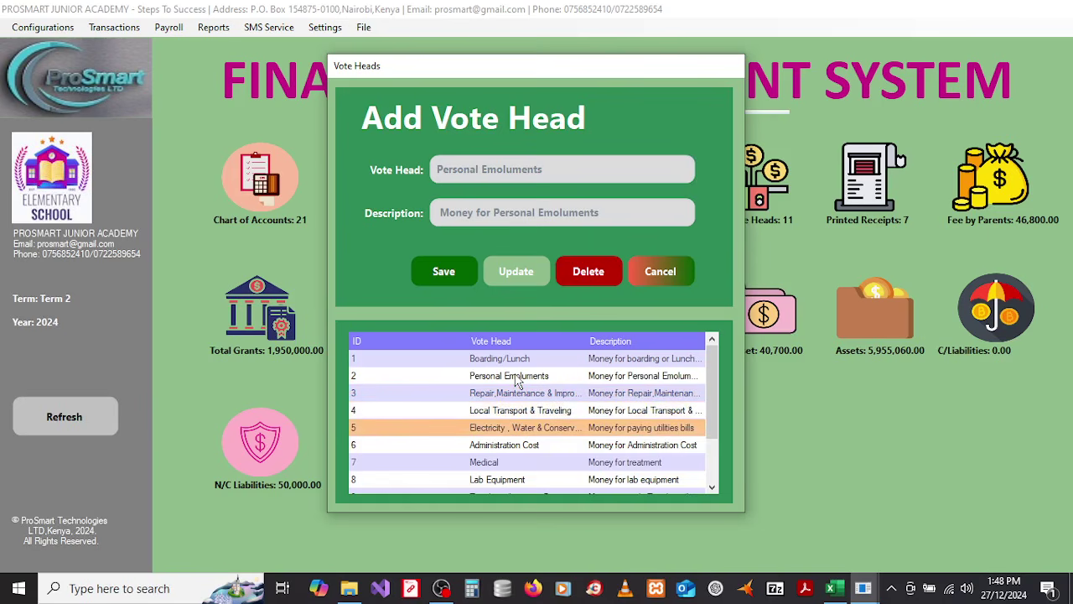
key("Down")
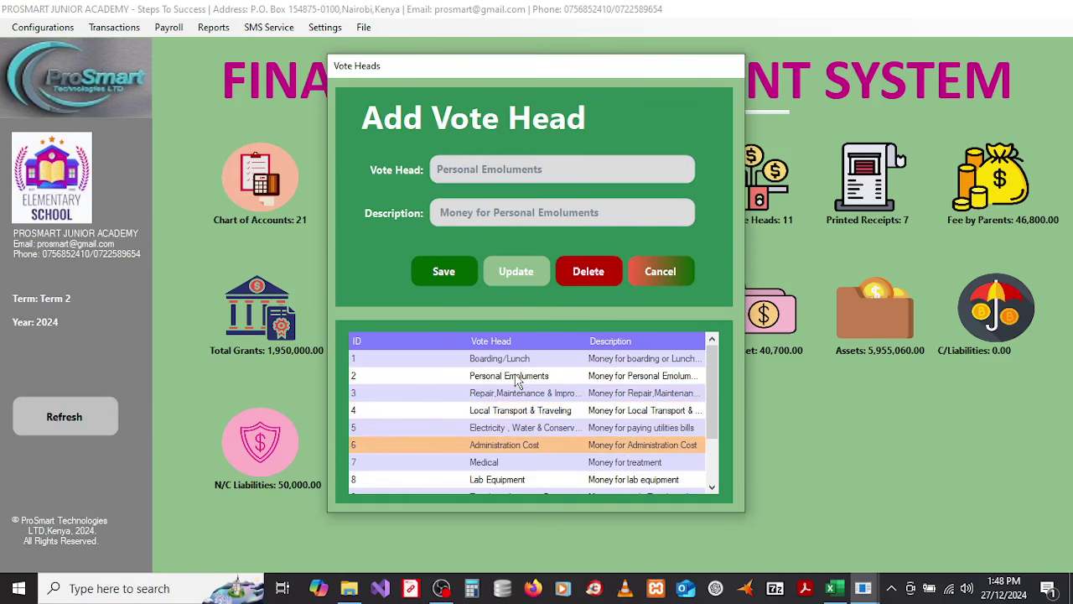
key("Down")
key("Down")
key("Down")
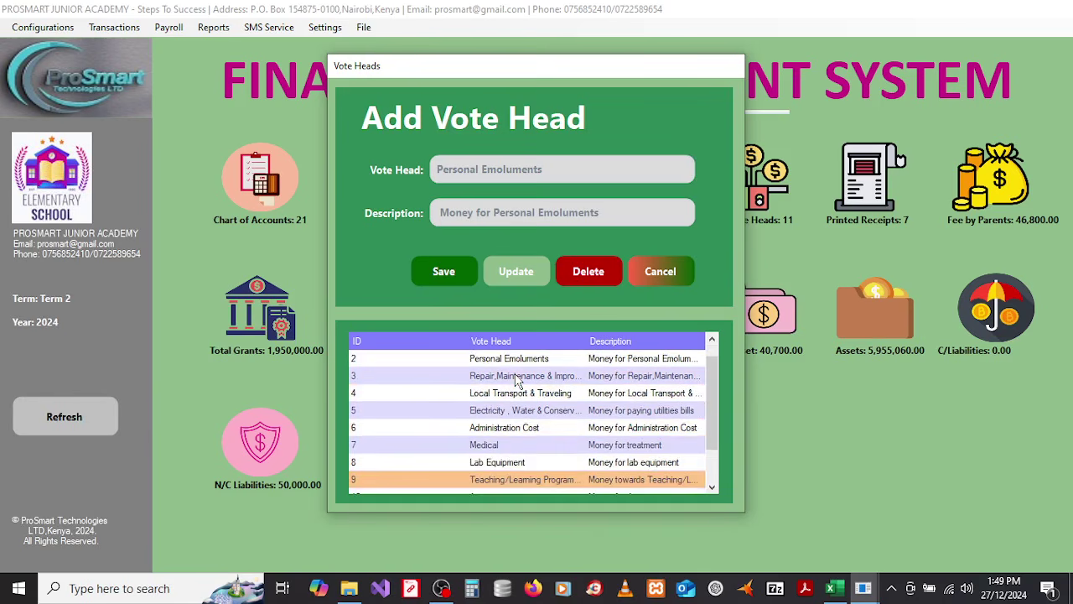
key("Down")
key("Down")
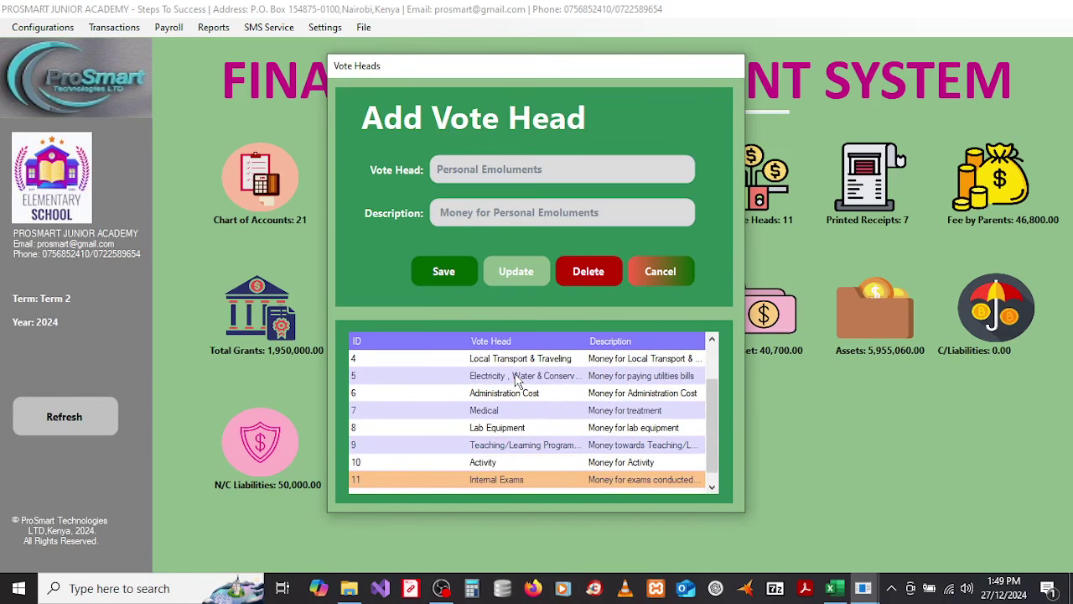
key("Down")
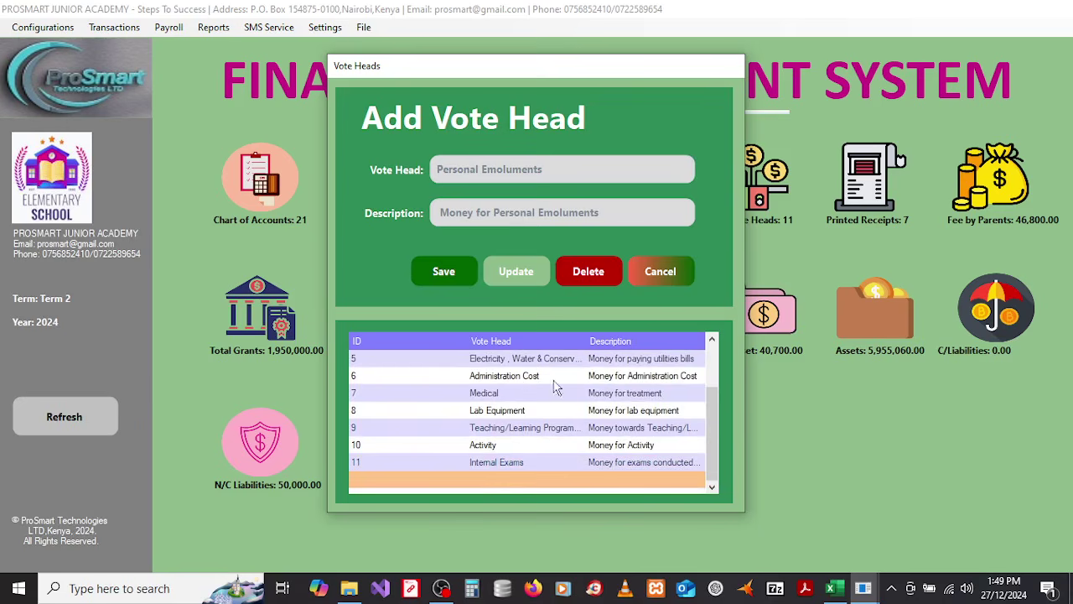
Step: Check Repair, Maintenance & Improvement and Local Transport & Traveling, then close the window
left_click_drag(709, 396, 716, 357)
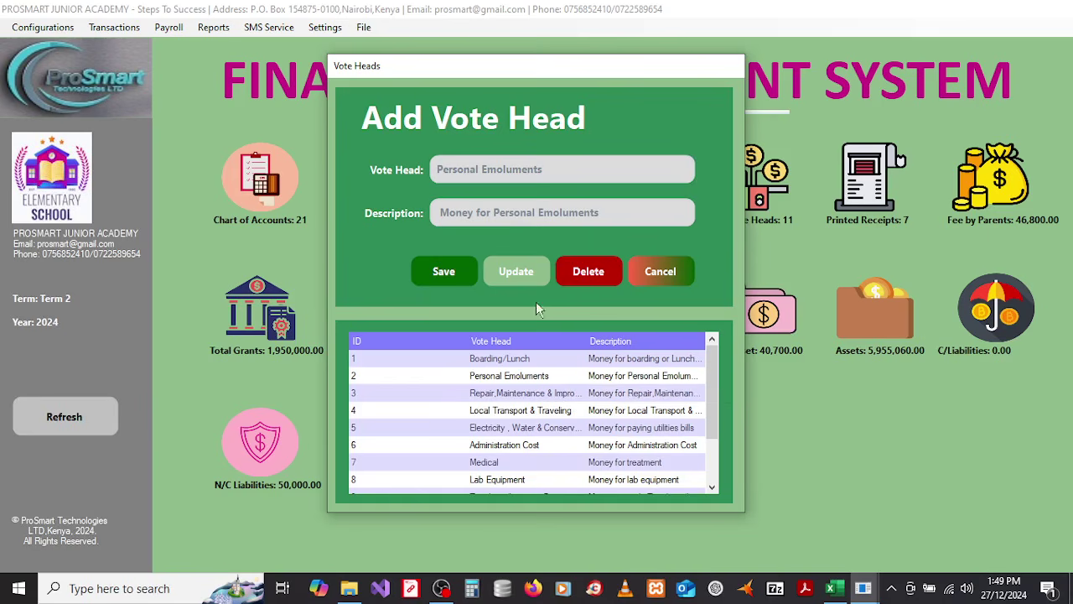
left_click(553, 394)
left_click(545, 408)
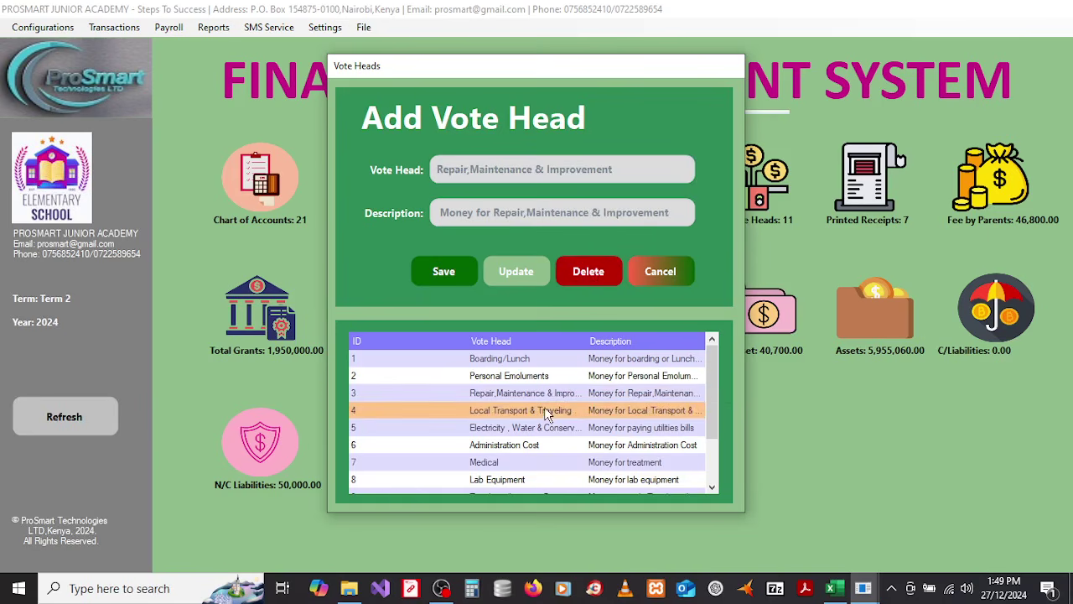
left_click(640, 269)
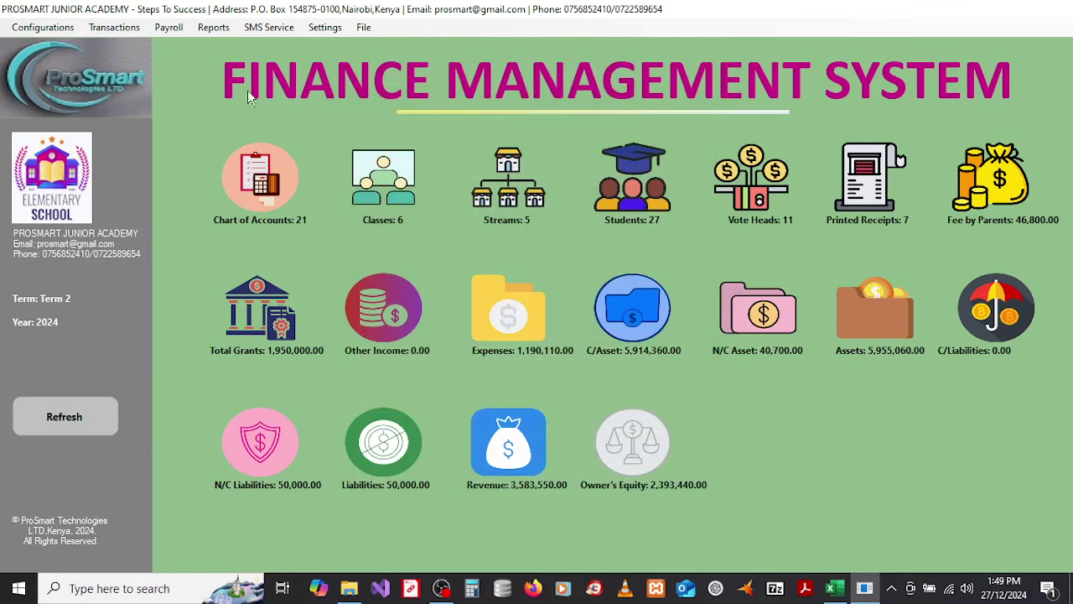
Step: Open Vote Heads Fee Per Group and check the streams available for Grade 8 and Form 1
left_click(38, 30)
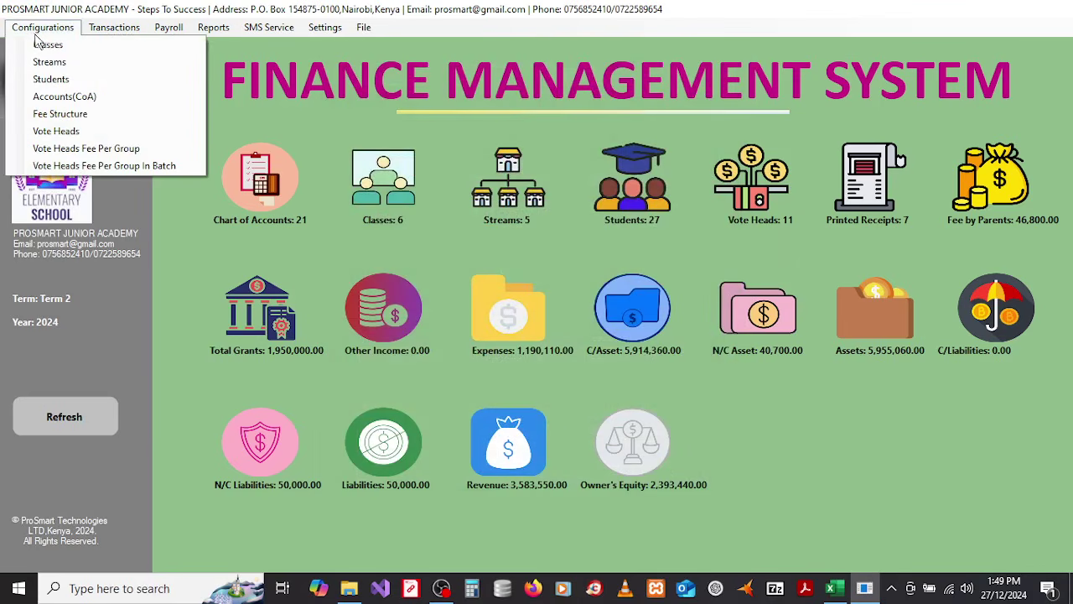
left_click(84, 151)
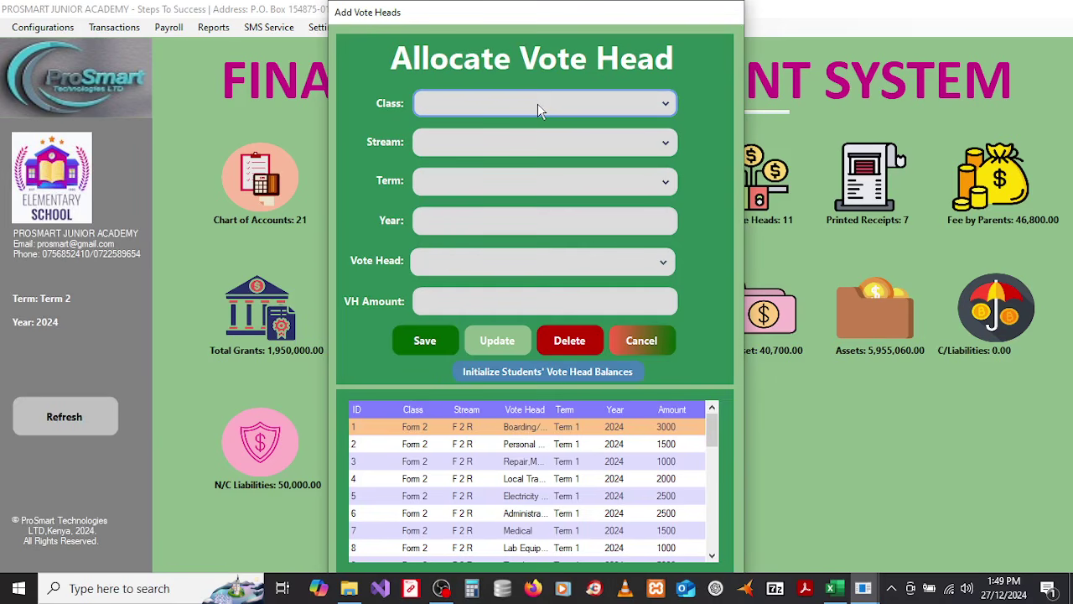
left_click(539, 106)
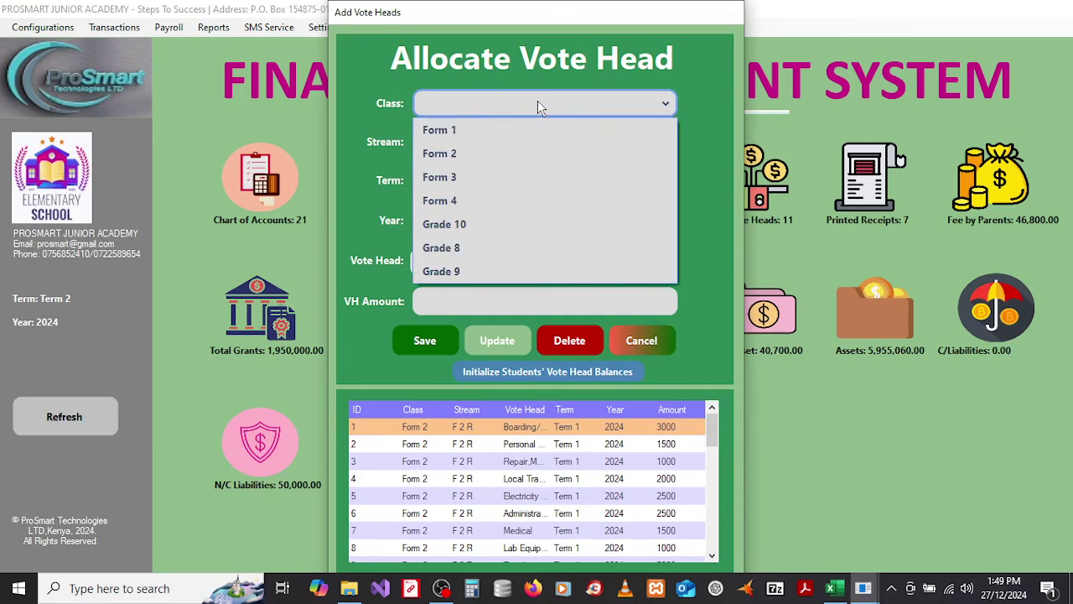
left_click(456, 256)
left_click(503, 145)
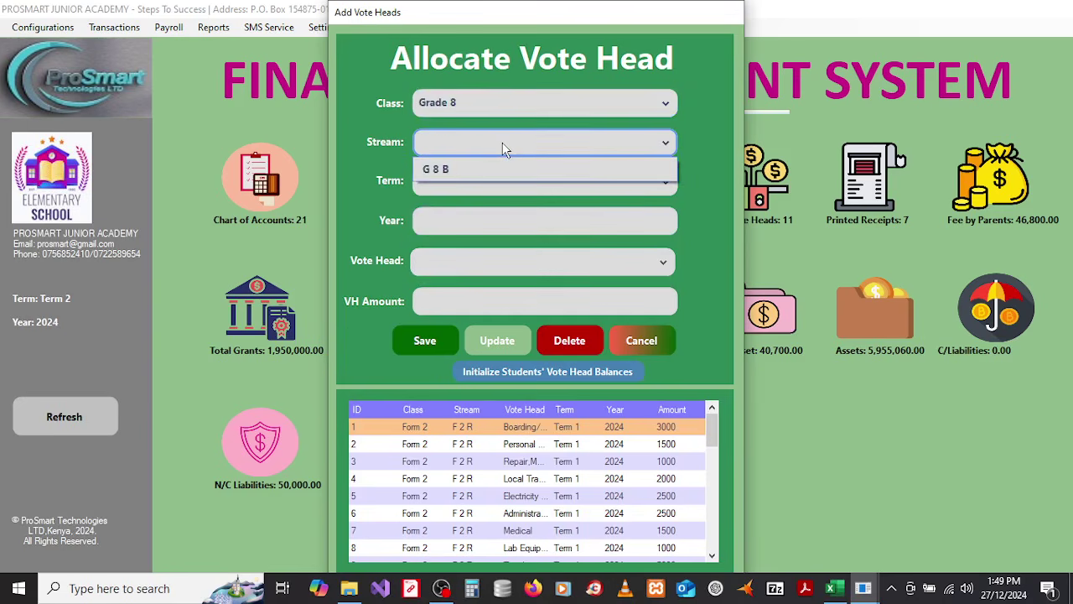
left_click(503, 144)
left_click(506, 107)
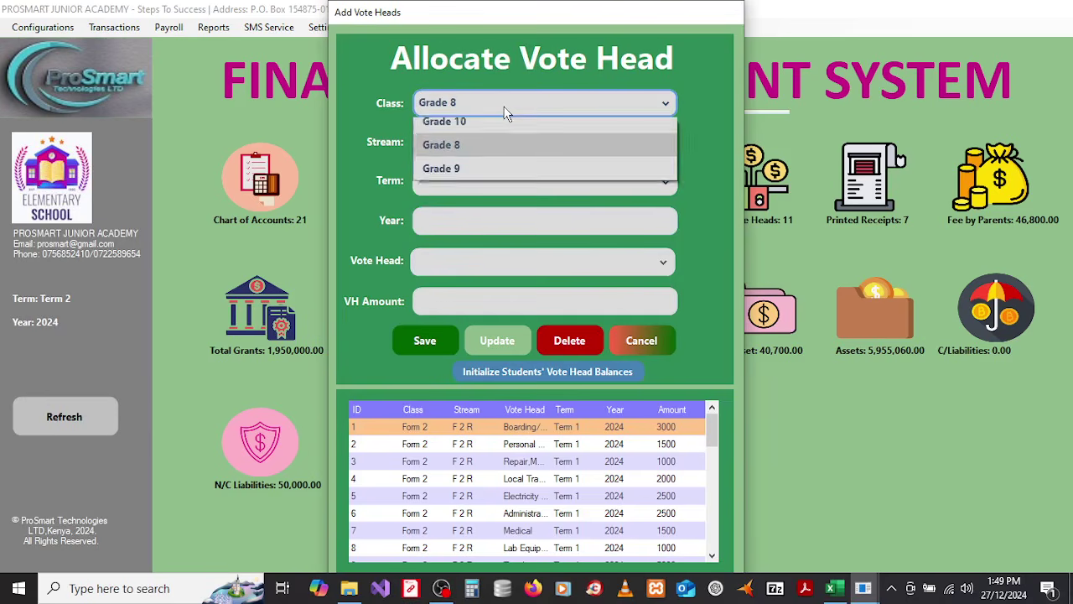
left_click(468, 132)
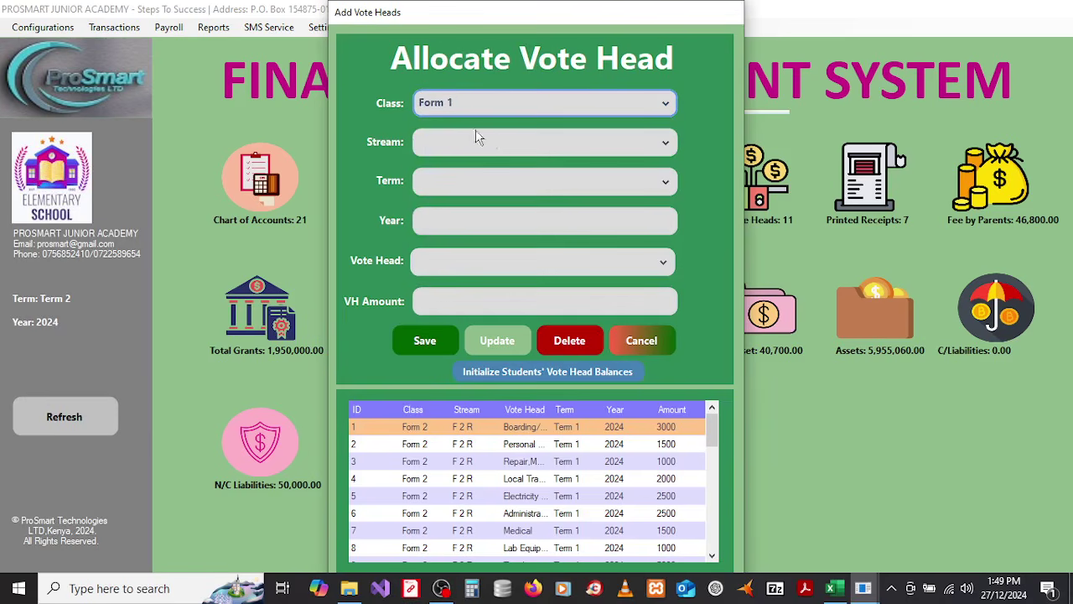
left_click(499, 141)
left_click(476, 112)
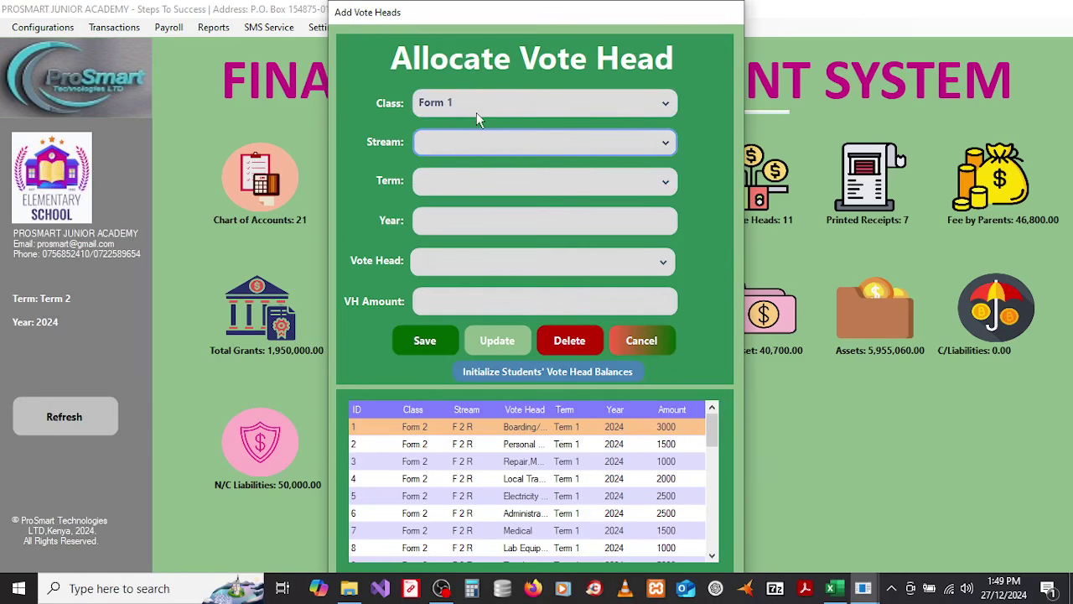
Step: Set the allocation to class Form 2, stream F 2 R, Term 1
left_click(476, 113)
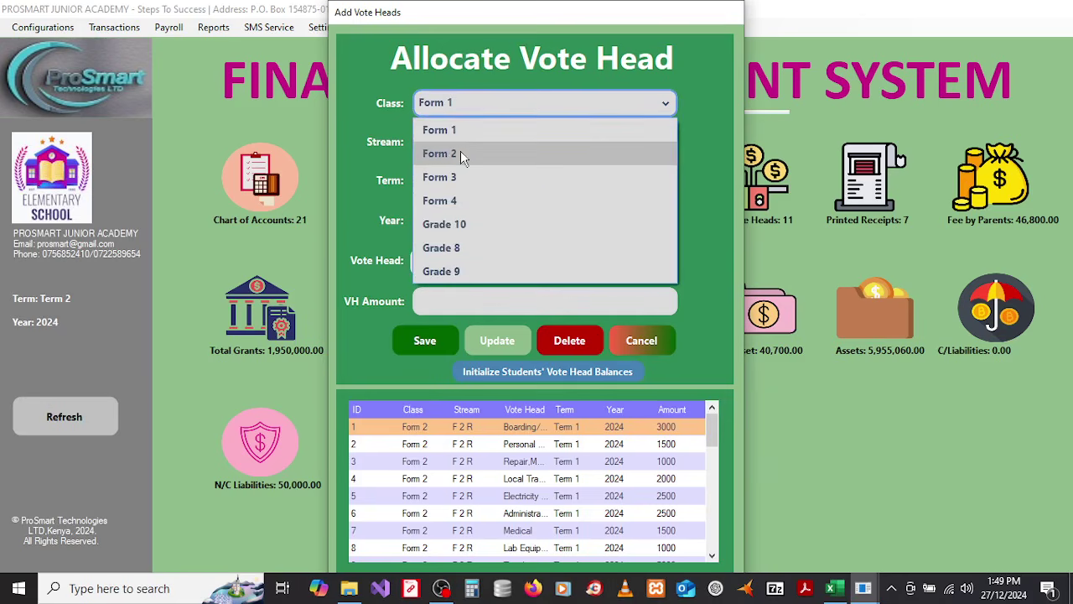
left_click(460, 152)
left_click(478, 142)
left_click(450, 170)
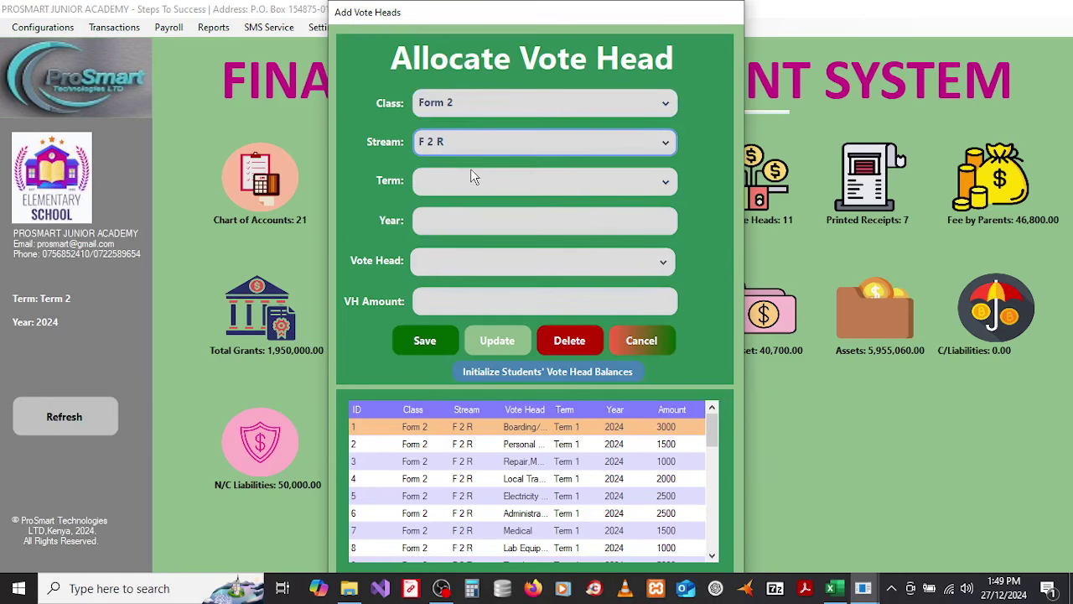
left_click(471, 180)
left_click(445, 209)
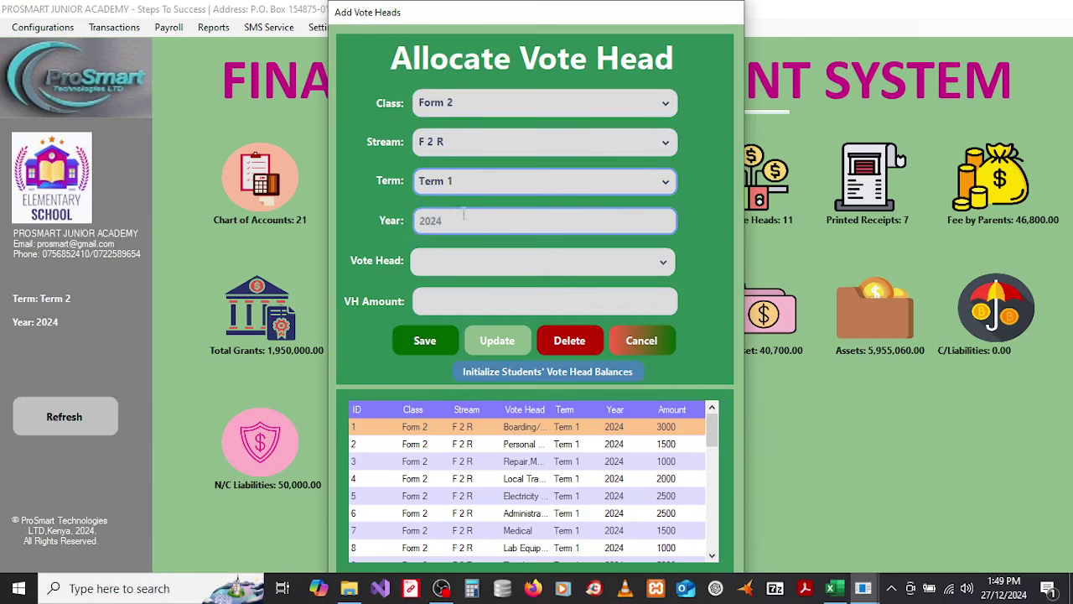
Step: Pick the Activity vote head and enter an amount of 2000
left_click(454, 266)
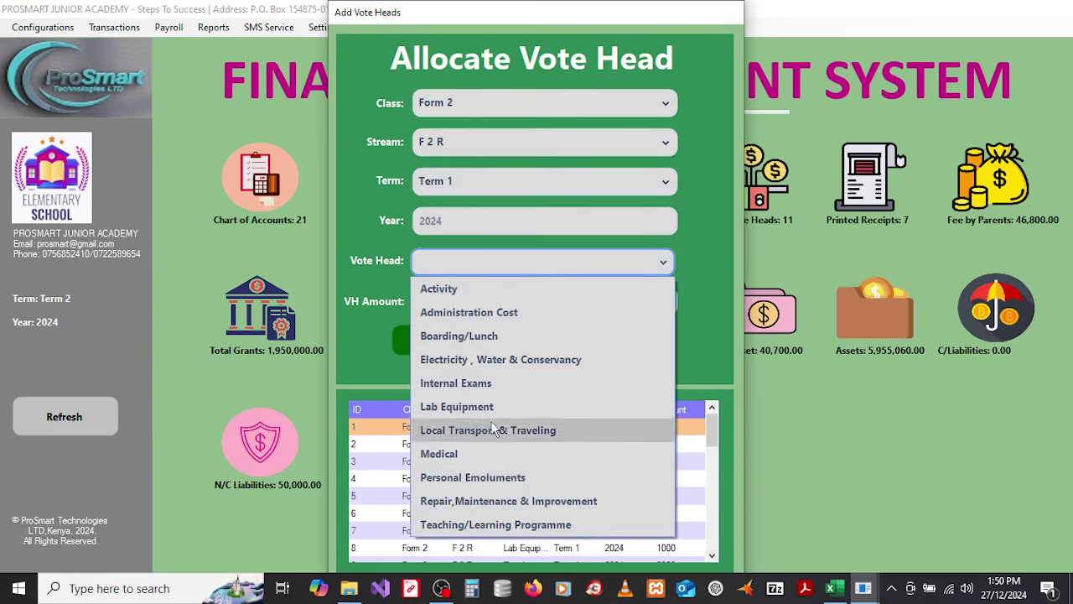
left_click(472, 293)
left_click(459, 299)
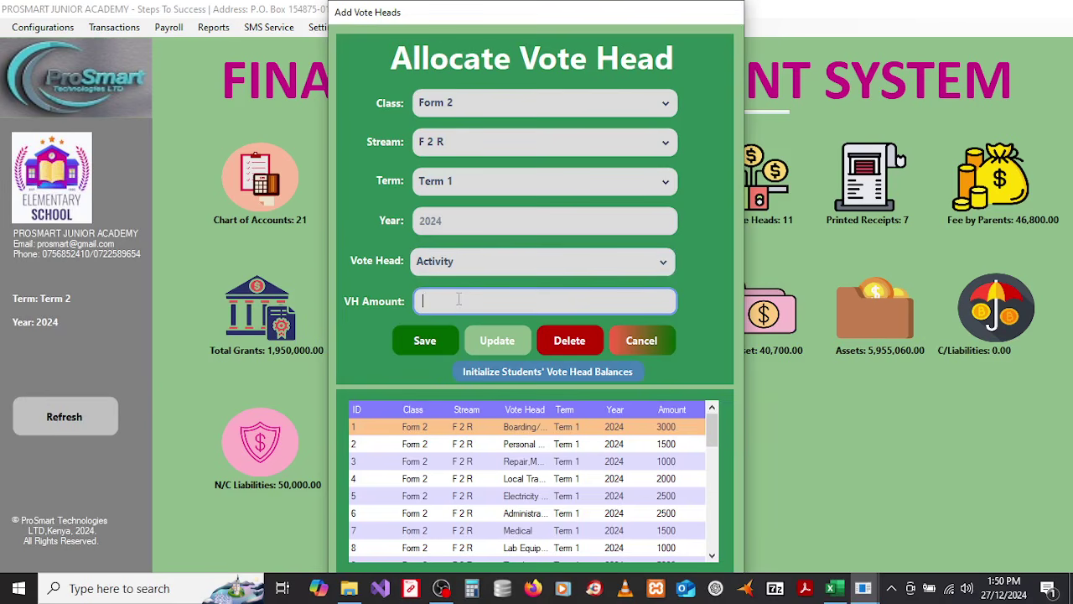
type("2000")
Step: Change the vote head to Administration Cost and the amount to 1500
left_click(499, 261)
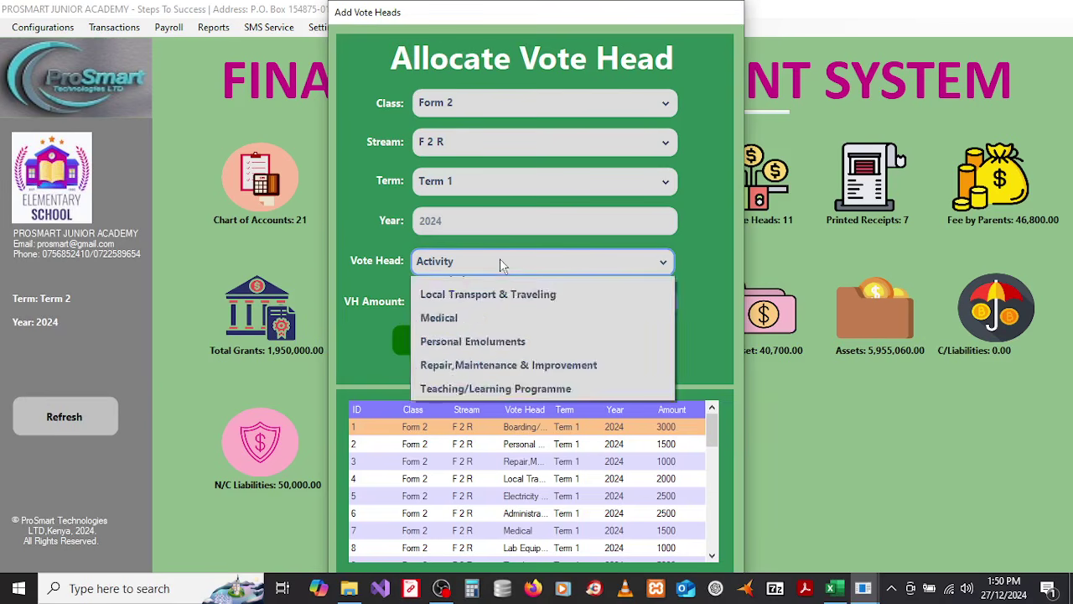
left_click(468, 311)
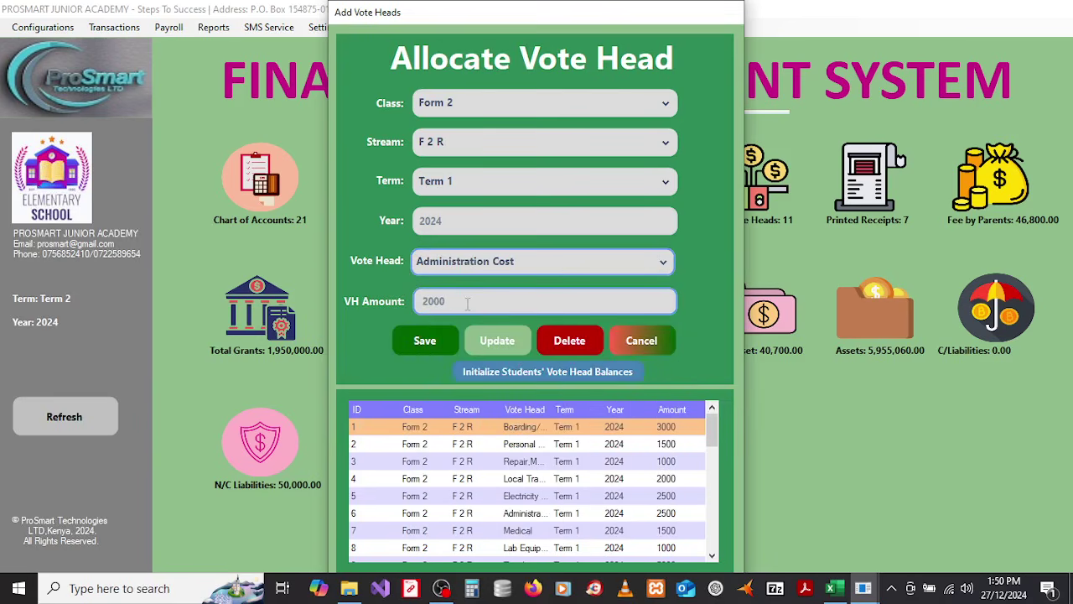
double_click(464, 302)
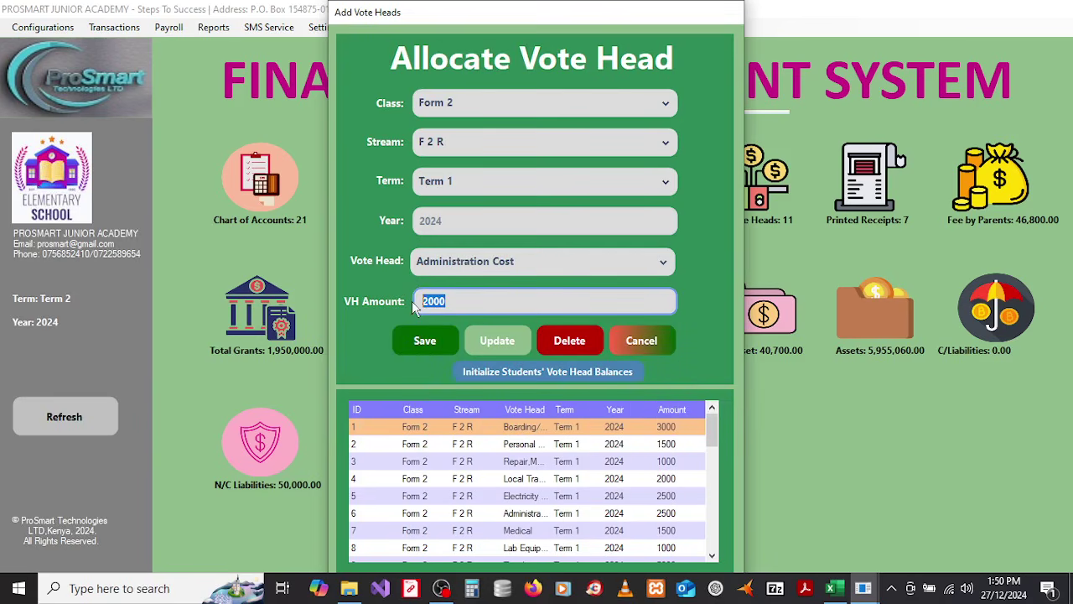
type("1500")
left_click(521, 271)
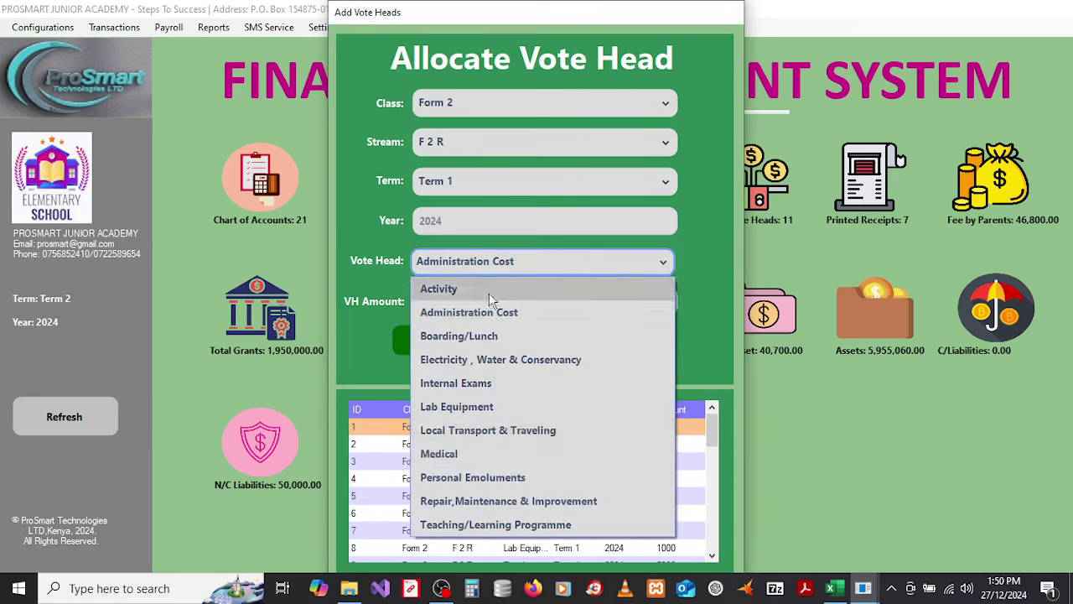
left_click(604, 268)
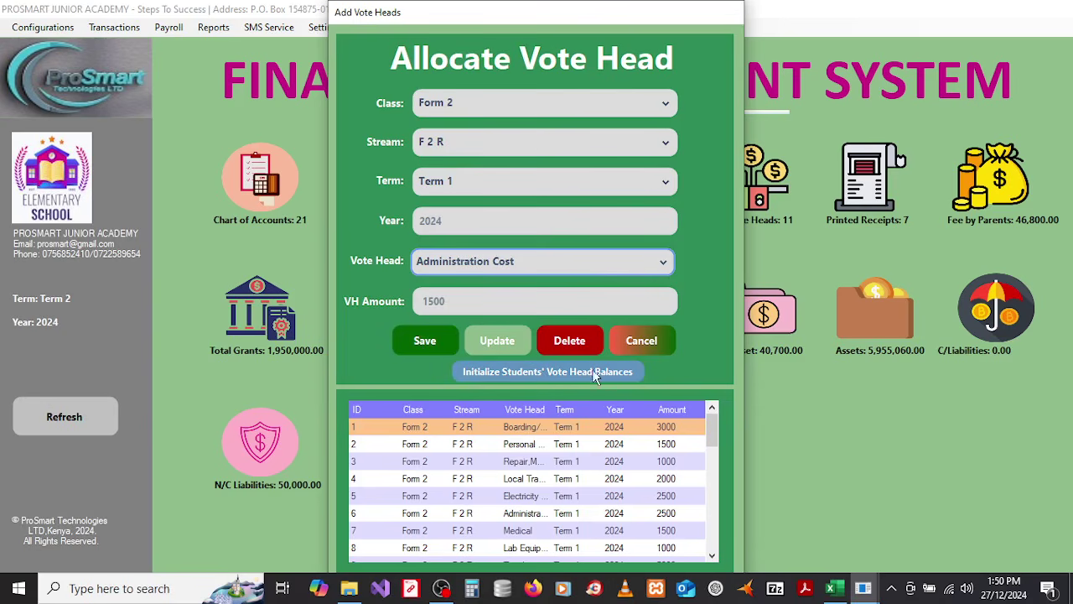
key("Tab")
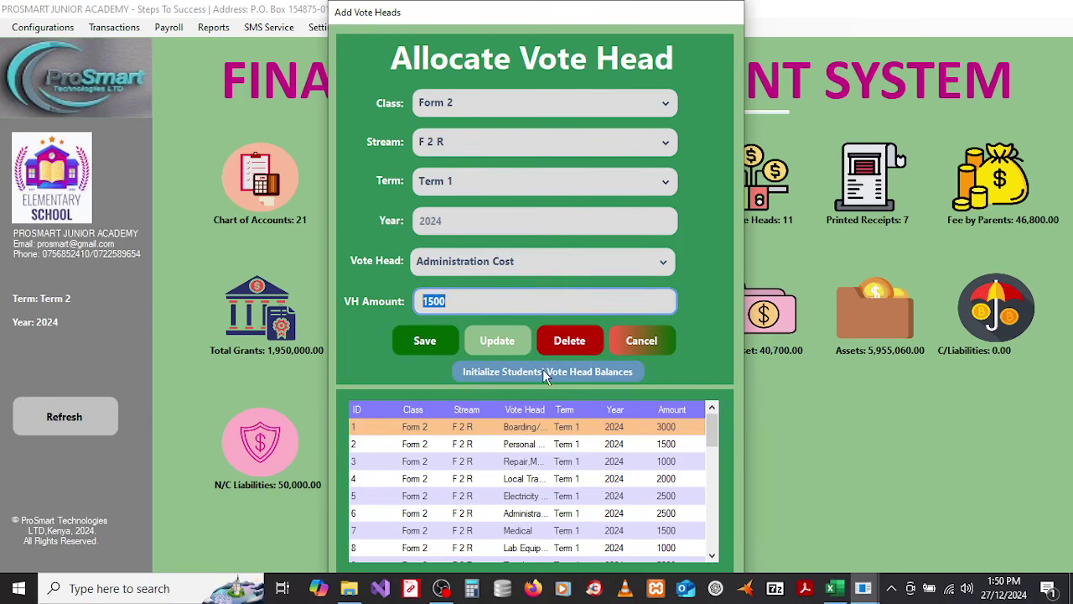
left_click(451, 302)
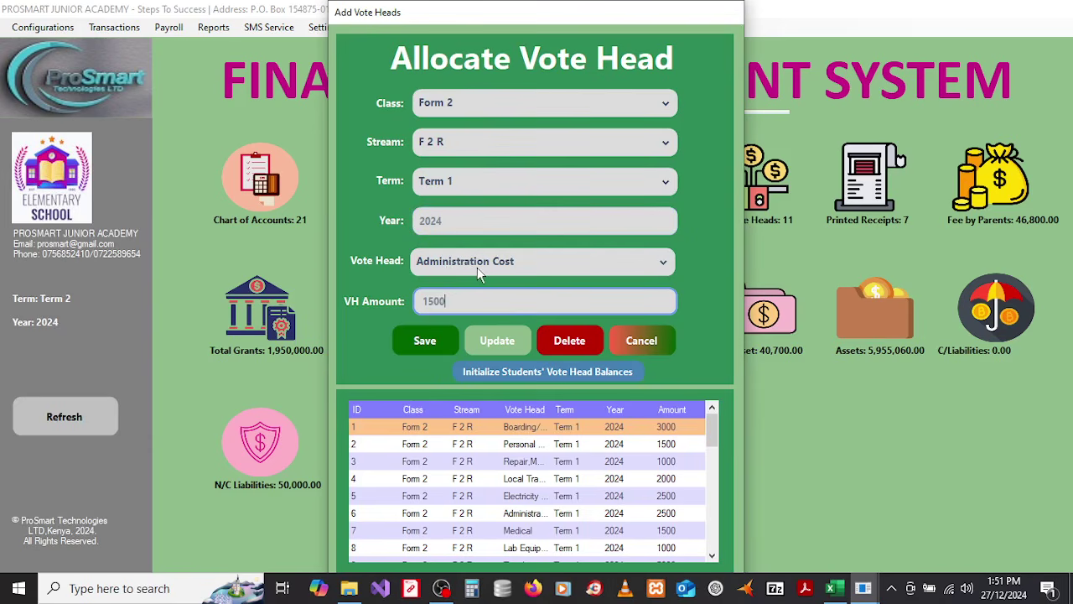
Step: Discard the allocation and, in the batch vote head form, target Grade 8, G 8 B, Term 1
left_click(637, 342)
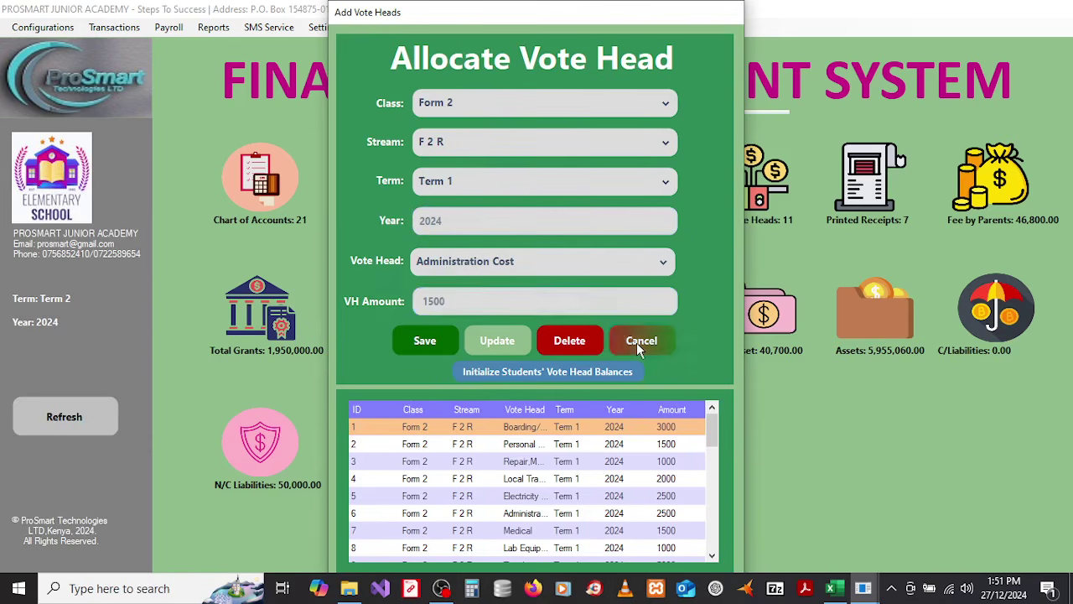
left_click(66, 30)
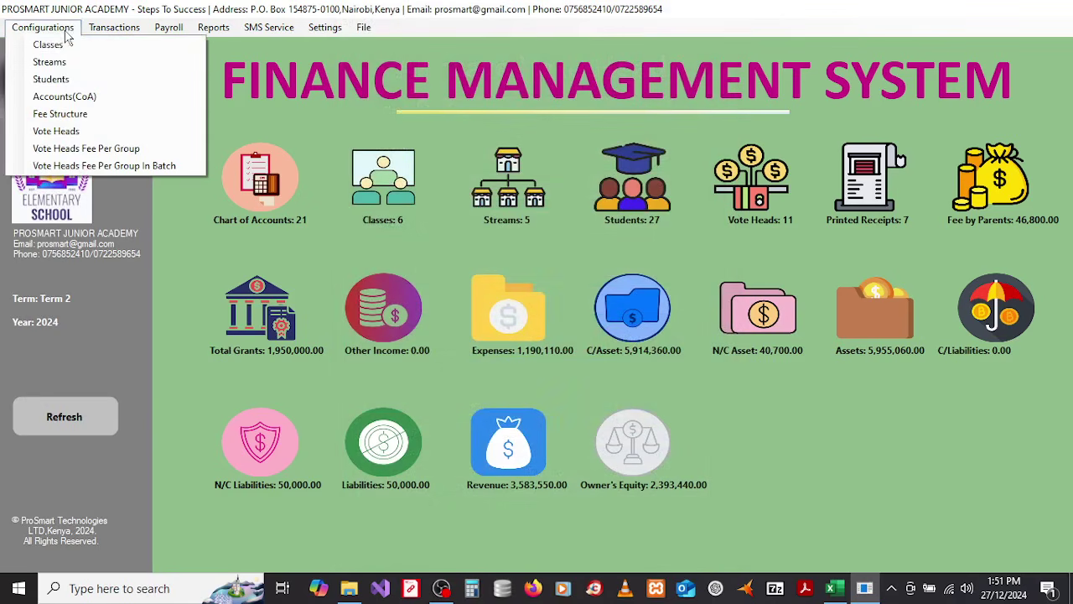
left_click(71, 165)
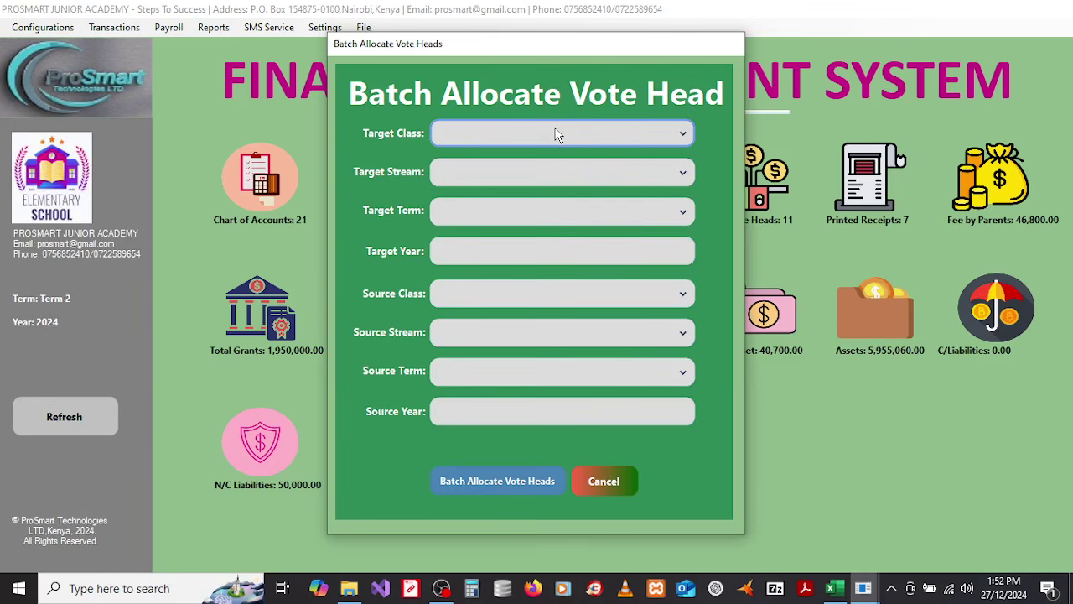
left_click(544, 130)
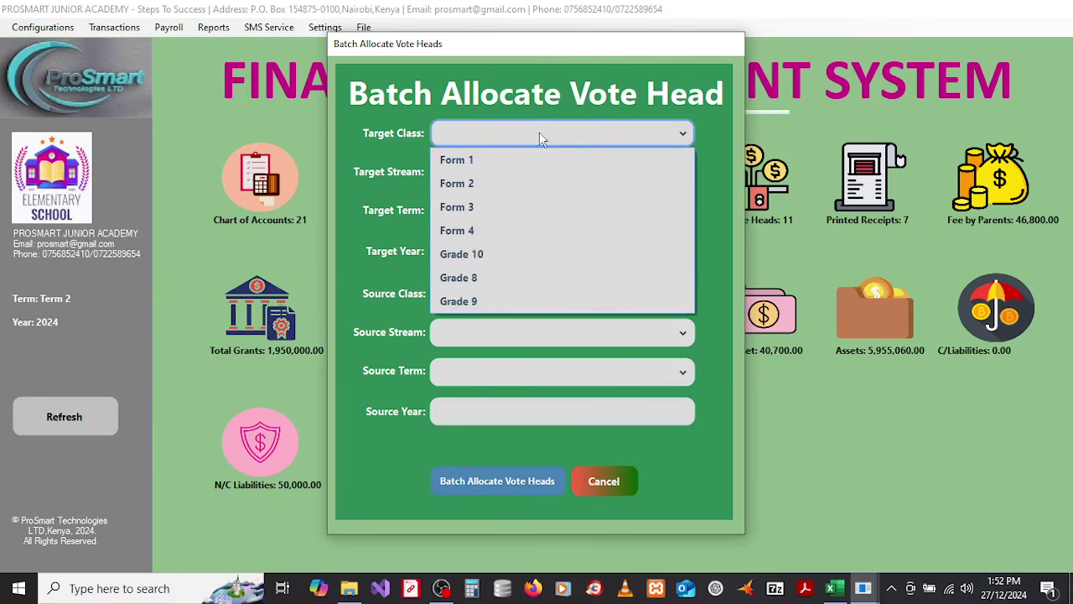
left_click(481, 278)
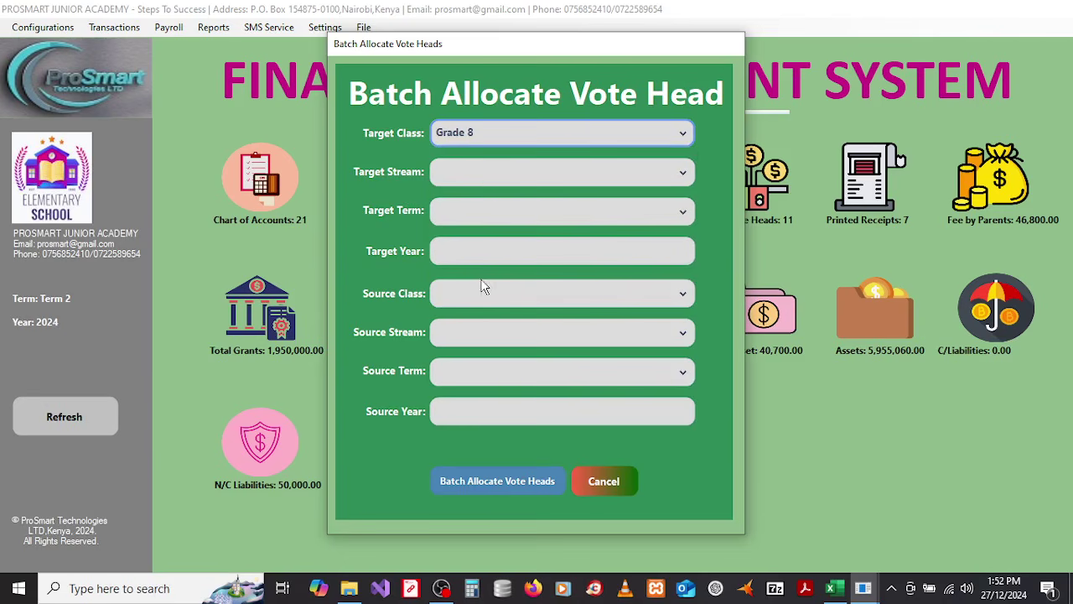
left_click(485, 172)
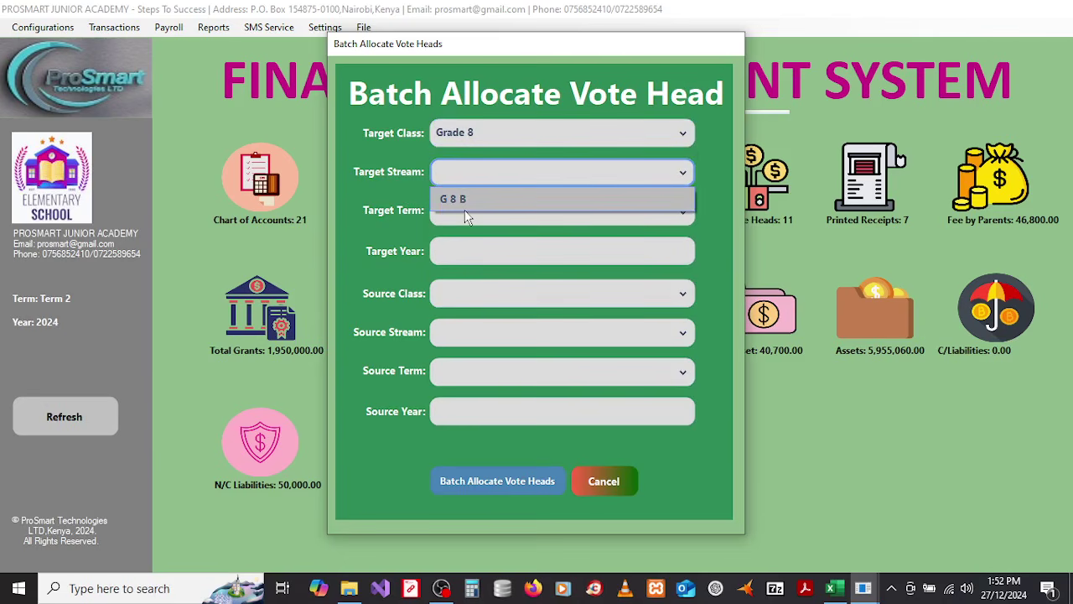
left_click(468, 209)
left_click(469, 209)
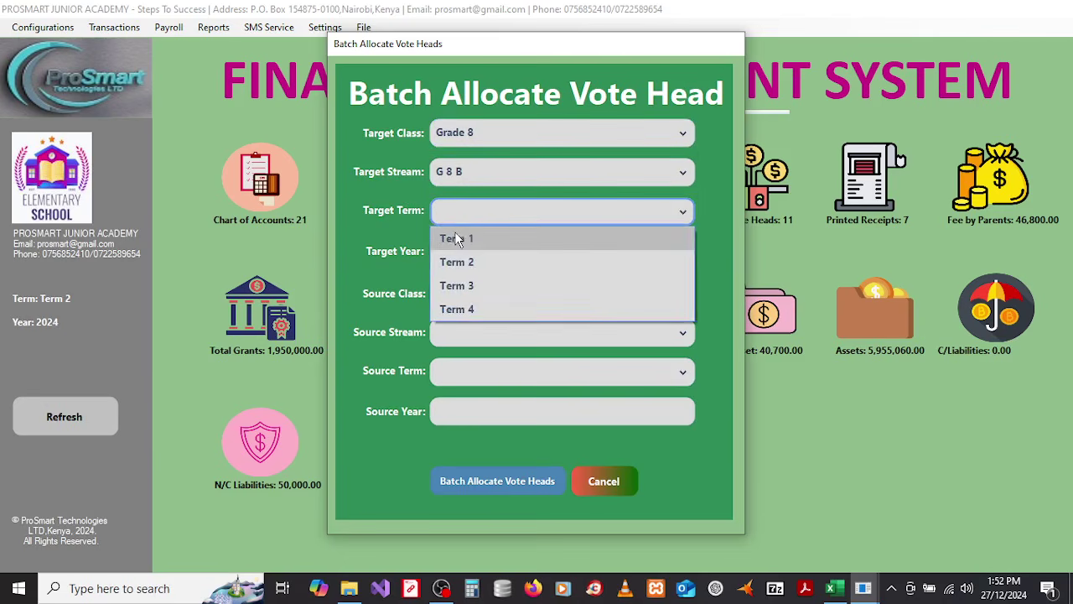
left_click(457, 240)
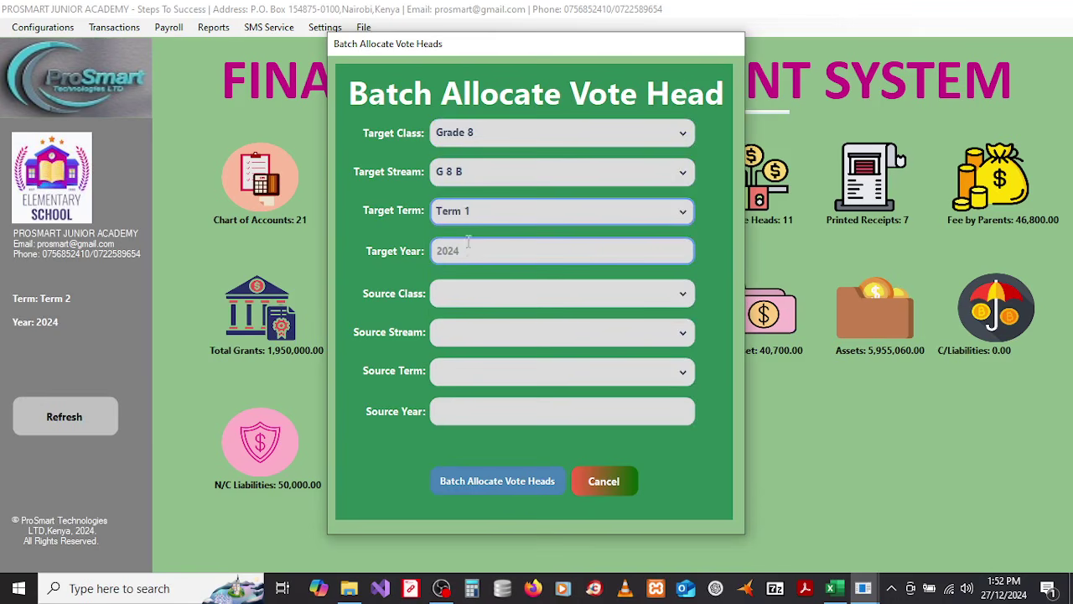
Step: Set the source to Form 2, stream F 2 R, Term 1, then cancel without applying
left_click(490, 297)
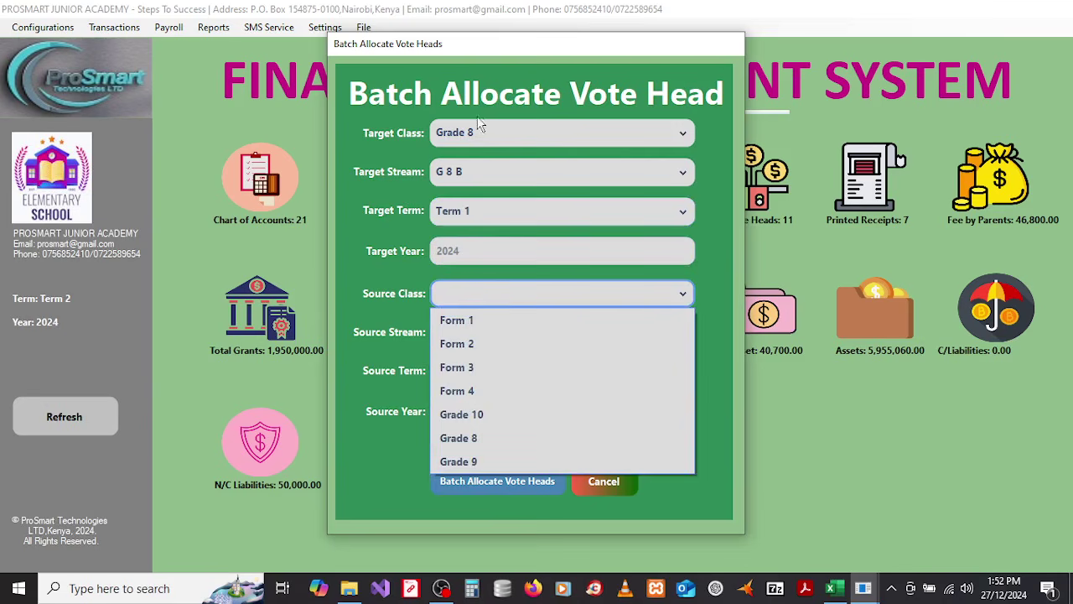
left_click(469, 341)
left_click(484, 335)
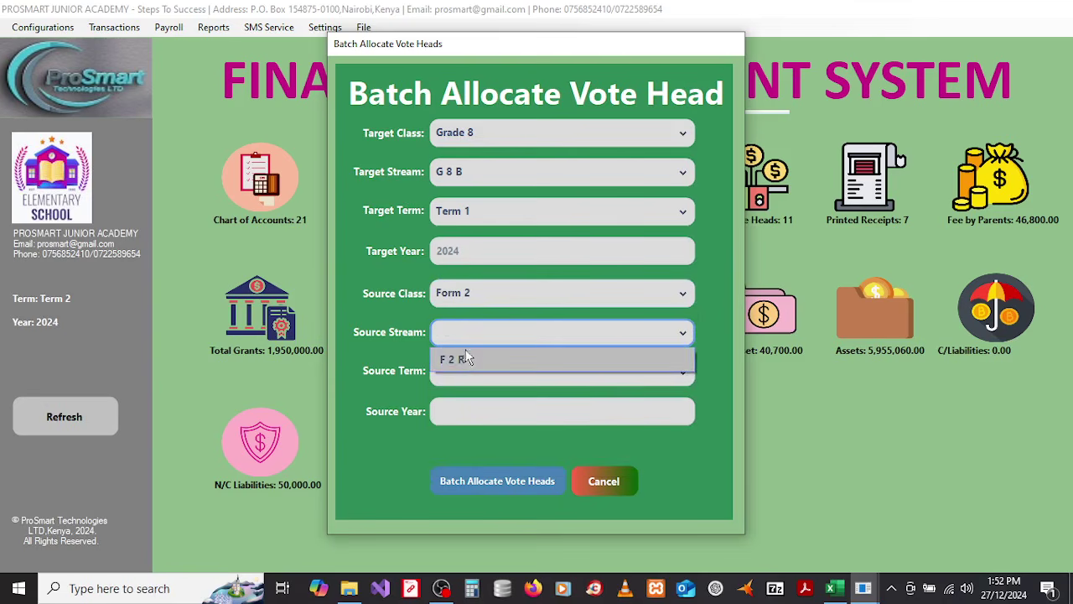
left_click(463, 359)
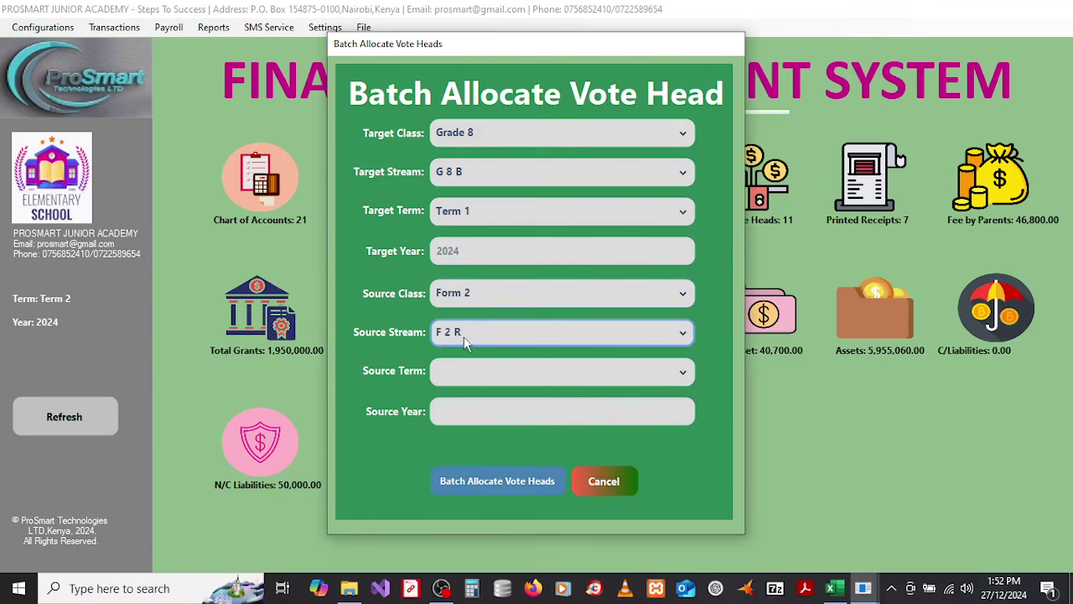
left_click(471, 379)
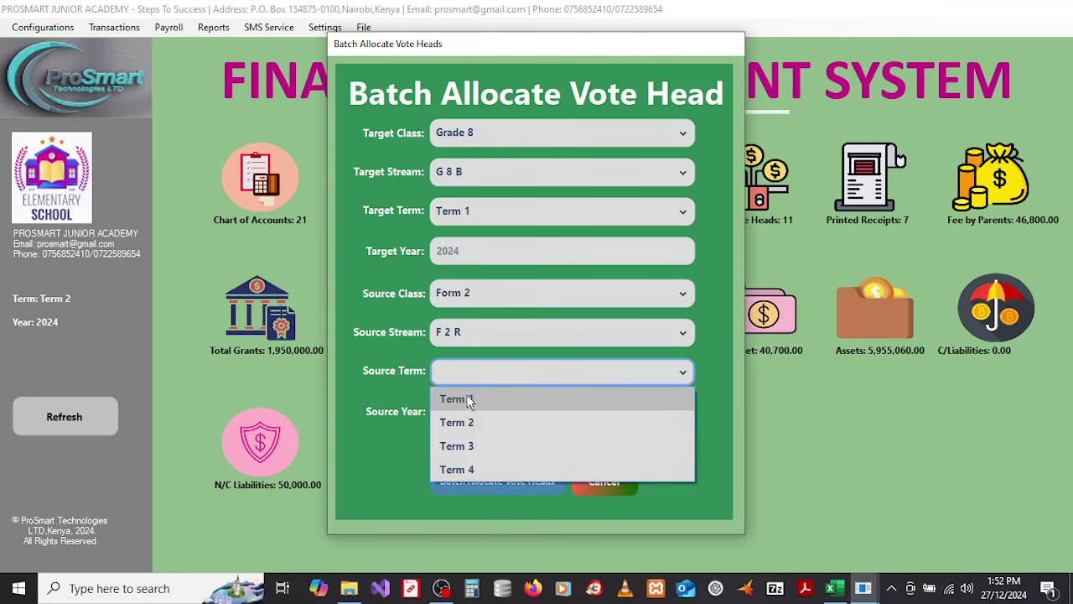
left_click(469, 400)
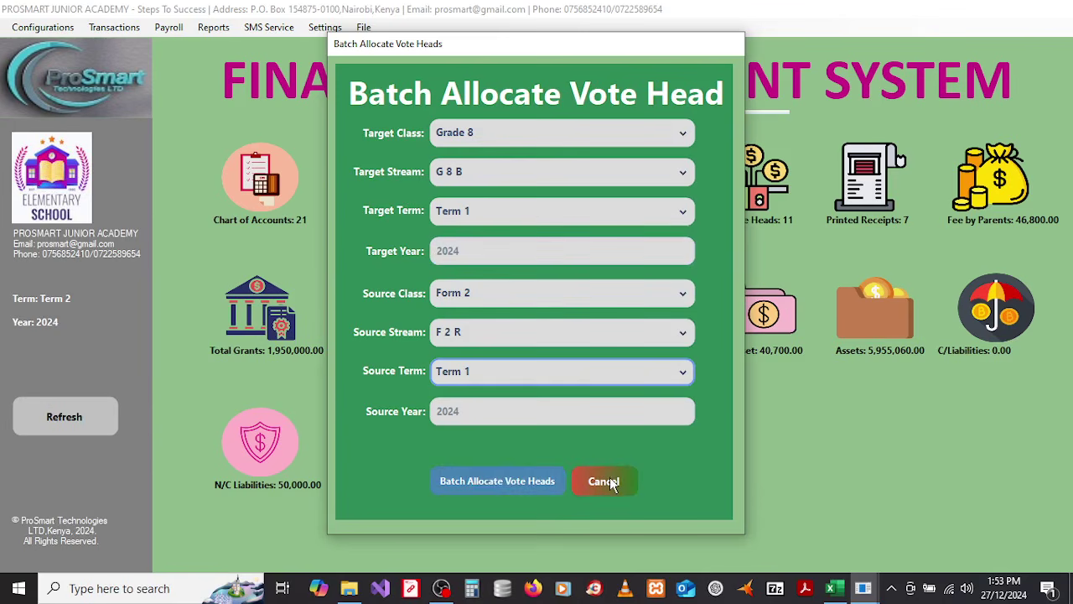
left_click(611, 481)
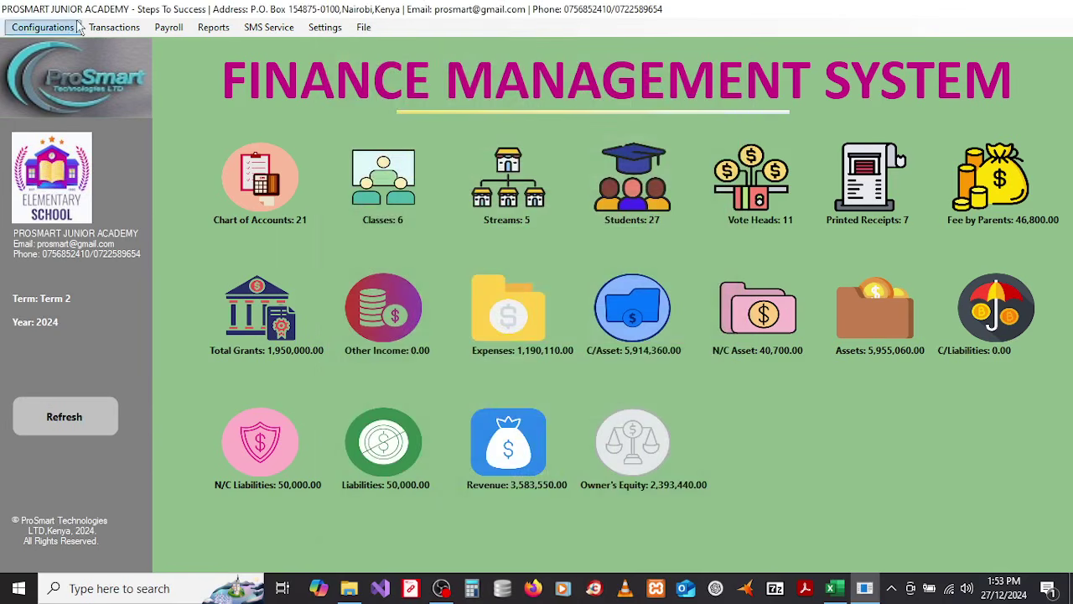
Step: Open the Fee Payment Transaction form from the Transactions menu
left_click(42, 27)
mouse_move(97, 29)
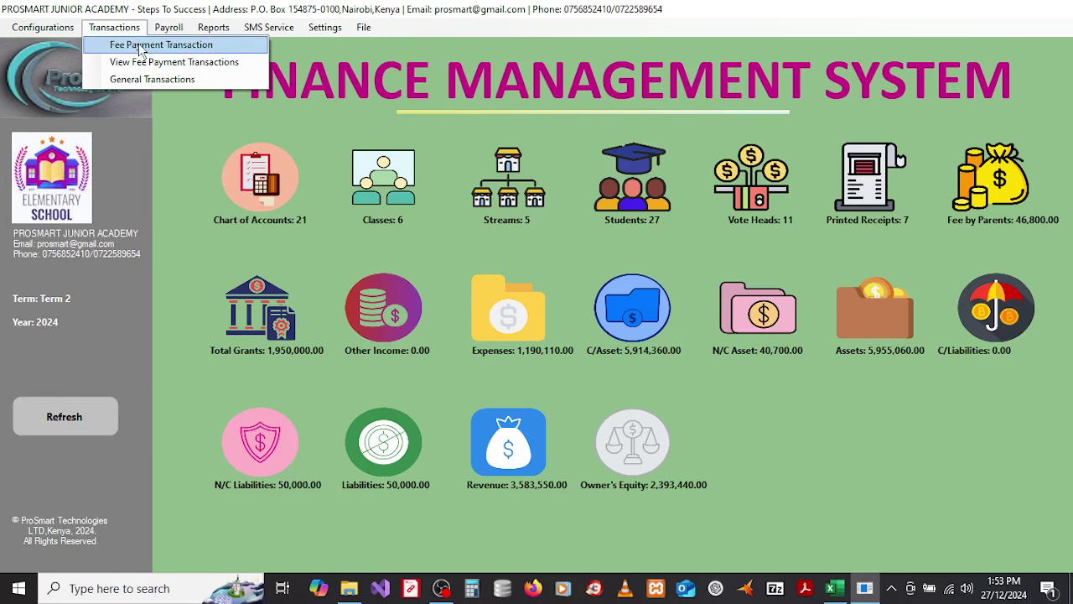
left_click(141, 49)
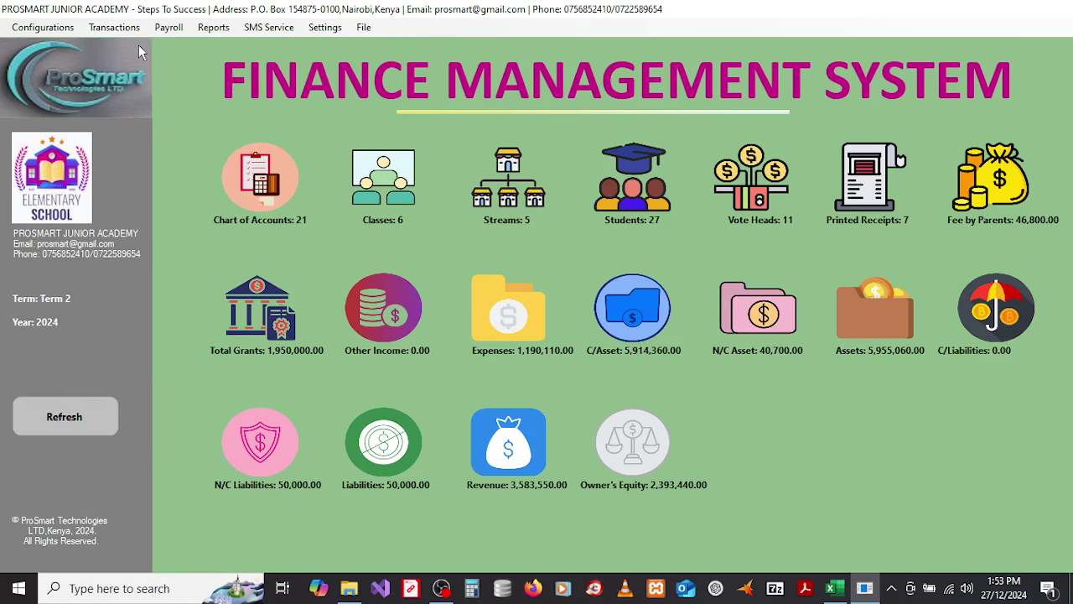
Step: Select class Form 2, stream F 2 R, the first student and Term 1, showing 10200 due
left_click(421, 108)
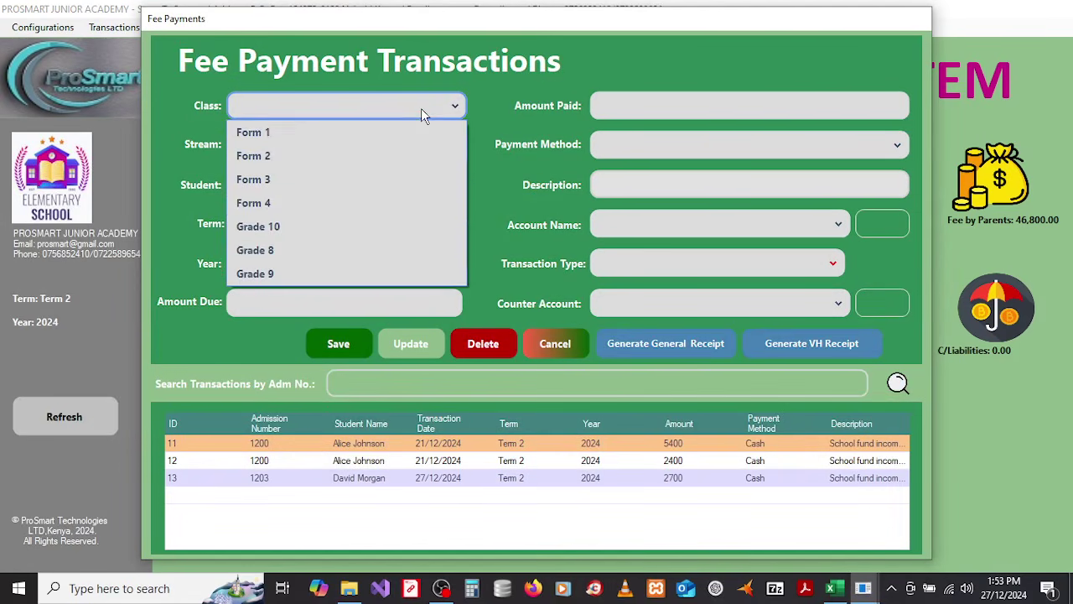
left_click(289, 155)
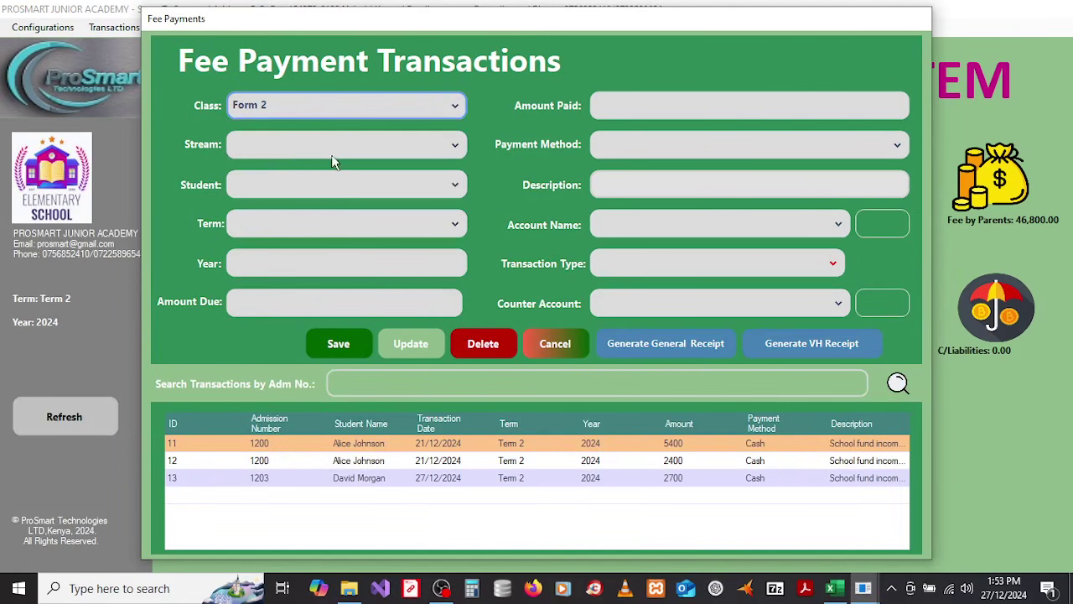
left_click(336, 150)
left_click(312, 171)
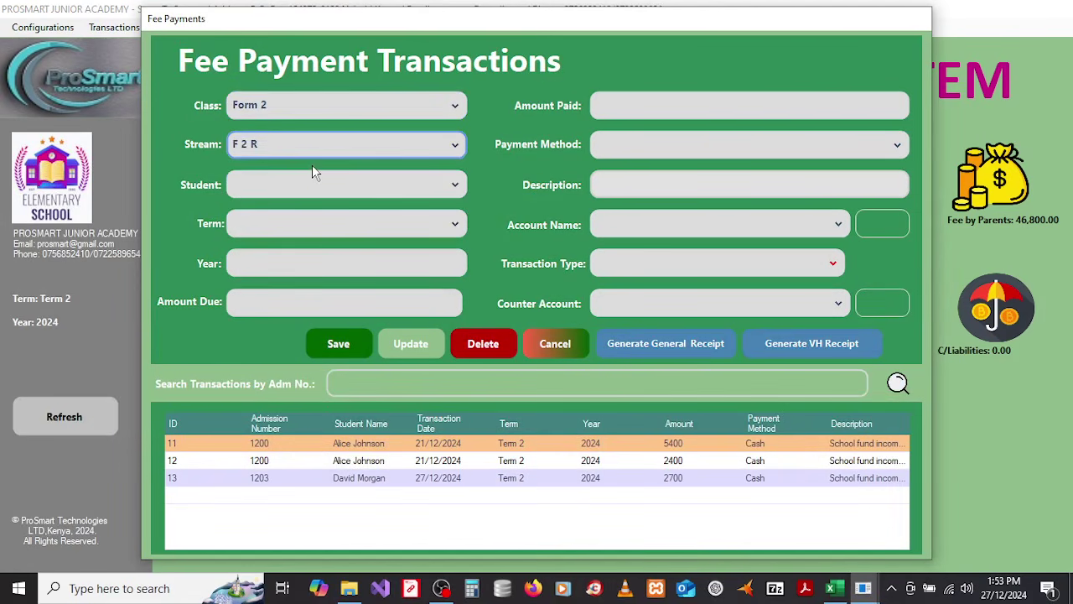
left_click(304, 188)
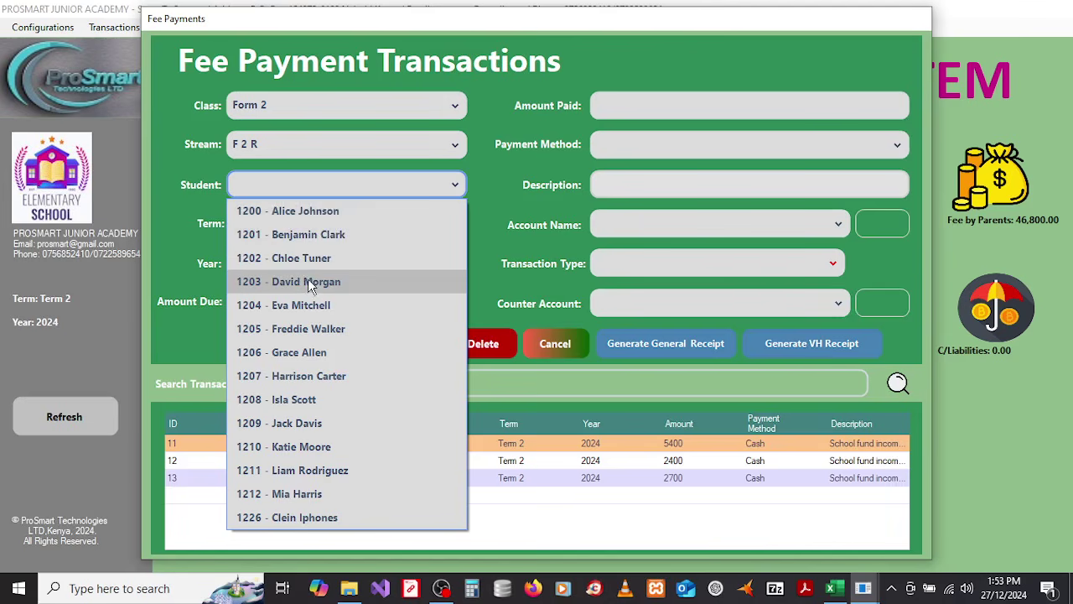
left_click(302, 212)
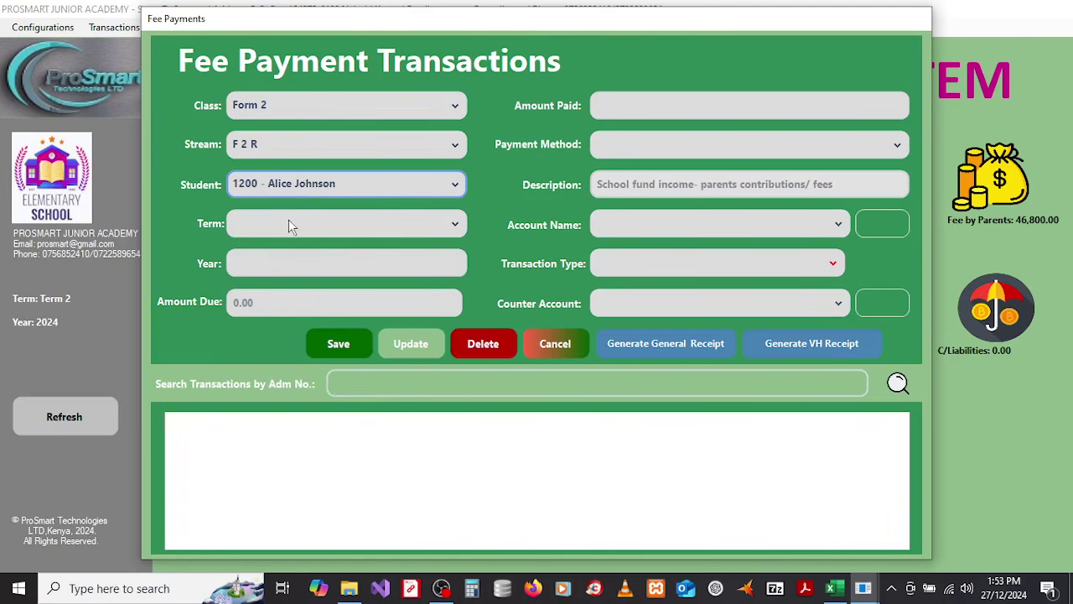
left_click(289, 220)
left_click(269, 250)
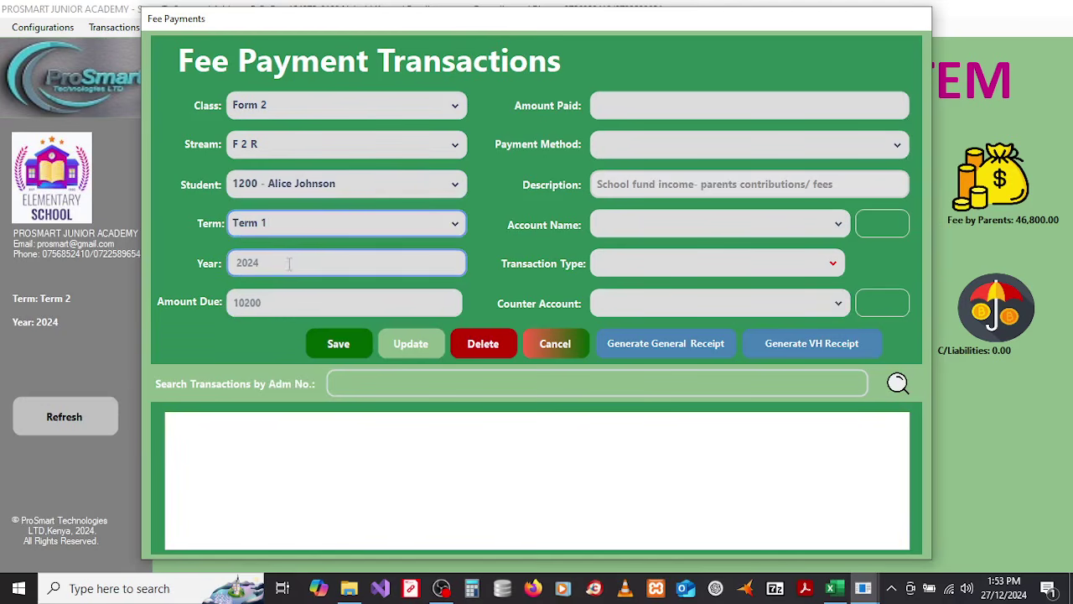
Step: Compare with another student owing 26000, then return to the first student and go to Amount Paid
left_click_drag(277, 304, 234, 303)
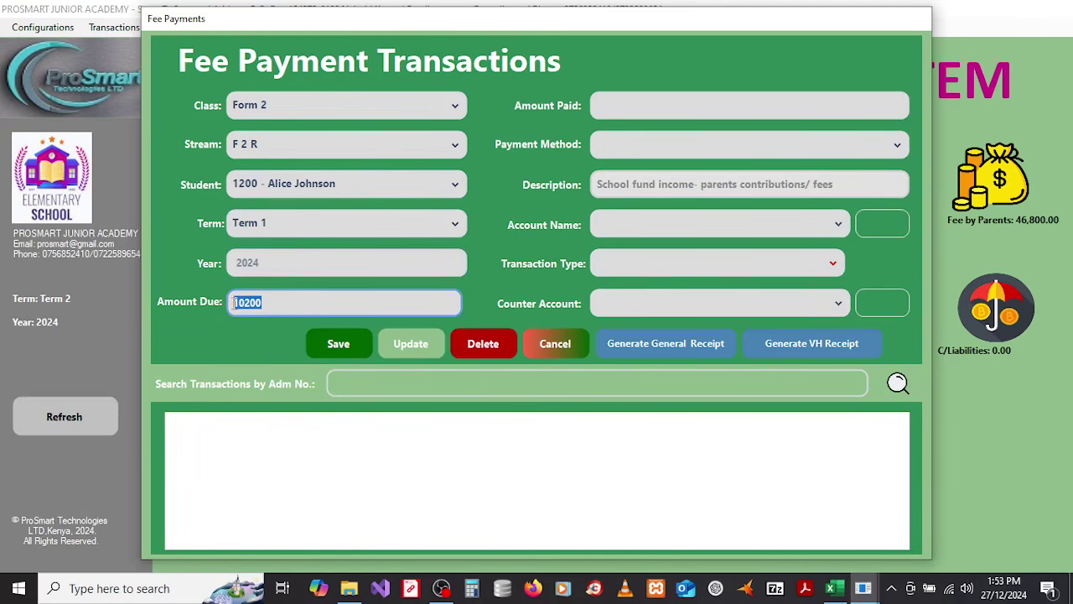
left_click(273, 304)
left_click(296, 187)
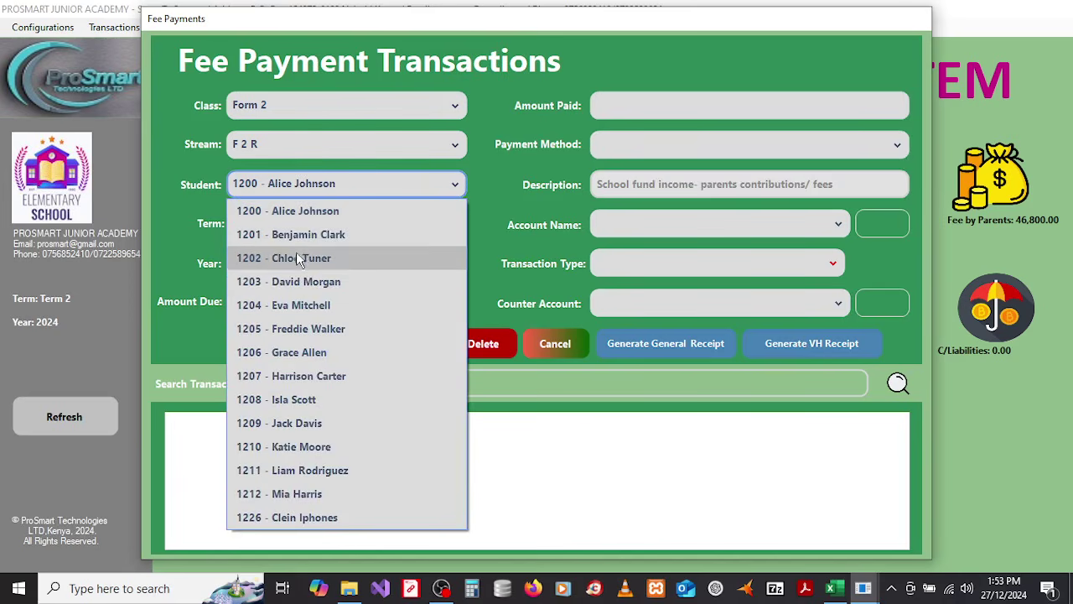
left_click(298, 281)
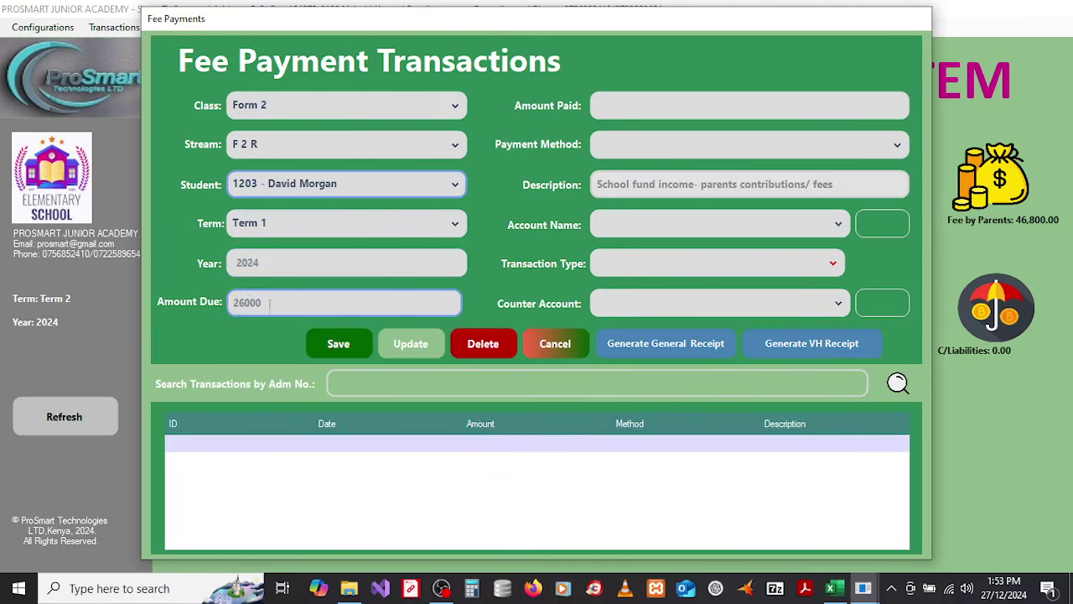
left_click_drag(266, 302, 230, 303)
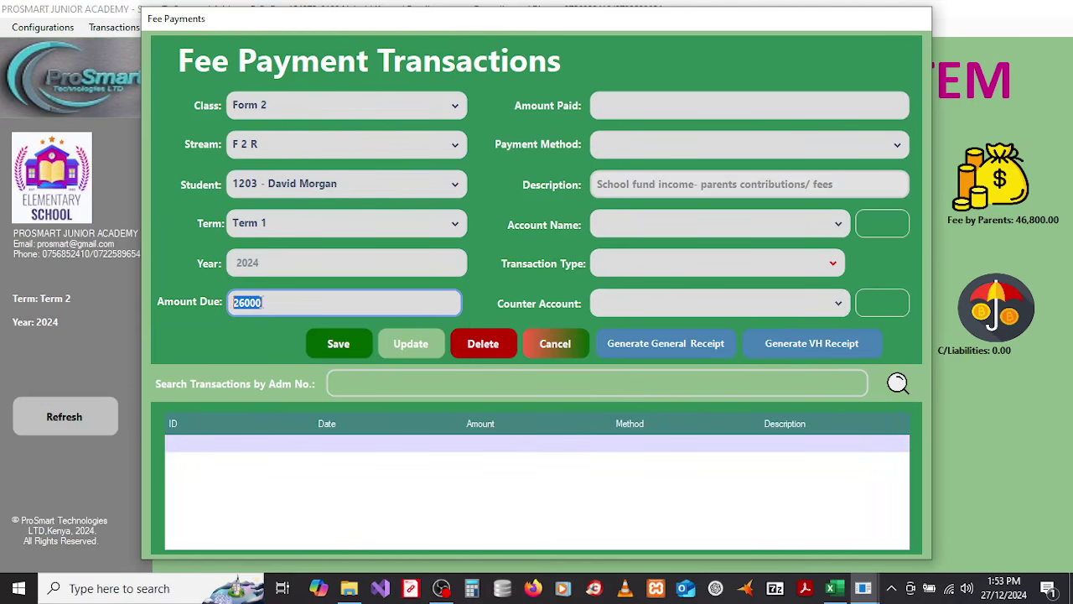
left_click(264, 302)
key("shift+Left")
key("shift+Left")
key("shift+Left")
key("shift+Left")
key("shift+Left")
left_click(317, 189)
scroll(310, 218, "up", 1)
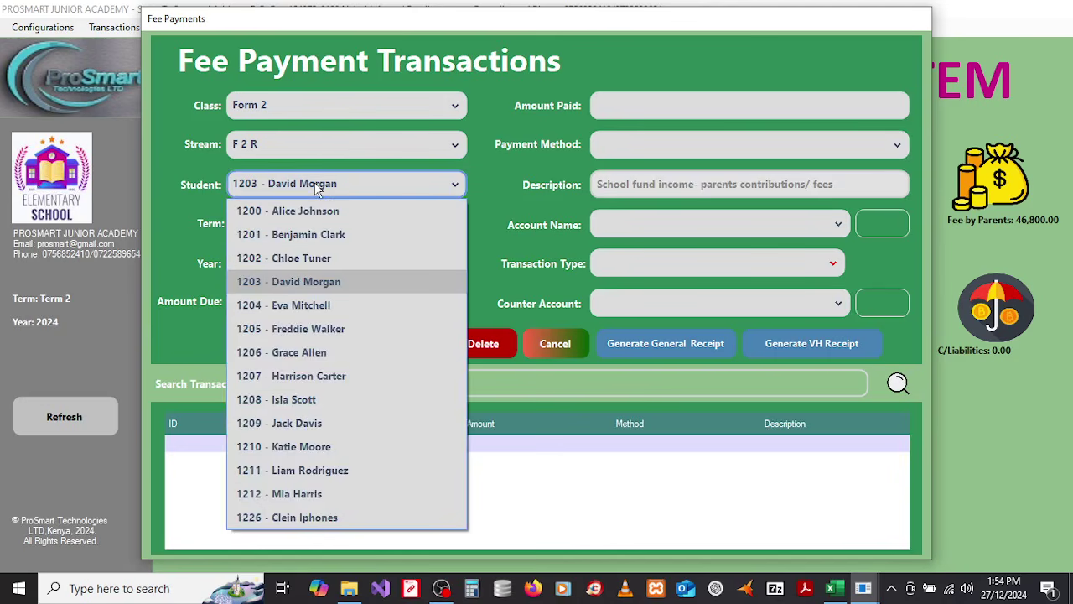
left_click(308, 211)
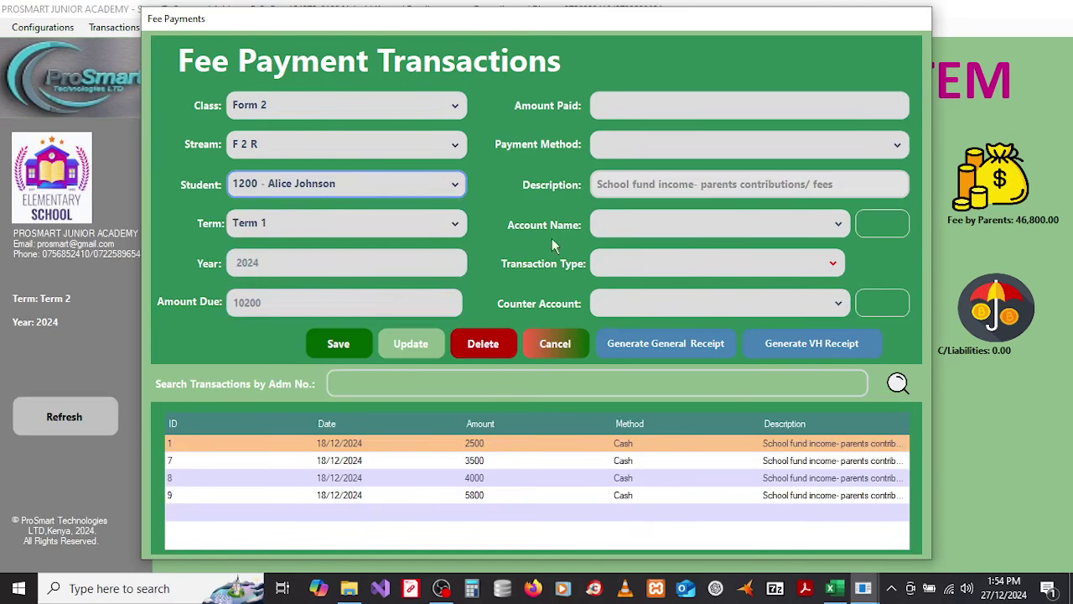
left_click(670, 109)
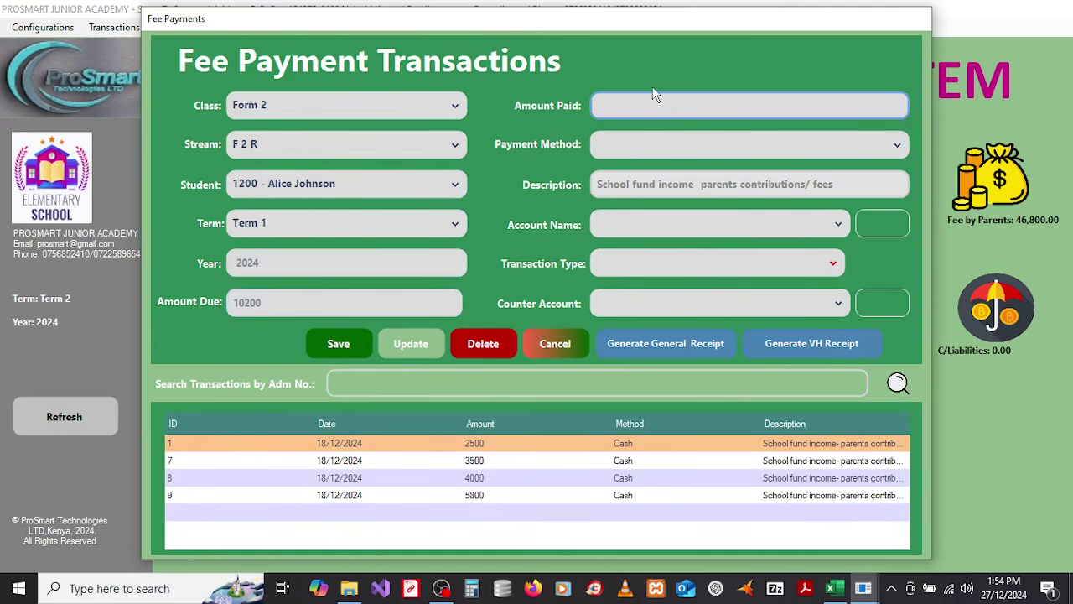
Step: Enter 2100 paid by Cash and filter account names with 'cas'
type("2100")
left_click(687, 144)
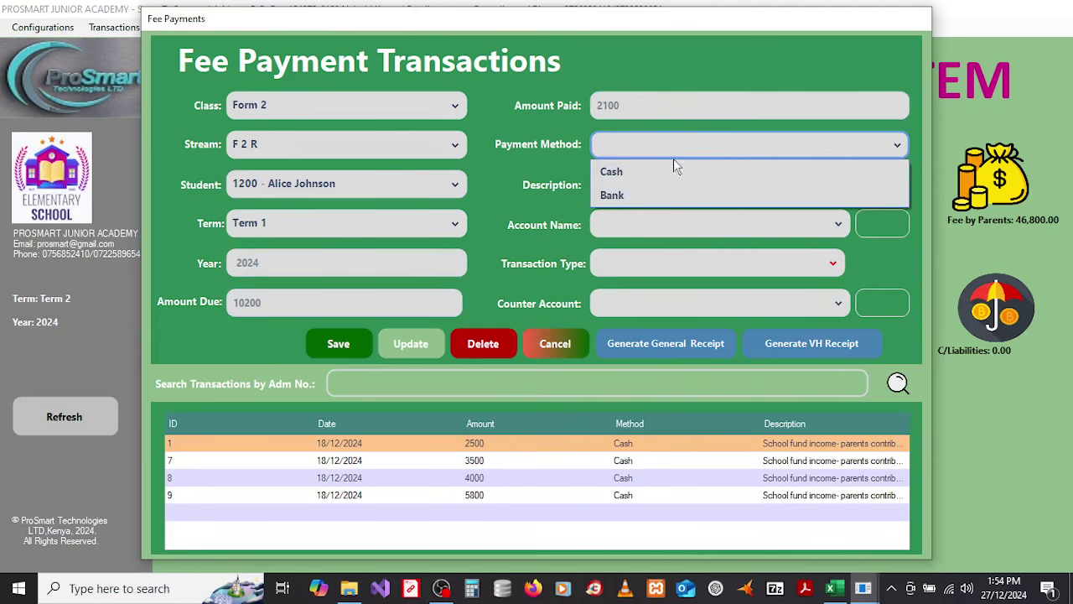
left_click(665, 169)
left_click(901, 220)
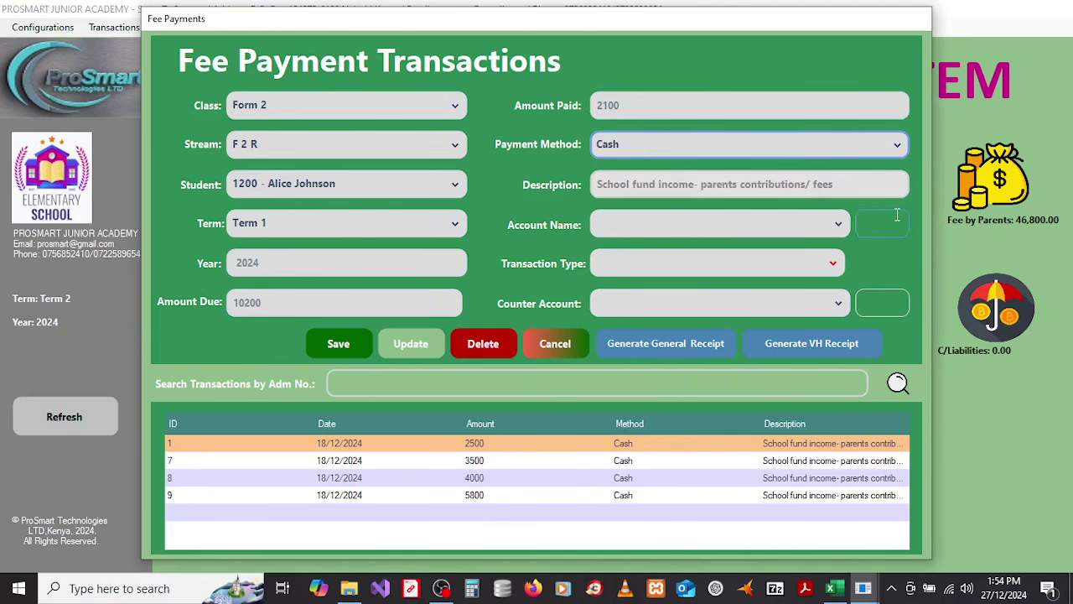
type("cas")
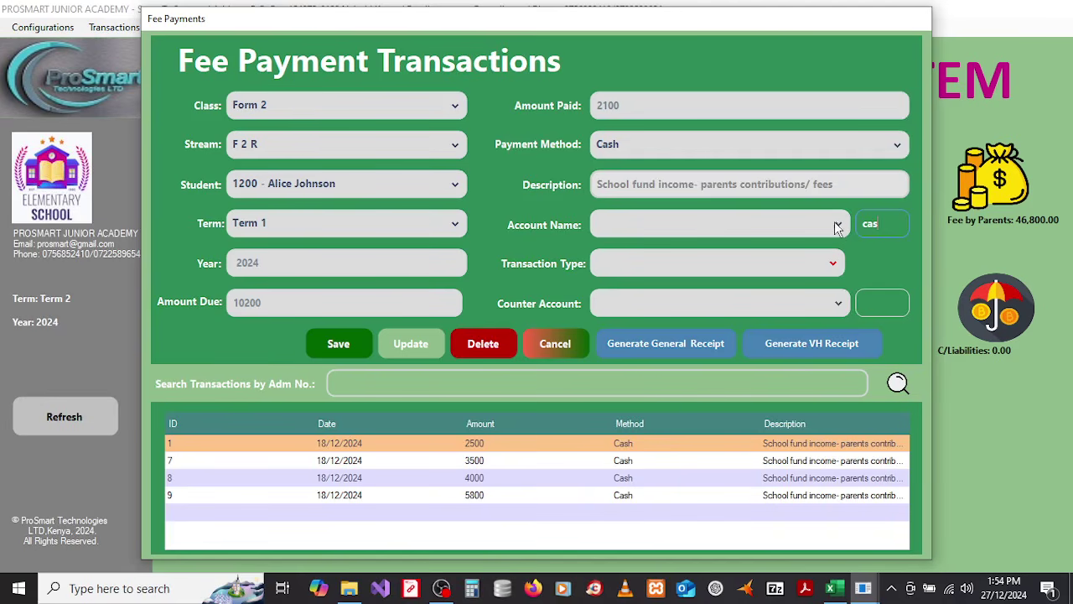
Step: Post the 2100 payment to Cash at Hand against School Fees Income and save it
left_click(837, 224)
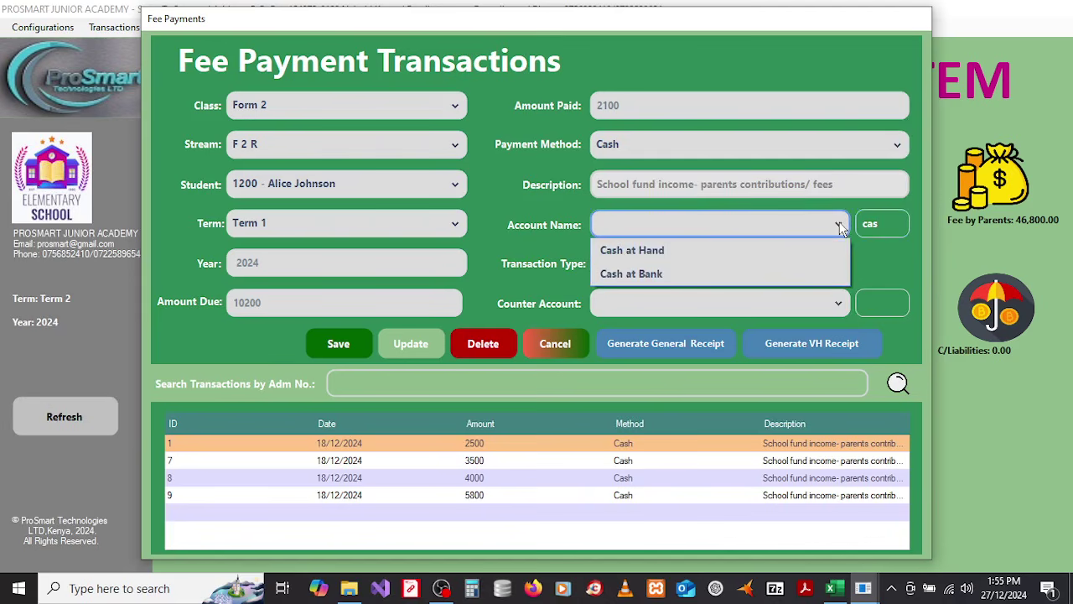
left_click(669, 251)
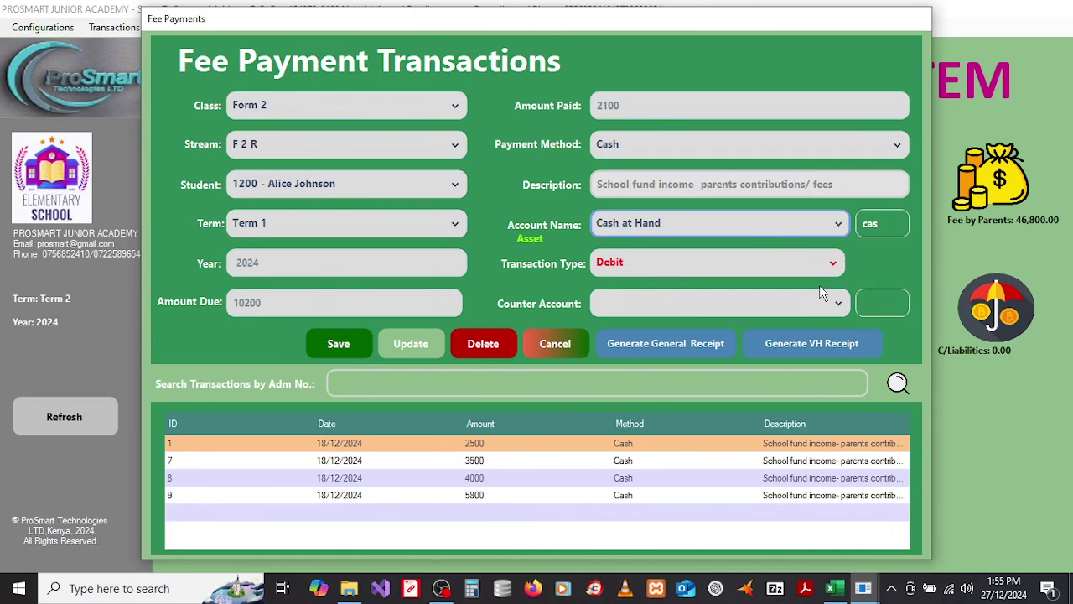
left_click(871, 301)
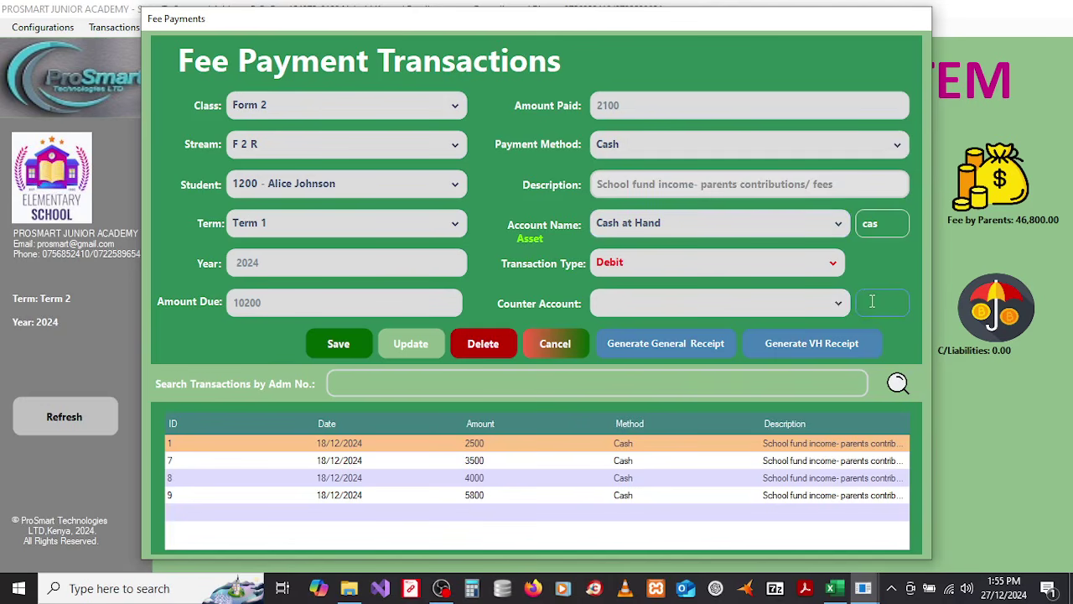
type("fee")
left_click(833, 302)
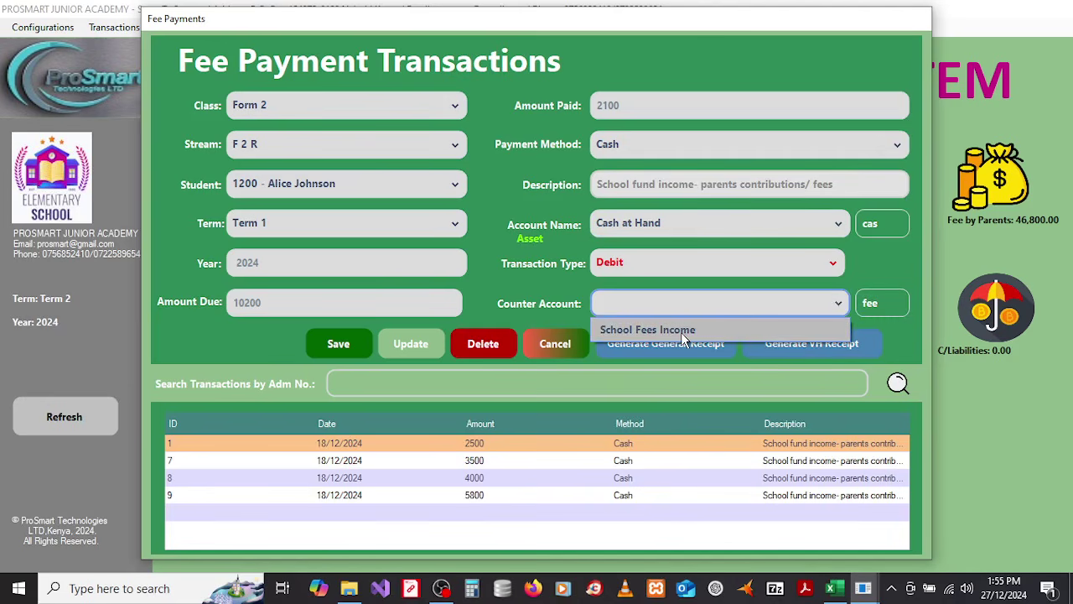
left_click(681, 337)
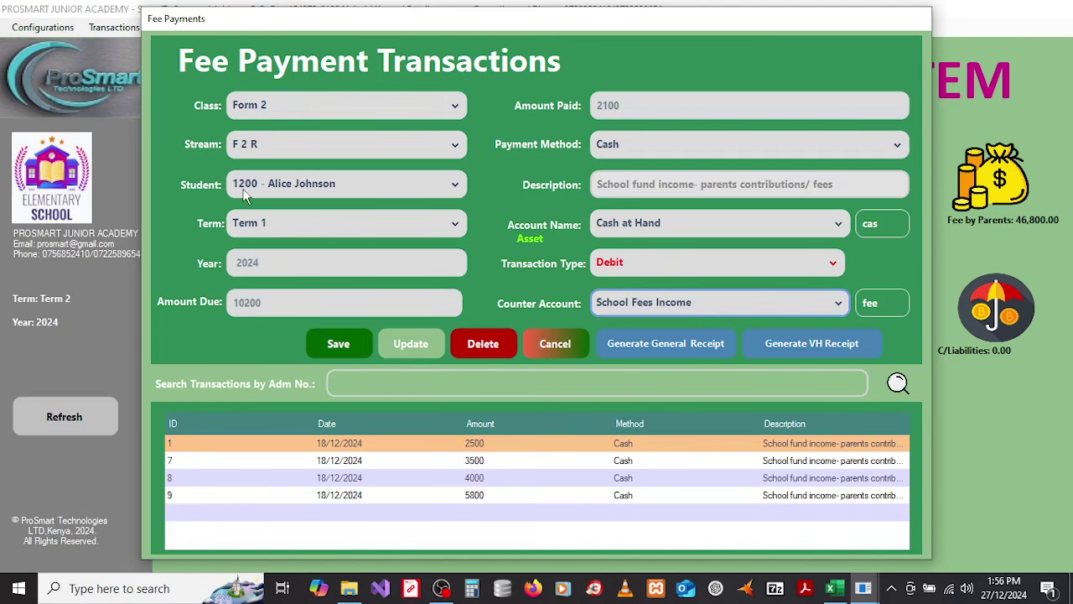
left_click(339, 345)
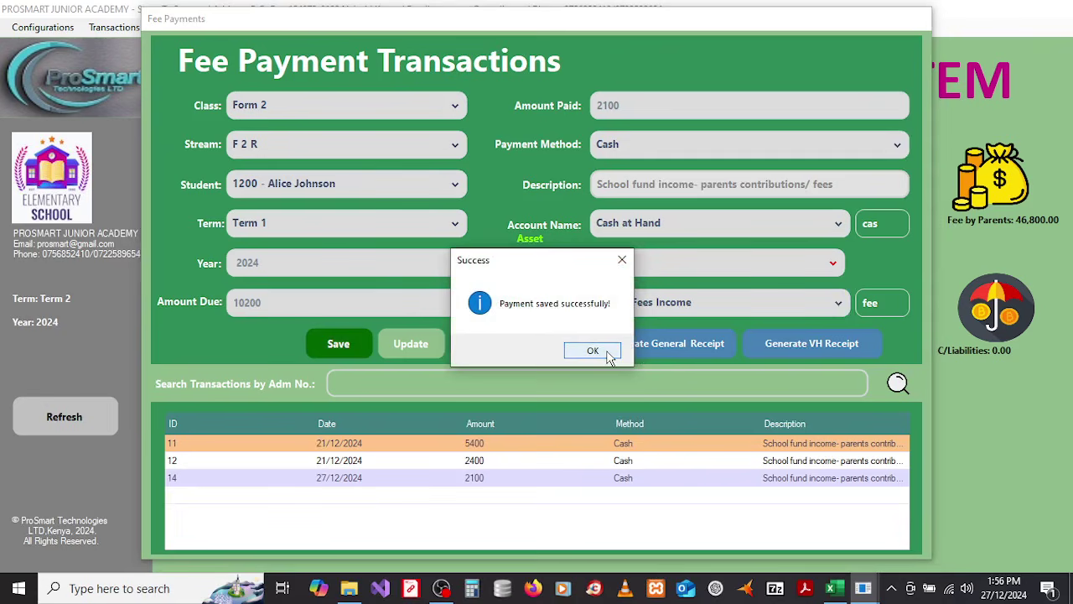
left_click(592, 350)
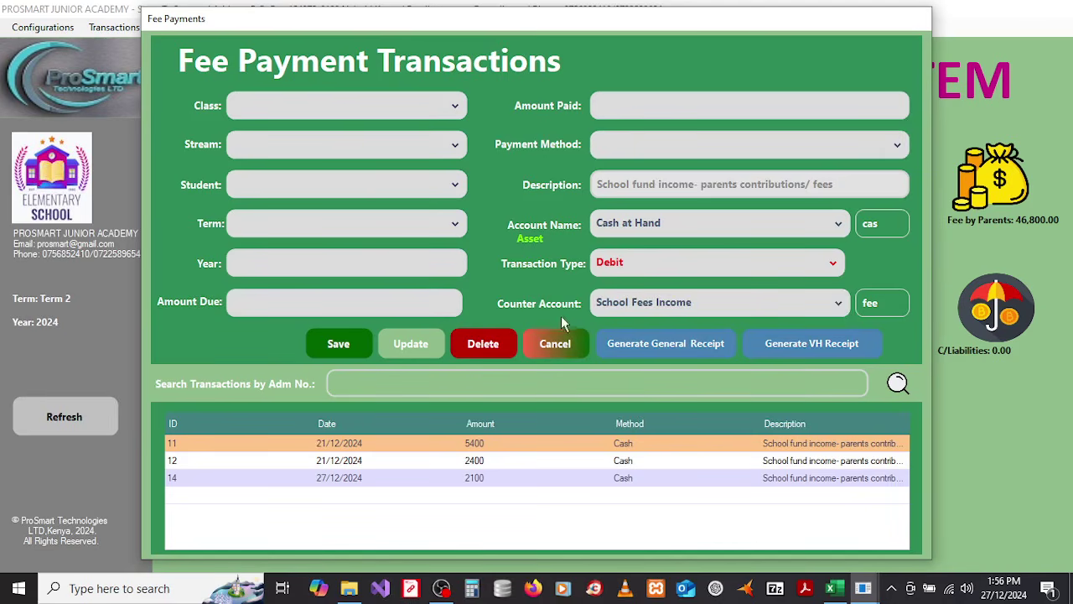
Step: Search payments for admission number 1200 and reload the 2100 payment with ID 14
left_click(358, 384)
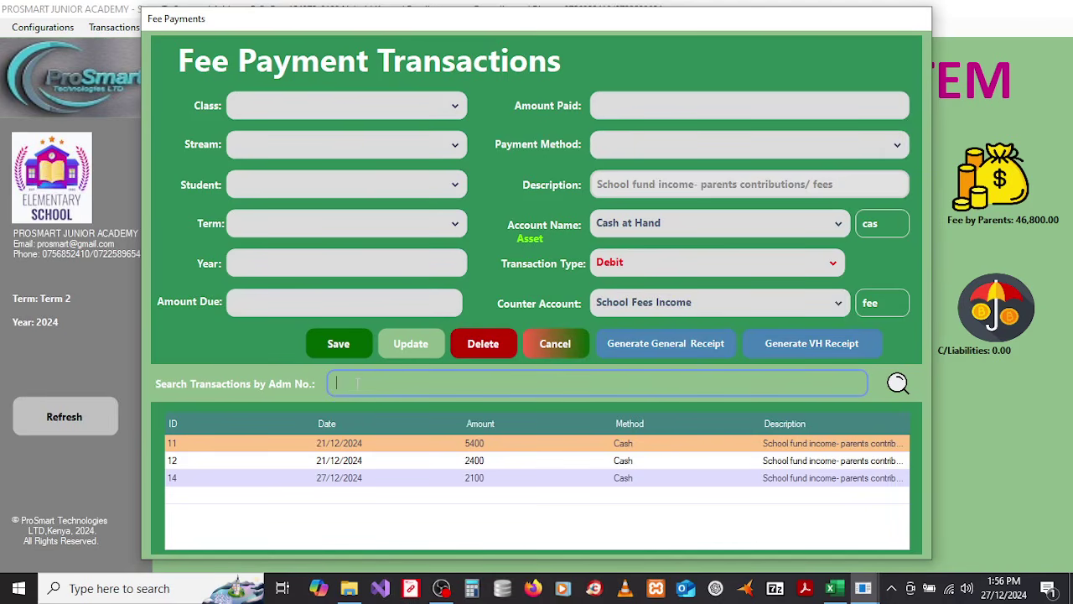
type("1200")
key("Return")
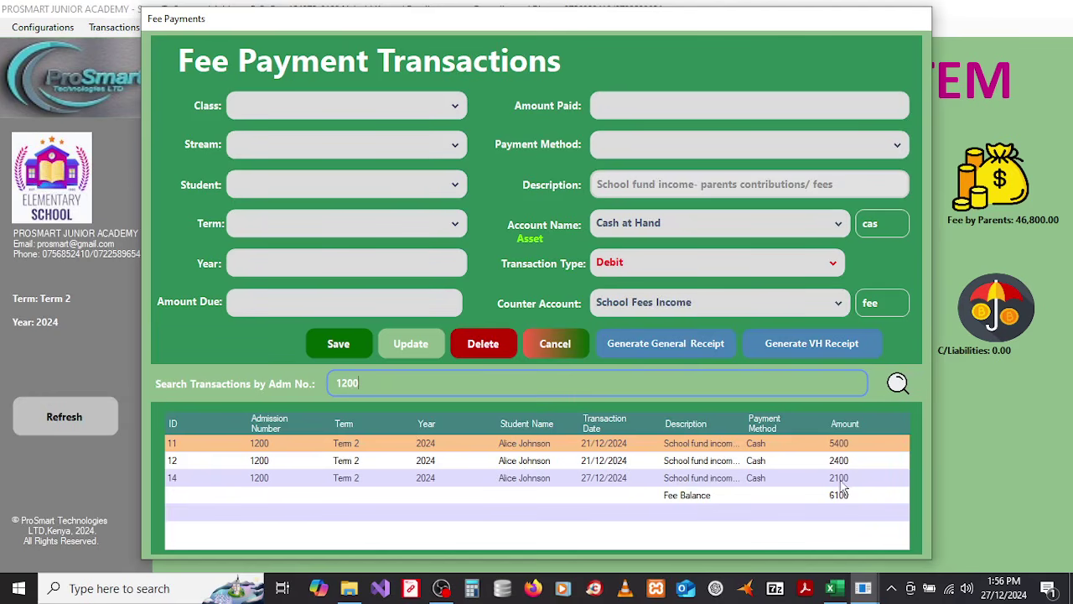
left_click(635, 481)
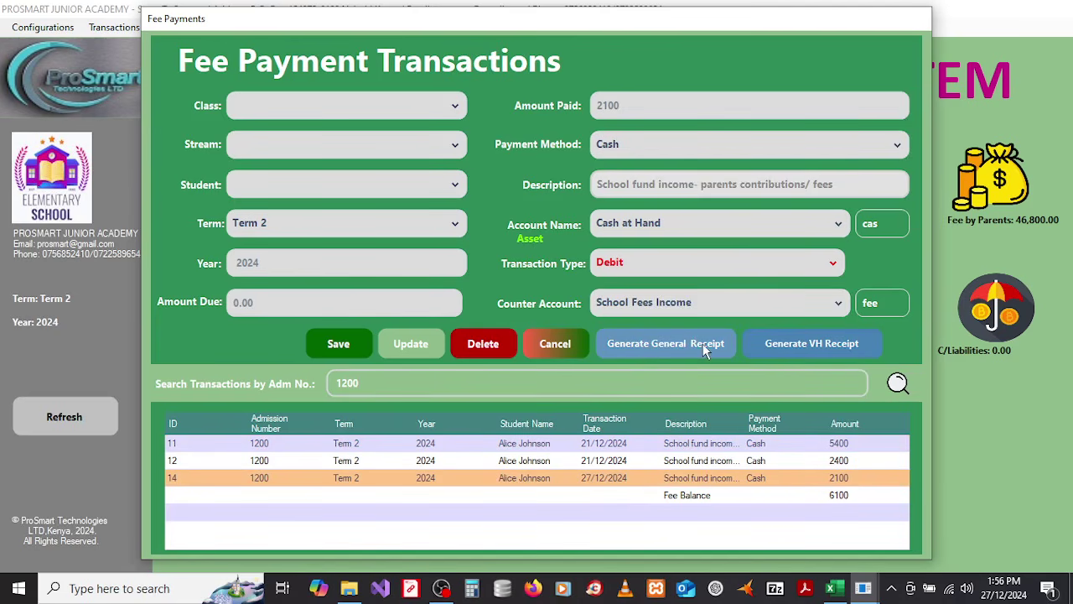
Step: Generate Receipt-14.pdf for the 2100 payment, review it in Acrobat, and close it
left_click(655, 350)
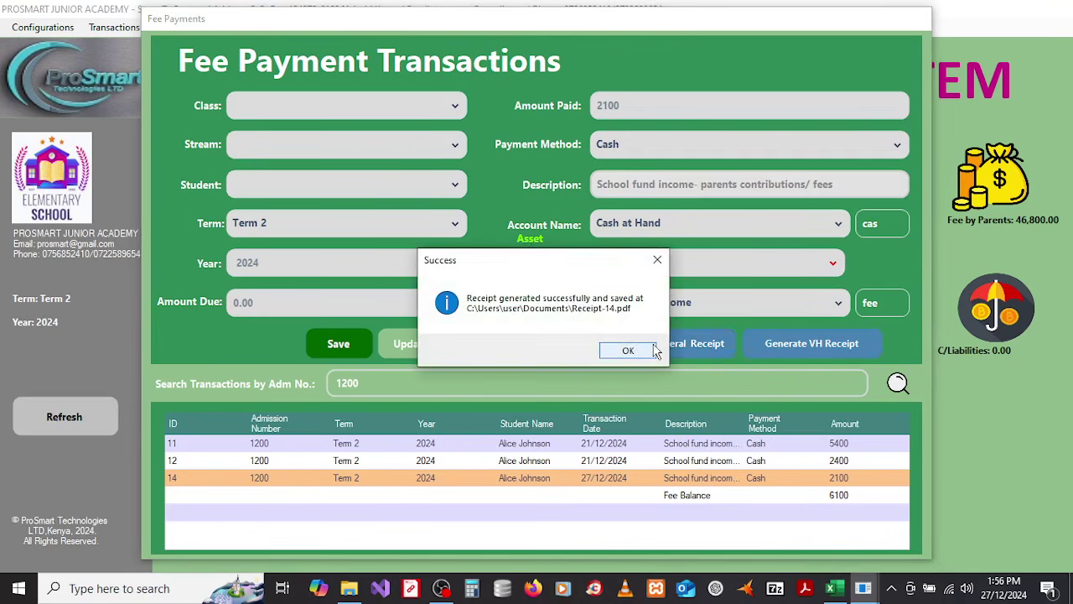
left_click(634, 348)
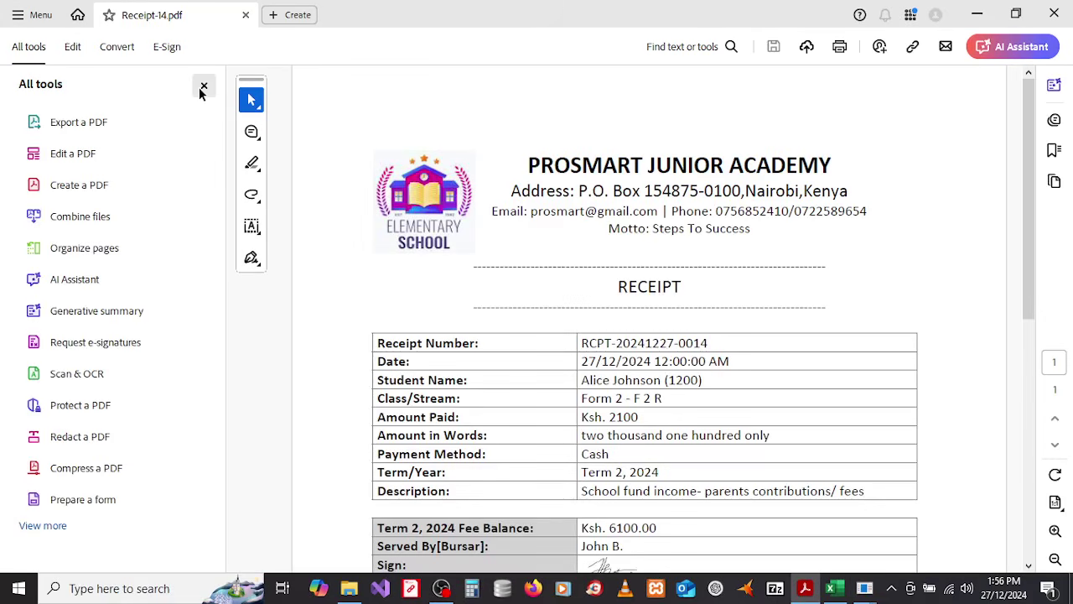
left_click(203, 88)
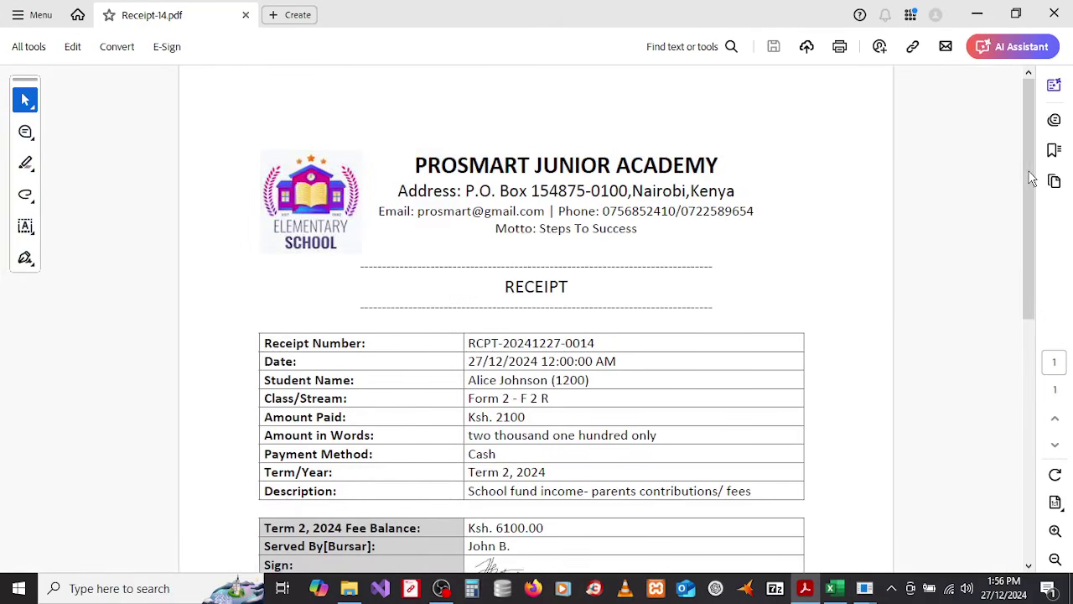
left_click_drag(1029, 170, 1040, 231)
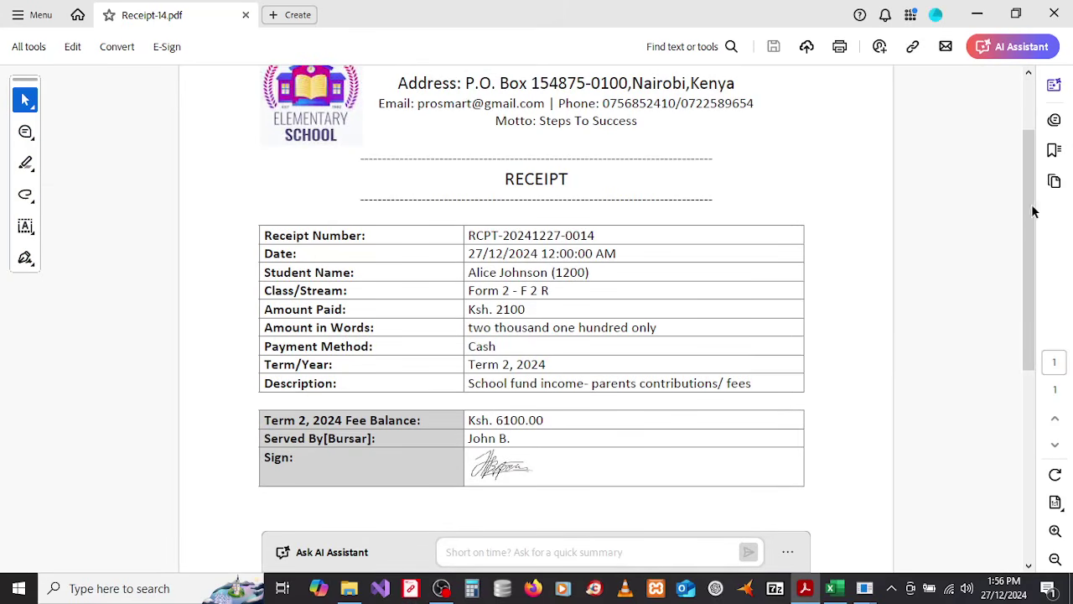
mouse_move(1030, 222)
left_mouse_down()
mouse_move(1029, 170)
mouse_move(1024, 316)
mouse_move(1021, 217)
left_mouse_up()
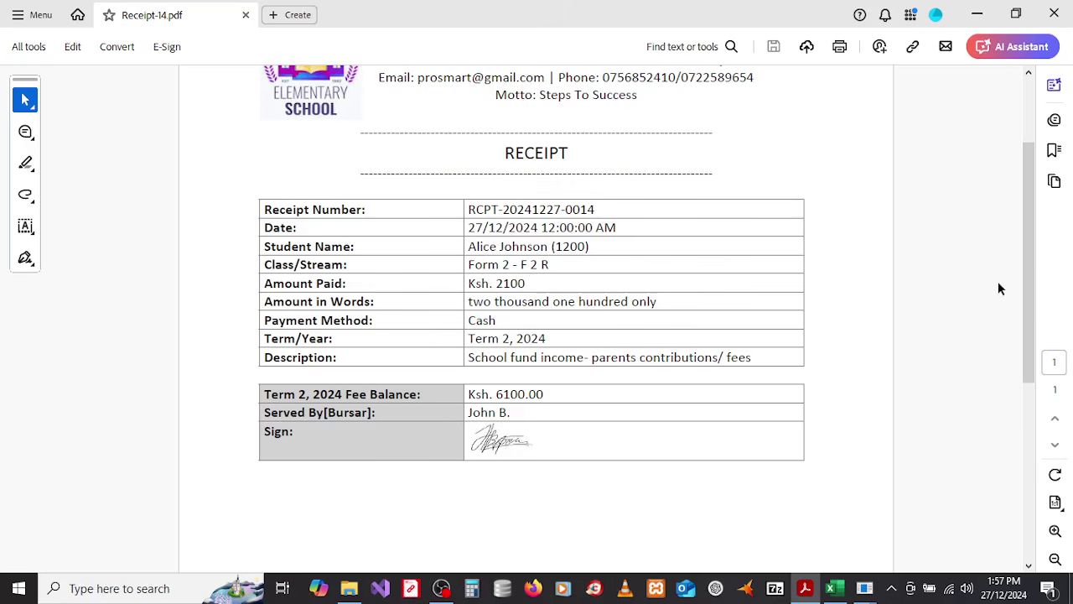
left_click_drag(1032, 289, 1032, 228)
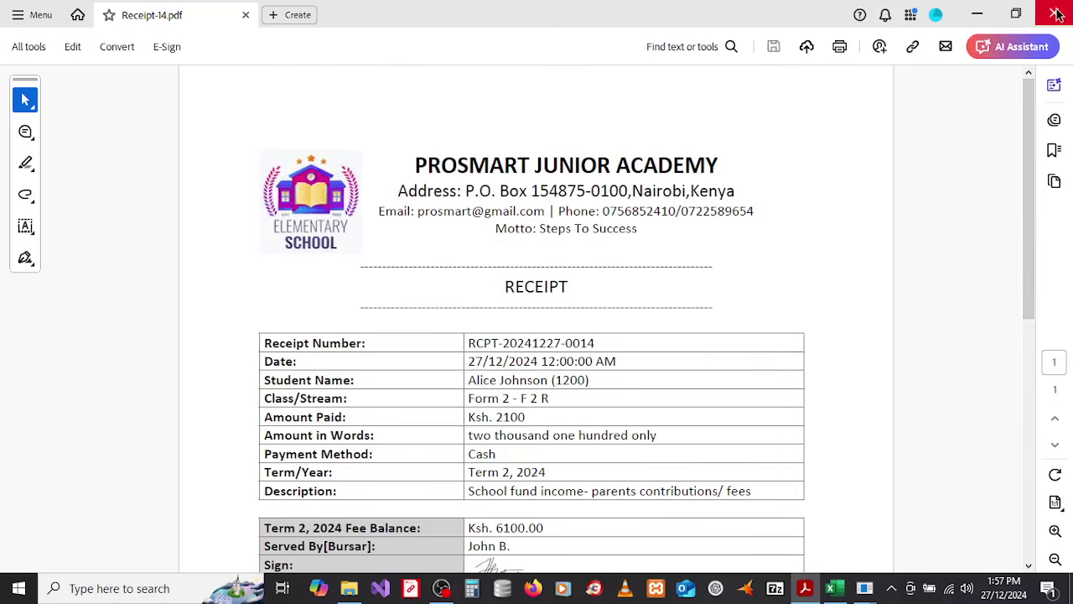
left_click(1058, 14)
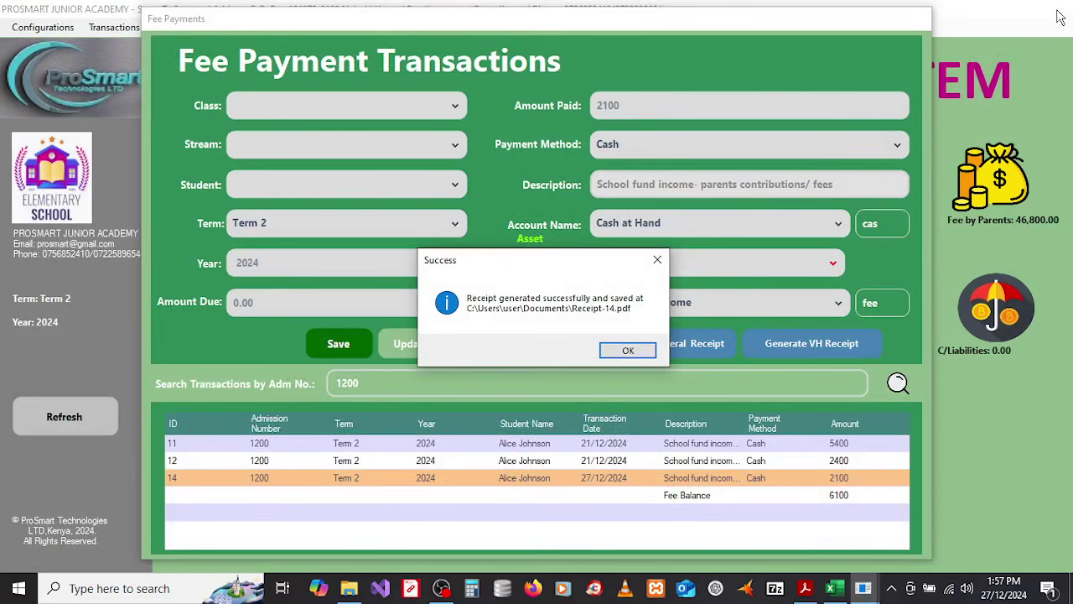
Step: Record and save a 2500 cash payment to Cash at Hand against School Fees Income
left_click(627, 351)
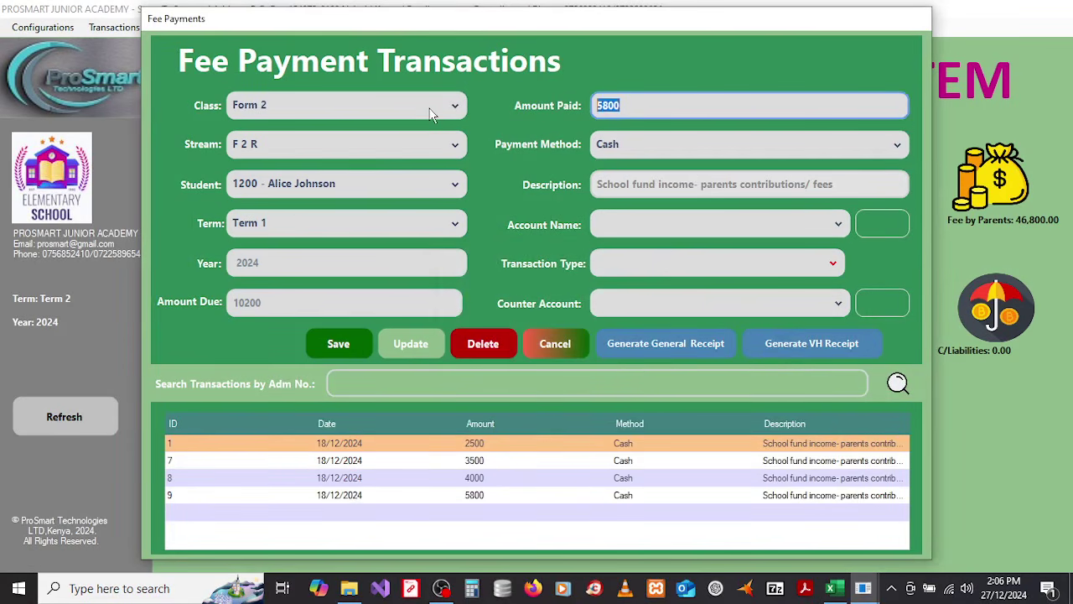
type("2500")
left_click(870, 223)
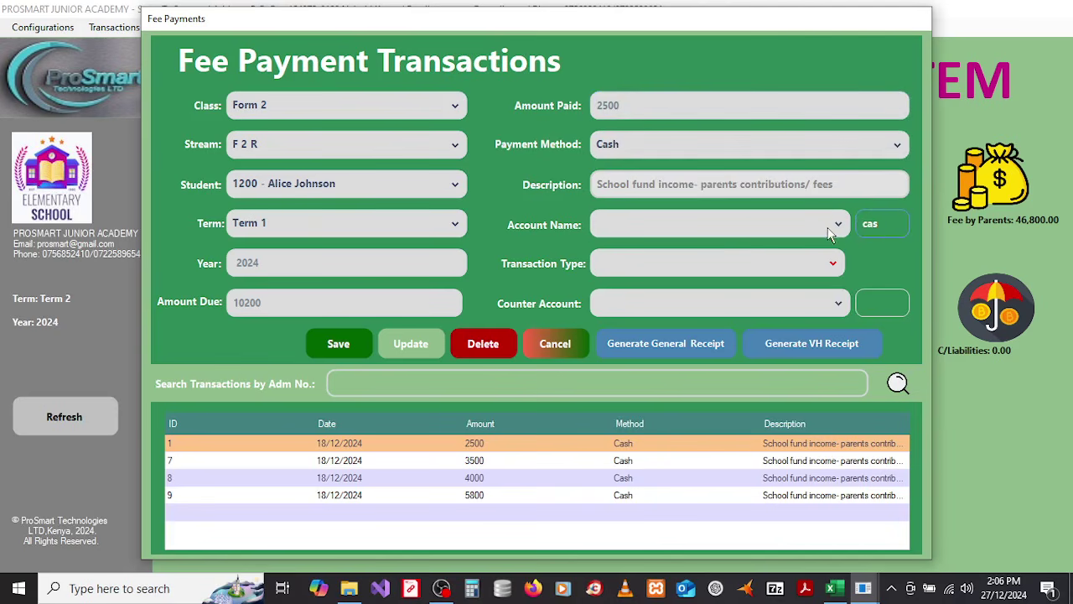
left_click(831, 228)
left_click(673, 251)
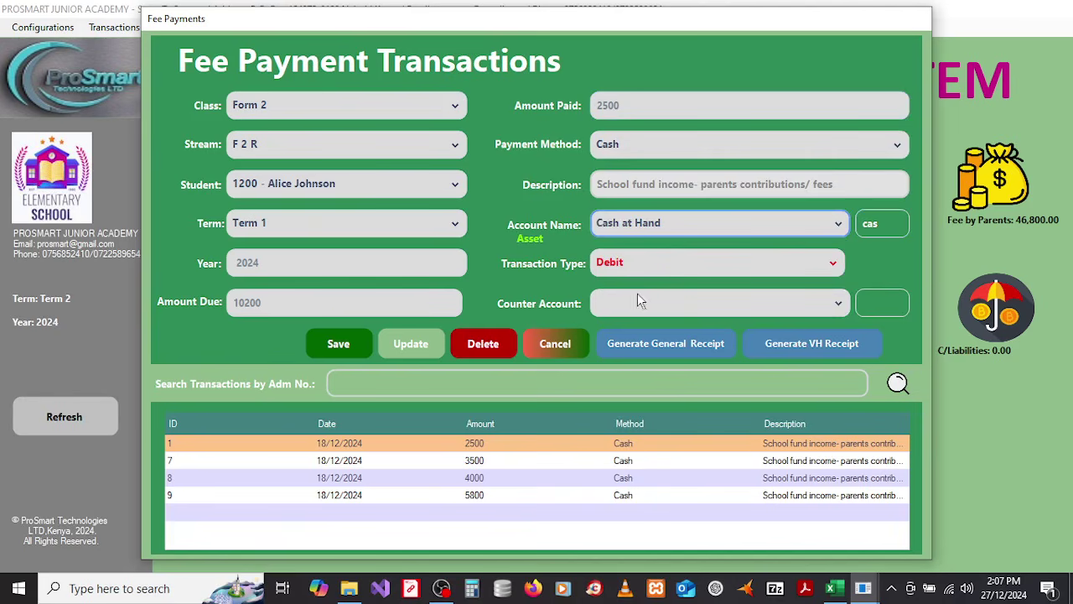
left_click(883, 311)
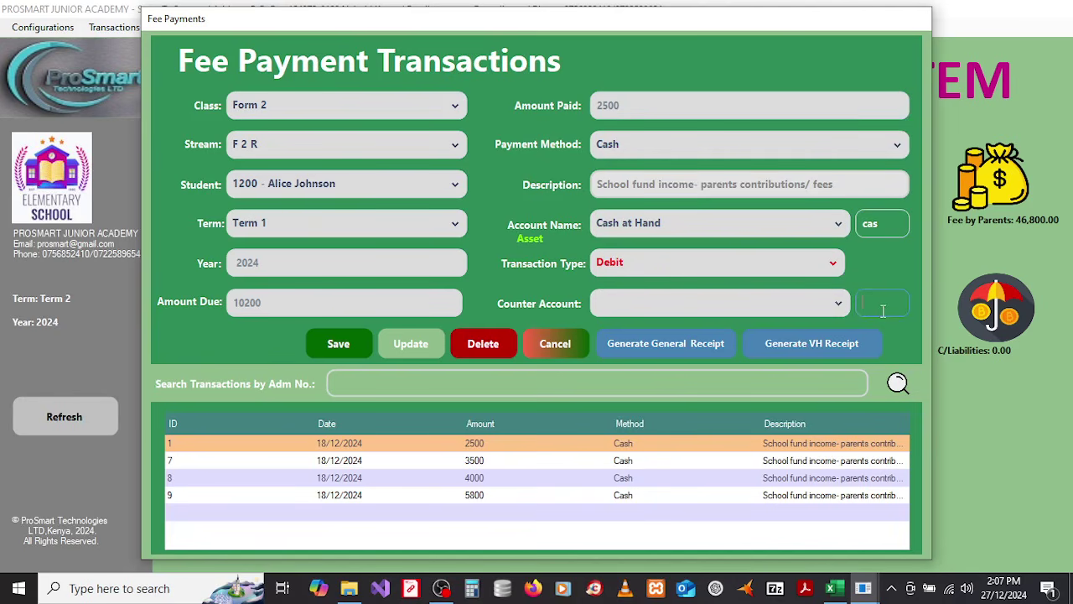
type("fee")
left_click(830, 312)
left_click(668, 331)
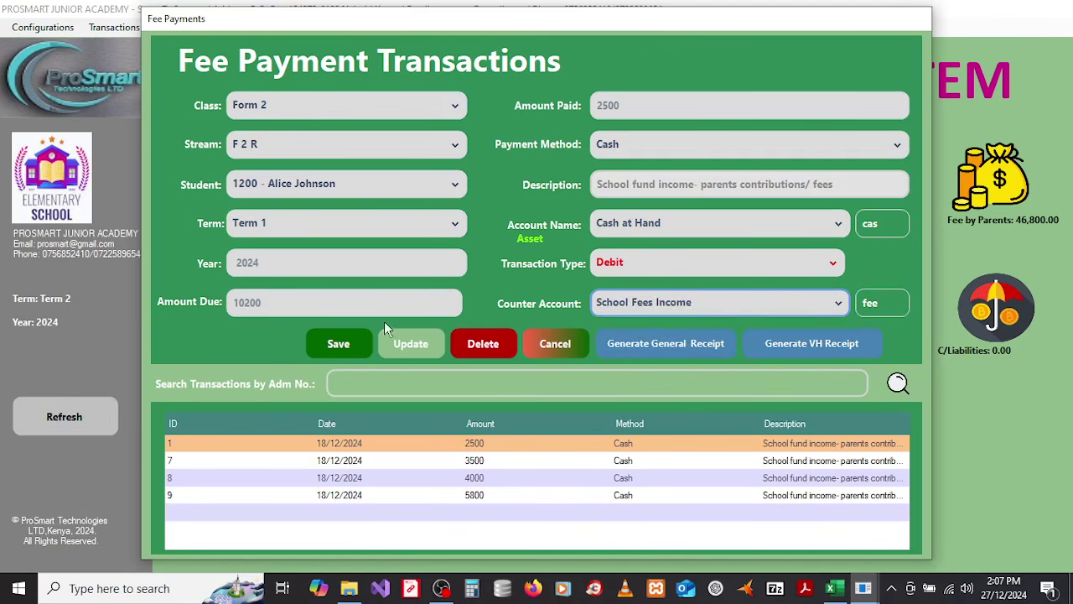
left_click(335, 344)
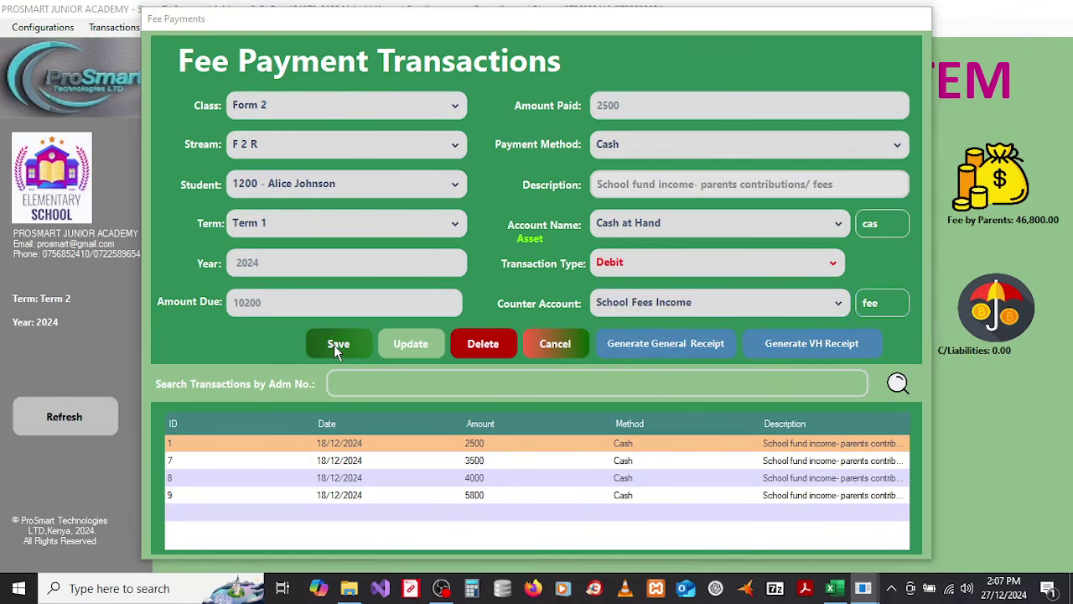
left_click(591, 352)
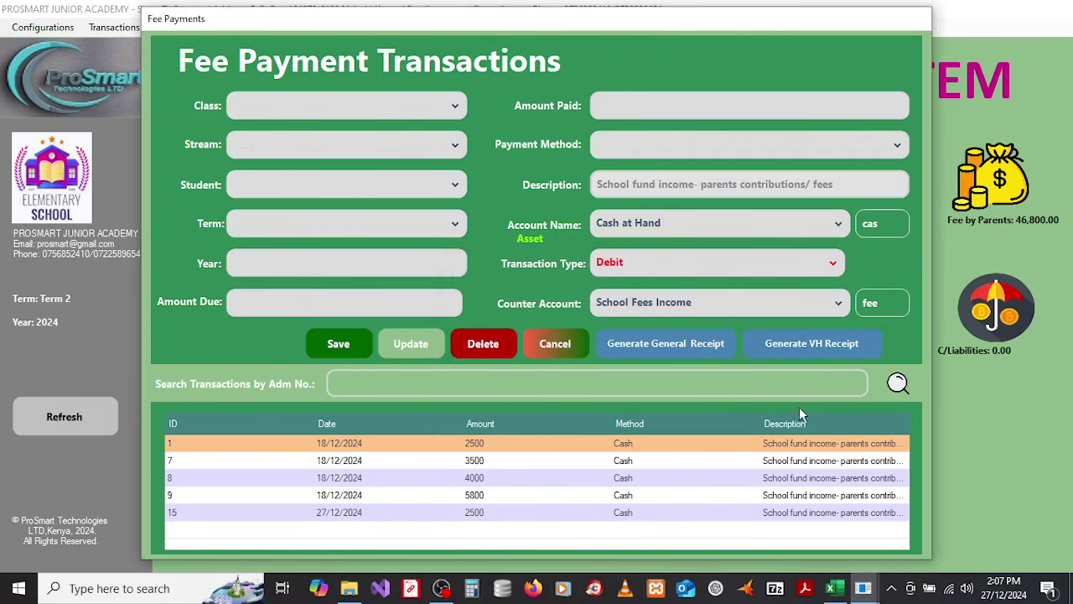
Step: Reload transaction 15 from the admission 1200 search and generate its vote-head receipt PDF
left_click(391, 382)
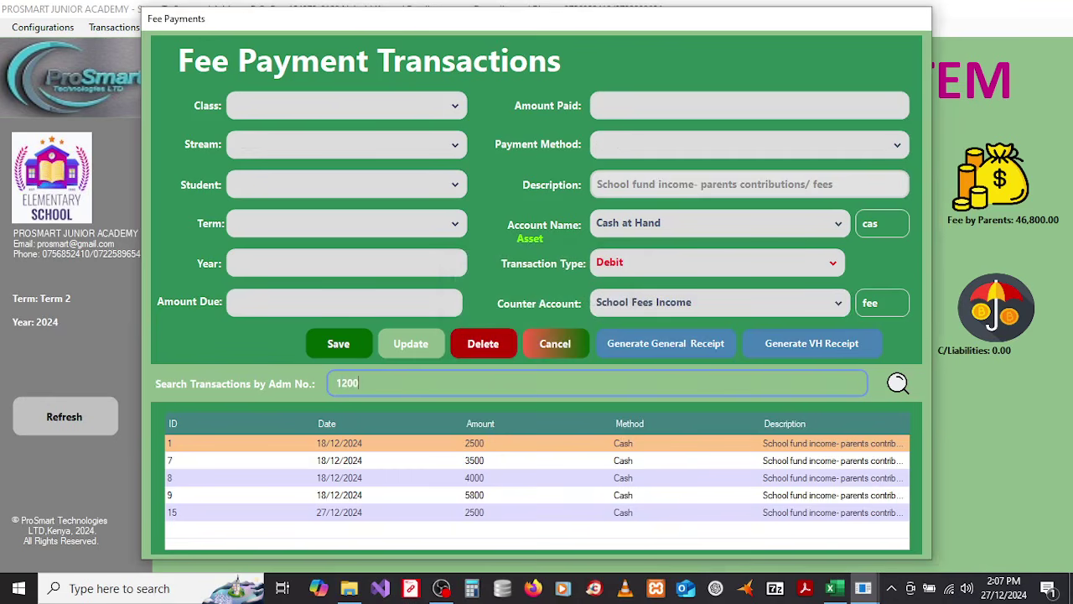
key("Return")
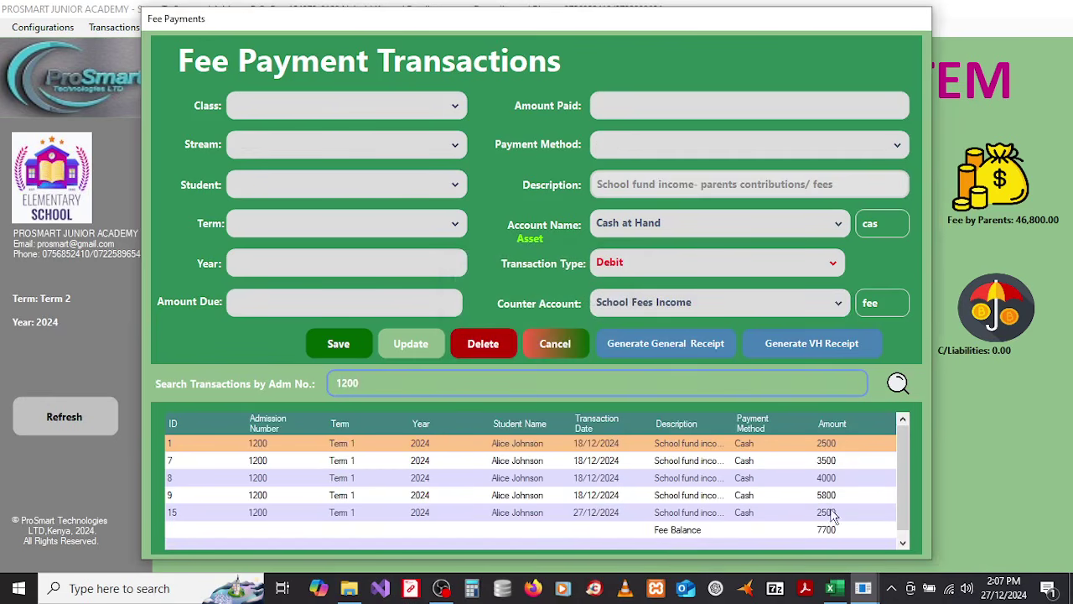
left_click(806, 513)
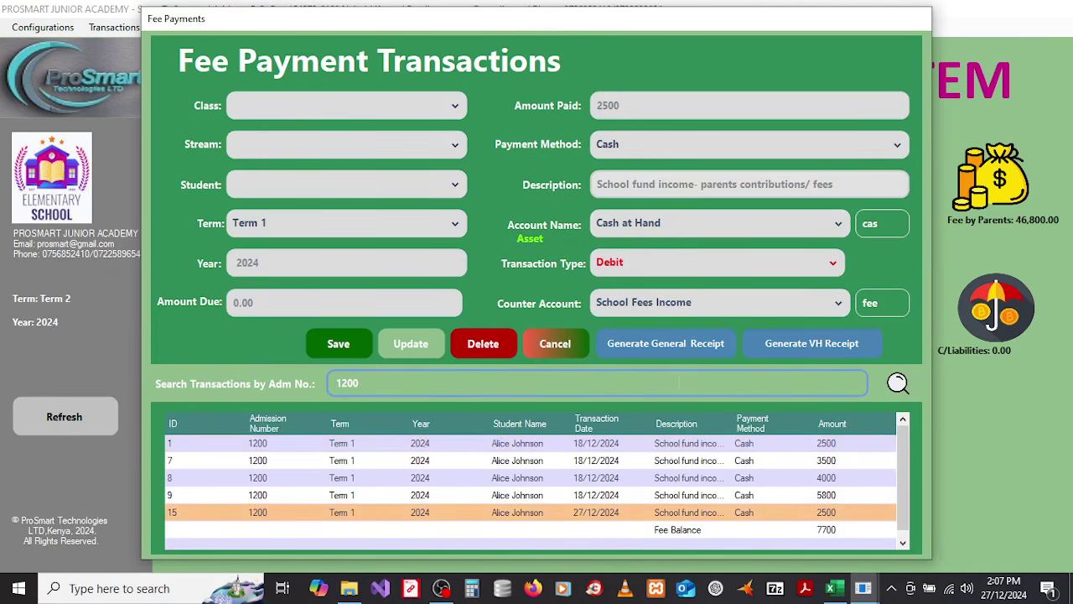
left_click(801, 347)
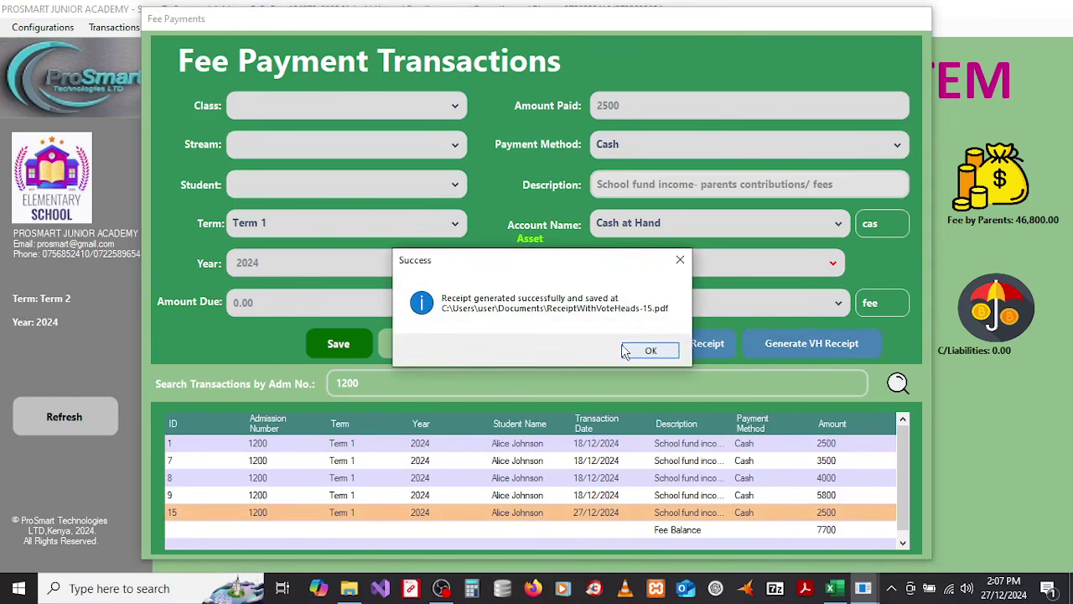
left_click(637, 351)
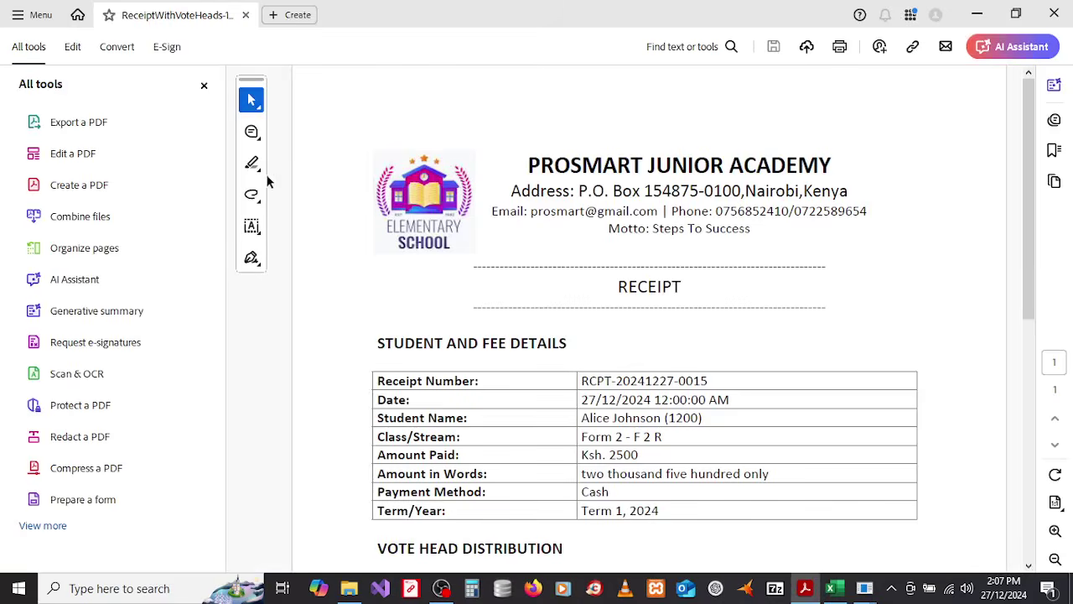
Step: Hide Acrobat's tools panel and scroll to the Vote Head Distribution table showing 7,700.00 outstanding
left_click(204, 86)
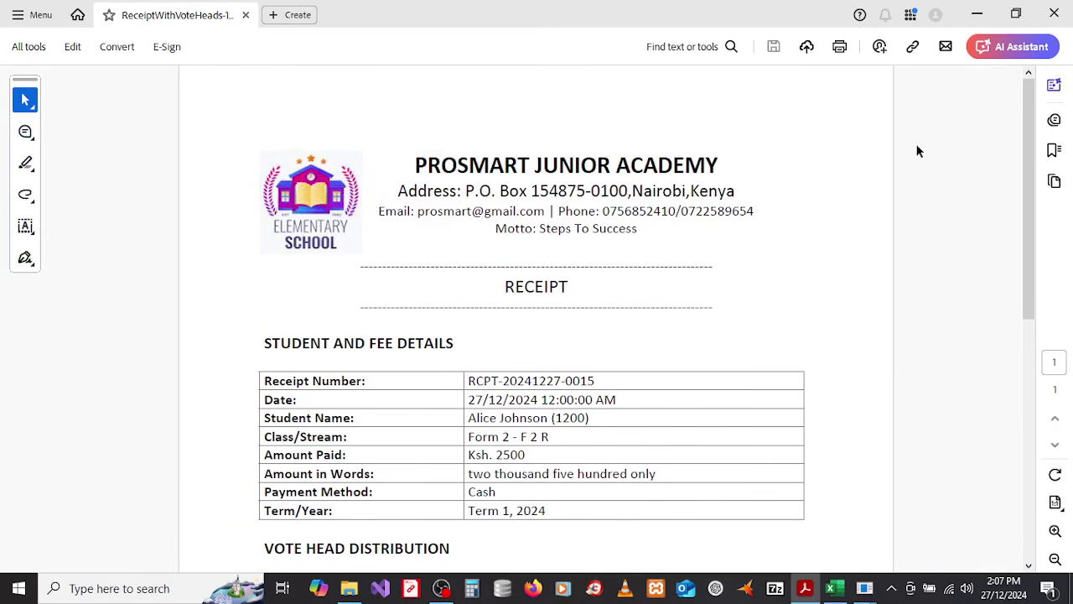
mouse_move(1032, 148)
left_mouse_down()
mouse_move(1048, 340)
mouse_move(1035, 379)
left_mouse_up()
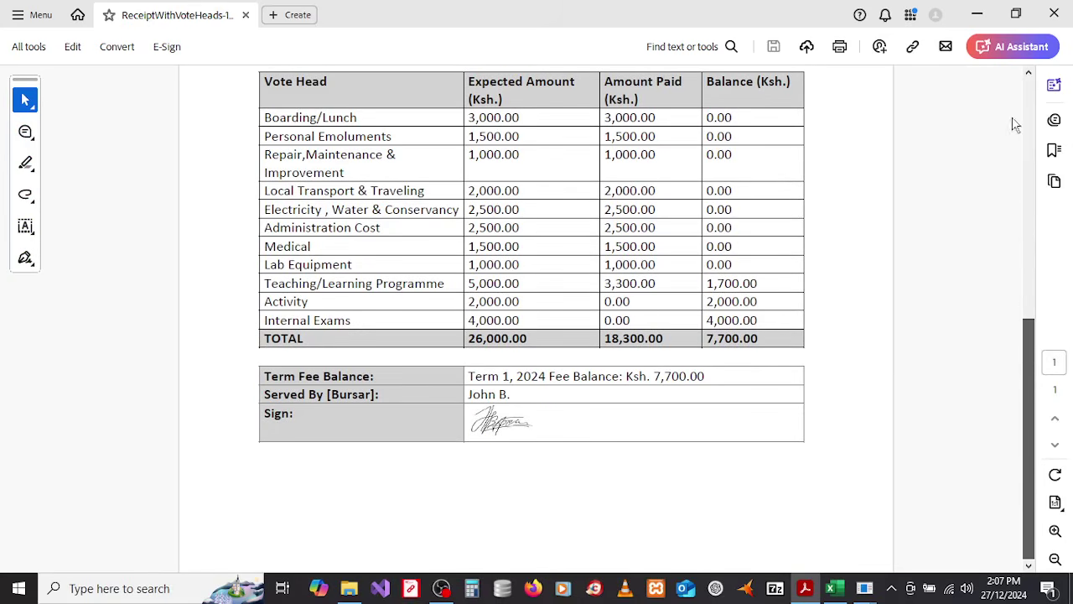
mouse_move(1031, 364)
left_mouse_down()
mouse_move(1052, 231)
mouse_move(1042, 134)
mouse_move(1032, 327)
left_mouse_up()
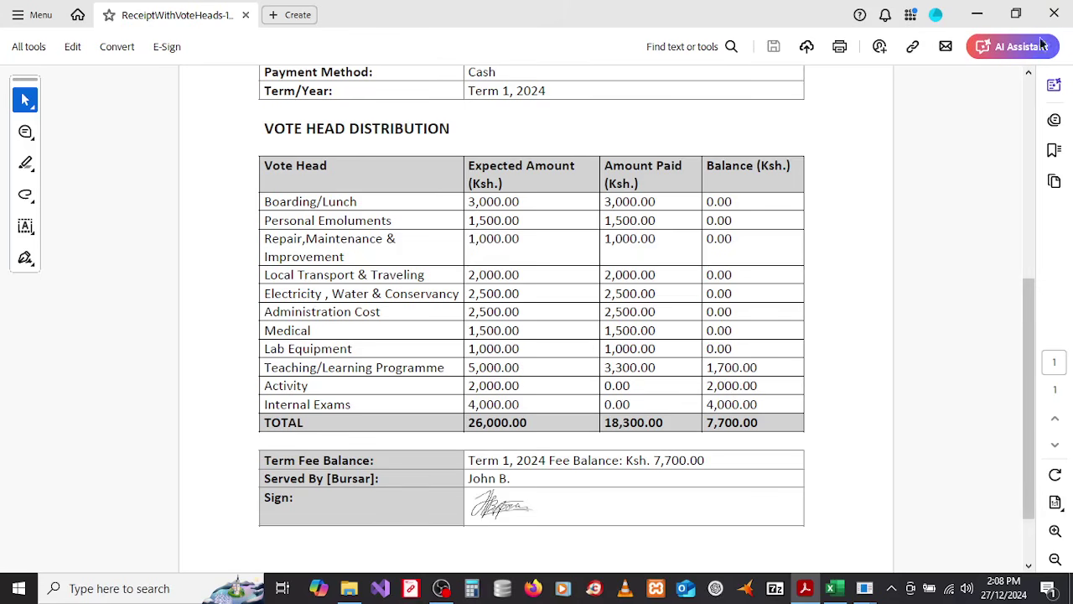
Step: Close the receipt, dismiss both notices, and reselect Form 2, stream F 2 R and the first student
left_click(1053, 14)
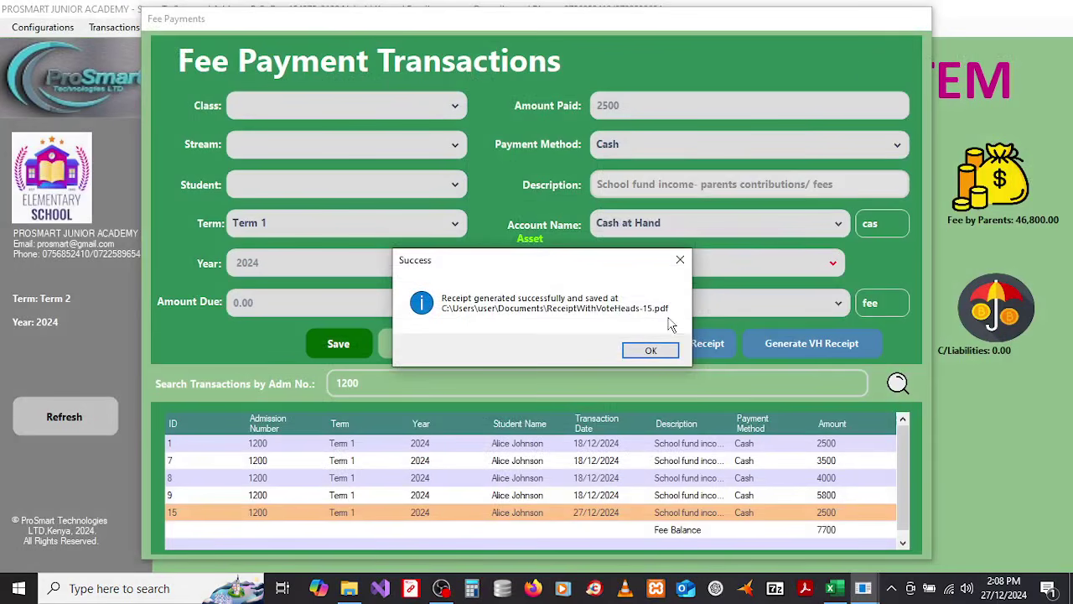
left_click(649, 351)
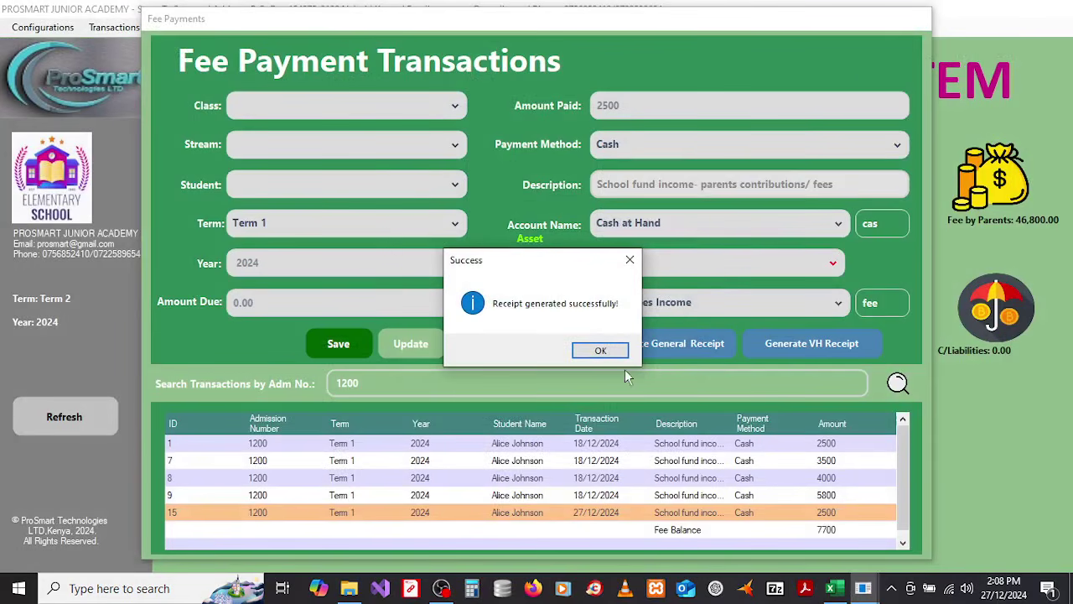
left_click(601, 352)
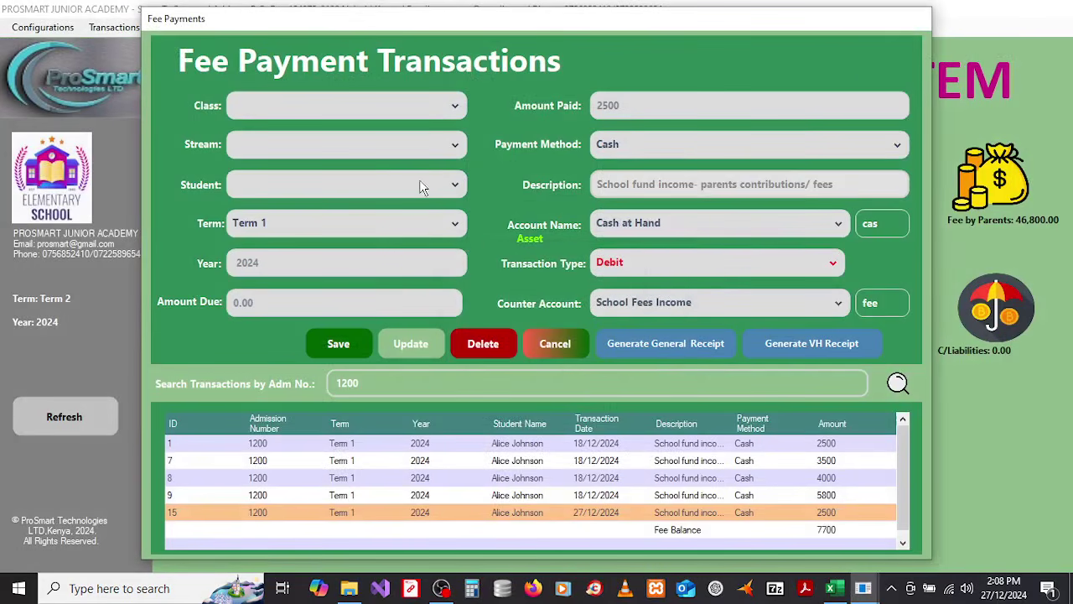
left_click(376, 106)
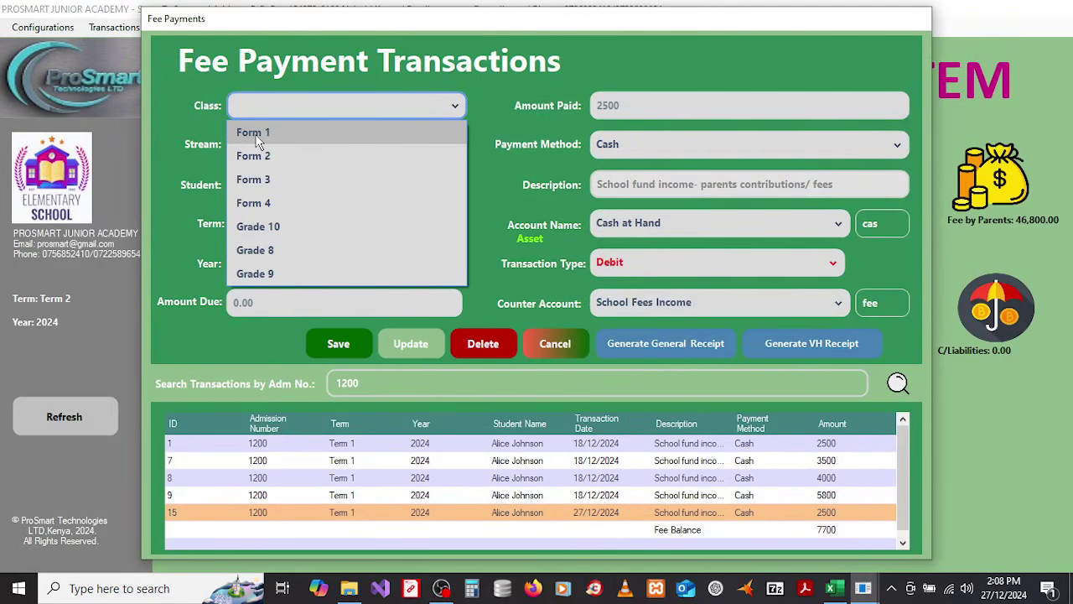
left_click(261, 155)
left_click(310, 150)
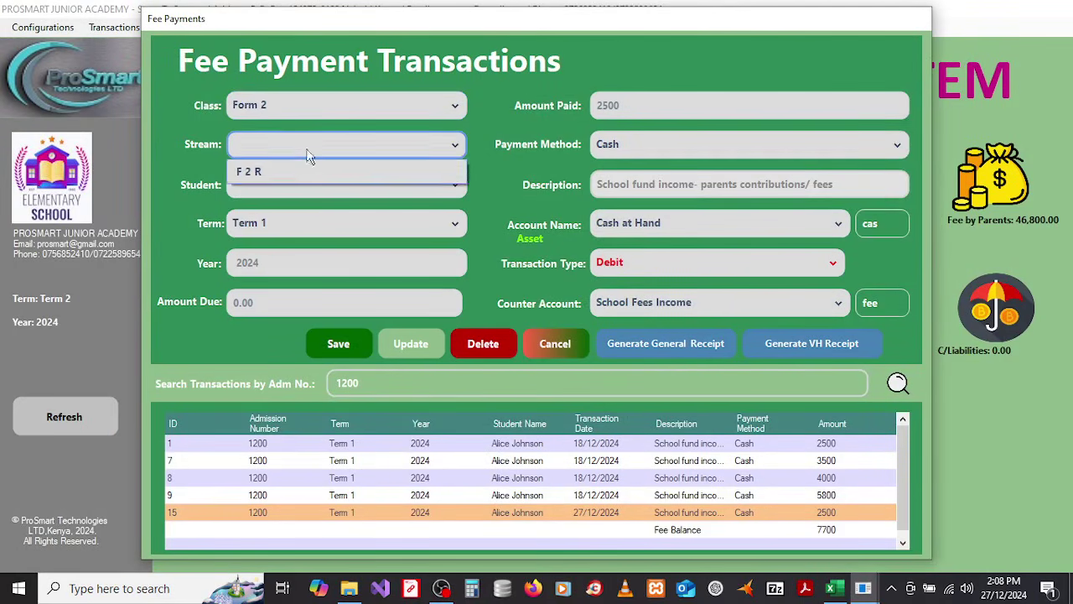
left_click(293, 172)
left_click(293, 186)
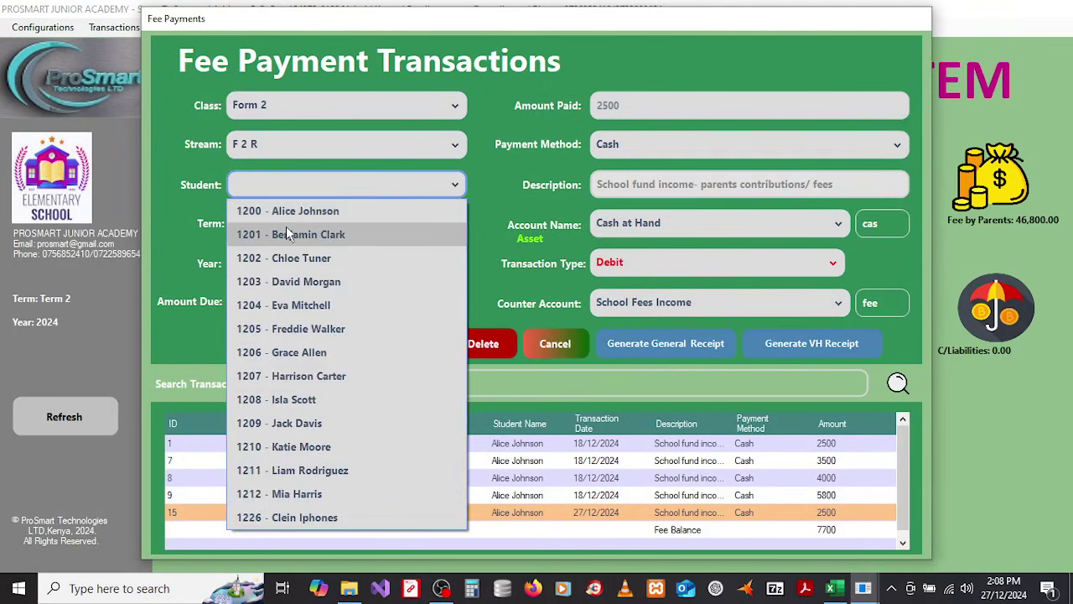
left_click(289, 210)
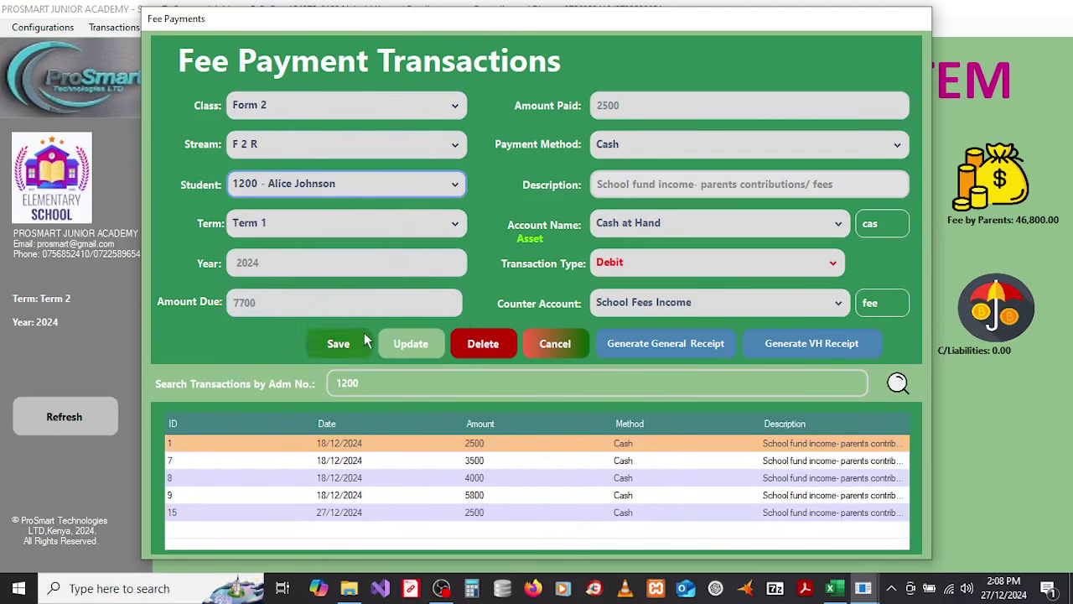
Step: Clear the search and save a new 1700 payment as transaction 16
left_click(379, 383)
key("BackSpace")
key("BackSpace")
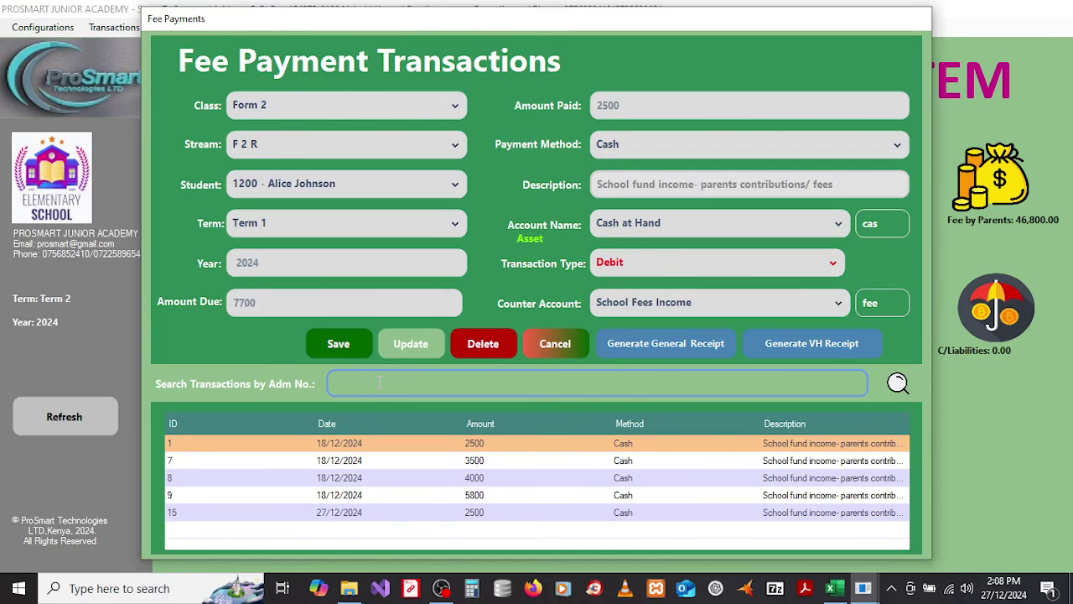
left_click_drag(636, 106, 570, 100)
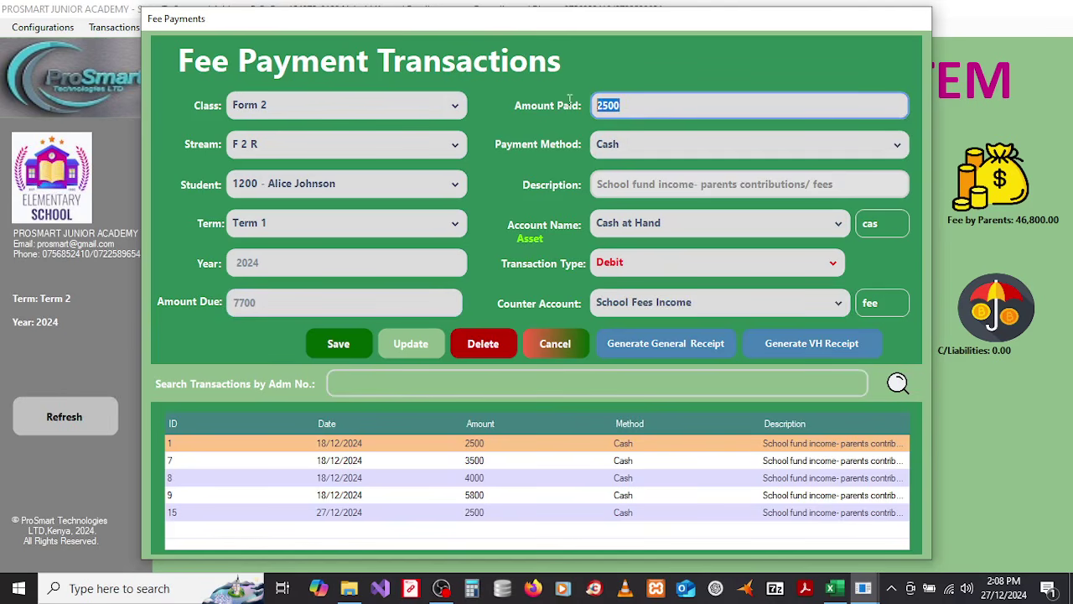
type("170")
left_click(338, 345)
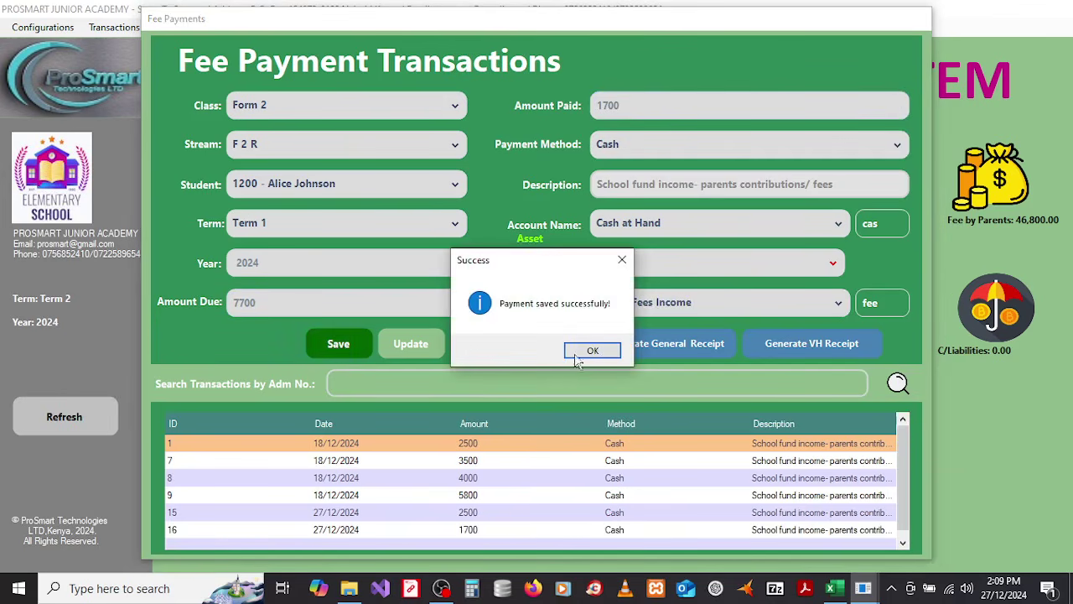
left_click(587, 352)
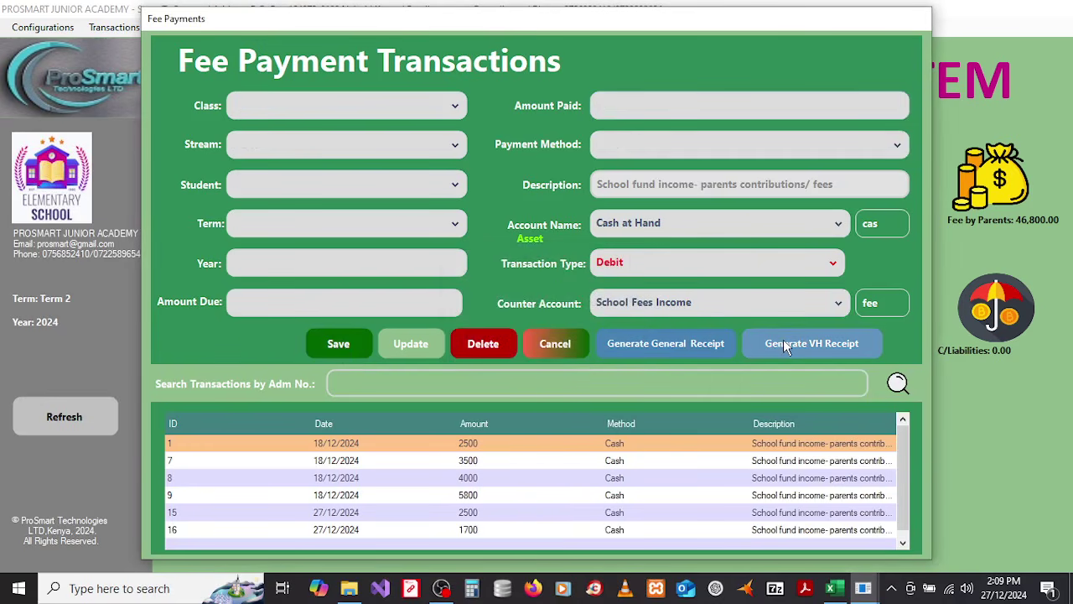
Step: Reload transaction 16 from the admission 1200 search and generate its vote-head receipt
left_click(481, 381)
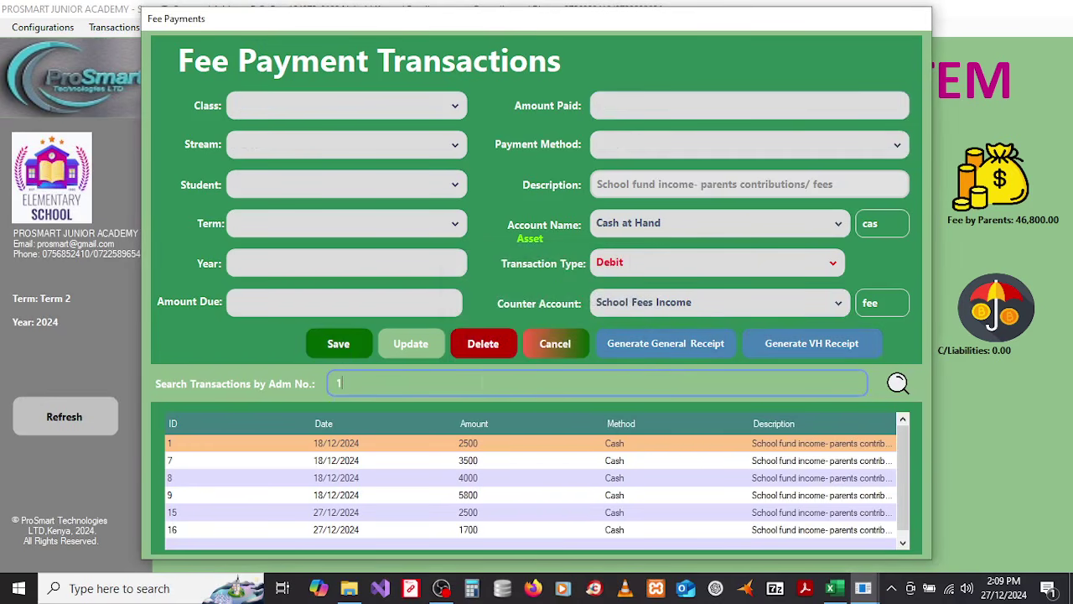
key("Return")
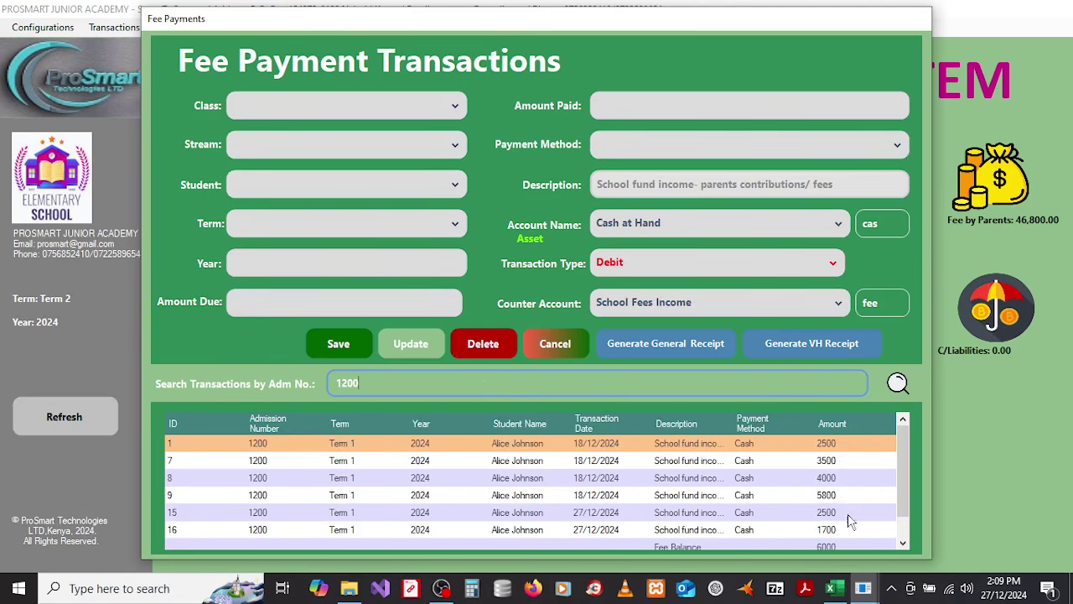
left_click(828, 531)
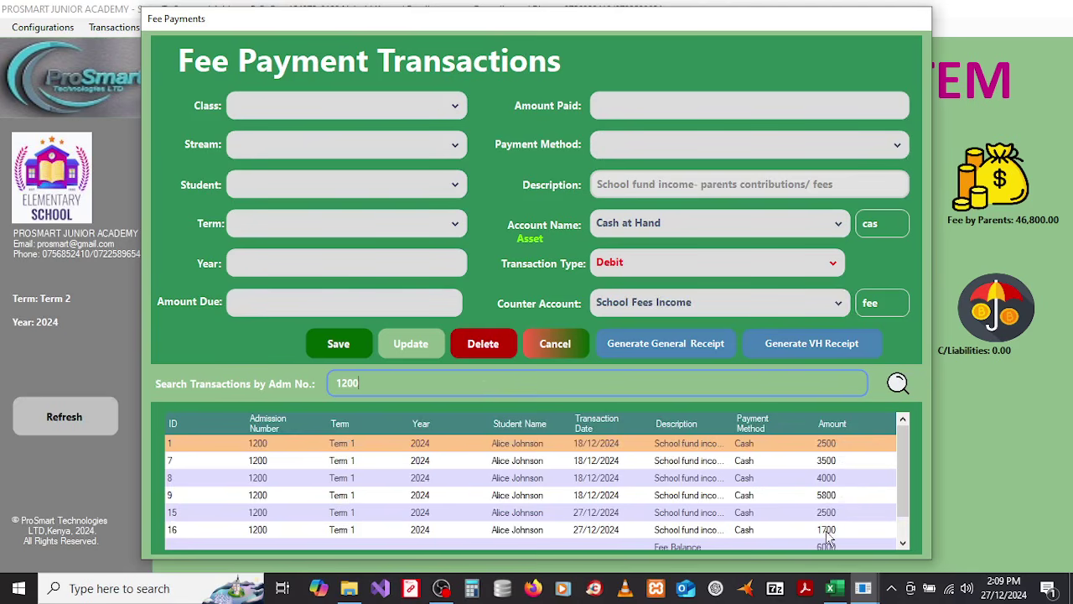
left_click(796, 346)
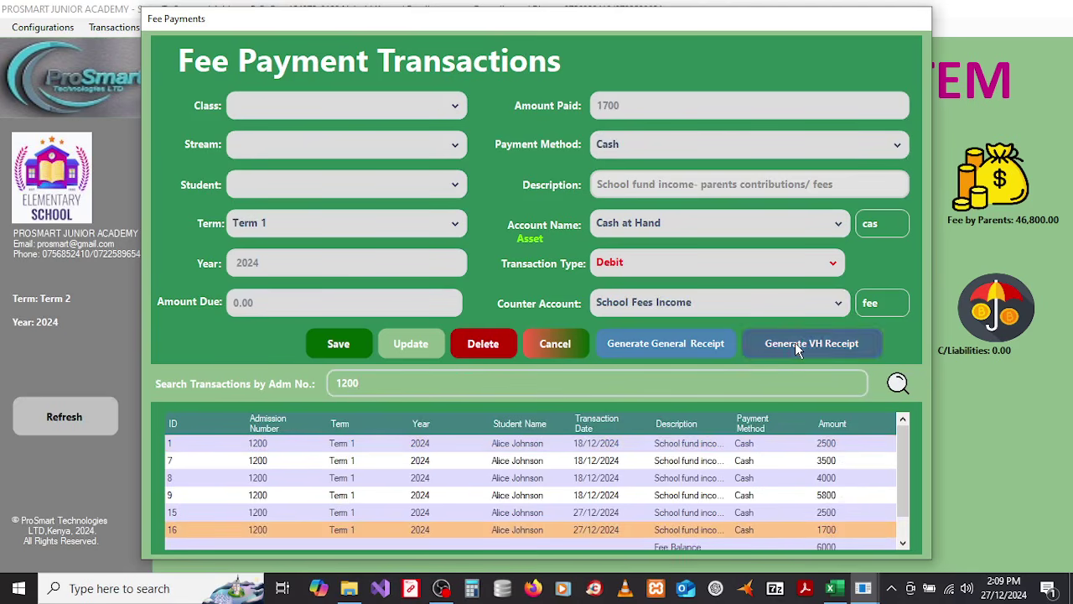
left_click(651, 351)
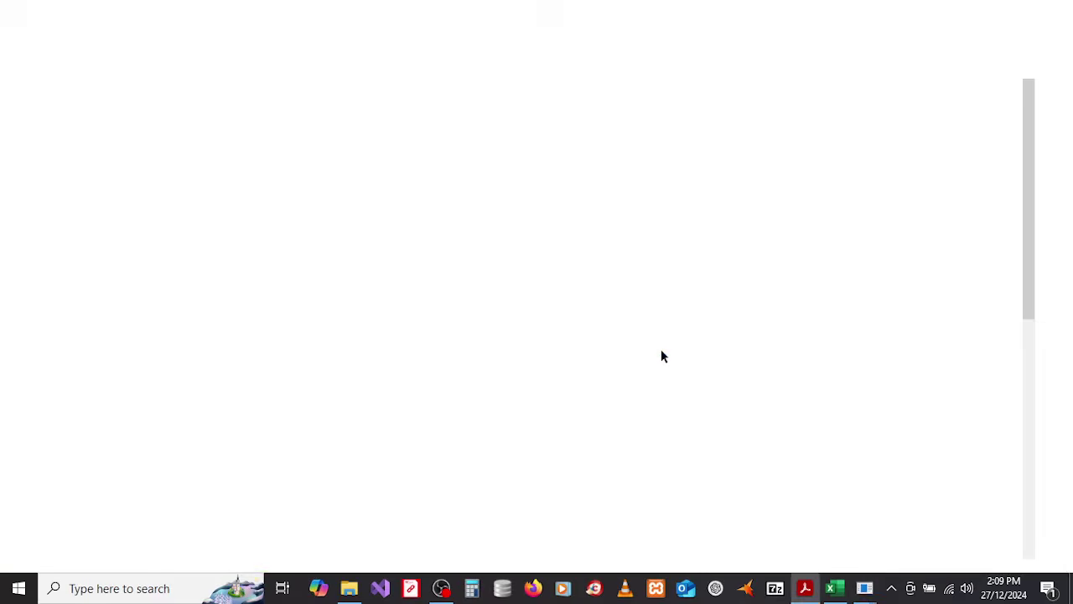
Step: Review ReceiptWithVoteHeads-16.pdf's vote head table showing 6,000.00 outstanding, then close Acrobat
left_click(204, 86)
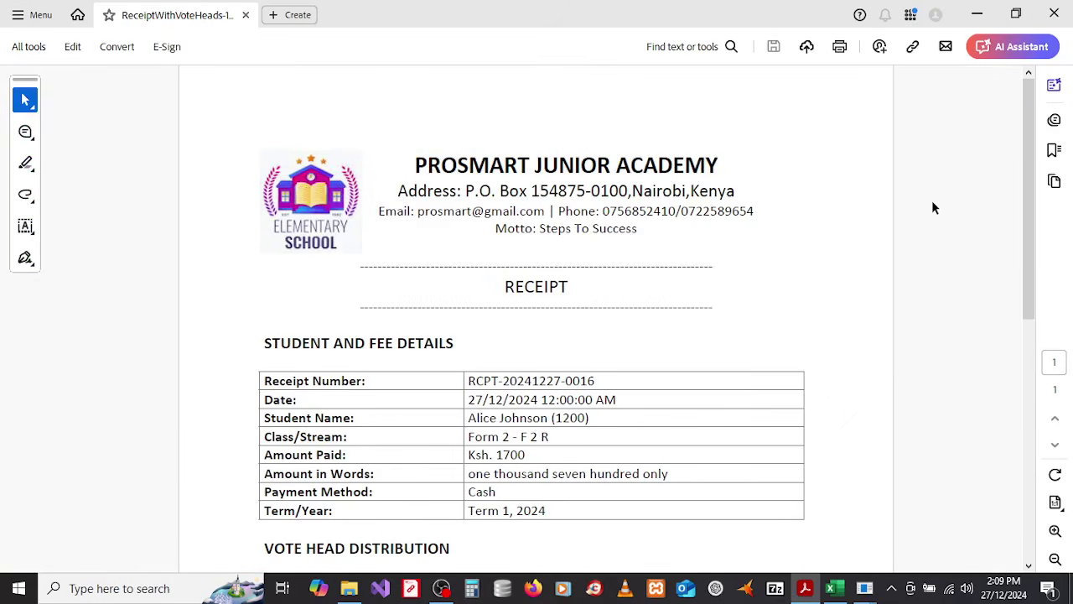
left_click_drag(1025, 173, 1030, 392)
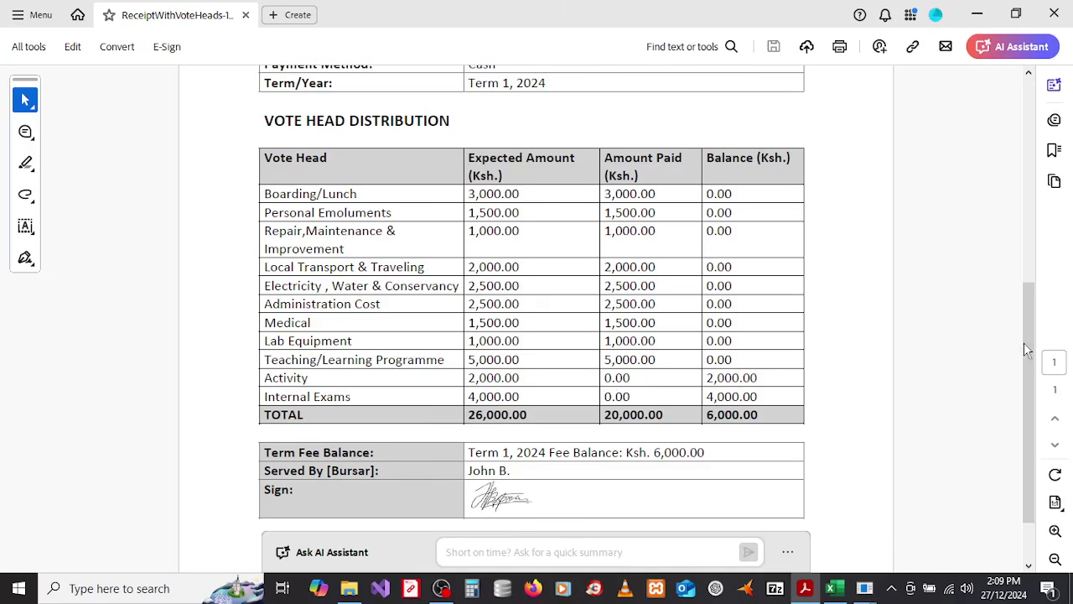
mouse_move(1029, 355)
left_mouse_down()
mouse_move(1012, 181)
mouse_move(1020, 409)
mouse_move(1018, 336)
mouse_move(1013, 375)
left_mouse_up()
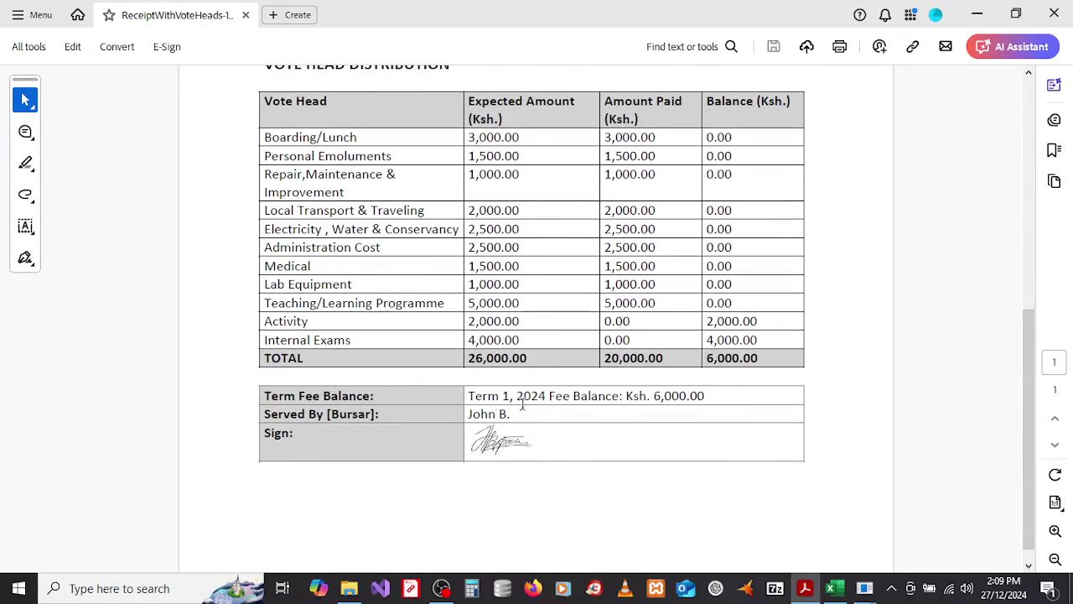
left_click_drag(1028, 352, 1023, 59)
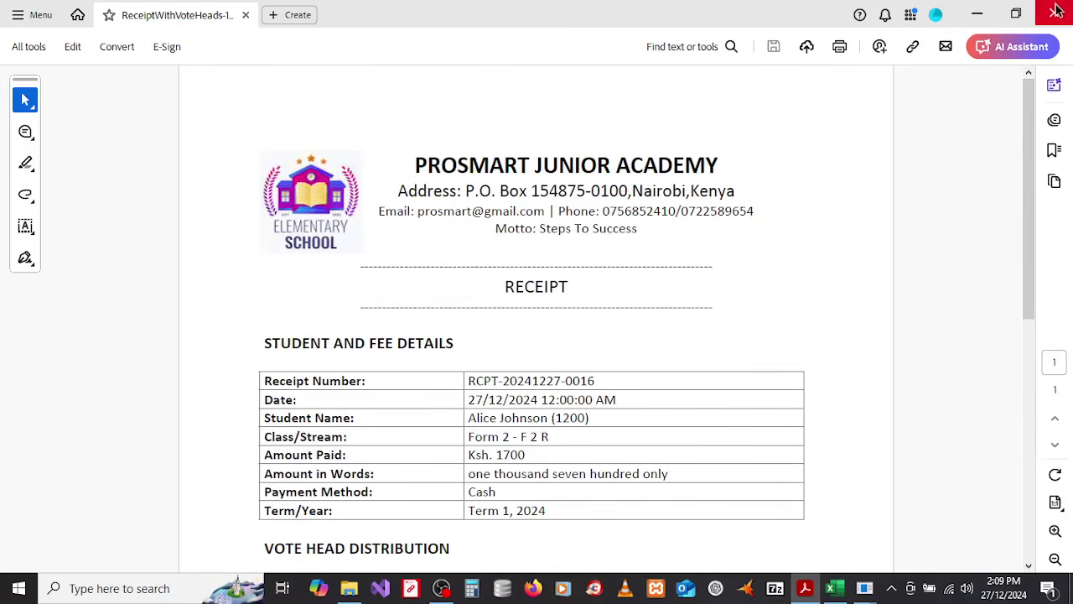
left_click(1054, 13)
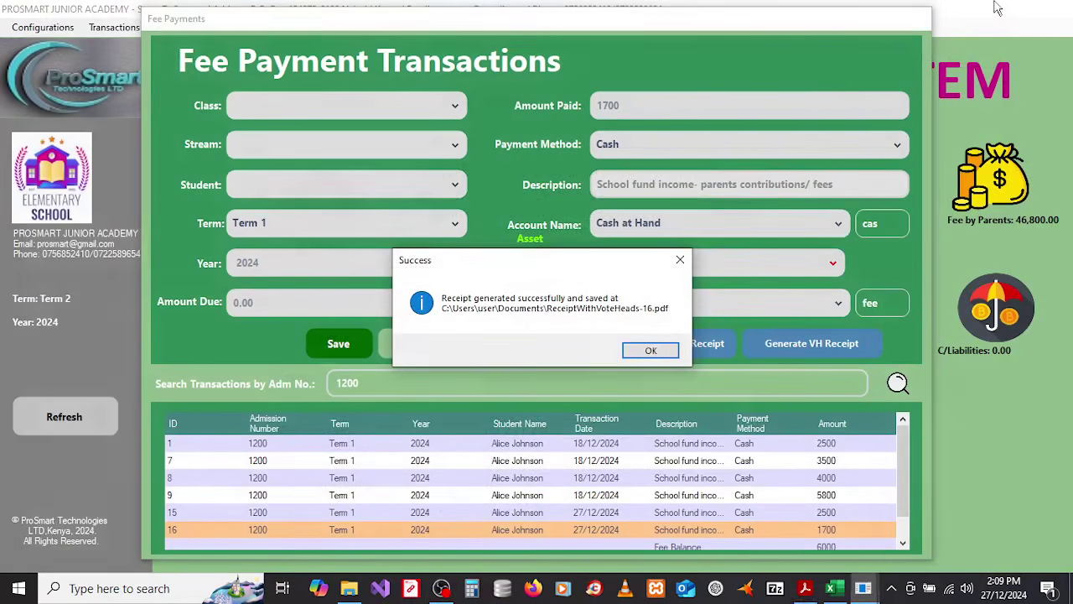
Step: Dismiss the receipt notice, cancel Fee Payments, and open View Fee Payment Transactions (16 payments)
left_click(651, 350)
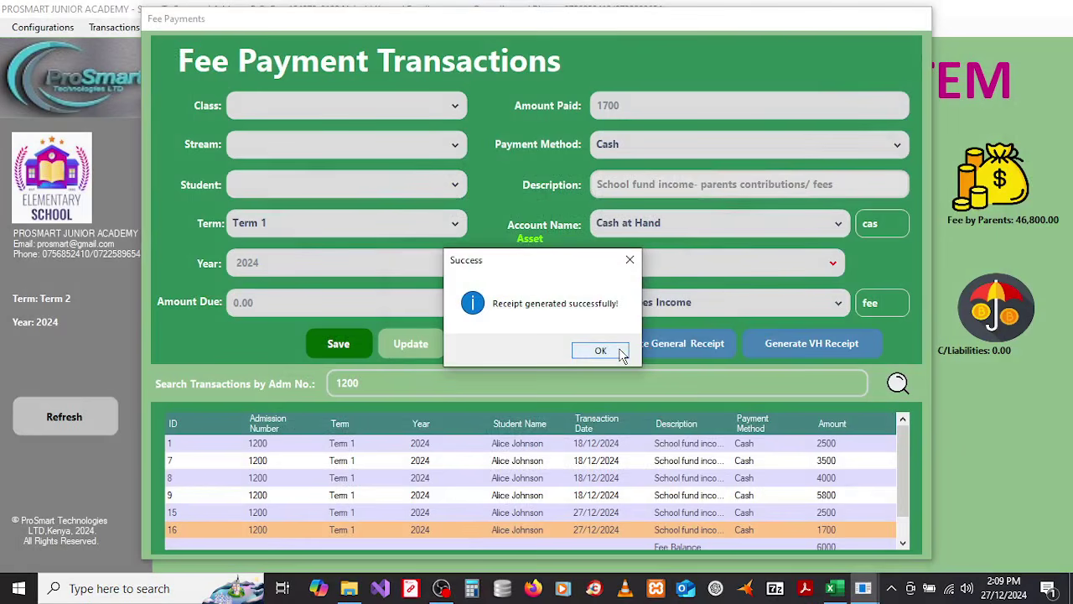
left_click(618, 351)
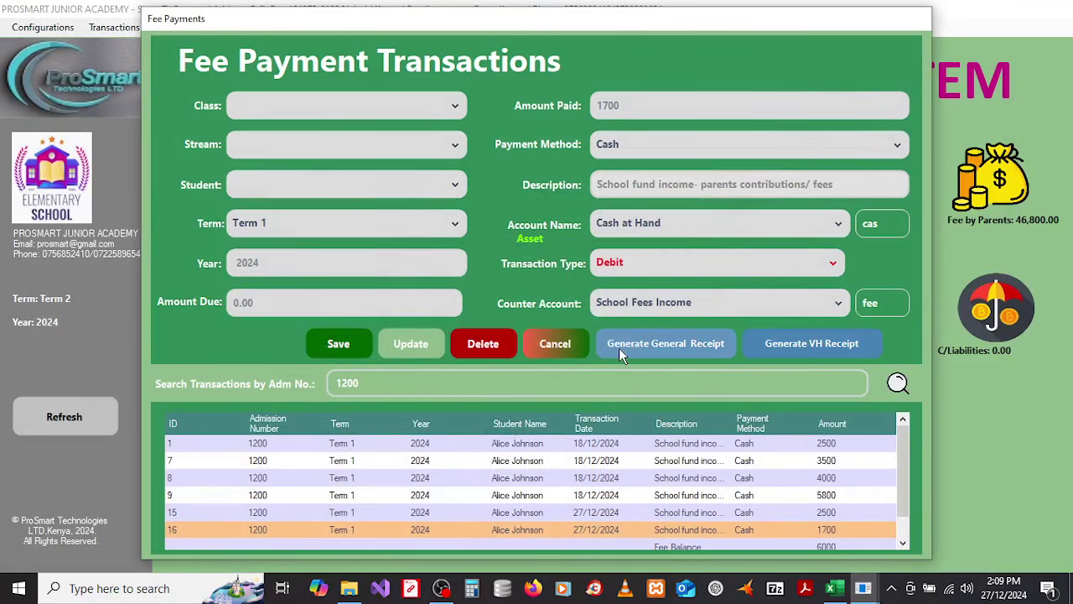
left_click(566, 346)
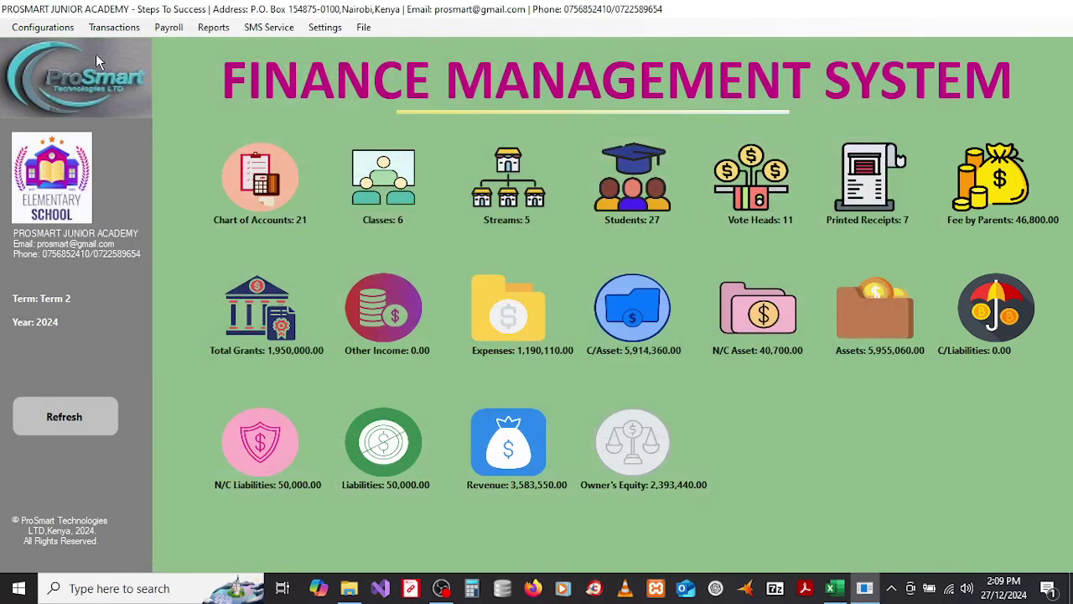
left_click(118, 31)
left_click(127, 59)
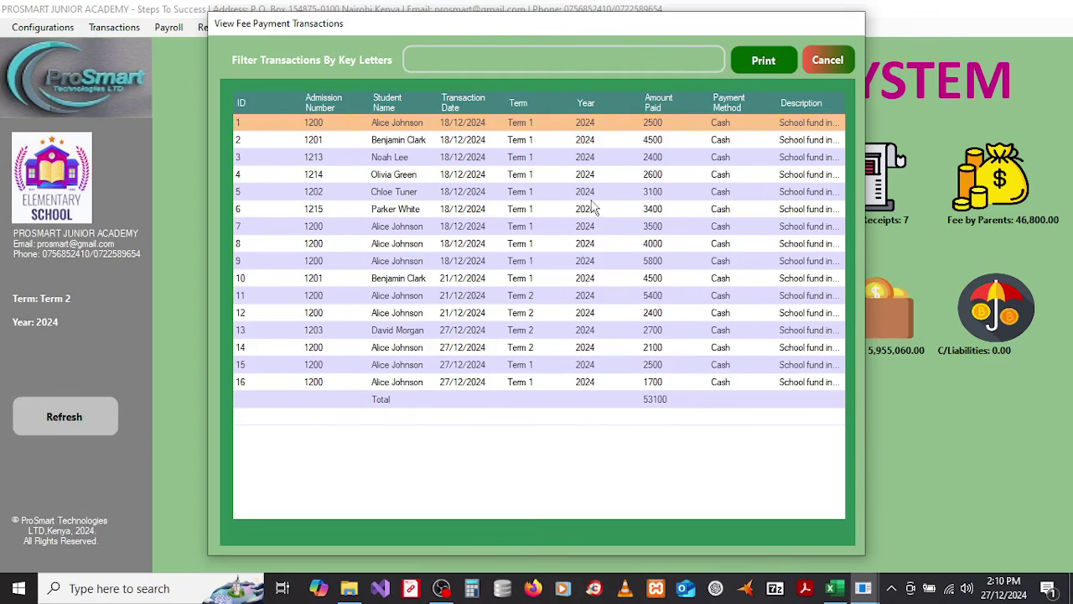
Step: Filter the fee payments by Term 1, Term 2 and 2024 in turn, then clear and close the list
left_click(471, 60)
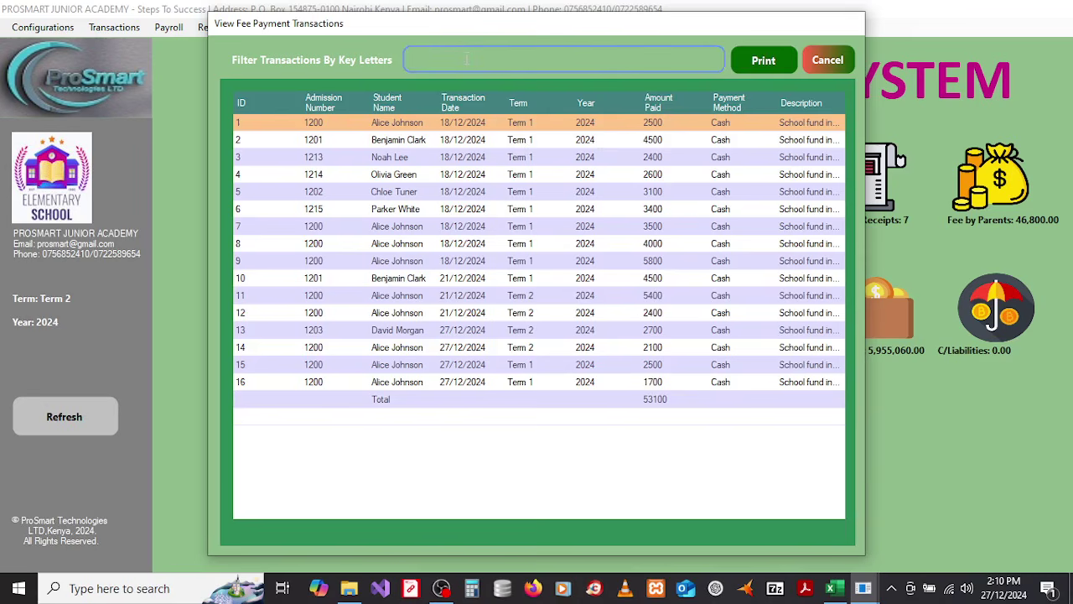
type("Term 1")
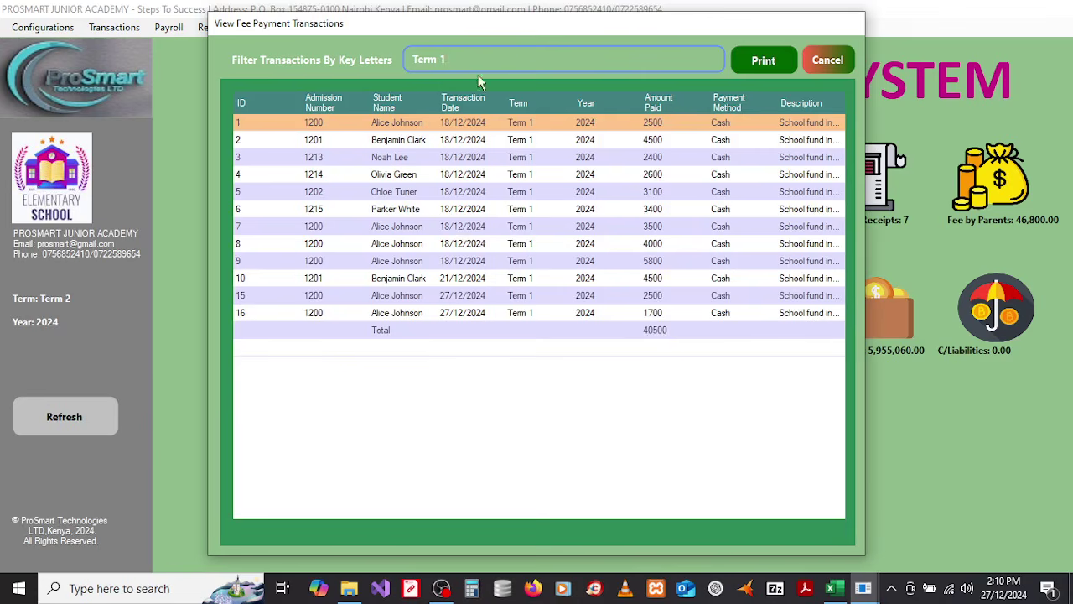
key("BackSpace")
type("2")
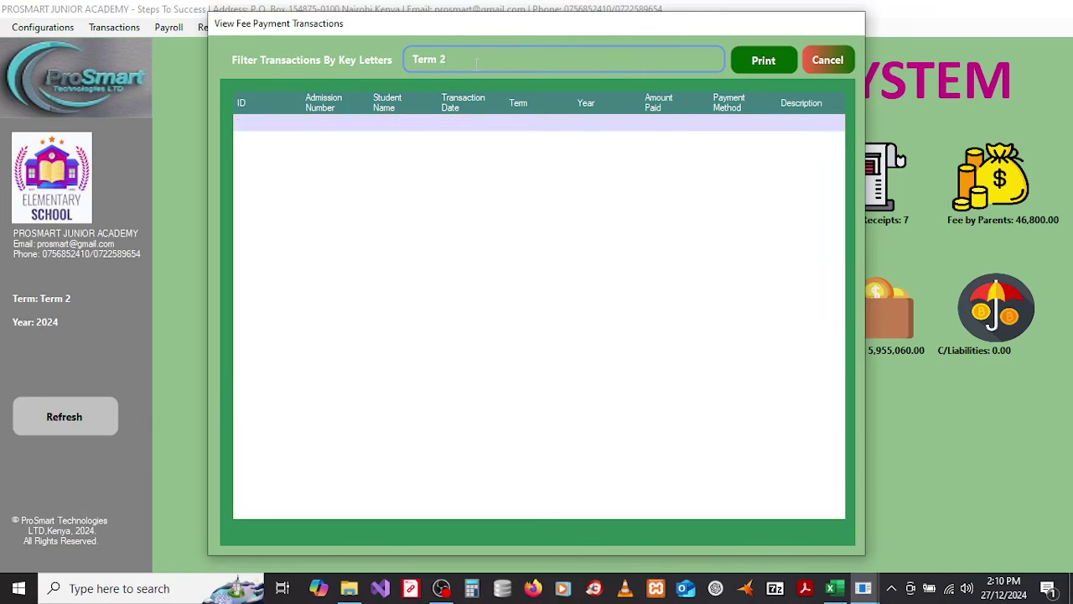
key("BackSpace")
key("BackSpace")
key("BackSpace")
key("BackSpace")
key("BackSpace")
key("BackSpace")
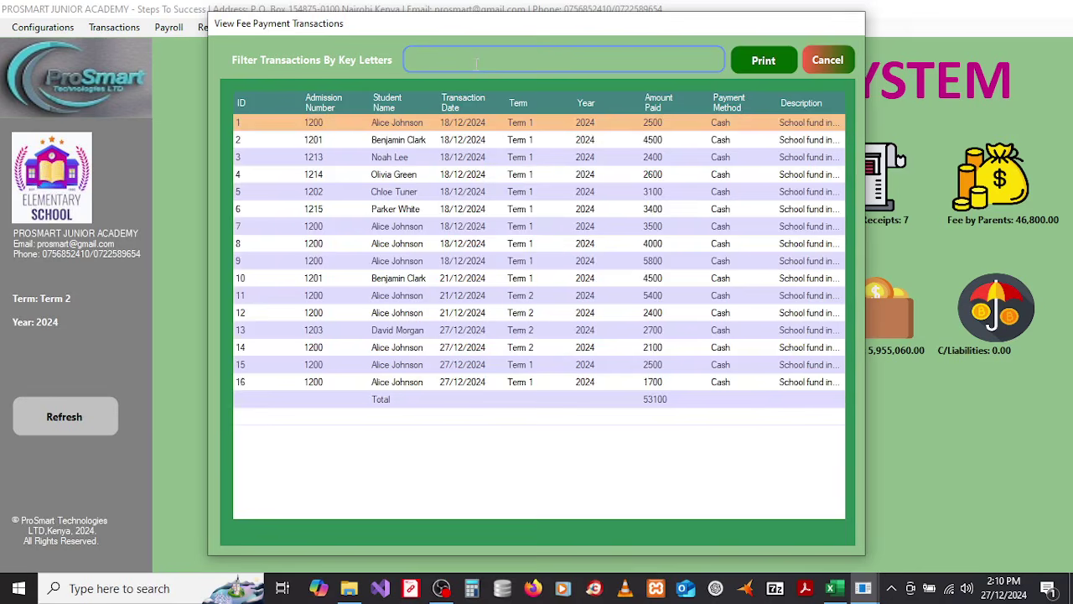
type("Term 2")
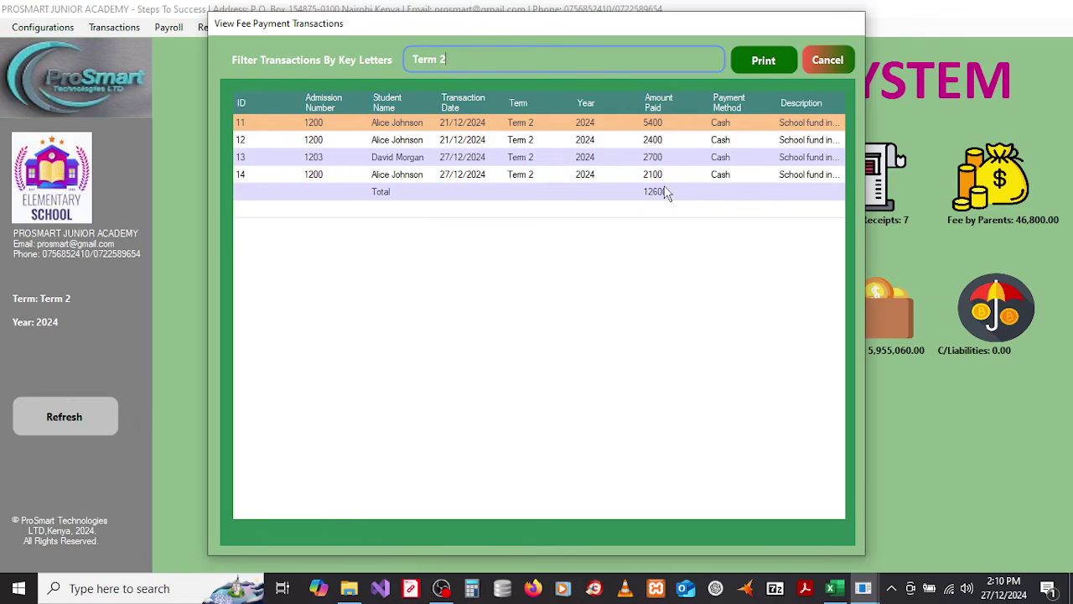
key("BackSpace")
key("BackSpace")
key("BackSpace")
key("BackSpace")
key("BackSpace")
key("BackSpace")
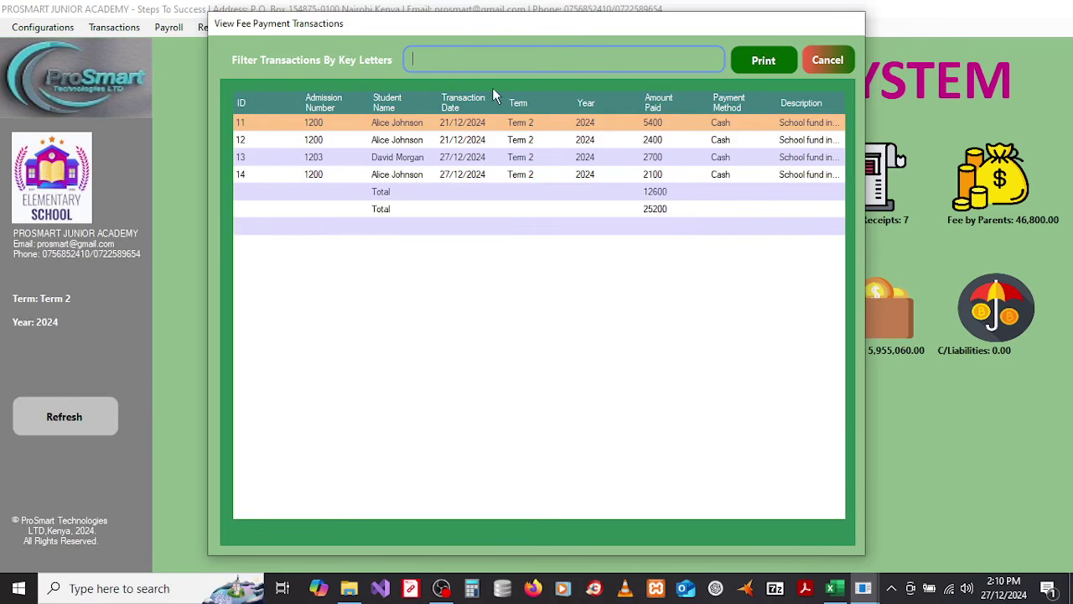
type("2024")
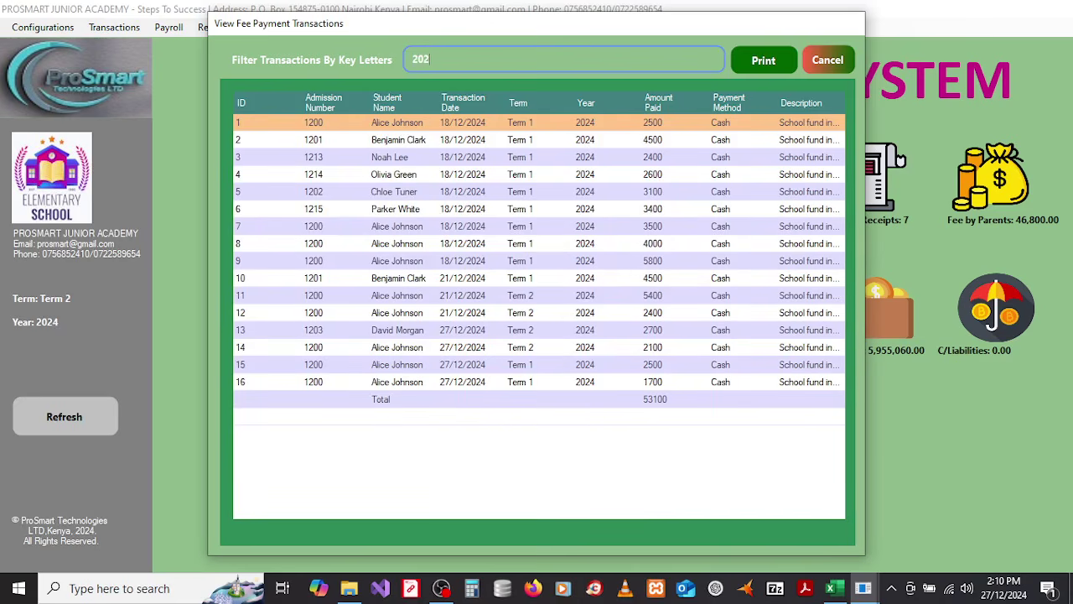
key("BackSpace")
key("BackSpace")
key("BackSpace")
key("BackSpace")
left_click(832, 65)
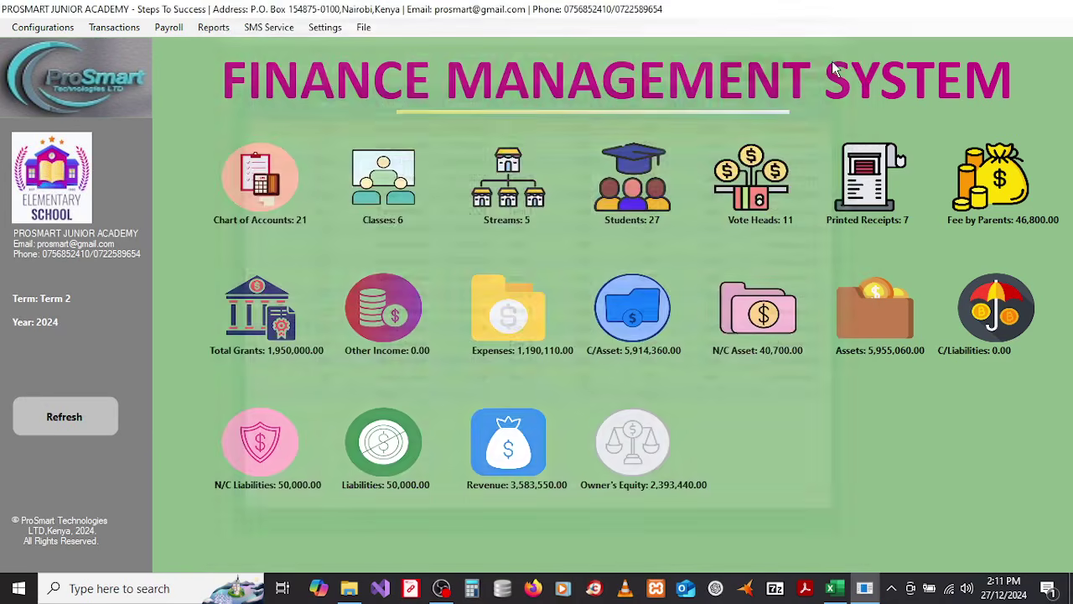
Step: Choose Transactions > General Transactions to bring up the Journal Entries form
left_click(133, 31)
left_click(130, 74)
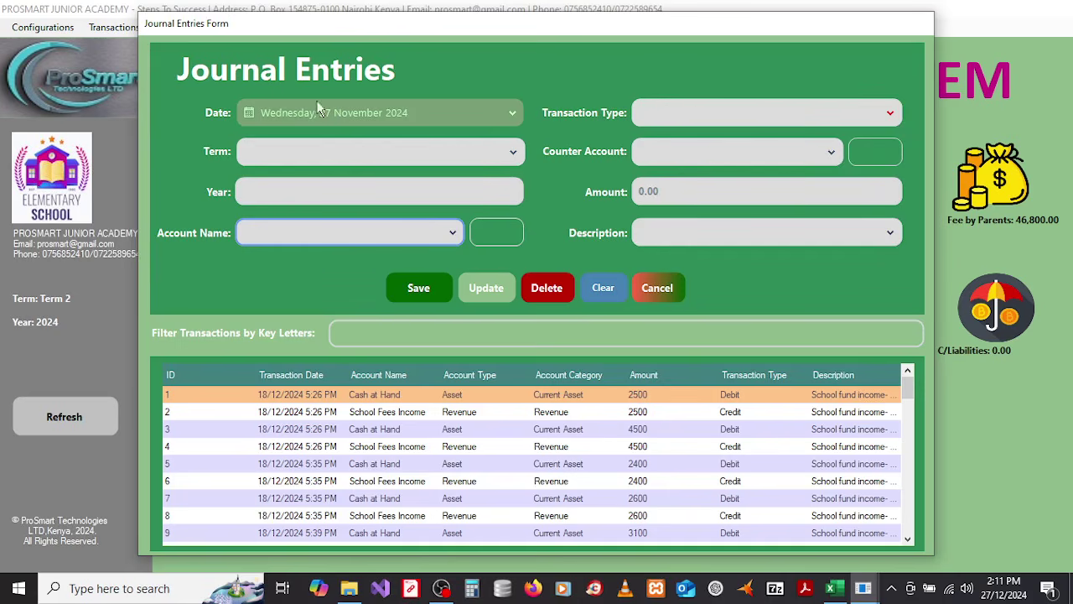
Step: Date the entry 27 December 2024, Term 1, account Salaries and Wages against Cash at Hand
left_click(407, 117)
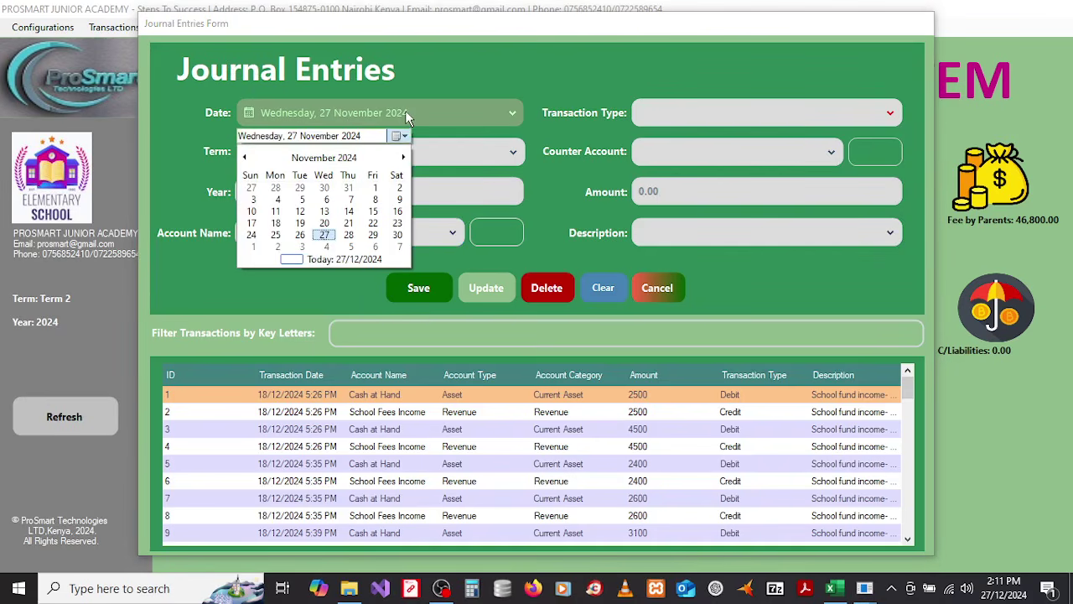
left_click(335, 260)
left_click(350, 159)
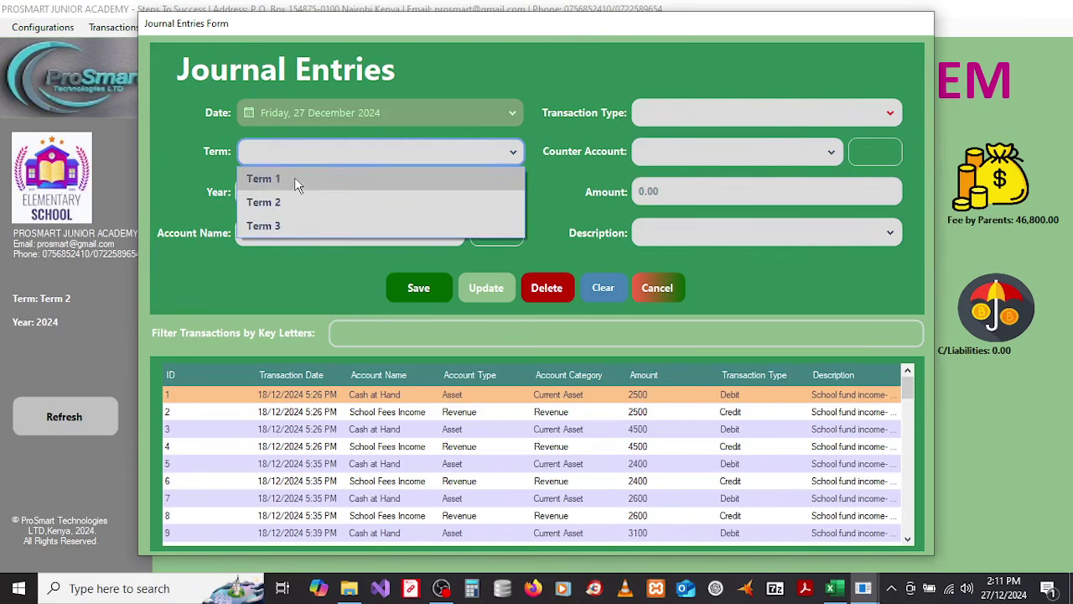
left_click(294, 177)
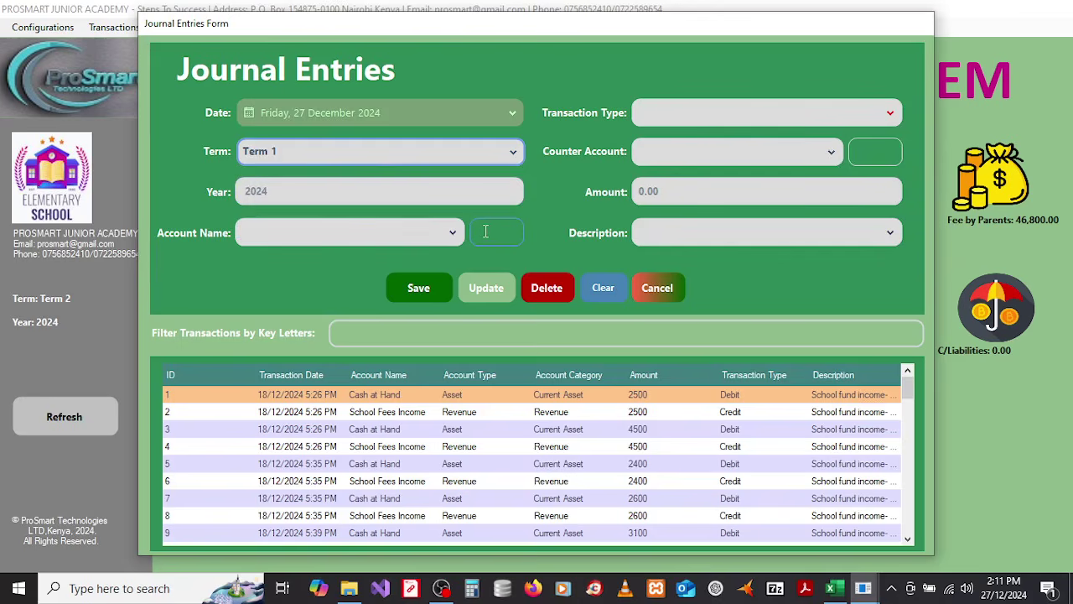
left_click(485, 231)
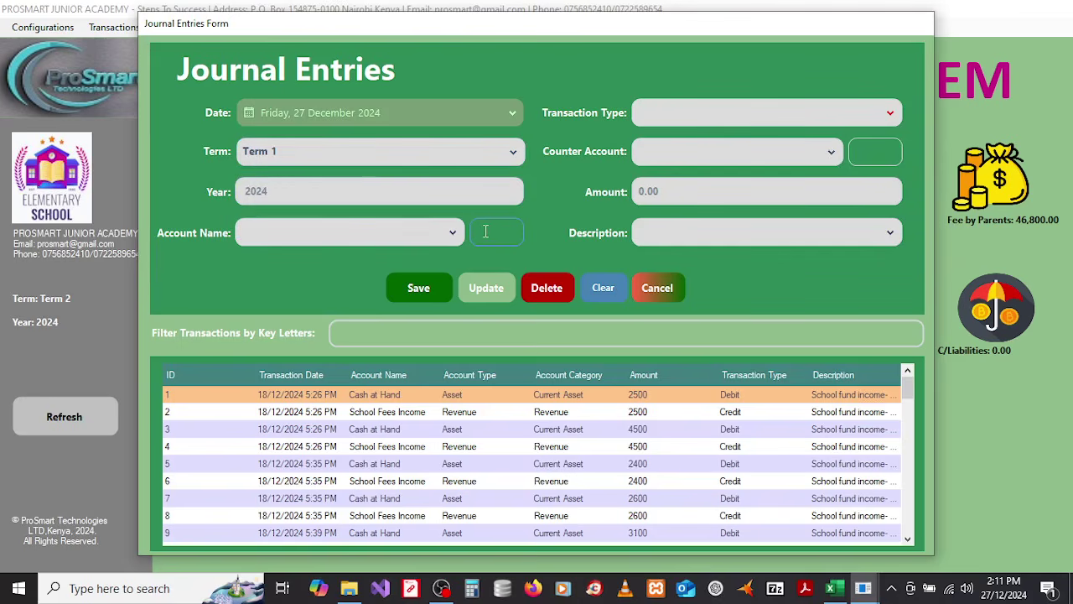
type("sa")
left_click(454, 237)
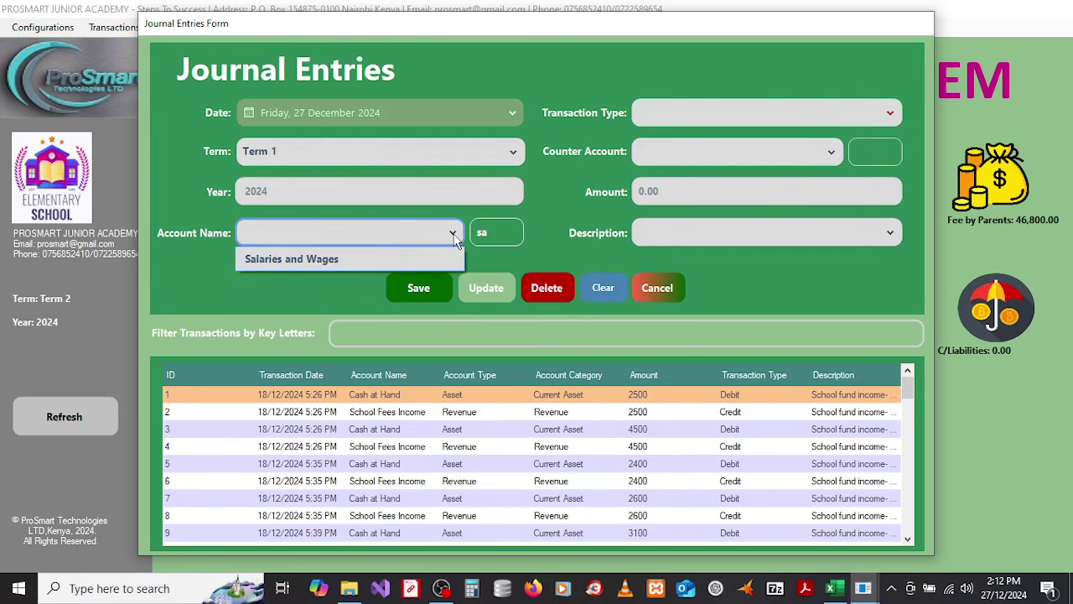
left_click(336, 261)
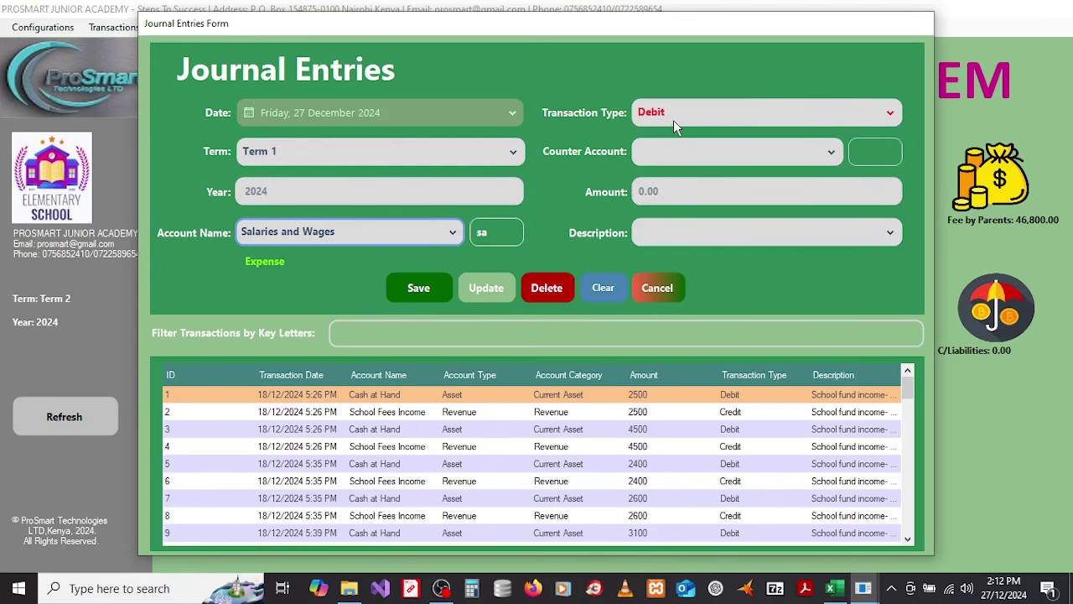
left_click(875, 152)
type("cas")
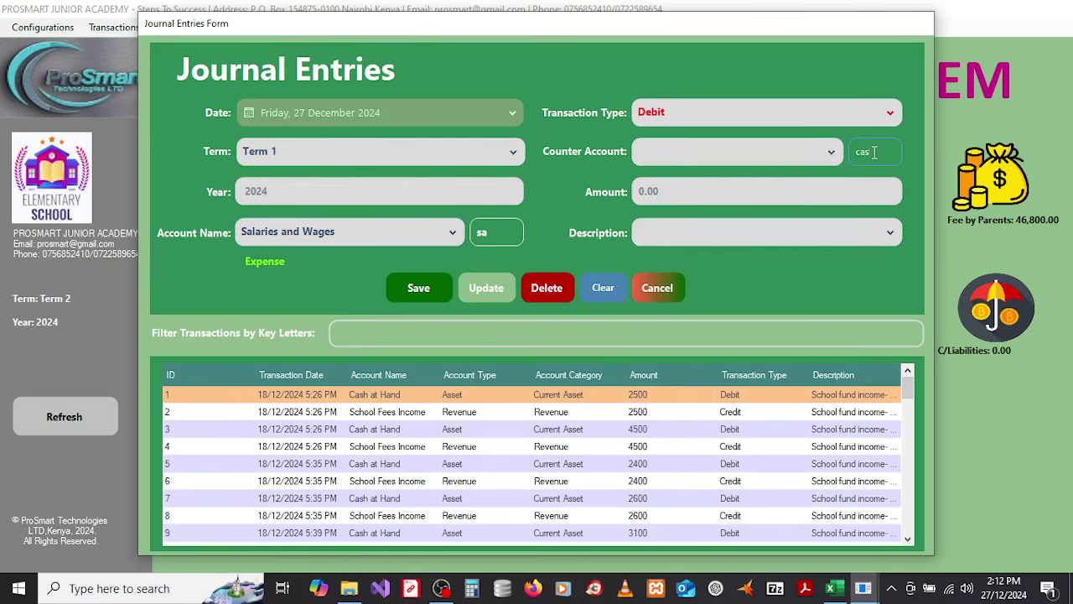
left_click(826, 158)
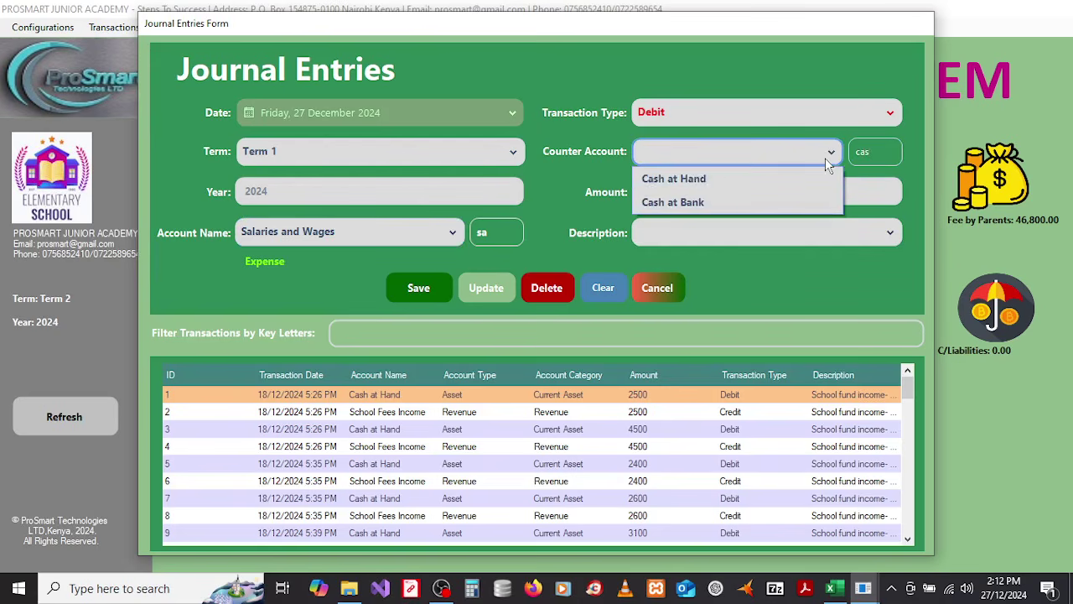
left_click(704, 179)
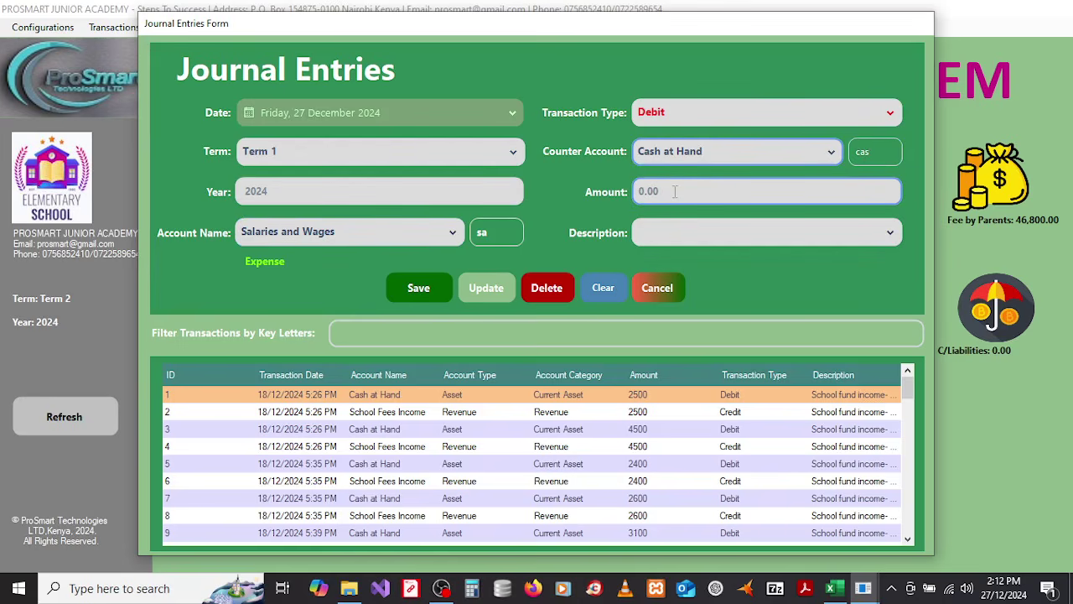
Step: Enter amount 20000 with description 'Cash outflows for operations' and save the journal entry
left_click(675, 191)
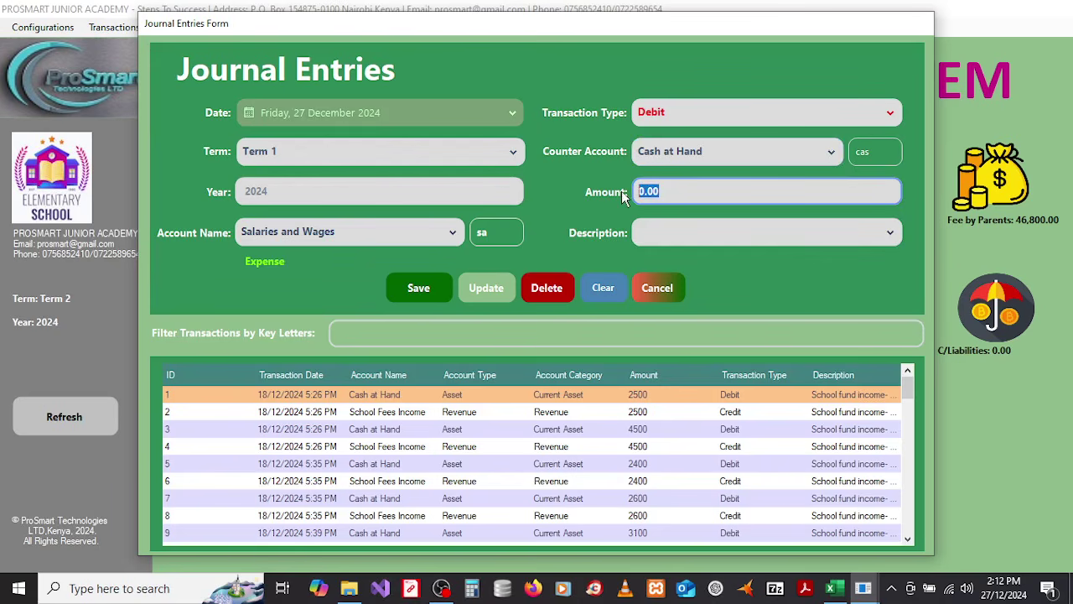
type("20000")
left_click(787, 241)
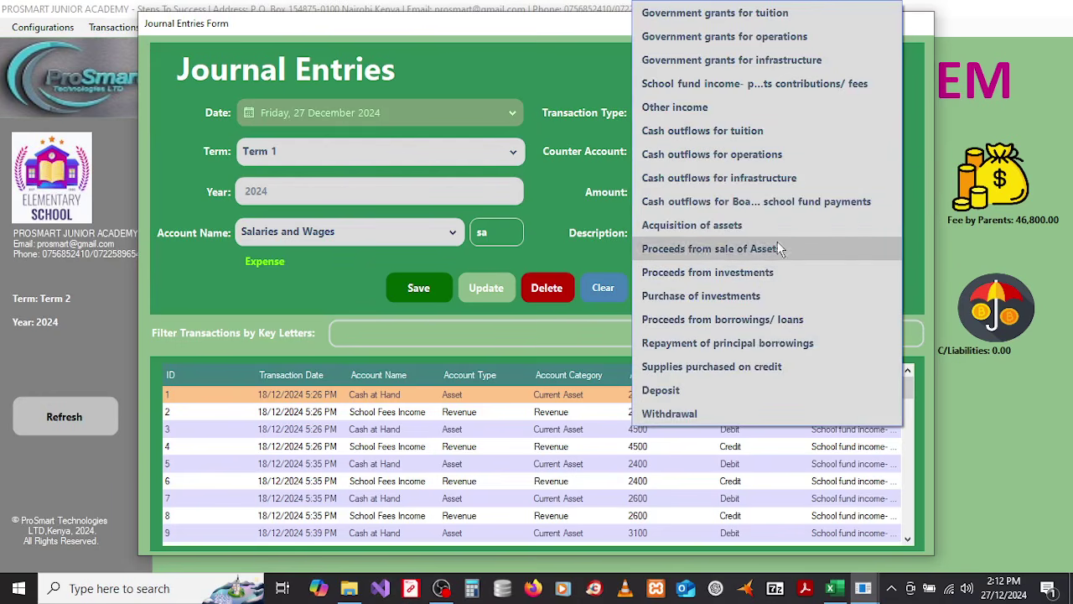
left_click(604, 234)
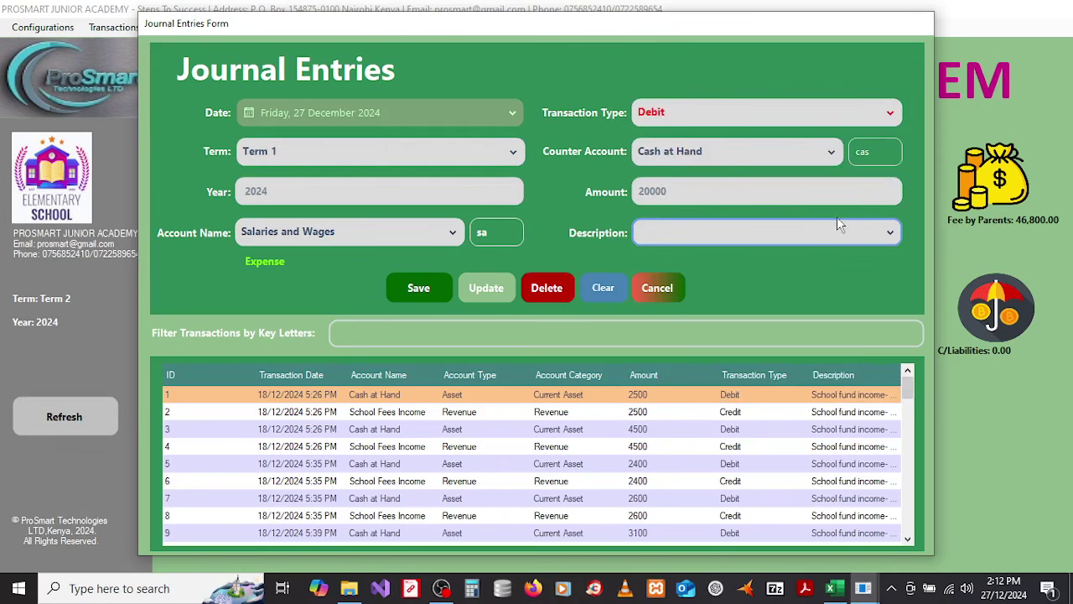
left_click(808, 237)
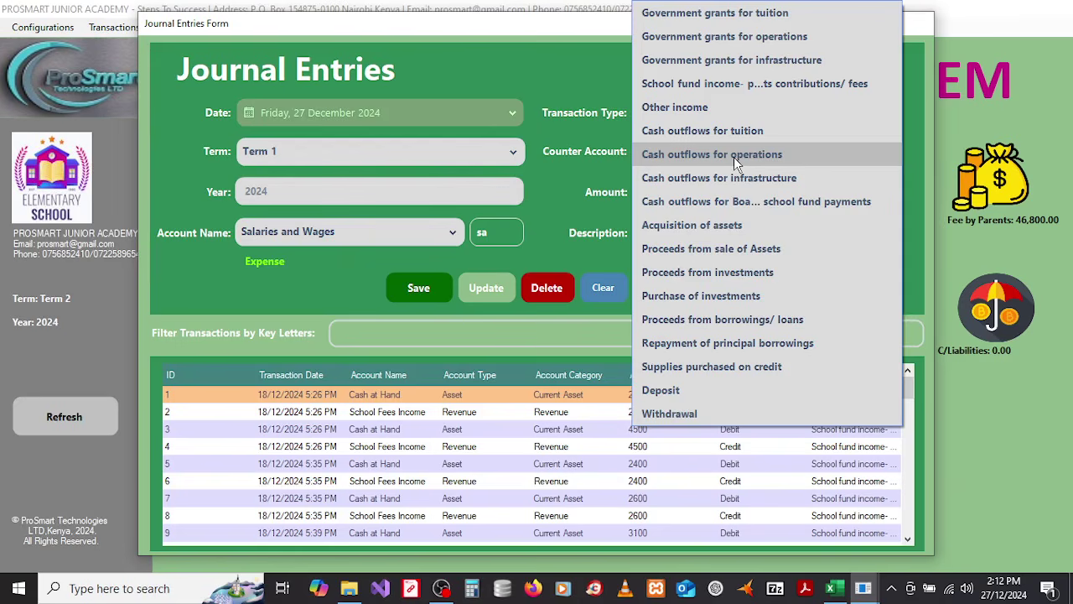
left_click(734, 157)
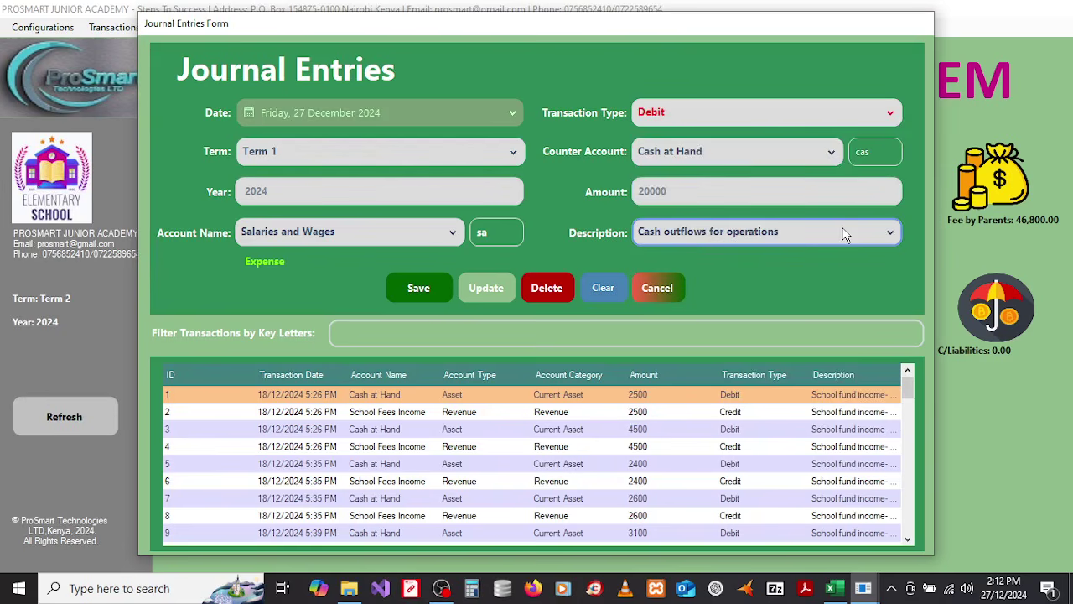
left_click(419, 288)
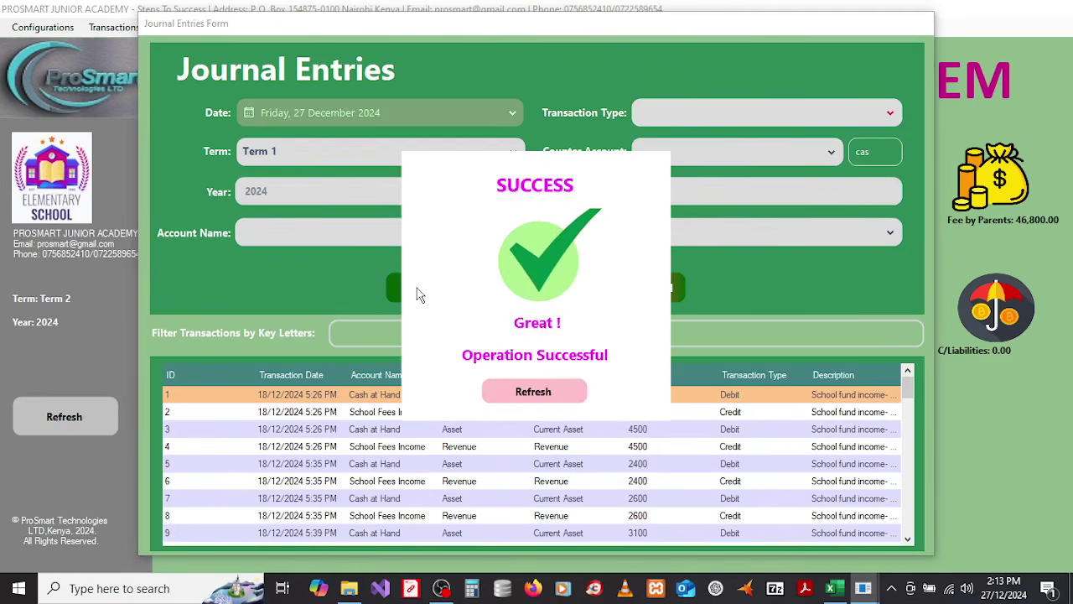
Step: Dismiss the success message and cancel the Journal Entries form back to the dashboard
left_click(528, 393)
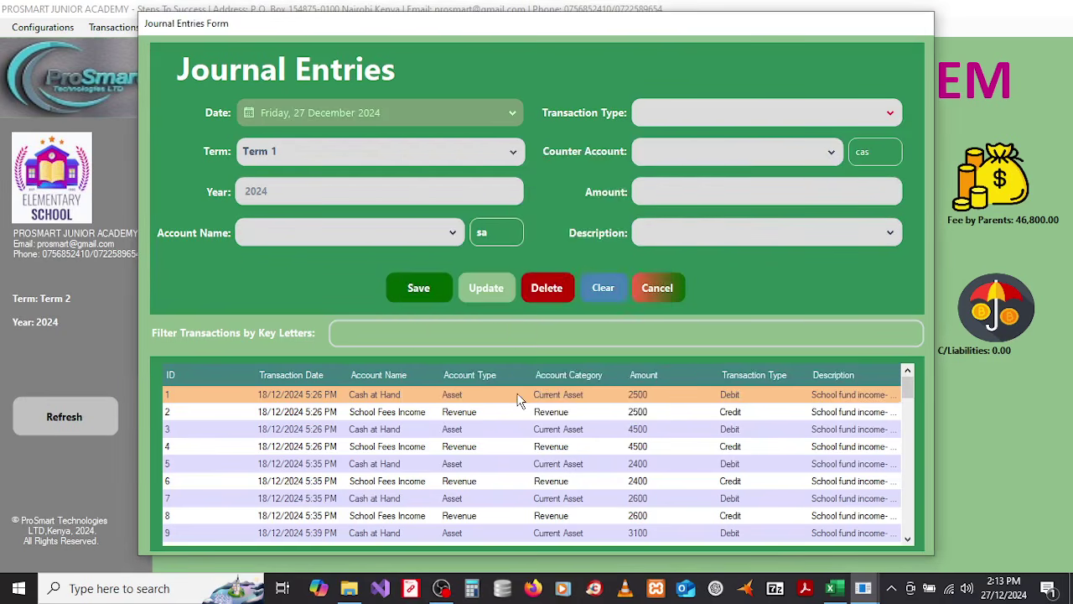
left_click_drag(908, 389, 905, 568)
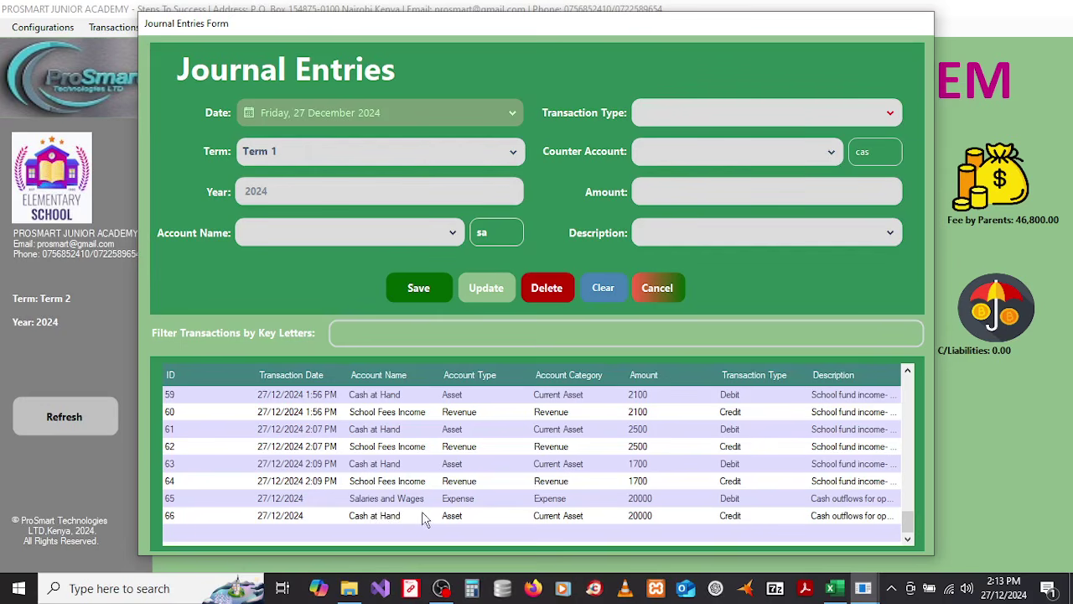
left_click(672, 287)
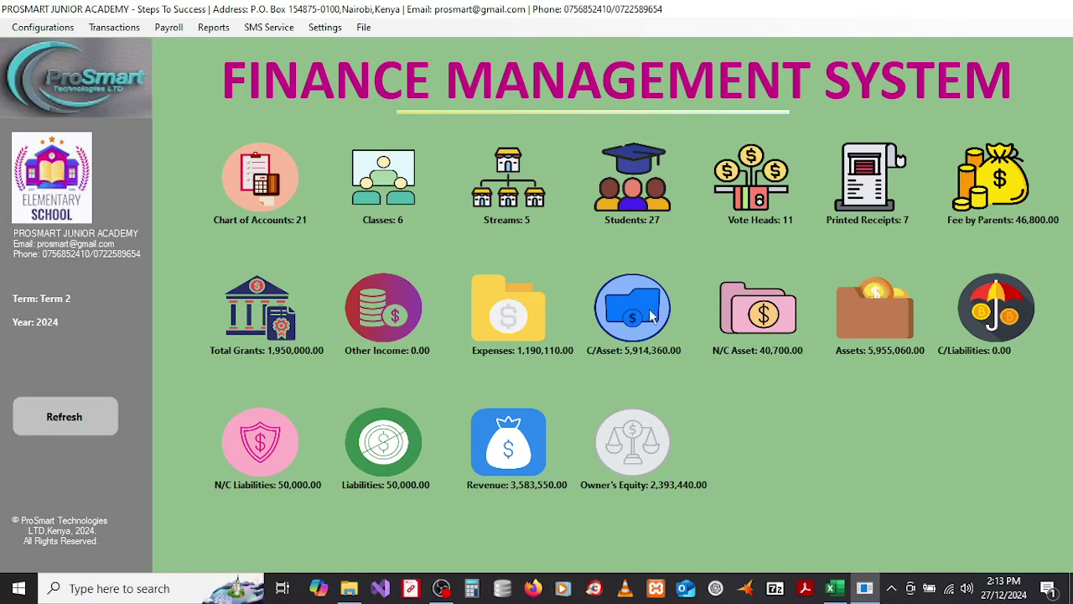
Step: Open Payroll > Add Employees(Staff) and enter the new employee's full name
left_click(102, 32)
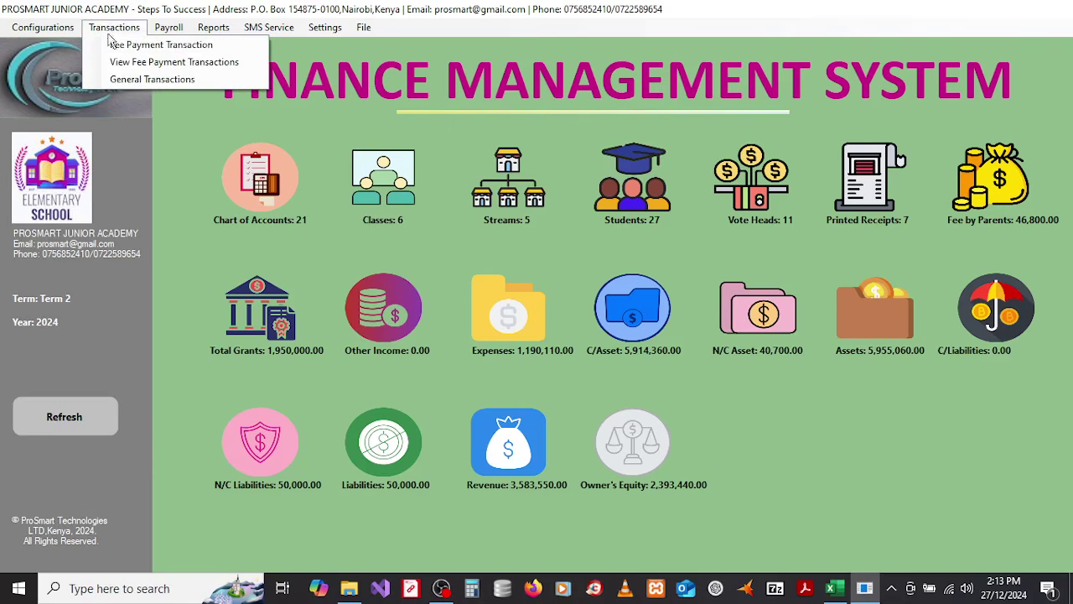
left_click(181, 141)
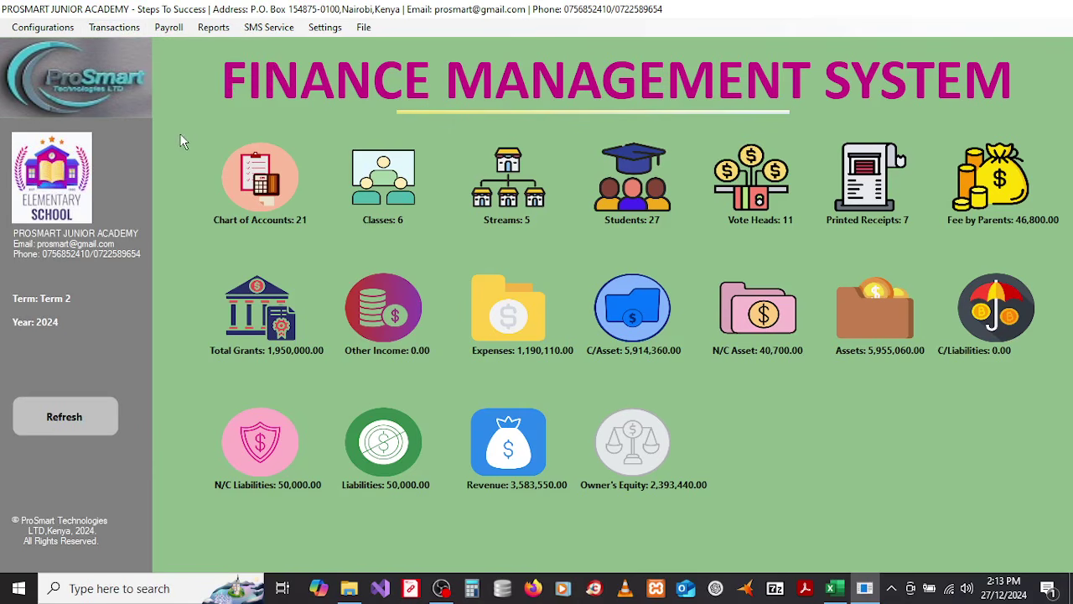
left_click(170, 30)
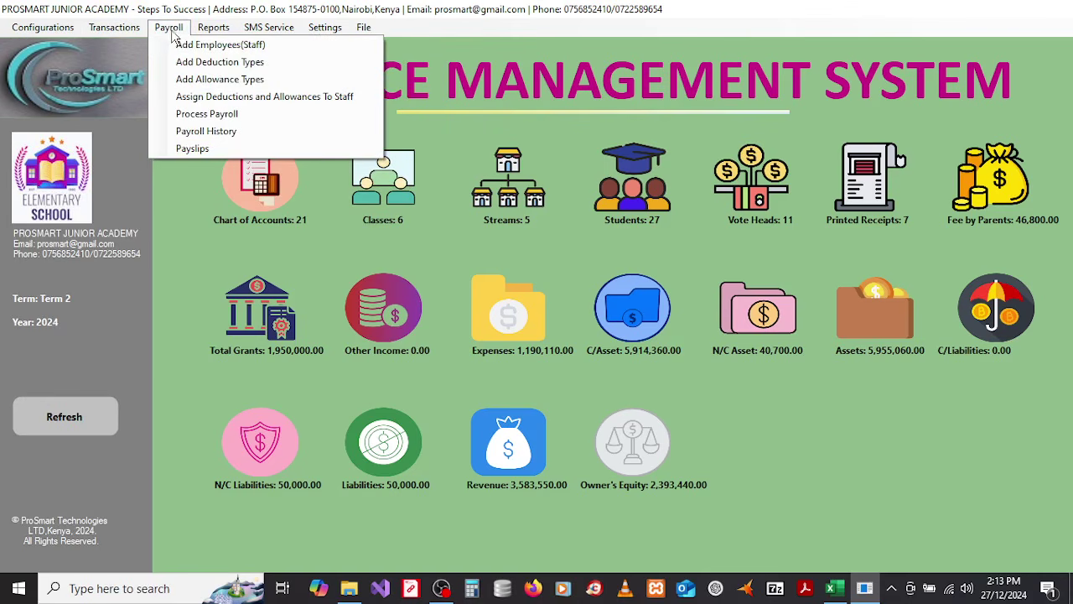
left_click(177, 46)
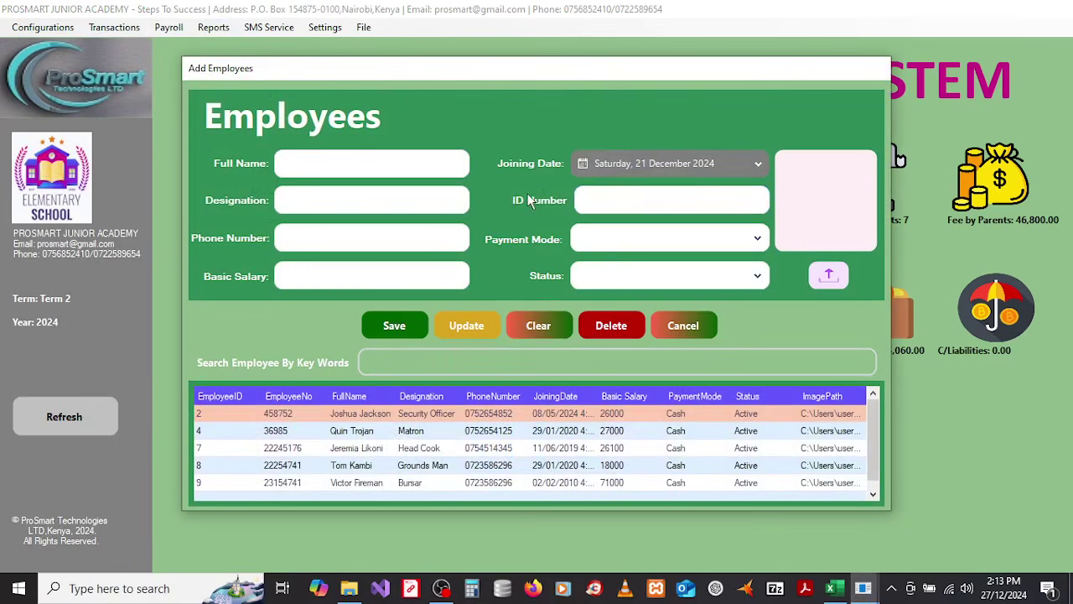
left_click(397, 163)
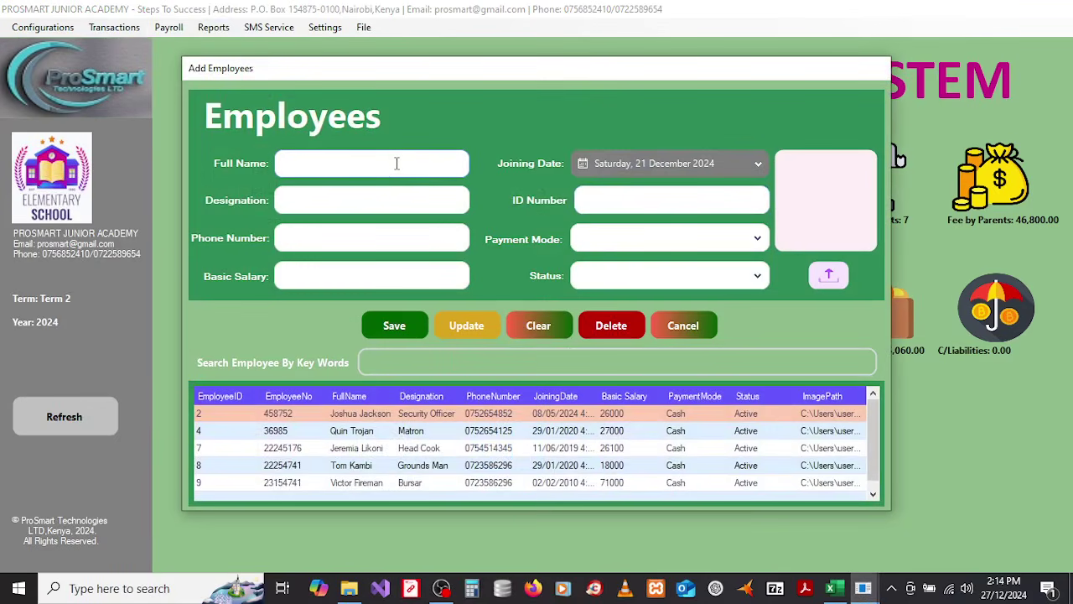
Step: Fill in designation Secretary, the employee's phone number, and basic salary 32000
left_click(395, 195)
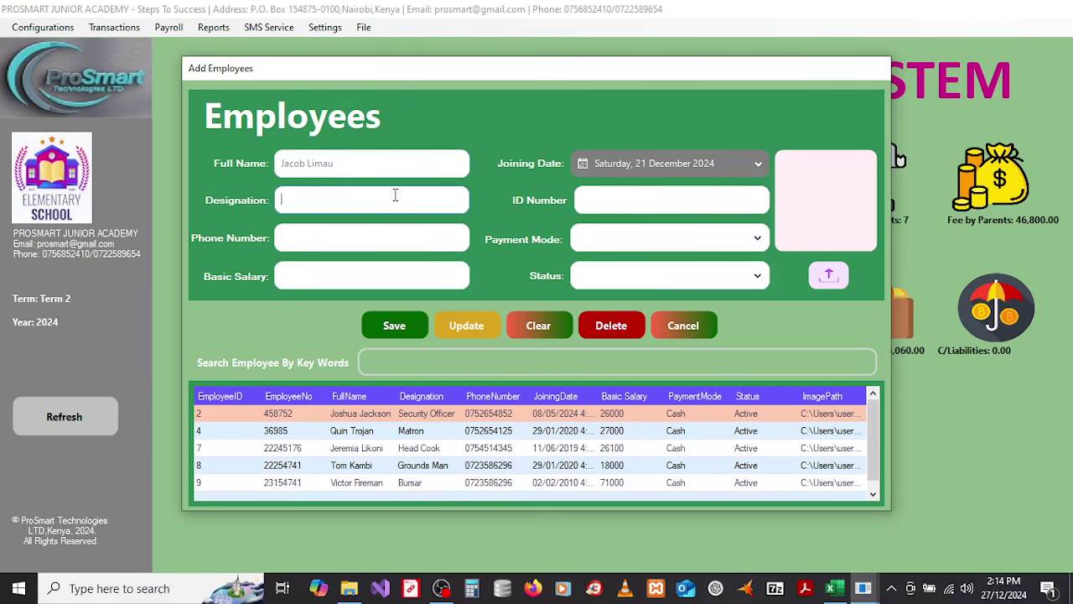
type("Secretary")
left_click(340, 237)
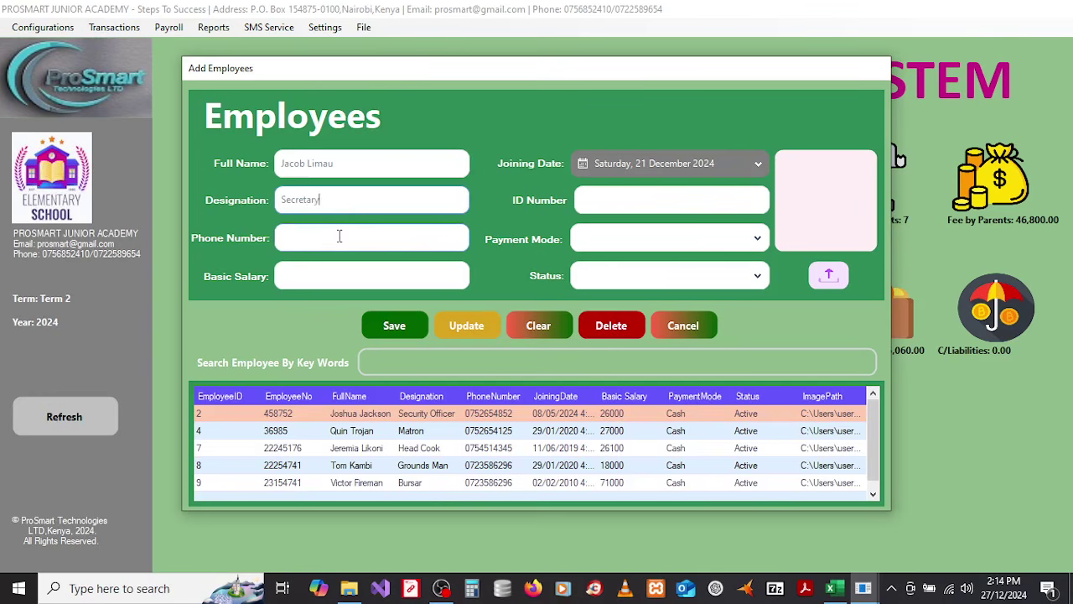
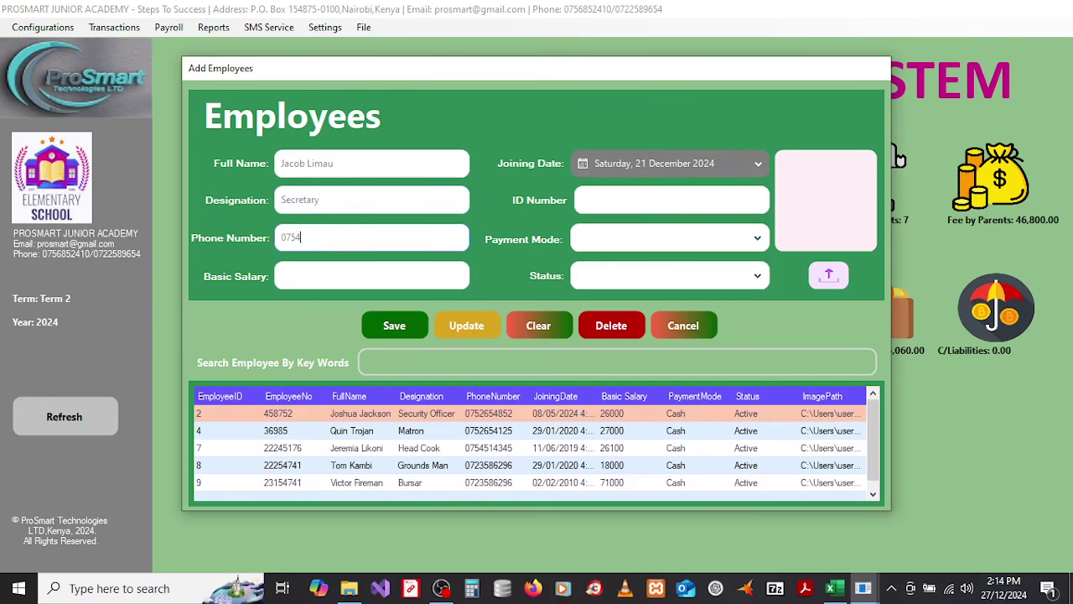
left_click(326, 272)
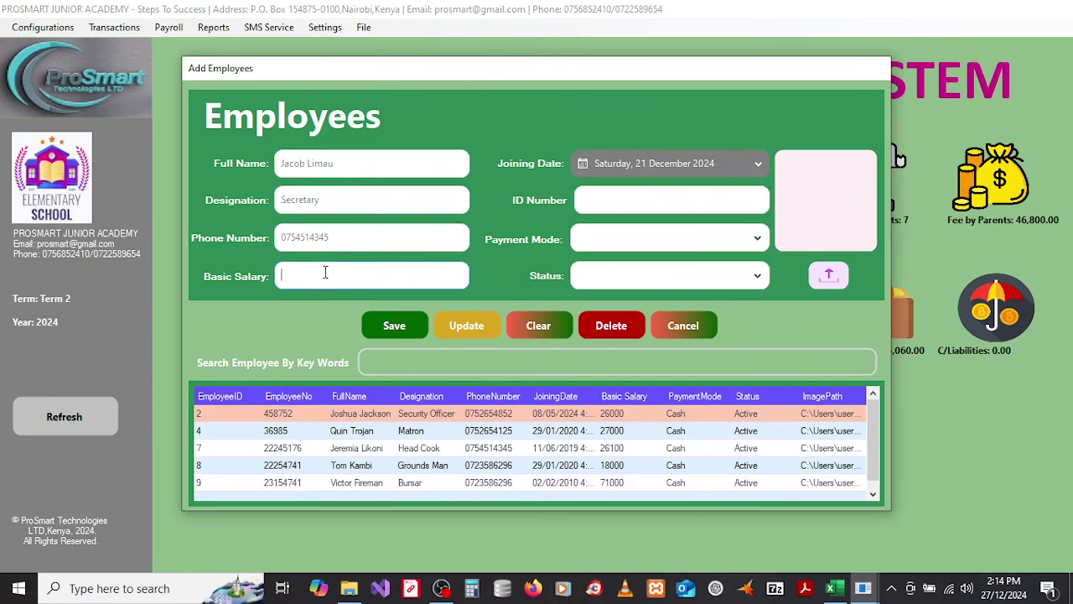
type("1")
key("BackSpace")
type("32000")
Step: Set joining date 21 February 2019, enter the ID number, and choose Cash and Active
left_click(696, 163)
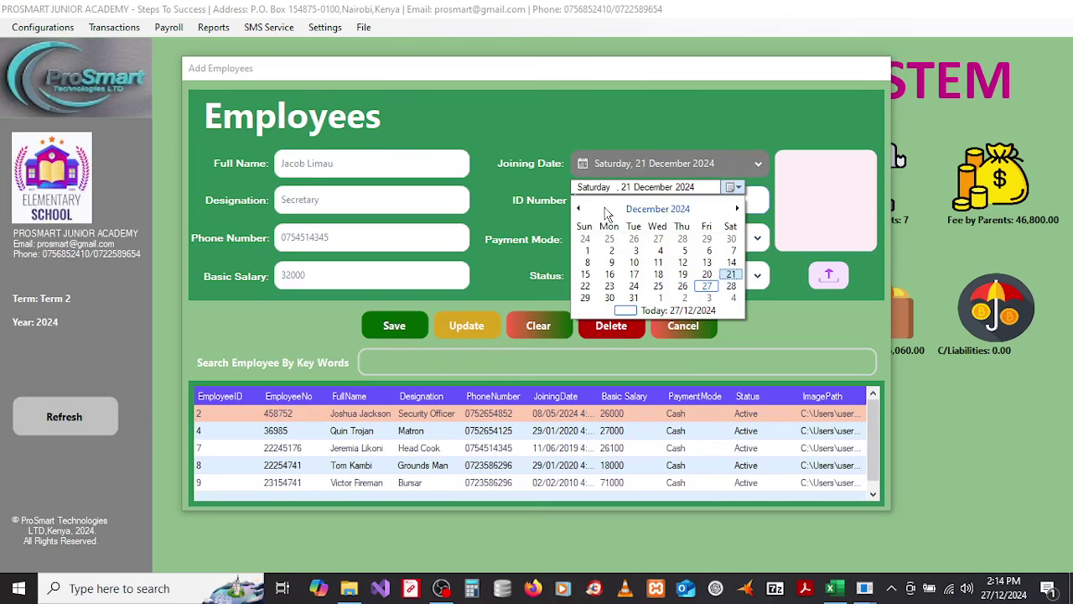
left_click(608, 210)
left_click(605, 209)
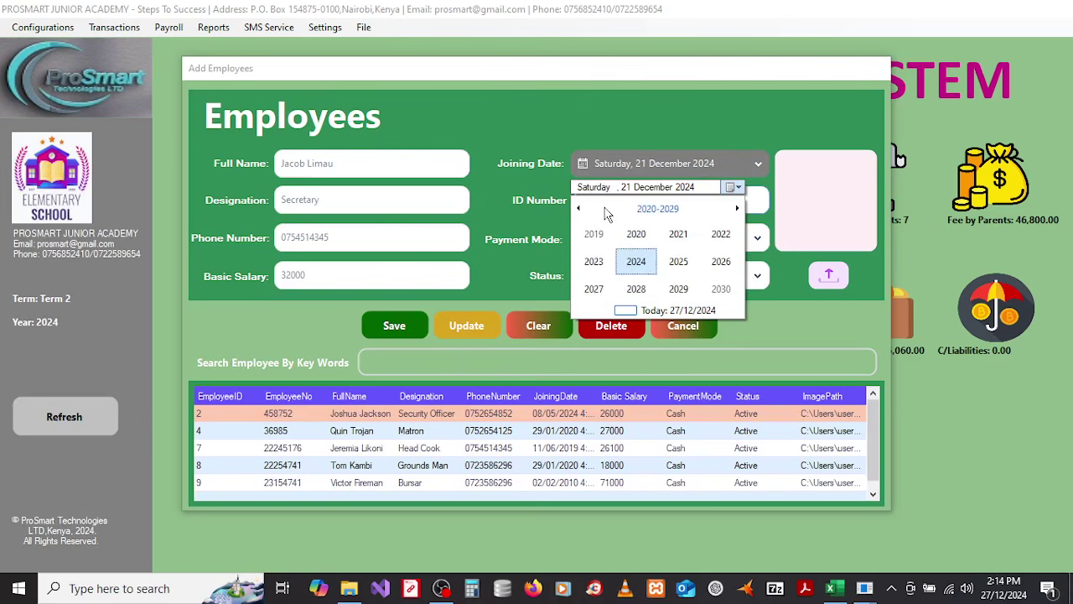
left_click(594, 234)
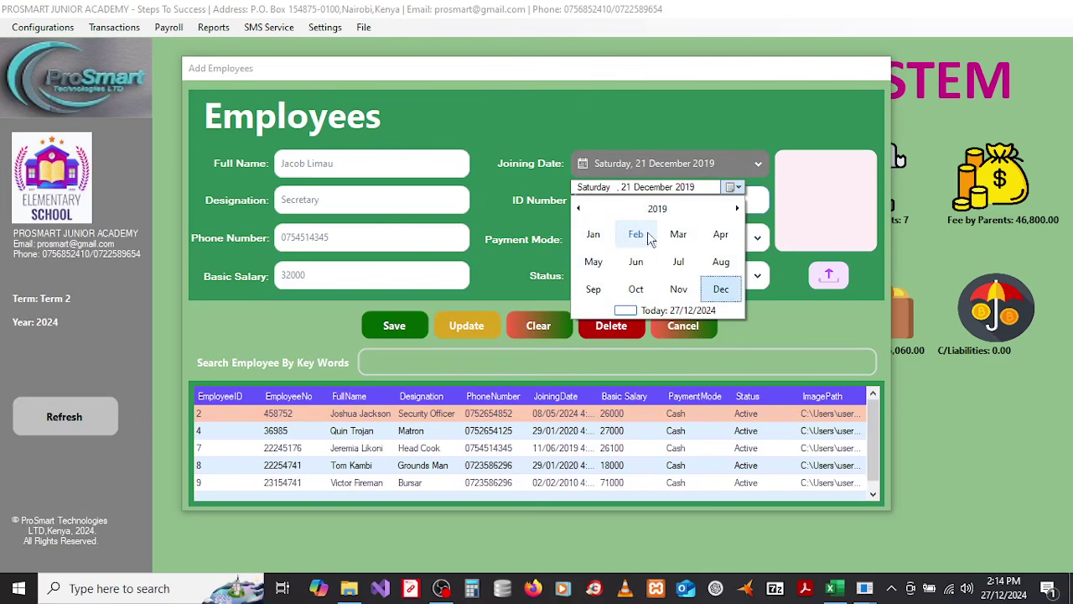
left_click(636, 237)
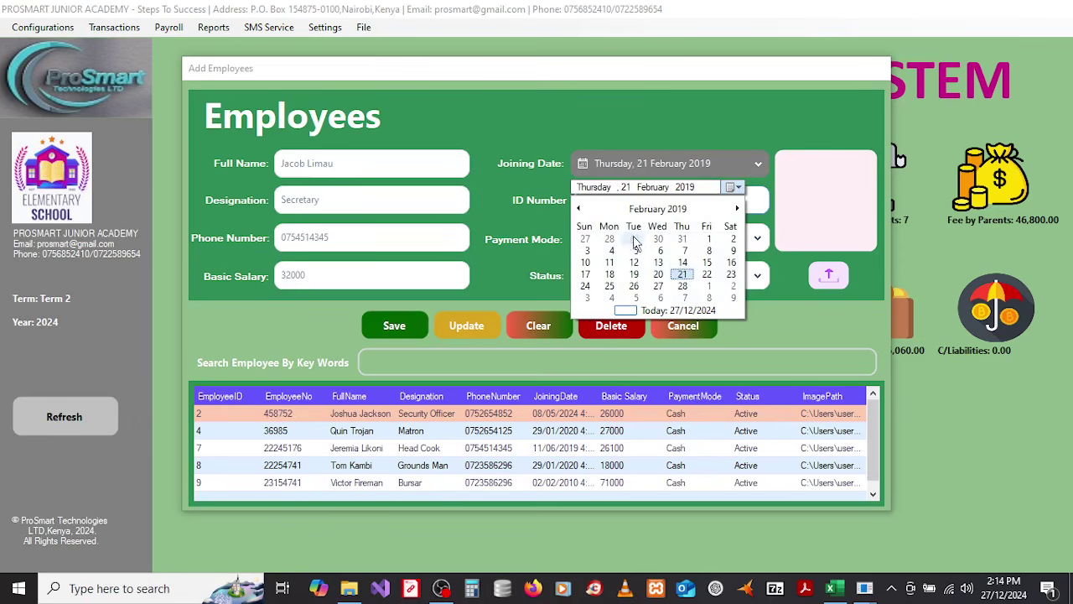
left_click(685, 276)
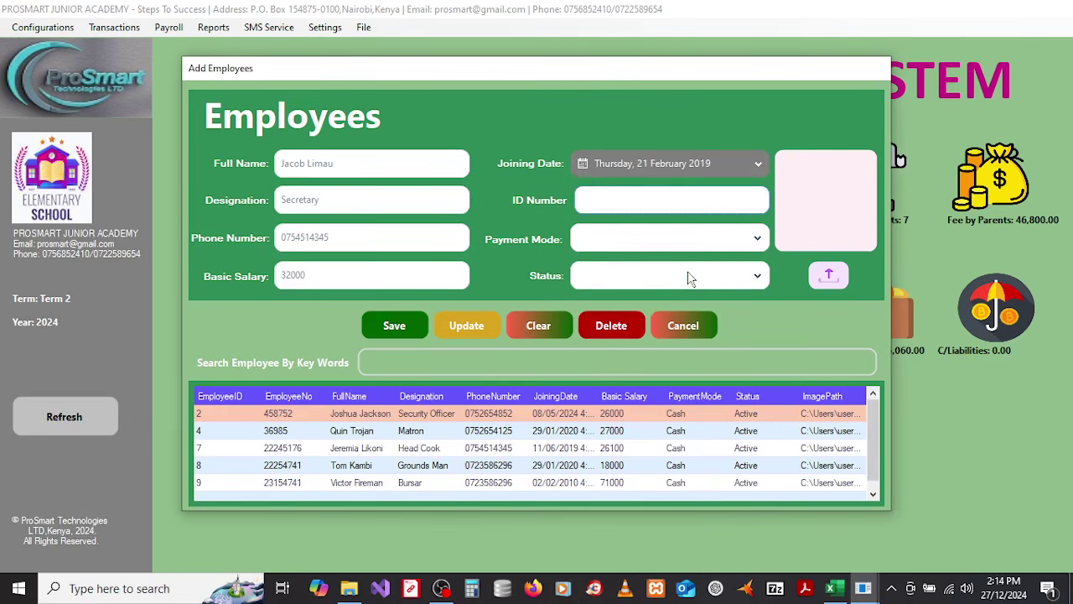
left_click(629, 200)
left_click(692, 241)
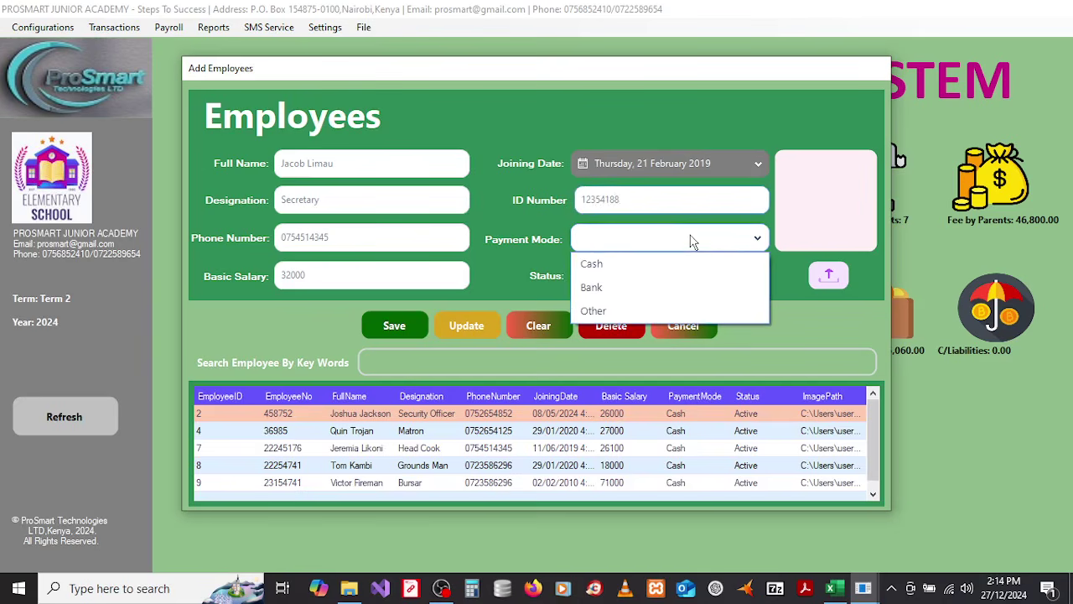
left_click(609, 265)
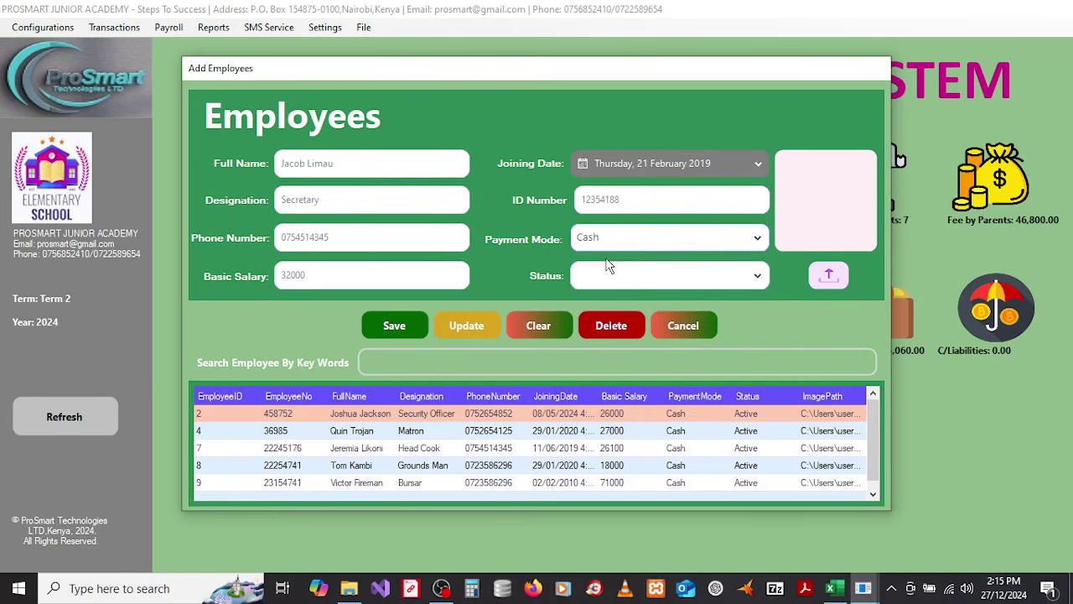
left_click(683, 277)
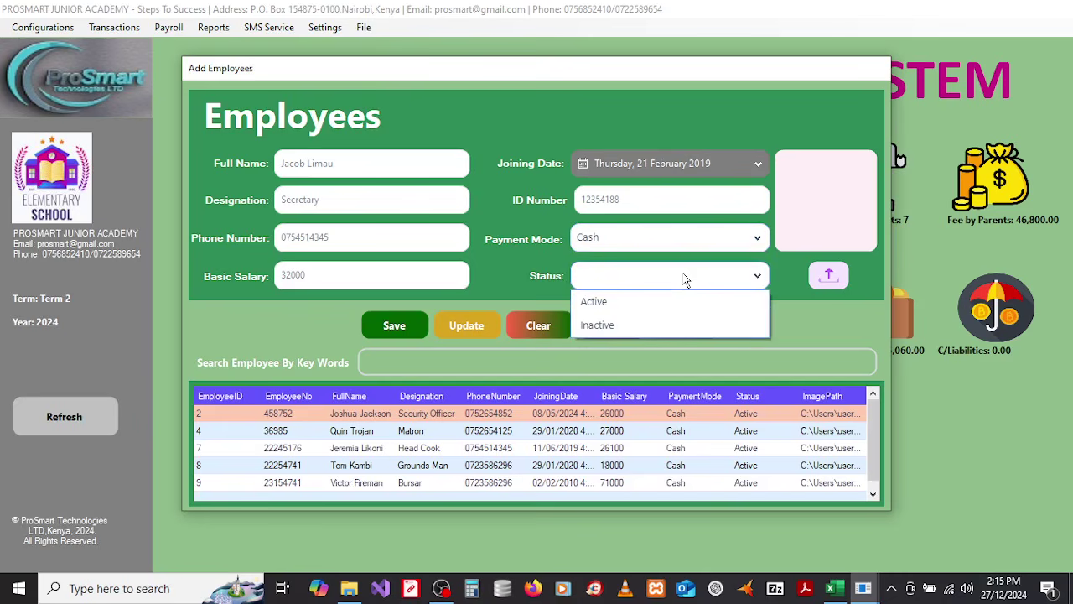
left_click(616, 309)
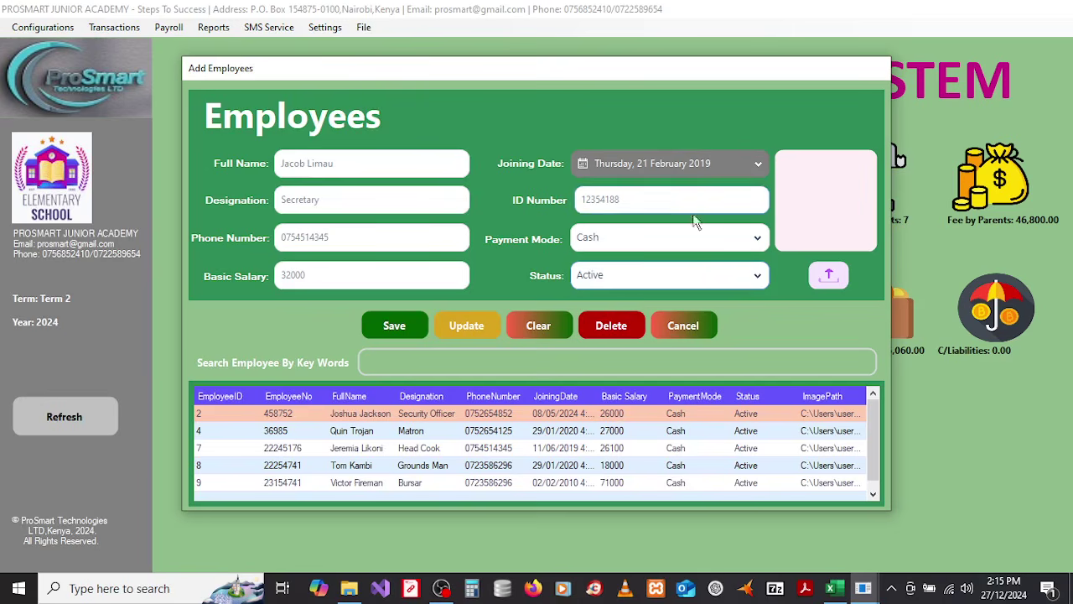
Step: Upload photo 26 as the employee's picture and save the record
left_click(827, 278)
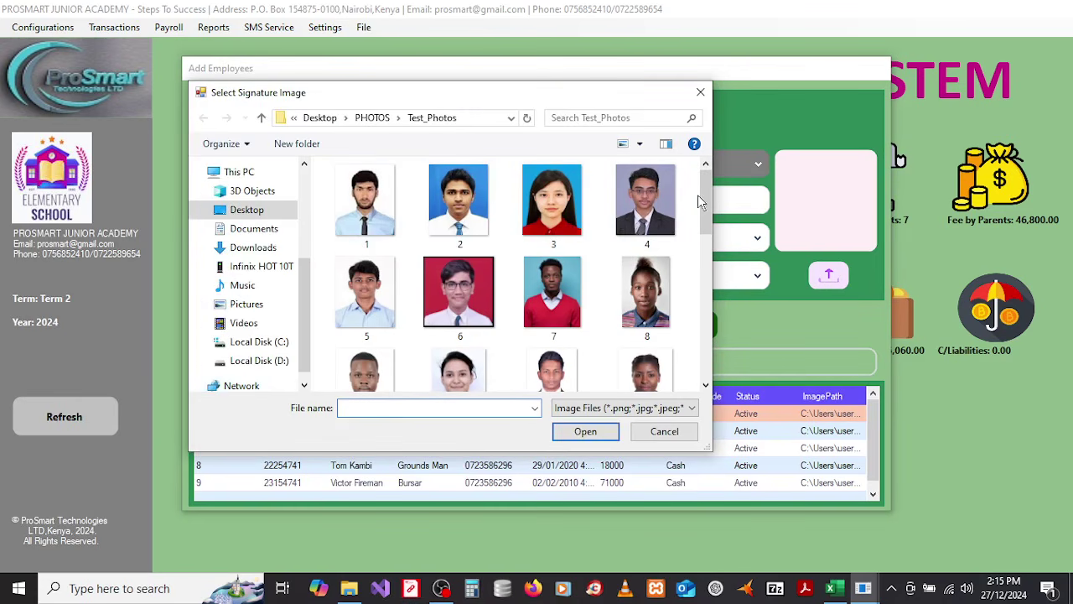
left_click_drag(706, 198, 713, 361)
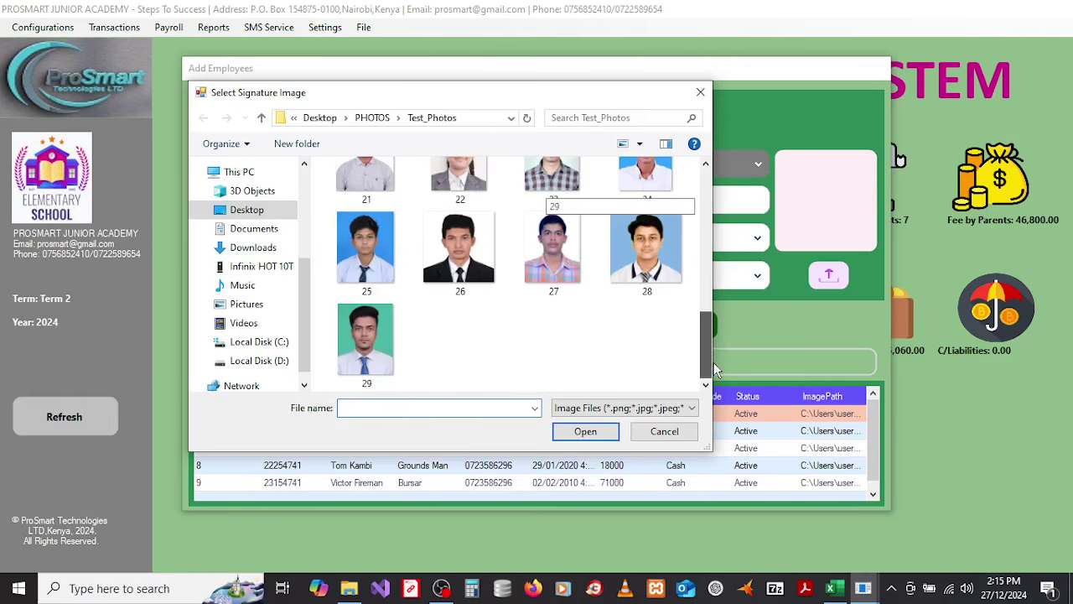
left_click(466, 262)
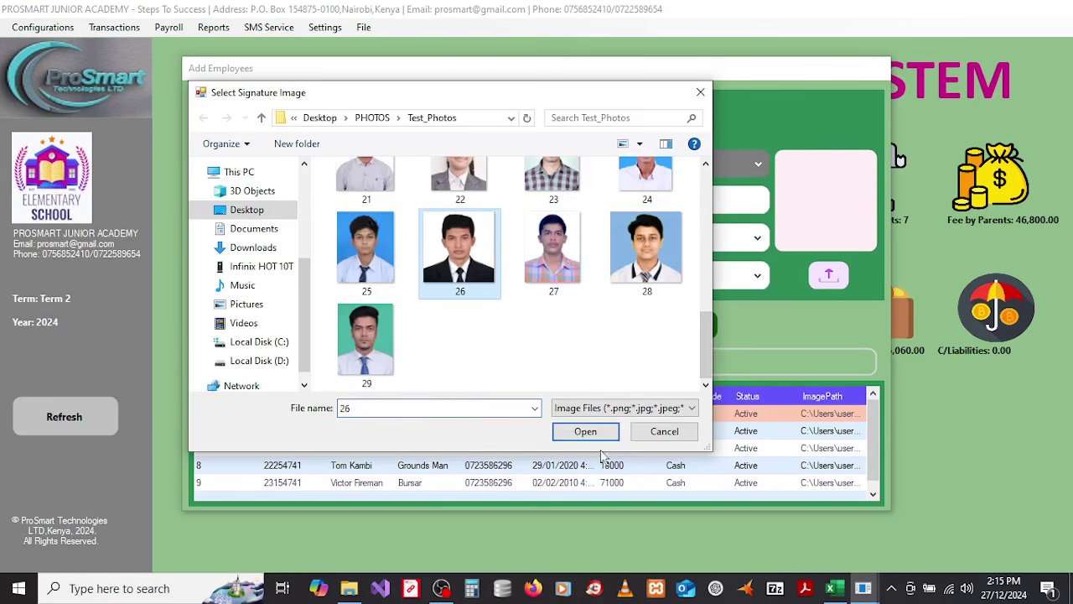
left_click(584, 432)
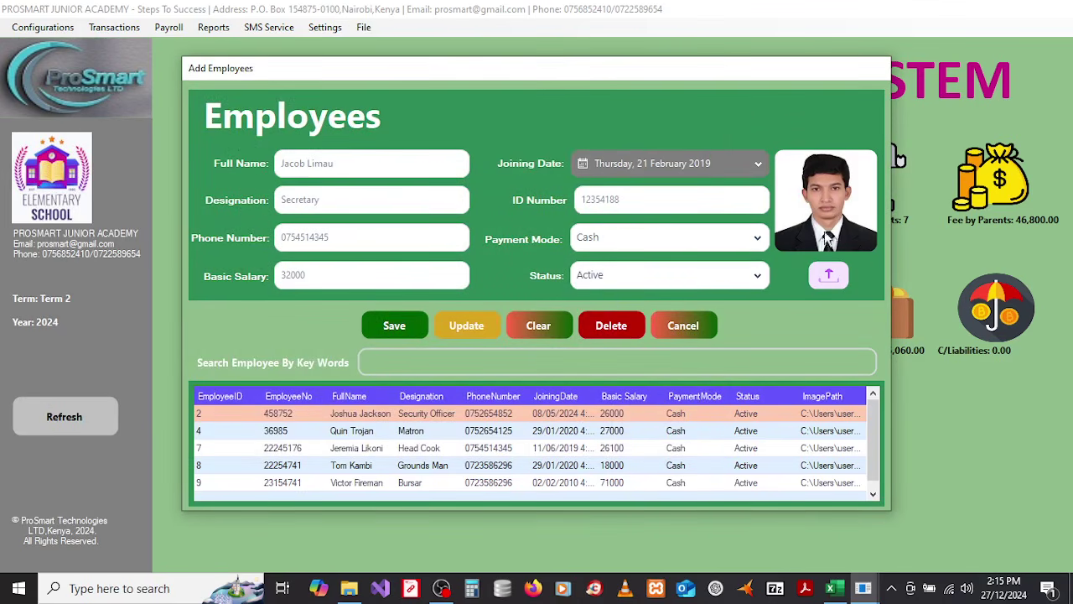
left_click(395, 326)
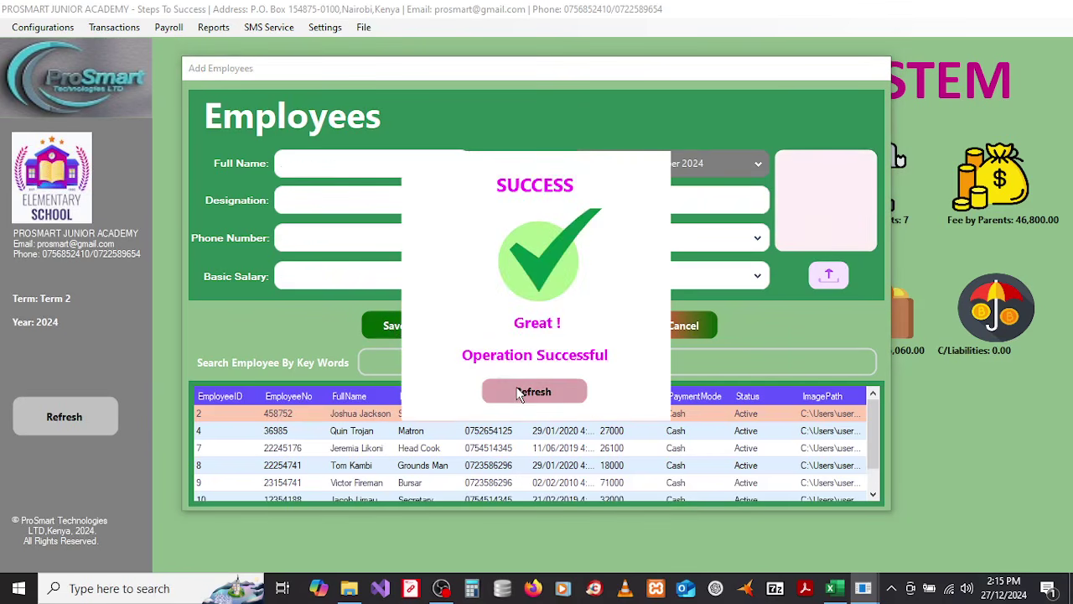
Step: Load employees 10, the Bursar, 8, 7, 4 and 2 into the form, finishing on employee 10
left_click(518, 390)
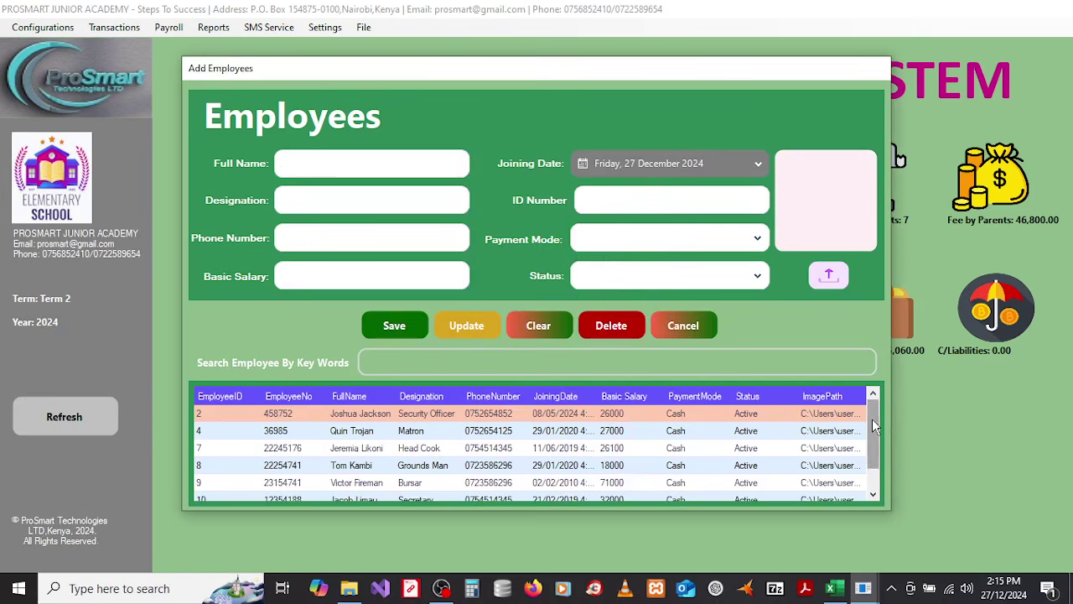
left_click_drag(872, 423, 878, 491)
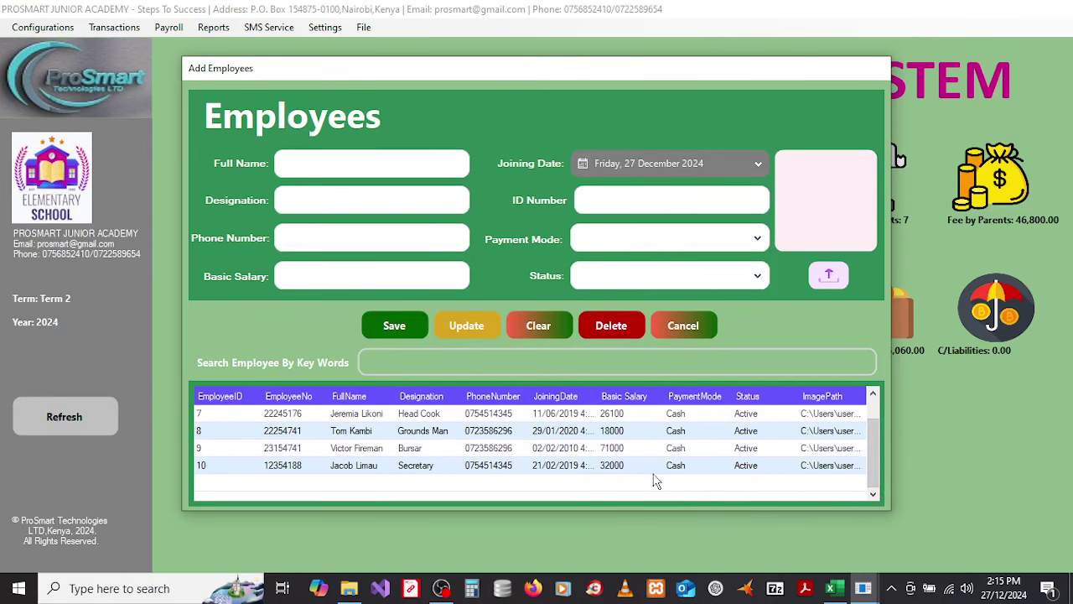
left_click(365, 468)
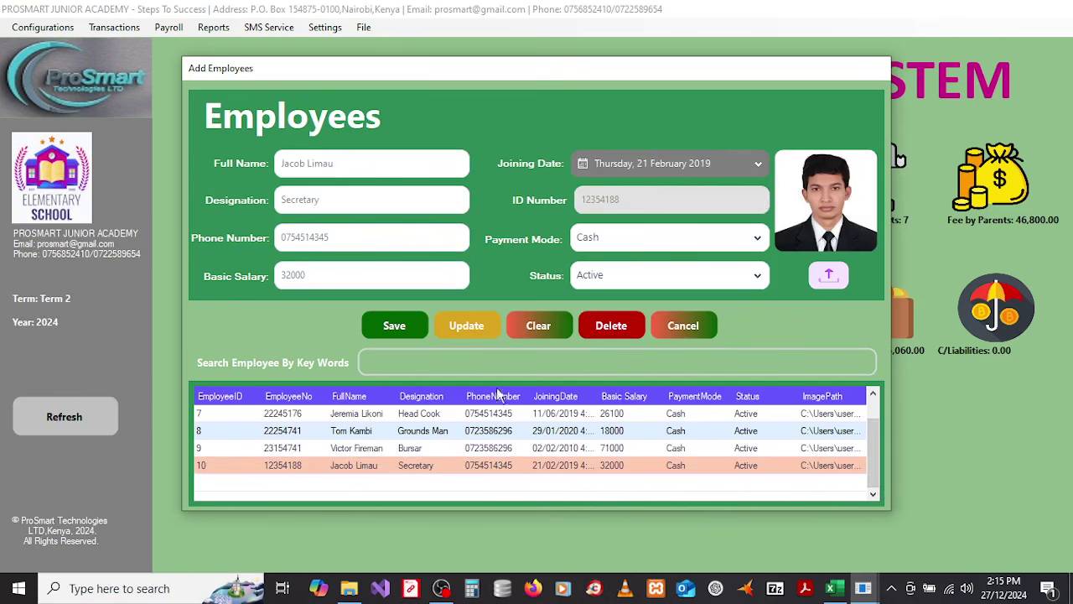
left_click(546, 451)
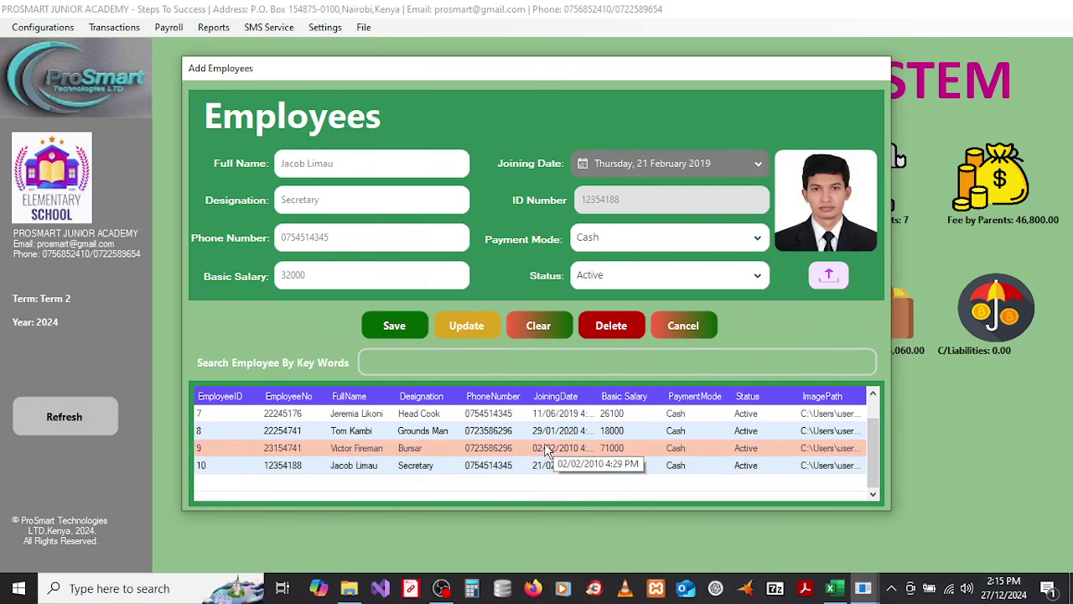
left_click(521, 452)
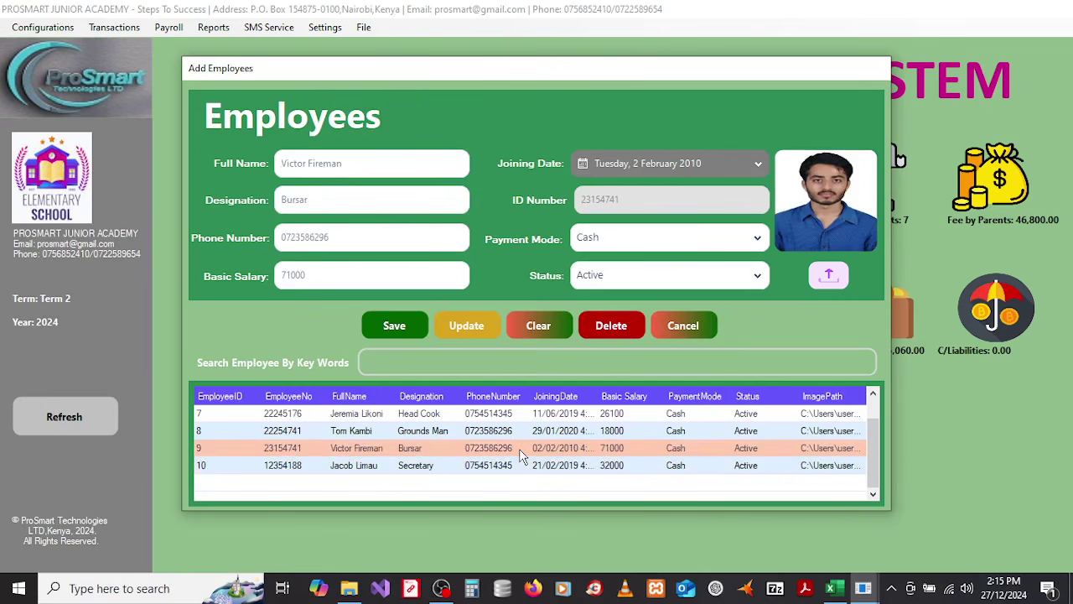
left_click(513, 430)
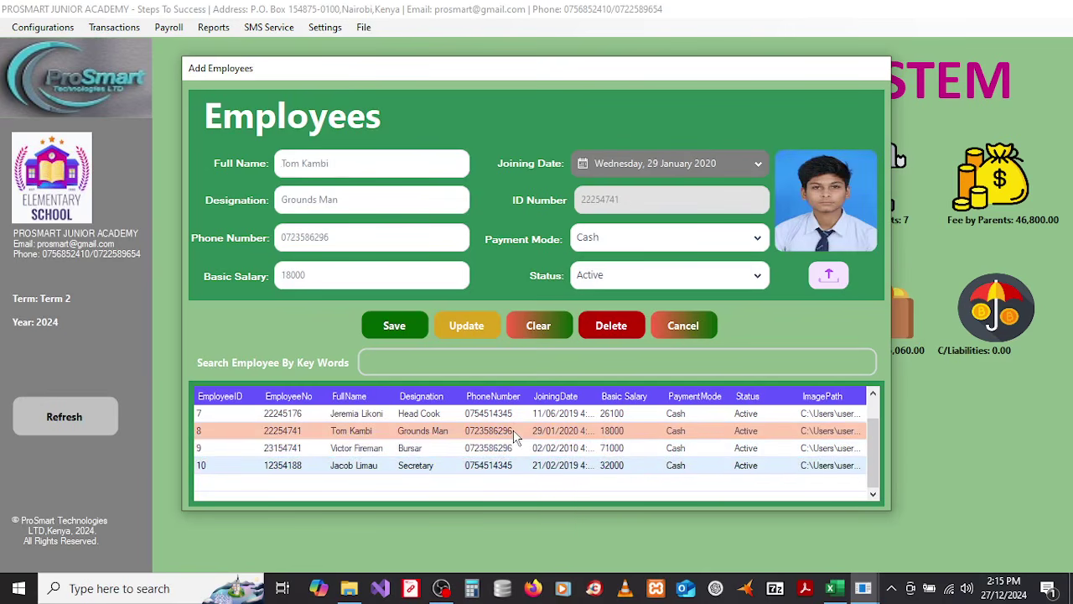
left_click(531, 414)
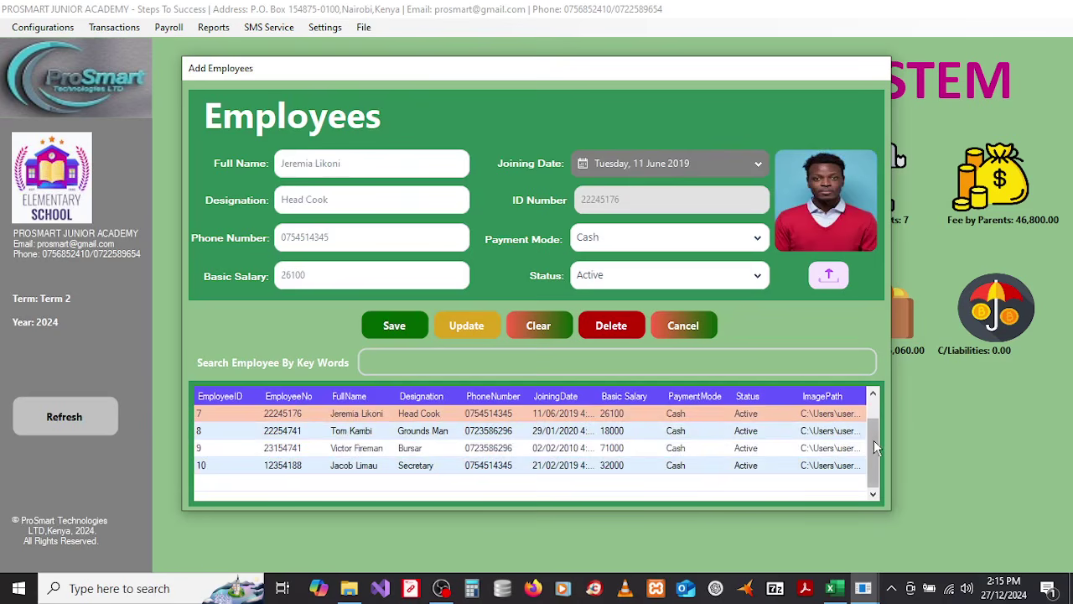
scroll(874, 438, "up", 1)
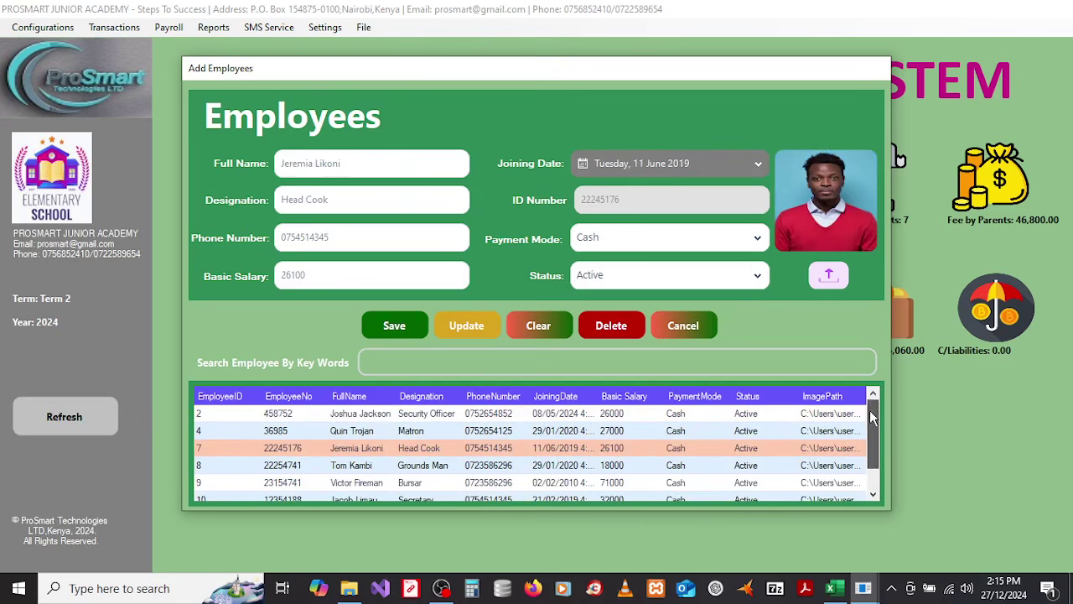
left_click(580, 431)
left_click(575, 419)
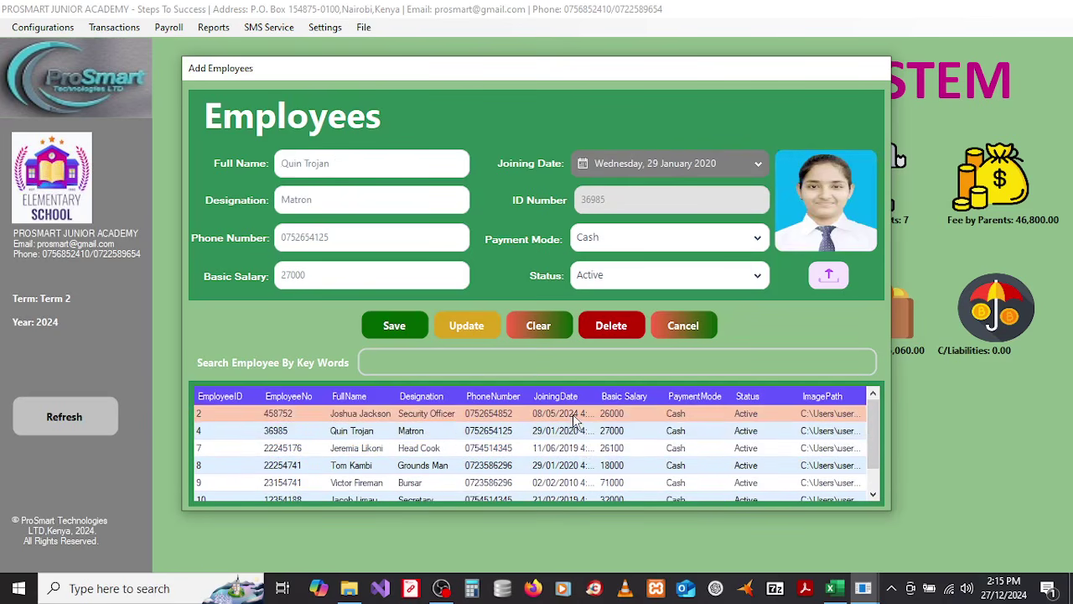
scroll(876, 417, "down", 1)
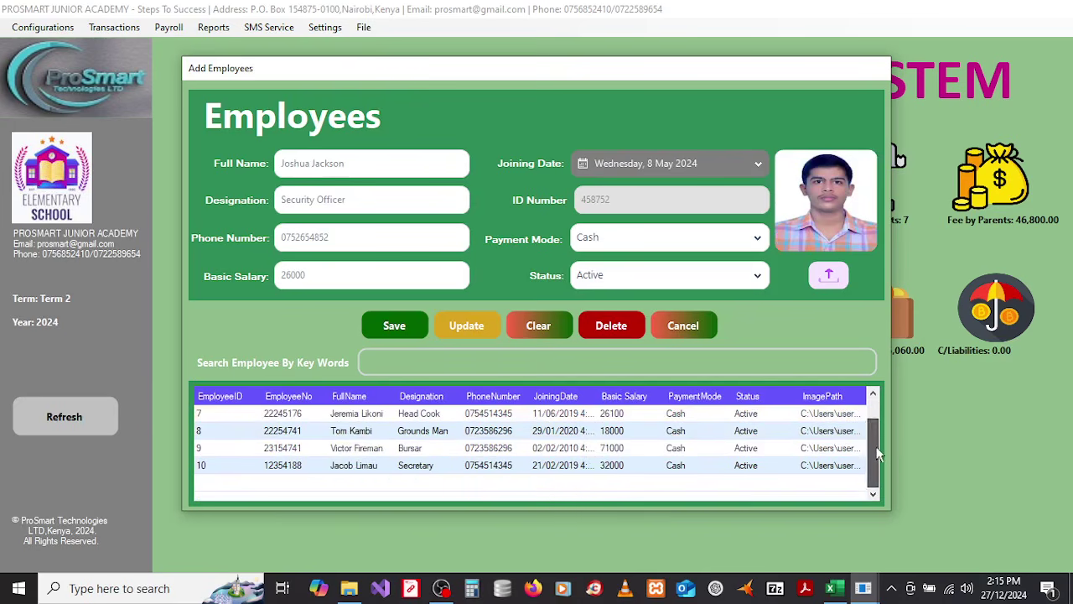
left_click(599, 469)
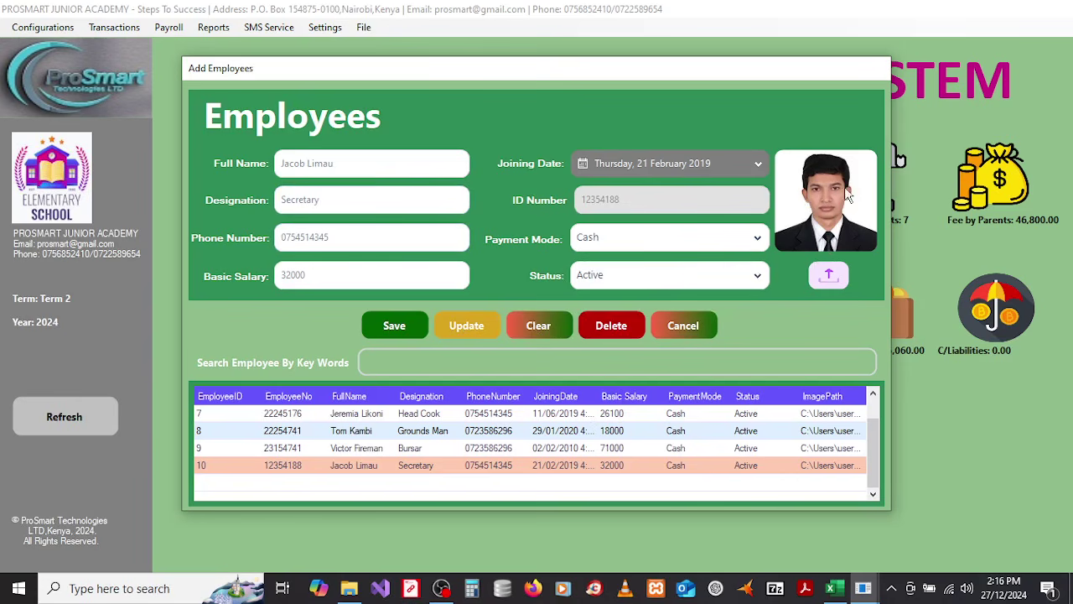
Step: Close the employee form and open Payroll > Add Deduction Types
left_click(675, 326)
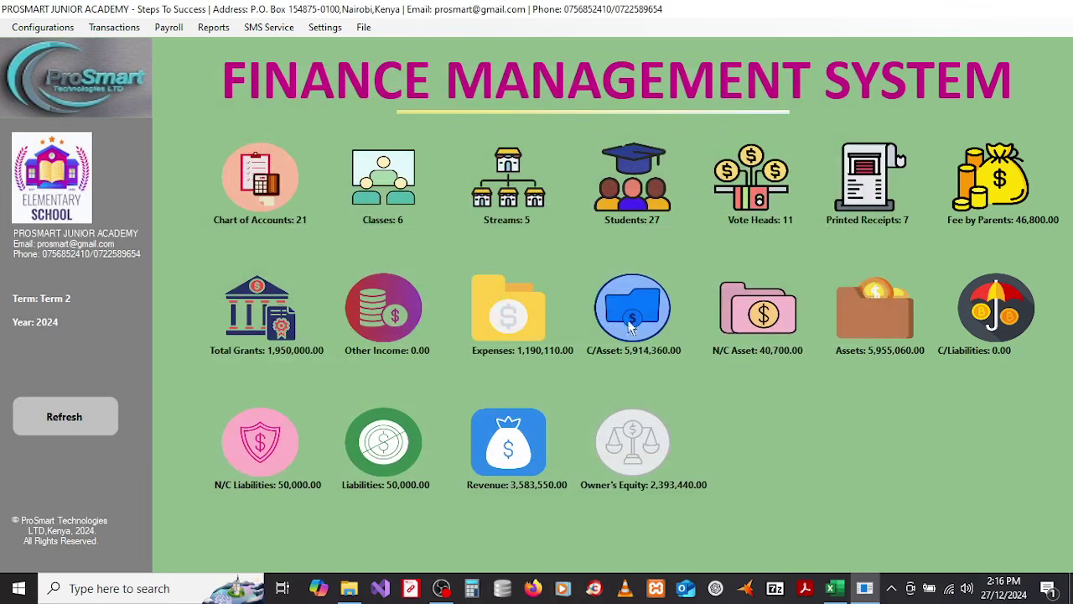
left_click(176, 28)
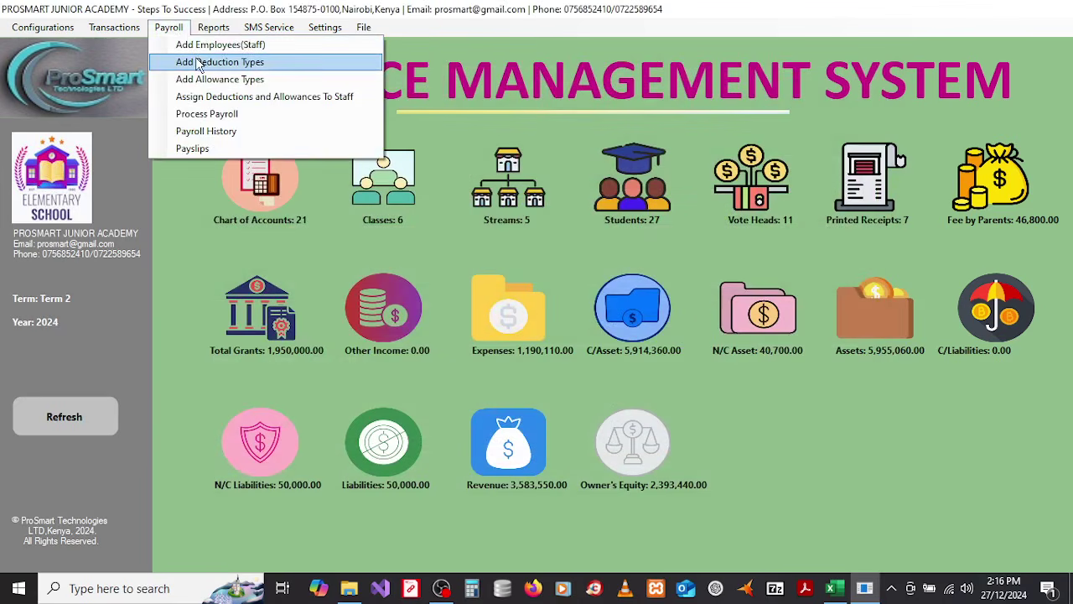
left_click(199, 63)
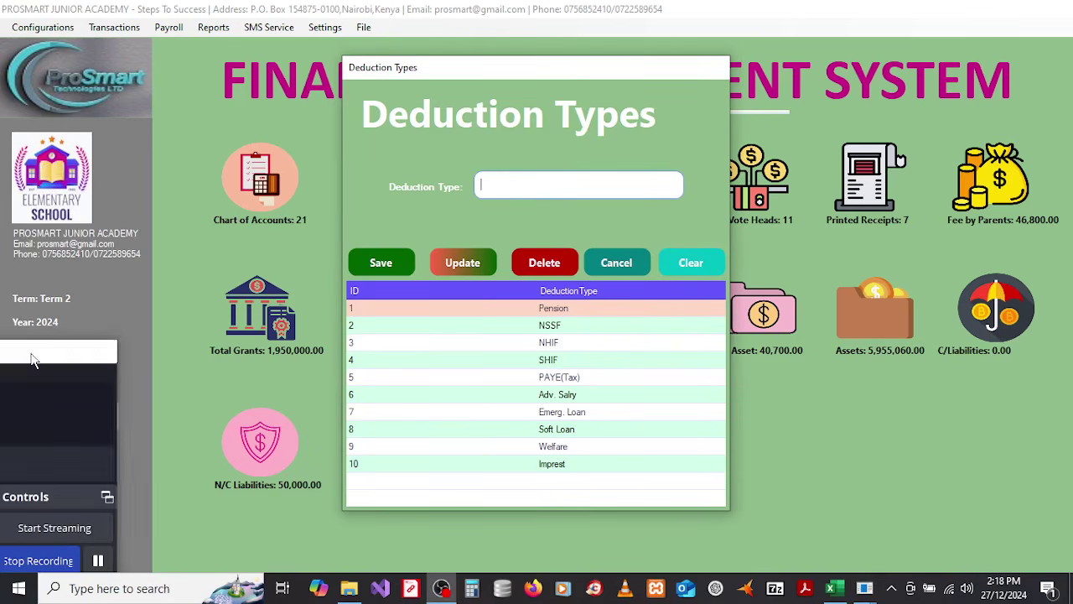
Step: Save Housing Levy as deduction type 12, then close the Deduction Types form
left_click(492, 234)
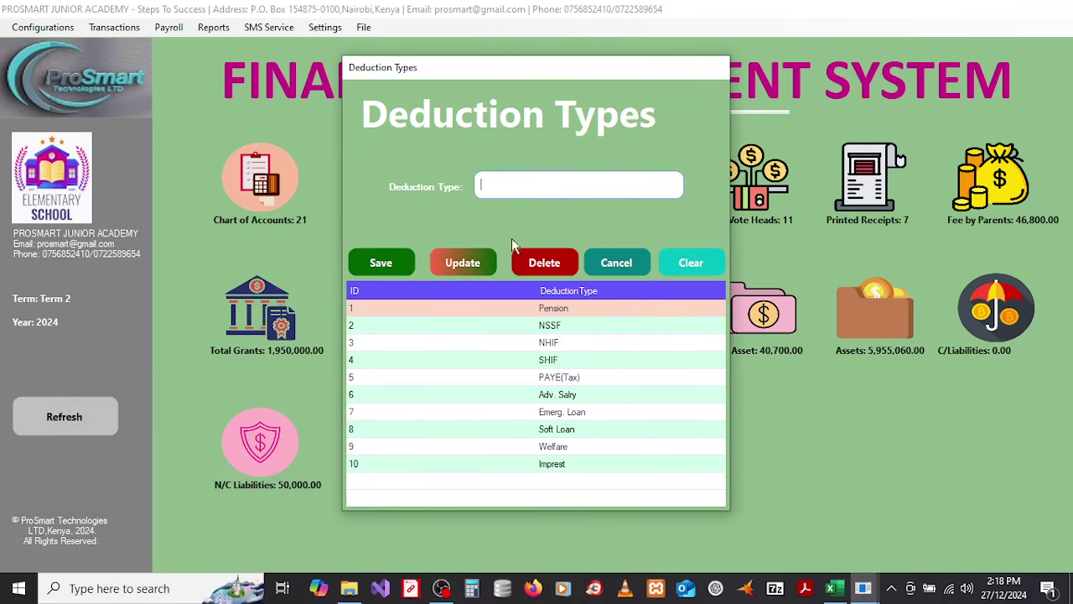
type("Housing Levy")
left_click(380, 264)
left_click(536, 390)
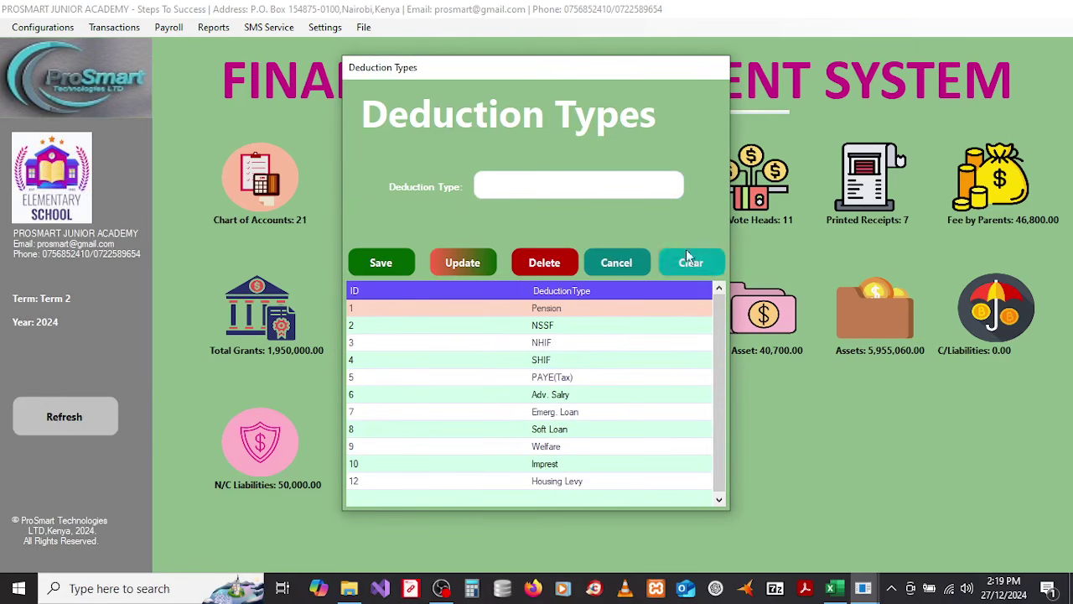
left_click(633, 261)
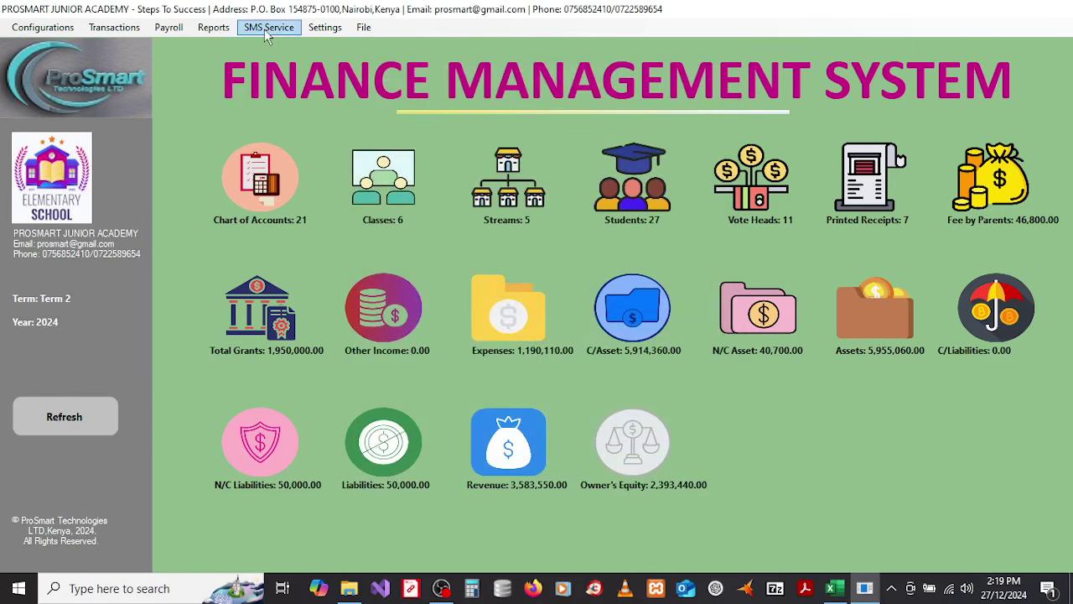
Step: Review the six allowance types, Commuter through Airtime, under Payroll > Add Allowance Types, then close it
left_click(212, 27)
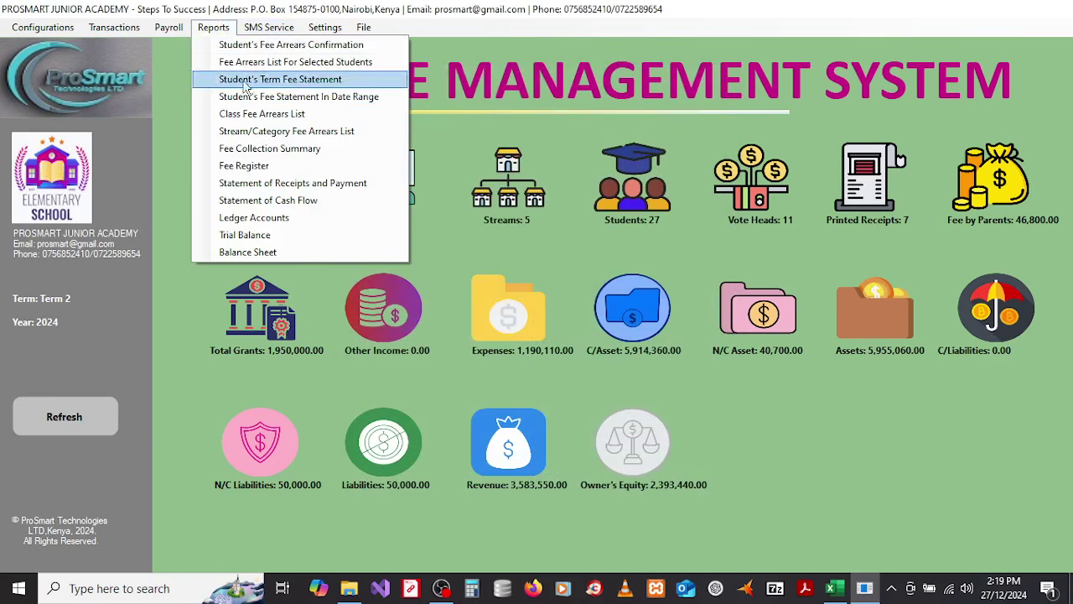
mouse_move(168, 26)
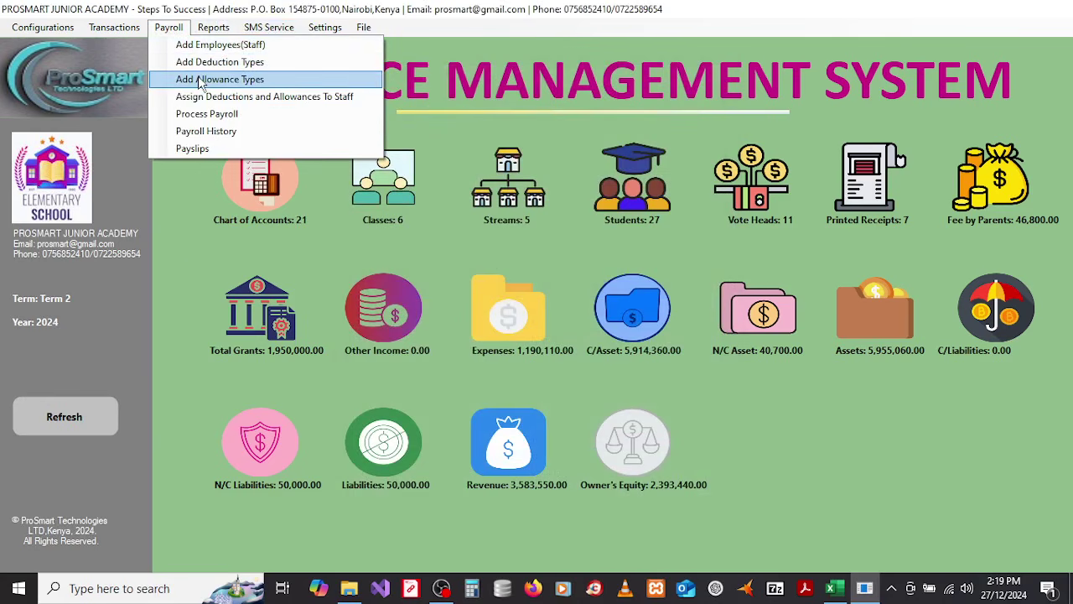
left_click(201, 79)
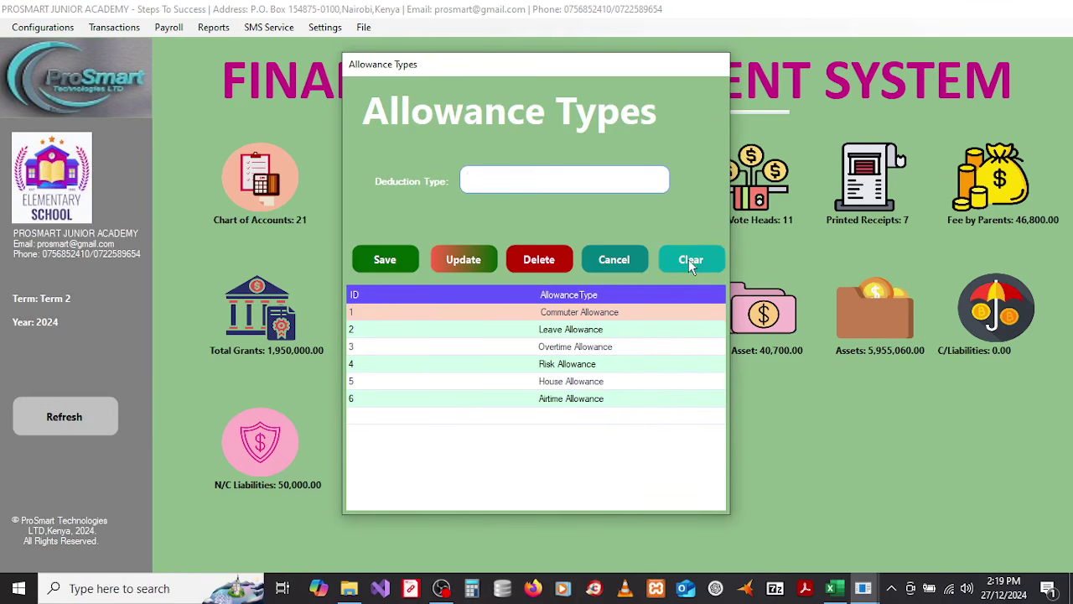
left_click(621, 261)
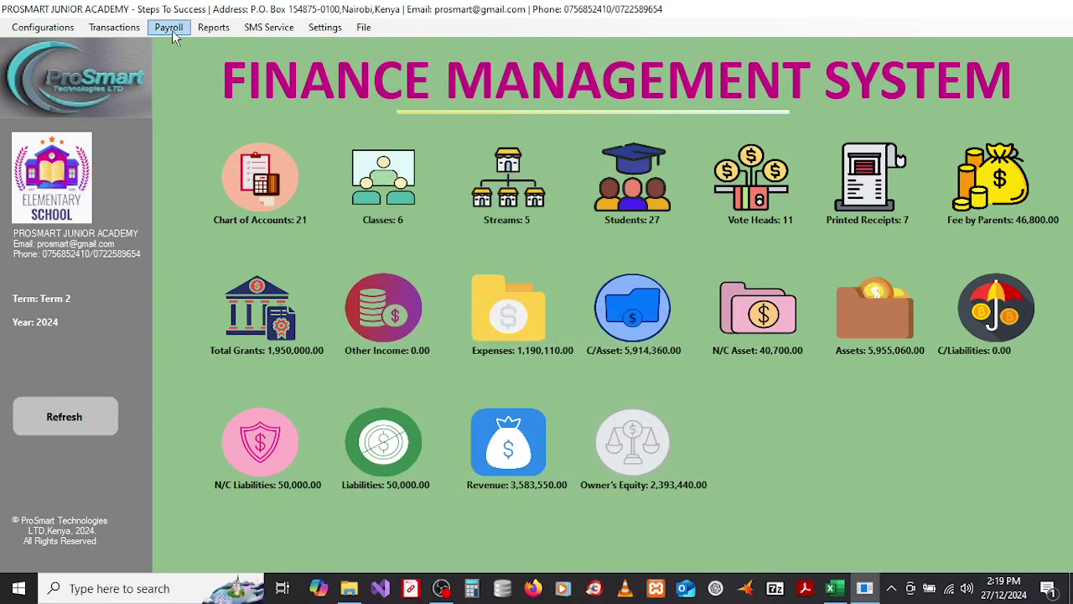
left_click(170, 29)
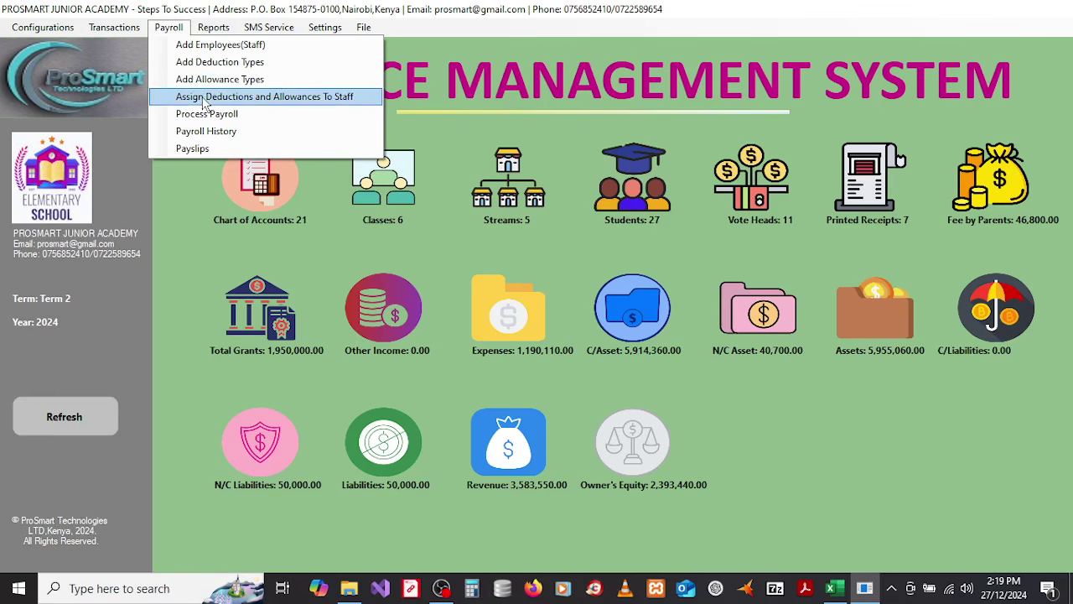
Step: Open Assign Deductions and Allowances To Staff and select the employee to adjust
left_click(204, 99)
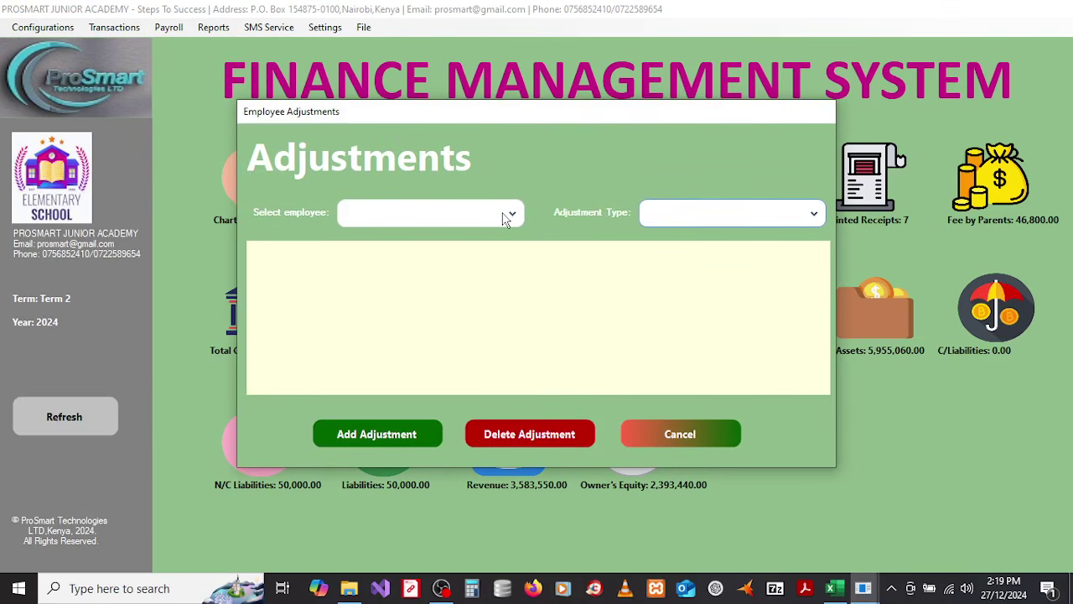
left_click(505, 217)
left_click(423, 245)
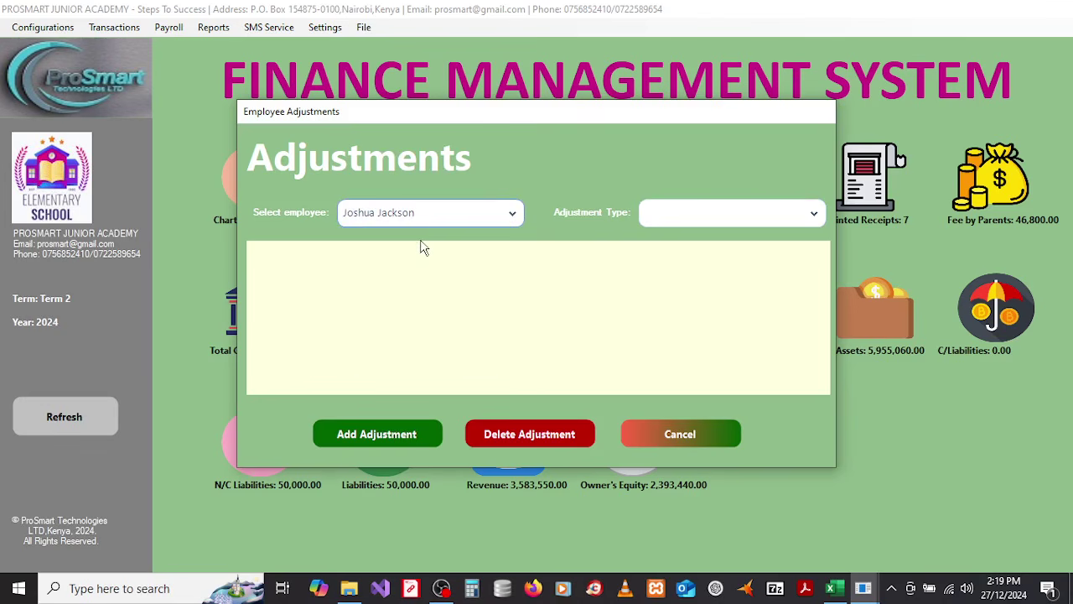
Step: Set Adjustment Type to Deduction, briefly checking Allowance, to list the eleven deductions
left_click(733, 222)
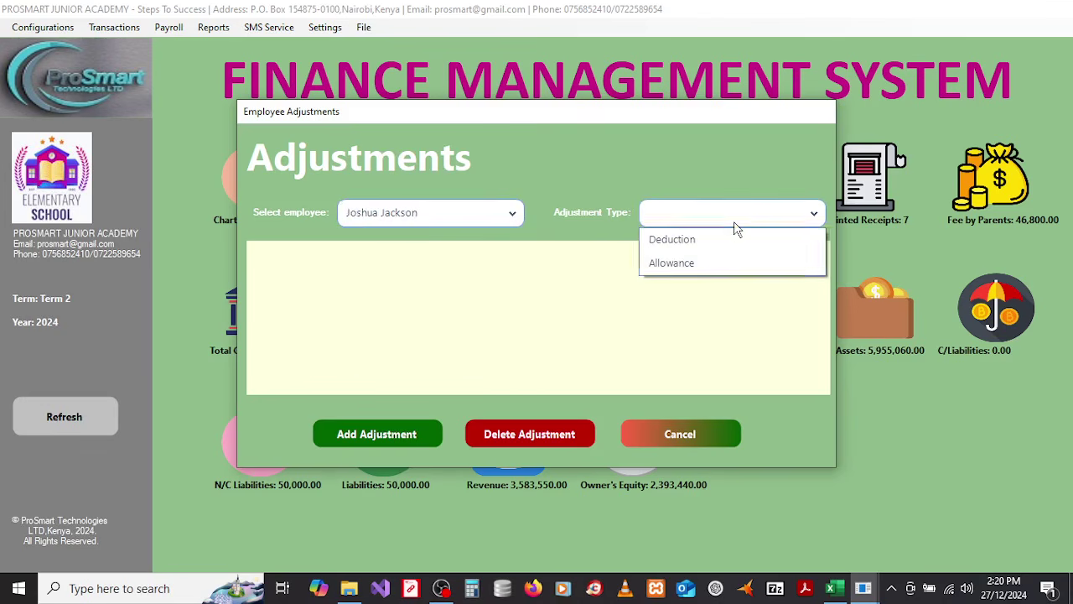
left_click(672, 243)
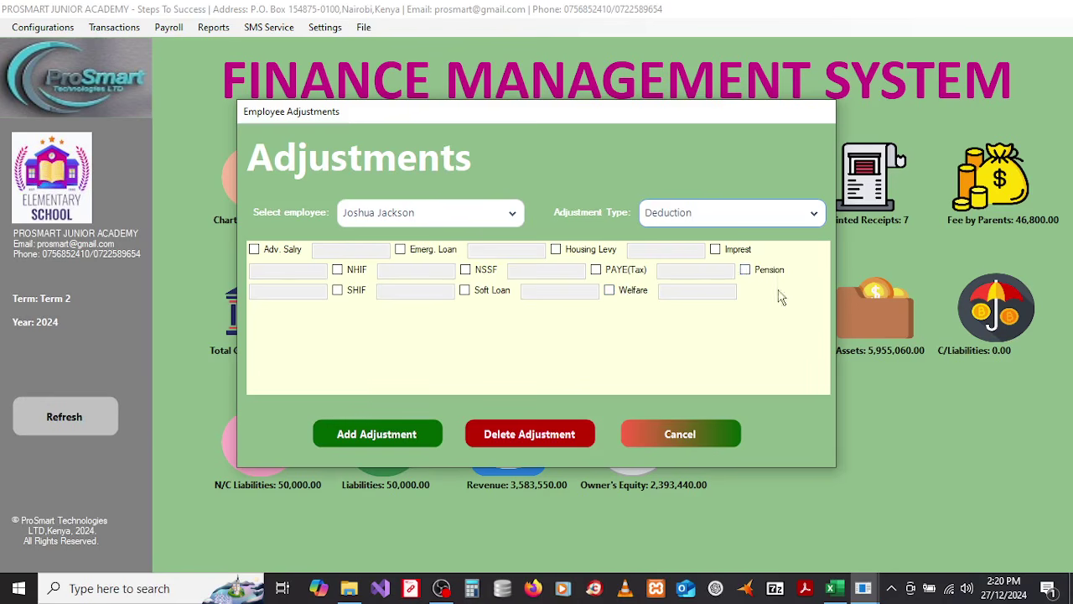
left_click(703, 219)
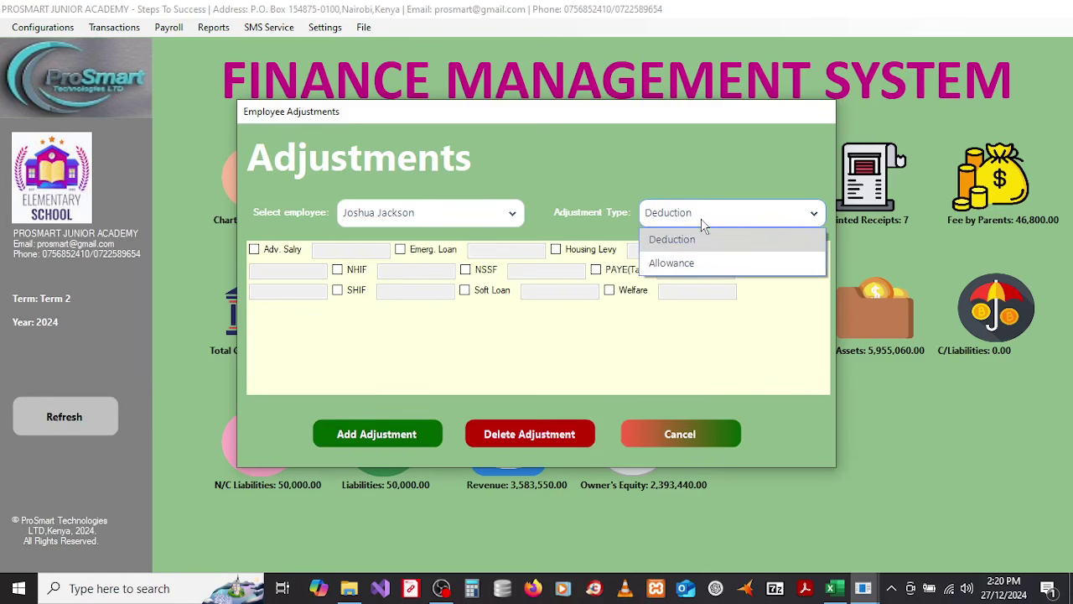
left_click(679, 265)
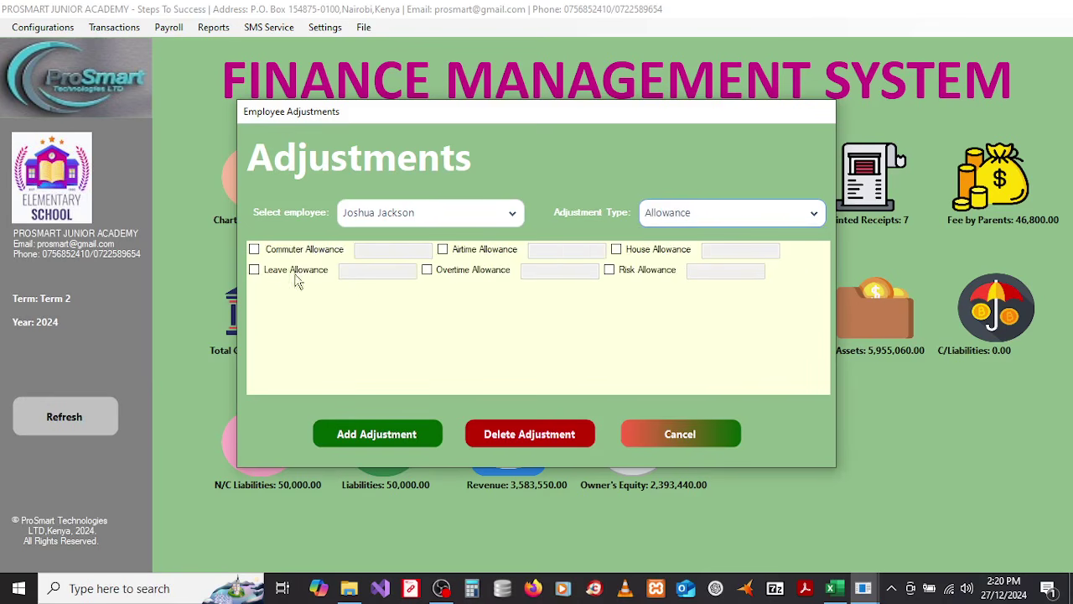
left_click(687, 218)
left_click(679, 236)
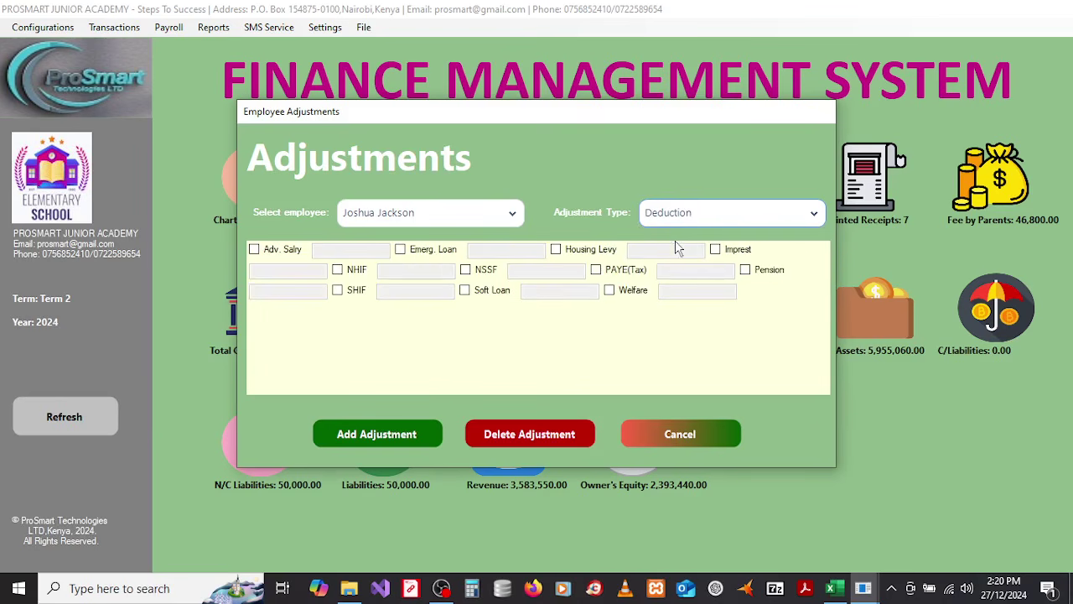
Step: Add deductions Emerg. Loan 1400 and NSSF 500, leaving NHIF unticked
left_click(402, 253)
type("1400")
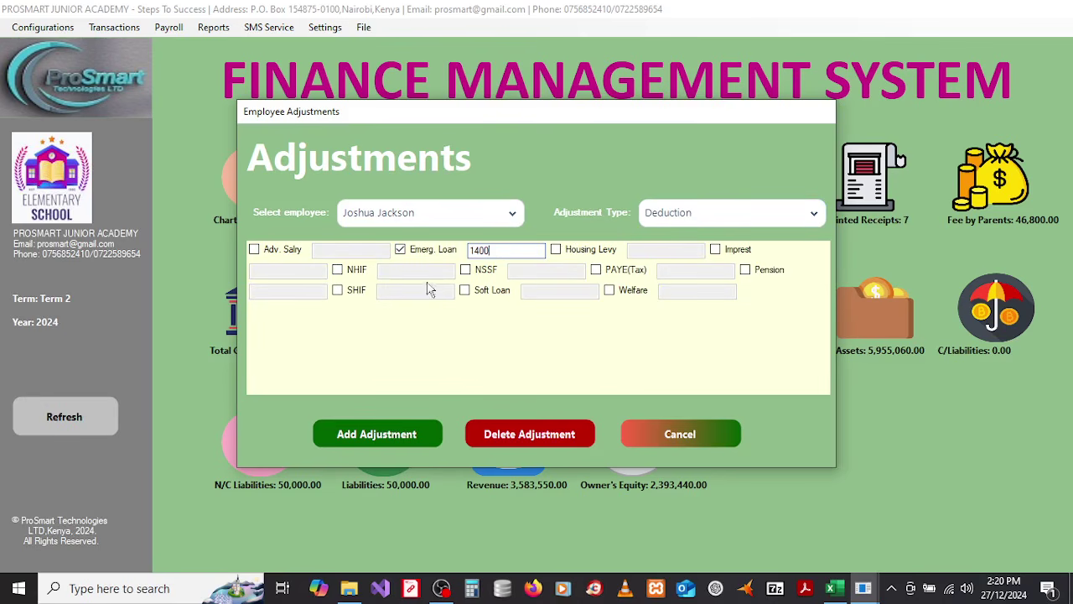
left_click(338, 271)
left_click(338, 270)
left_click(466, 272)
left_click(514, 270)
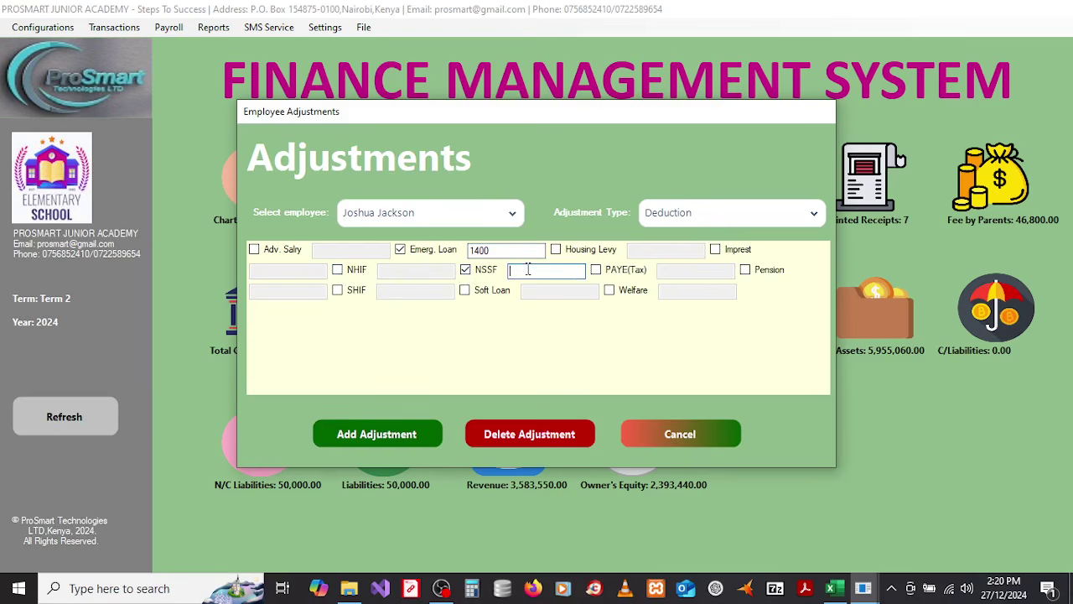
type("500")
Step: Add SHIF 300 and tick Soft Loan, starting to enter its amount
left_click(337, 290)
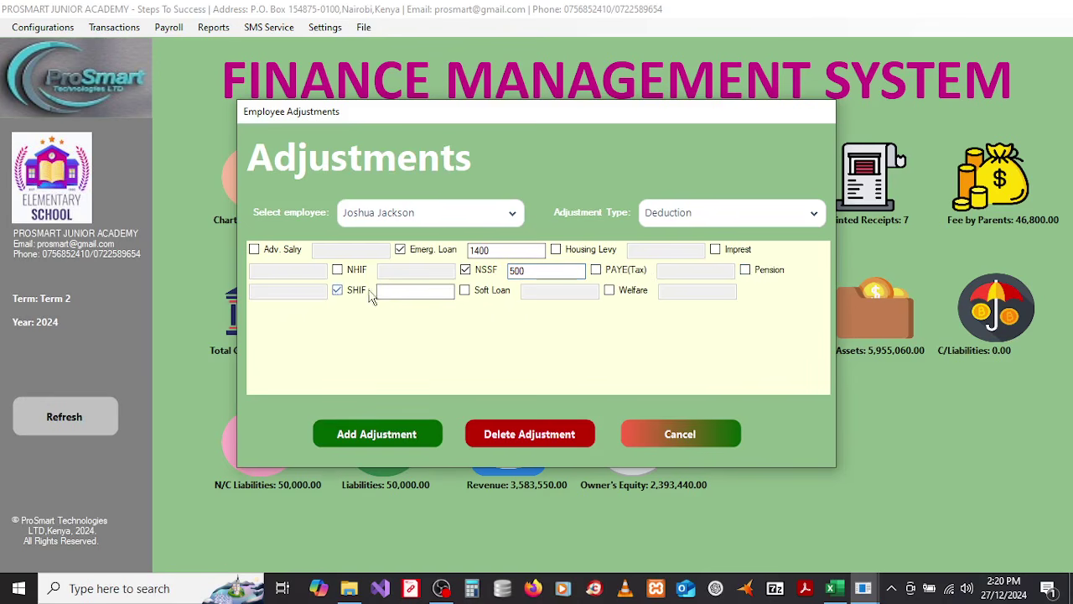
left_click(389, 289)
type("300")
left_click(465, 291)
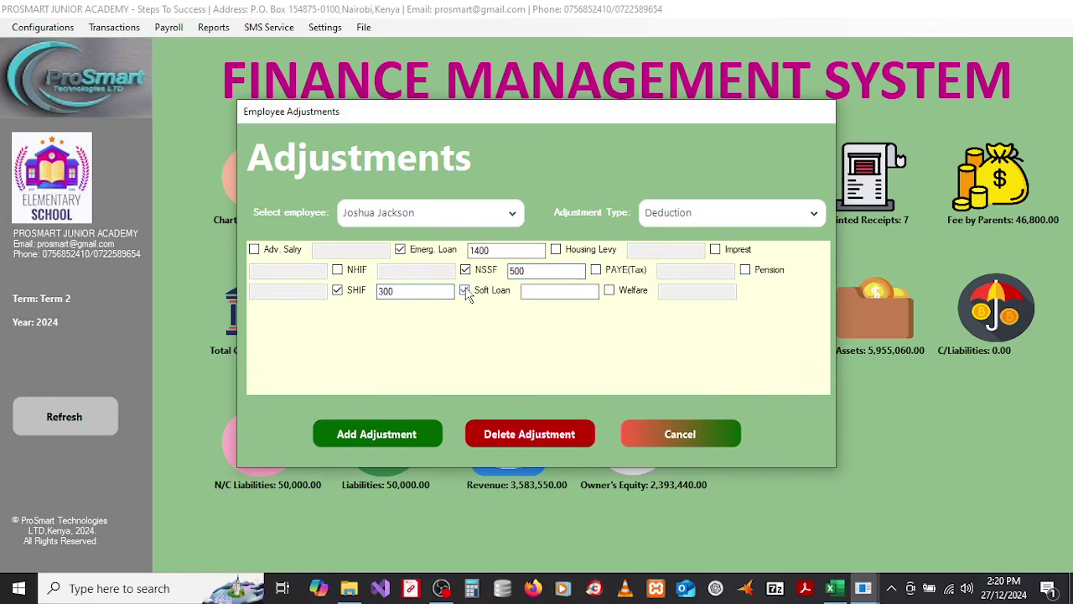
left_click(535, 290)
type("600")
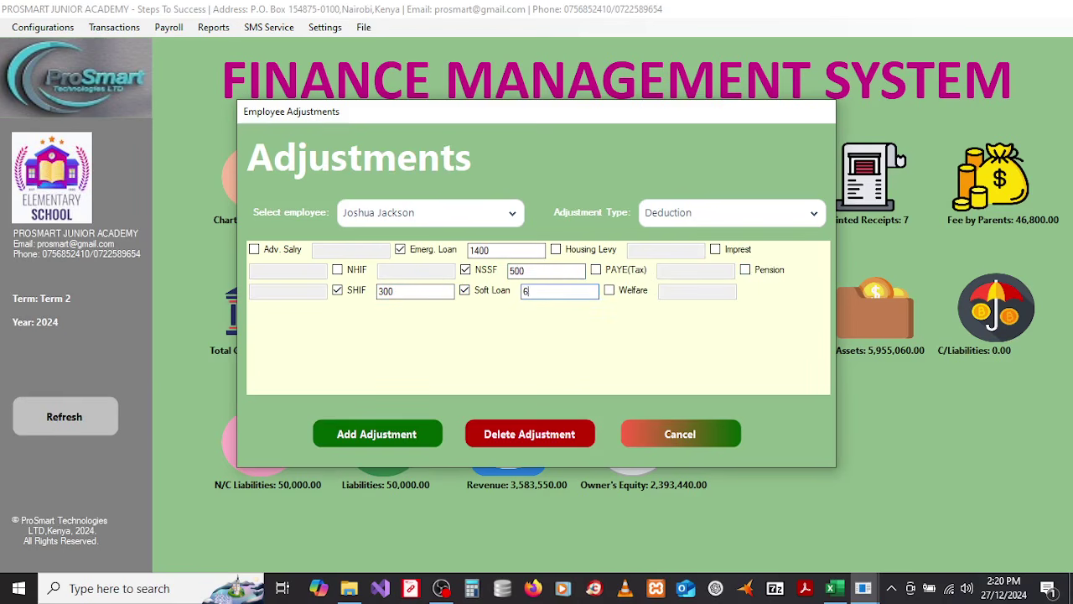
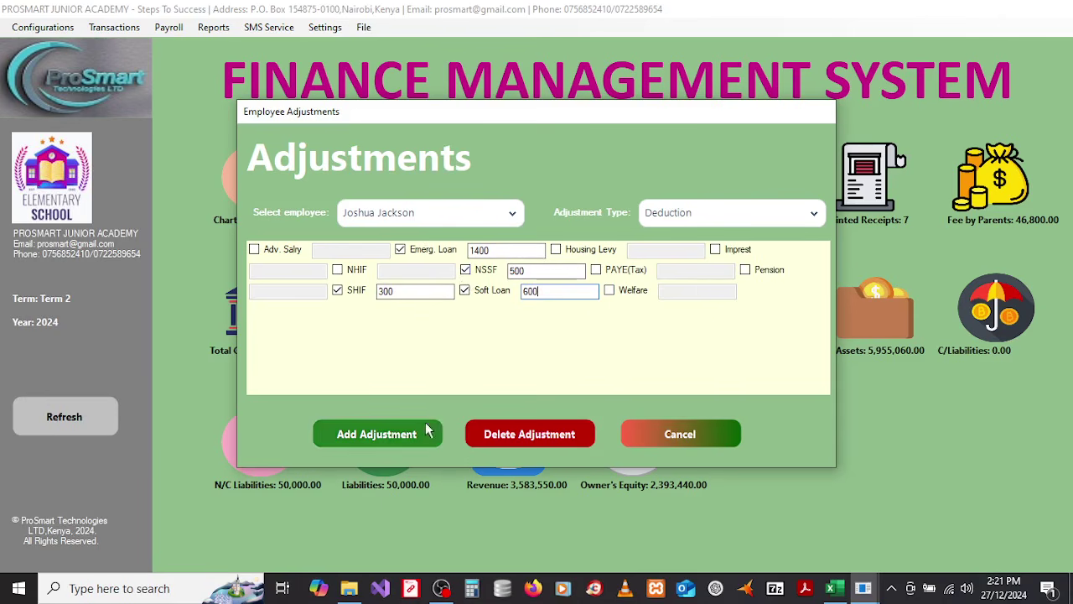
Step: Try adding the first employee's deductions, dismiss the Duplicate Entry warning, and open the employee list
left_click(379, 436)
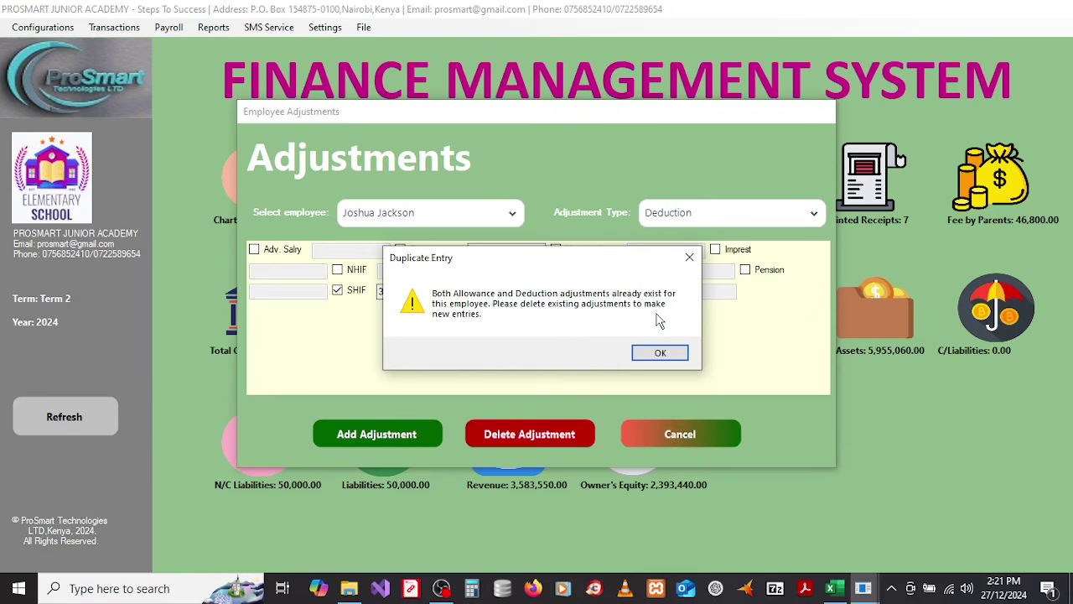
left_click(661, 355)
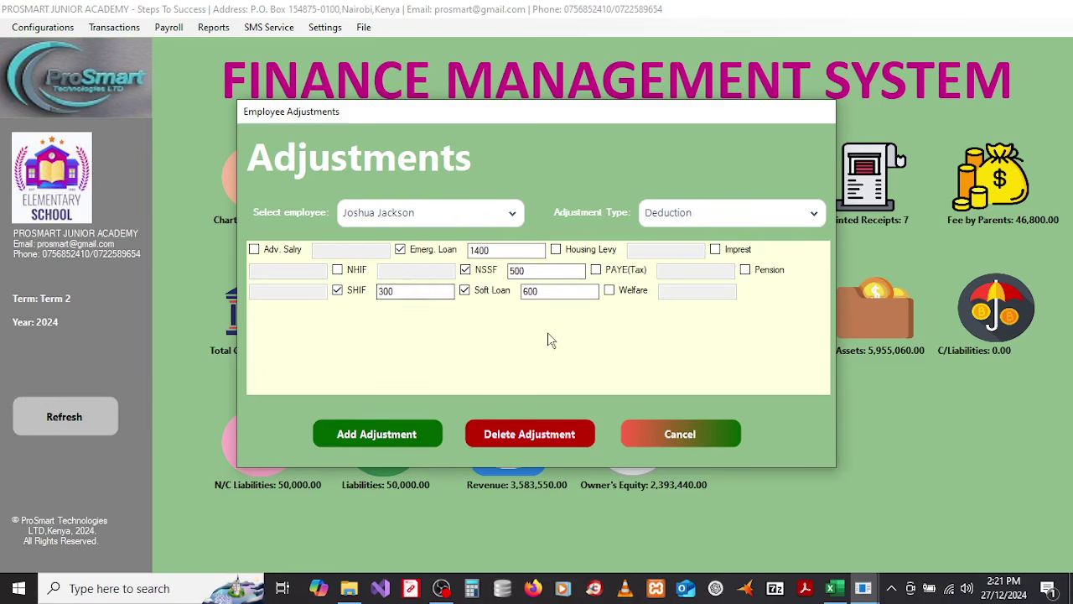
left_click(436, 213)
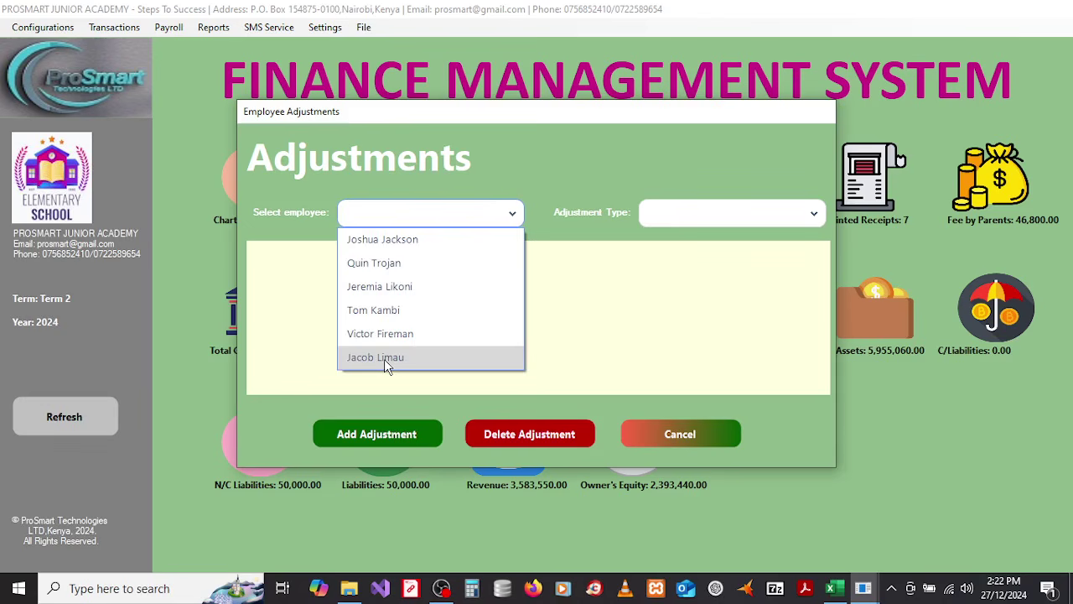
Step: Select the last-listed employee and set Adjustment Type to Deduction
left_click(384, 359)
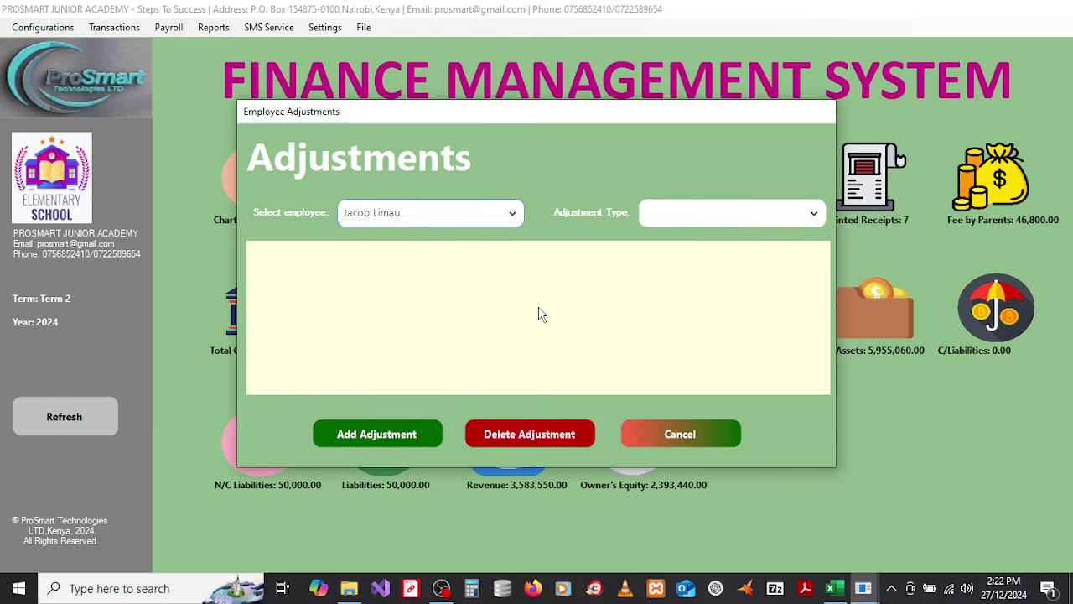
left_click(716, 228)
left_click(686, 241)
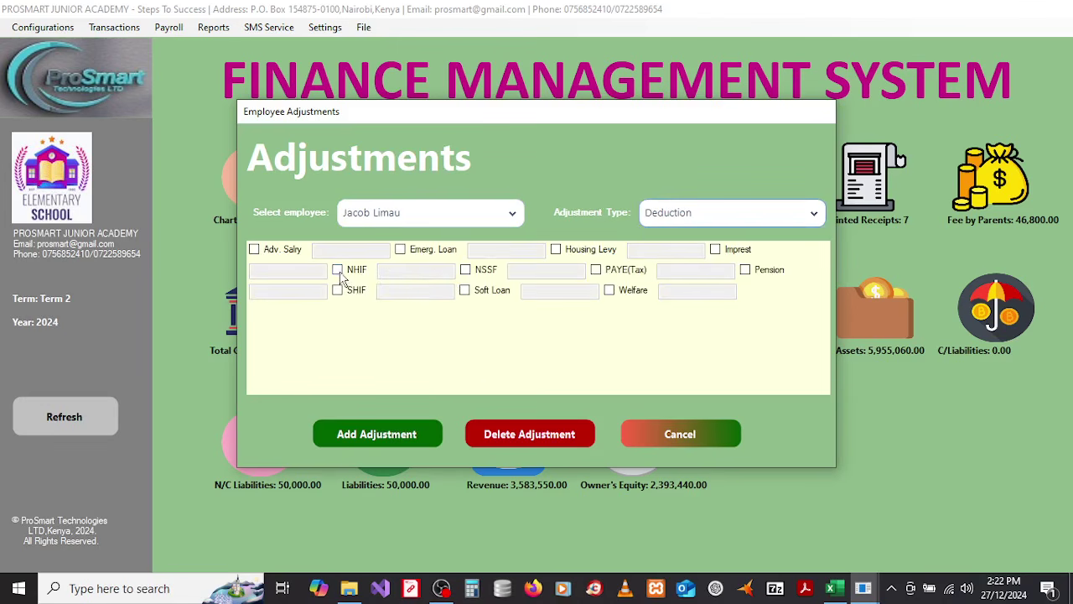
Step: Save NSSF 500 and SHIF 300 deductions, then switch Adjustment Type to Allowance
left_click(466, 270)
left_click(511, 270)
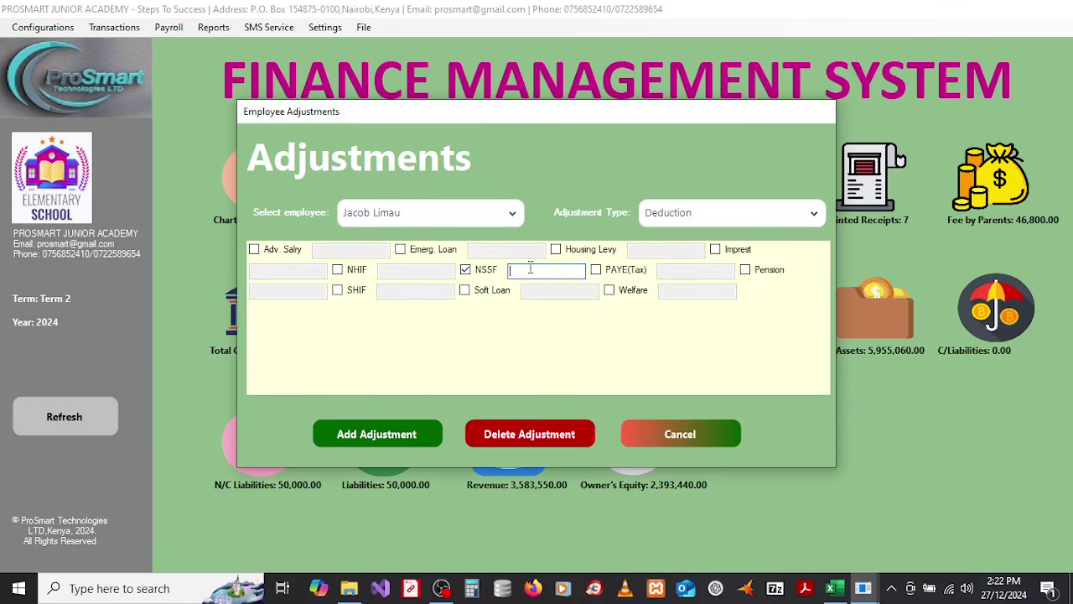
type("500")
left_click(337, 290)
left_click(391, 290)
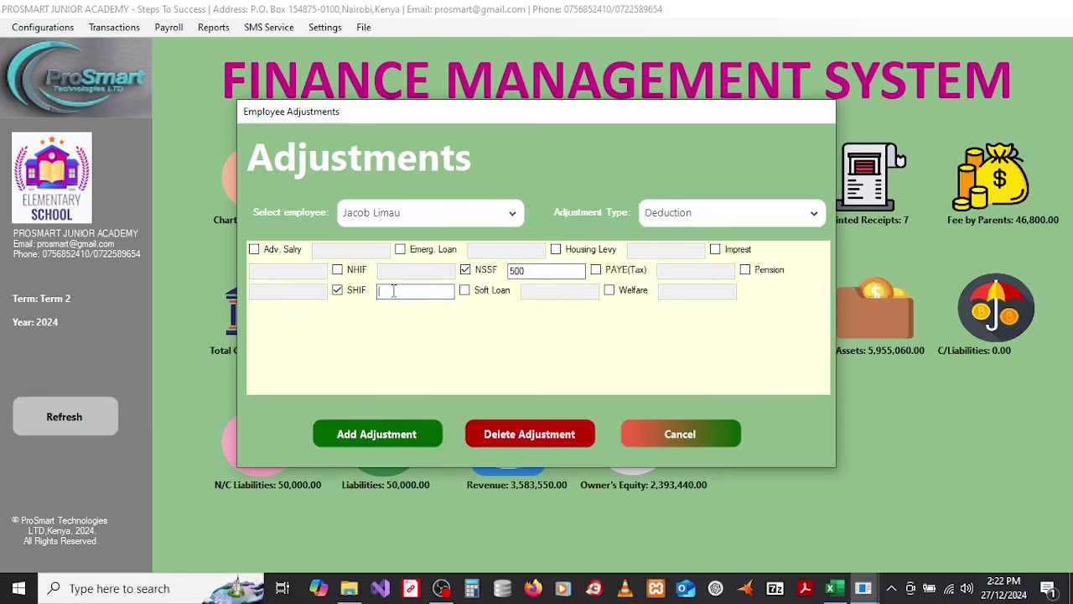
type("300")
left_click(373, 442)
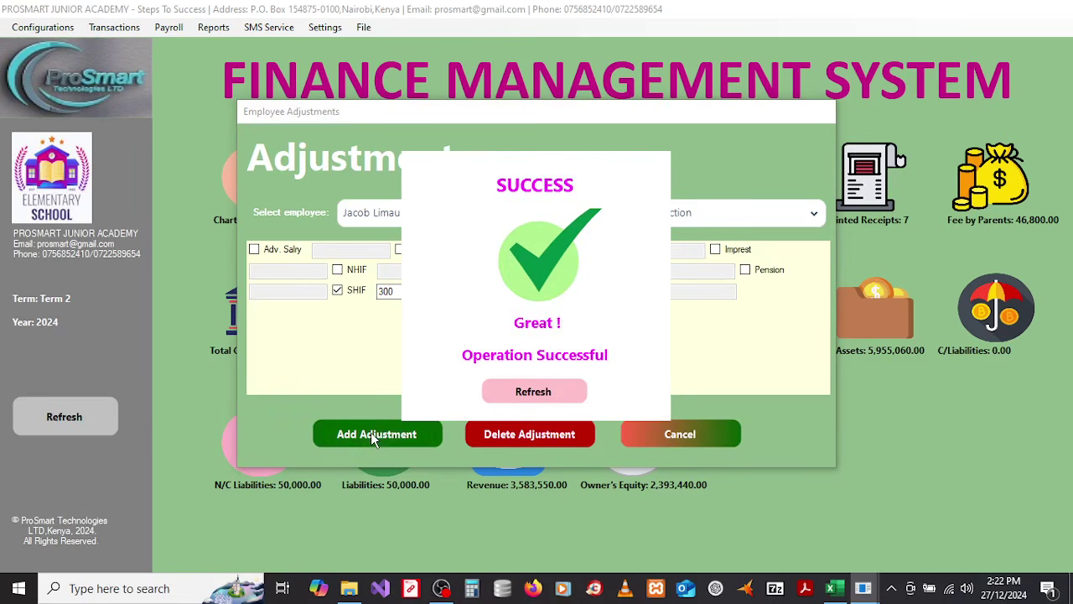
left_click(532, 394)
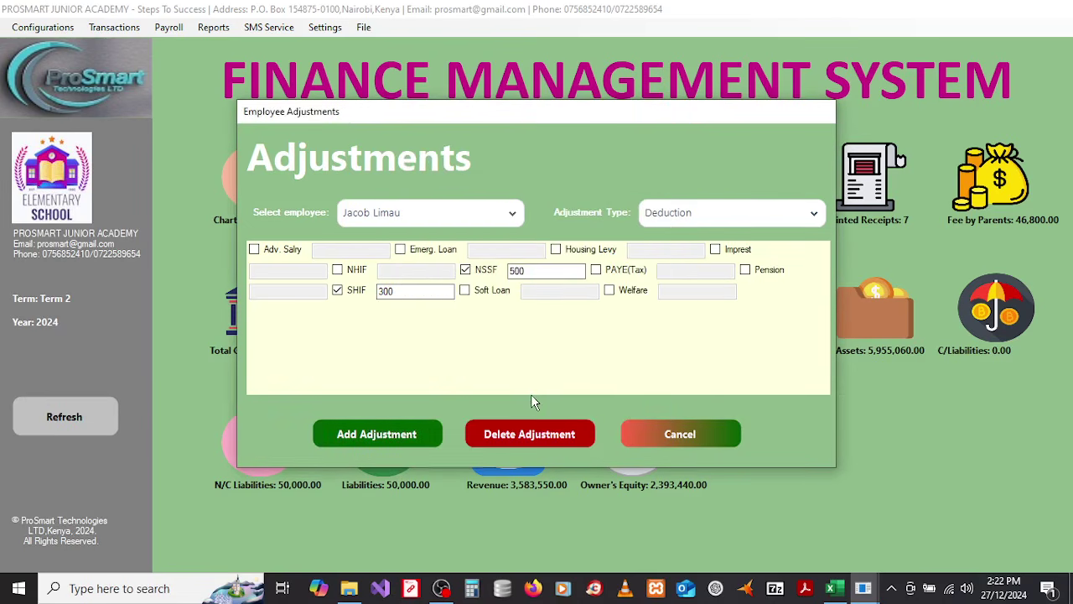
left_click(707, 222)
left_click(692, 264)
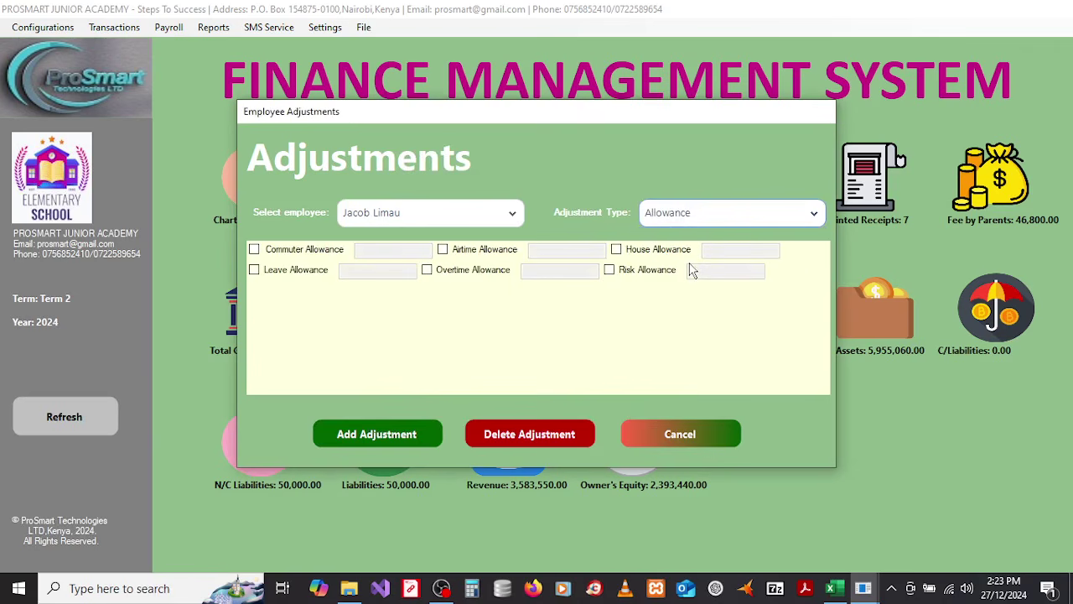
Step: Save a 1000 Leave Allowance for the employee and close the Adjustments window
left_click(255, 270)
left_click(347, 271)
type("10")
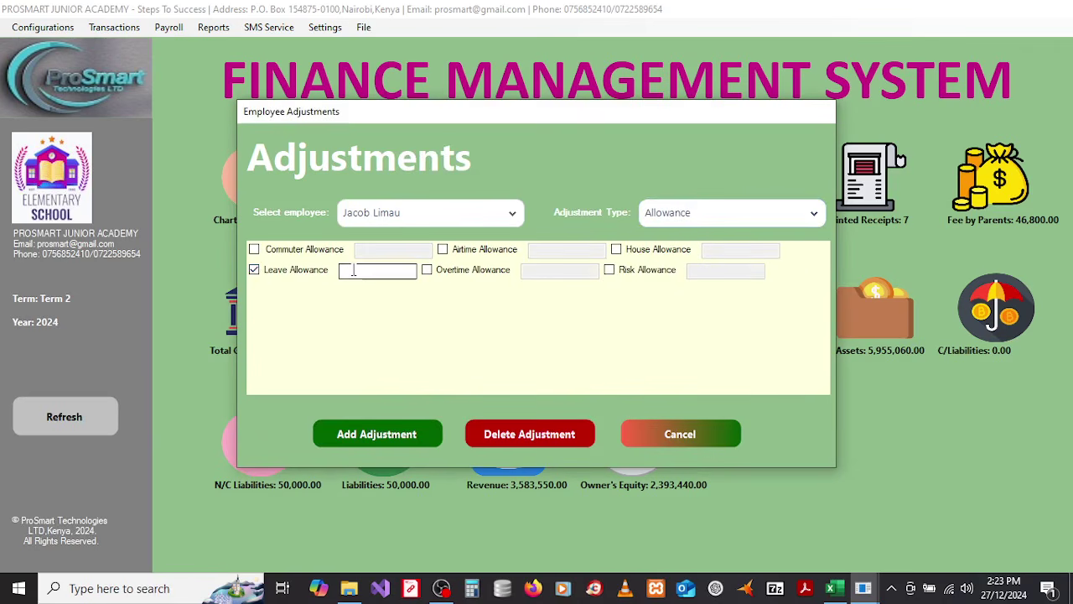
type("00")
left_click(380, 435)
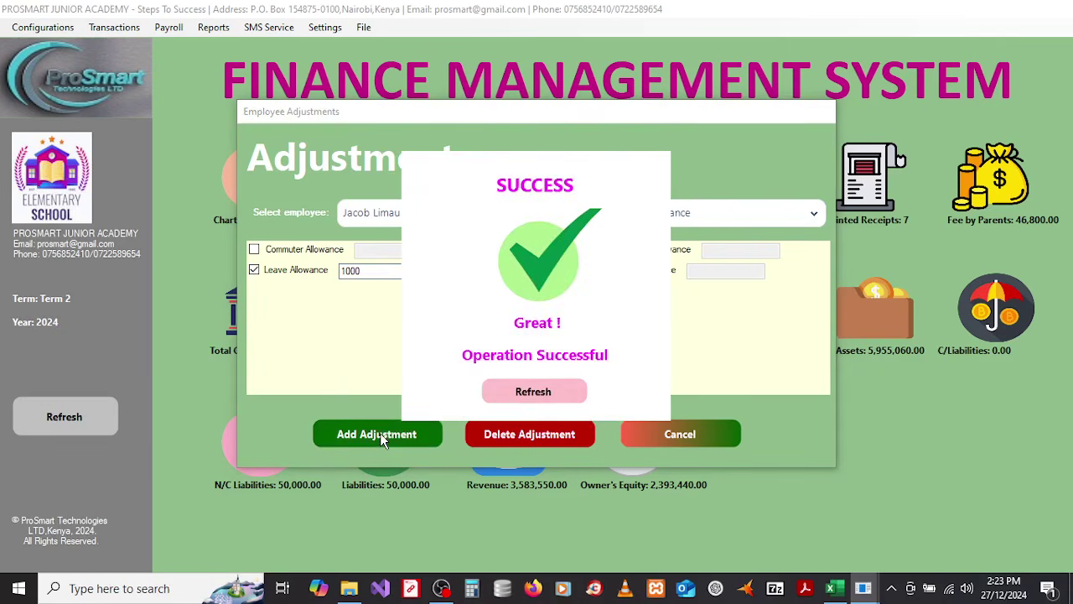
left_click(537, 391)
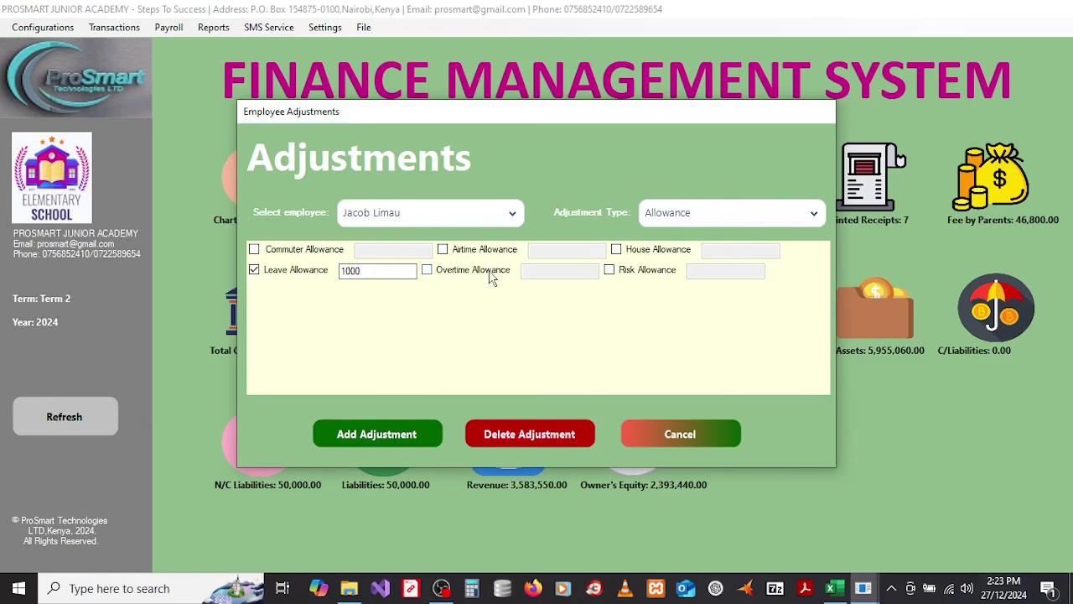
left_click(648, 436)
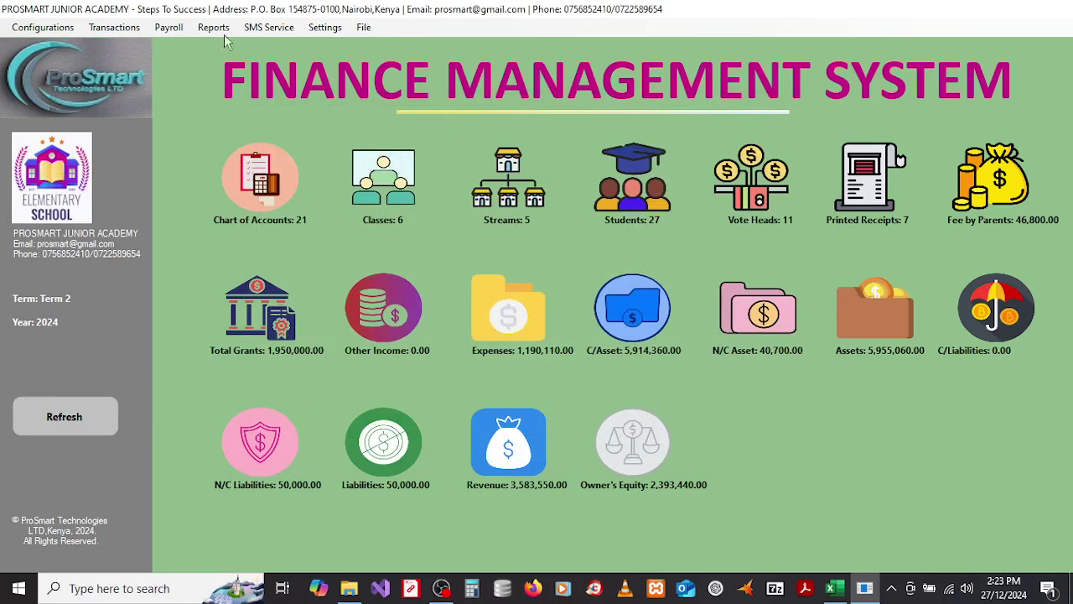
Step: Open Process Payroll, choose April, and load the six employees for April 2024
left_click(172, 27)
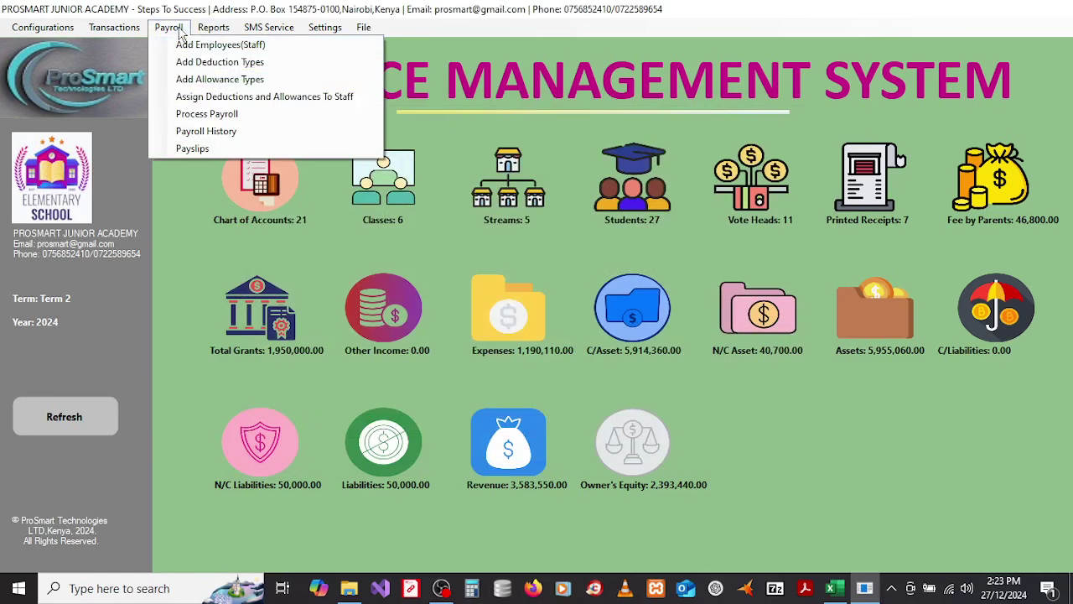
left_click(185, 120)
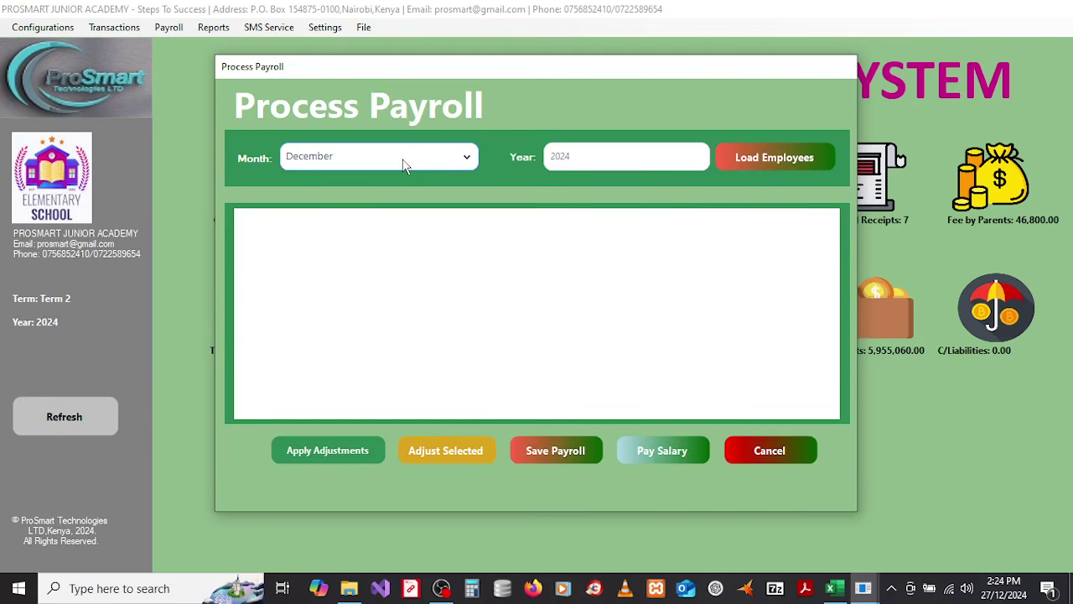
left_click(404, 165)
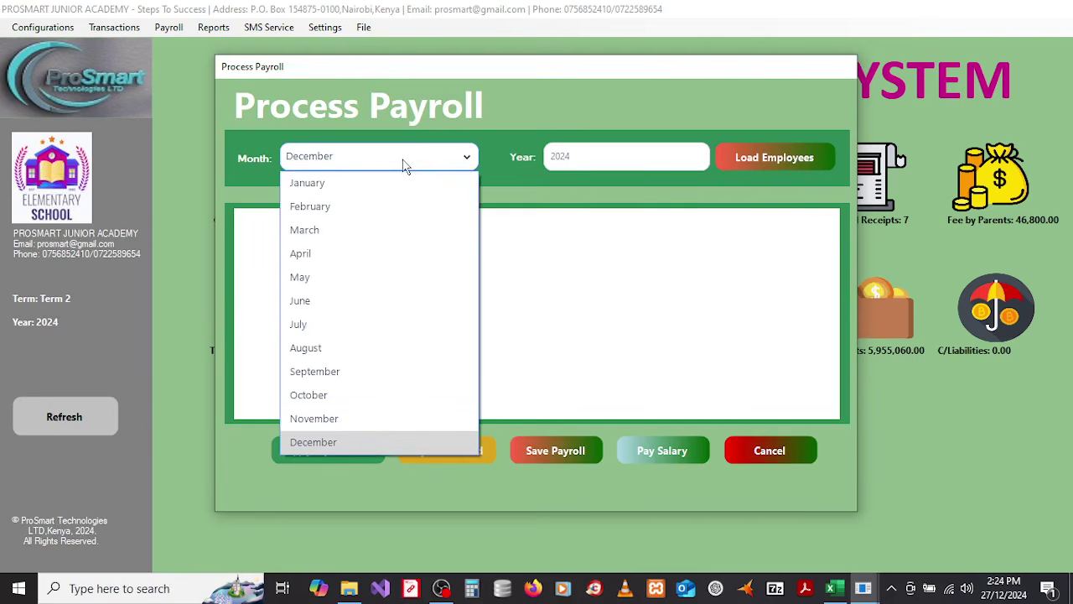
left_click(323, 251)
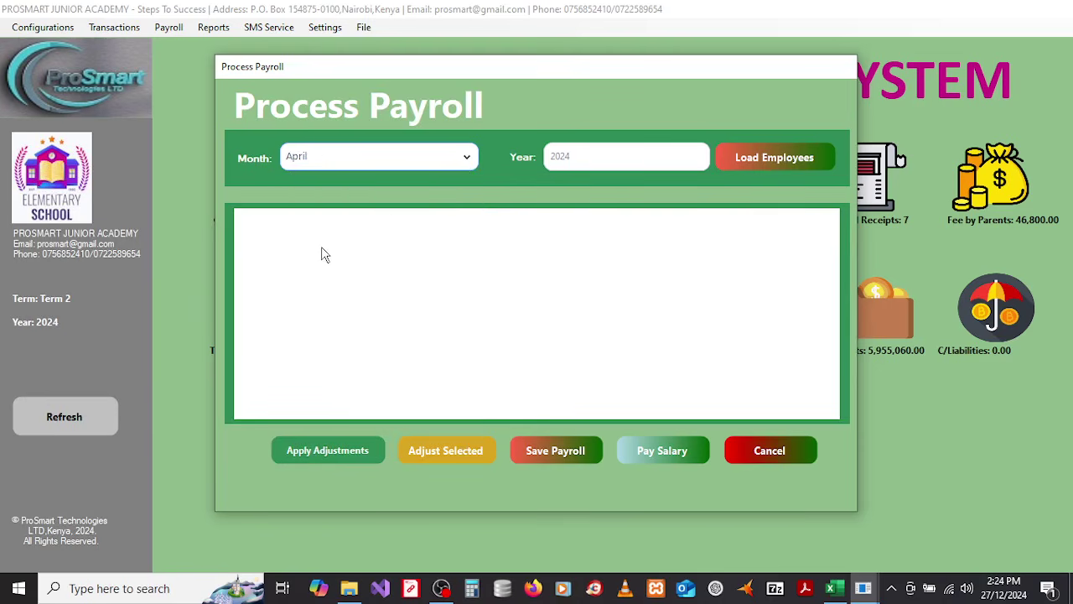
left_click(747, 161)
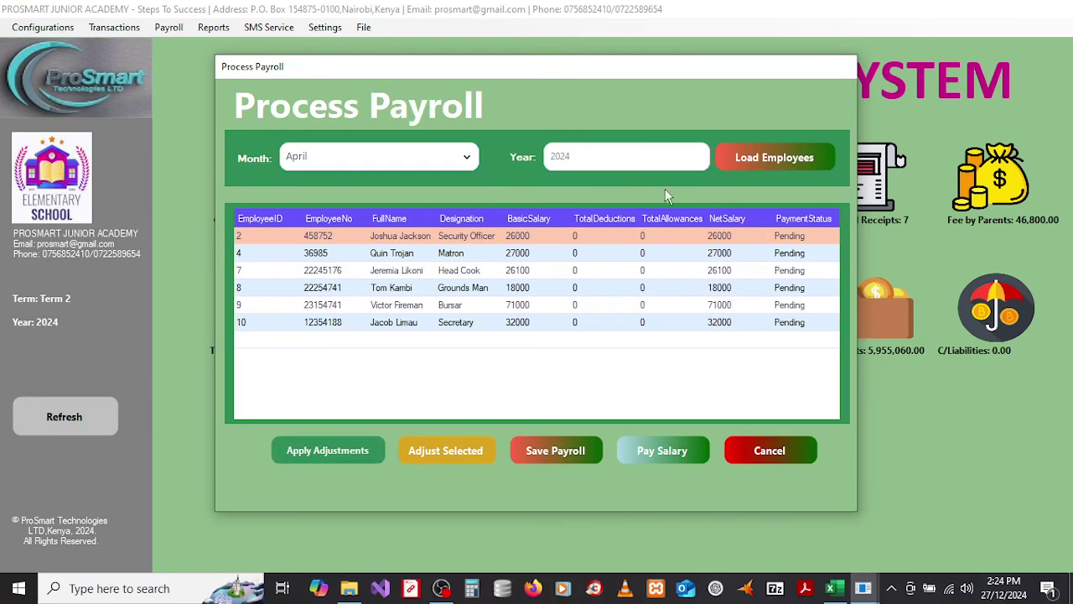
Step: Apply staff adjustments, save the April payroll, and open Approve Payroll via Pay Salary
left_click(323, 451)
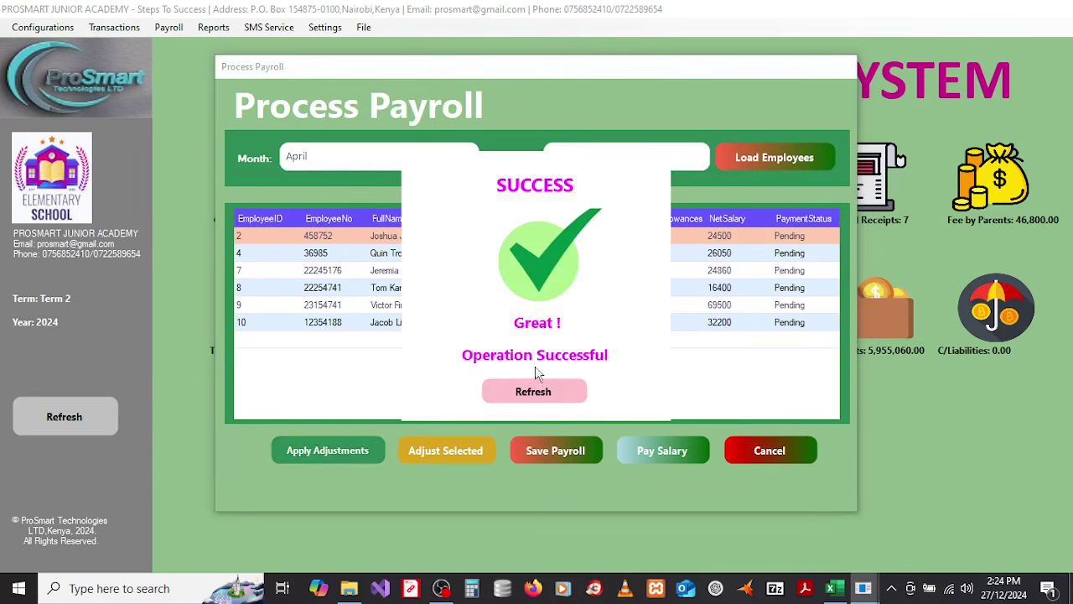
left_click(520, 390)
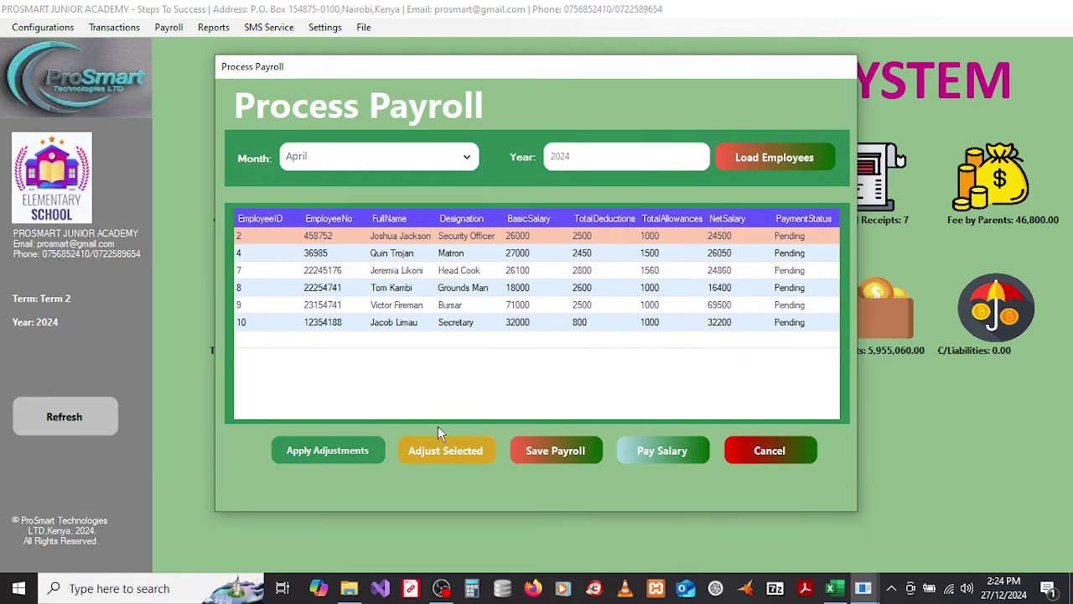
left_click(550, 452)
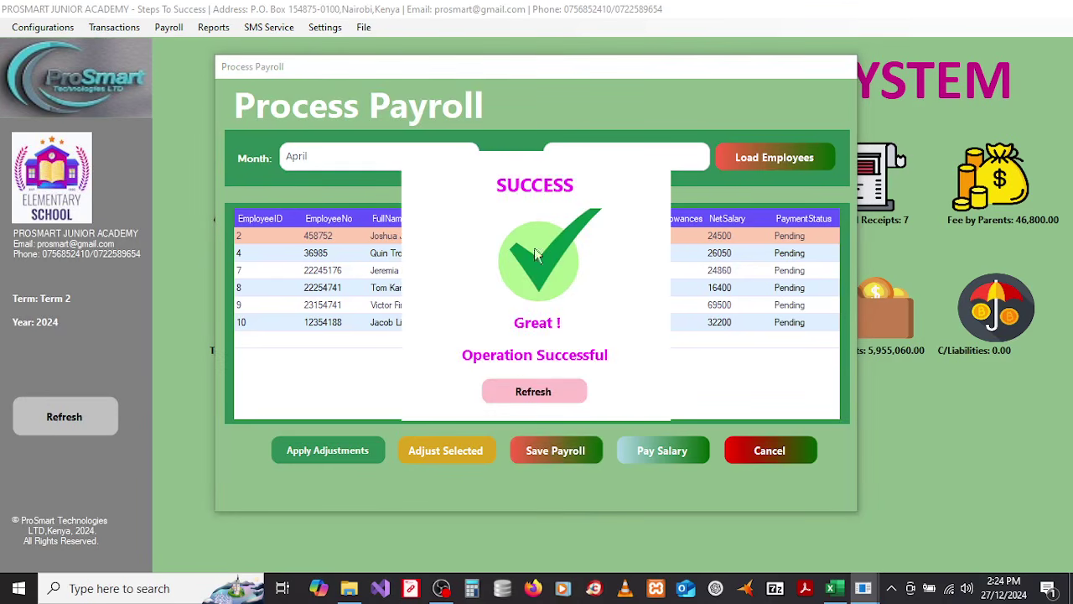
left_click(522, 385)
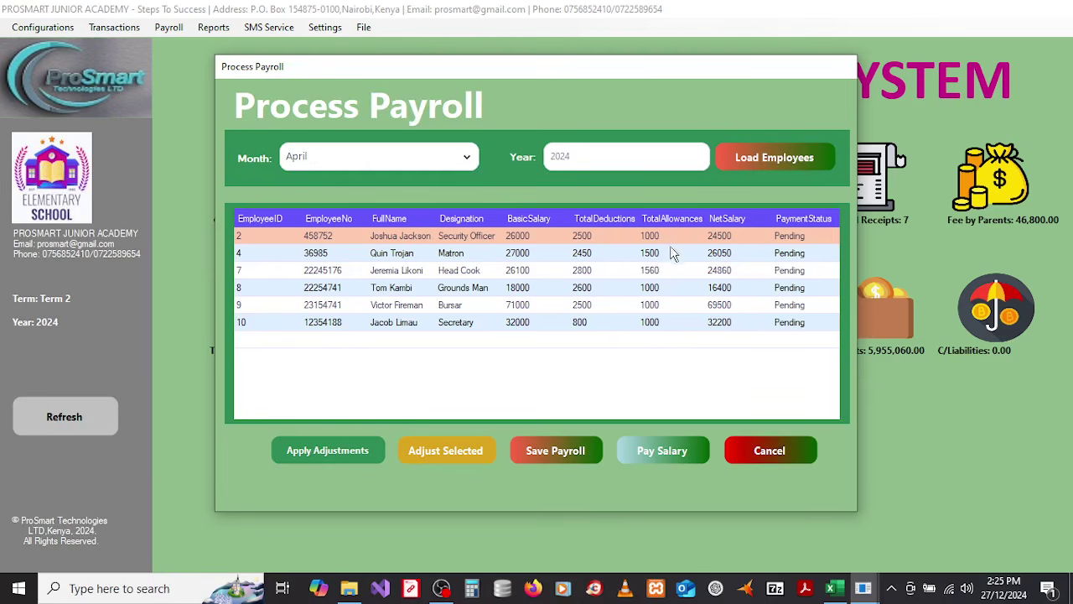
left_click(659, 448)
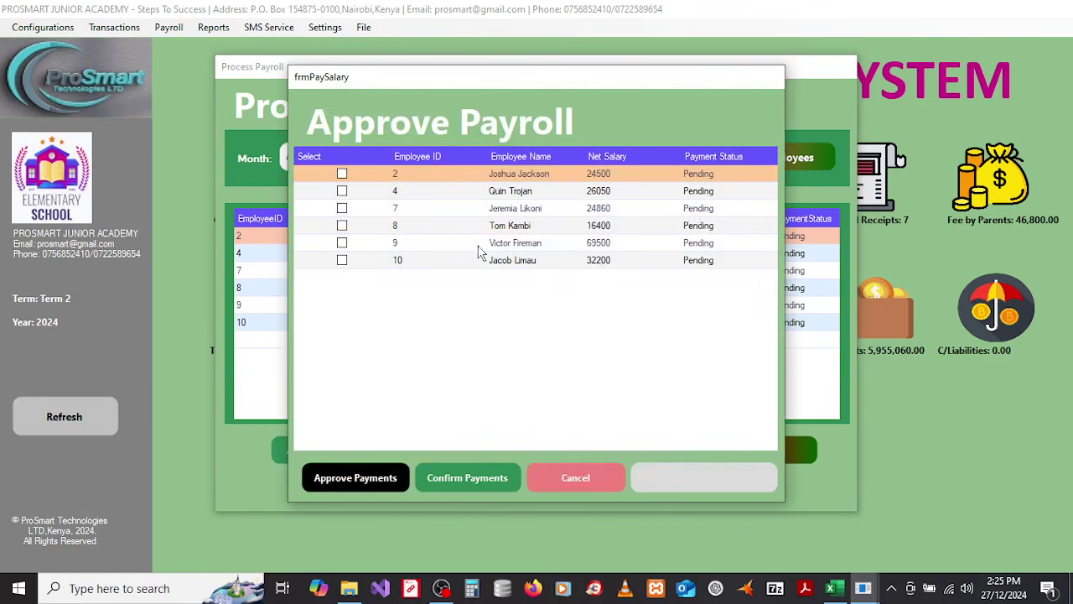
Step: Tick and untick individual employee rows in the Approve Payroll list
left_click(343, 176)
left_click(343, 210)
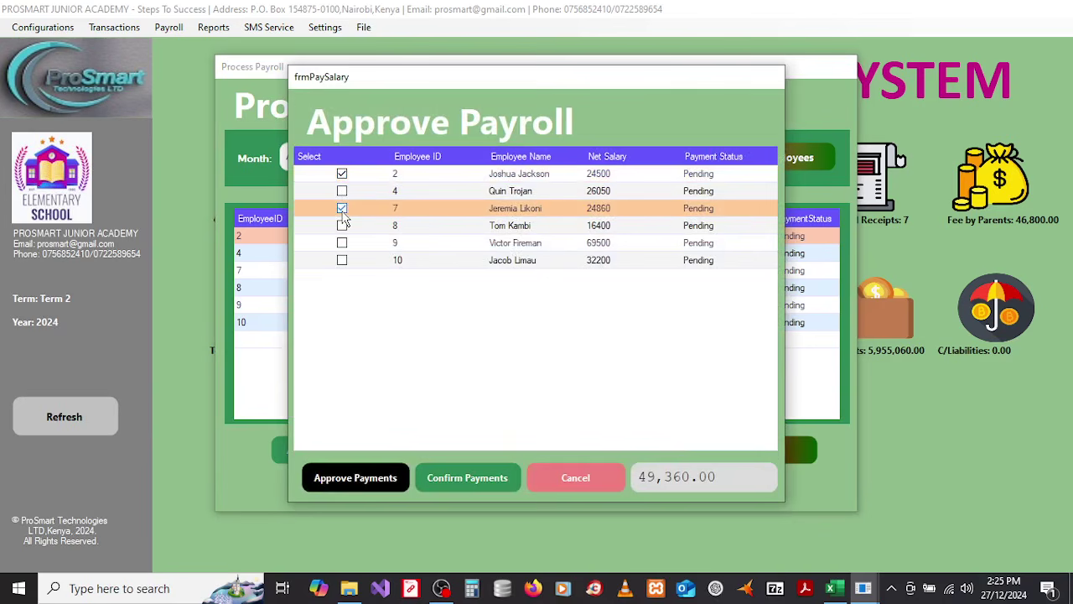
left_click(342, 244)
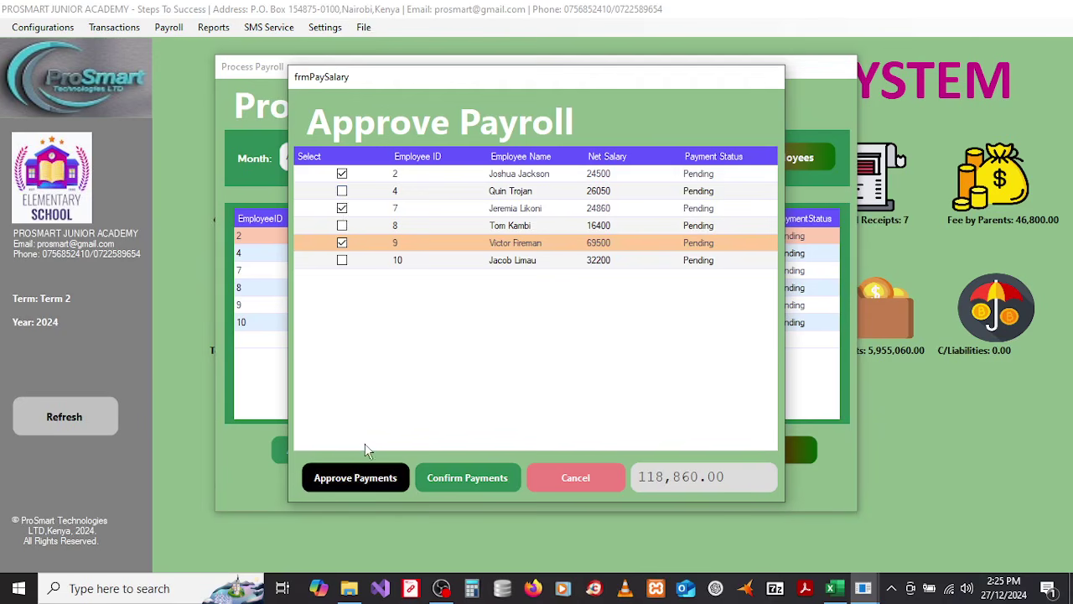
left_click(347, 481)
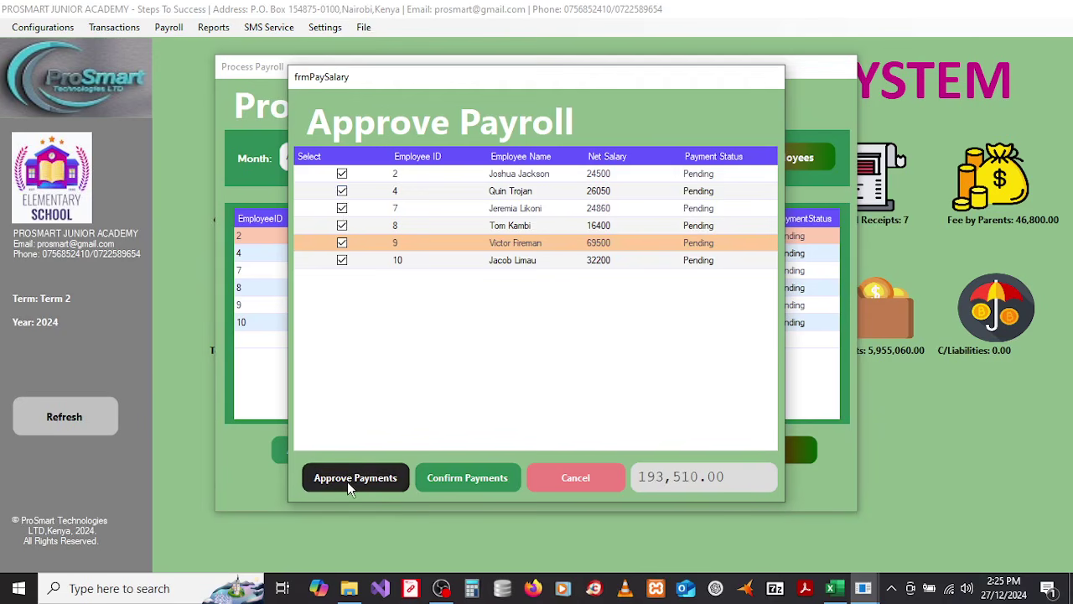
left_click(342, 174)
left_click(342, 191)
left_click(342, 191)
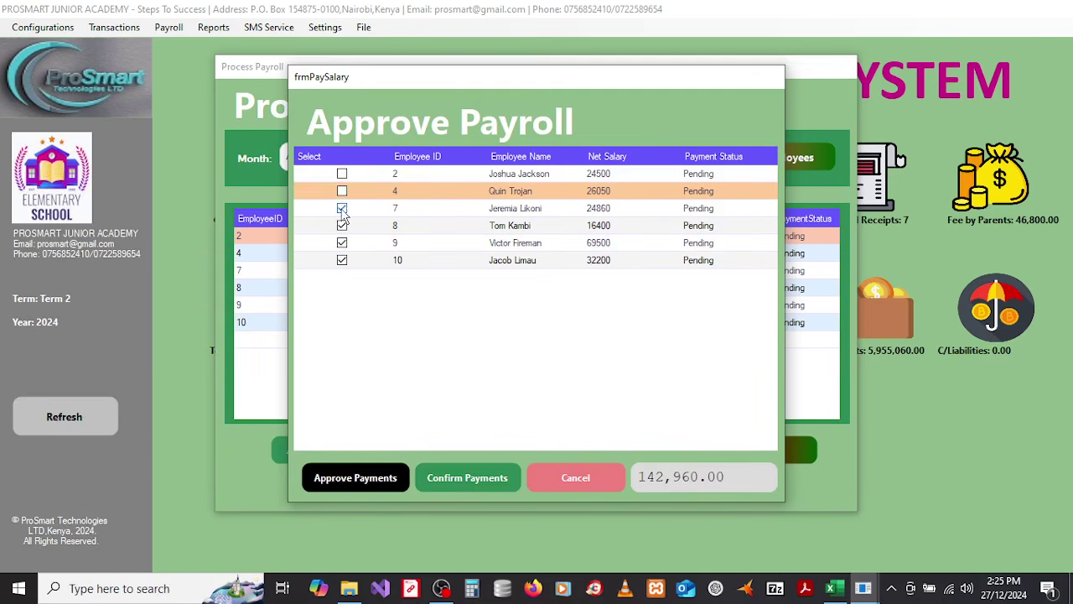
left_click(343, 208)
left_click_drag(342, 225, 346, 245)
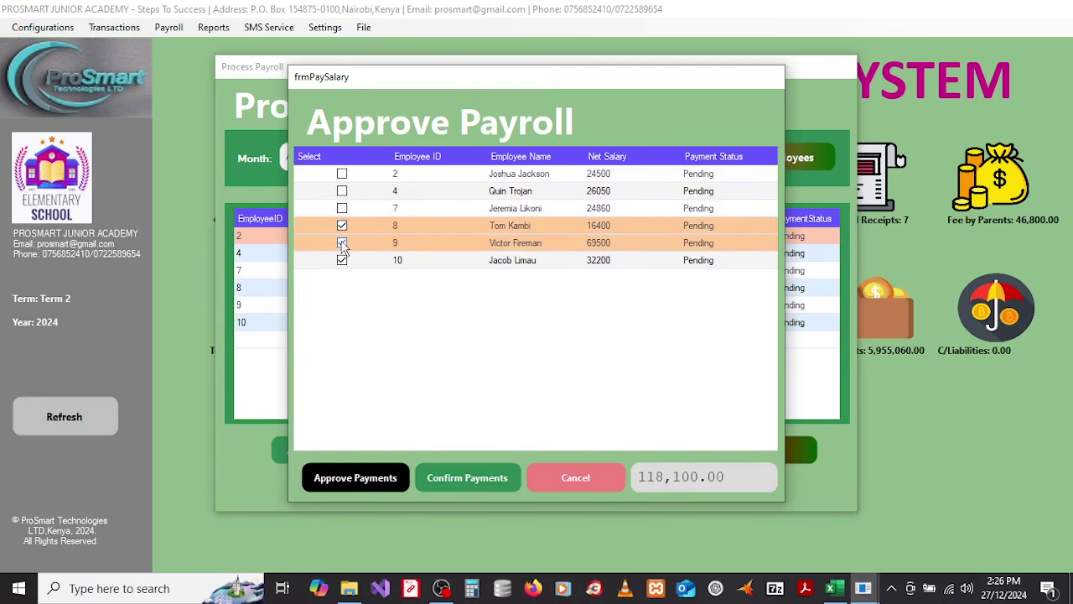
left_click(342, 243)
left_click(342, 226)
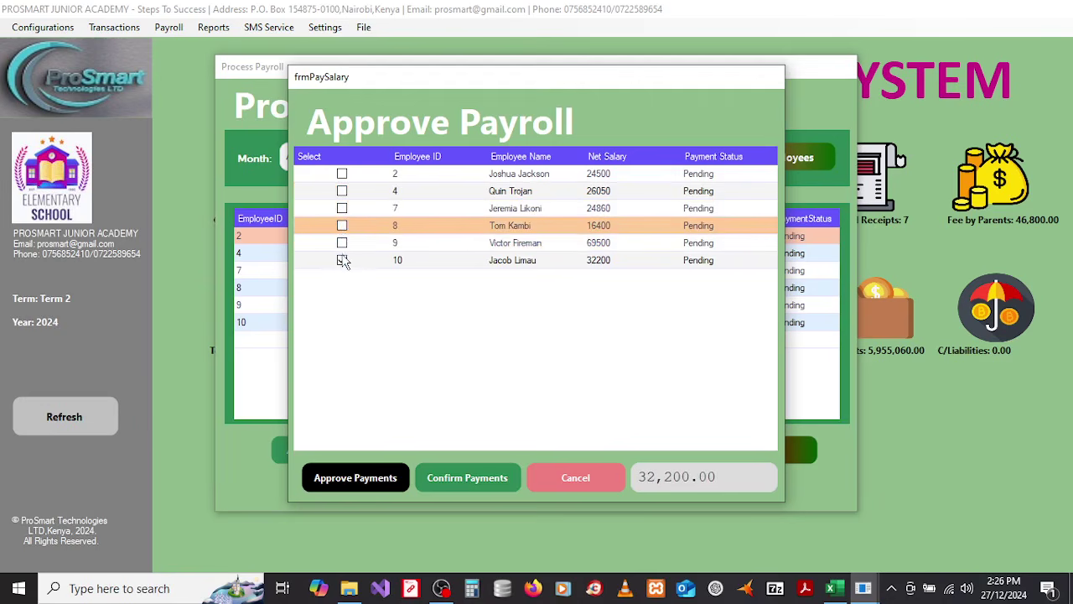
left_click(342, 260)
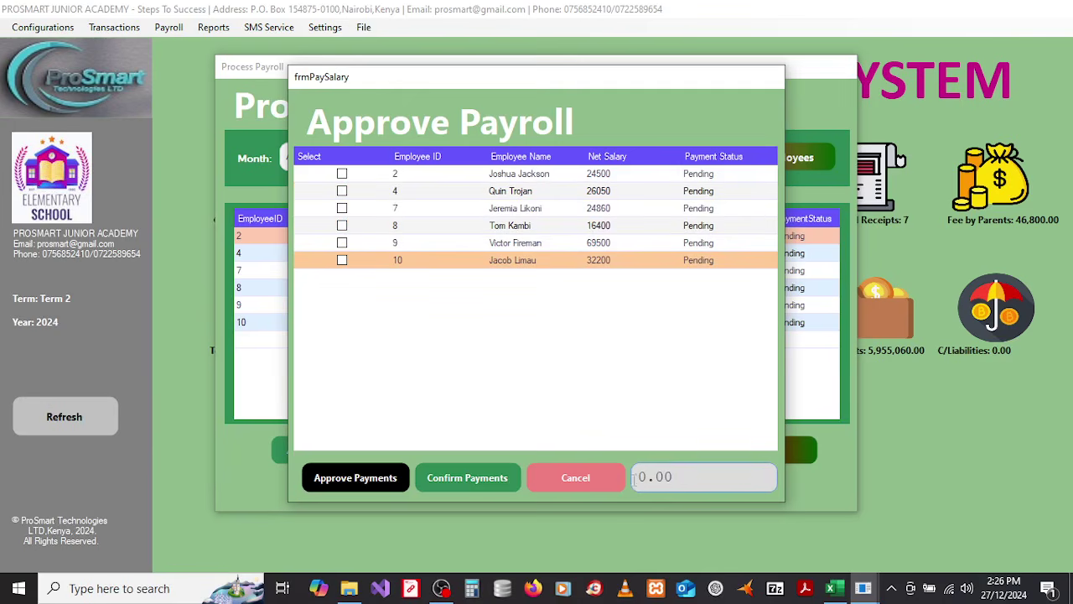
Step: Select all six employees and confirm their salary payments totalling 193,510.00
left_click(350, 476)
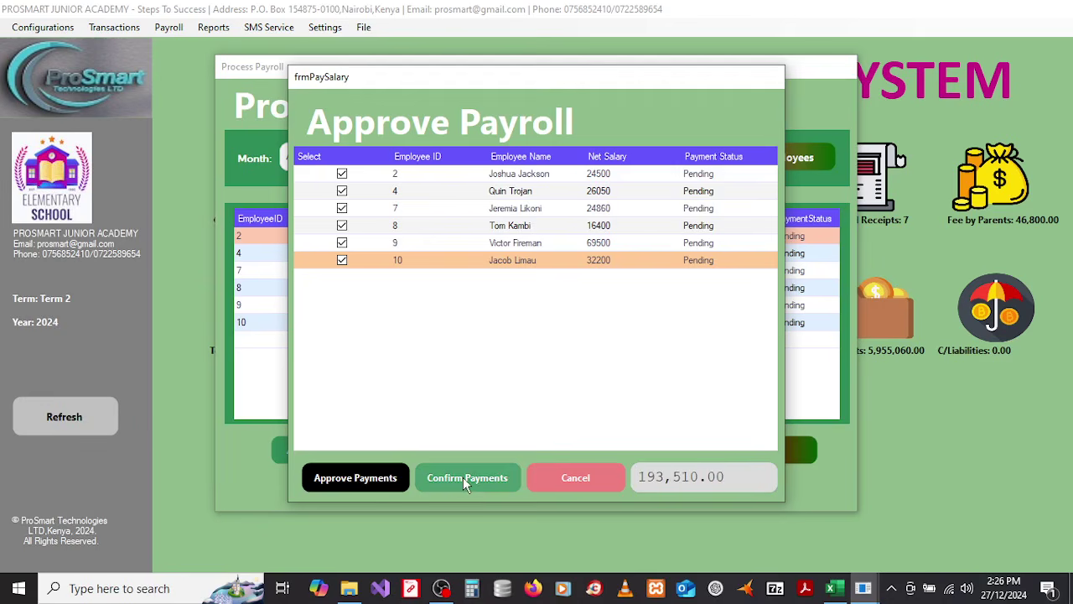
left_click(466, 481)
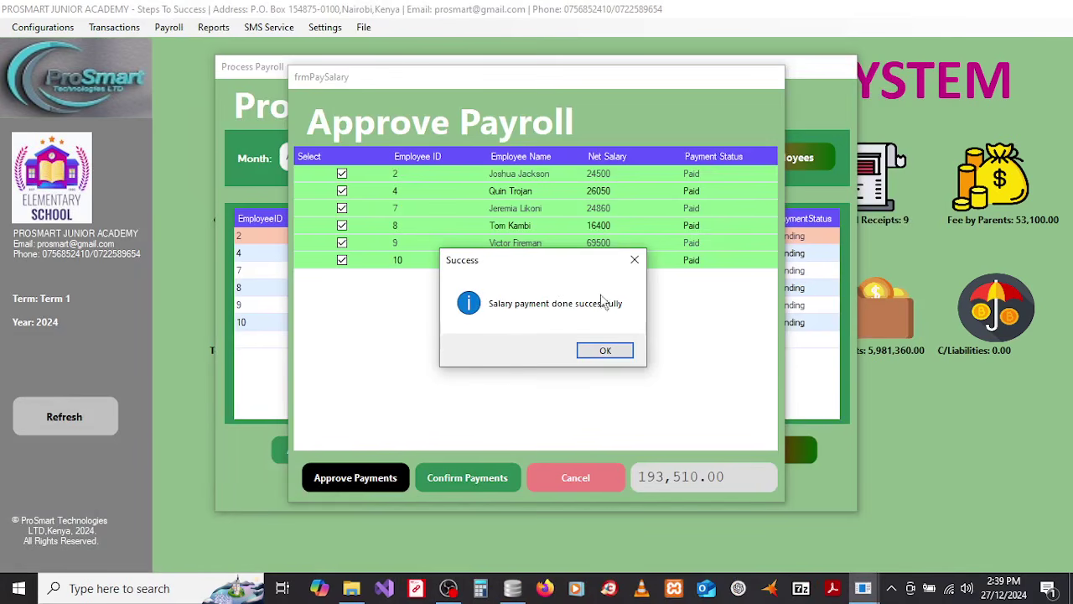
left_click_drag(572, 256, 639, 298)
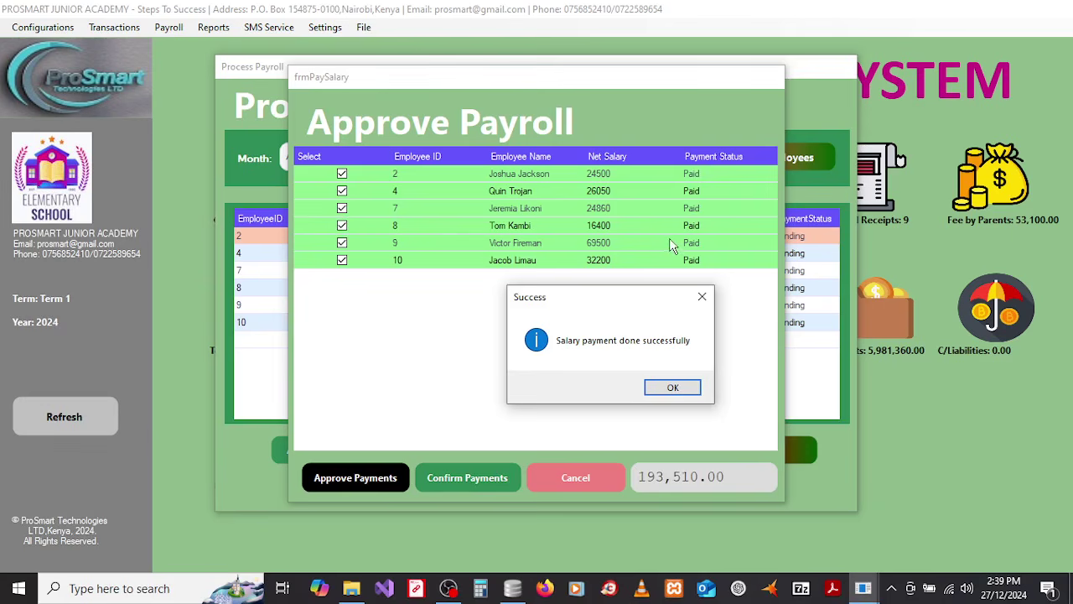
Step: Start a journal entry dated today, Term 1, with account Salaries and Wages
left_click(673, 388)
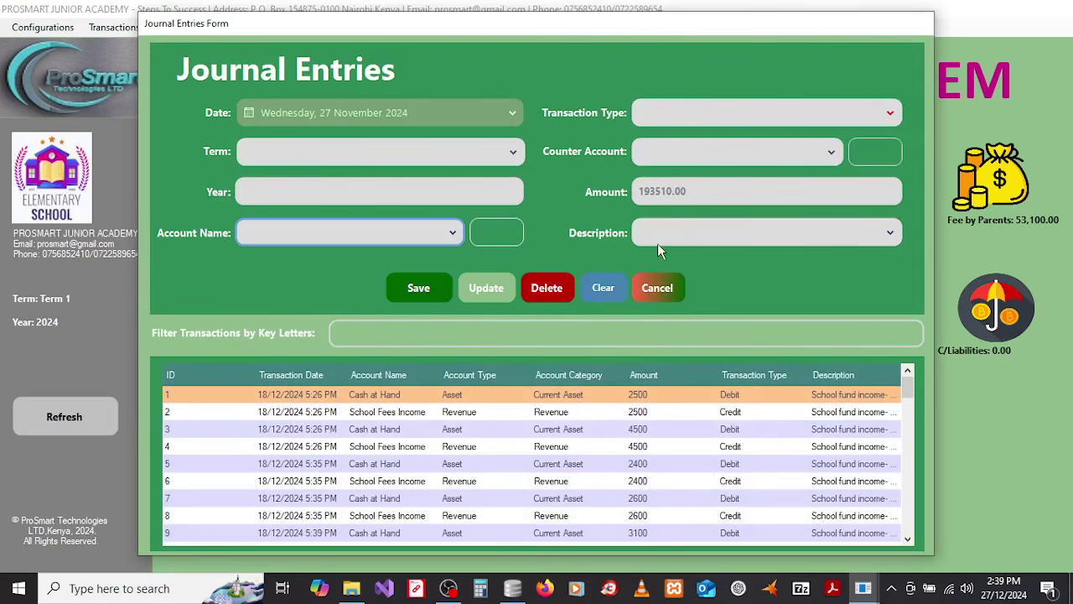
left_click(395, 112)
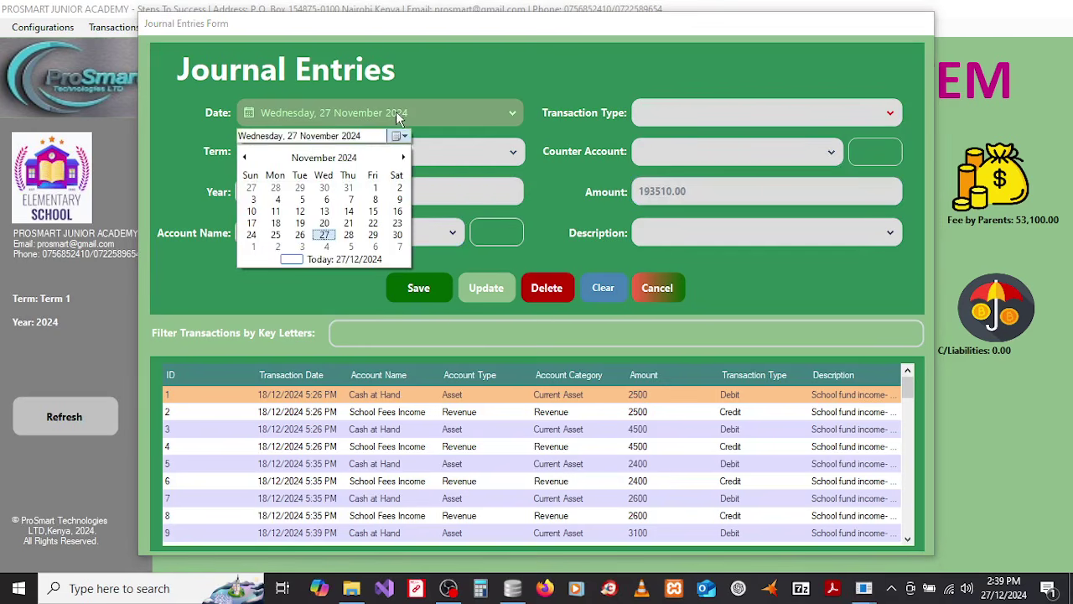
left_click(344, 258)
left_click(323, 150)
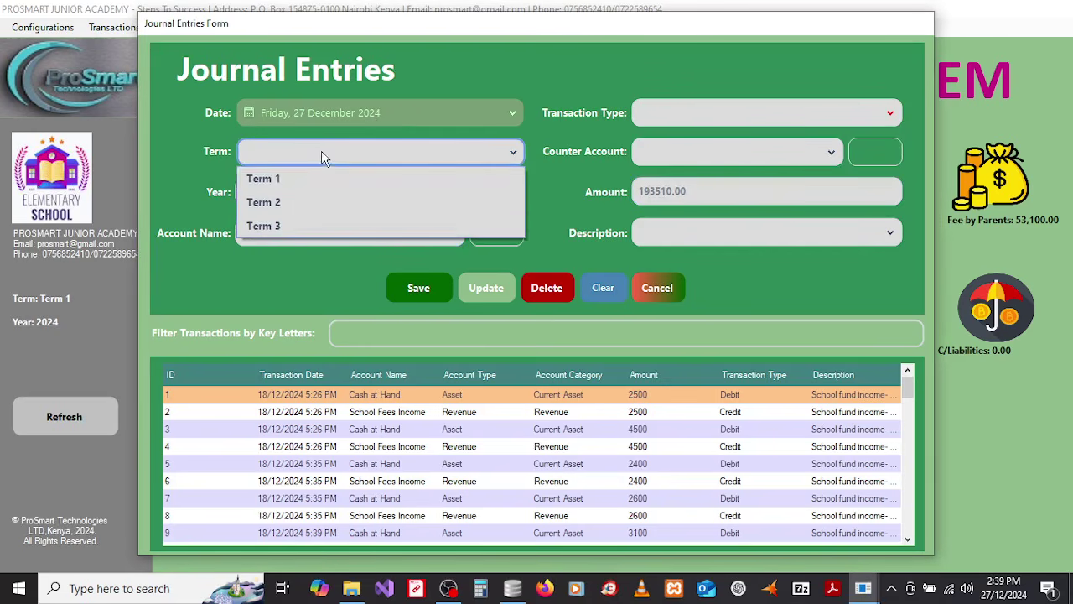
left_click(282, 179)
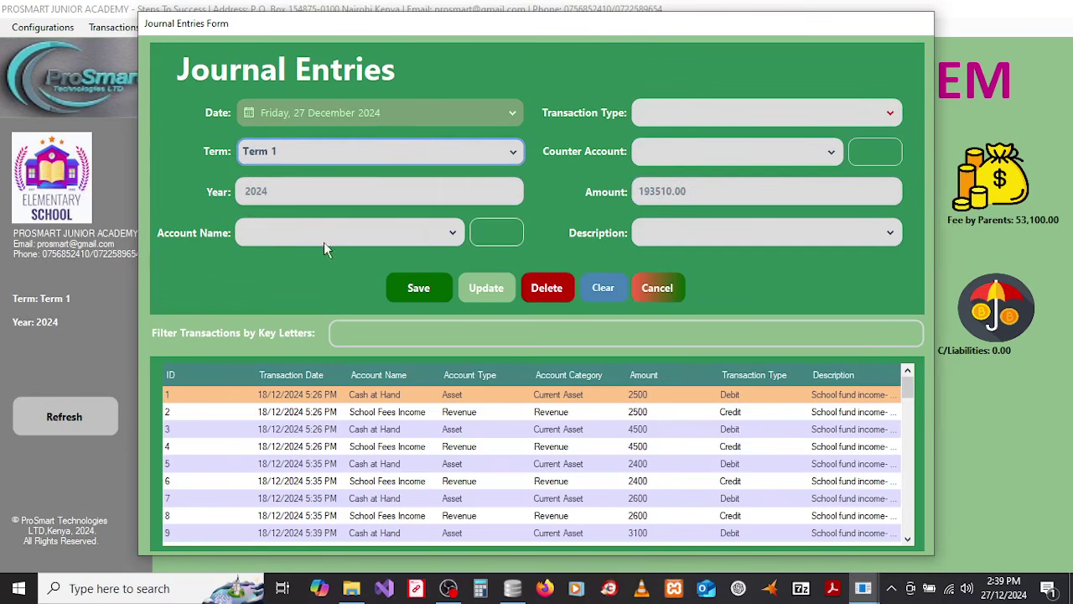
left_click(501, 237)
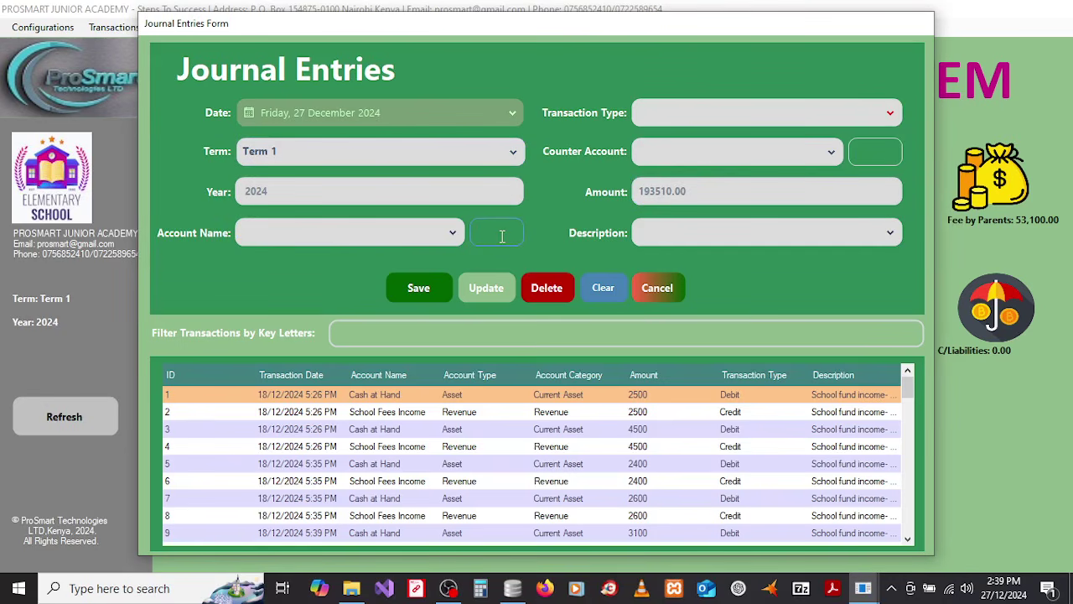
type("sala")
left_click(453, 236)
left_click(353, 259)
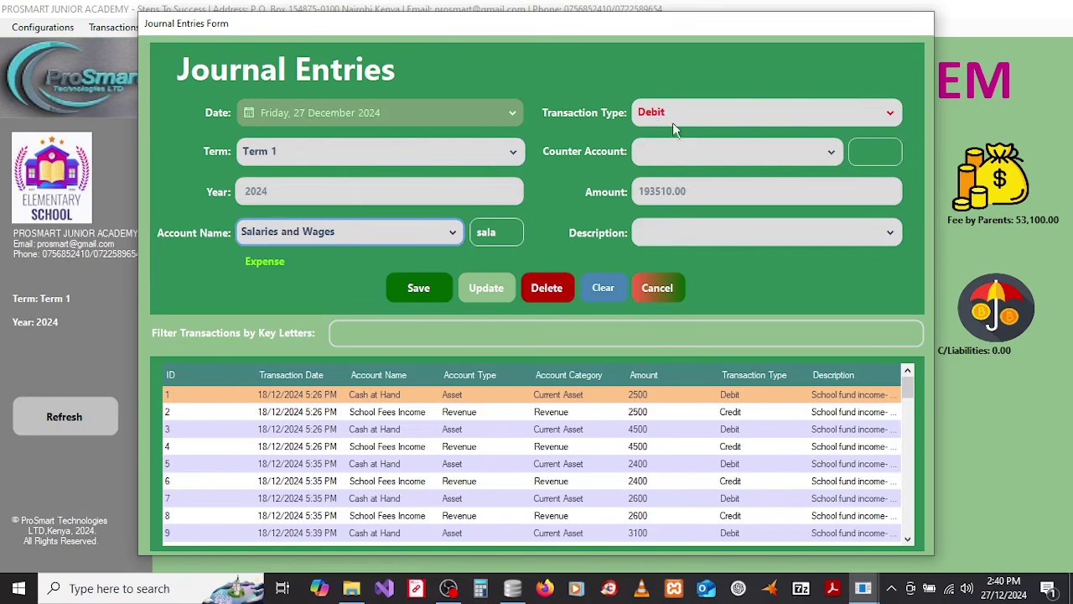
Step: Set counter account Cash at Hand and description Cash outflows for operations, save, and close
left_click(865, 151)
type("cas")
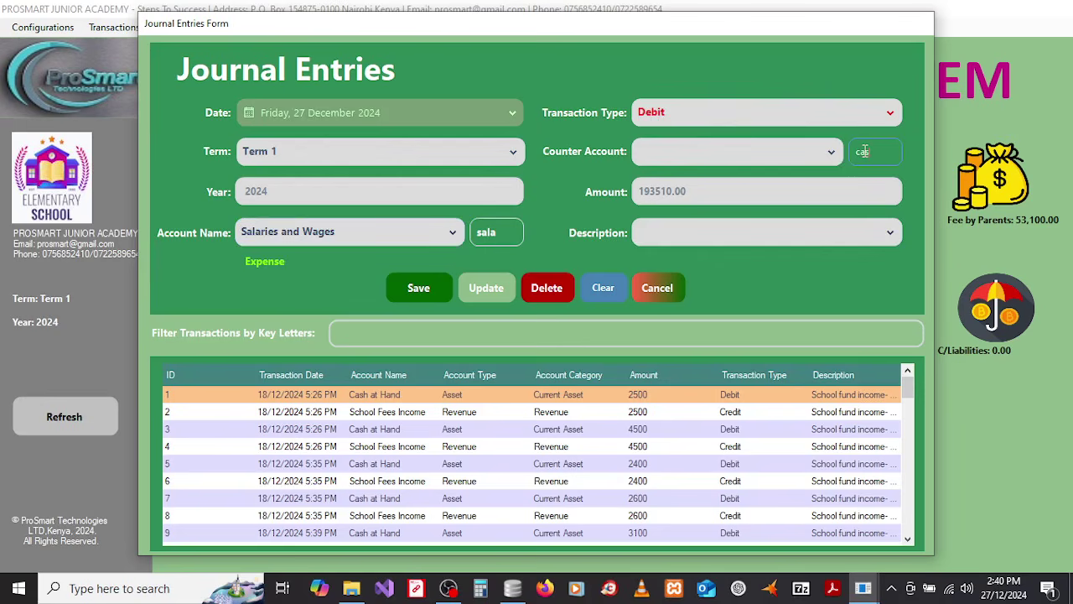
left_click(831, 153)
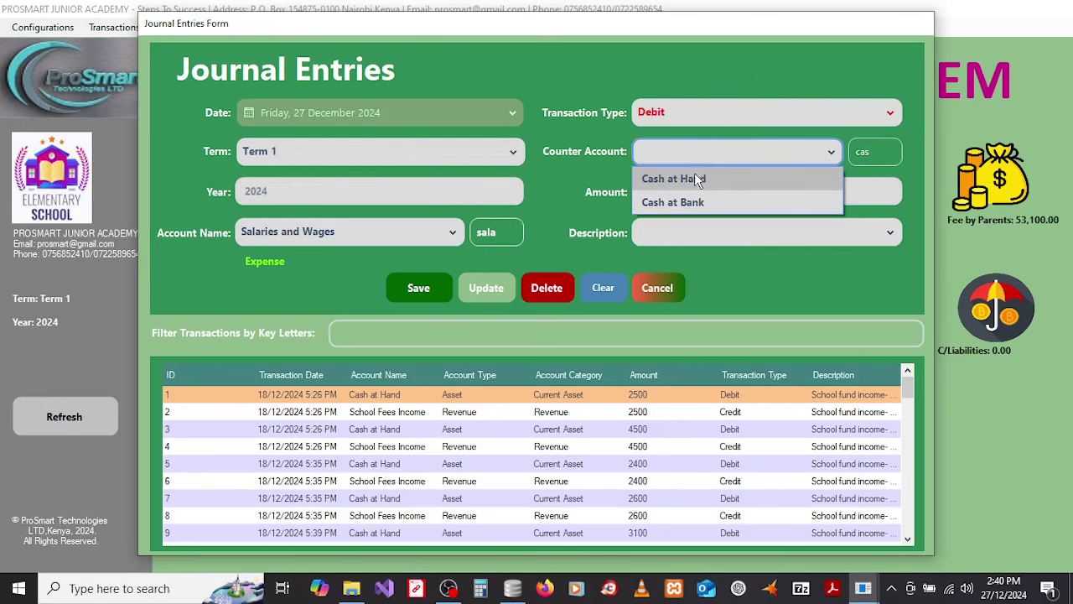
left_click(691, 180)
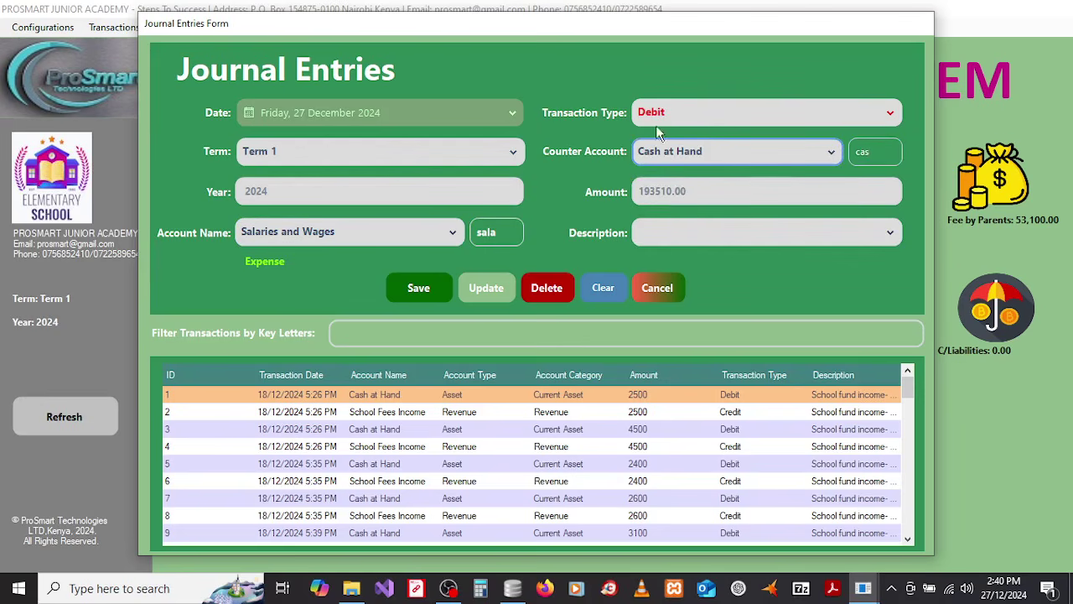
left_click(686, 235)
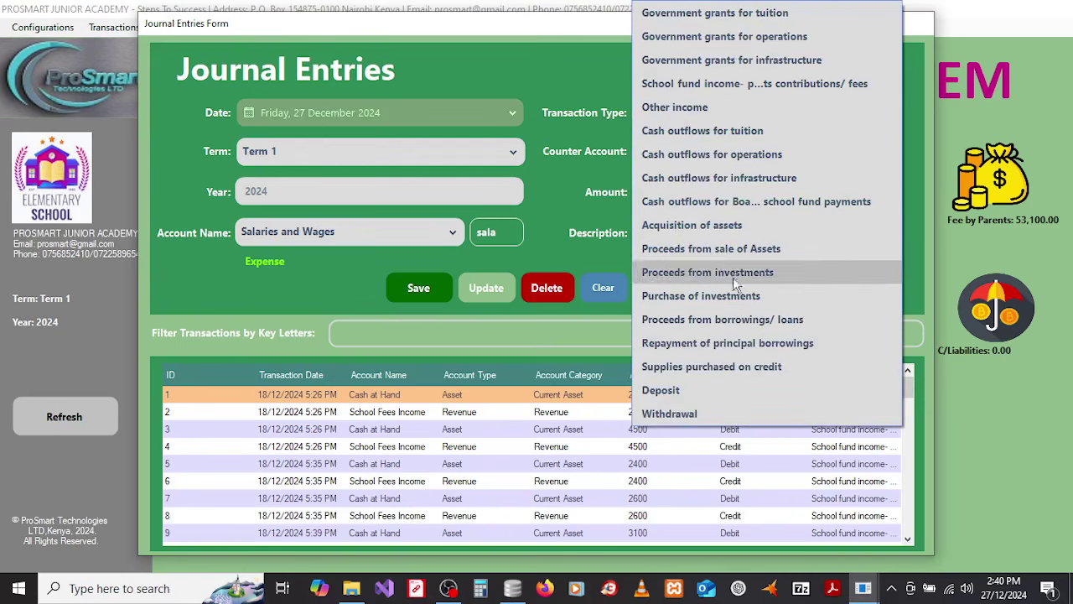
left_click(730, 156)
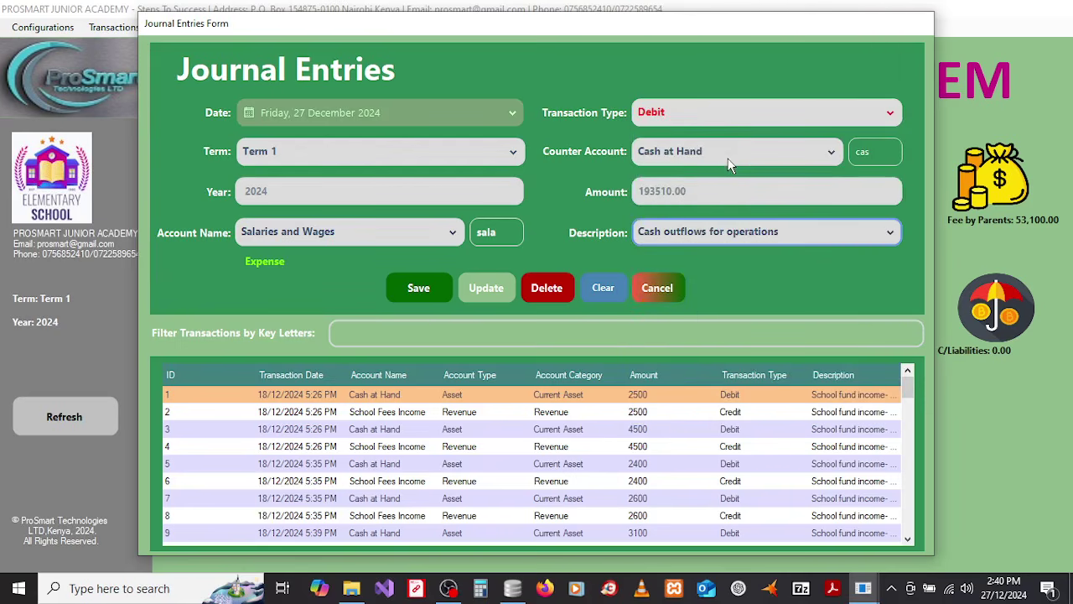
left_click(422, 293)
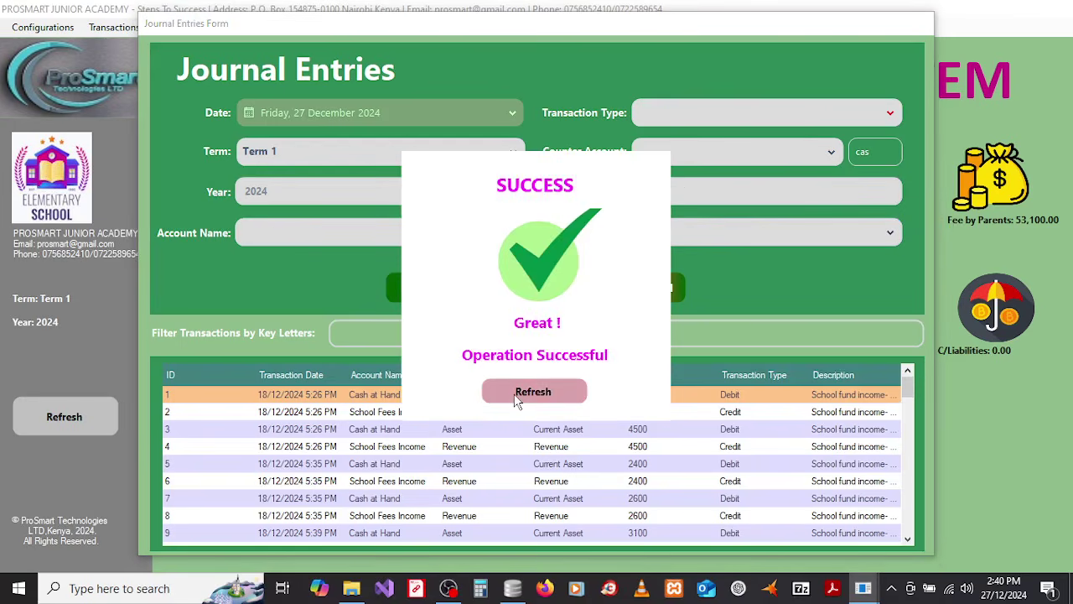
left_click(516, 399)
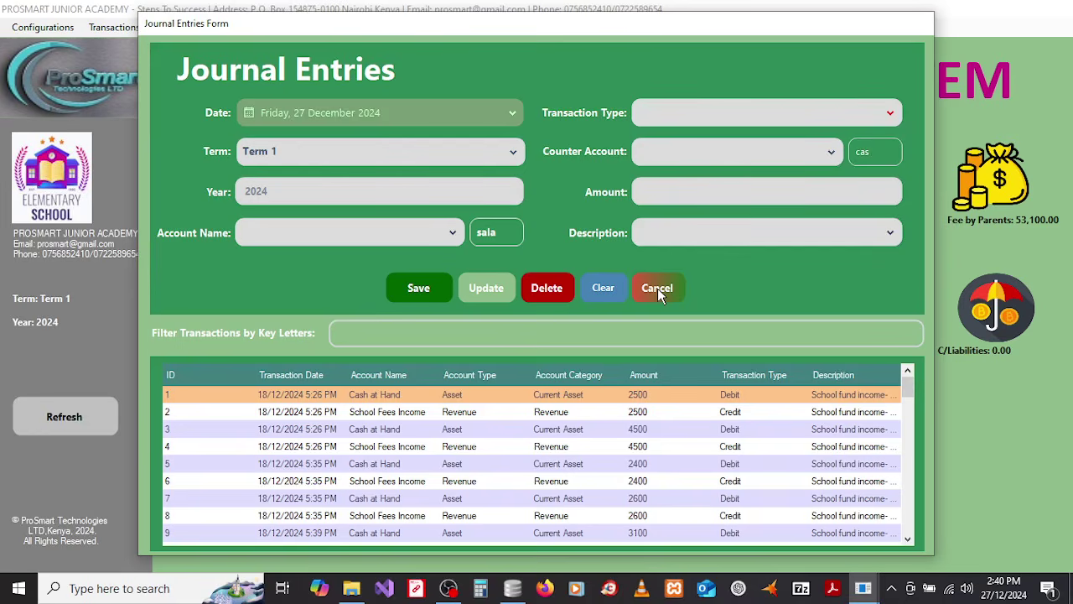
left_click(657, 287)
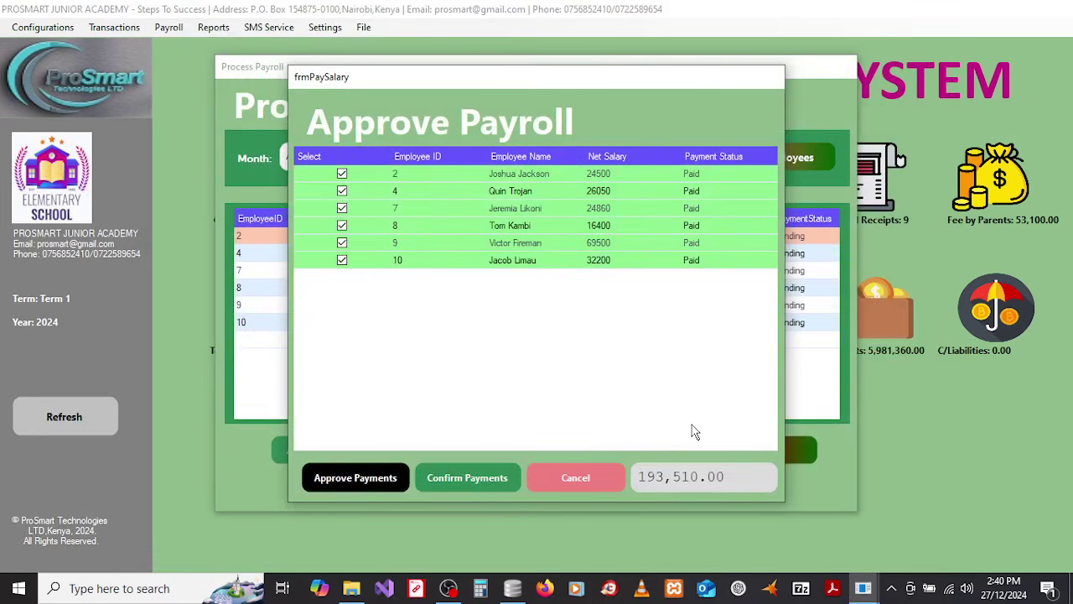
Step: Close Approve Payroll and Process Payroll, then open Payroll History
left_click(574, 477)
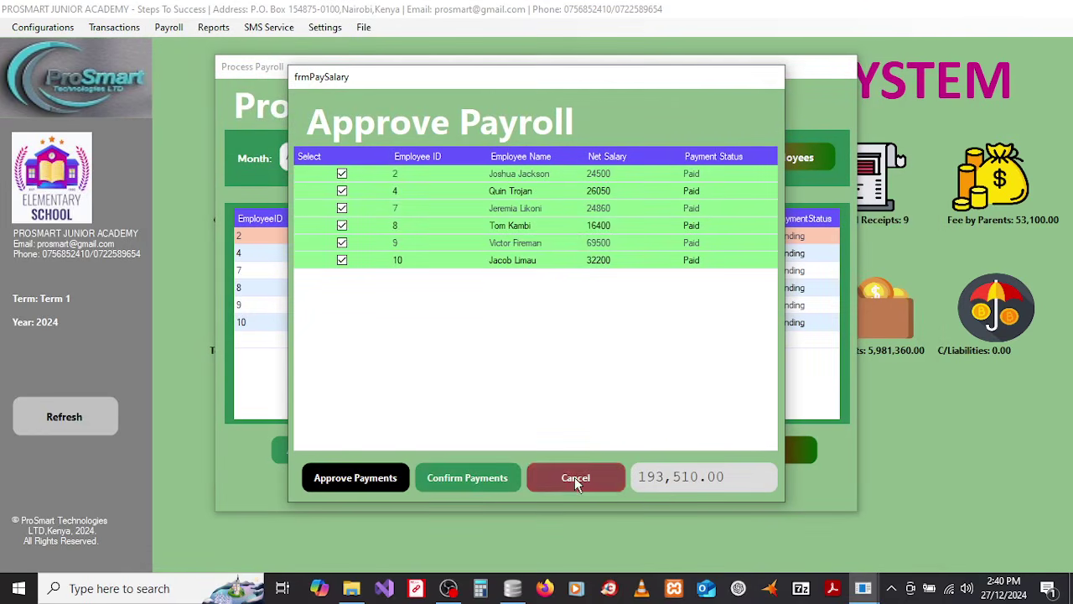
left_click(753, 453)
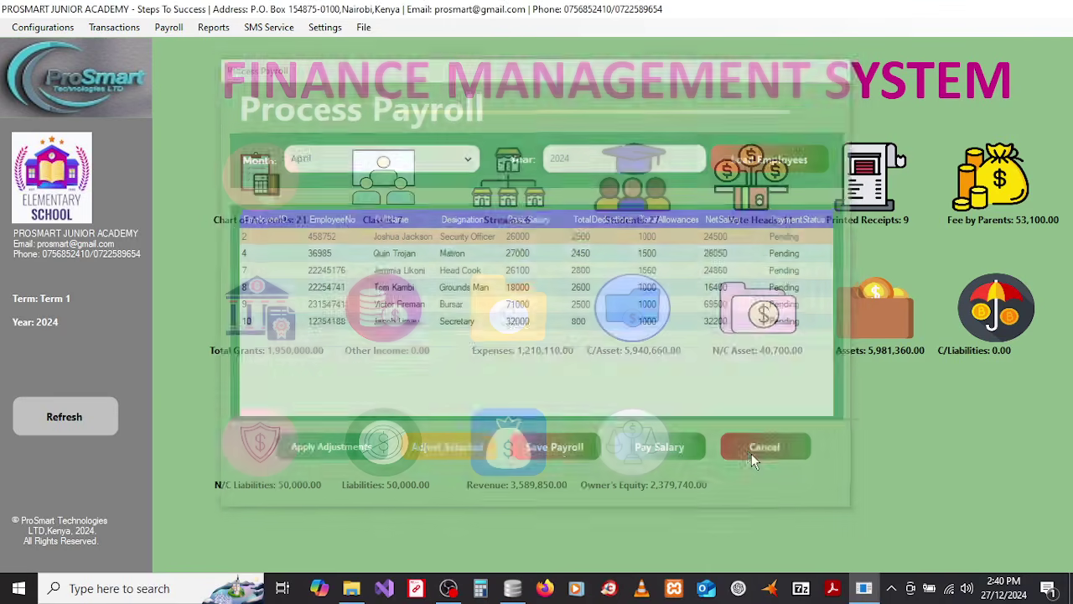
left_click(177, 29)
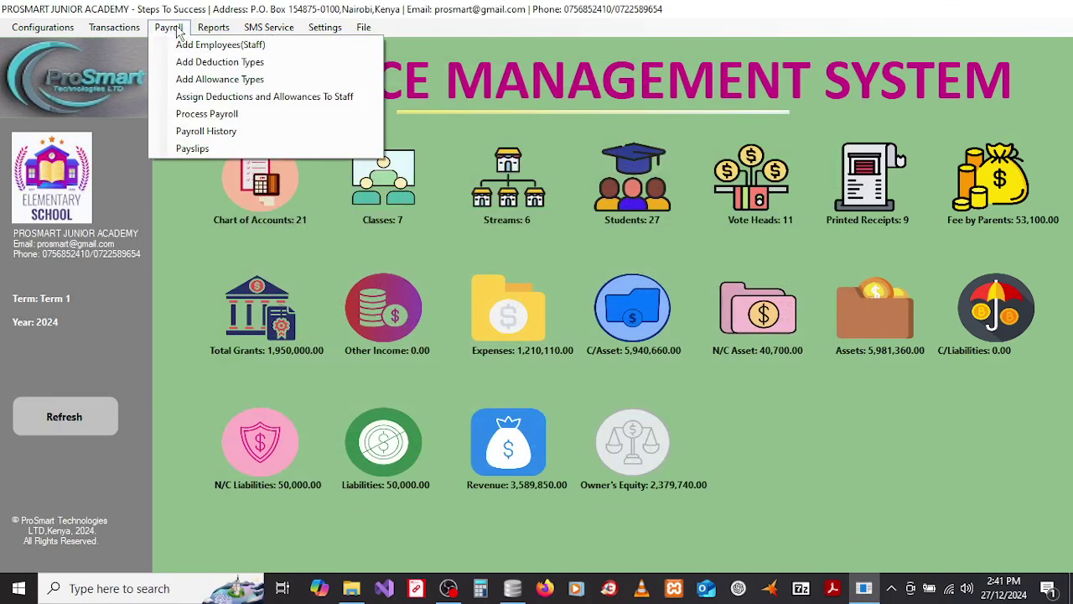
left_click(201, 131)
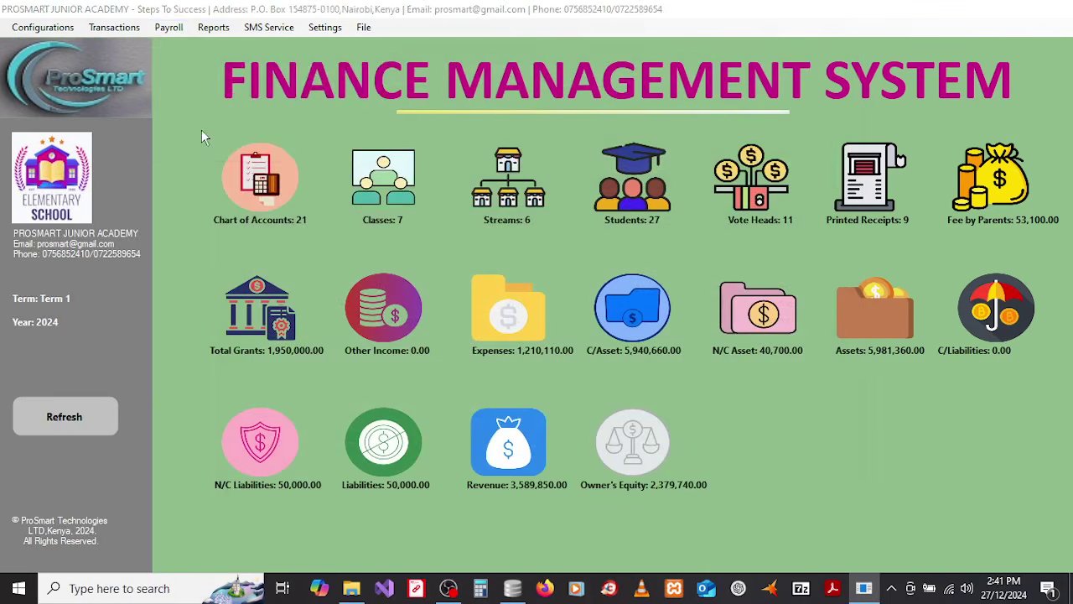
Step: Scroll through the April 2024 payroll history records, then close the window
left_click_drag(862, 229, 859, 313)
scroll(867, 356, "up", 2)
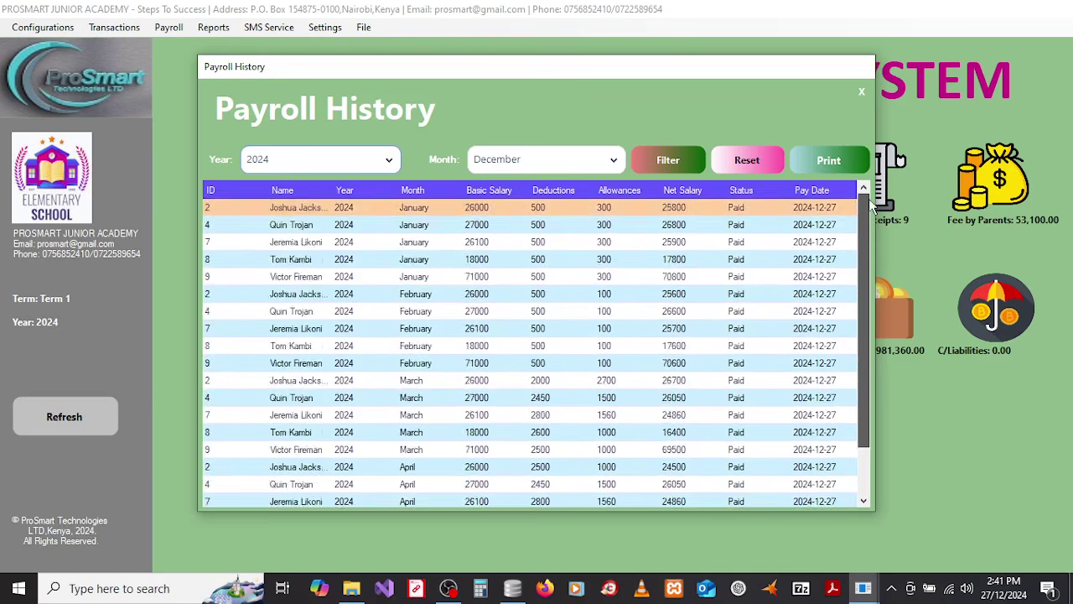
scroll(866, 357, "down", 2)
scroll(866, 356, "up", 2)
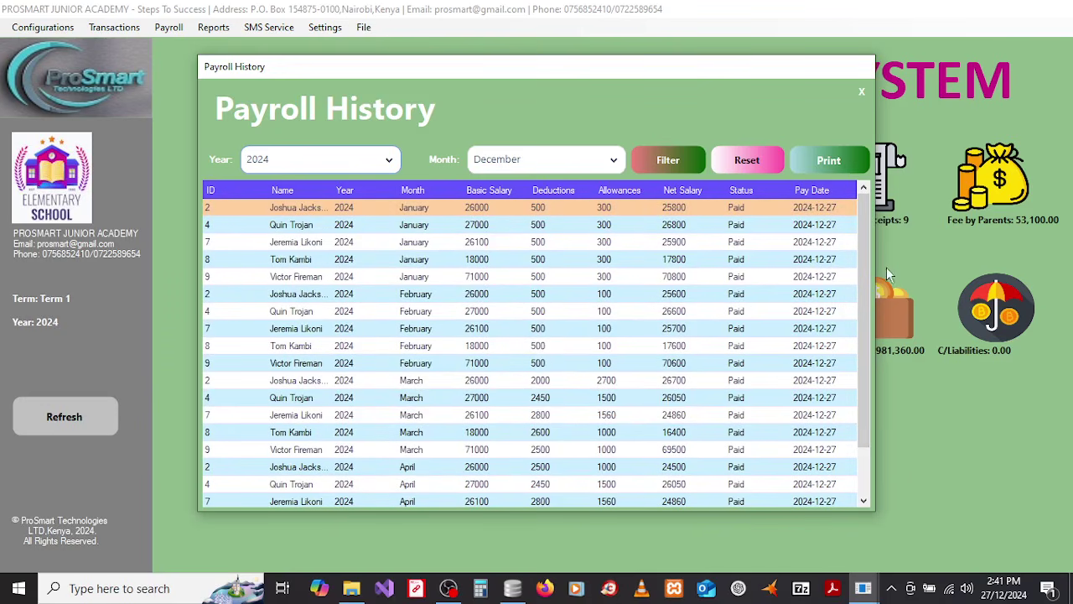
left_click_drag(858, 294, 861, 407)
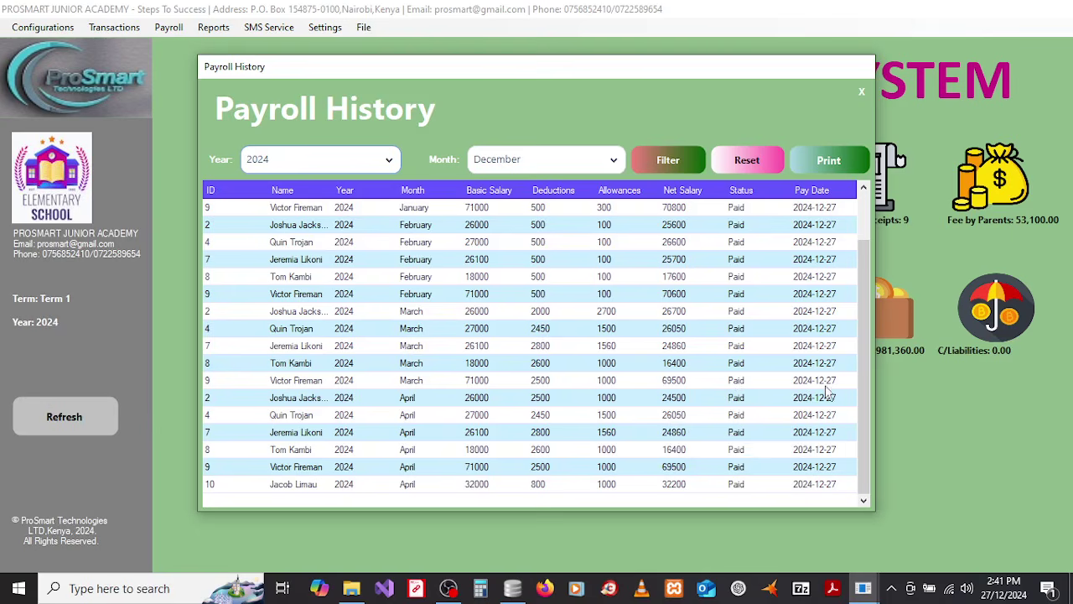
left_click(862, 92)
left_click(170, 32)
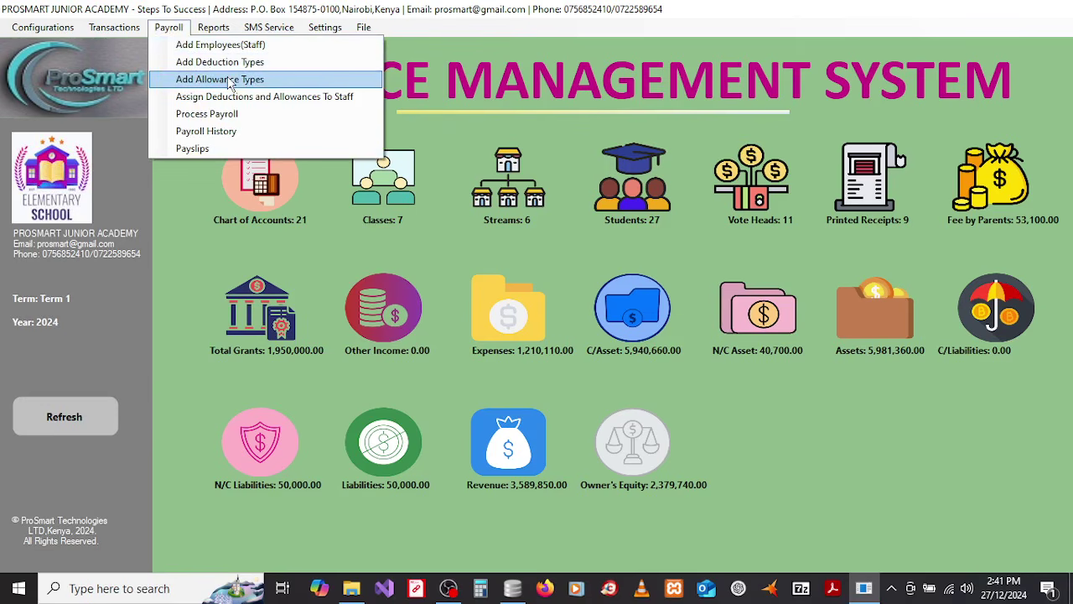
Step: Generate the April 2024 payslips as Payslips_4_2024.pdf
left_click(194, 147)
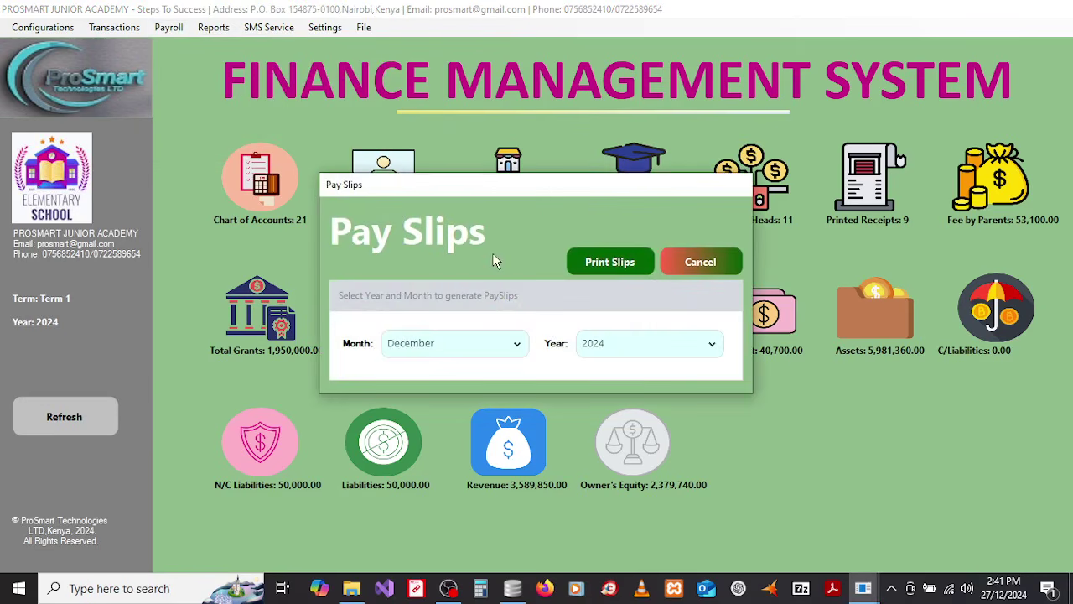
left_click(493, 347)
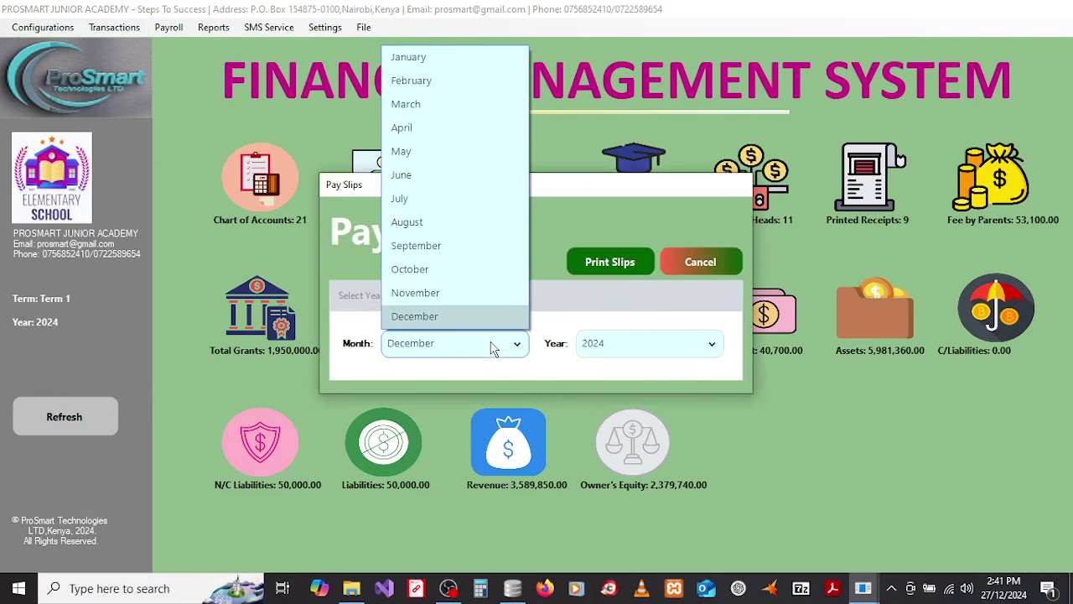
left_click(429, 131)
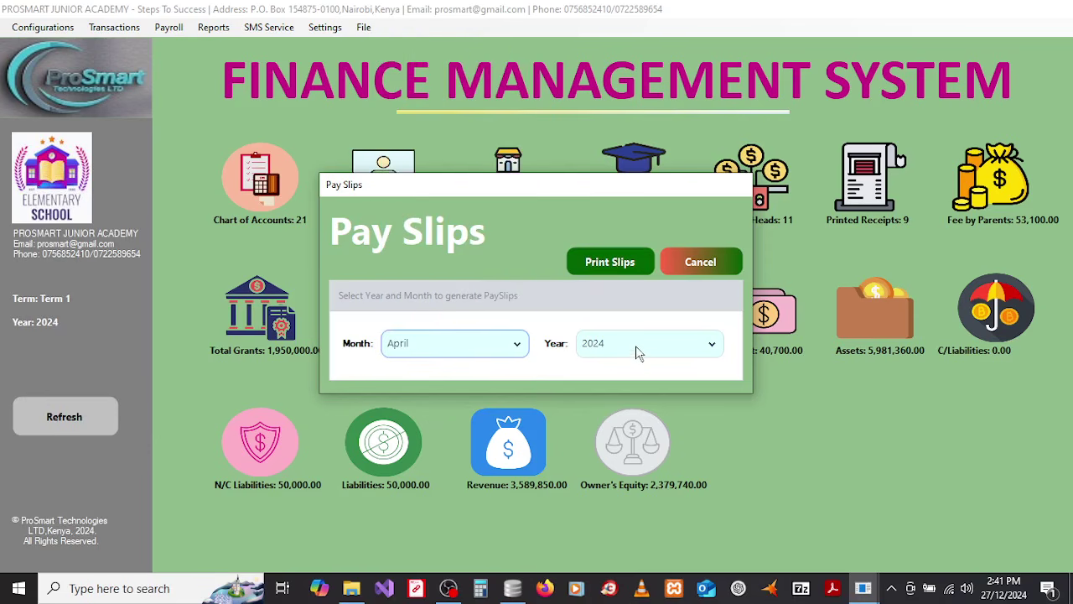
left_click(609, 264)
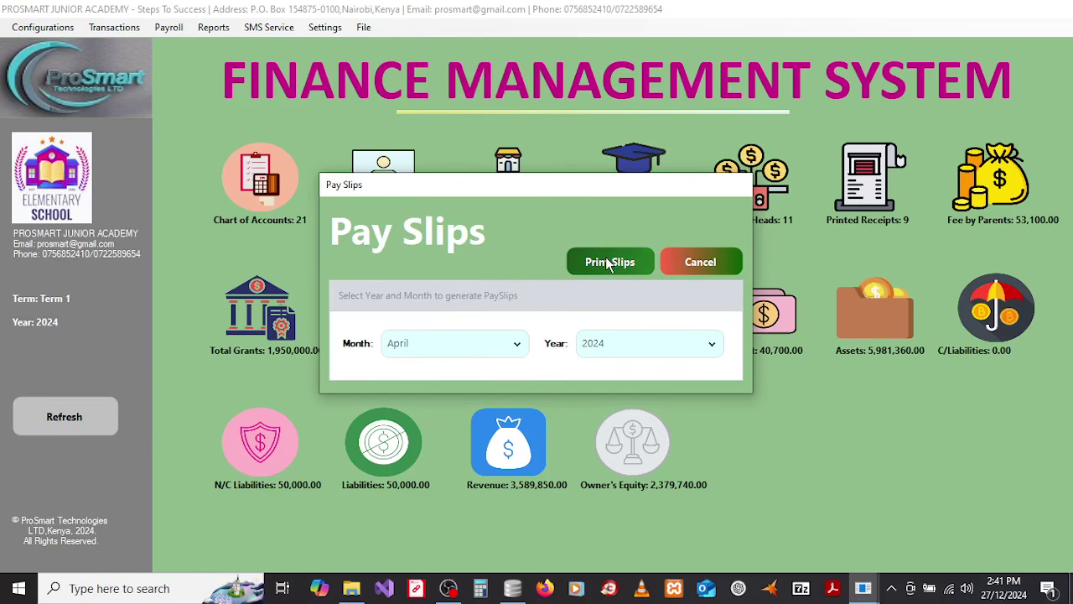
left_click(641, 350)
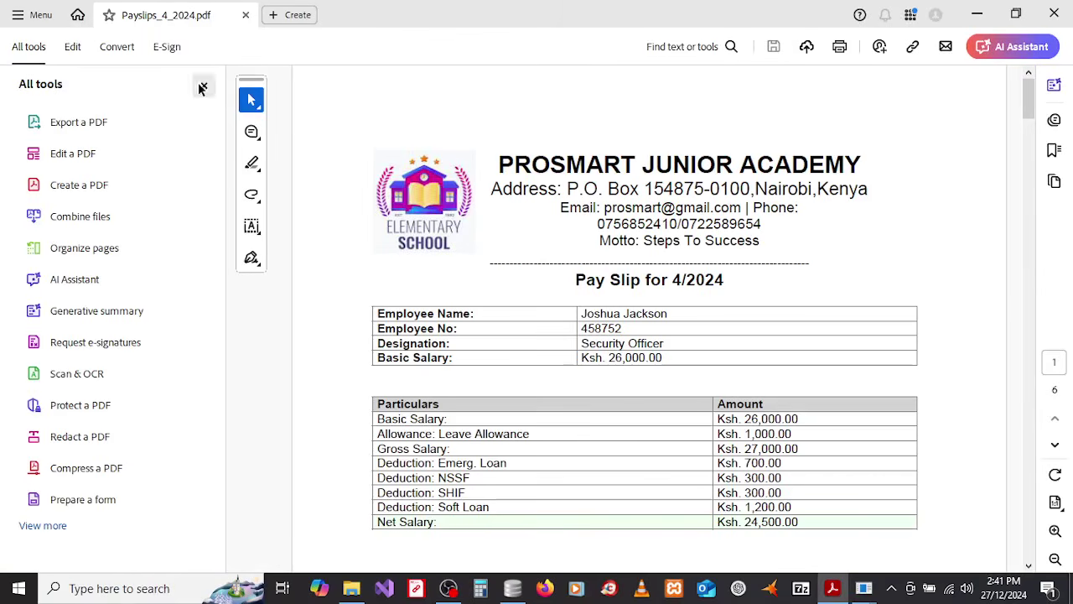
Step: Hide the All tools panel and check the Gross 27,000.00 and Net 24,500.00 amounts
left_click(204, 87)
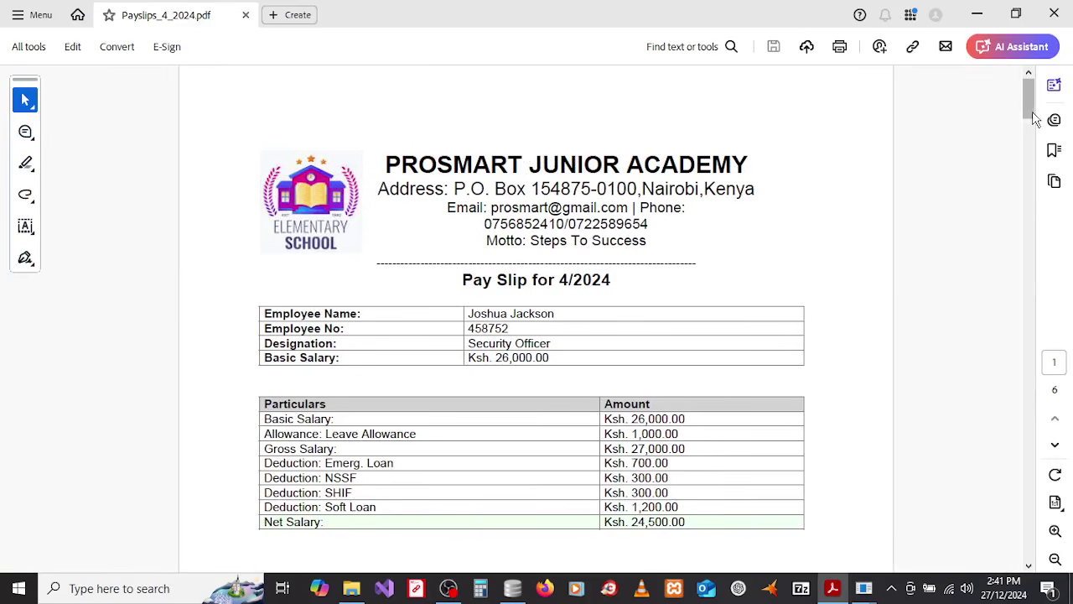
mouse_move(1035, 117)
left_mouse_down()
mouse_move(1034, 144)
mouse_move(1035, 118)
left_mouse_up()
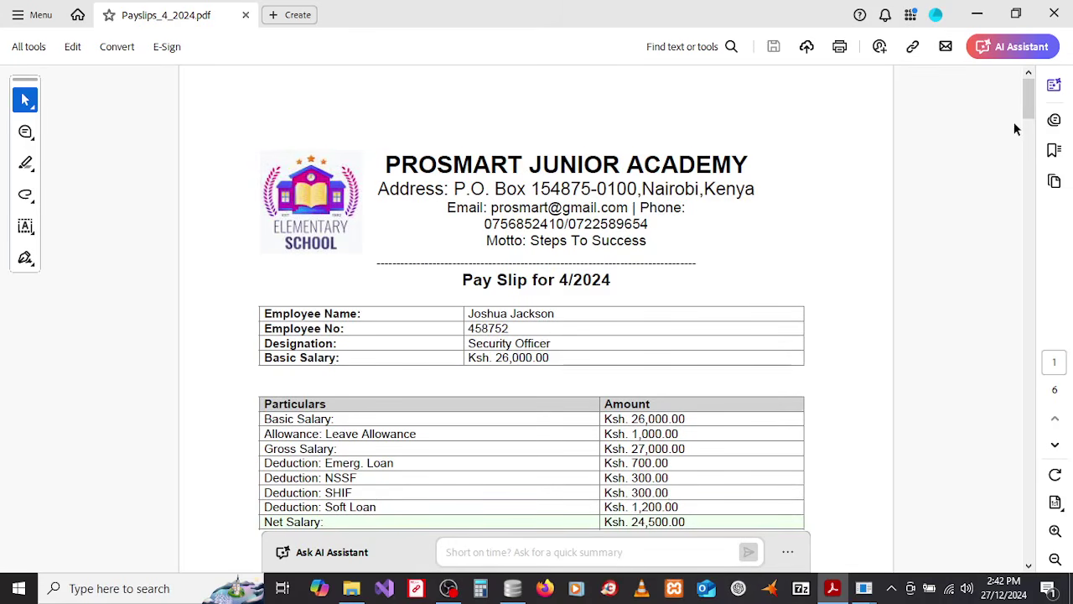
left_click_drag(1030, 116, 1031, 130)
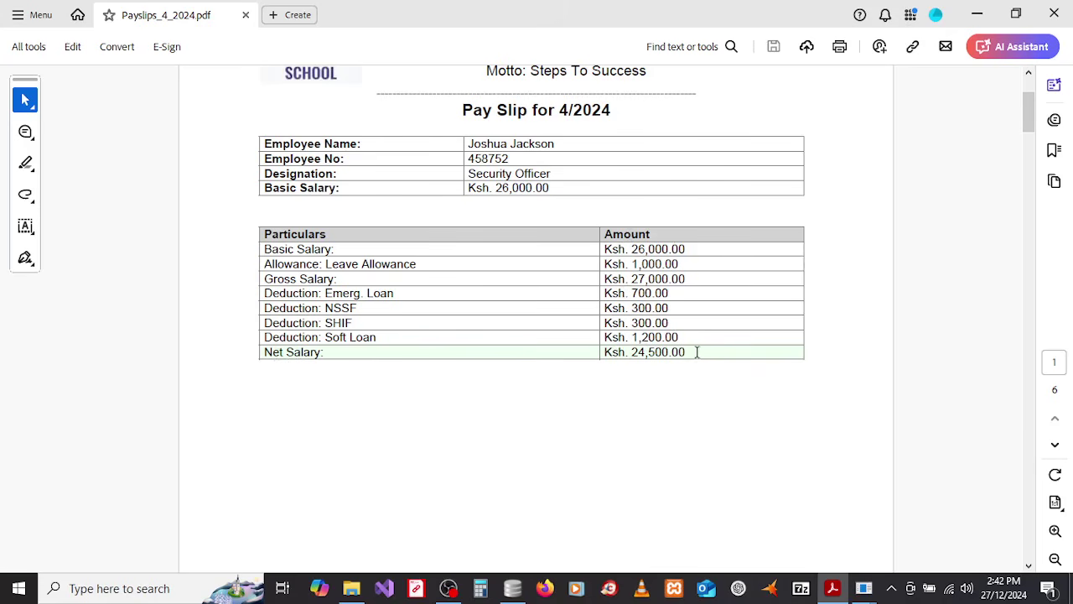
left_click_drag(697, 353, 629, 353)
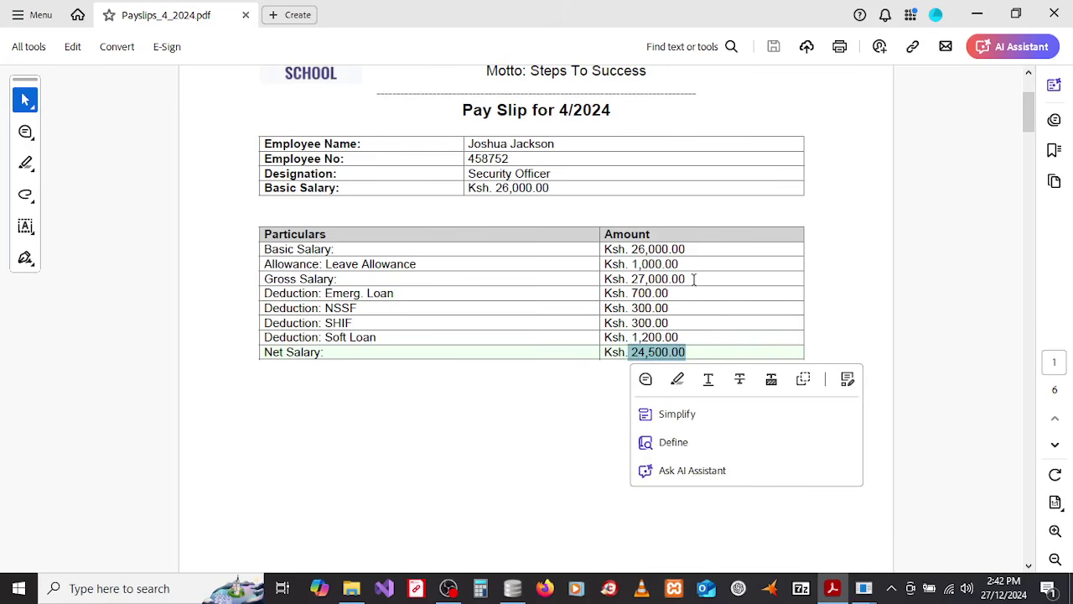
left_click_drag(694, 280, 630, 279)
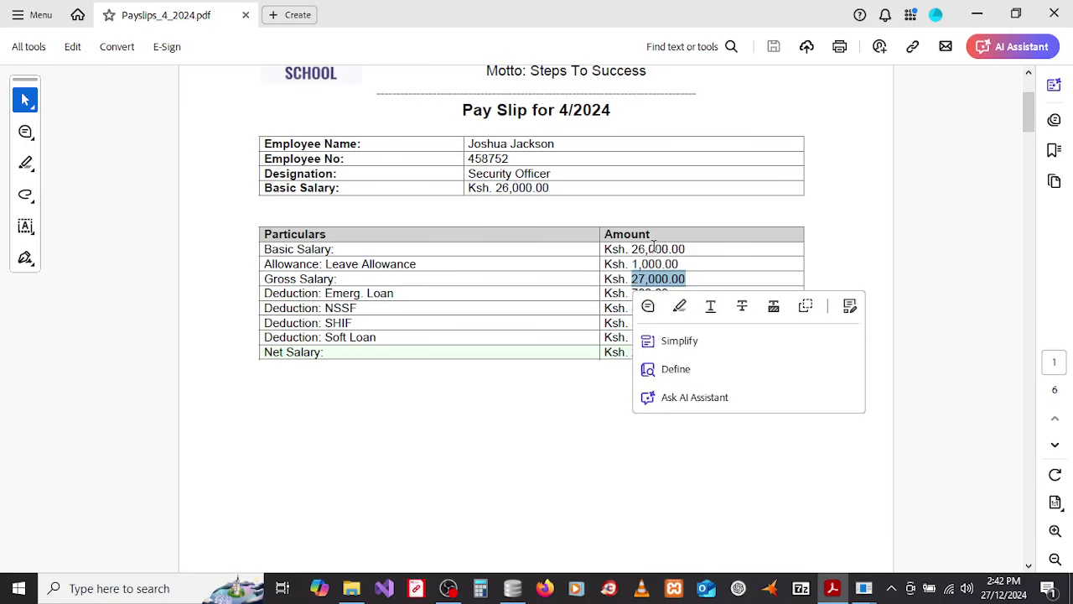
left_click(686, 282)
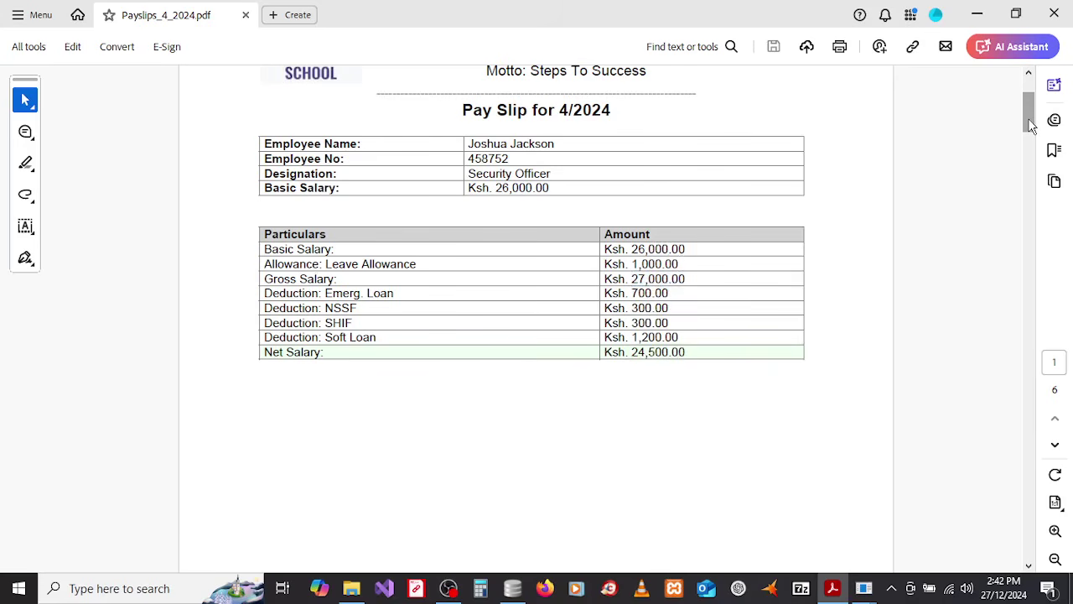
Step: Scroll through the remaining payslips, then close Acrobat
left_click_drag(1029, 126, 1031, 197)
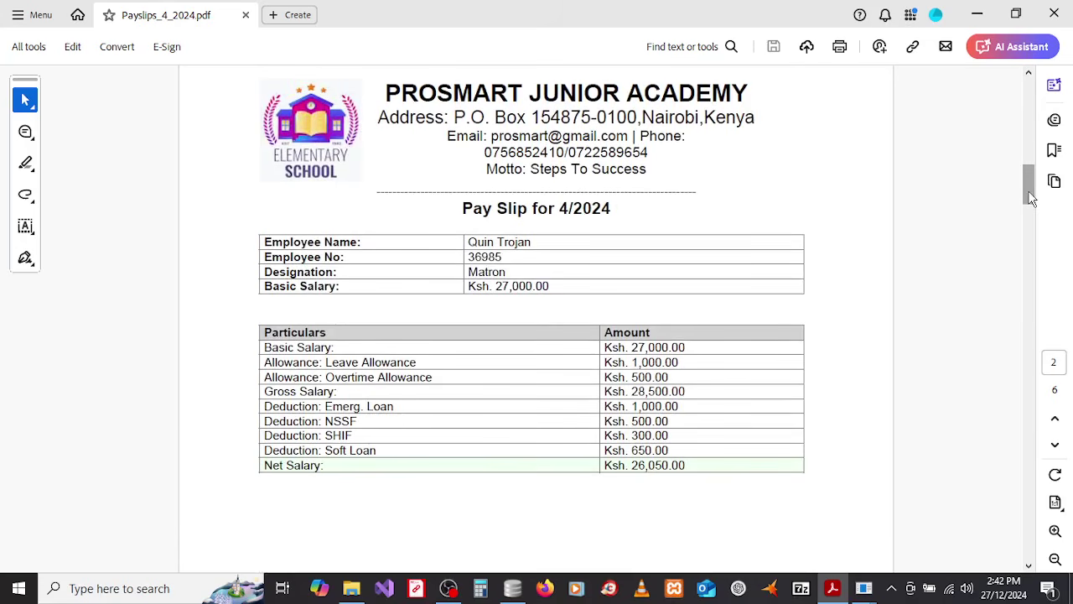
left_click_drag(1032, 197, 1031, 497)
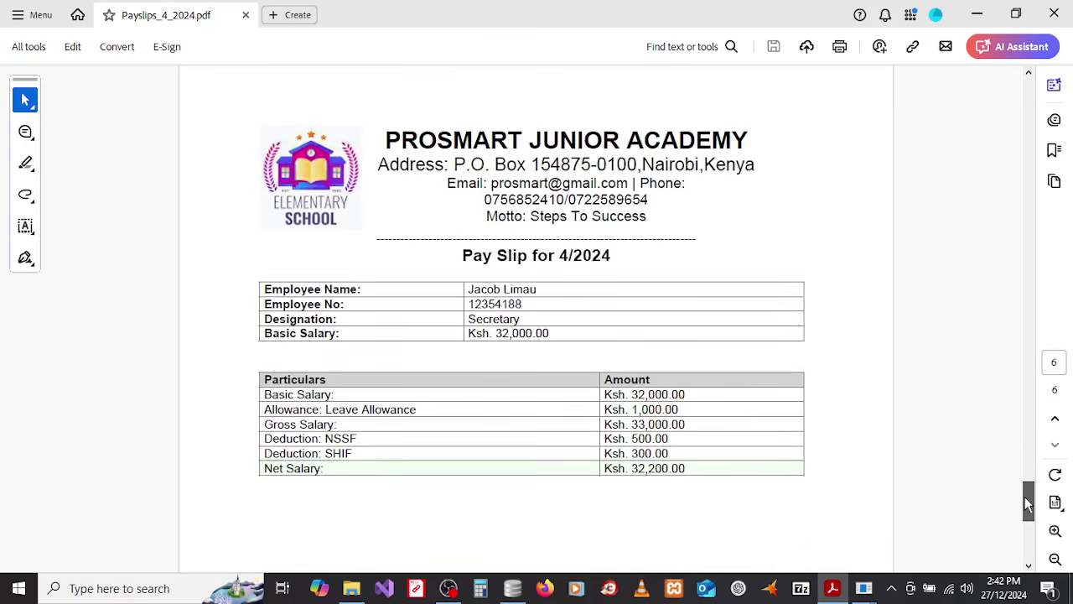
left_click(1054, 19)
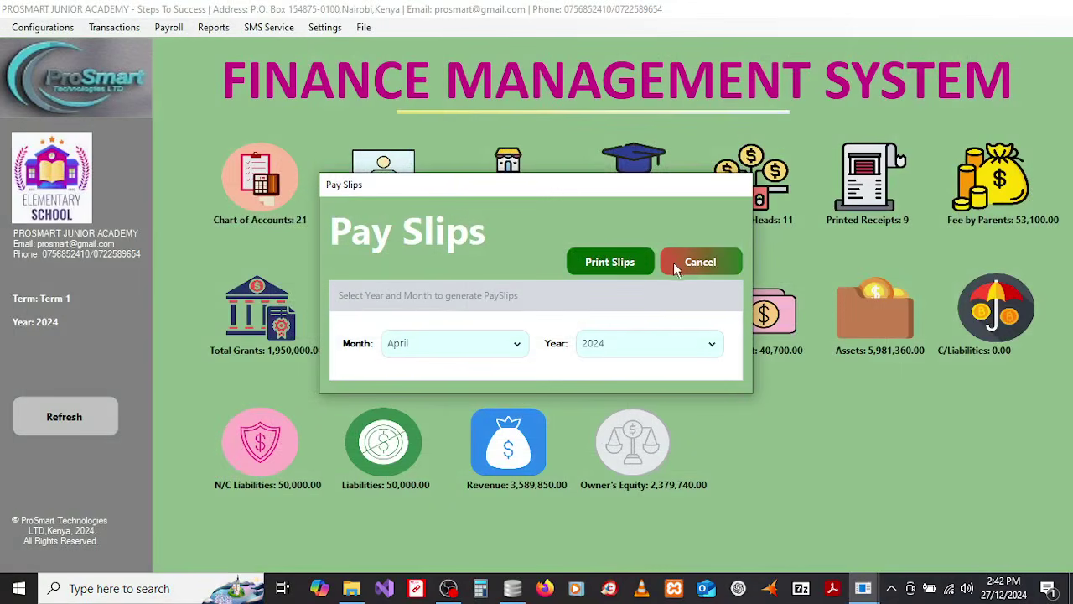
Step: Close the Pay Slips dialog and open Student's Fee Arrears Confirmation for an admission number
left_click(703, 263)
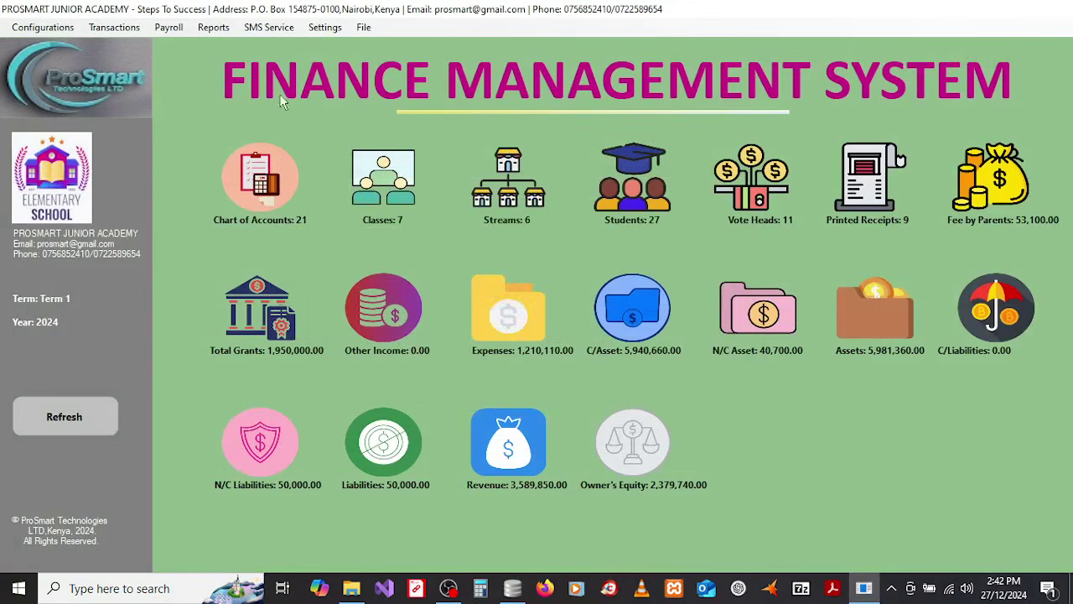
left_click(206, 32)
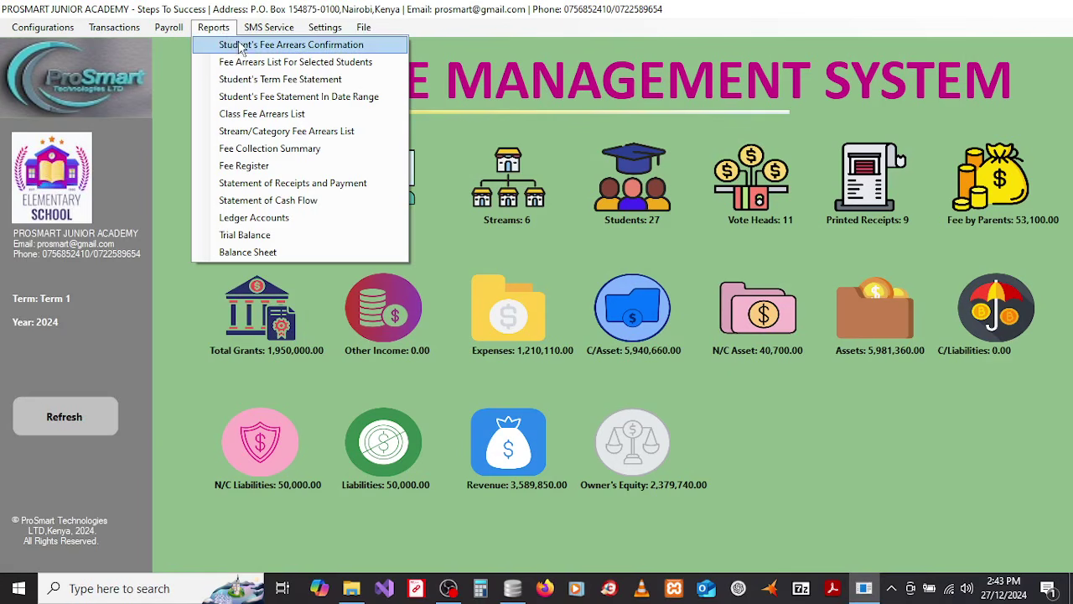
left_click(241, 46)
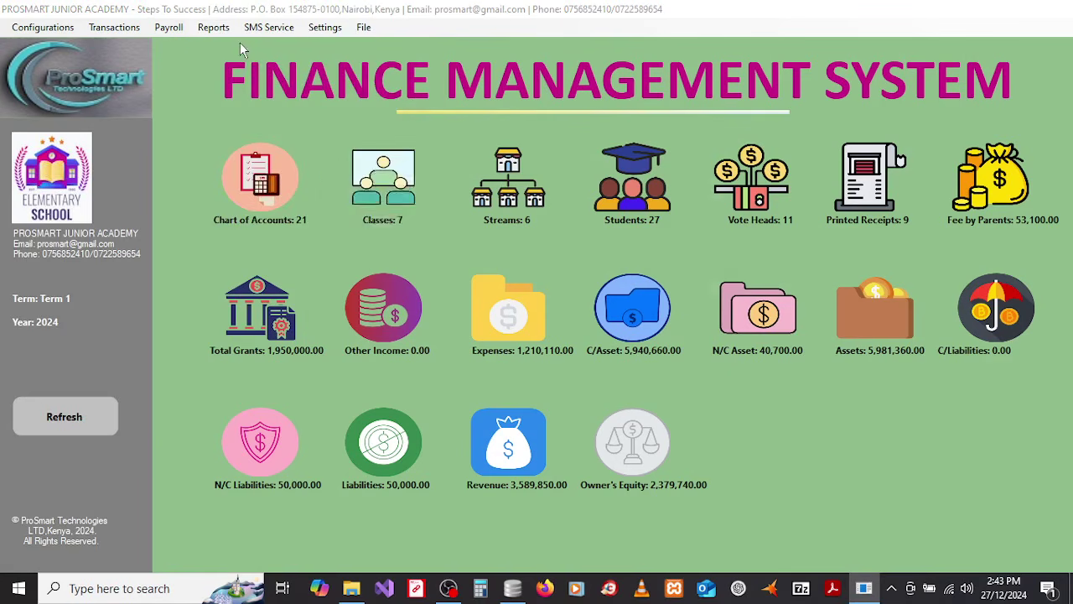
left_click(449, 588)
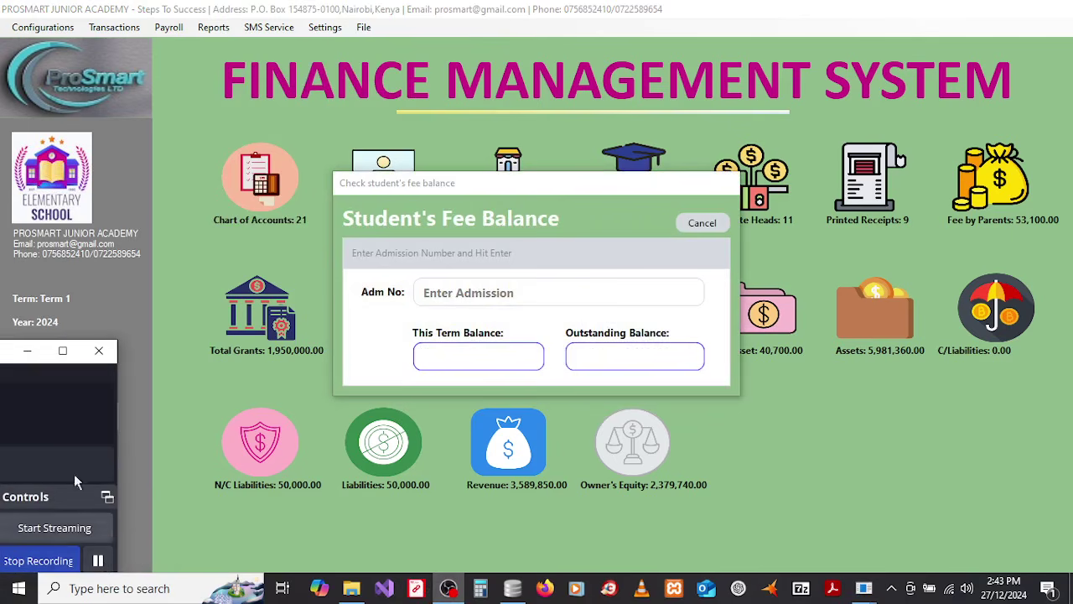
left_click(26, 351)
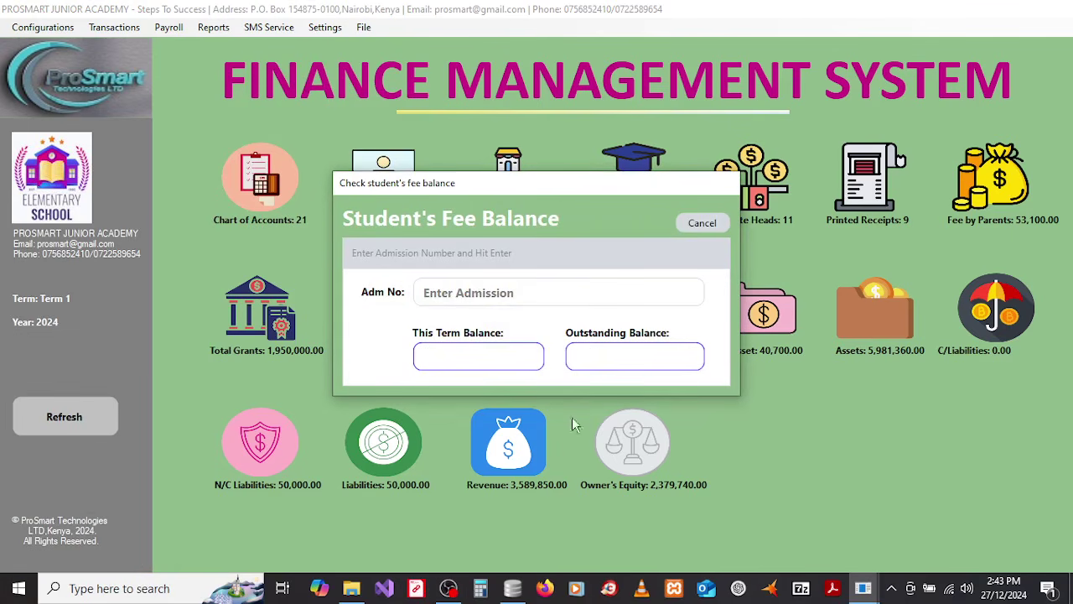
left_click(487, 293)
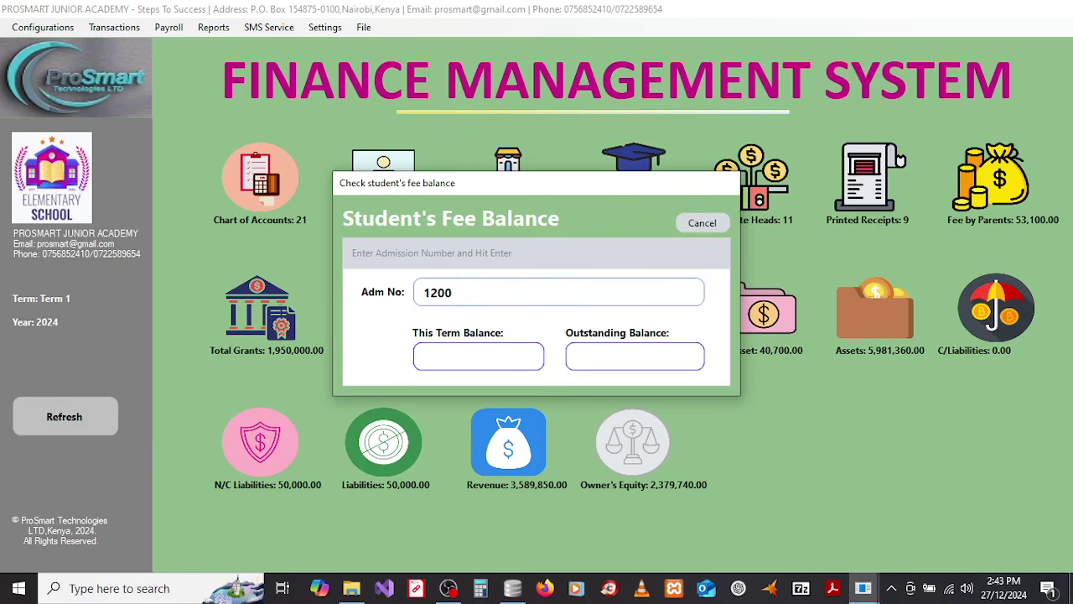
Step: Look up several students' balances, getting 6,000.00 and 23,600.00, then close the check
key("Return")
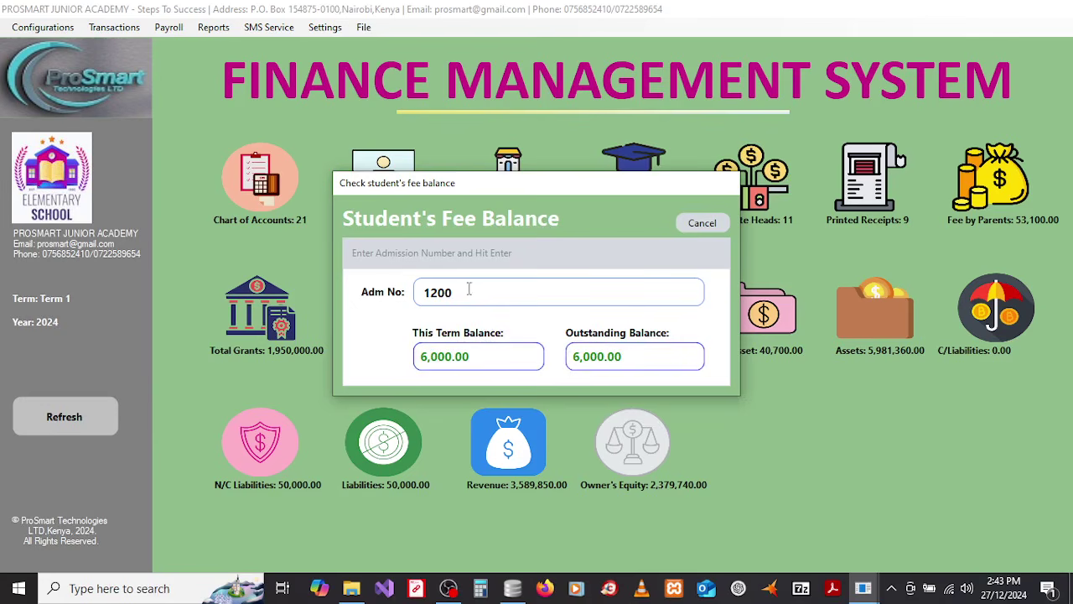
key("BackSpace")
type("5")
key("Return")
type("12")
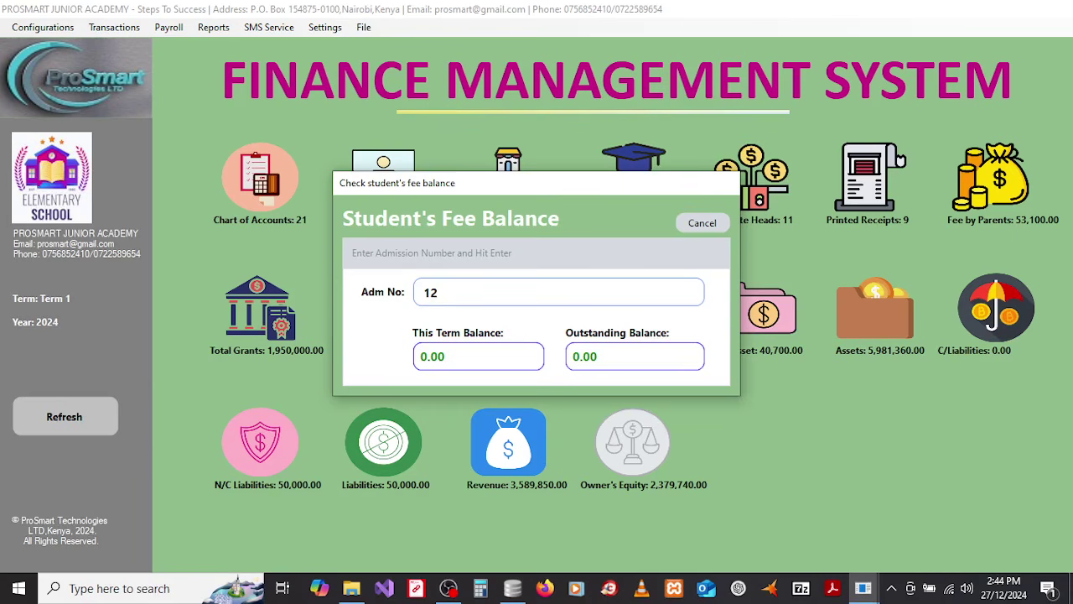
type("13")
key("Return")
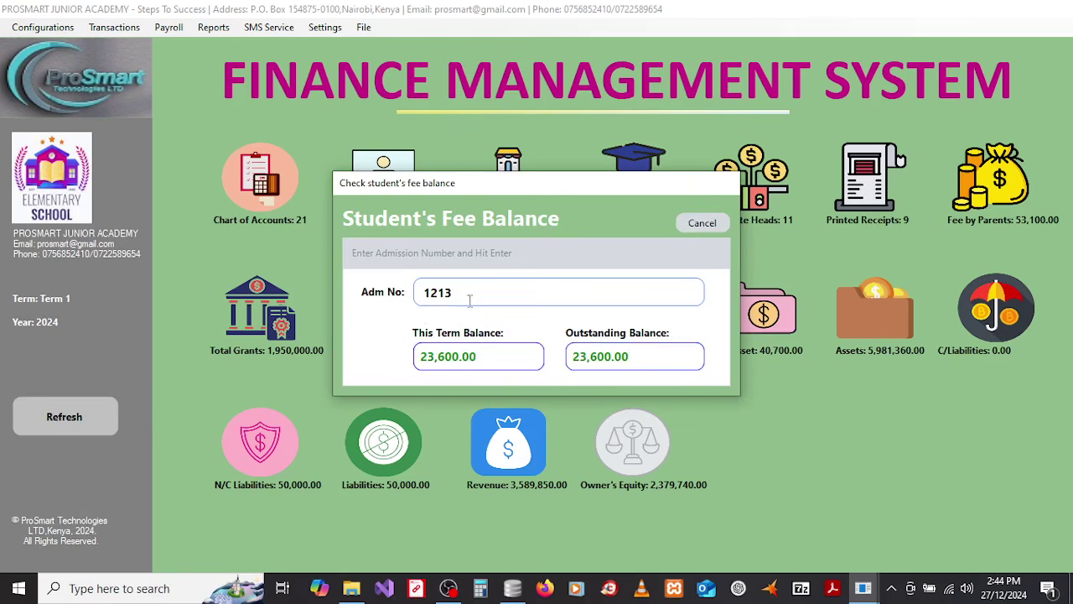
left_click(701, 224)
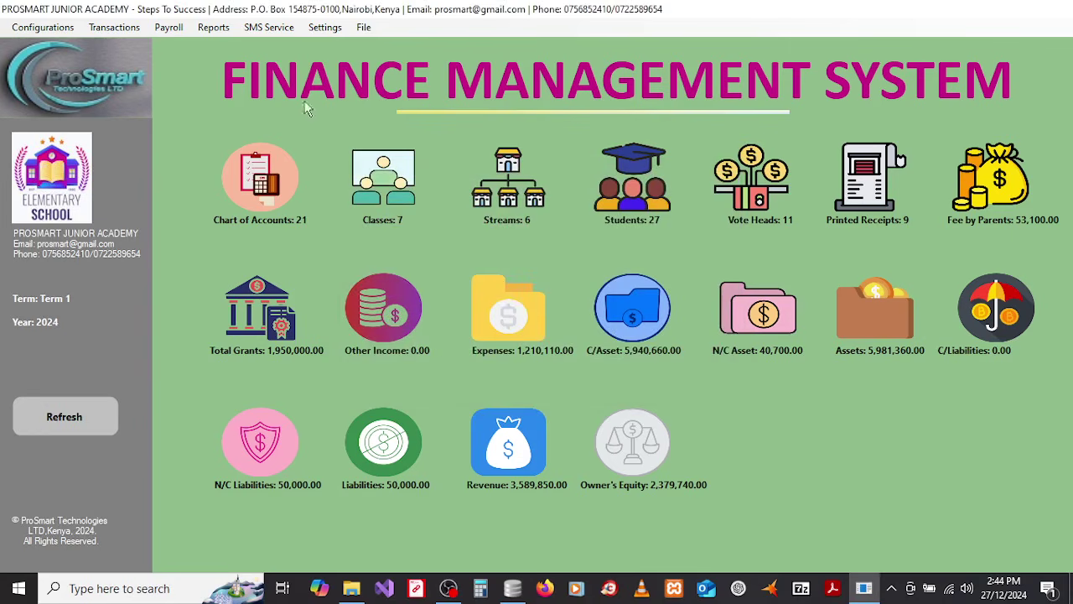
Step: Print the Fee Arrears List for two entered students, totalling 29,600.00, as StreamFeeBalanceReport.pdf
left_click(208, 30)
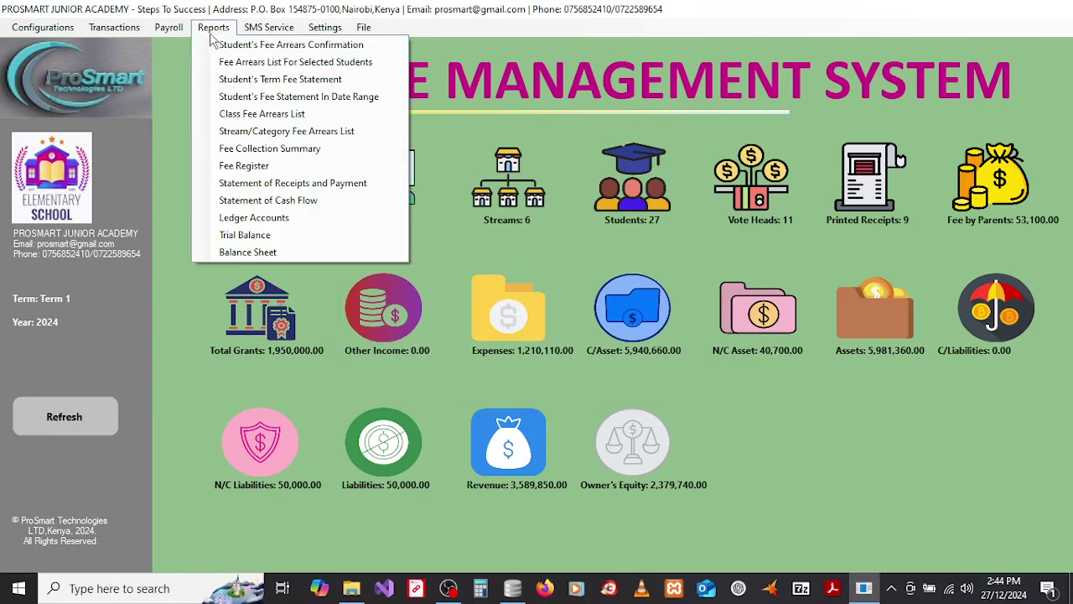
left_click(265, 65)
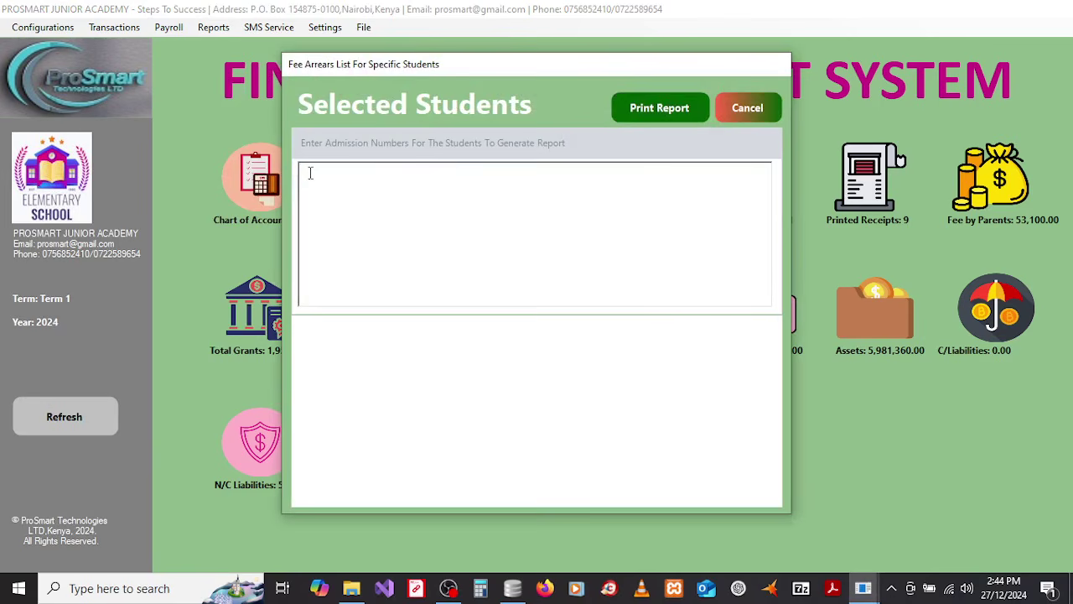
type("1200")
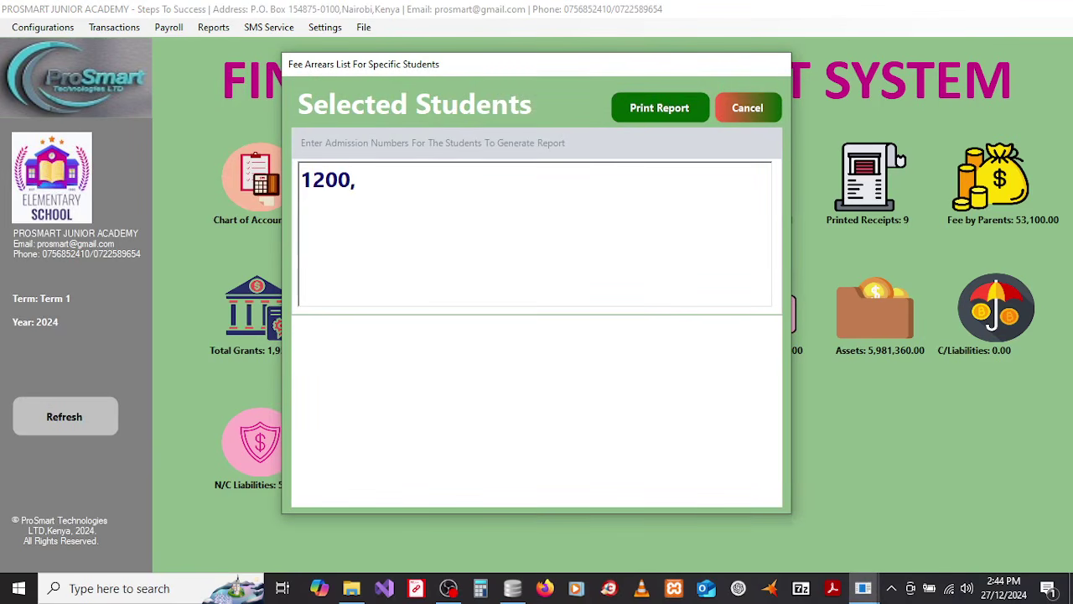
type(",1213")
left_click(624, 112)
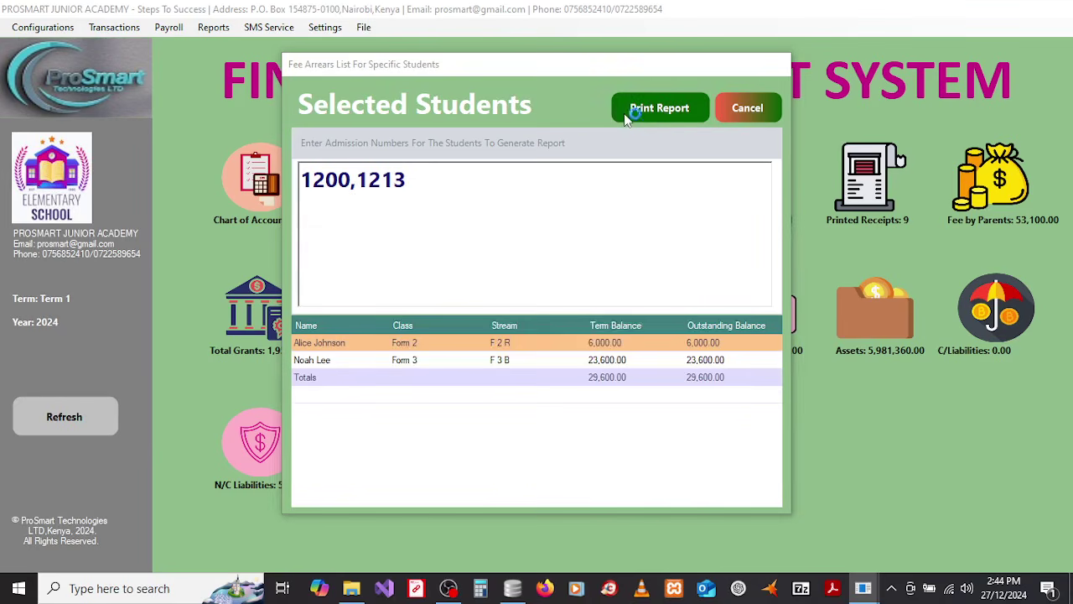
left_click(637, 350)
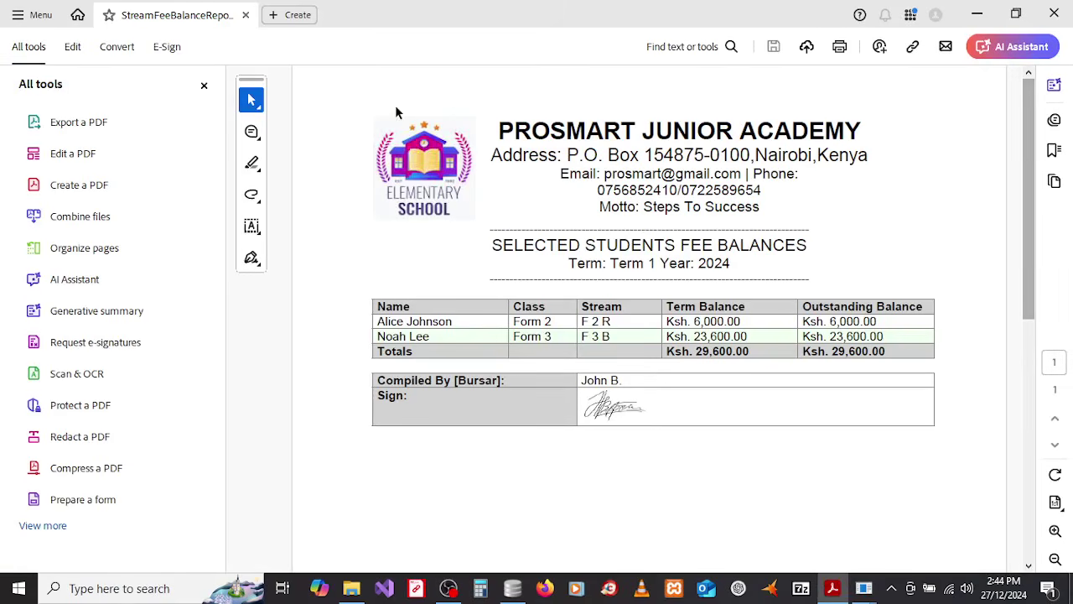
Step: Scroll through StreamFeeBalanceReport.pdf's Term 1 2024 balances totalling Ksh. 29,600.00, then close Acrobat
left_click(205, 85)
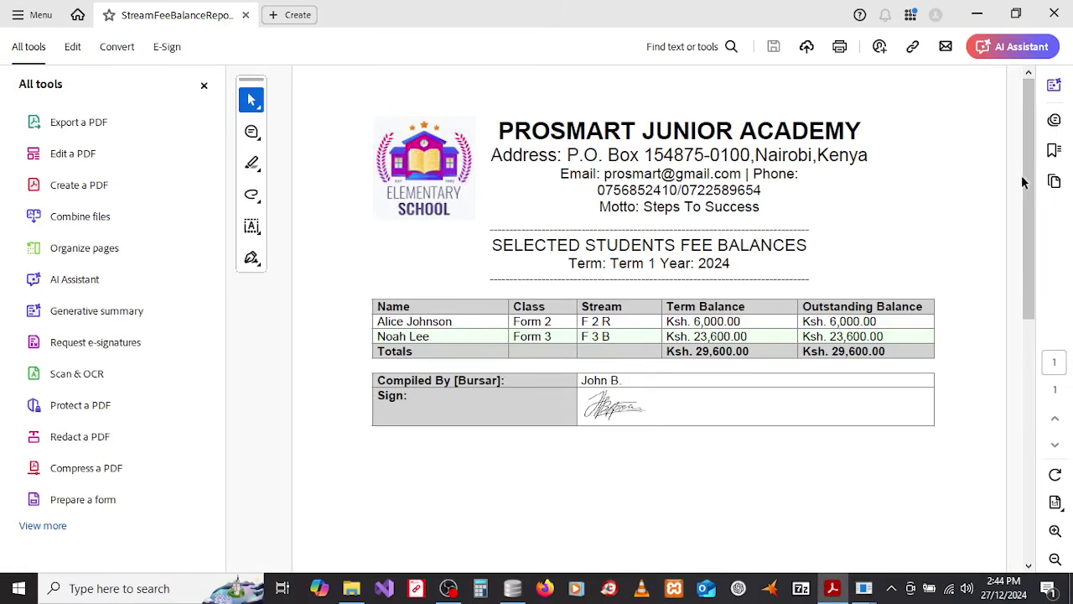
mouse_move(1029, 140)
left_mouse_down()
mouse_move(1031, 159)
mouse_move(1024, 137)
left_mouse_up()
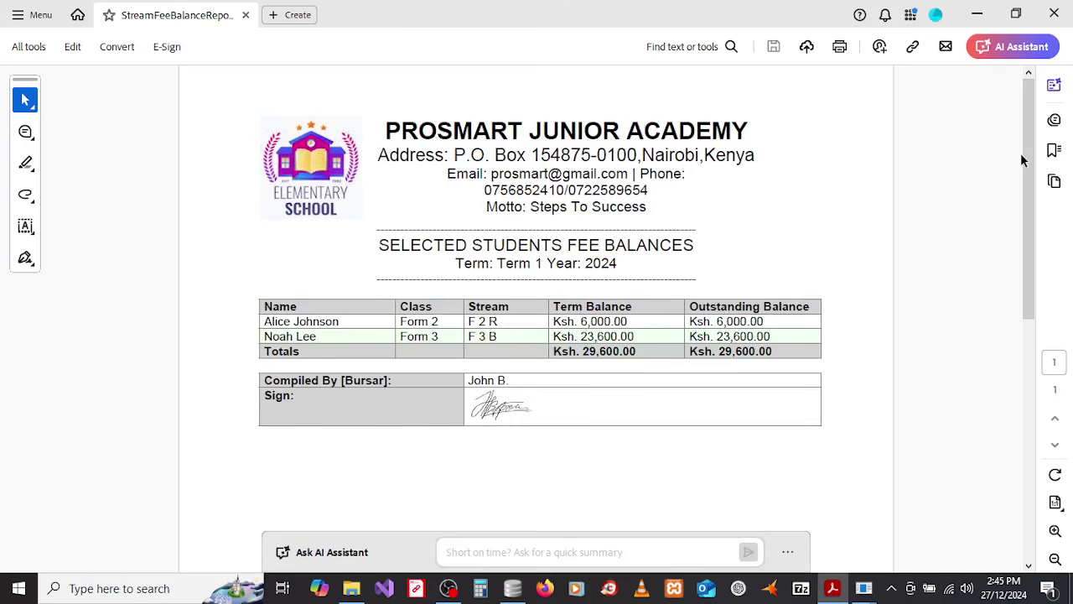
left_click_drag(1028, 154, 1044, 107)
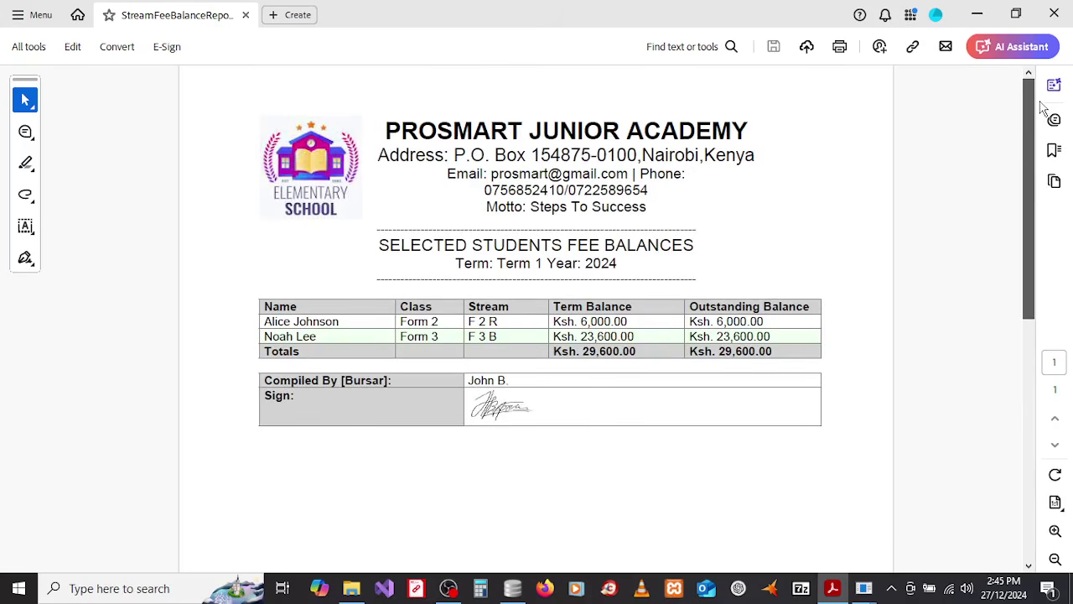
left_click_drag(1040, 101, 1022, 148)
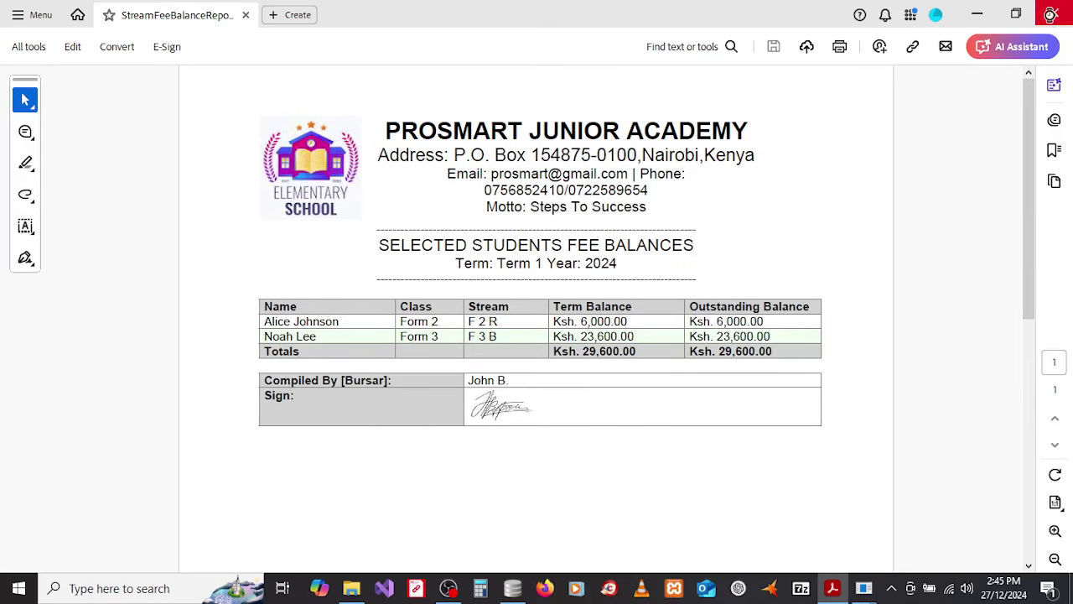
left_click(1054, 13)
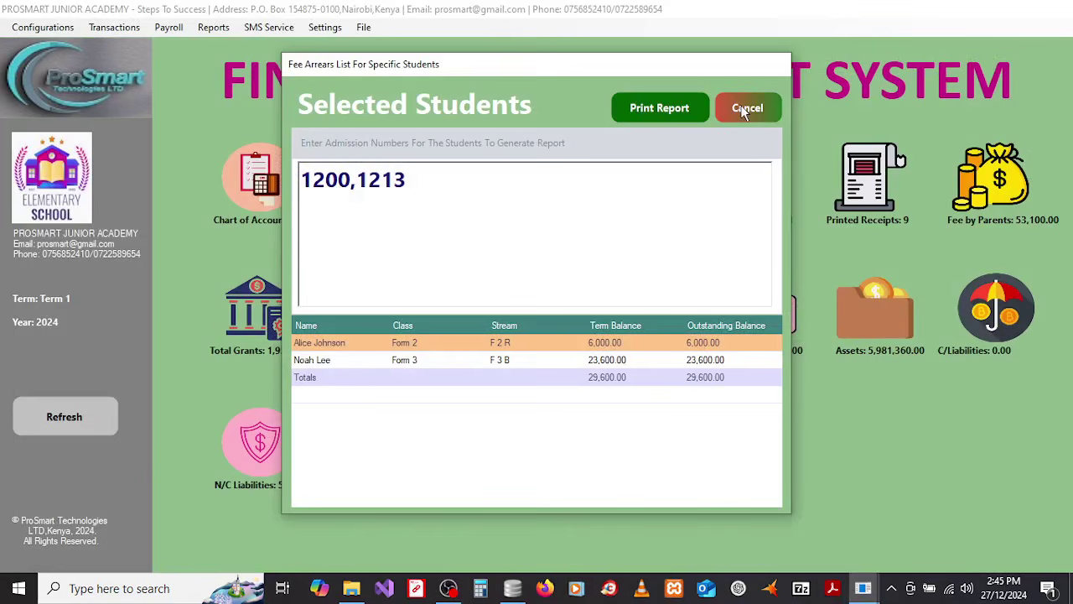
Step: Load the student's Term 1 2024 fee statement (20,000 paid, 6,000 balance) and print it
left_click(744, 112)
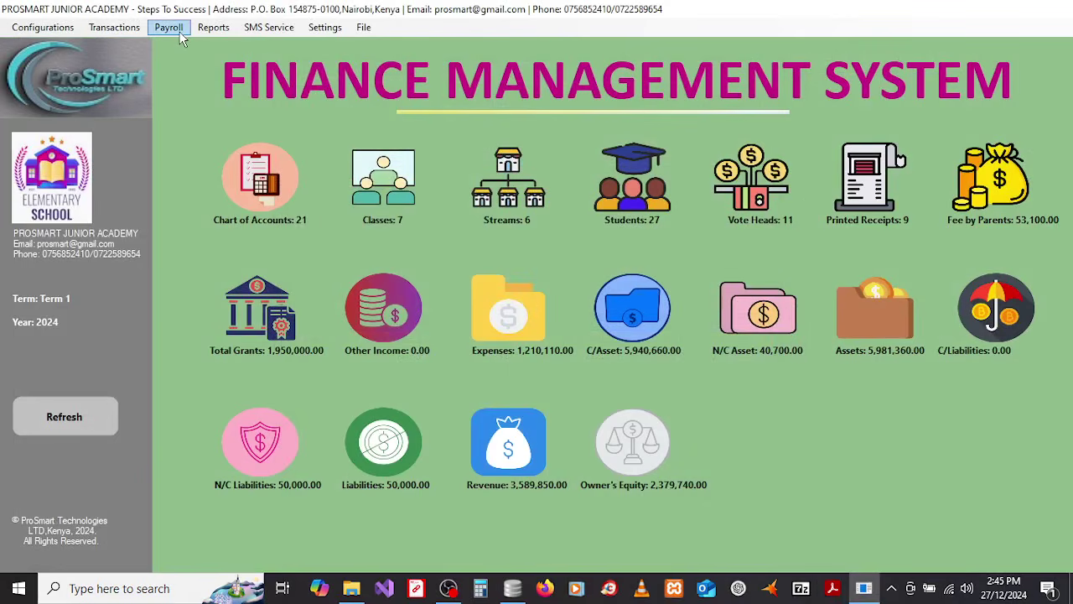
left_click(211, 32)
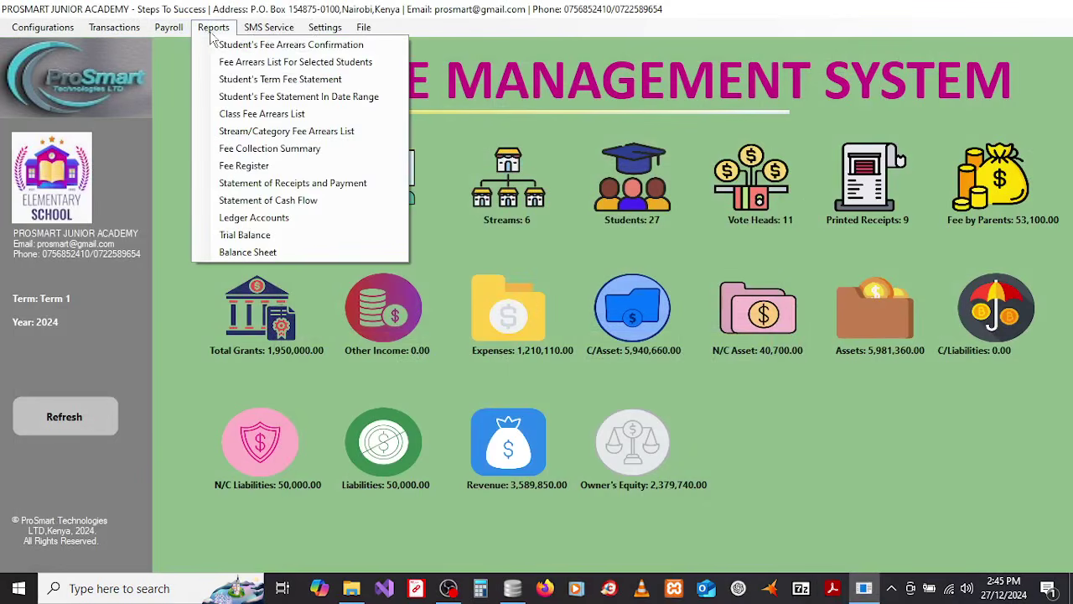
left_click(228, 81)
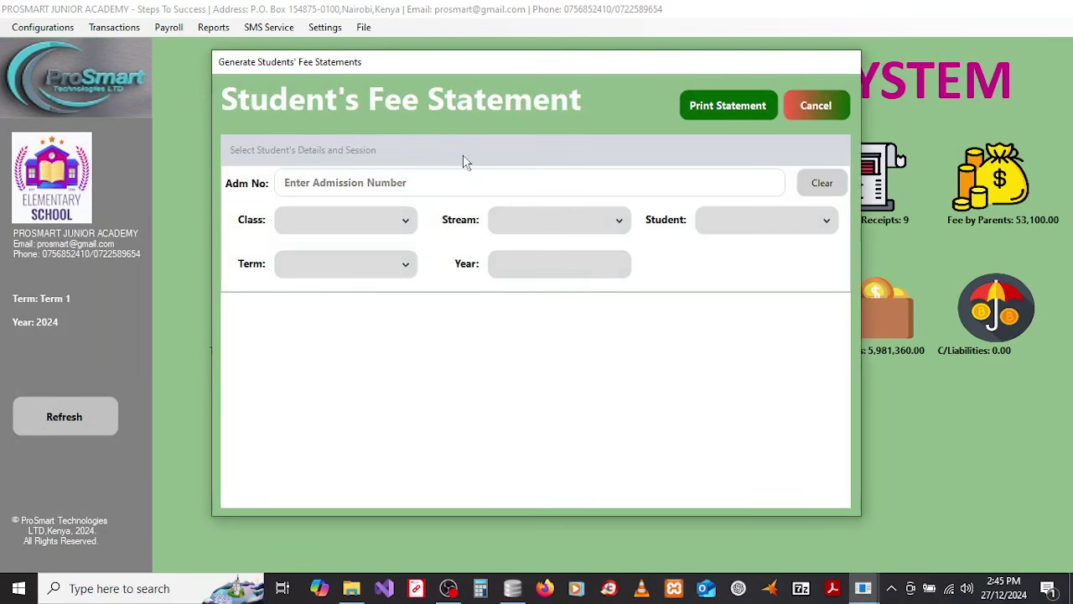
left_click(402, 187)
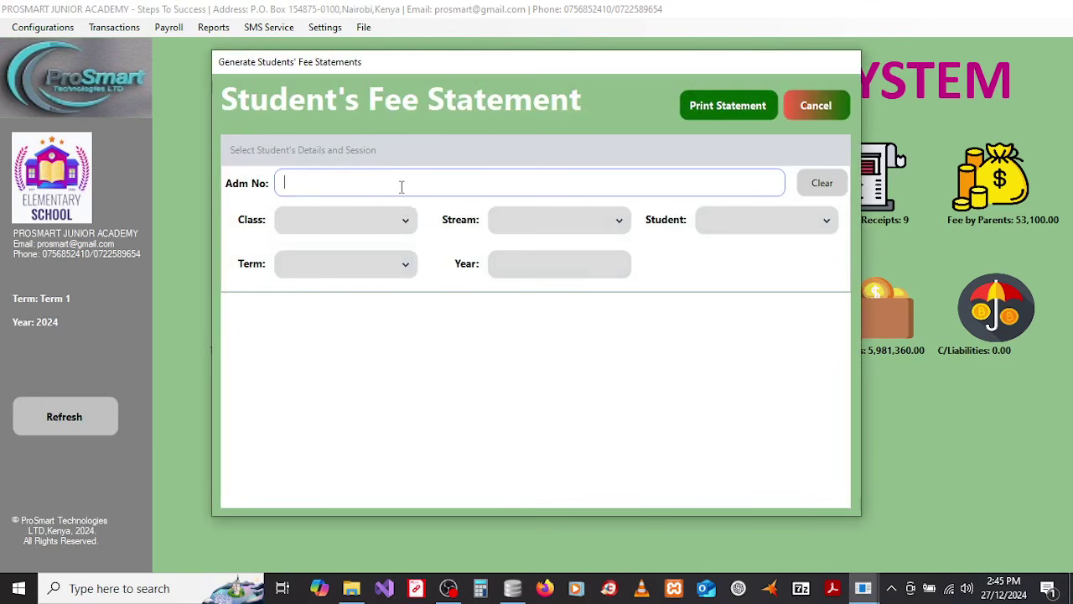
type("1200")
left_click(402, 220)
left_click(361, 223)
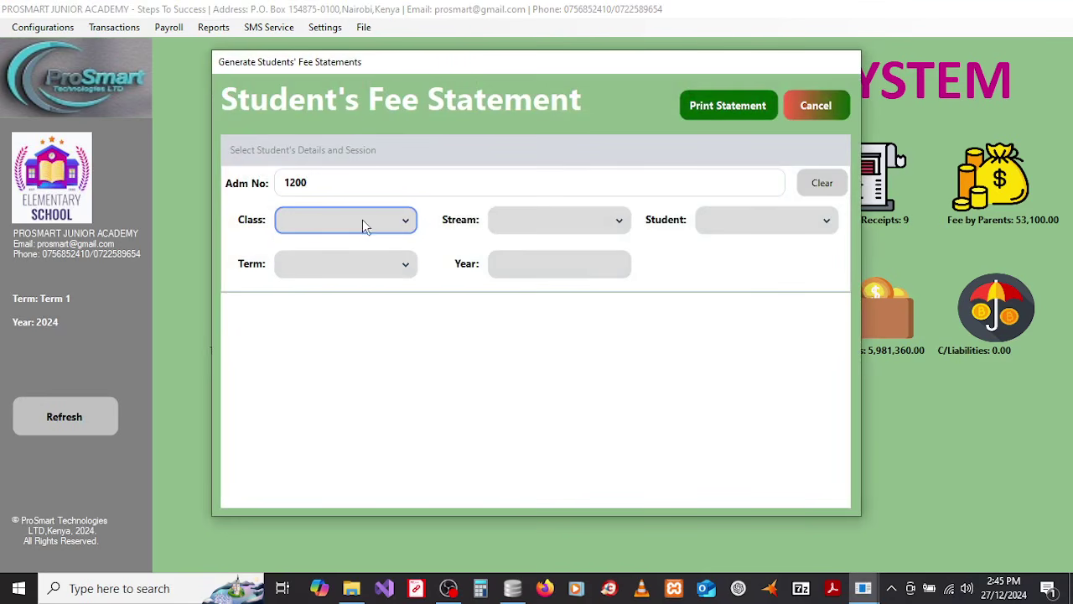
left_click(324, 184)
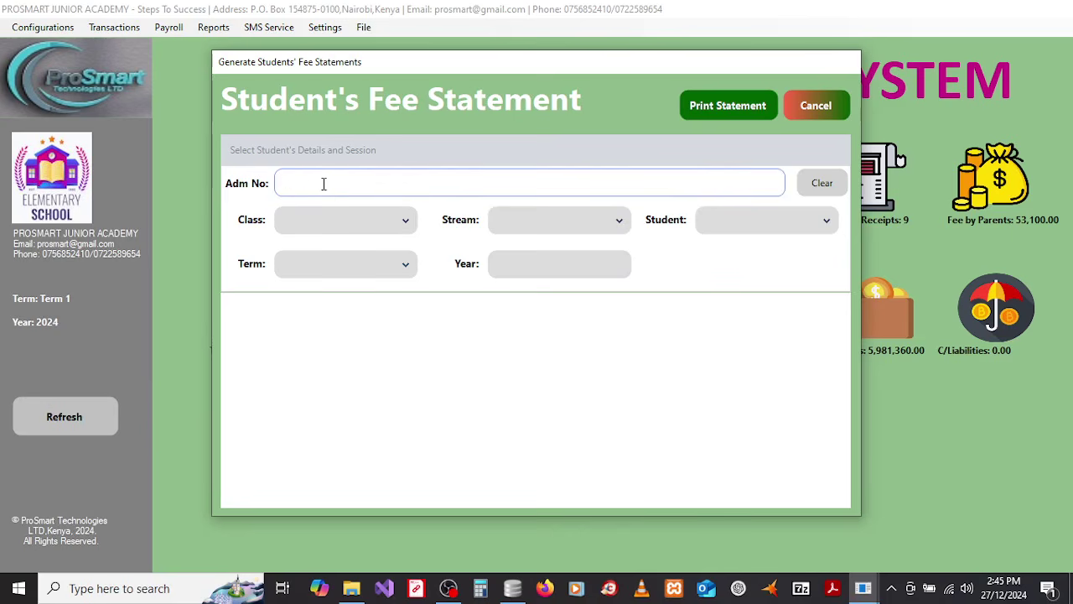
key("Return")
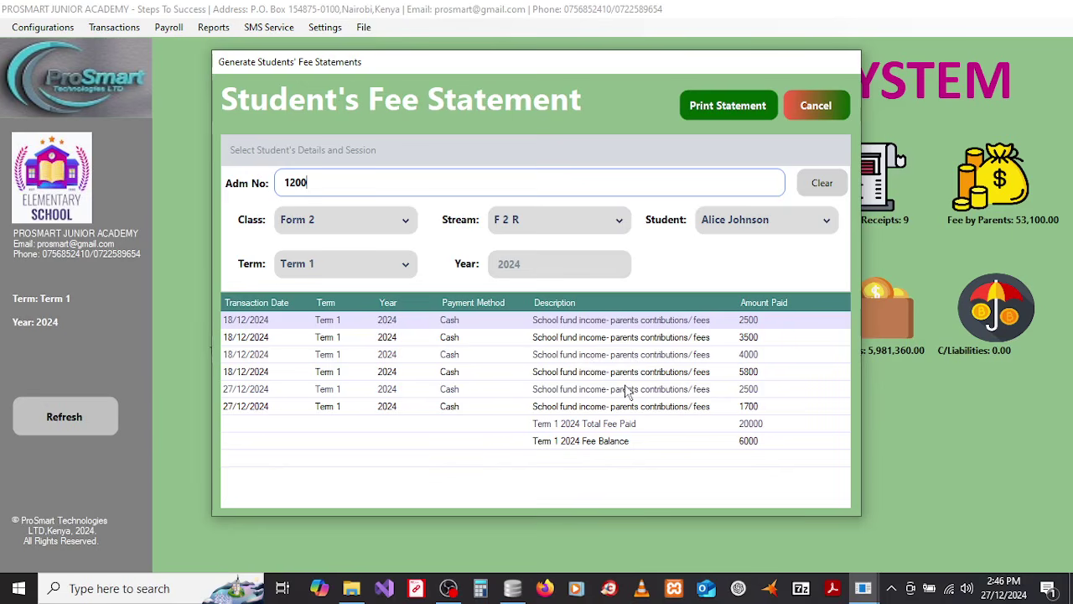
left_click(713, 107)
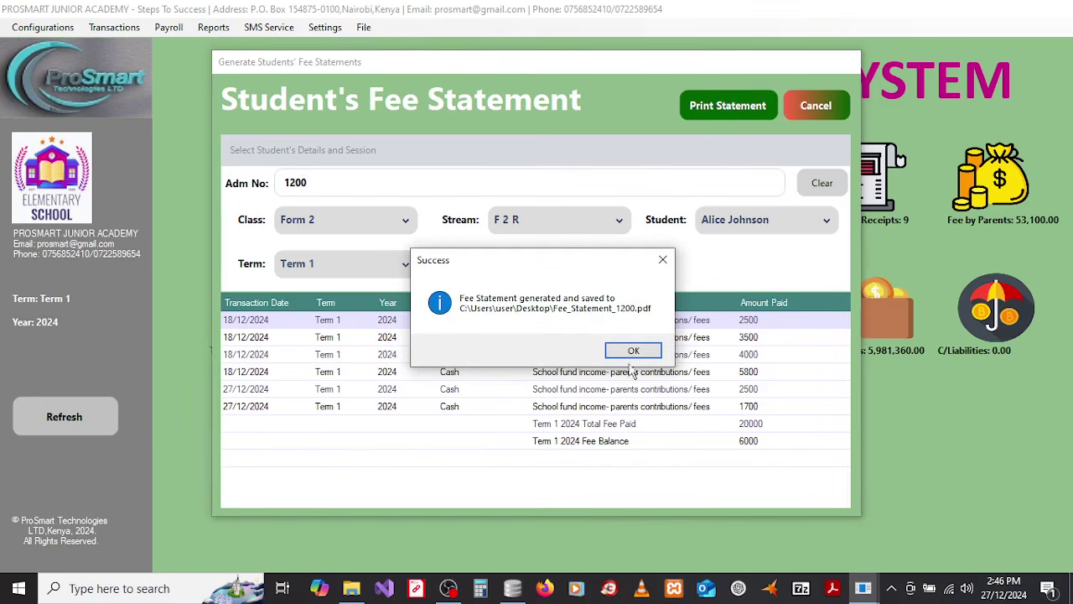
Step: Open Fee_Statement_1200.pdf, scroll through the term fee statement, then close Acrobat
left_click(633, 351)
left_click(632, 352)
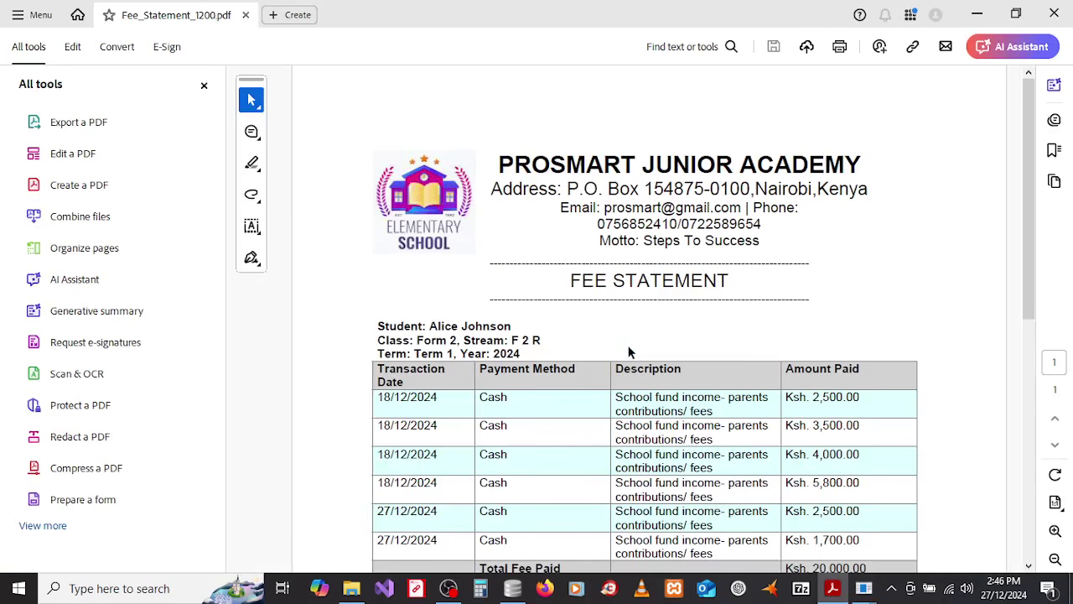
left_click(203, 88)
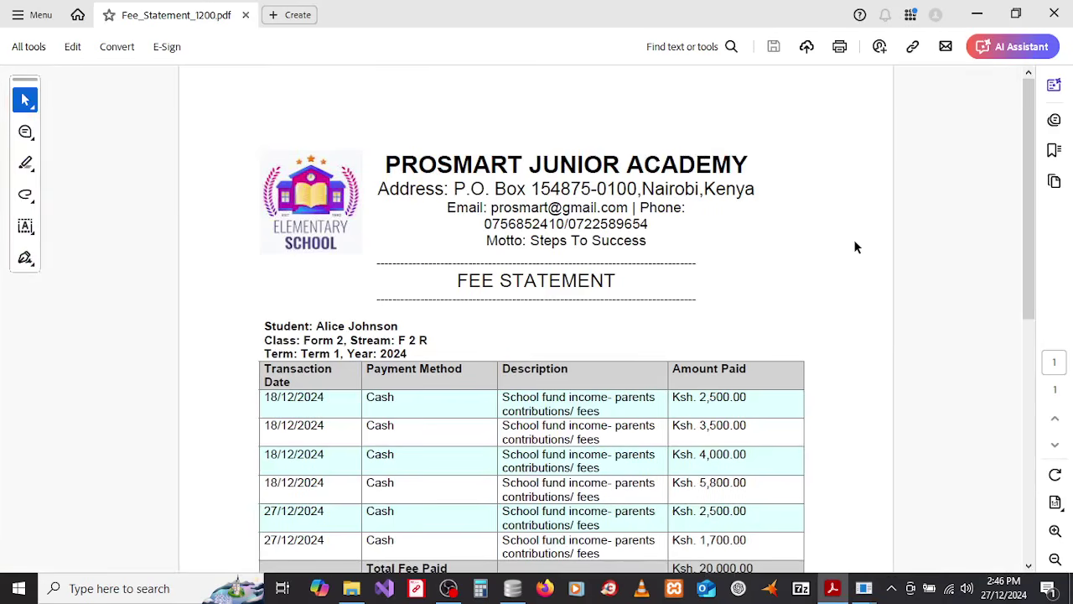
mouse_move(1025, 173)
left_mouse_down()
mouse_move(1038, 282)
mouse_move(1030, 177)
mouse_move(1034, 251)
left_mouse_up()
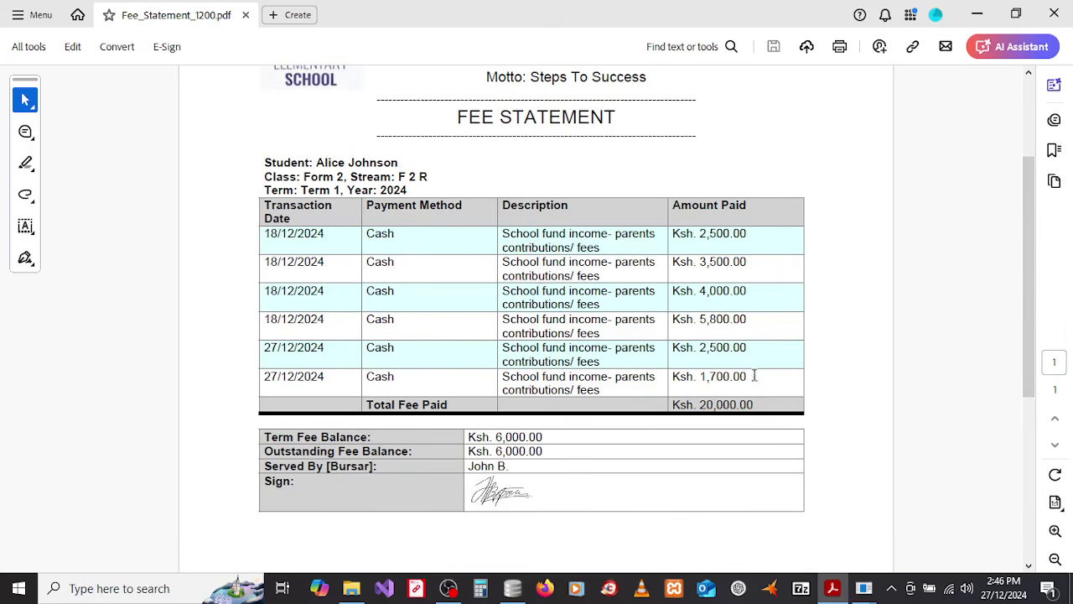
left_click_drag(1031, 211, 1006, 262)
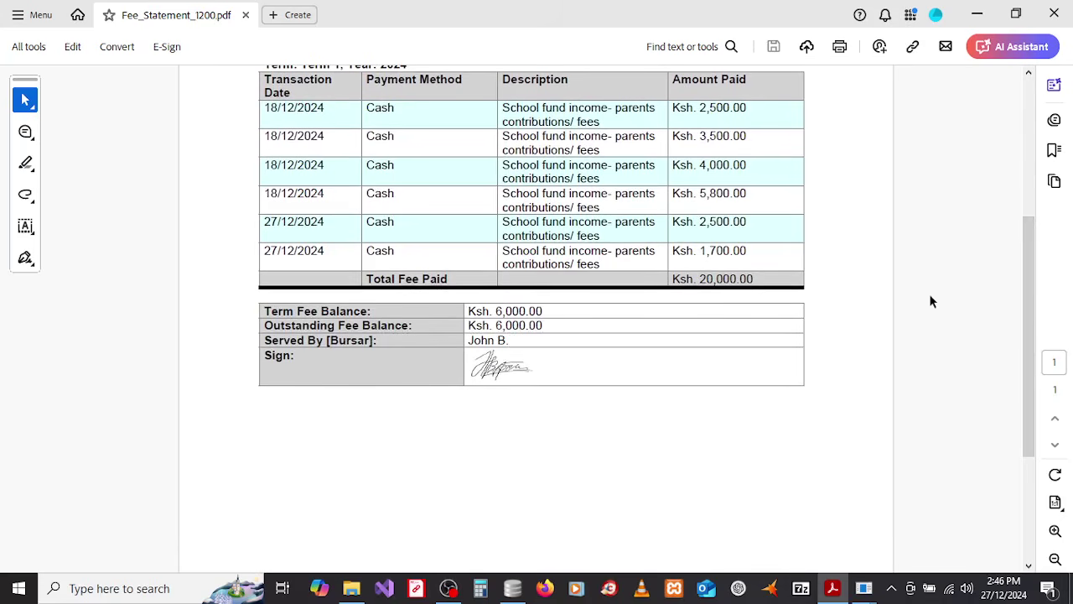
left_click_drag(1036, 299, 1022, 126)
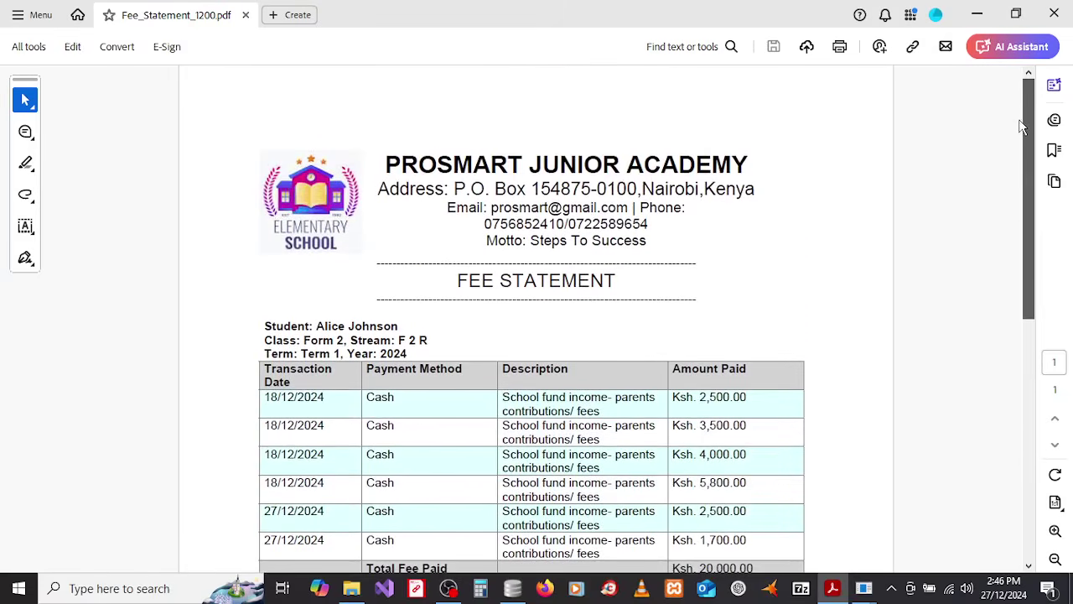
left_click(1054, 15)
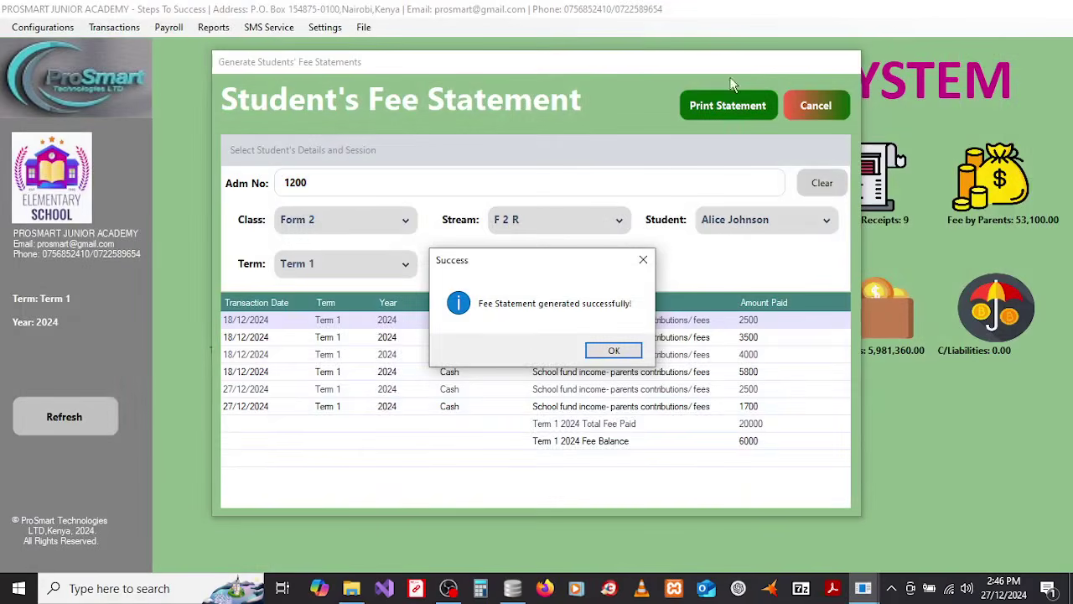
Step: Print the student's Fee Statement In Date Range from 3 to 27 December 2024
left_click(614, 351)
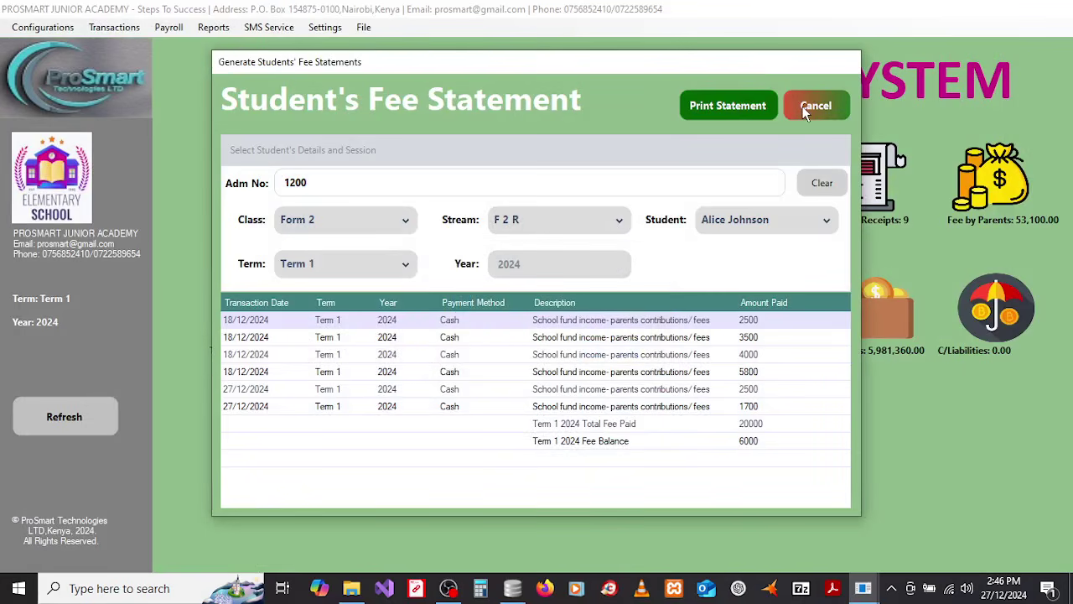
left_click(805, 111)
left_click(220, 30)
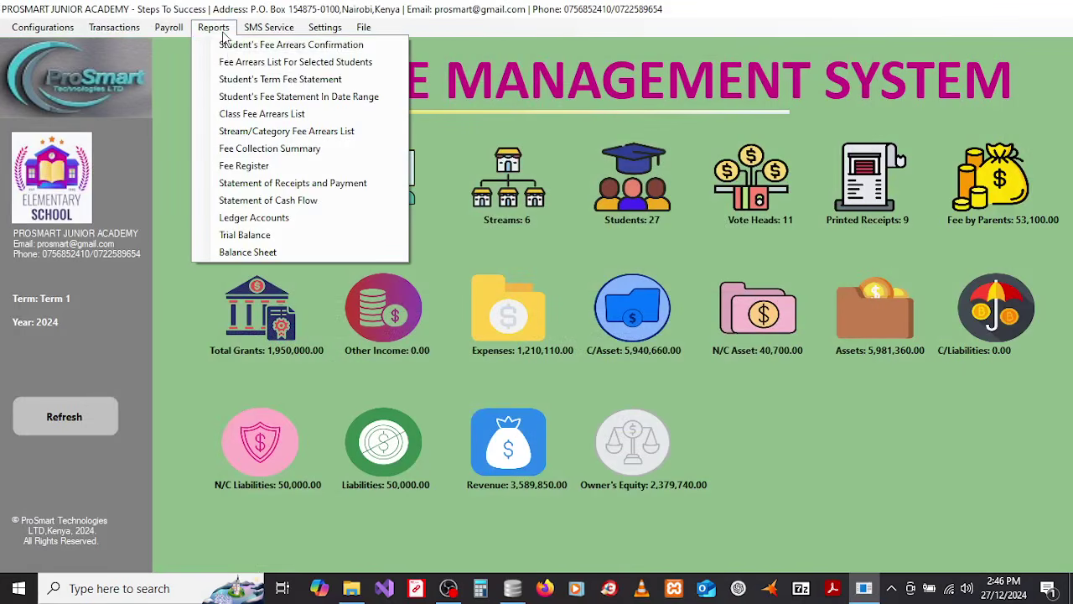
left_click(241, 99)
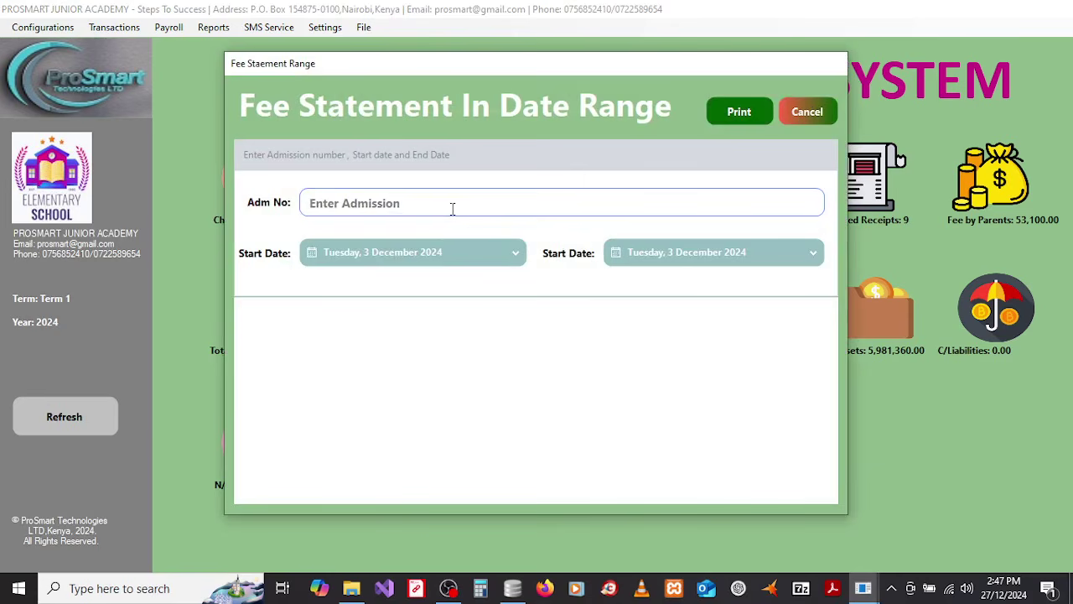
left_click(438, 204)
type("12")
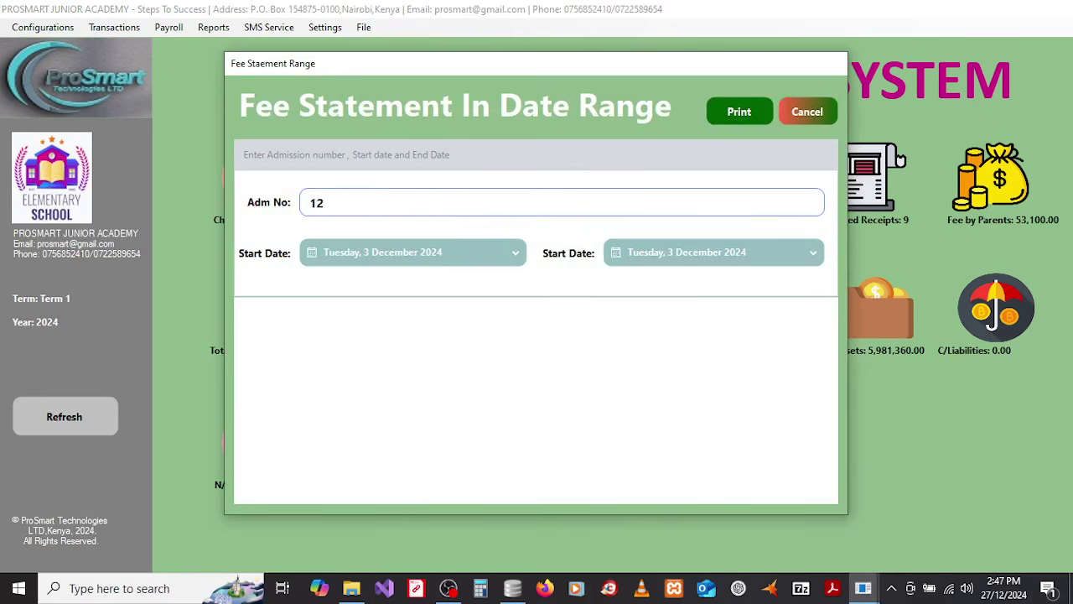
type("00")
left_click(444, 250)
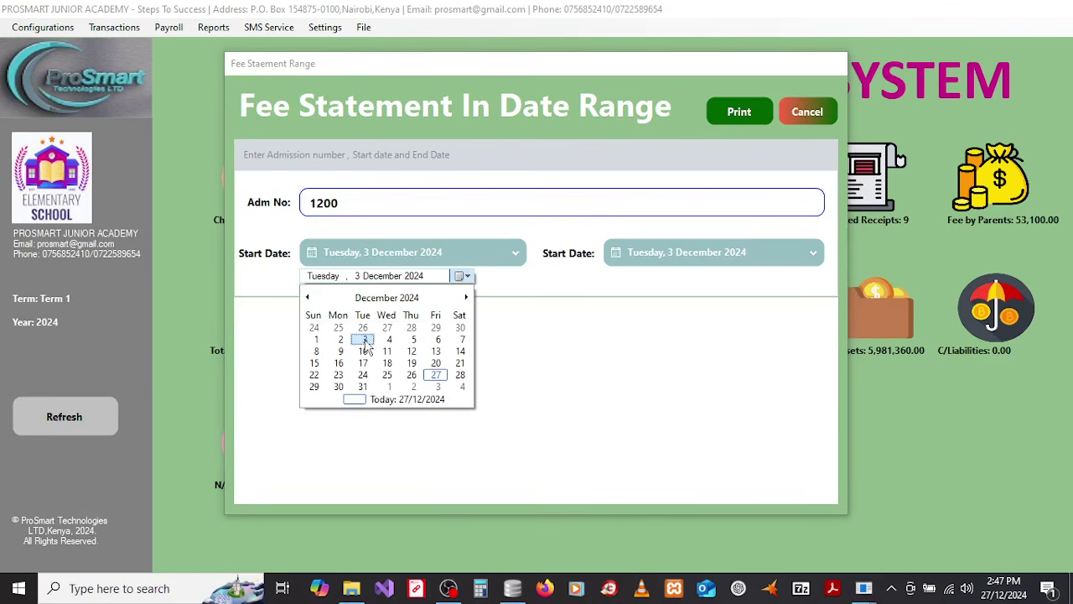
left_click(365, 342)
left_click(690, 257)
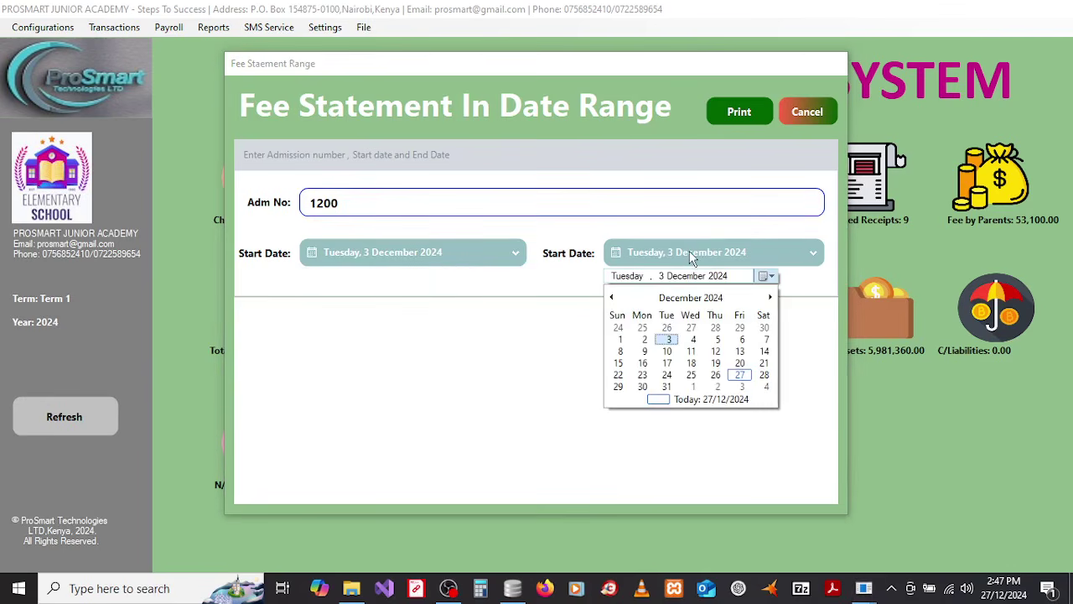
left_click(741, 376)
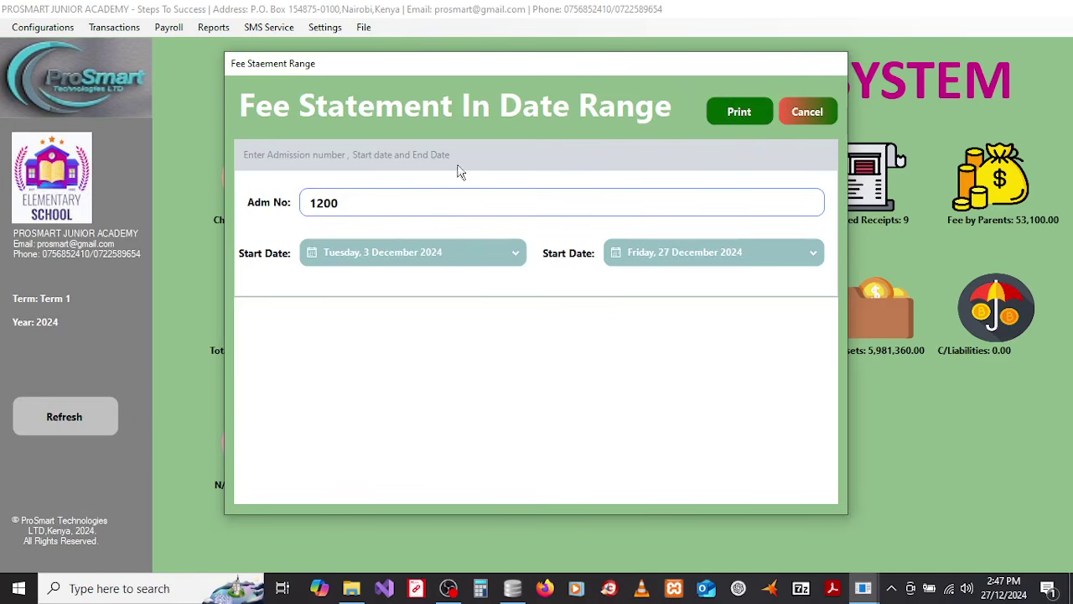
left_click(727, 115)
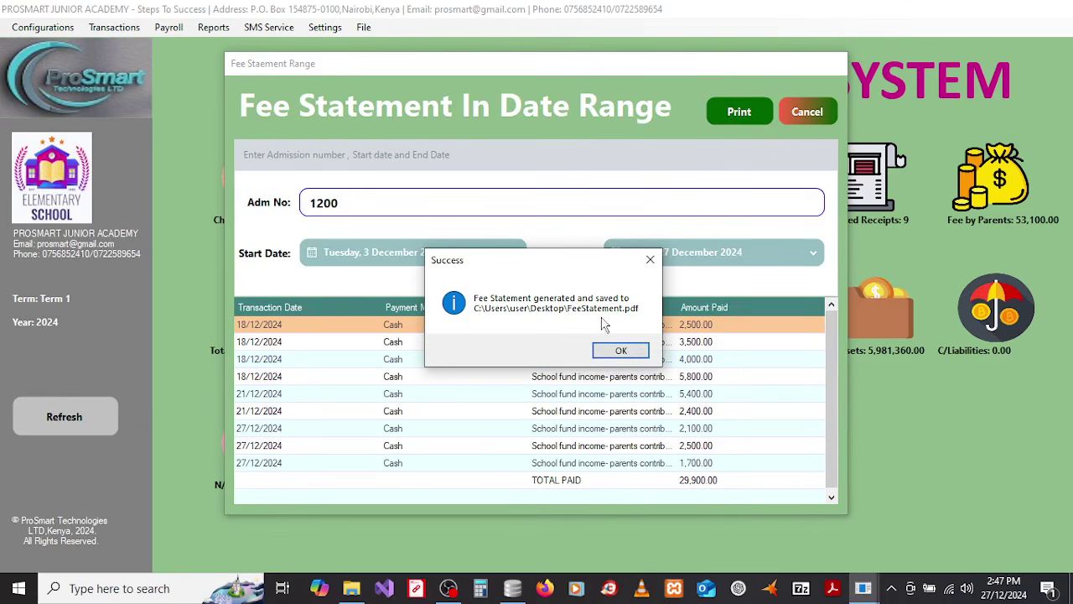
Step: Open FeeStatement.pdf, scroll through the 29,900.00 December statement, then close Acrobat
left_click(607, 353)
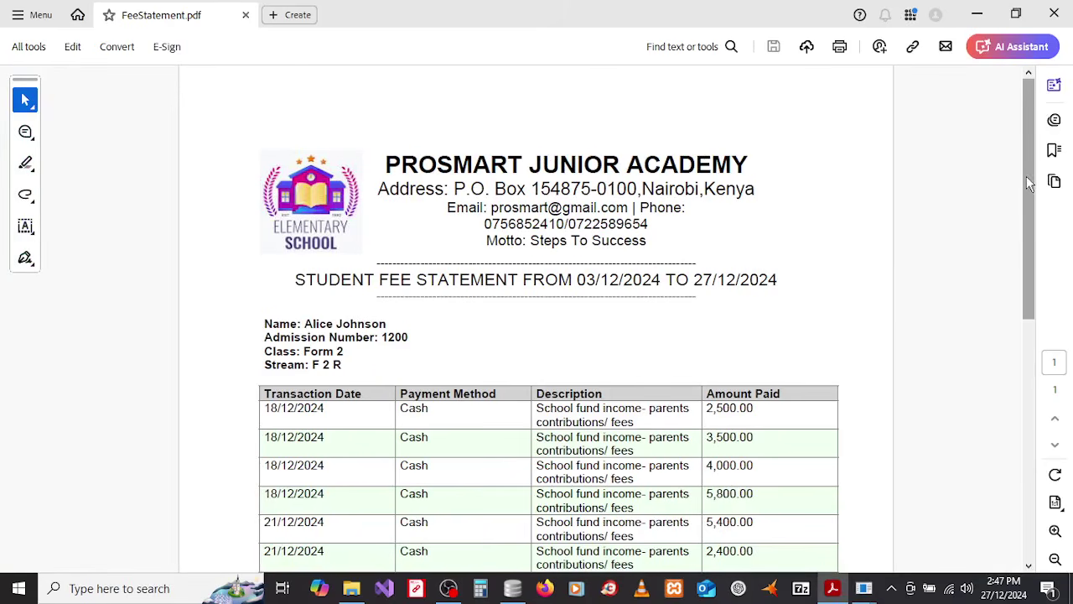
left_click_drag(1027, 176, 1008, 202)
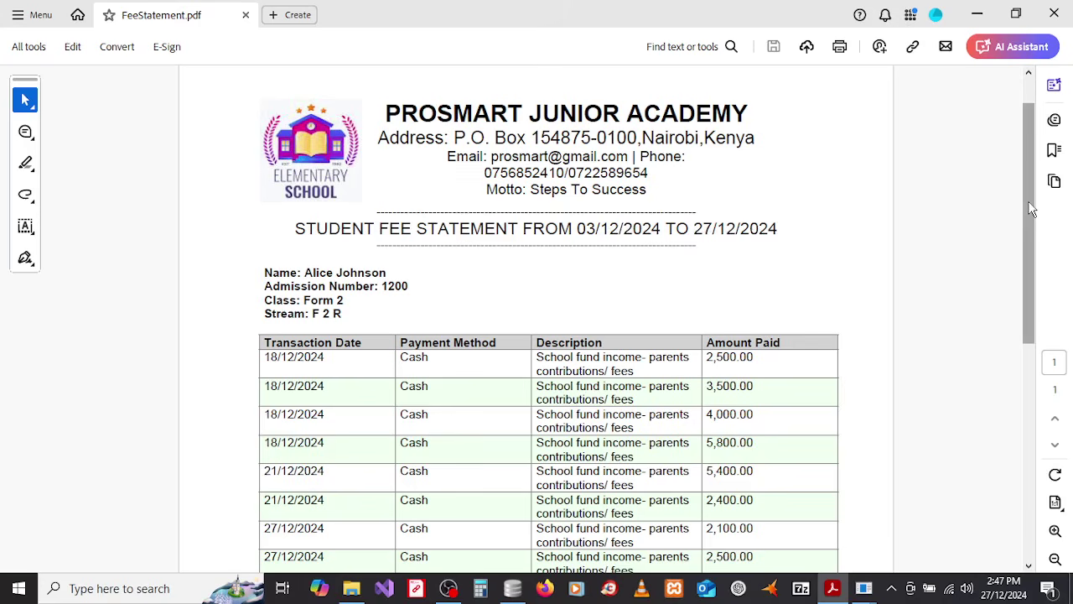
left_click_drag(1029, 202, 1024, 241)
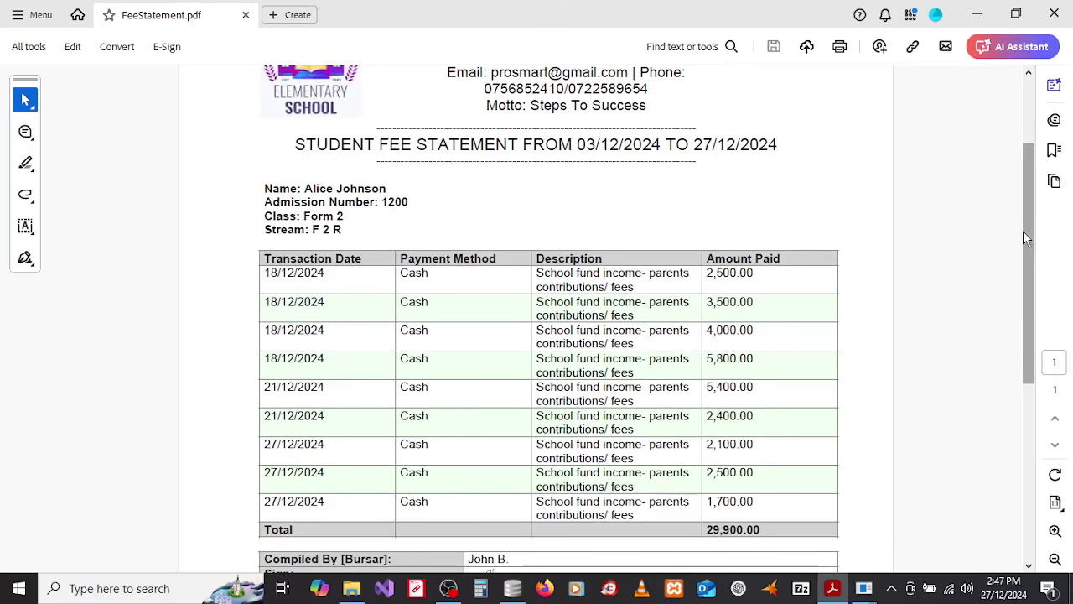
left_click_drag(1030, 238, 1031, 308)
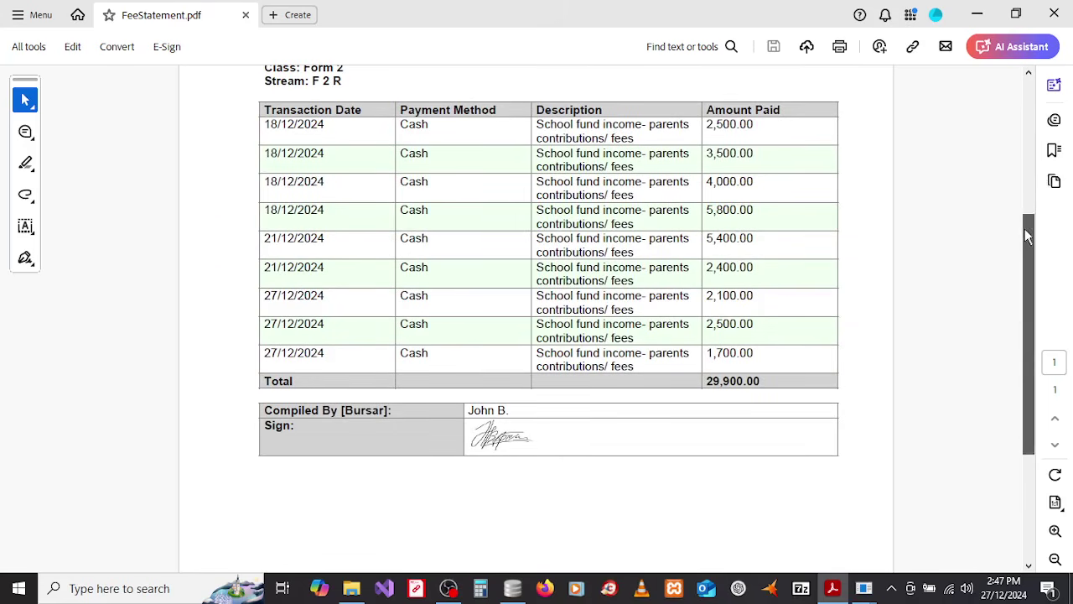
mouse_move(1024, 229)
left_mouse_down()
mouse_move(1024, 82)
mouse_move(1031, 215)
left_mouse_up()
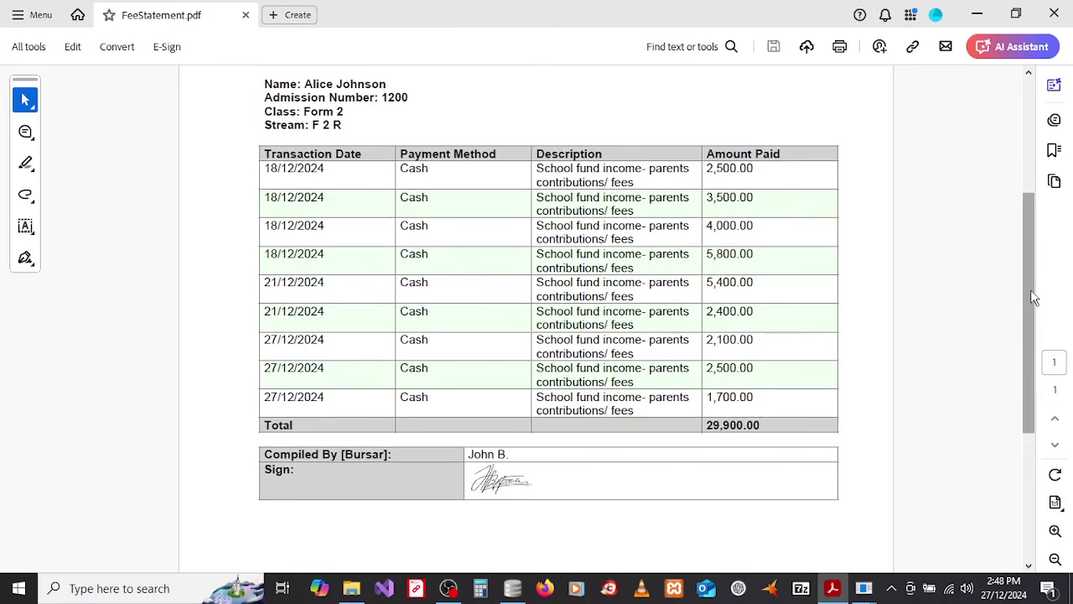
left_click_drag(1032, 289, 1033, 180)
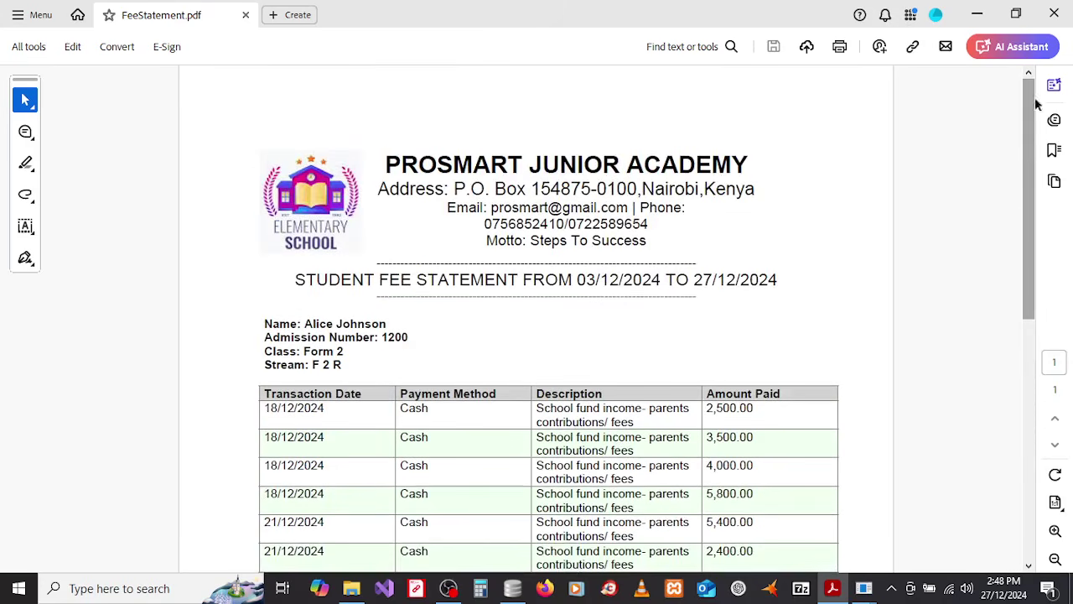
left_click(1055, 15)
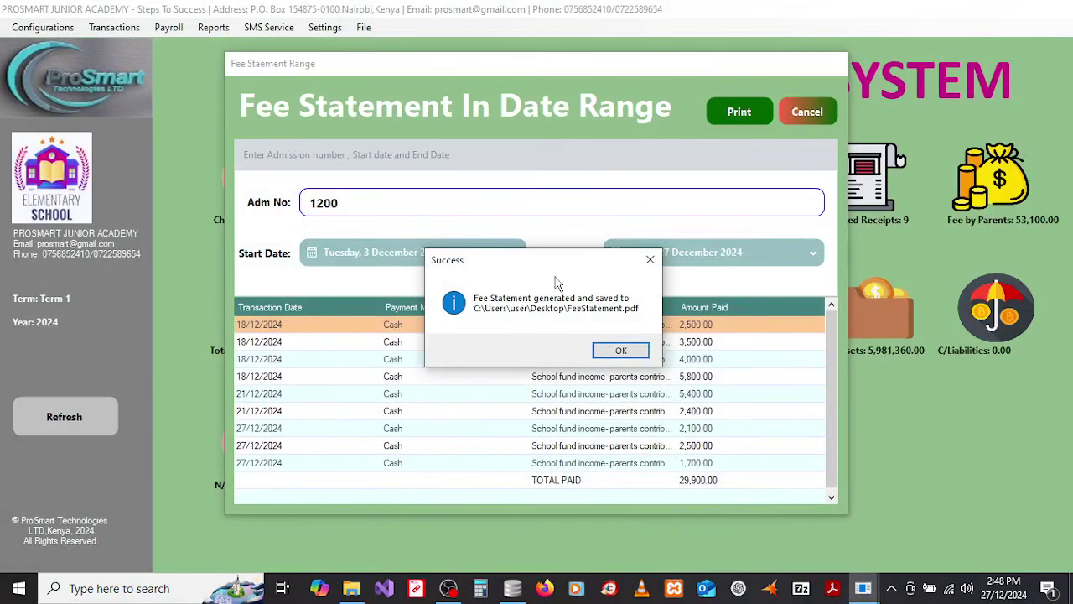
Step: Print the Class Fee Arrears List for Form 2, Term 1, totalling 32,100.00 paid
left_click(620, 352)
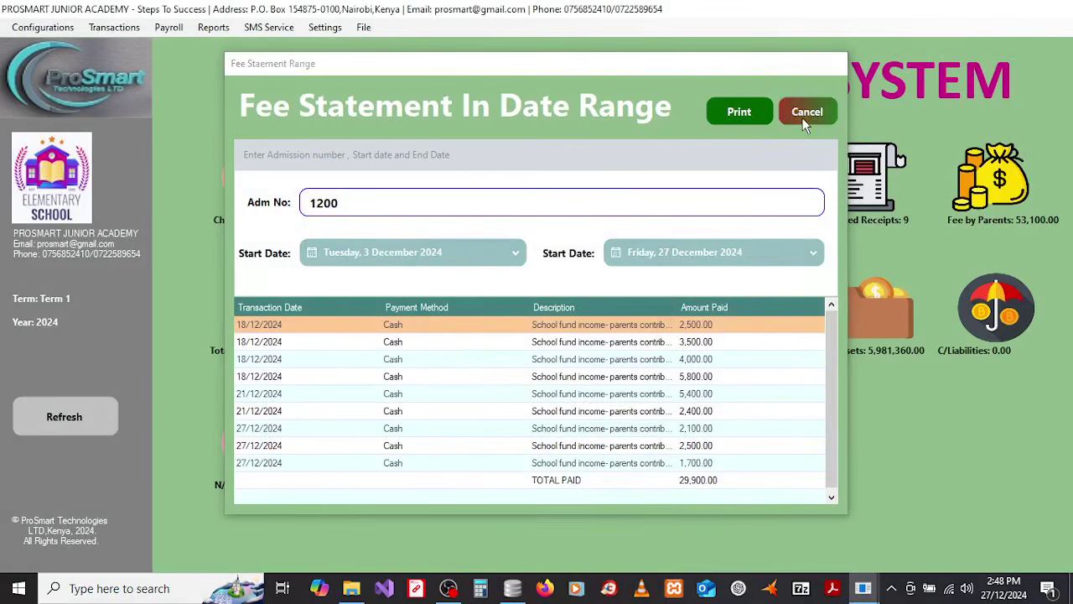
left_click(805, 111)
left_click(223, 28)
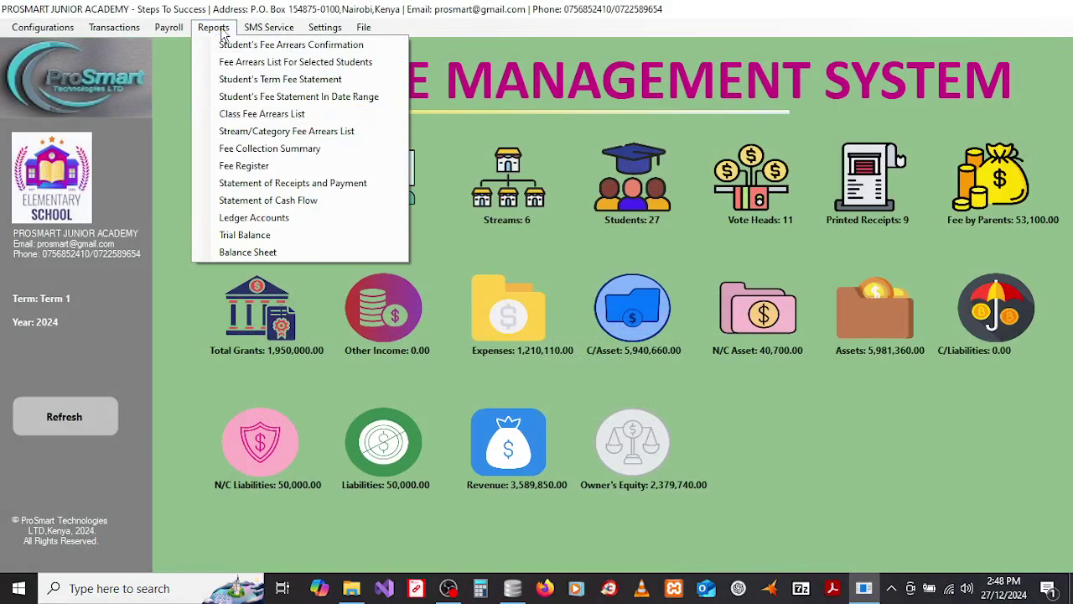
left_click(250, 118)
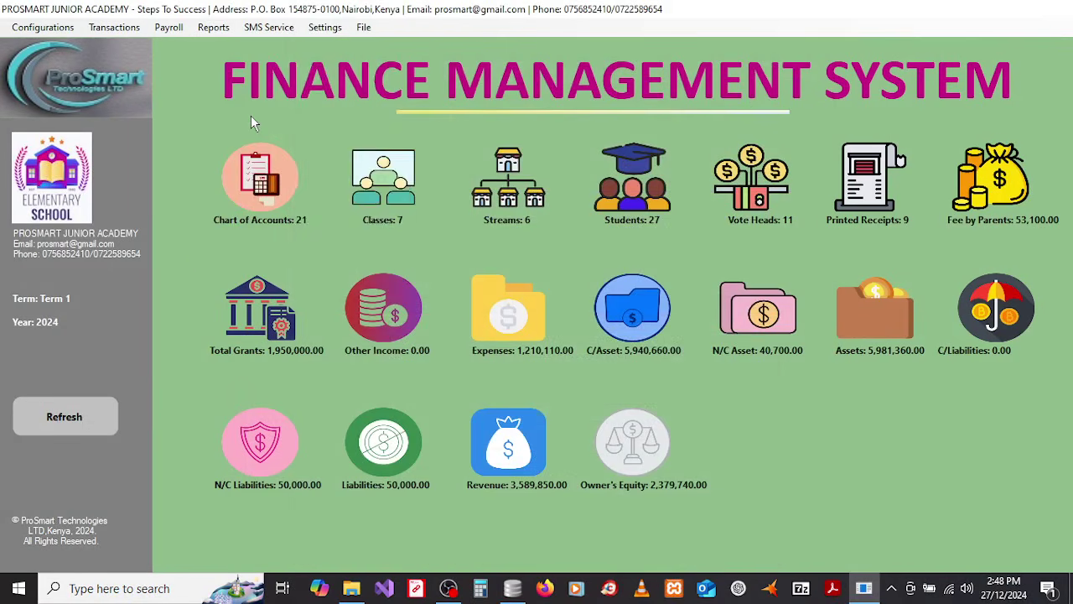
left_click(471, 166)
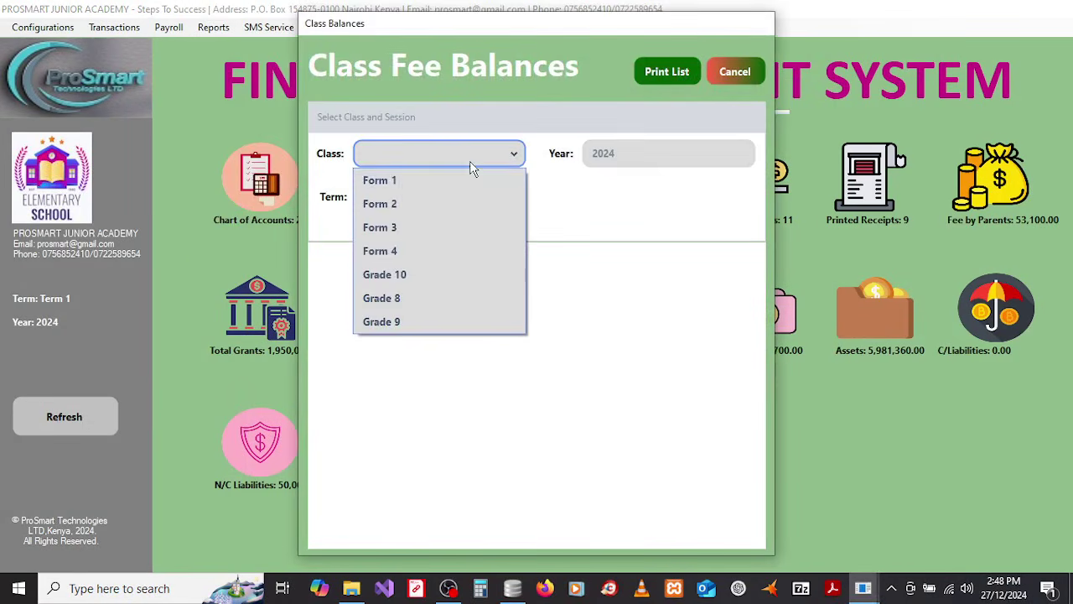
left_click(398, 203)
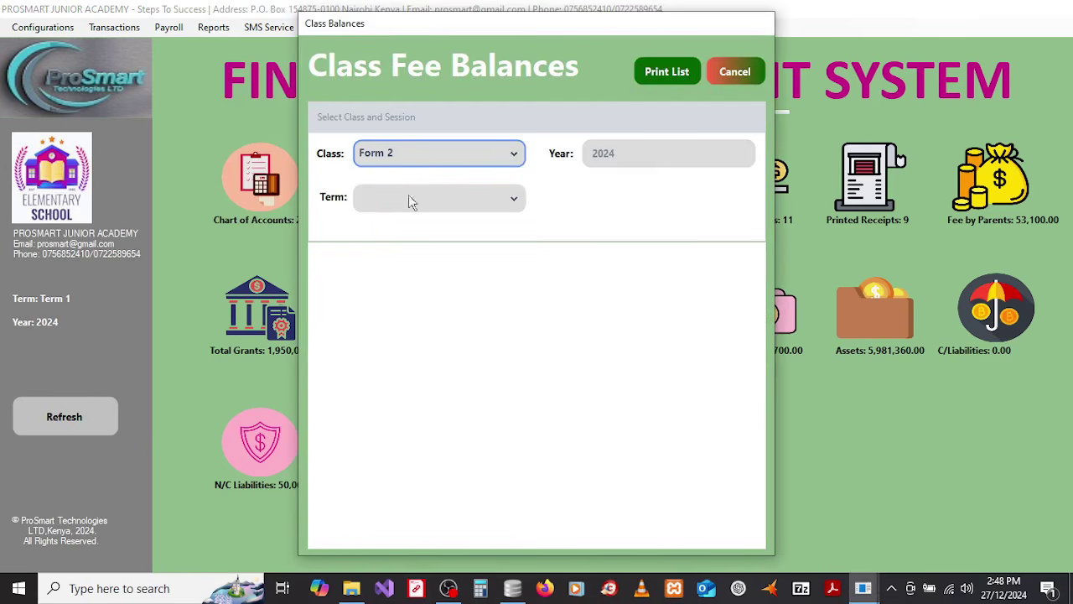
left_click(455, 199)
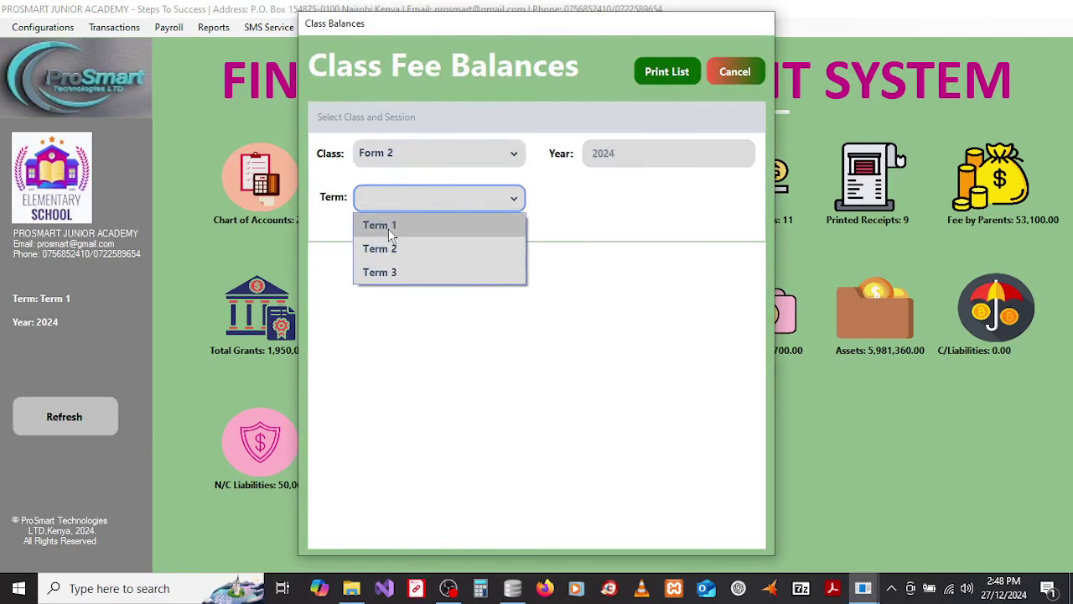
left_click(388, 230)
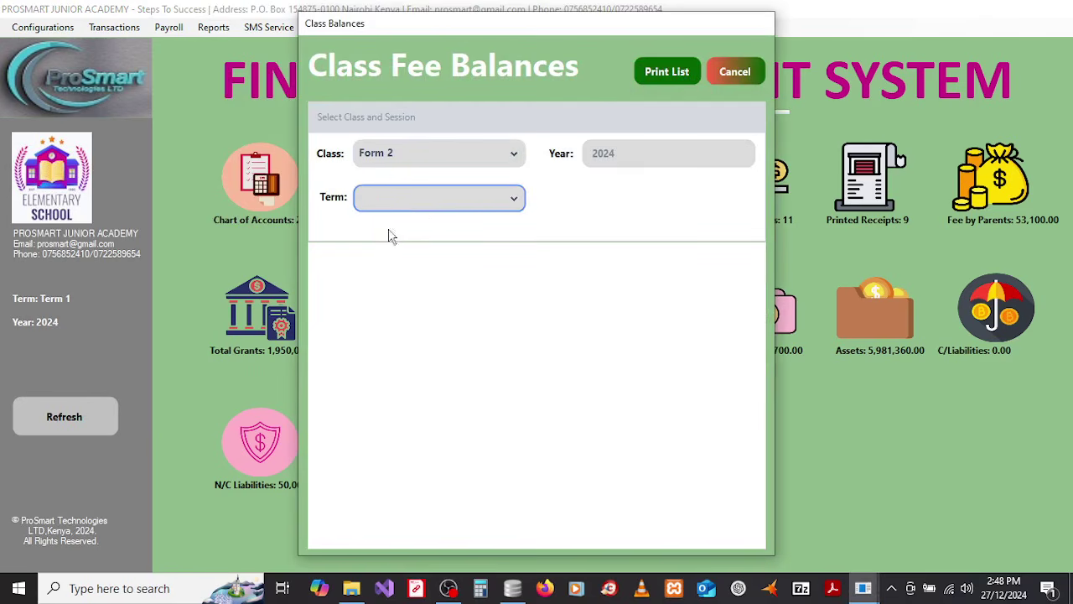
left_click(657, 73)
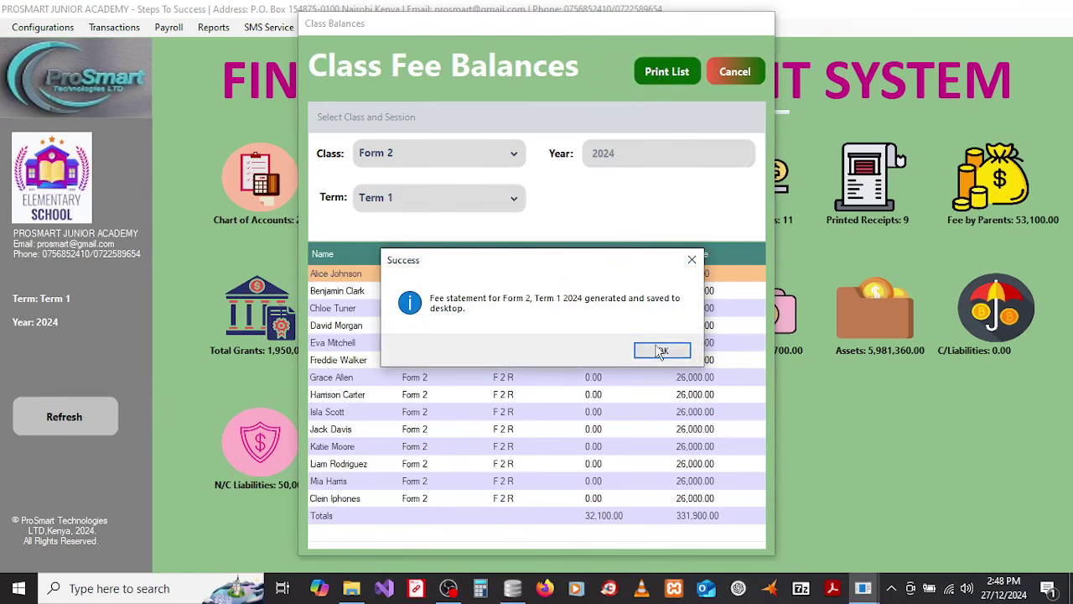
left_click(661, 351)
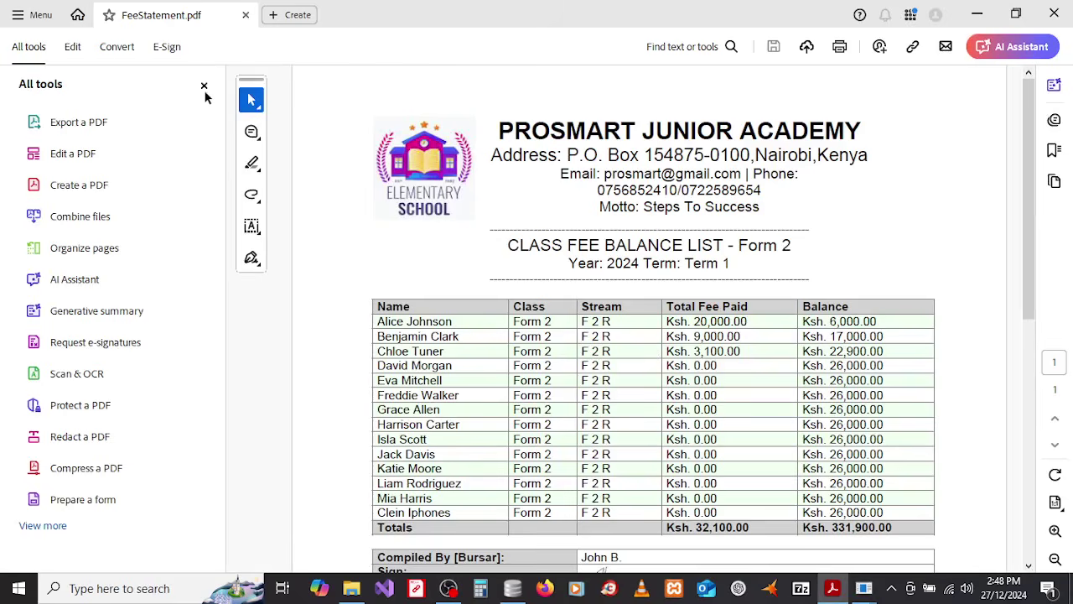
Step: Widen the page and scroll through the Form 2 class fee balance list
left_click(204, 87)
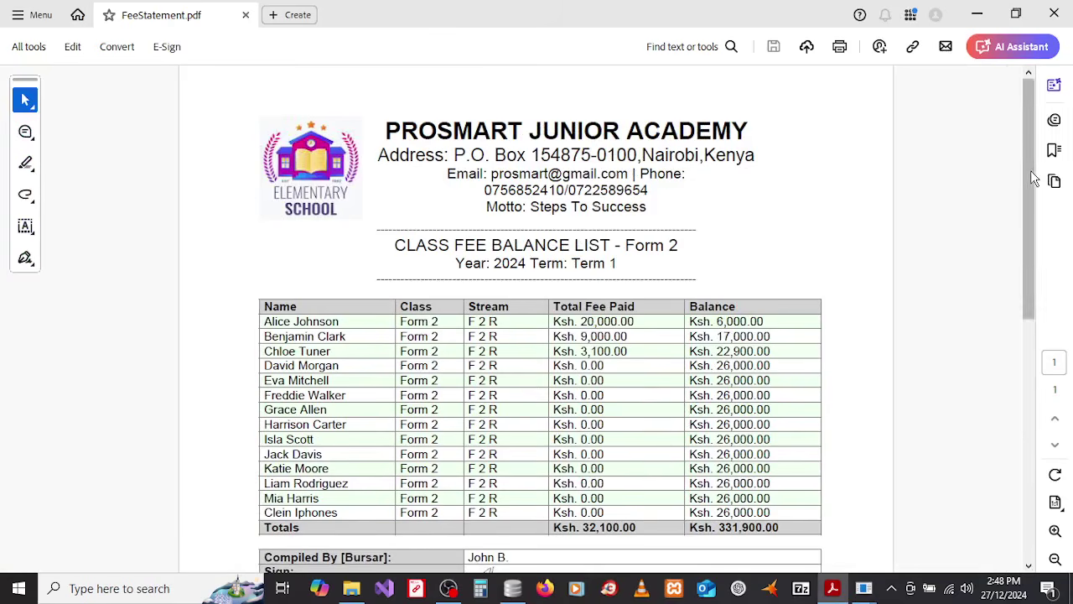
mouse_move(1030, 170)
left_mouse_down()
mouse_move(1031, 281)
mouse_move(1034, 149)
left_mouse_up()
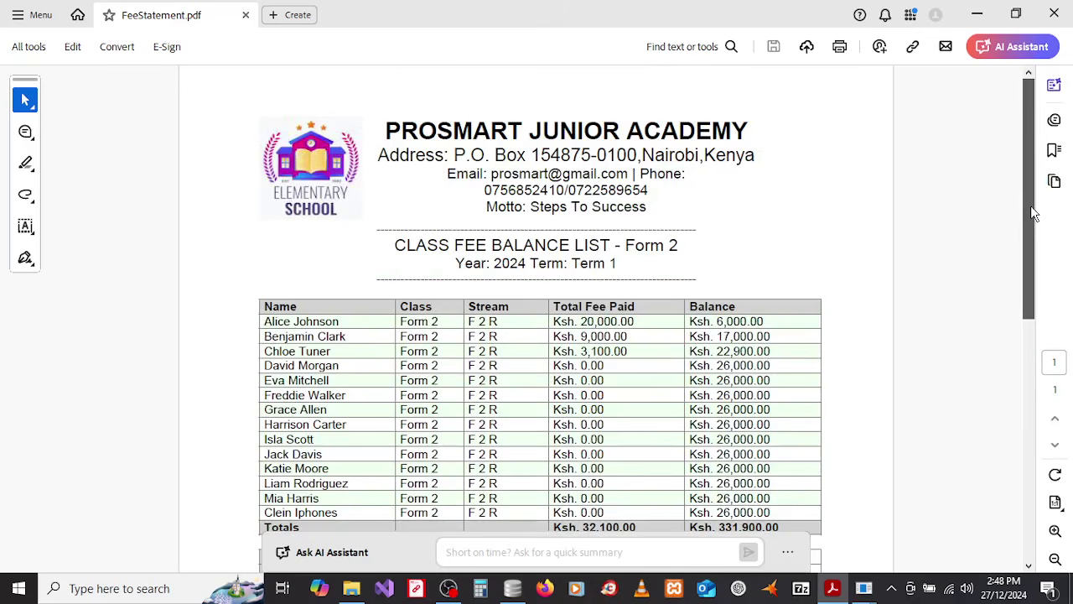
scroll(1032, 252, "down", 2)
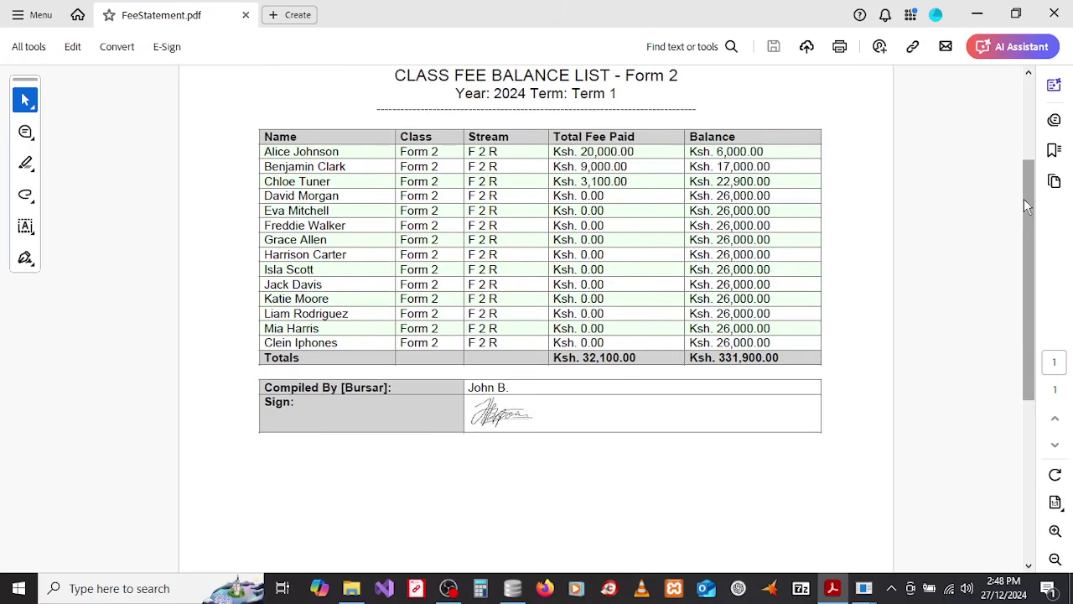
left_click_drag(1031, 204, 1033, 149)
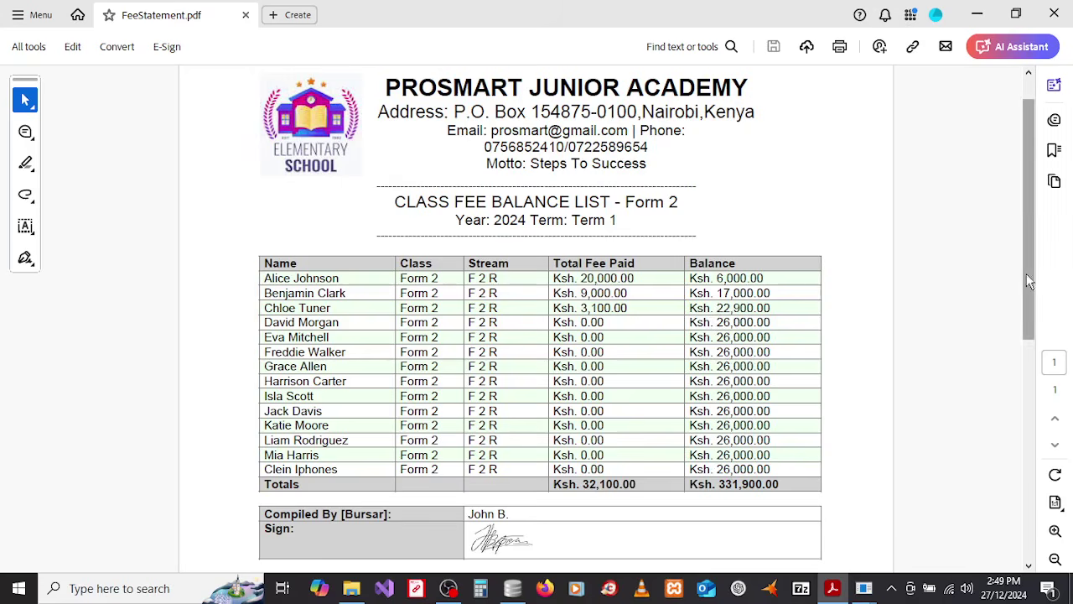
left_click_drag(1026, 274, 1032, 307)
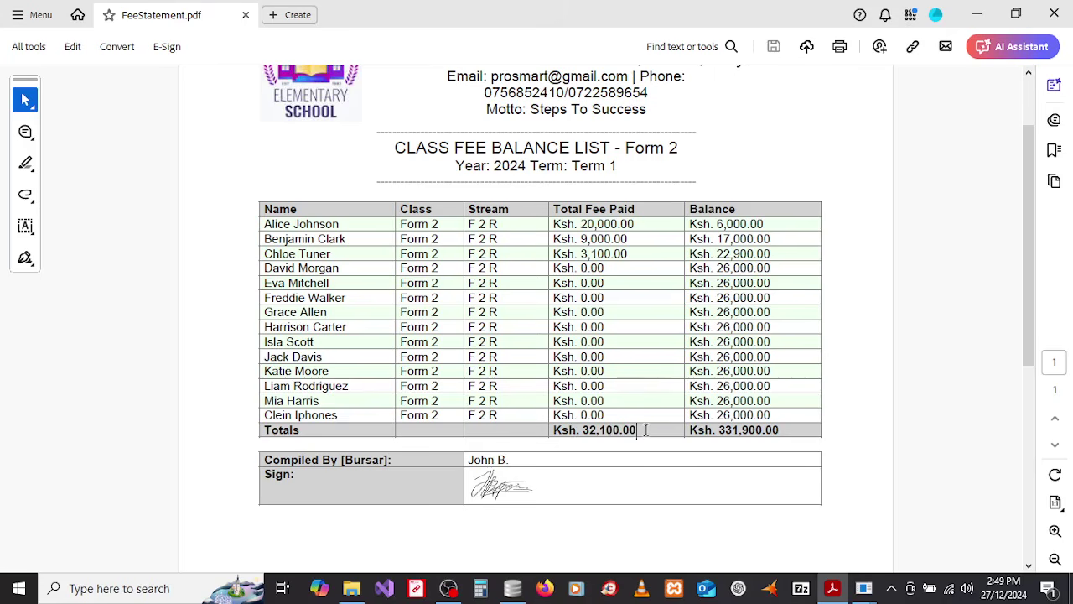
Step: Highlight the 32,100.00 paid and 331,900.00 balance totals, then close the PDF
left_click_drag(646, 429, 553, 430)
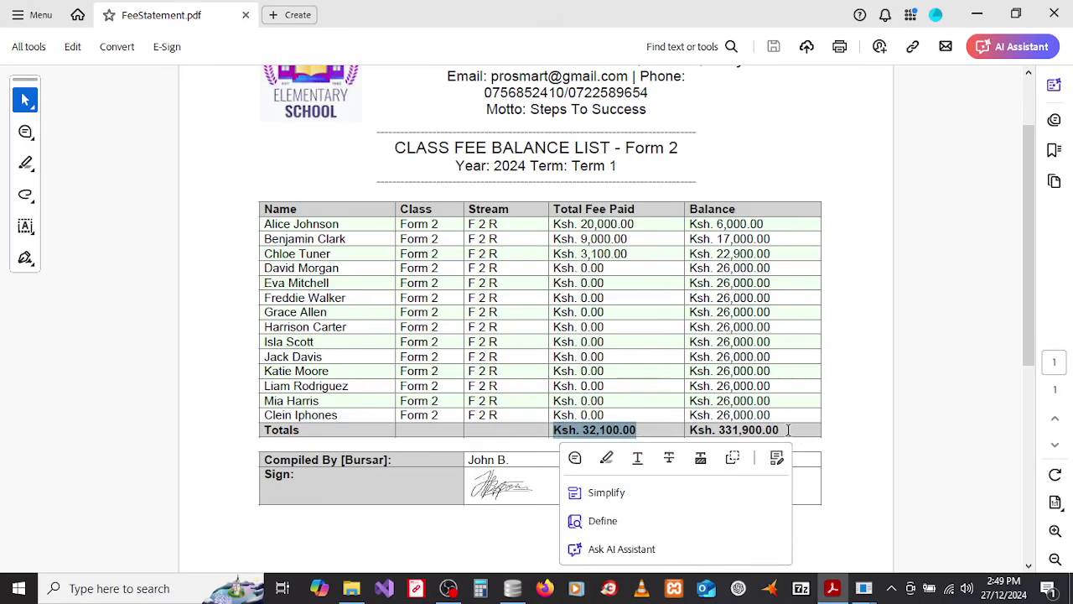
left_click_drag(788, 429, 713, 429)
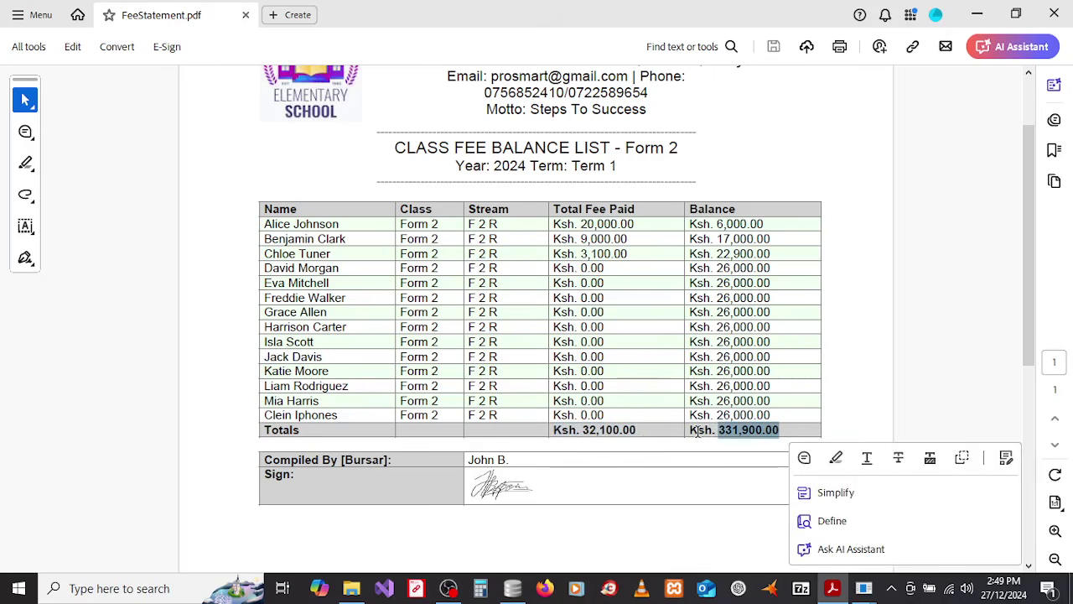
left_click(735, 350)
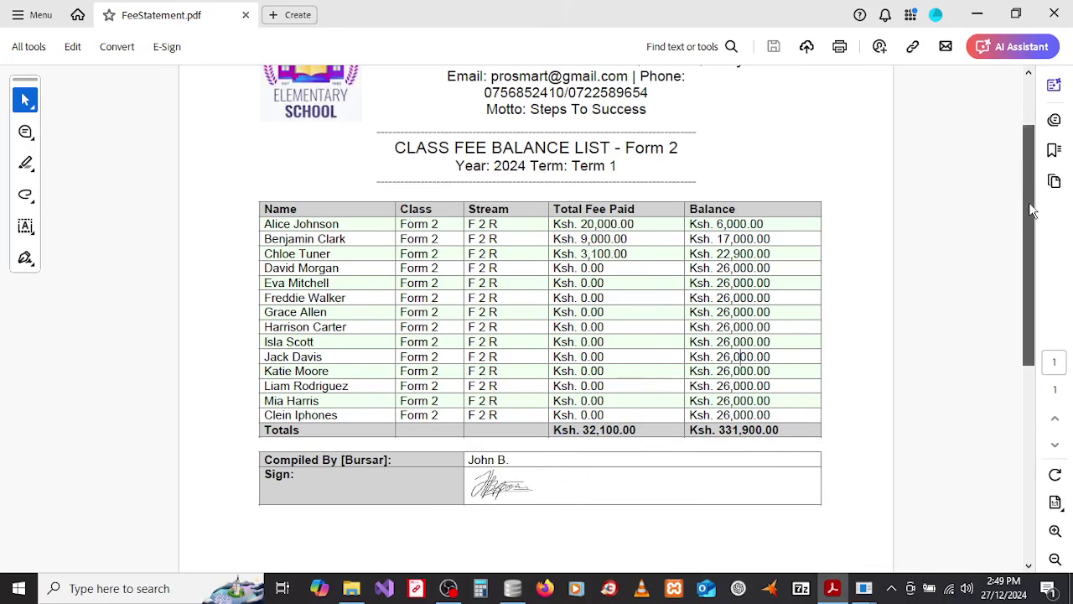
left_click_drag(1029, 202, 1036, 144)
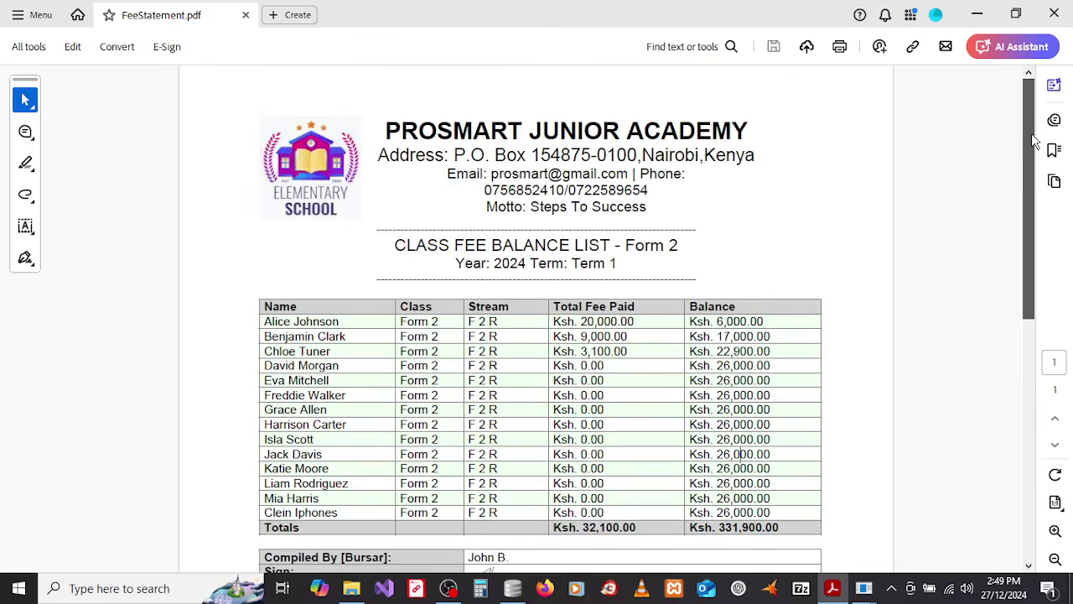
left_click(1054, 23)
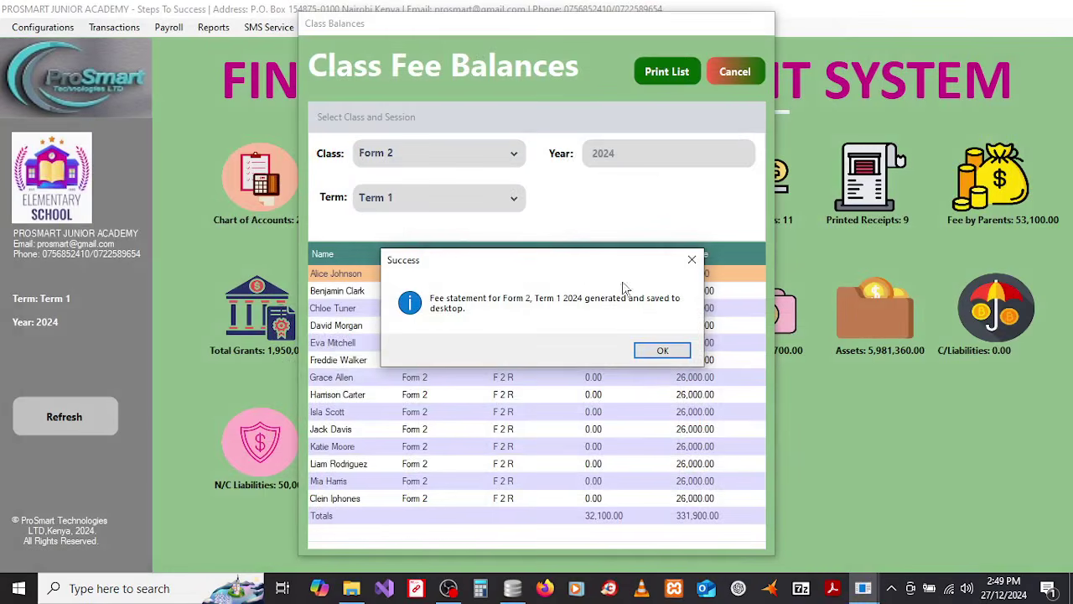
Step: Open the Stream/Category Fee Arrears List with Form 2, Term 1 and stream F 2 R
left_click(652, 350)
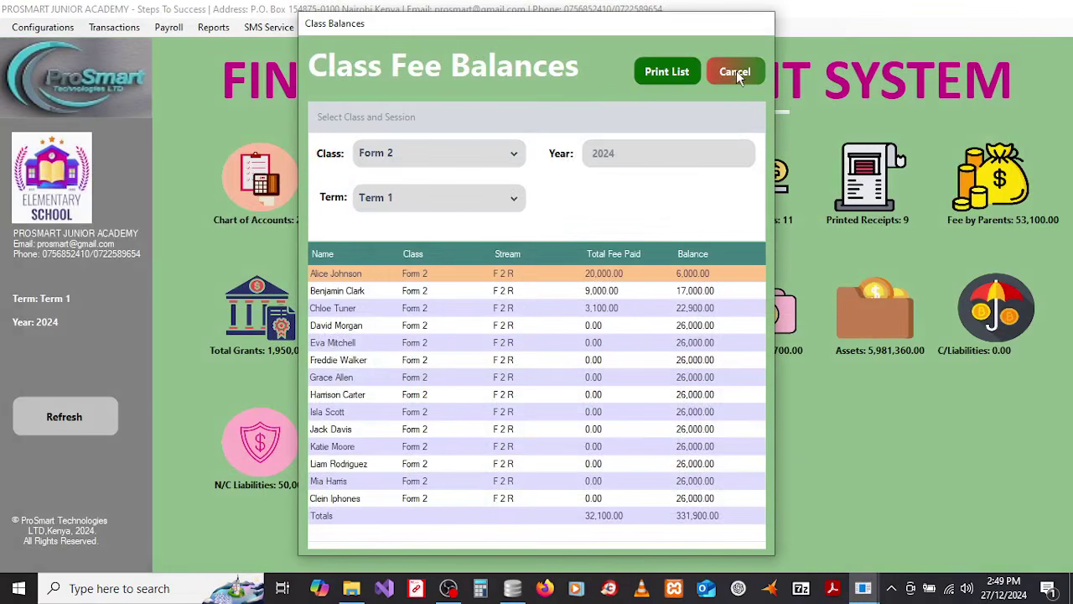
left_click(730, 72)
left_click(216, 28)
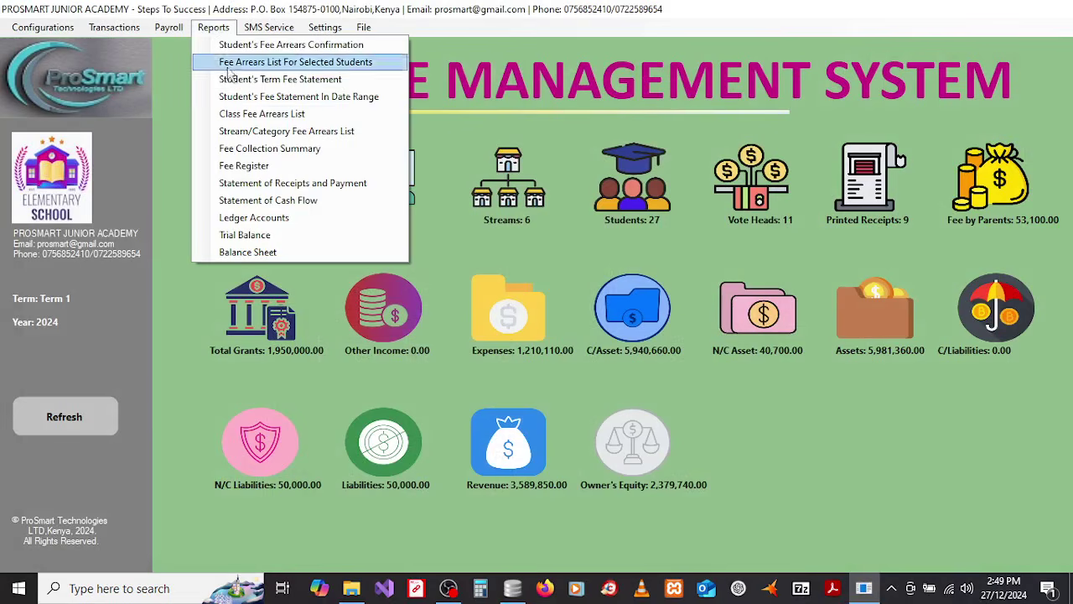
left_click(247, 137)
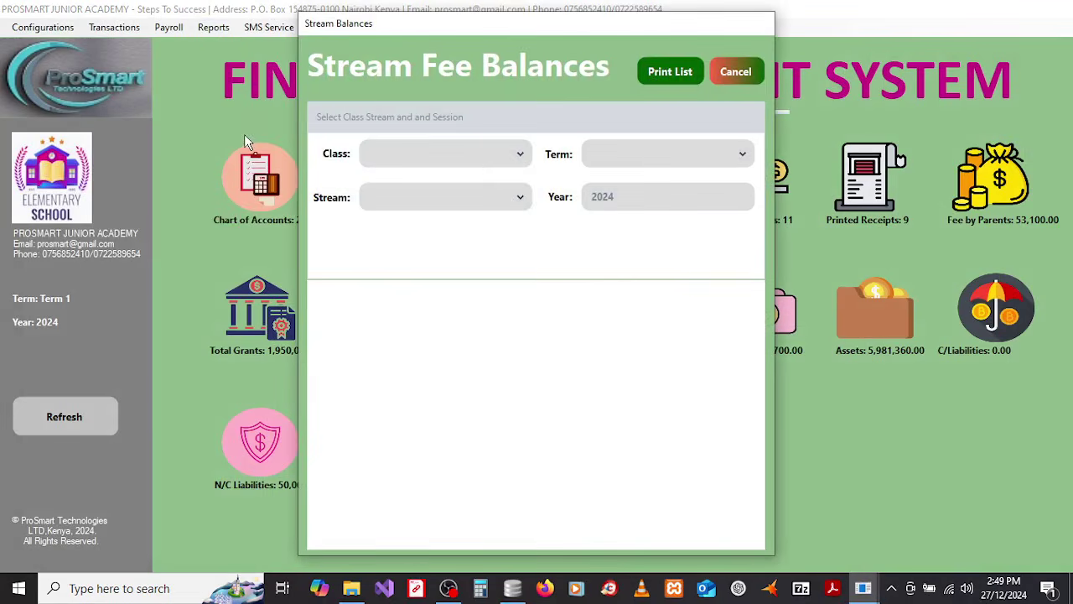
left_click(472, 153)
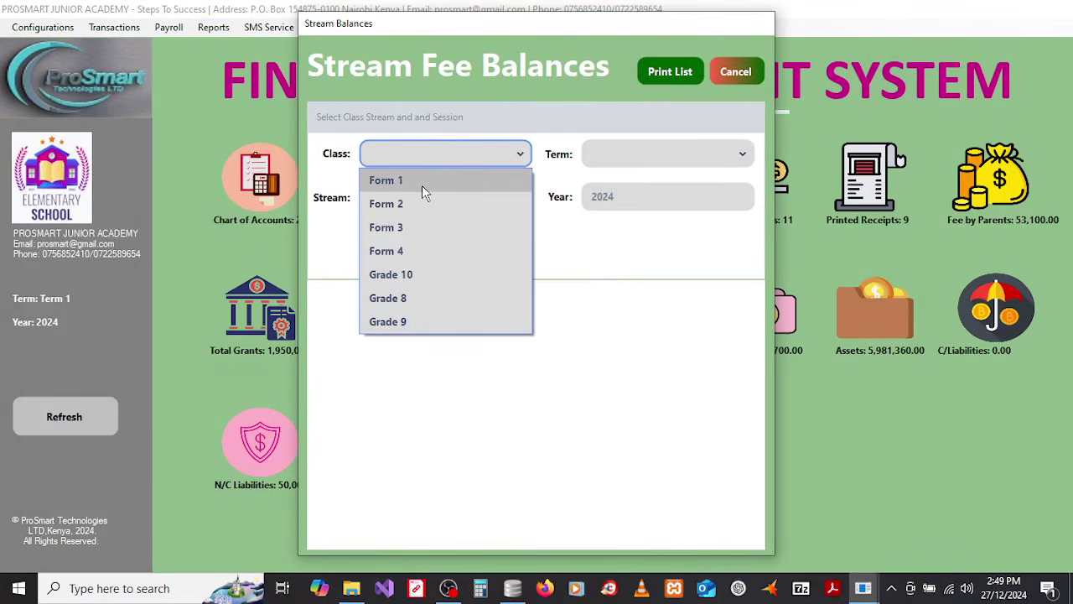
left_click(418, 202)
left_click(645, 159)
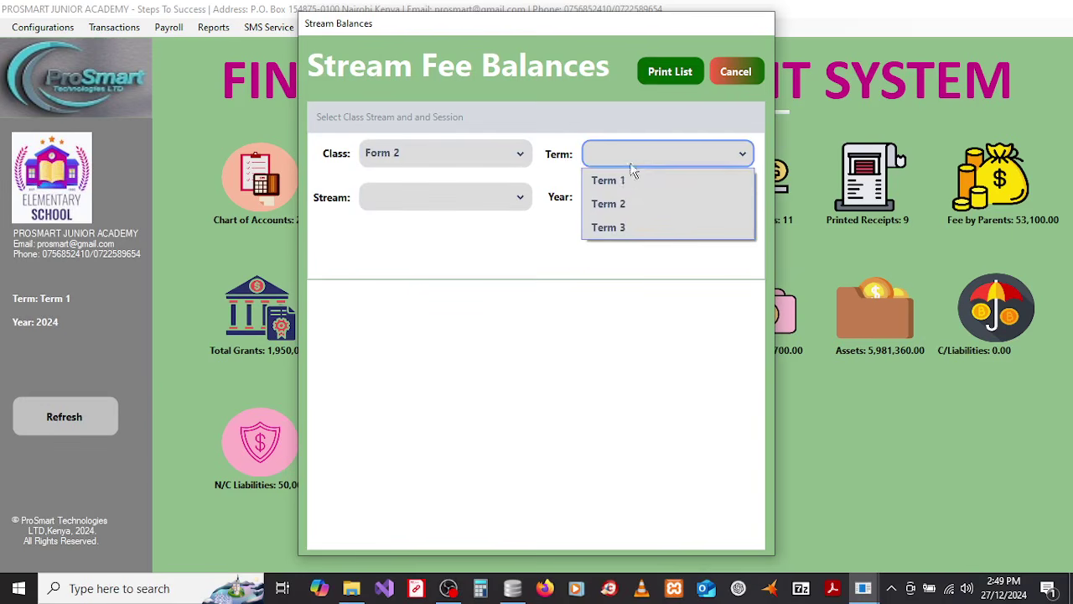
left_click(627, 176)
left_click(491, 205)
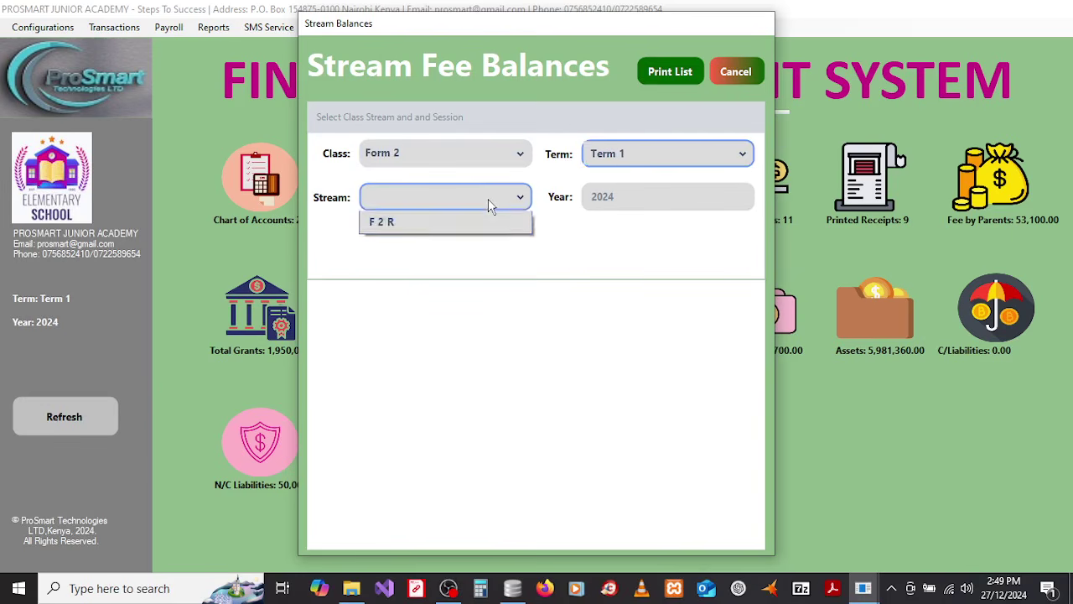
left_click(402, 225)
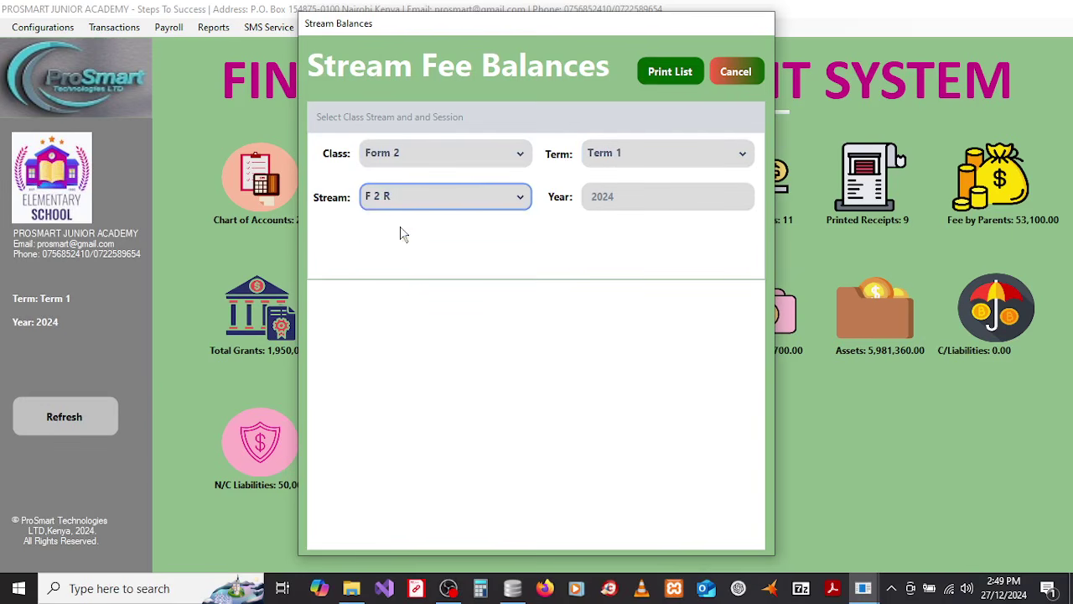
left_click(462, 196)
left_click(419, 226)
Step: Print the F 2 R stream fee balance list (331,900.00 outstanding), review the PDF, then close it and the window
left_click(670, 72)
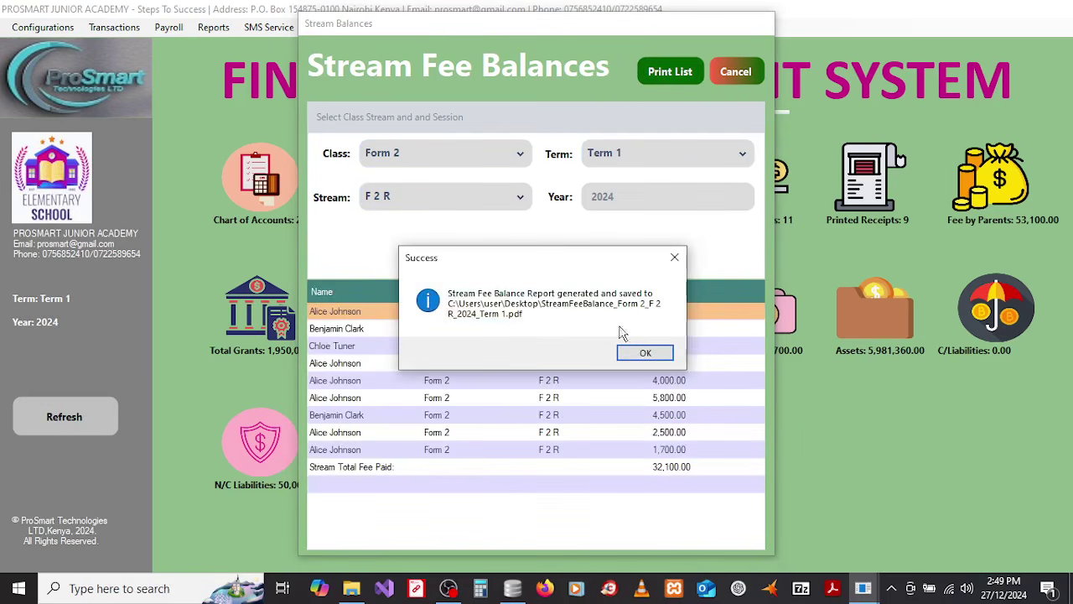
left_click(644, 353)
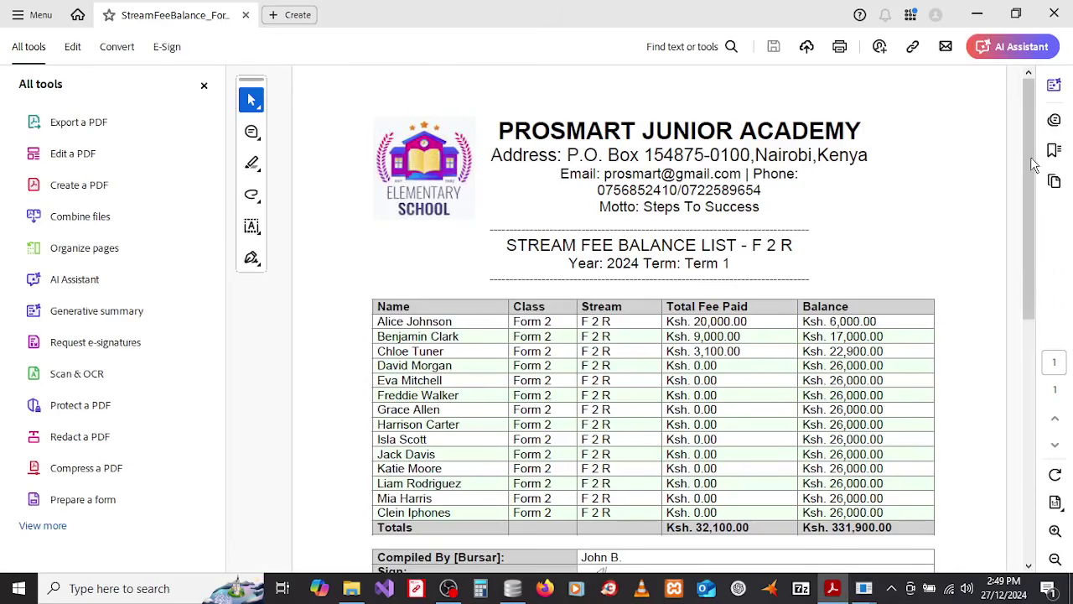
mouse_move(1029, 156)
left_mouse_down()
mouse_move(1031, 287)
mouse_move(1016, 124)
mouse_move(1017, 360)
mouse_move(1017, 175)
mouse_move(1002, 174)
mouse_move(1006, 224)
left_mouse_up()
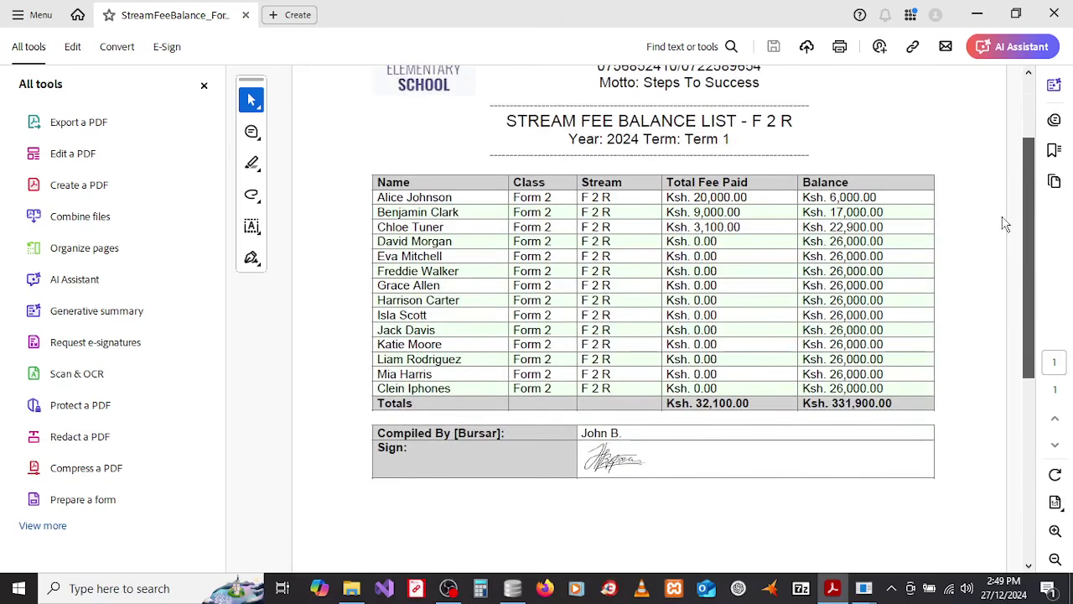
left_click(1054, 15)
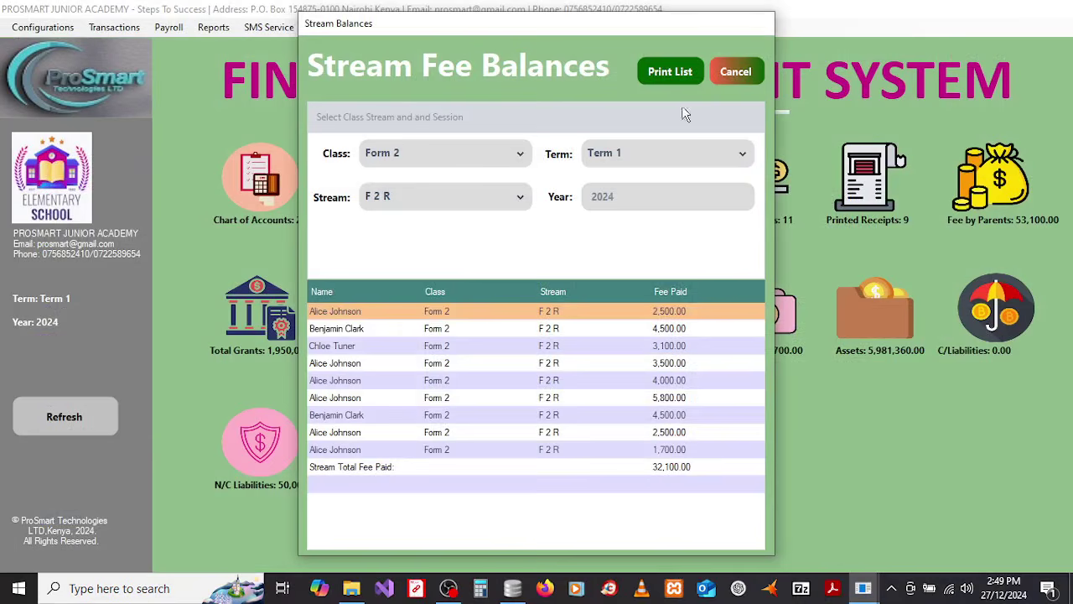
left_click(733, 74)
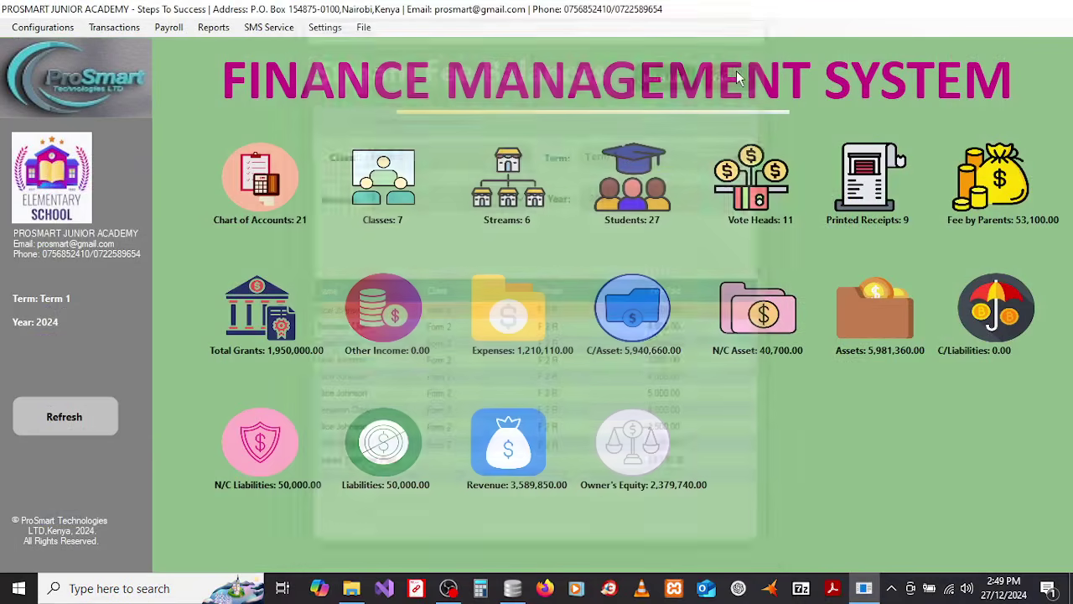
Step: Save the Fee Collection Summary (40,500.00 of 702,000.00 collected) as FeeCollectionSummaryReport.pdf
left_click(213, 27)
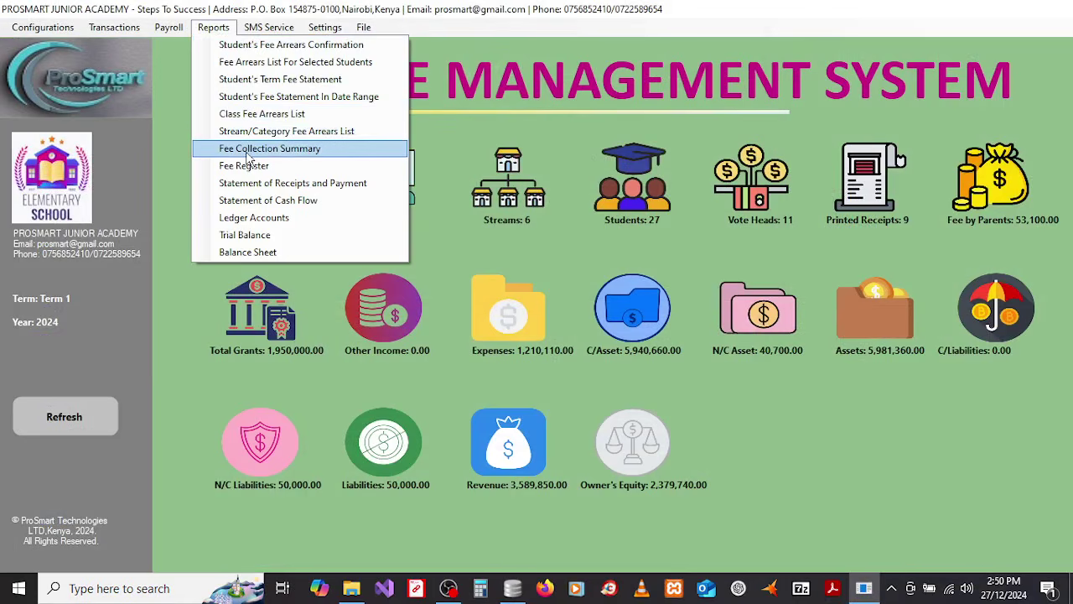
left_click(249, 157)
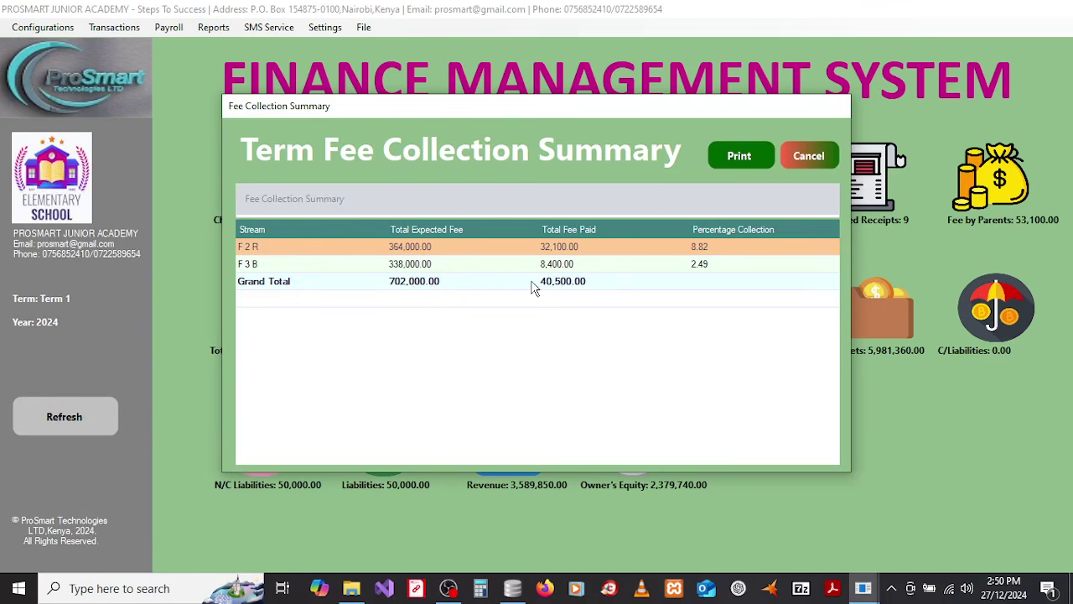
left_click(799, 156)
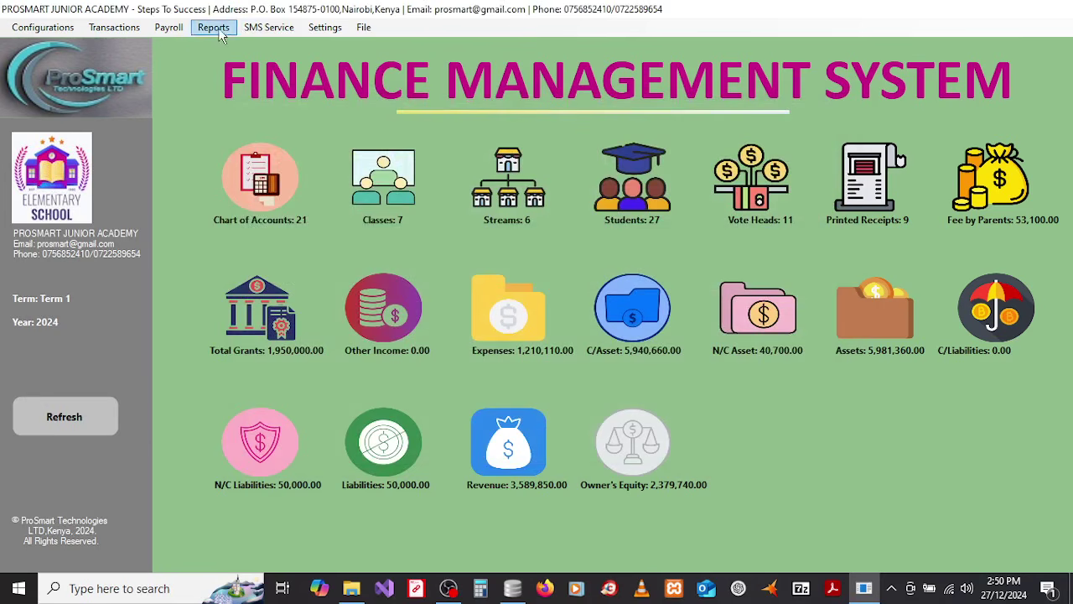
left_click(216, 29)
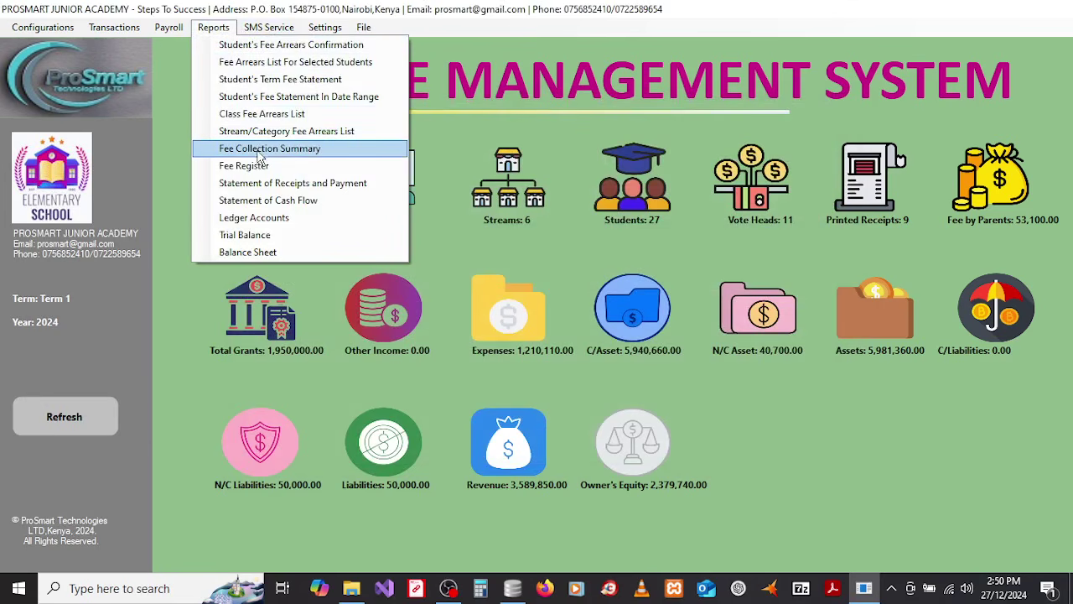
left_click(251, 151)
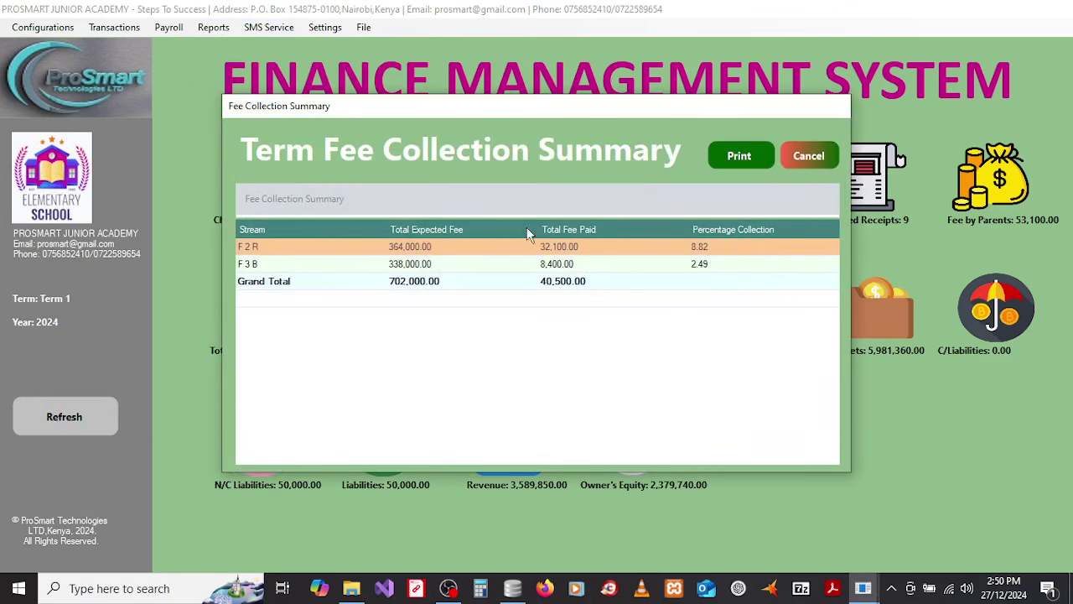
left_click(730, 159)
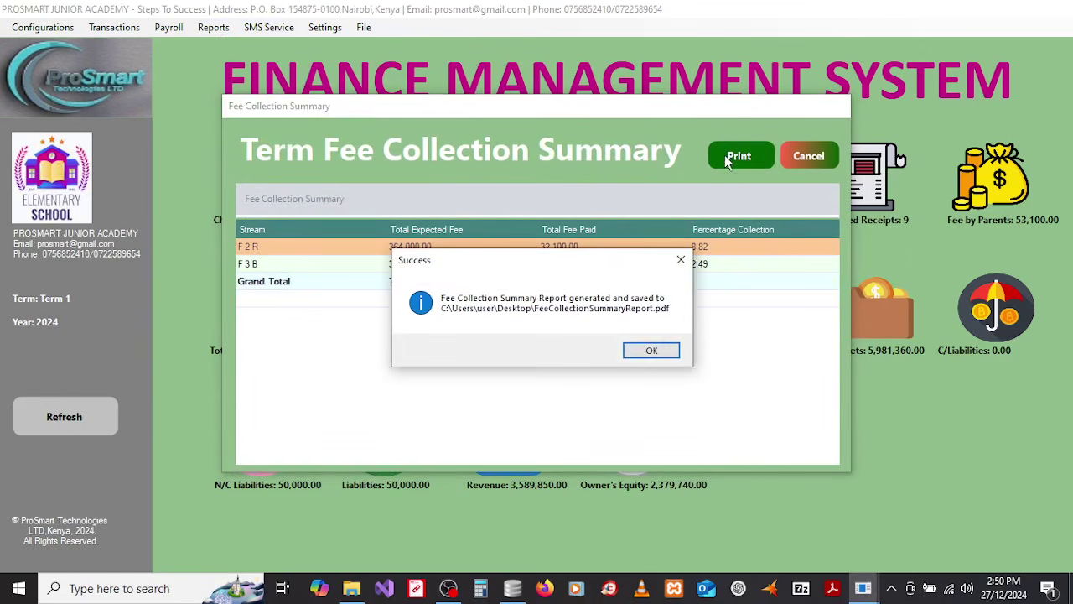
Step: Look over the Term 1 2024 fee collection summary PDF, then close Acrobat
left_click(654, 354)
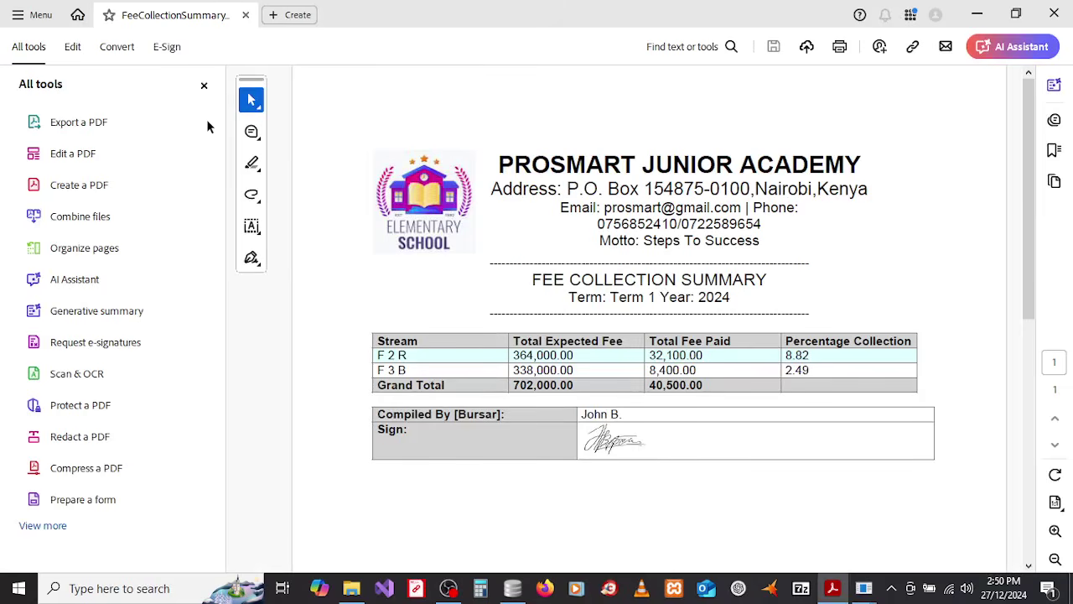
left_click(204, 85)
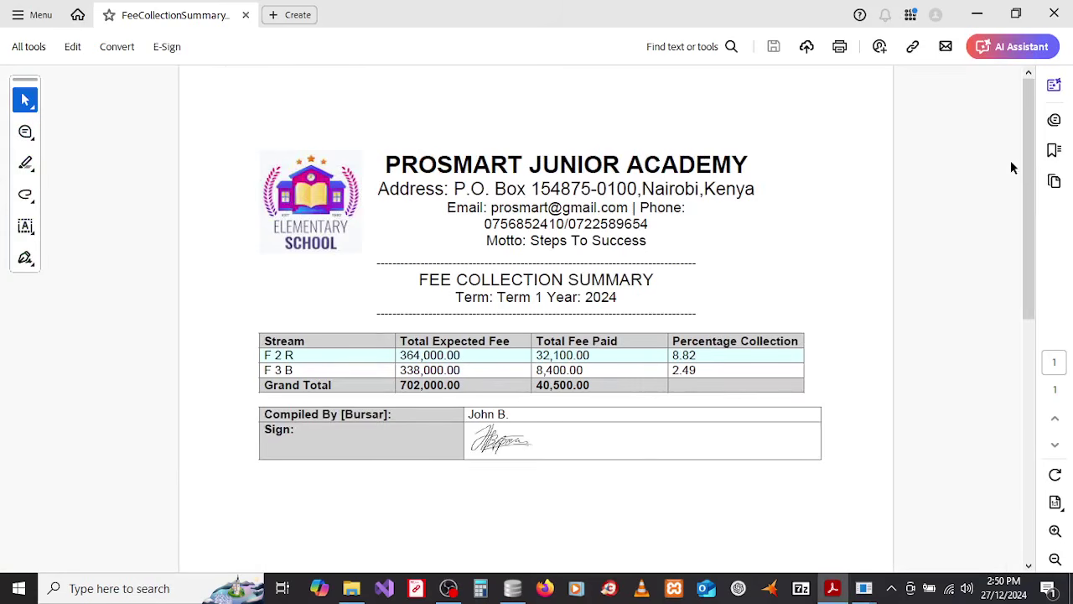
mouse_move(1028, 171)
left_mouse_down()
mouse_move(1037, 242)
mouse_move(1039, 182)
left_mouse_up()
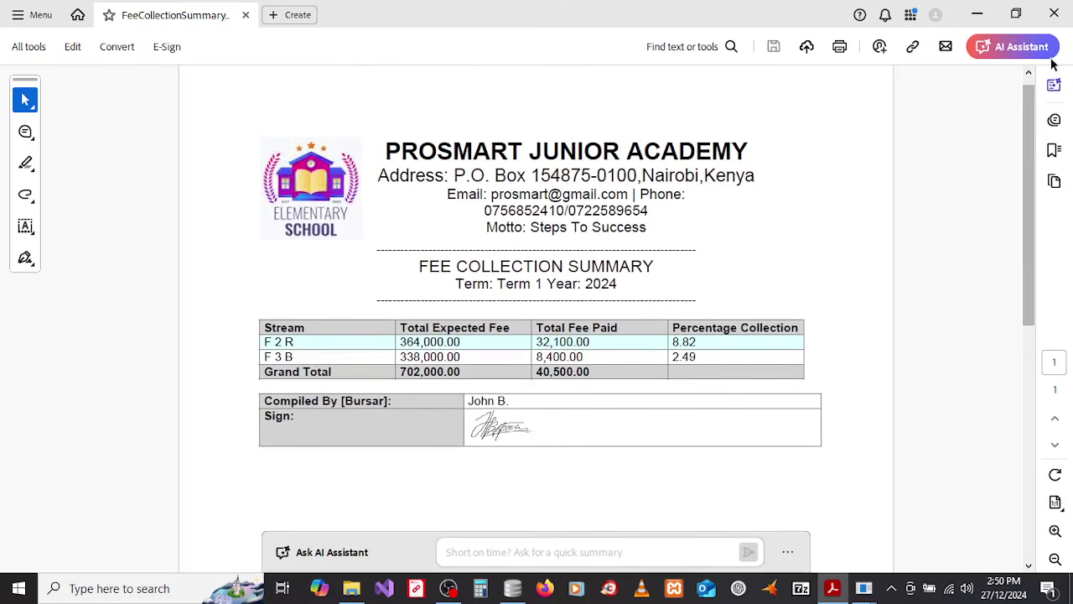
left_click(1056, 12)
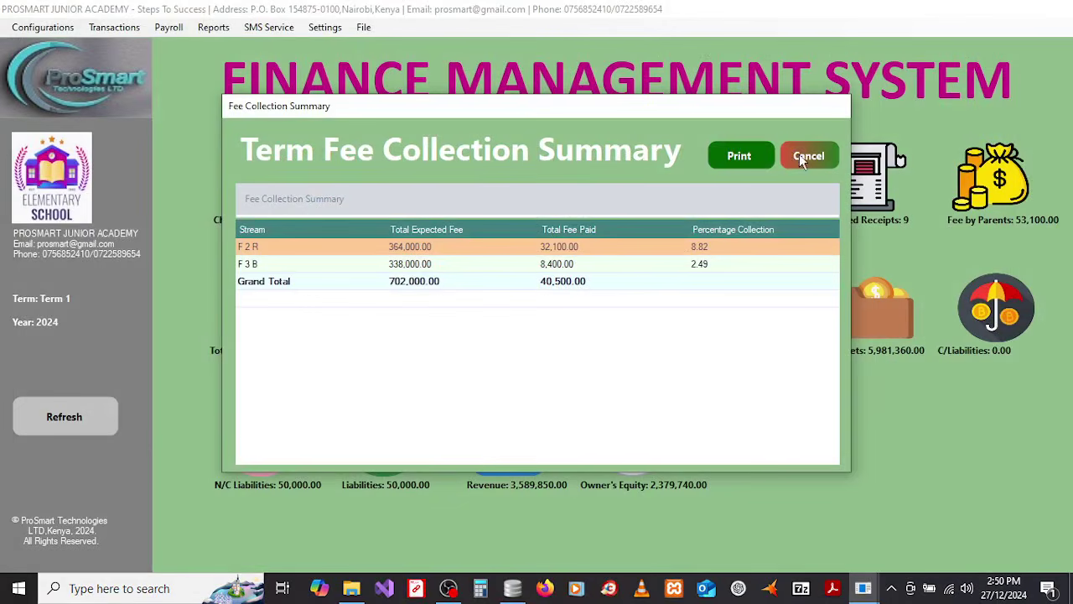
Step: Open the Fee Register, widen its Name column, and save it as FeeRegisterReport.pdf
left_click(800, 158)
left_click(213, 27)
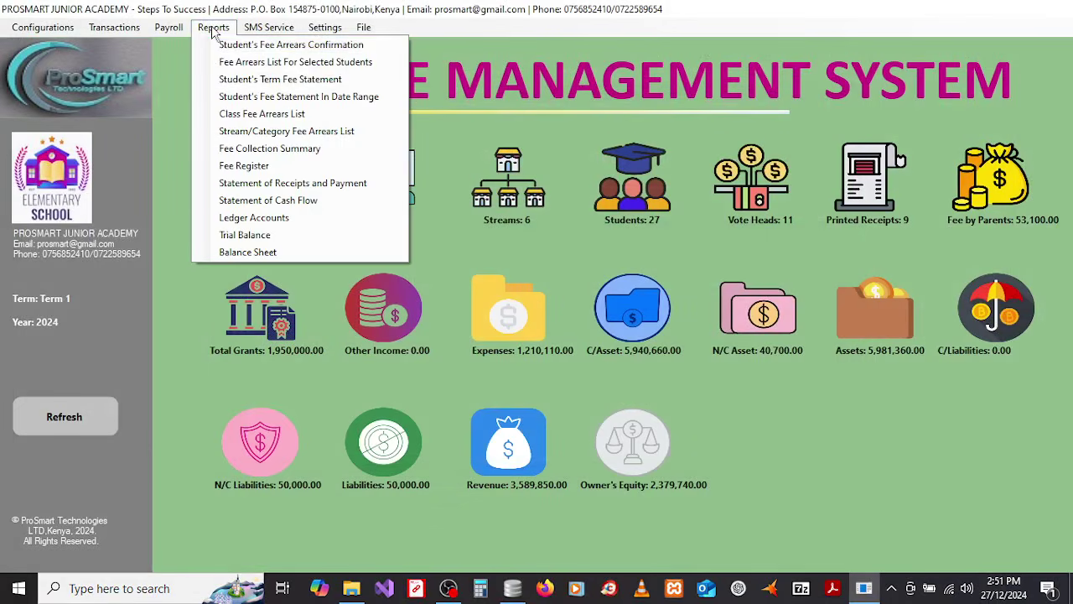
left_click(260, 168)
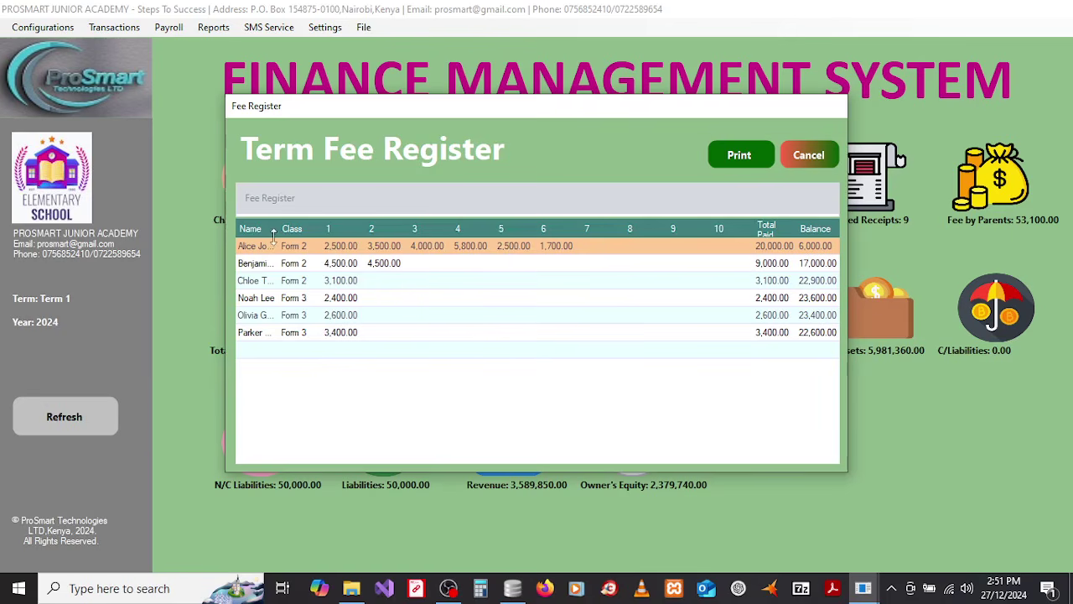
double_click(324, 228)
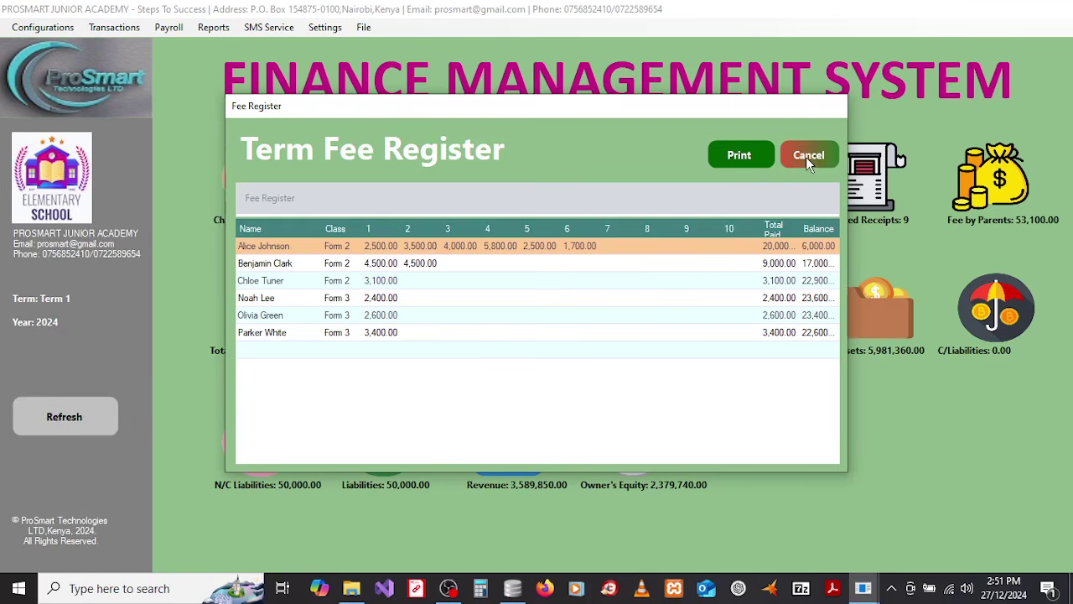
left_click(806, 157)
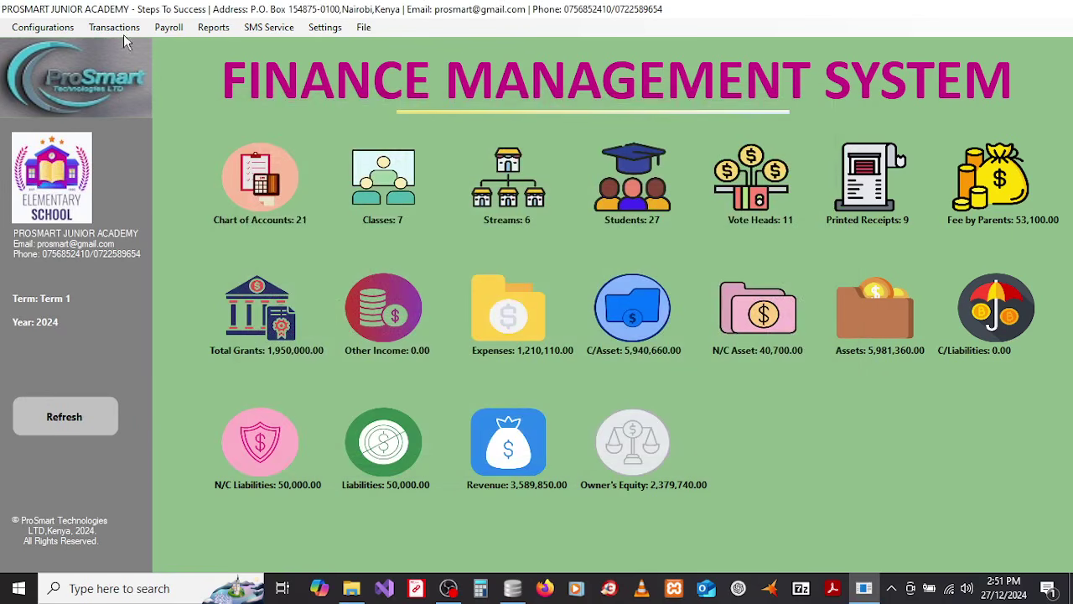
left_click(213, 27)
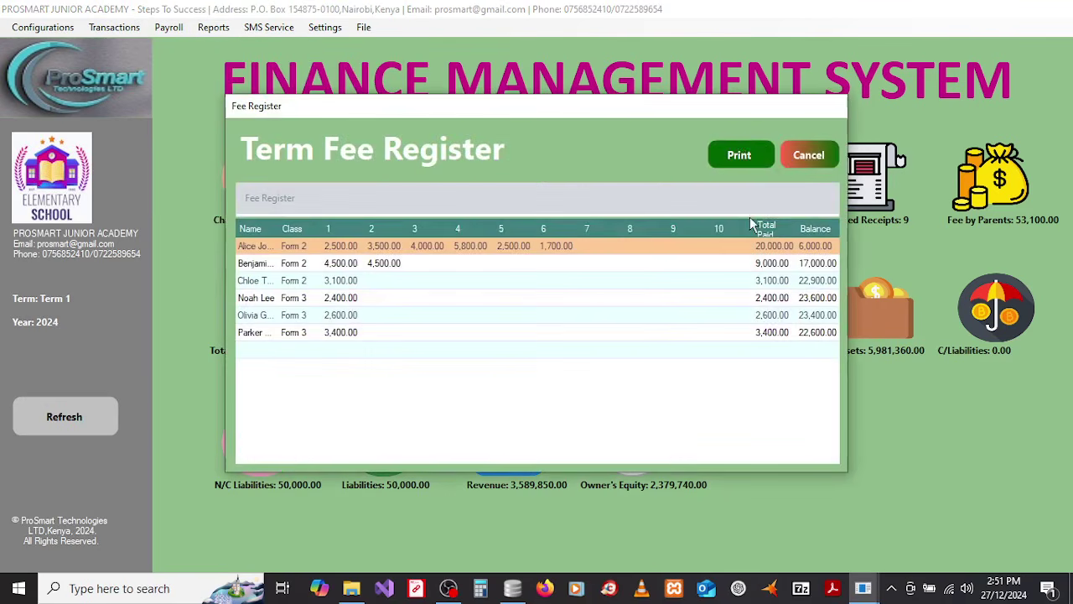
left_click(739, 156)
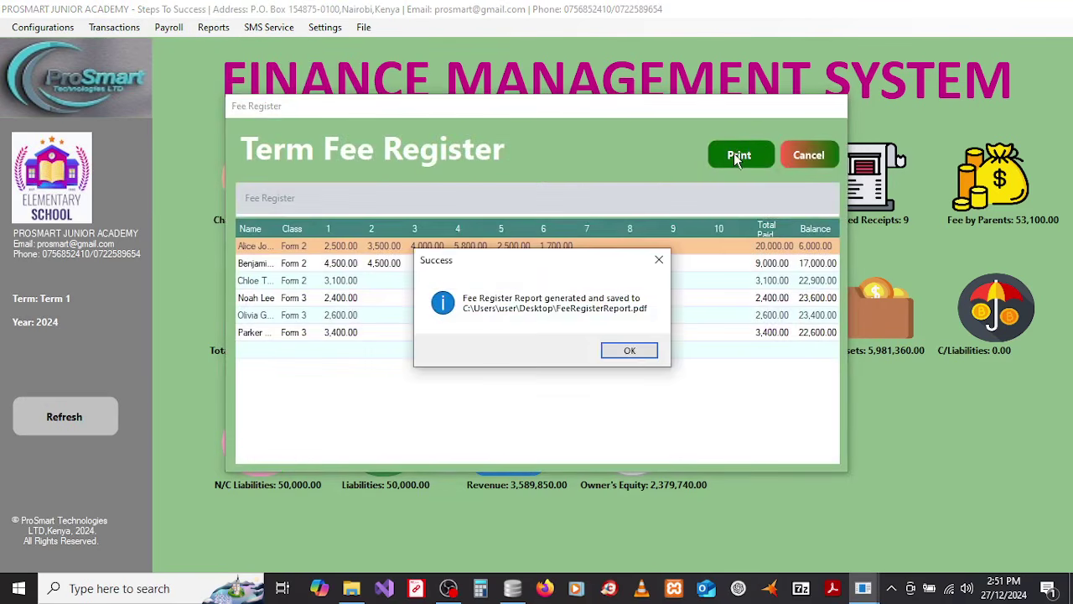
Step: Check FeeRegisterReport.pdf totals (40,500 paid, 115,500 balance), then close Acrobat
left_click(635, 351)
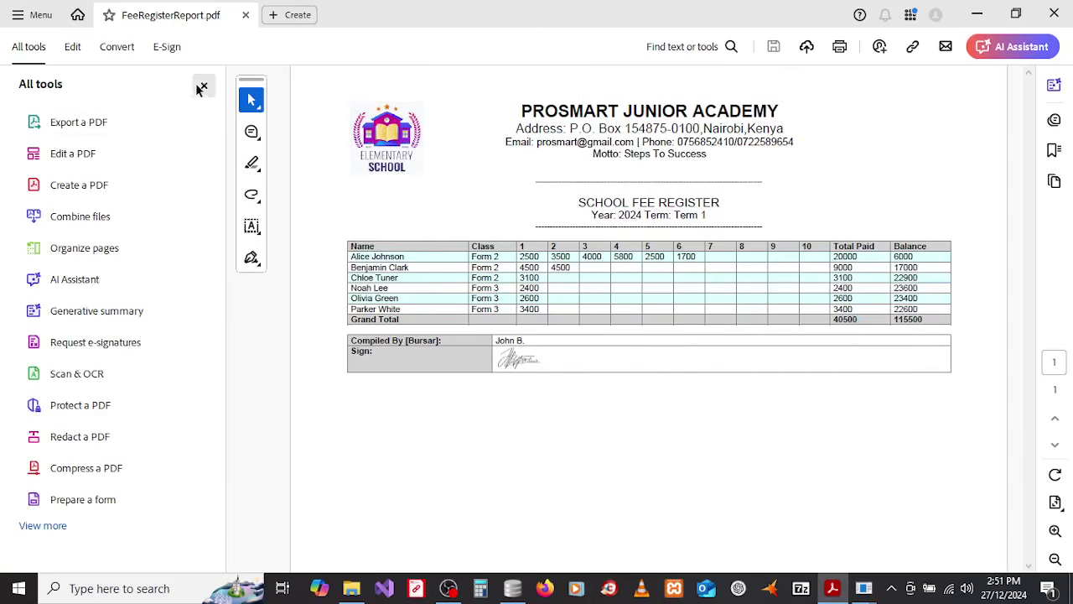
left_click(204, 85)
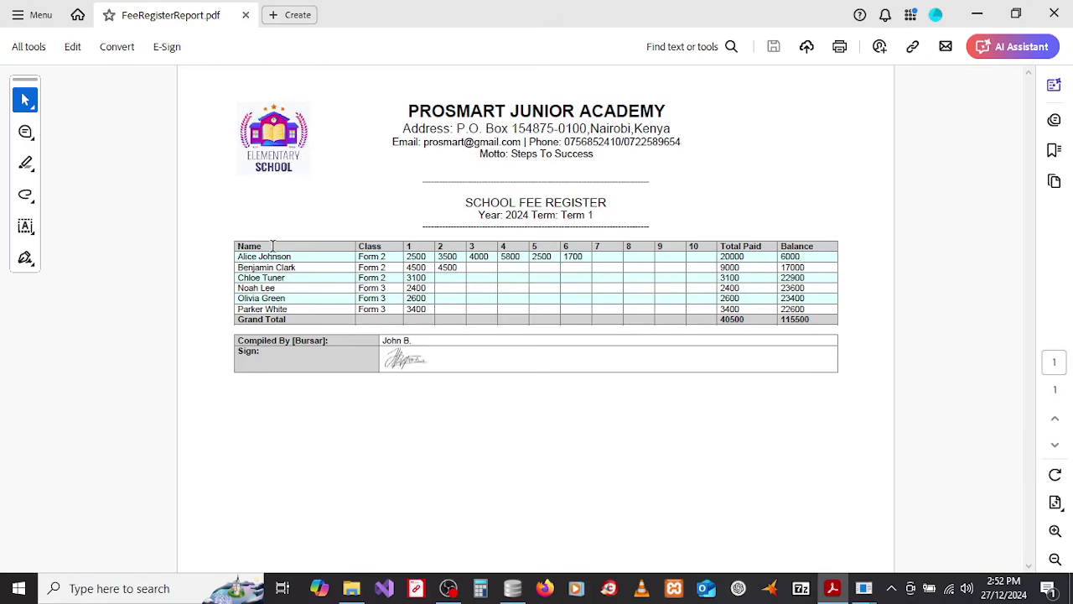
left_click(1054, 14)
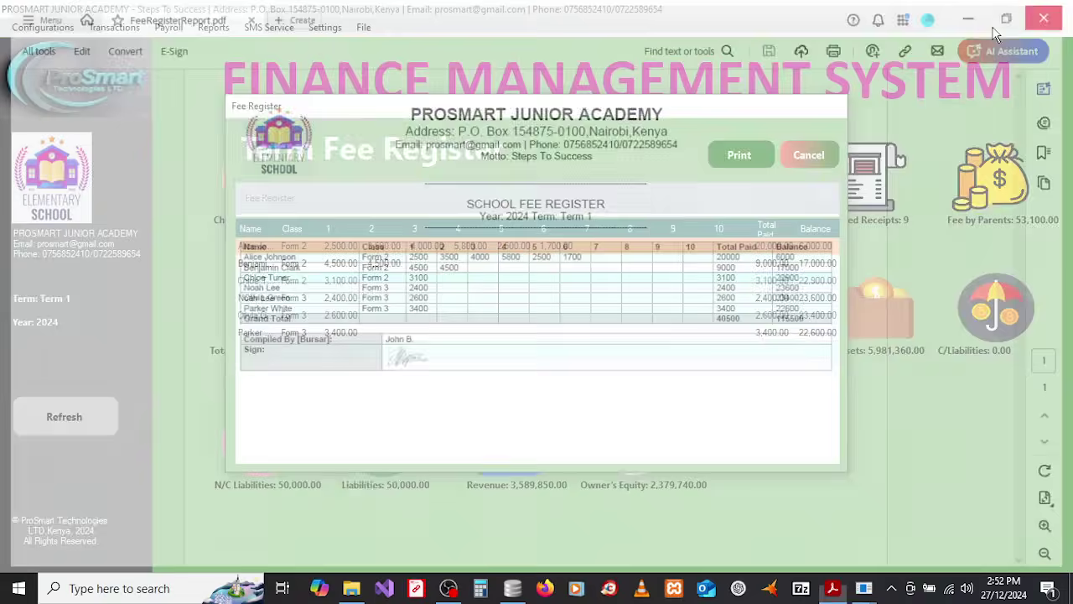
Step: Close the Fee Register and bring up the Statement of Receipts and Payments report
left_click(807, 158)
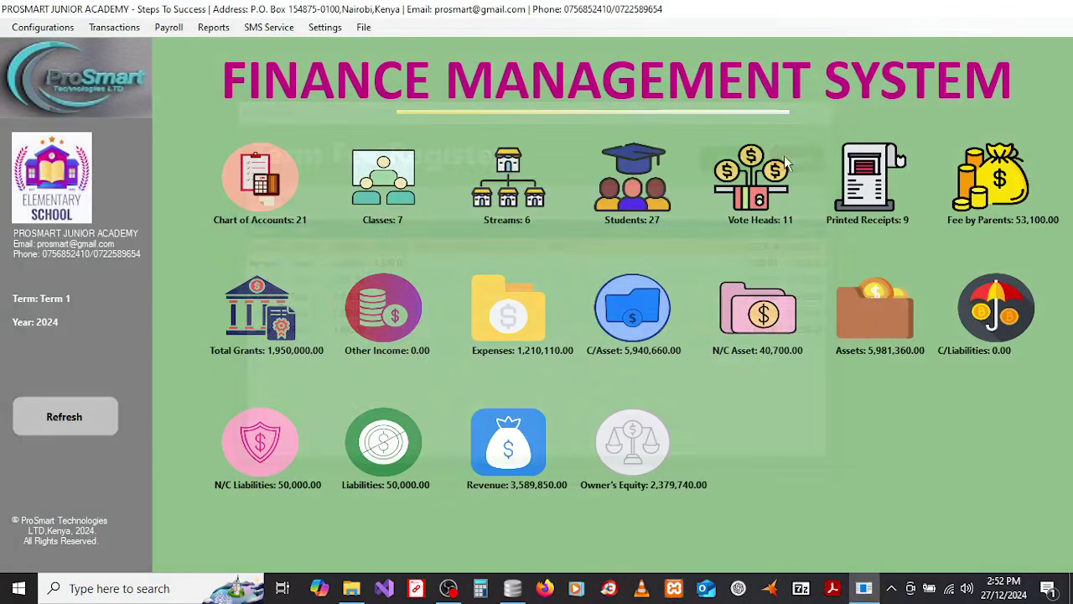
left_click(211, 30)
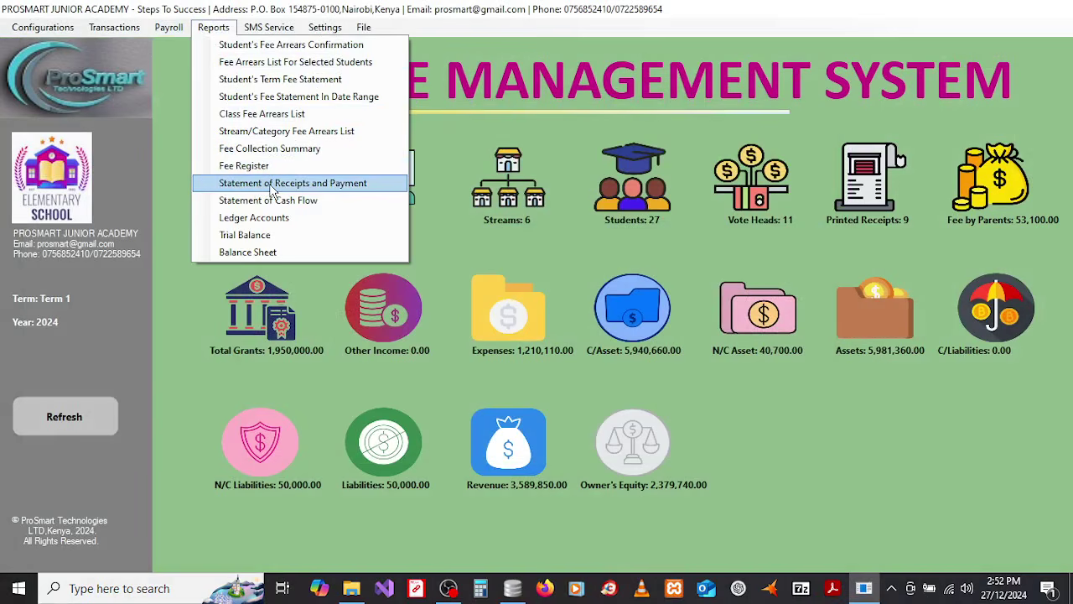
left_click(273, 184)
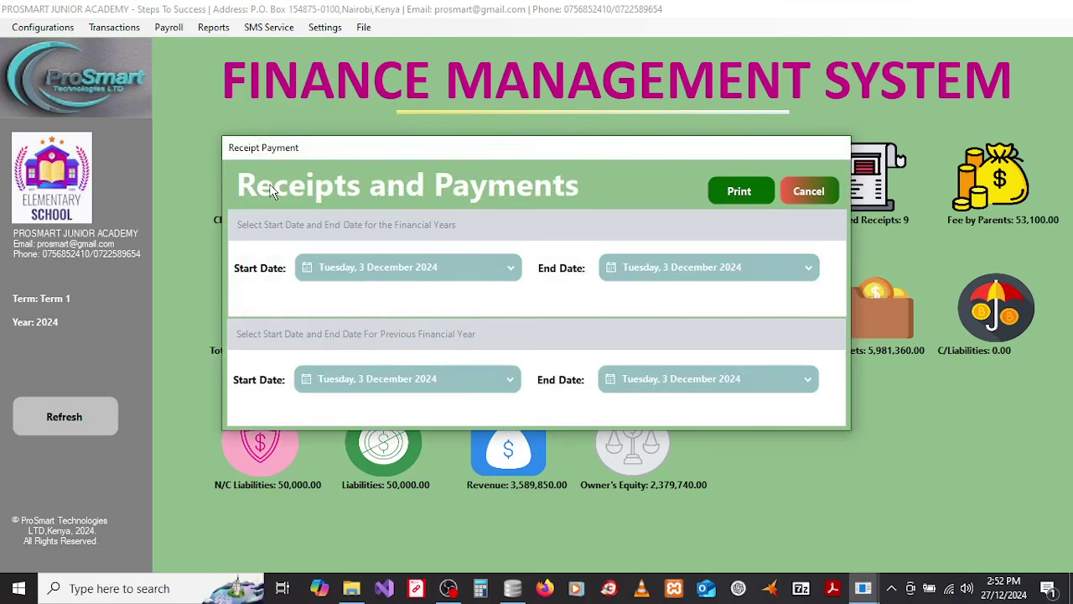
Step: Set the statement period from 1 February 2023 to today, 27 December 2024
left_click(406, 271)
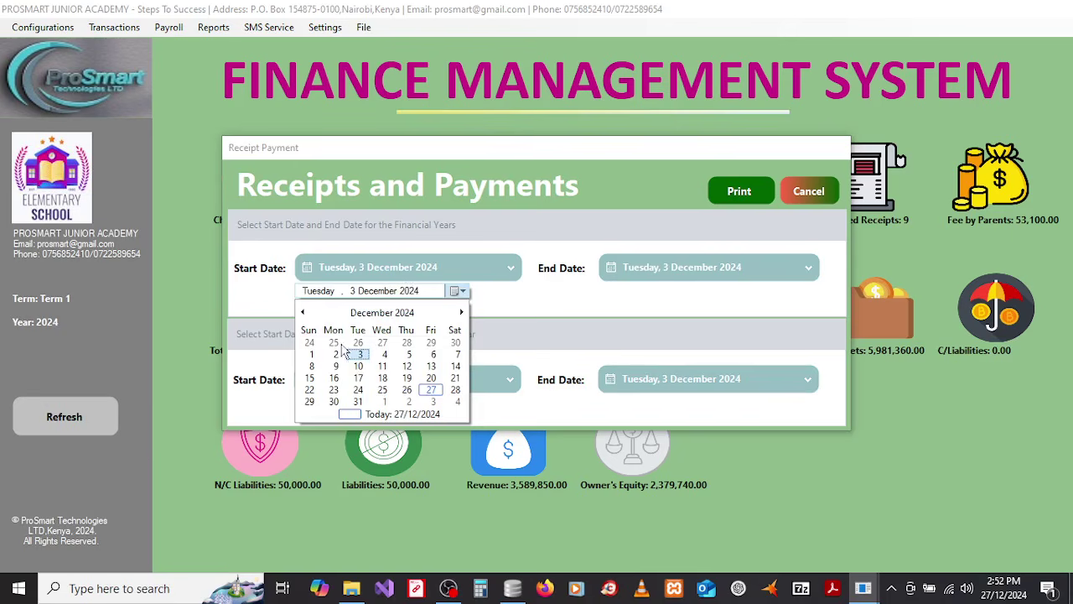
left_click(304, 312)
left_click(304, 312)
left_click(304, 312)
left_click(303, 312)
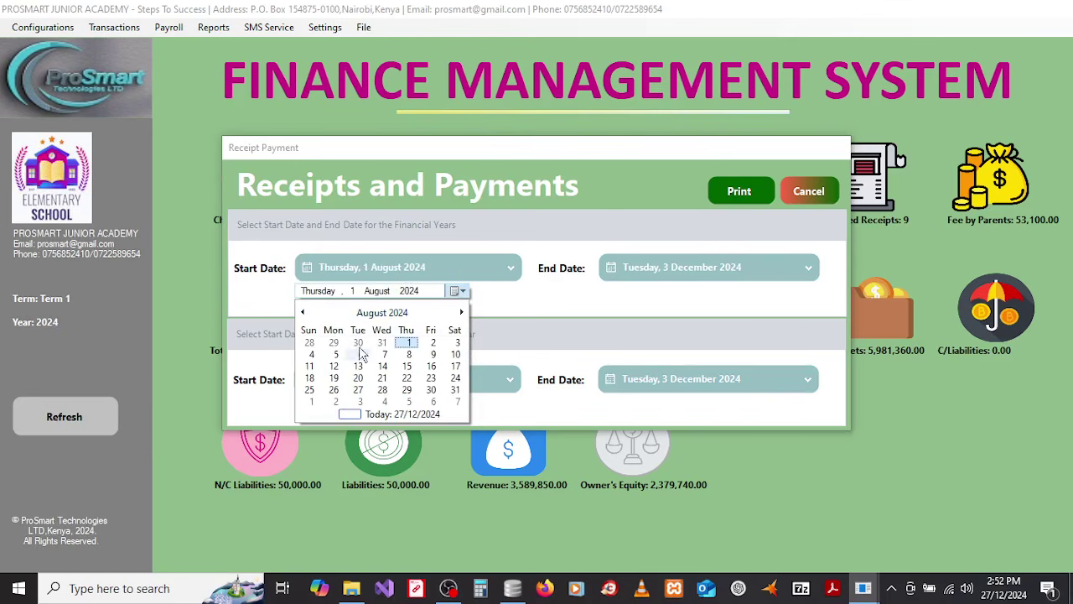
left_click(381, 312)
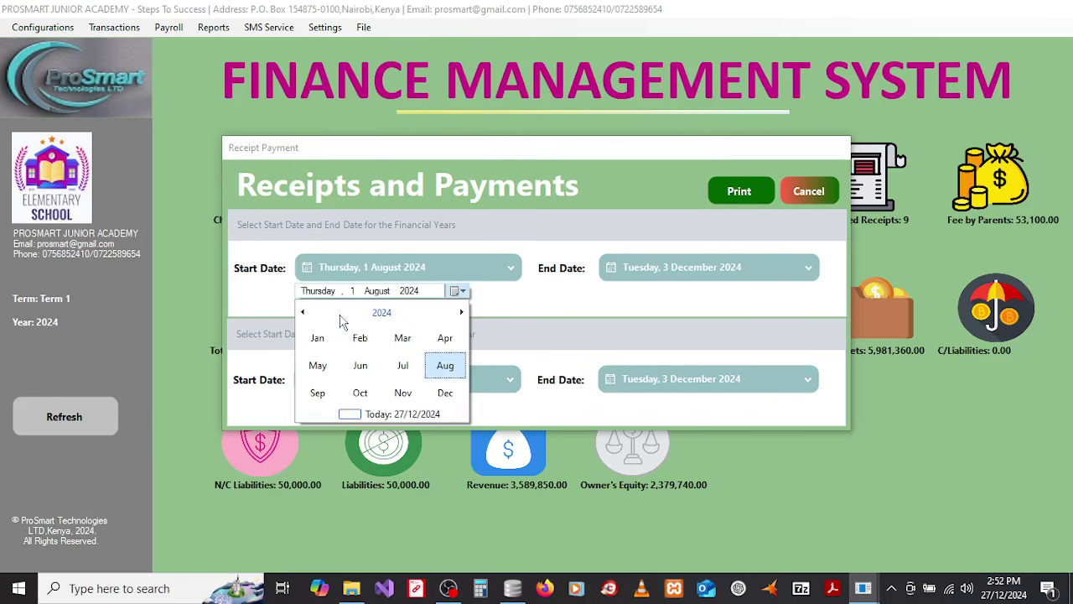
left_click(342, 322)
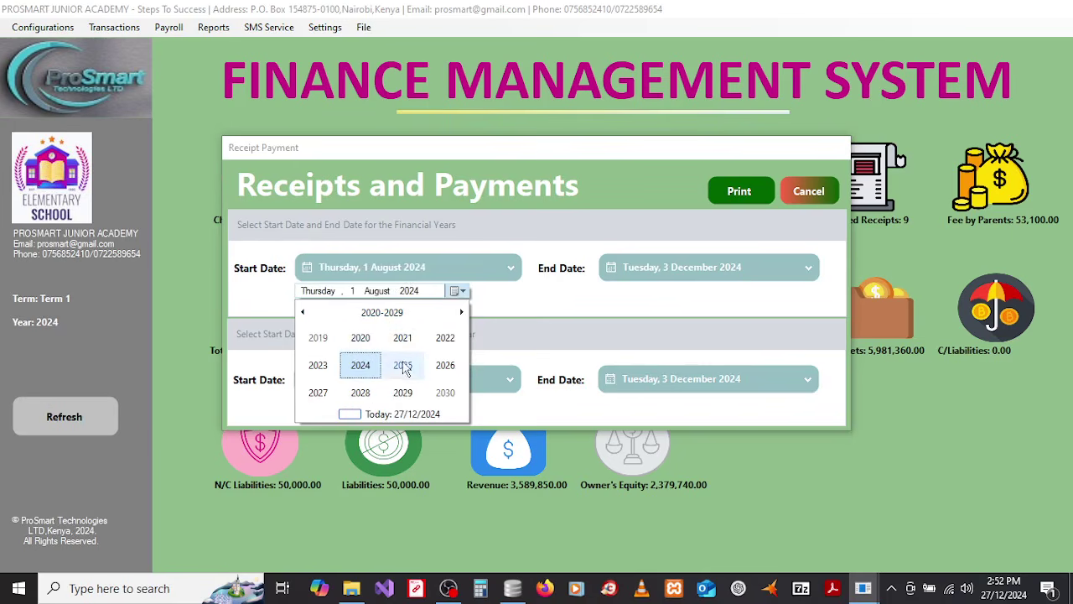
left_click(318, 365)
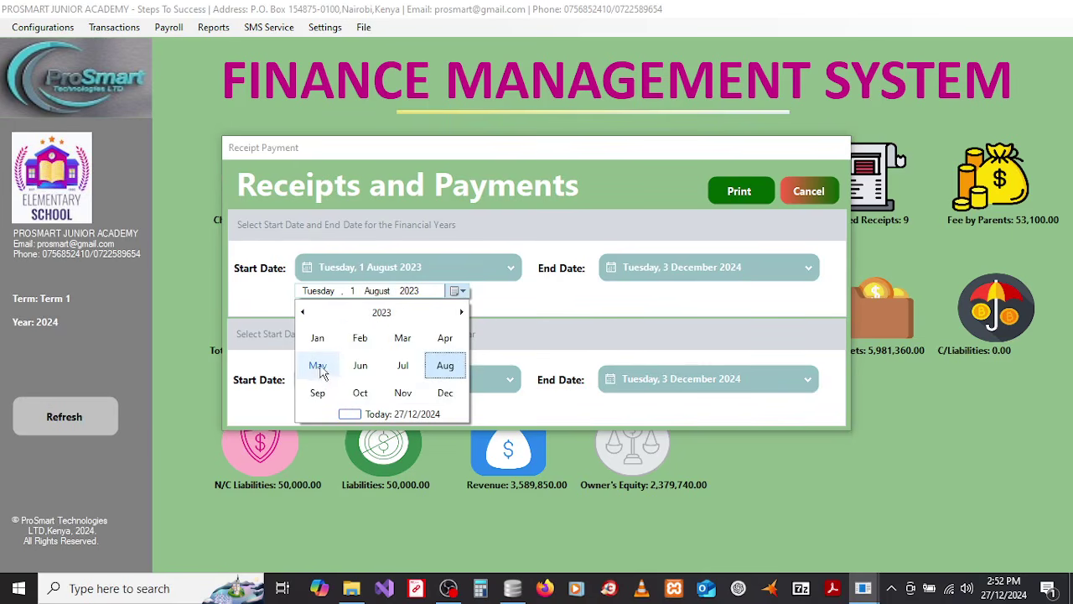
left_click(359, 343)
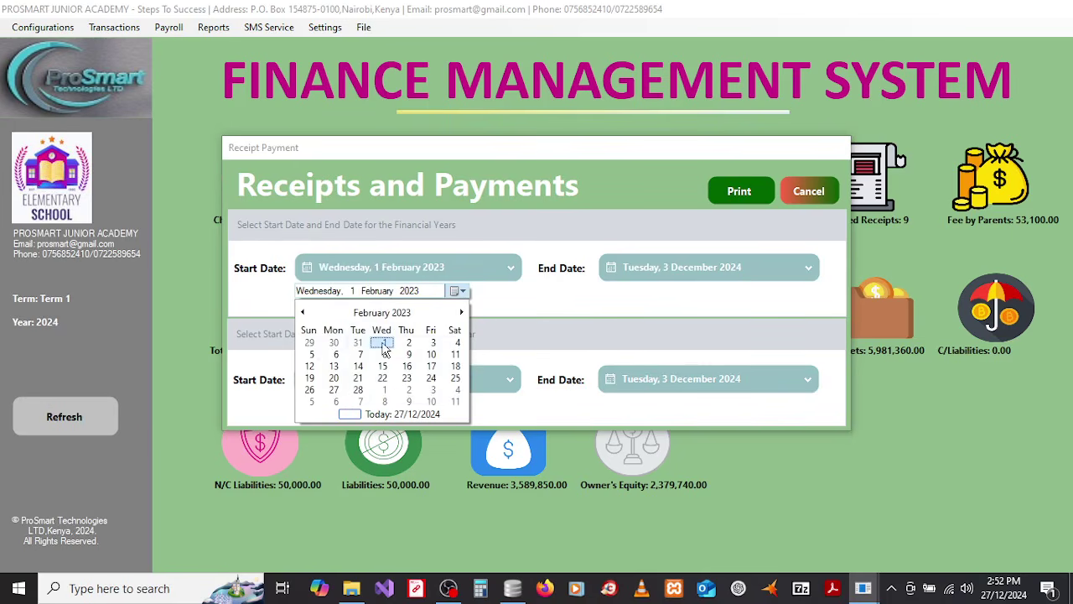
left_click(383, 349)
left_click(696, 270)
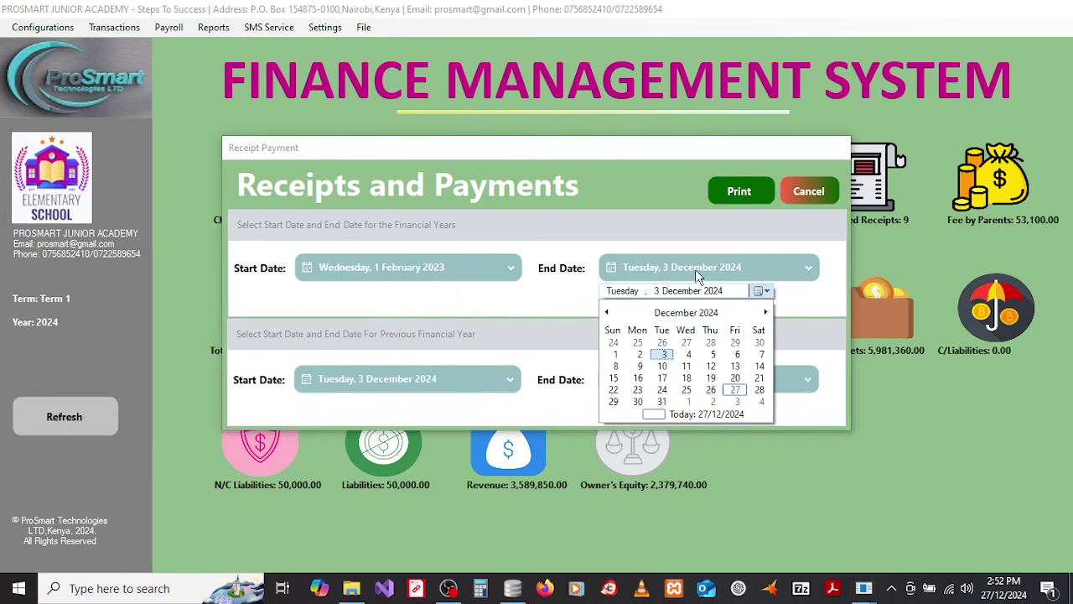
left_click(699, 416)
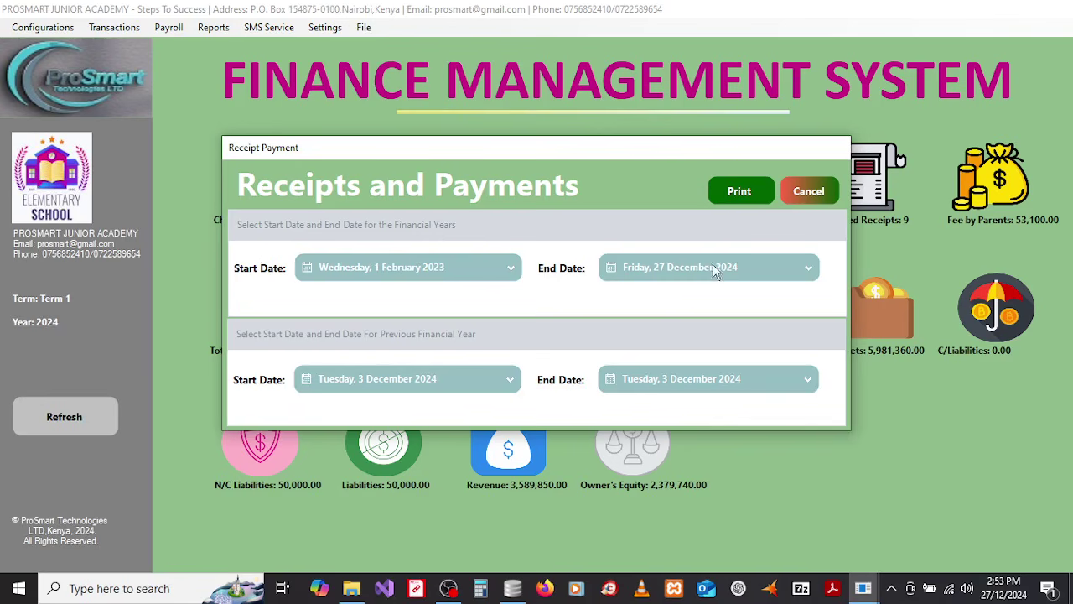
Step: Change the start date to 1 January 2024
left_click(425, 271)
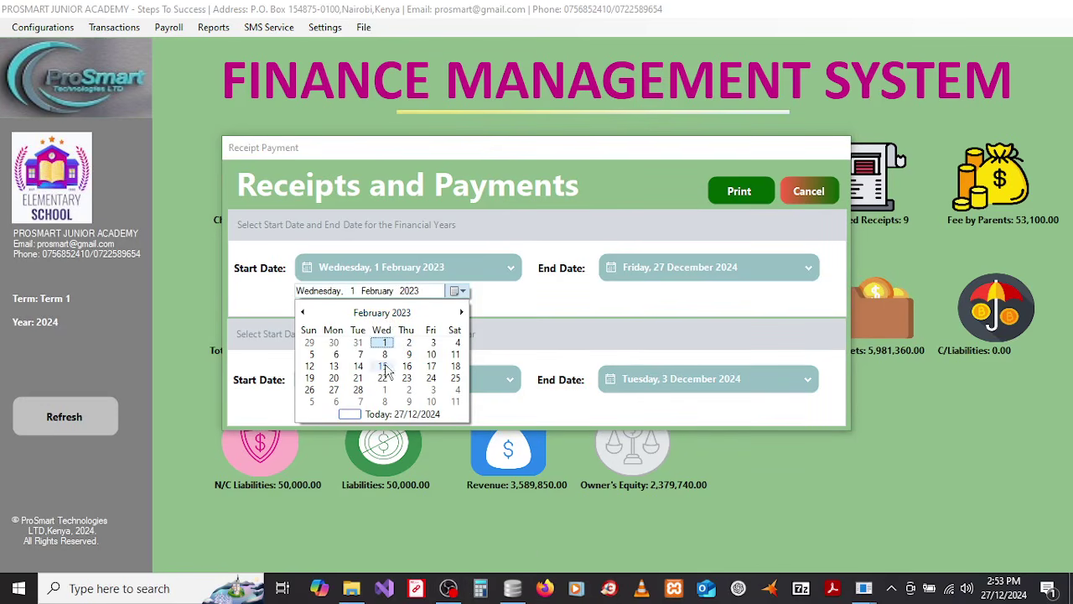
left_click(357, 313)
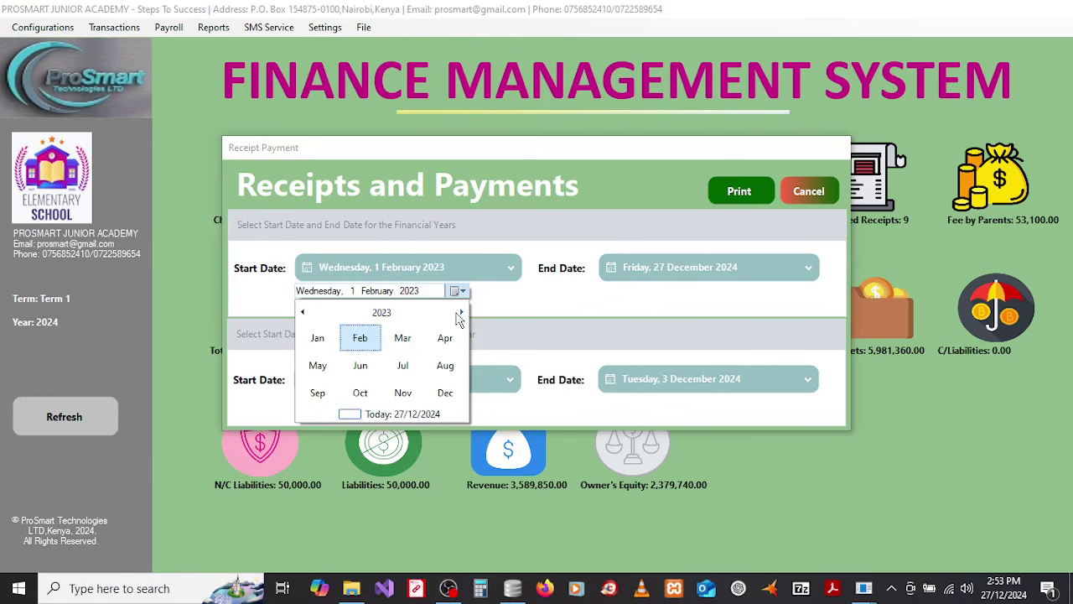
left_click(461, 312)
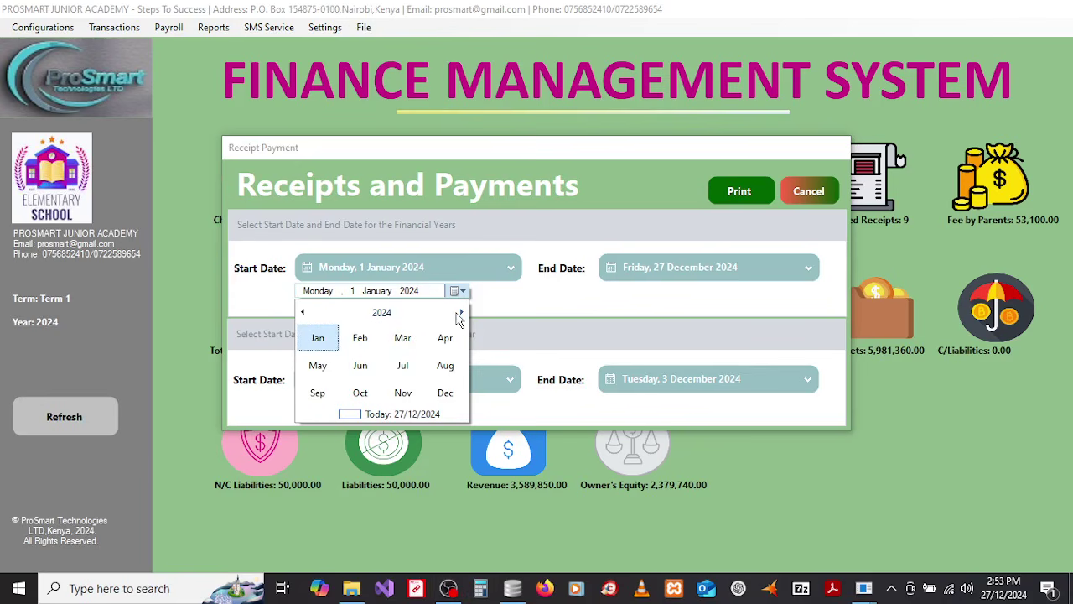
left_click(382, 313)
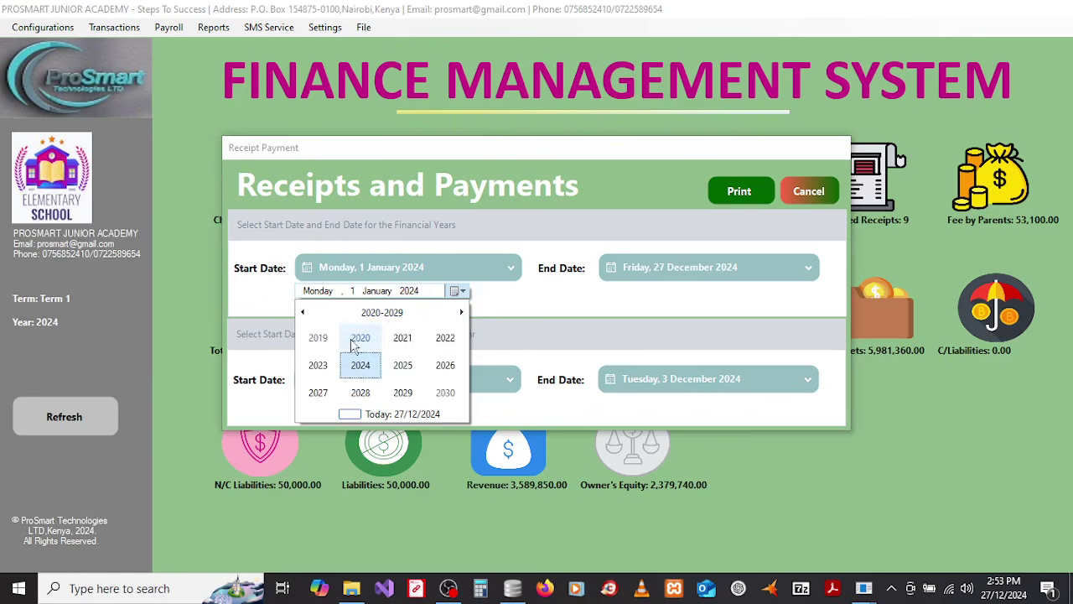
left_click(359, 364)
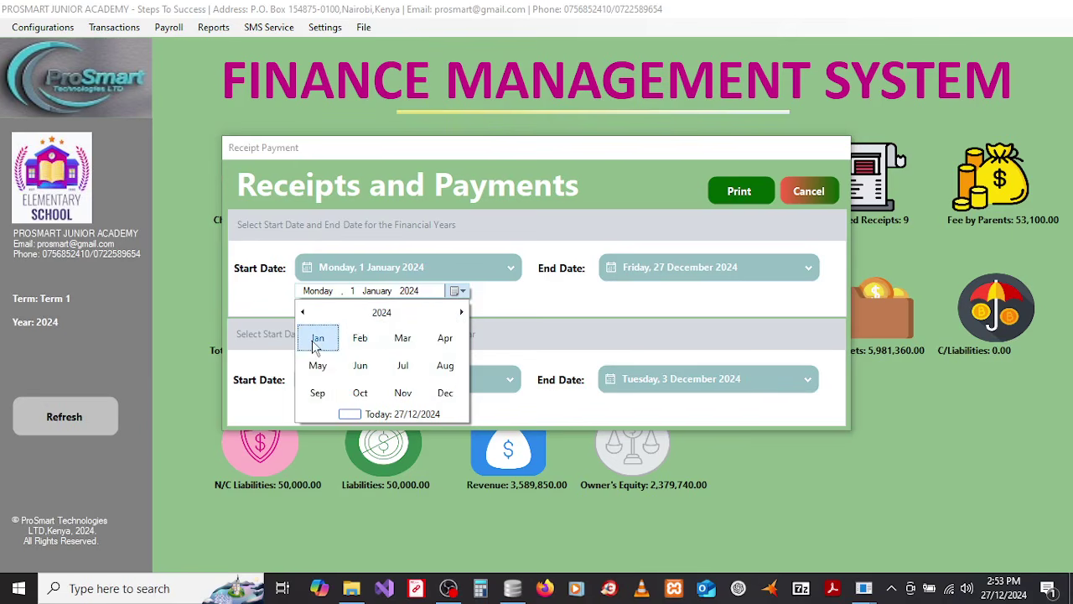
left_click(318, 337)
left_click(338, 346)
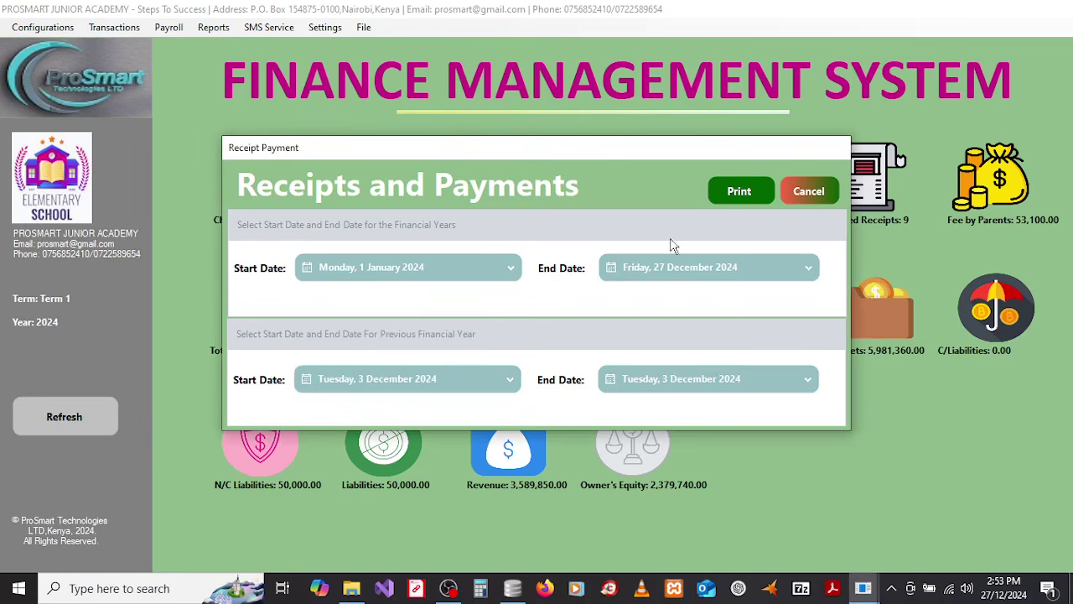
Step: Change the end date to 31 December 2024
left_click(656, 277)
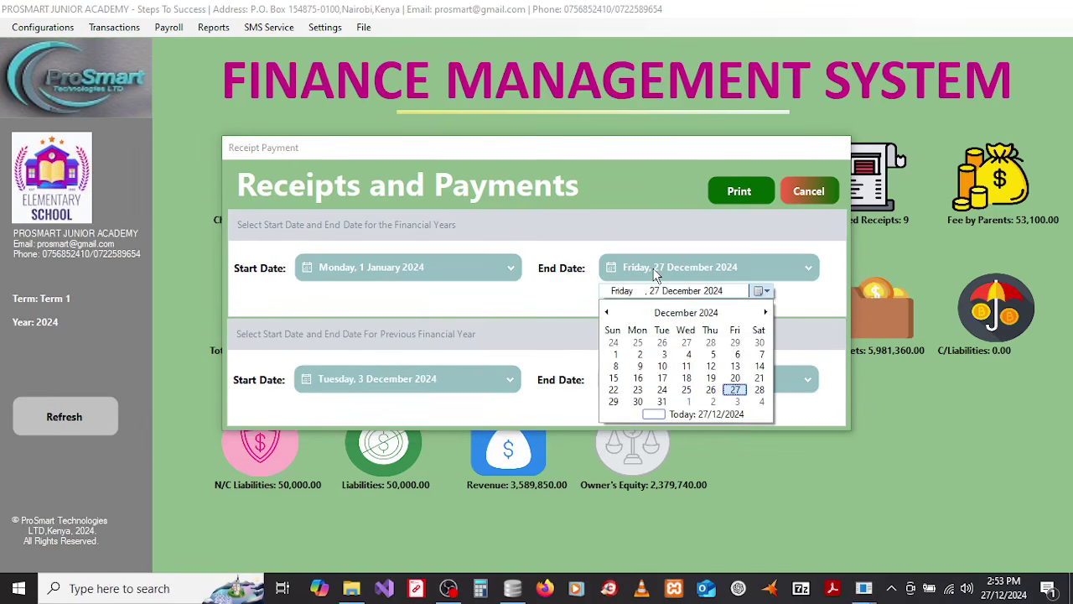
left_click(701, 416)
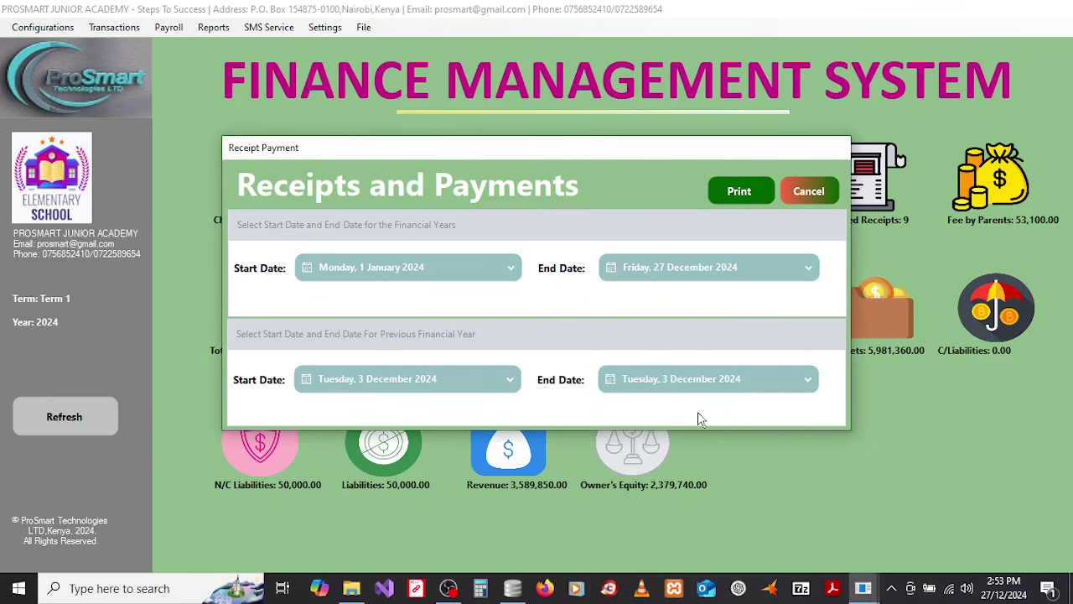
left_click(727, 272)
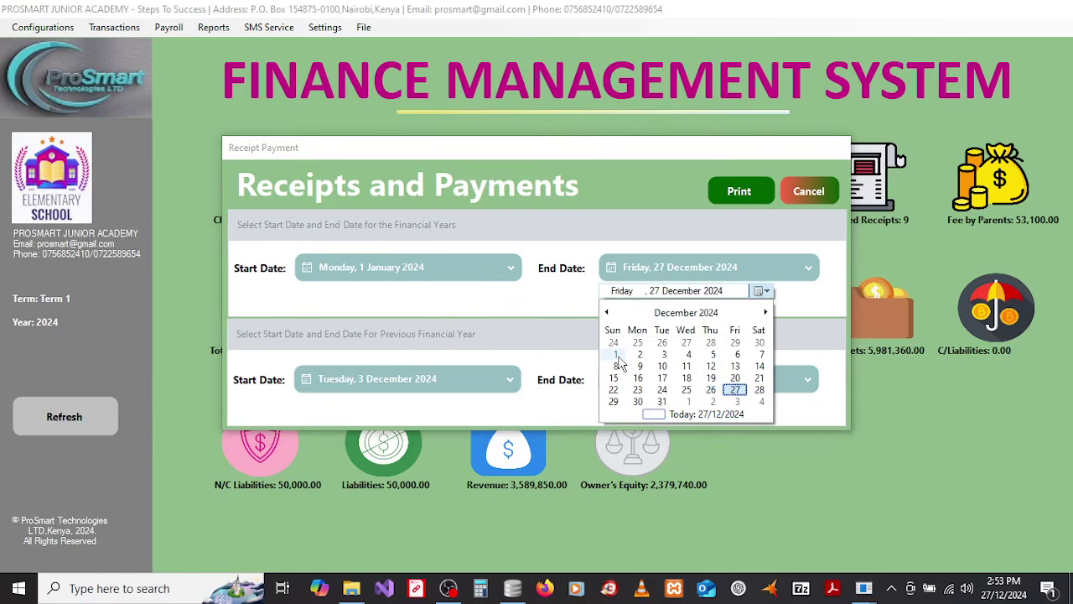
left_click(618, 357)
left_click(715, 277)
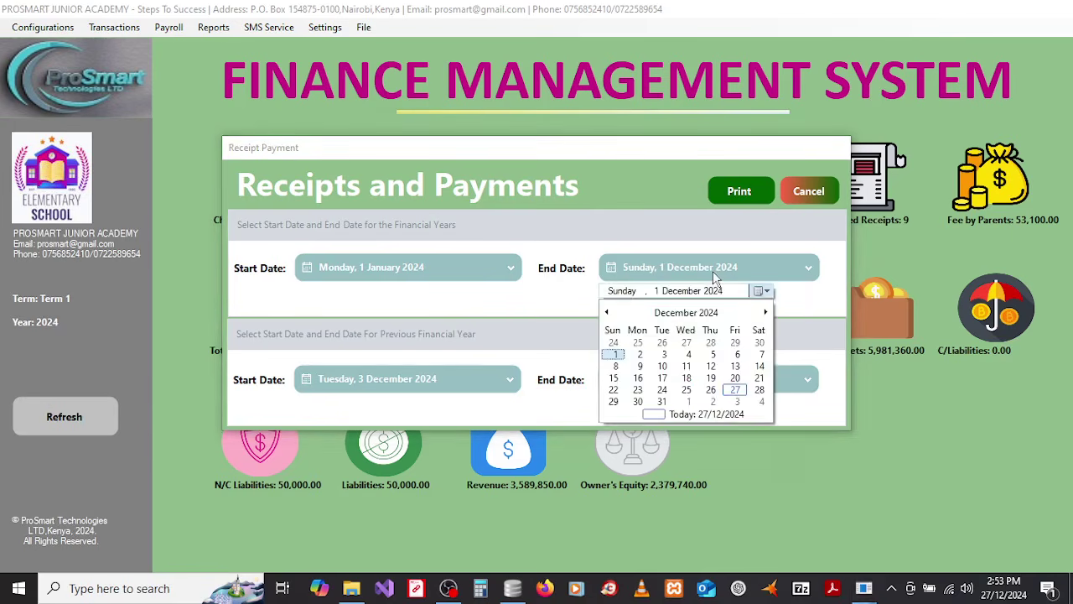
left_click(662, 402)
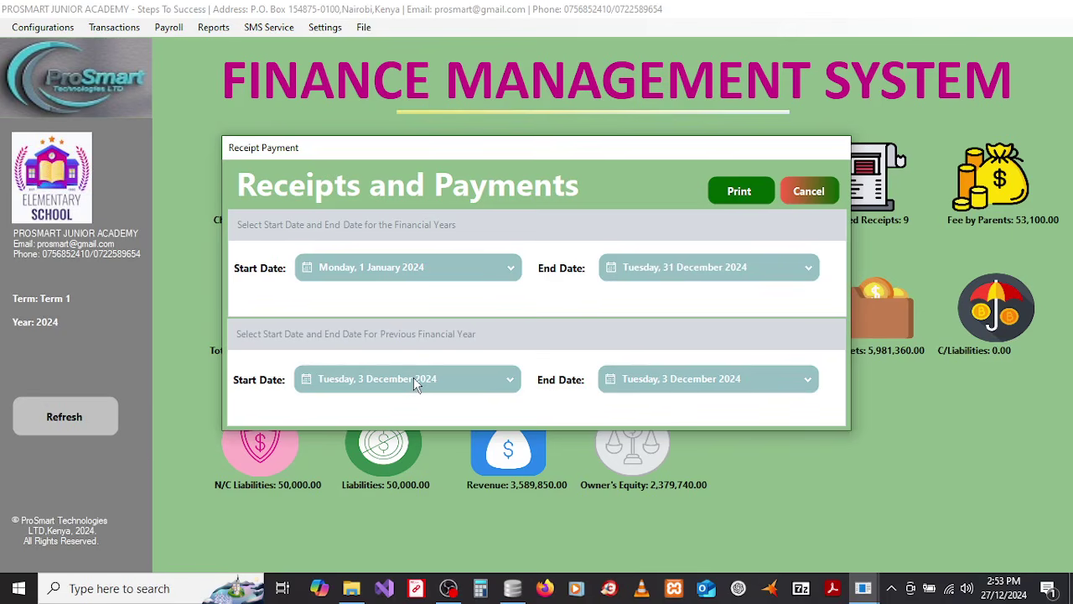
Step: Set the previous year's start date to 1 January 2023
left_click(449, 590)
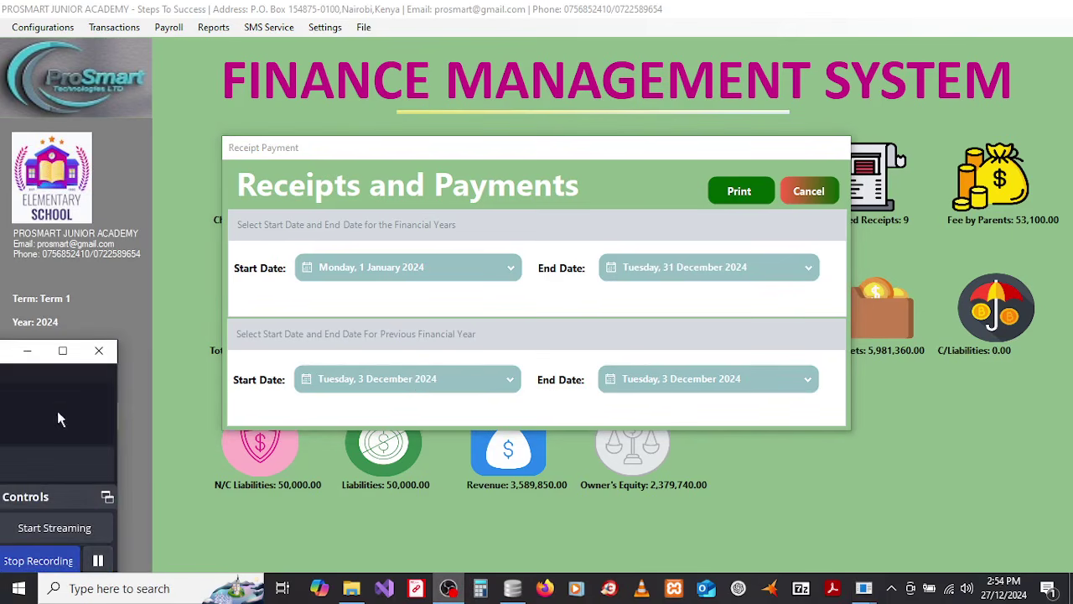
left_click(27, 350)
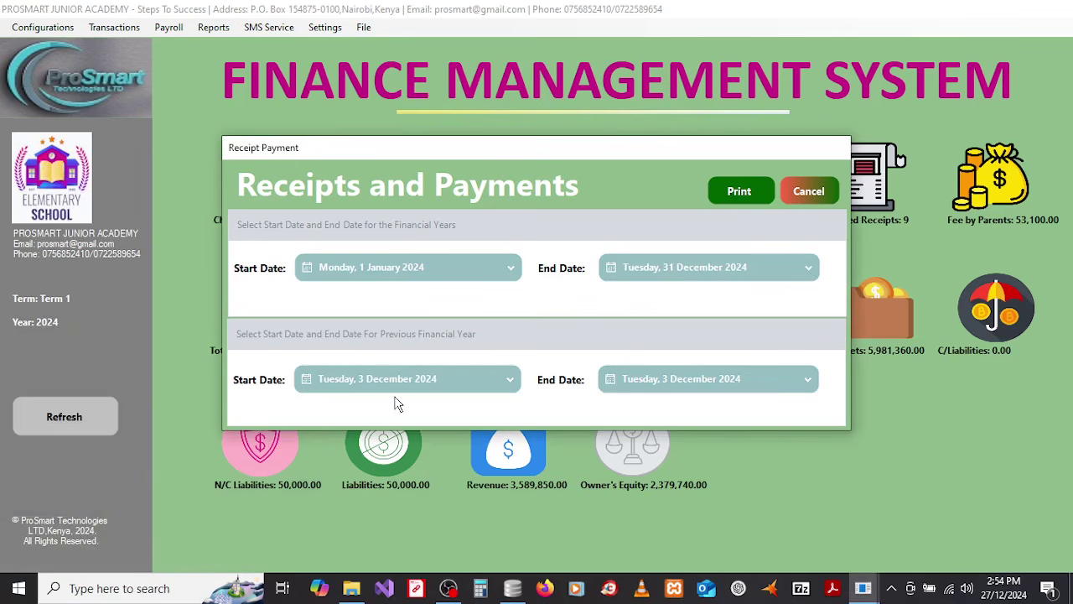
left_click(395, 388)
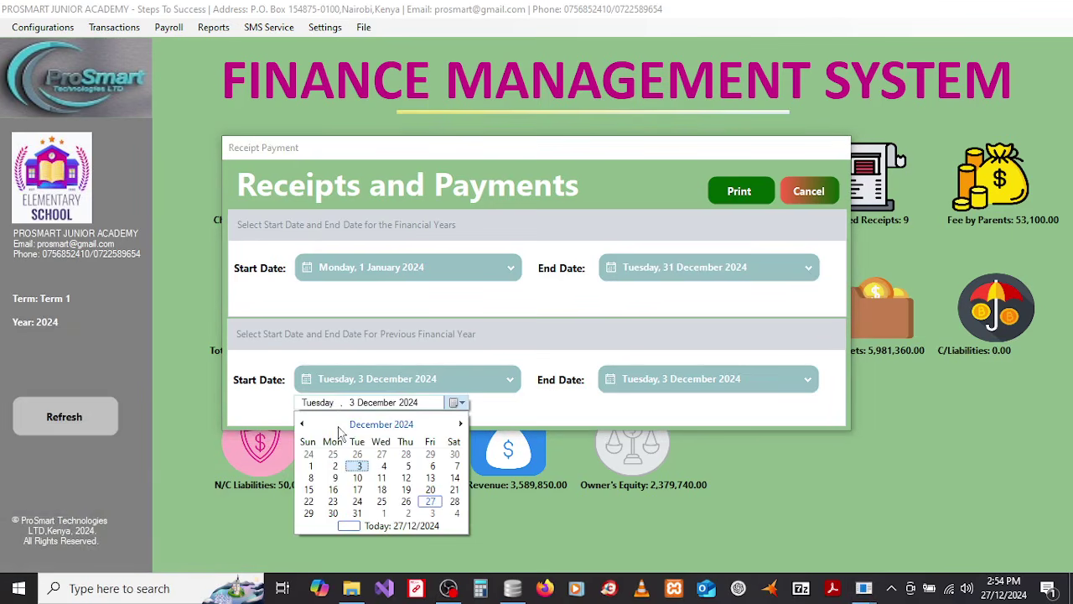
left_click(334, 431)
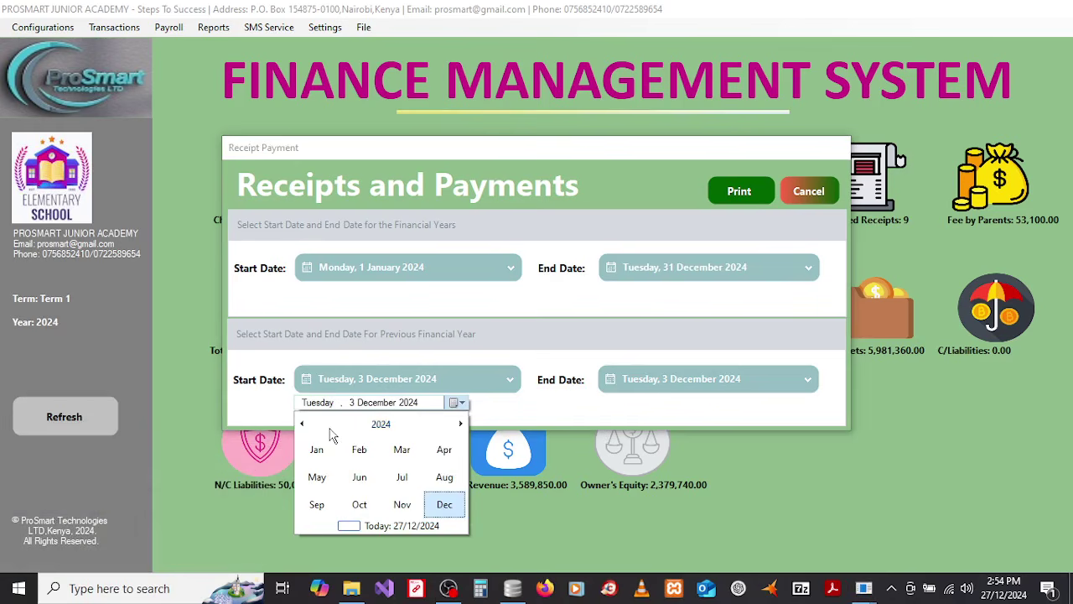
left_click(331, 430)
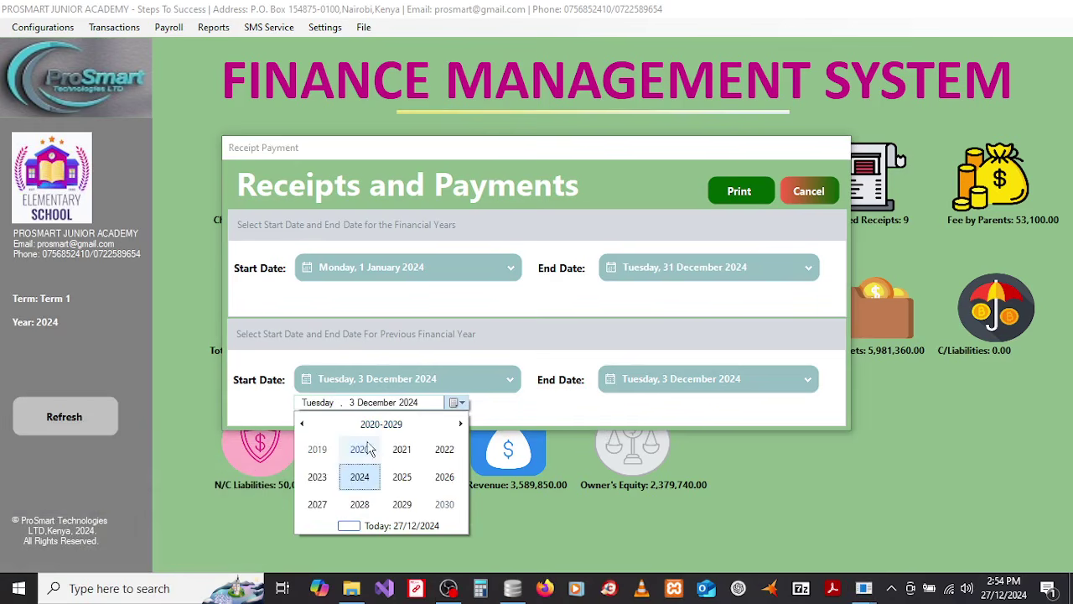
left_click(315, 480)
left_click(318, 455)
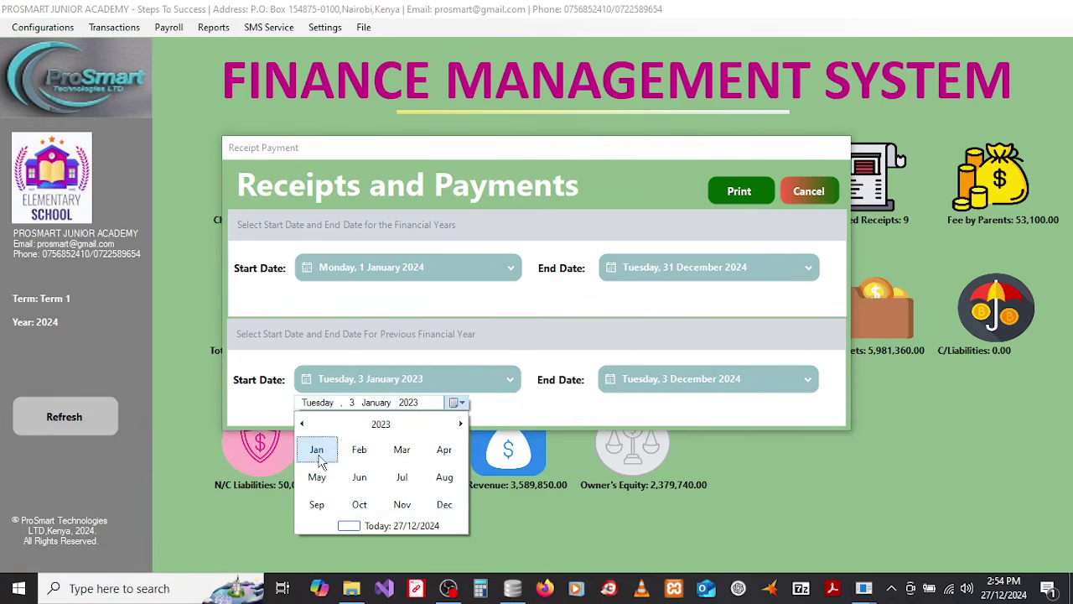
left_click(314, 465)
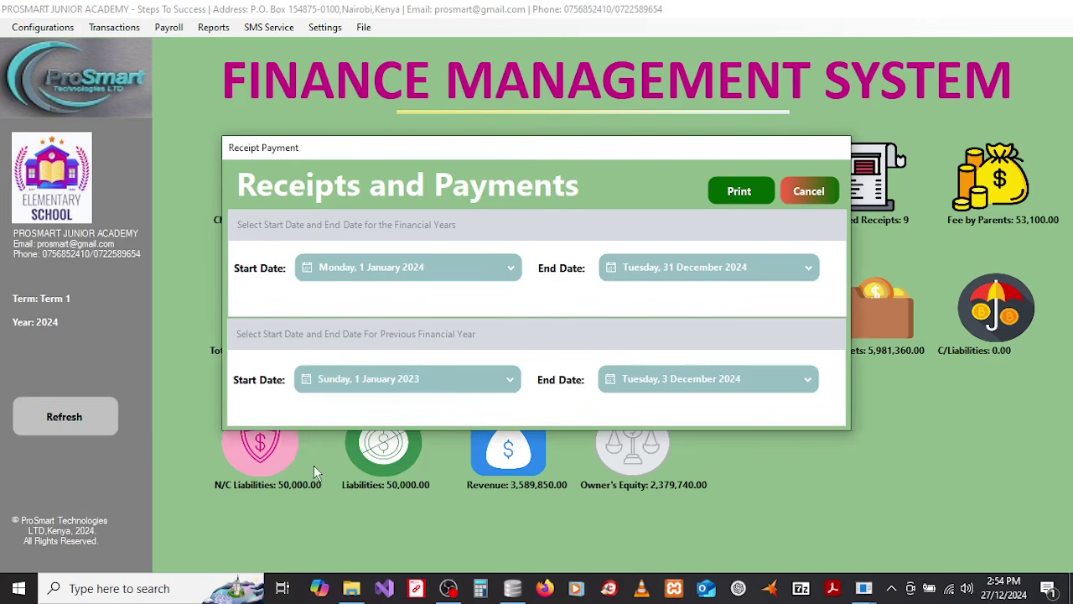
Step: Set the previous year's end to 31 December 2023 and generate CashFlowStatement.pdf
left_click(684, 384)
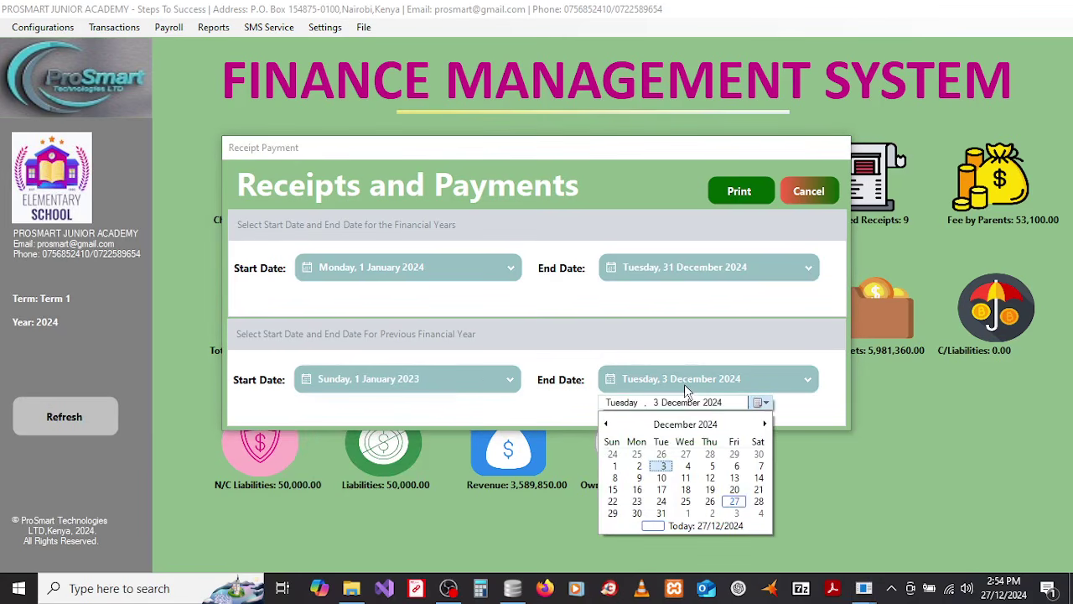
left_click(644, 426)
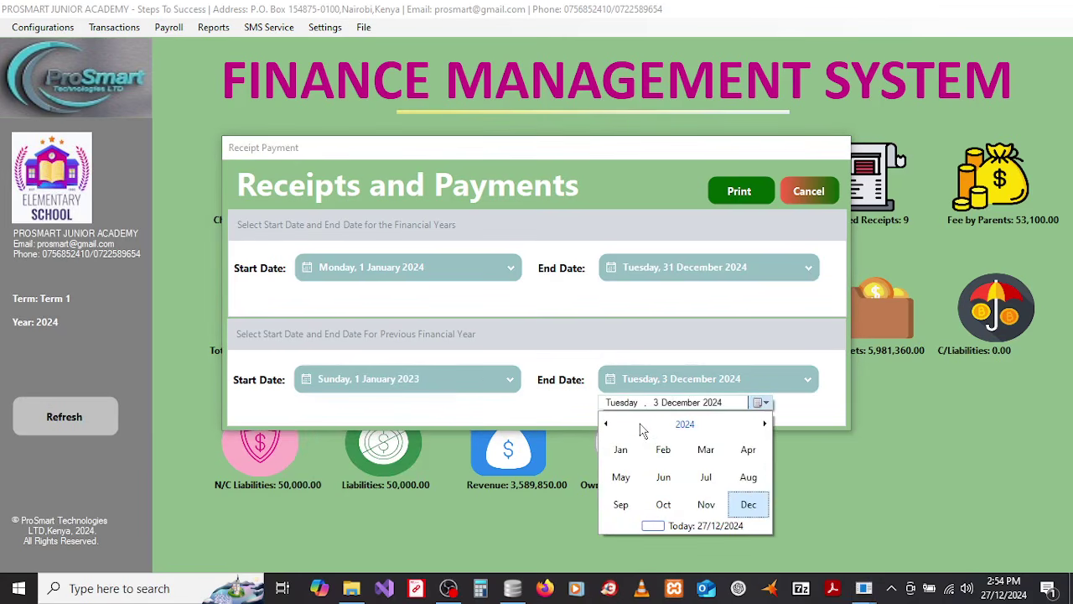
left_click(642, 428)
left_click(622, 477)
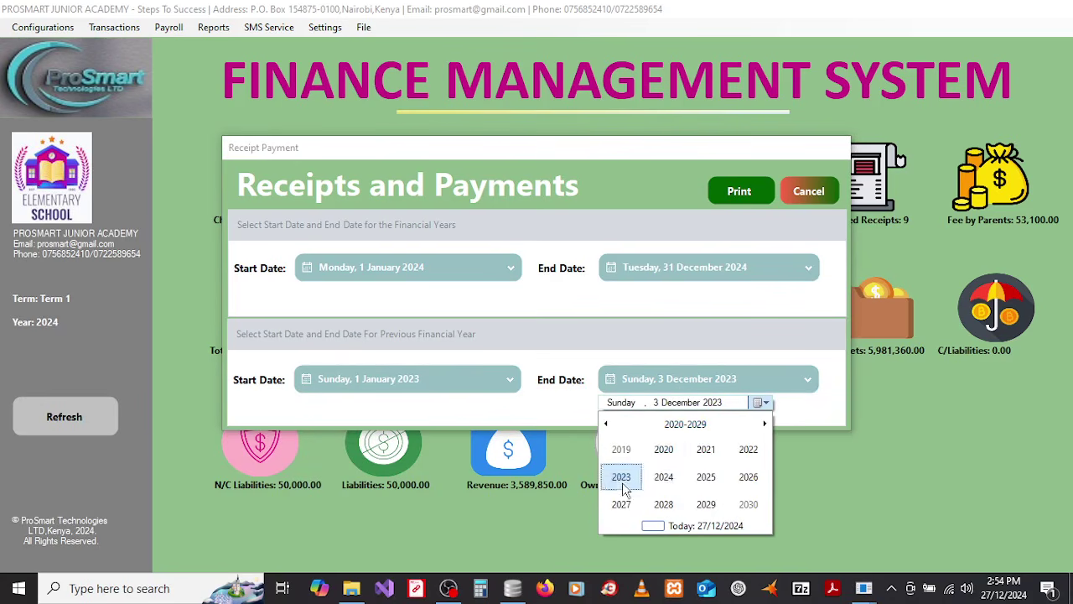
left_click(748, 504)
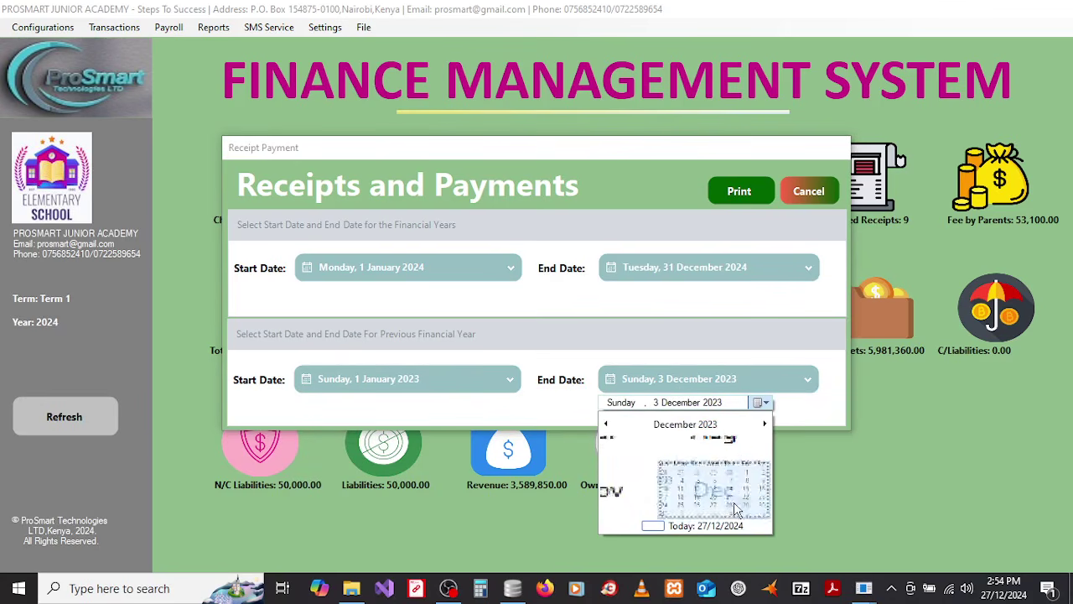
left_click(614, 513)
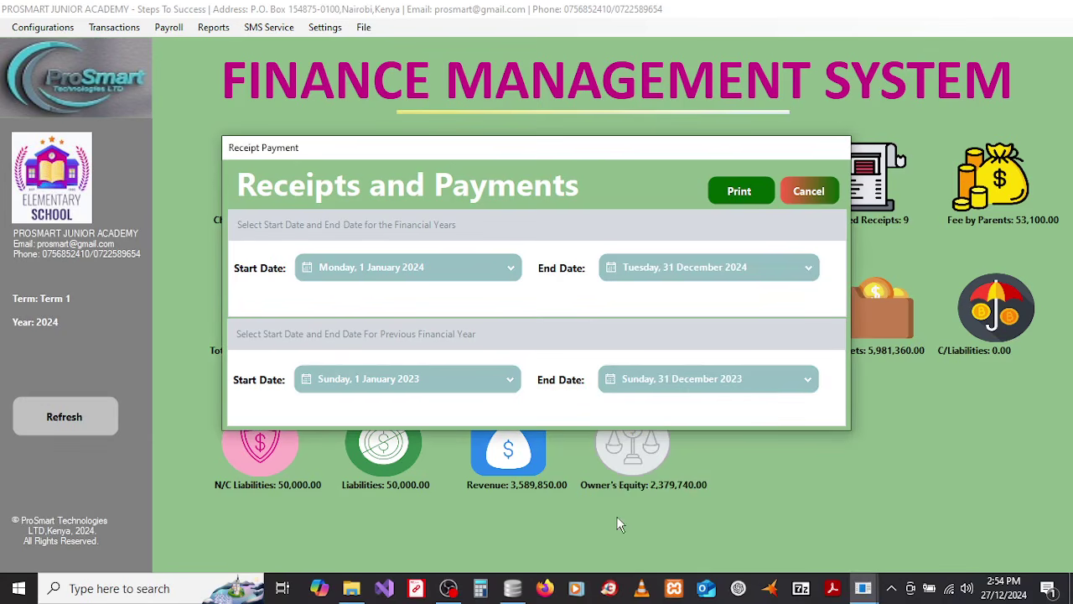
left_click(749, 194)
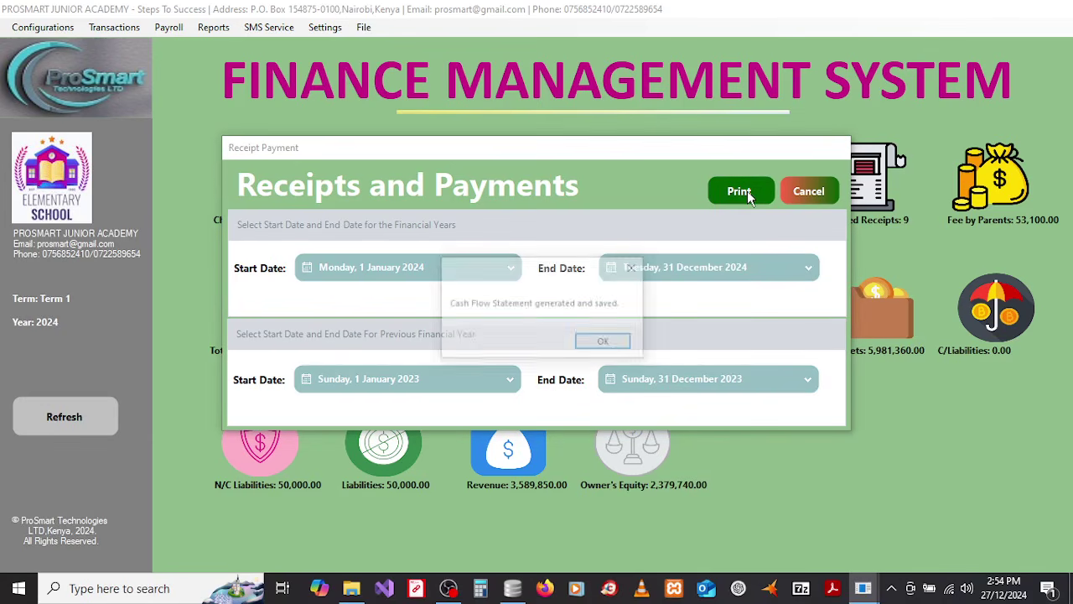
left_click(603, 344)
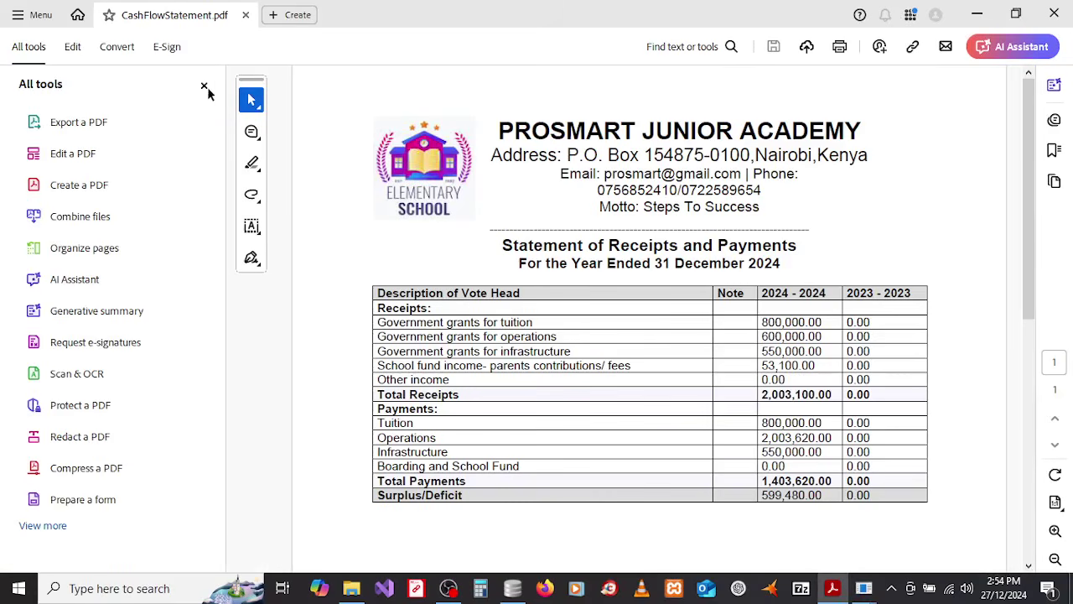
Step: Scroll through CashFlowStatement.pdf (2,003,100.00 received, 1,403,620.00 paid), then close it
left_click(204, 86)
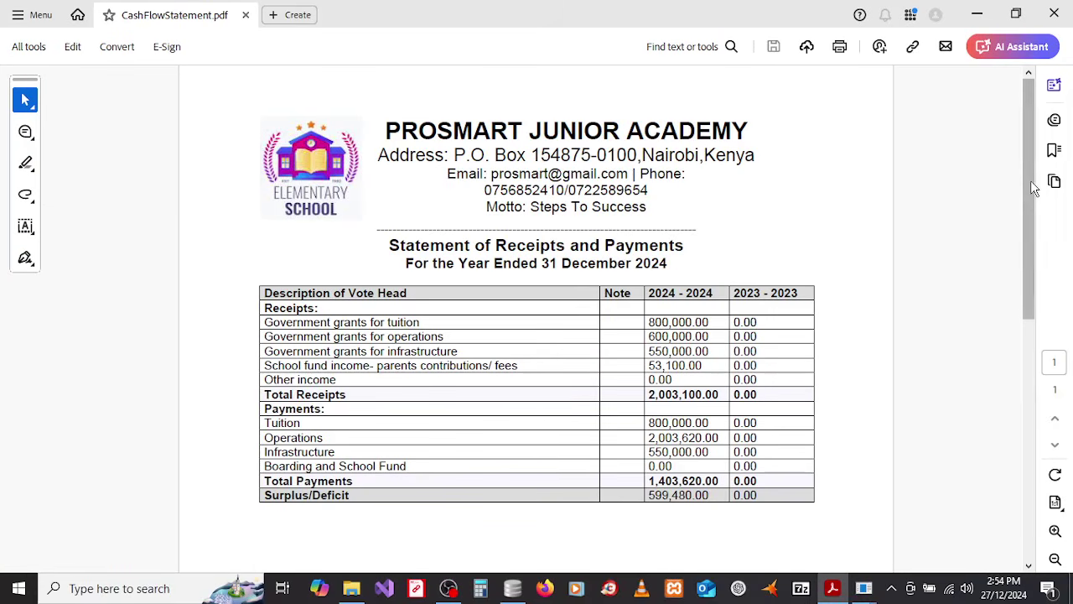
mouse_move(1034, 218)
left_mouse_down()
mouse_move(1025, 254)
mouse_move(1030, 222)
mouse_move(1025, 253)
mouse_move(1022, 234)
left_mouse_up()
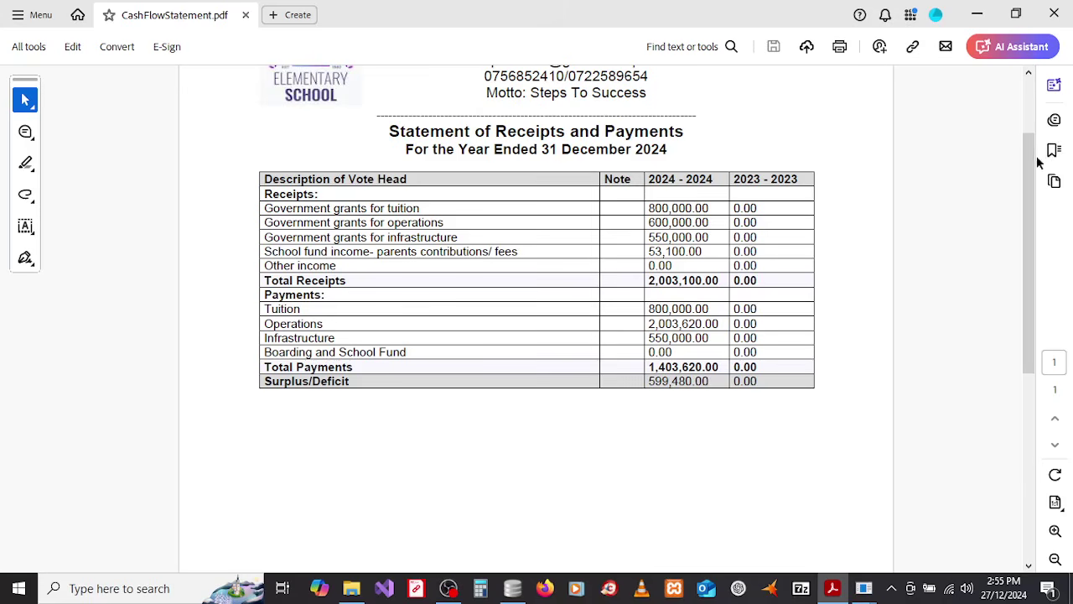
scroll(1031, 159, "up", 1)
scroll(1028, 158, "up", 2)
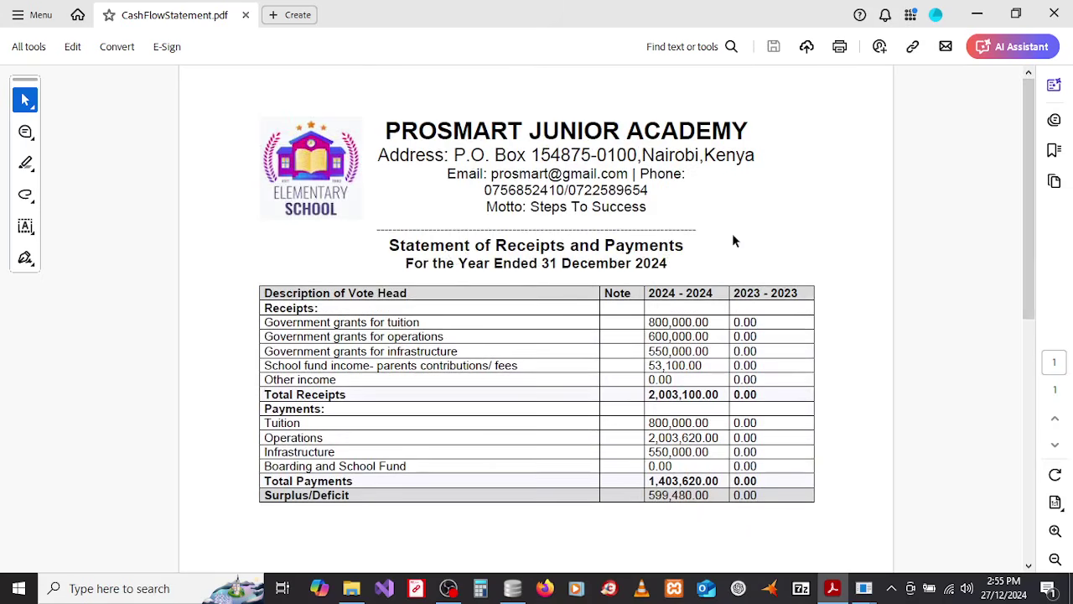
left_click(1054, 12)
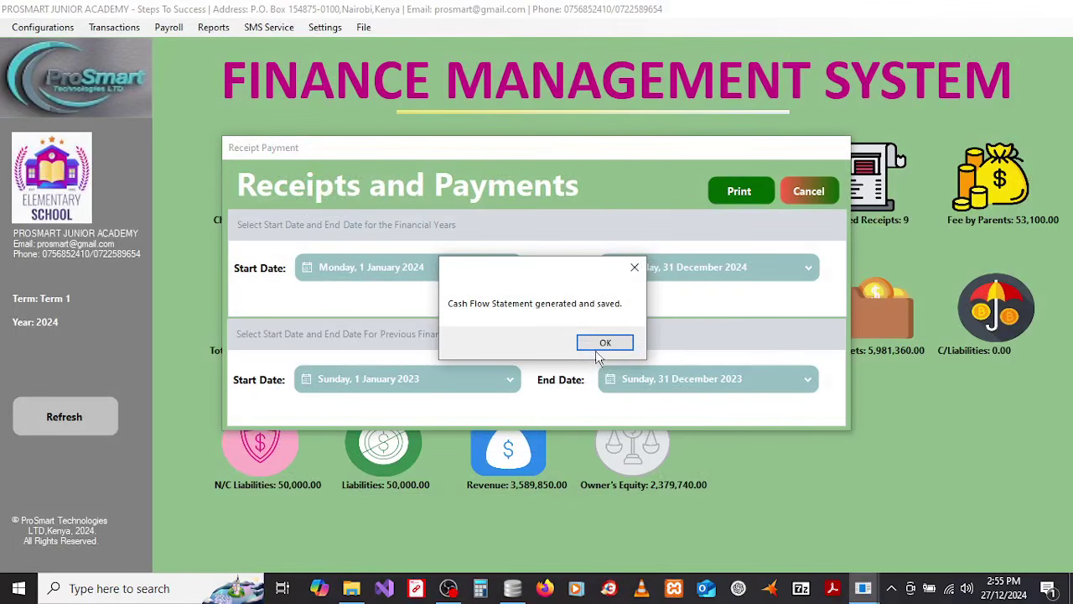
Step: Dismiss the saved confirmation, close the Receipts and Payments window, and show the Reports menu
left_click(599, 352)
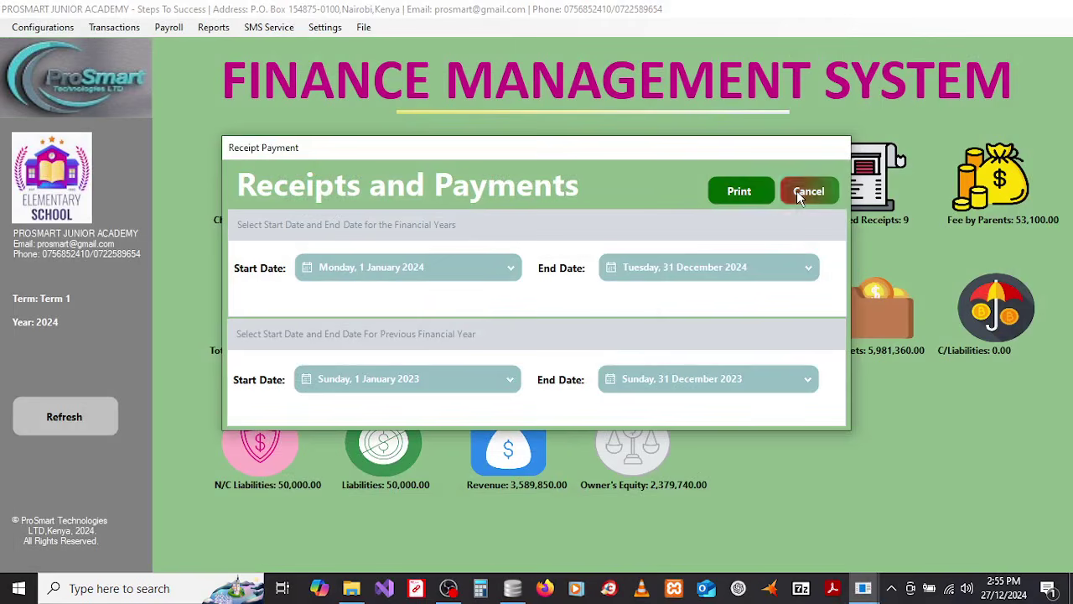
left_click(798, 193)
left_click(214, 26)
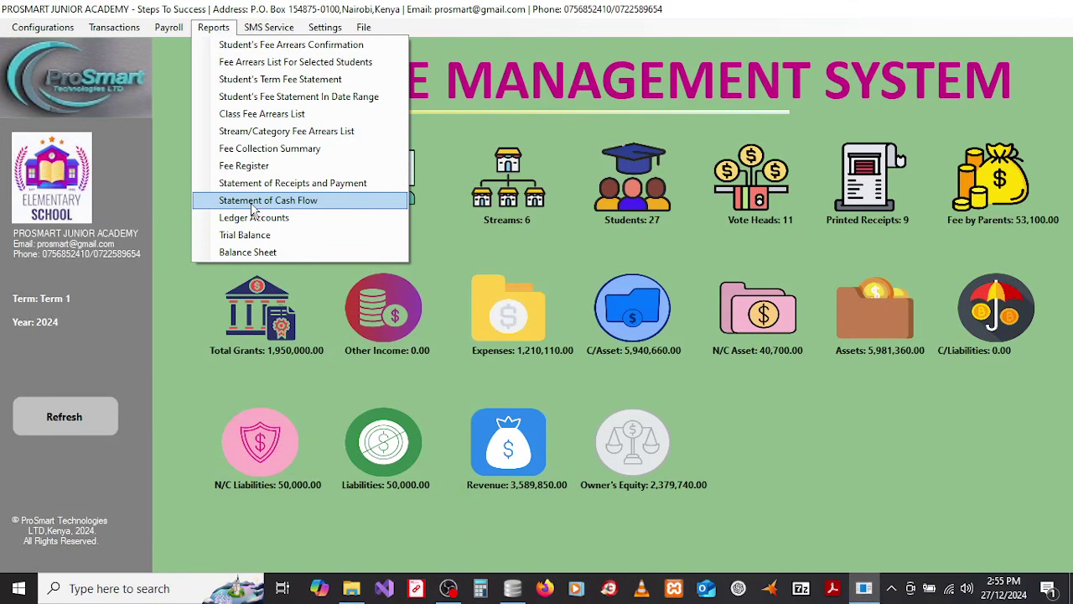
Step: In the Cash Flow Statement report, pick 1 January 2024 as start and 31 December 2024 as end
left_click(254, 205)
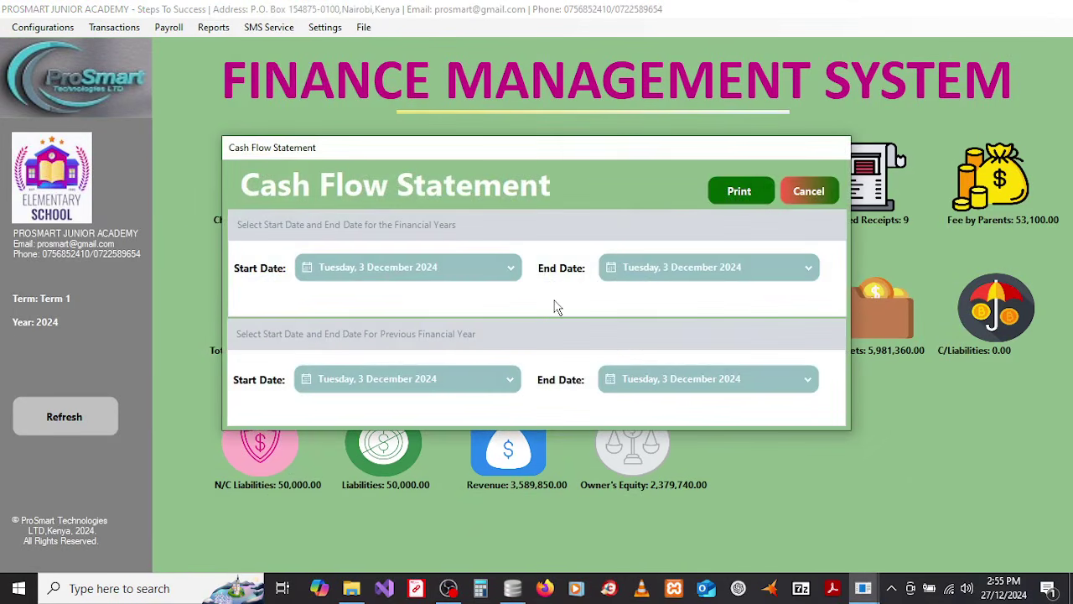
left_click(479, 280)
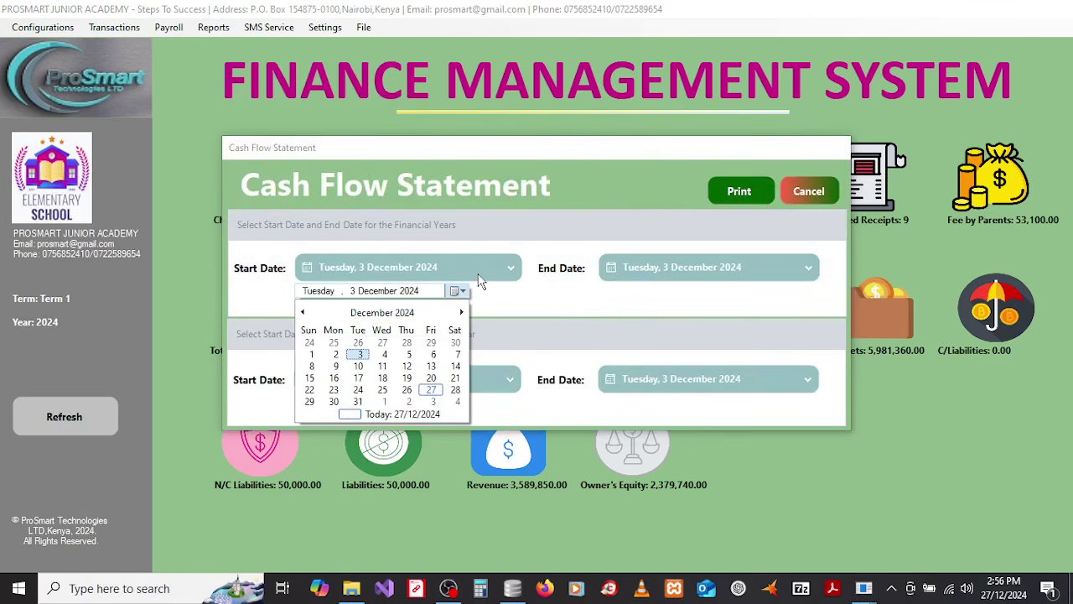
left_click(337, 319)
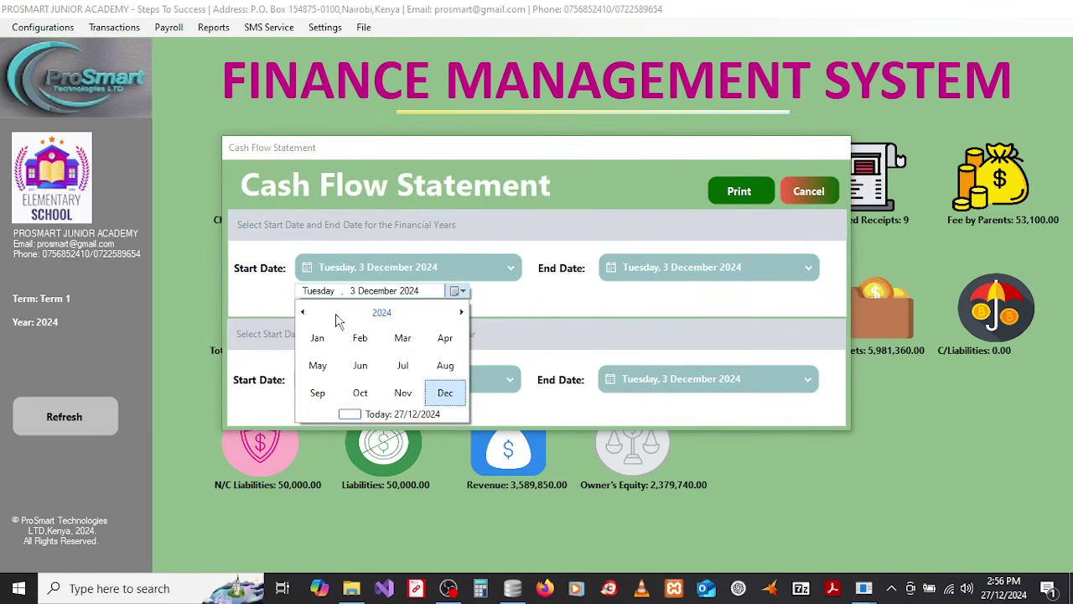
left_click(338, 319)
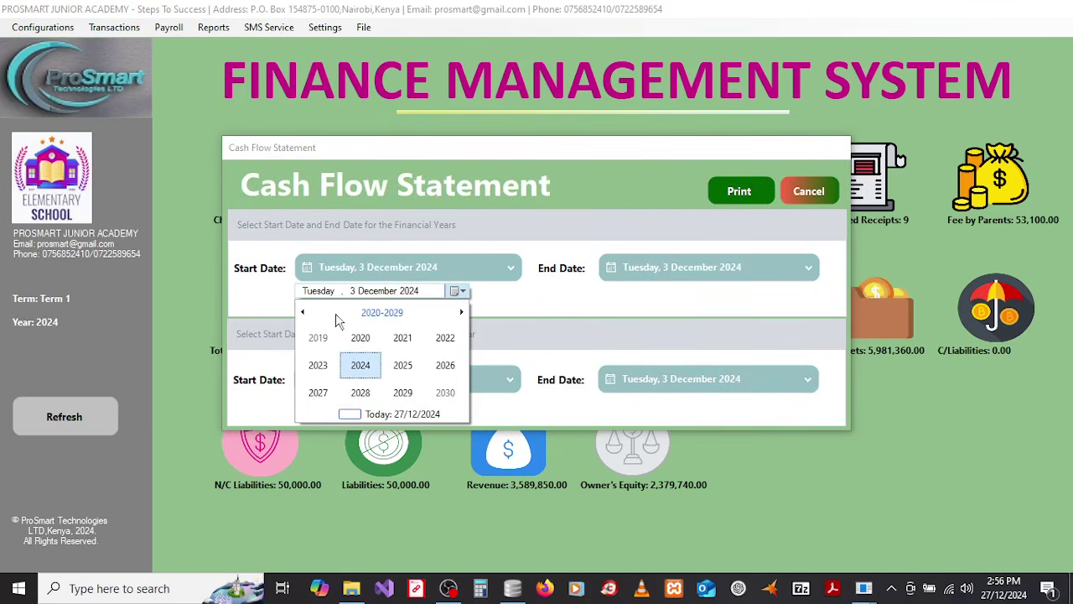
left_click(361, 365)
left_click(318, 337)
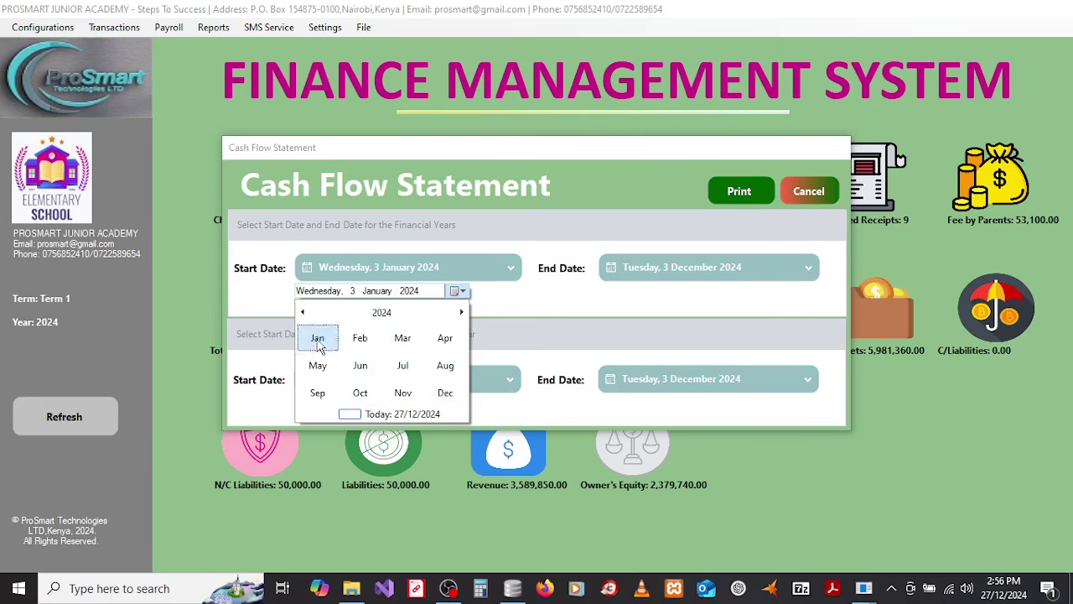
left_click(333, 344)
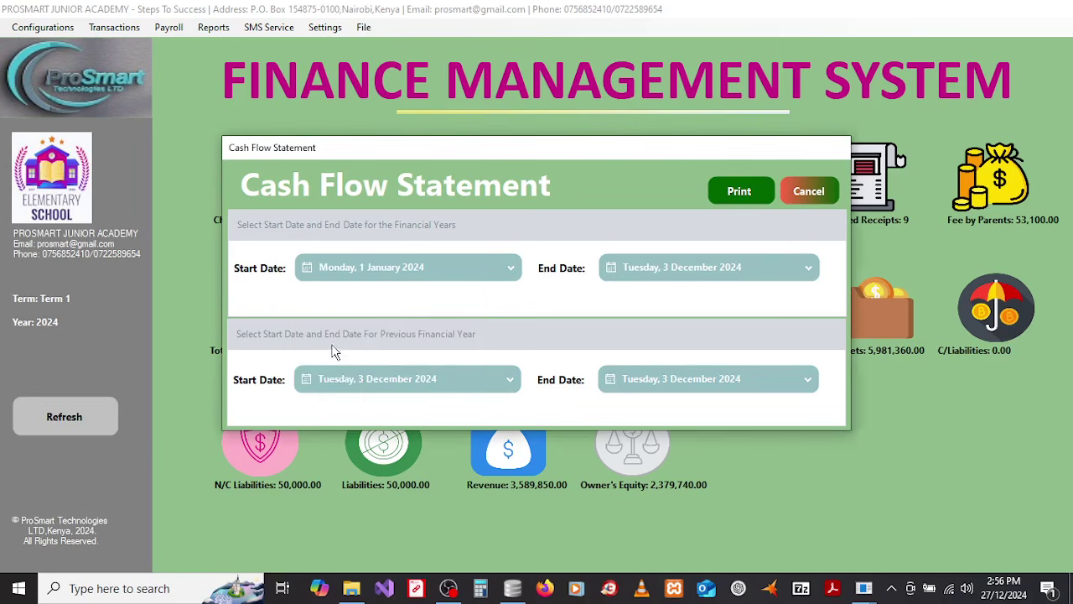
left_click(699, 277)
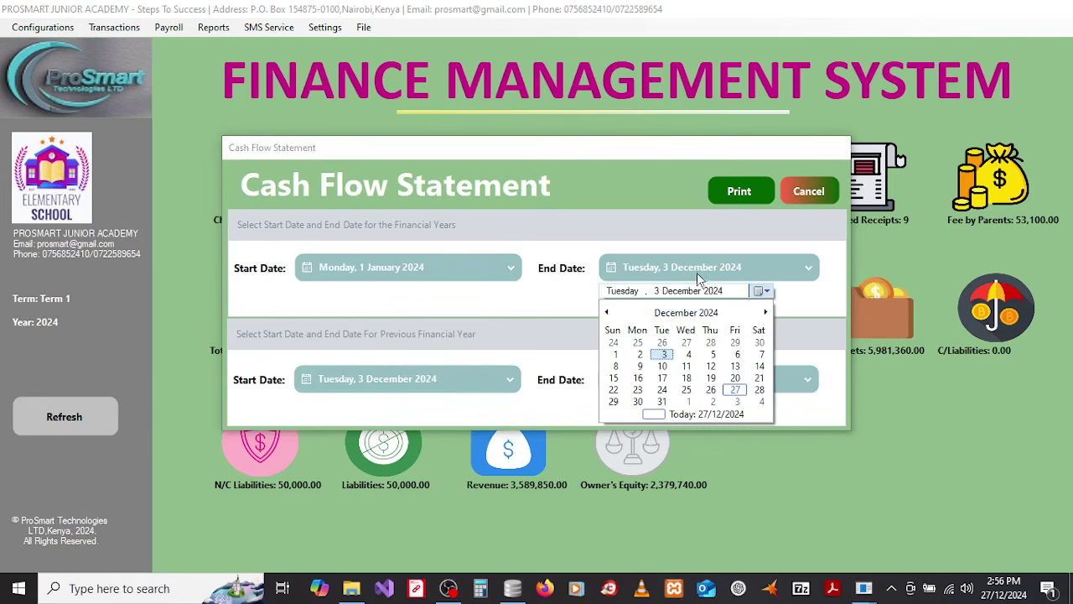
left_click(663, 401)
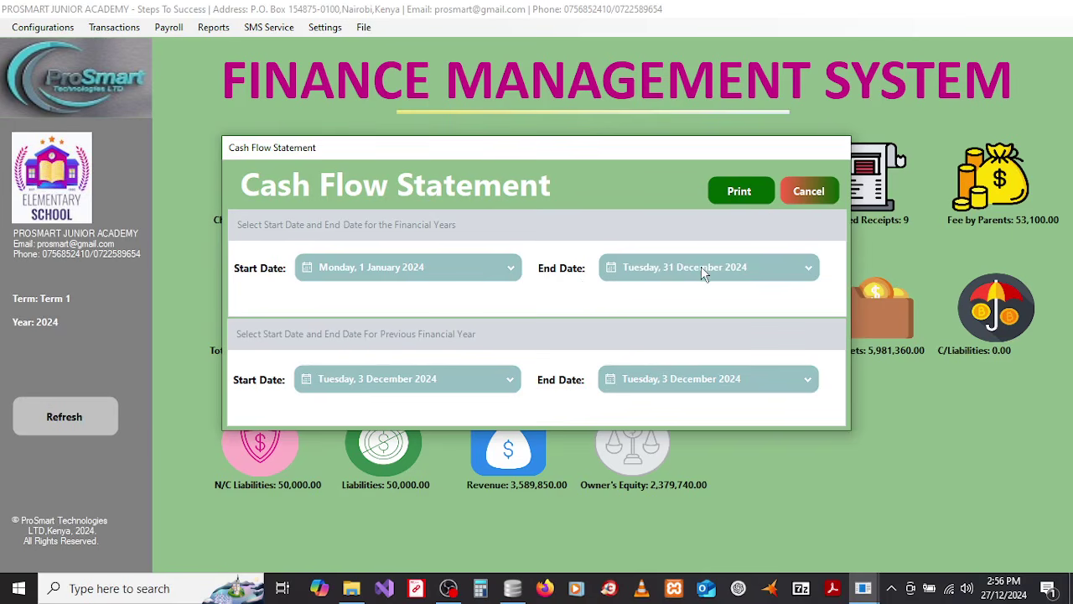
Step: Set the previous-year start date to 1 January 2023
left_click(384, 383)
left_click(338, 428)
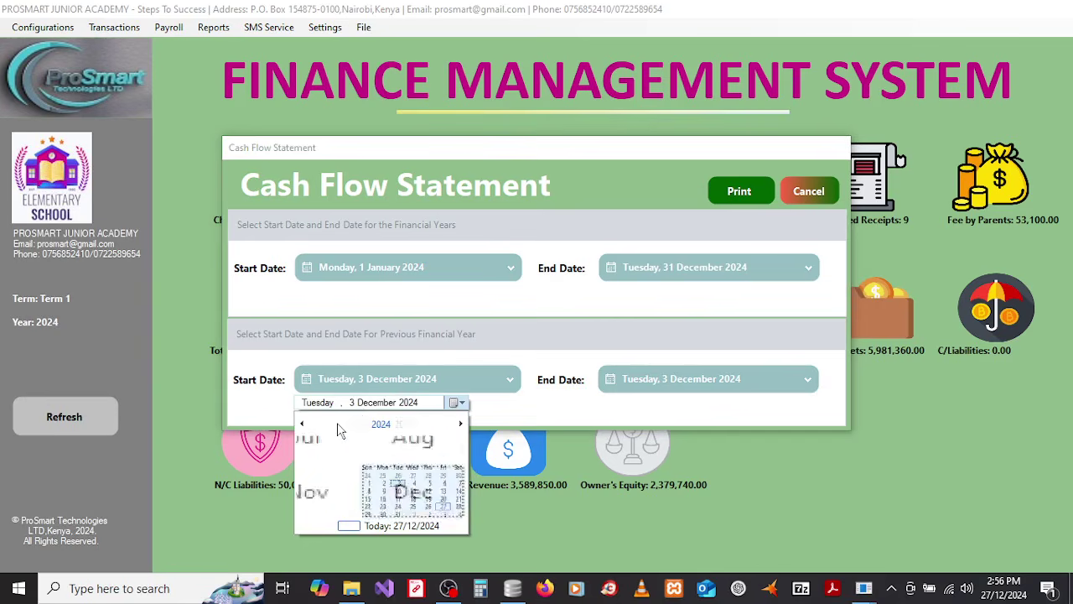
left_click(338, 429)
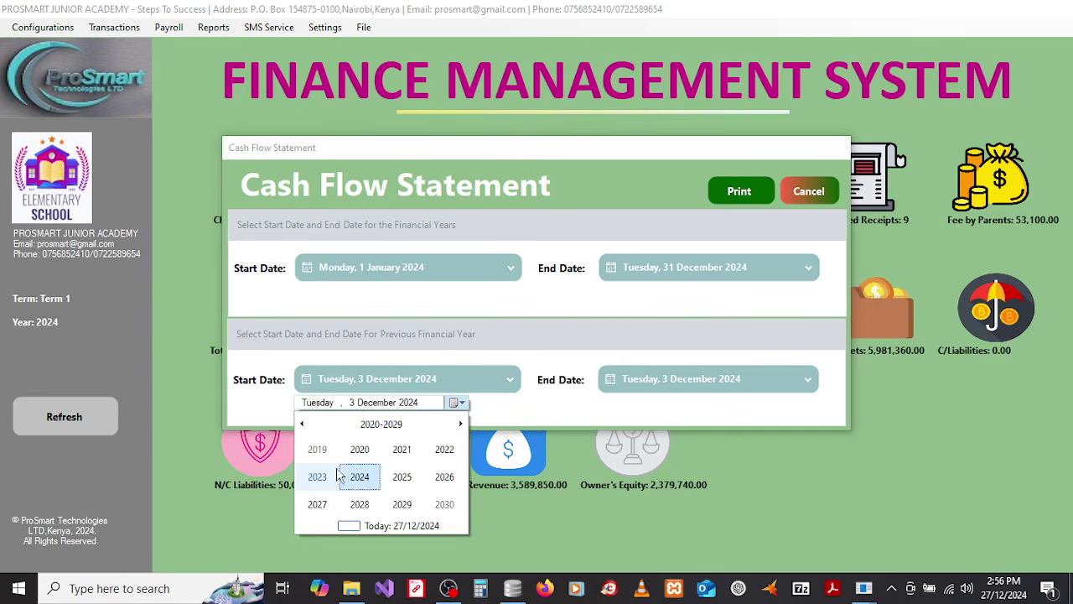
left_click(319, 476)
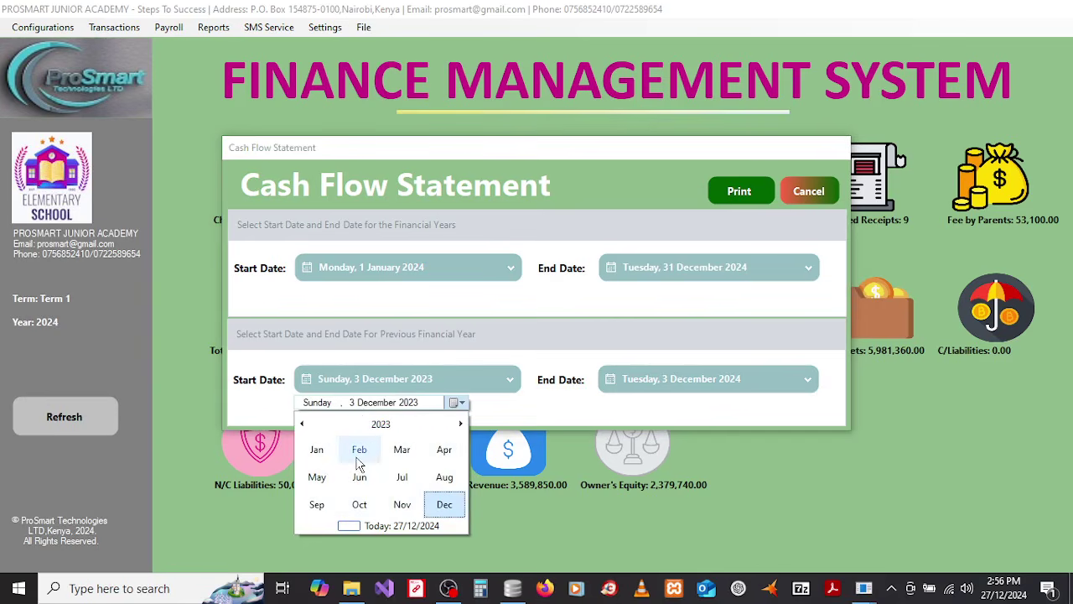
left_click(318, 453)
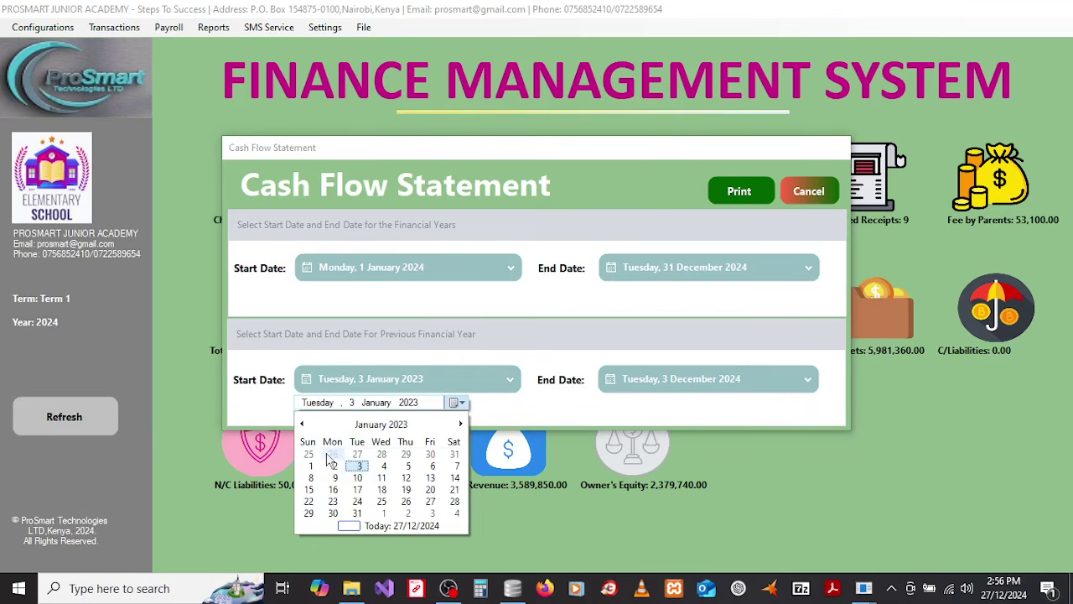
left_click(313, 466)
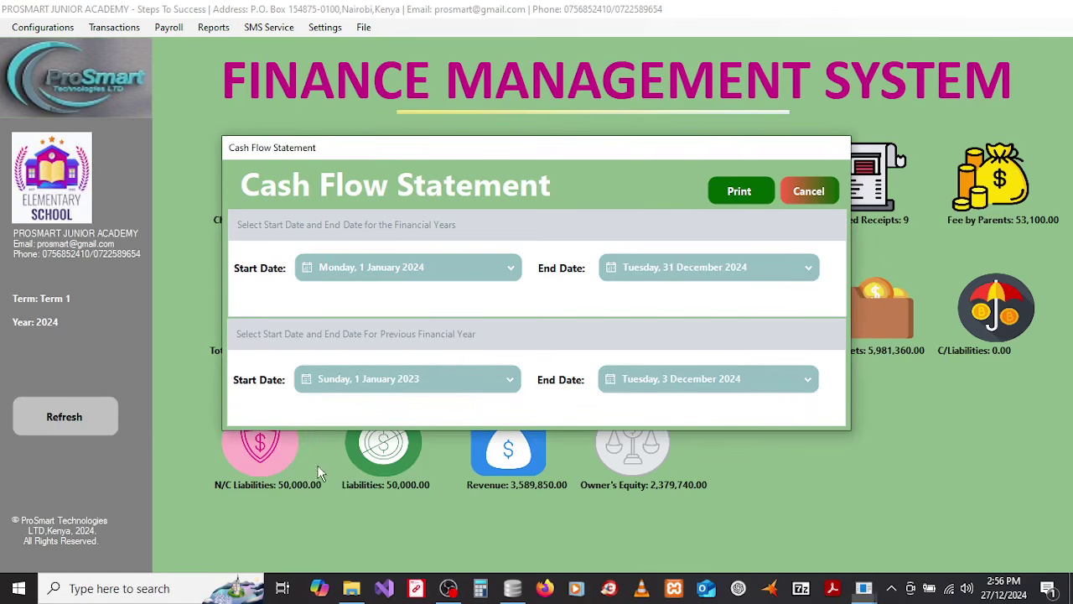
Step: Set the previous-year end date to 31 December 2023 and generate CashFlowStatement.pdf
left_click(684, 388)
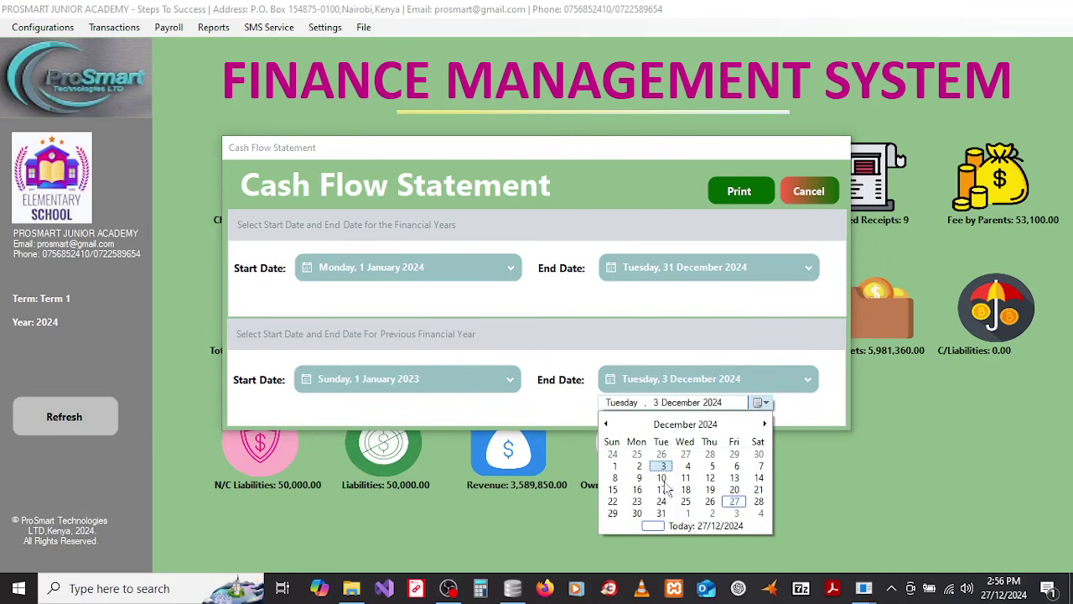
left_click(637, 432)
left_click(685, 423)
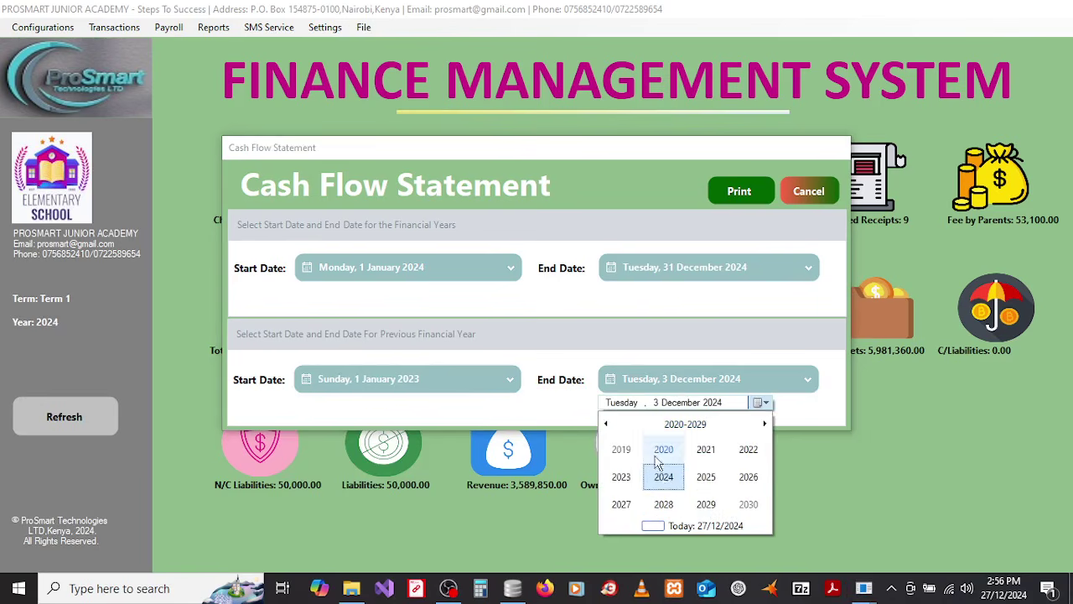
left_click(618, 477)
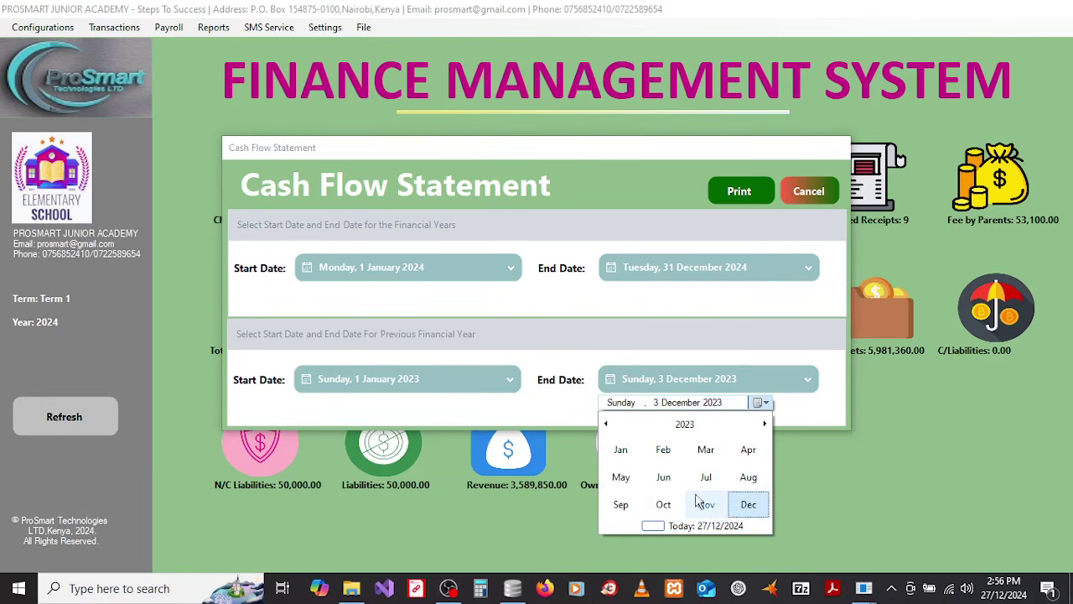
left_click(749, 504)
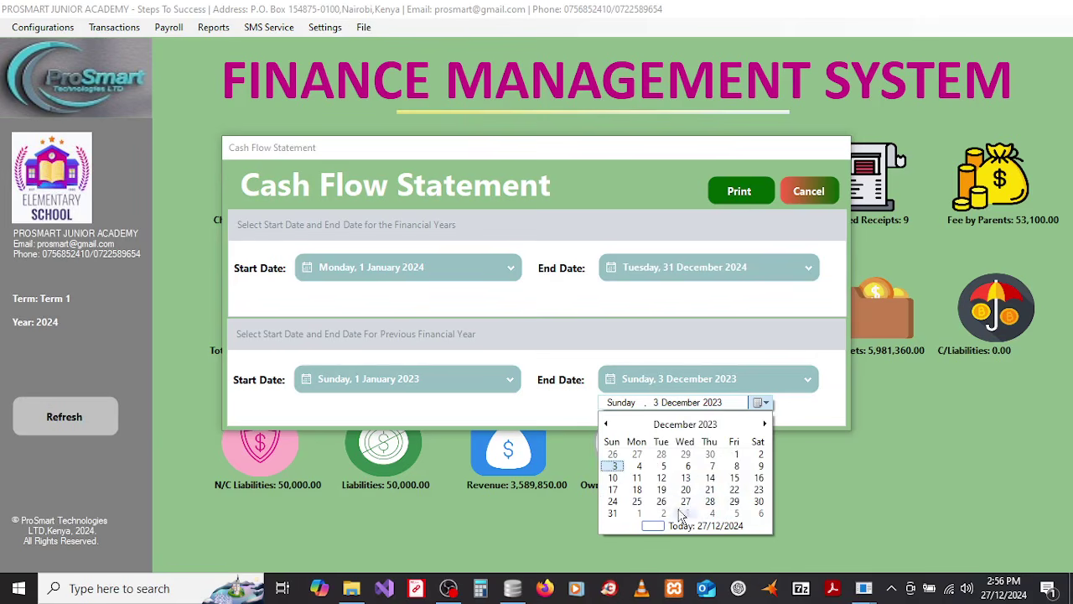
left_click(612, 513)
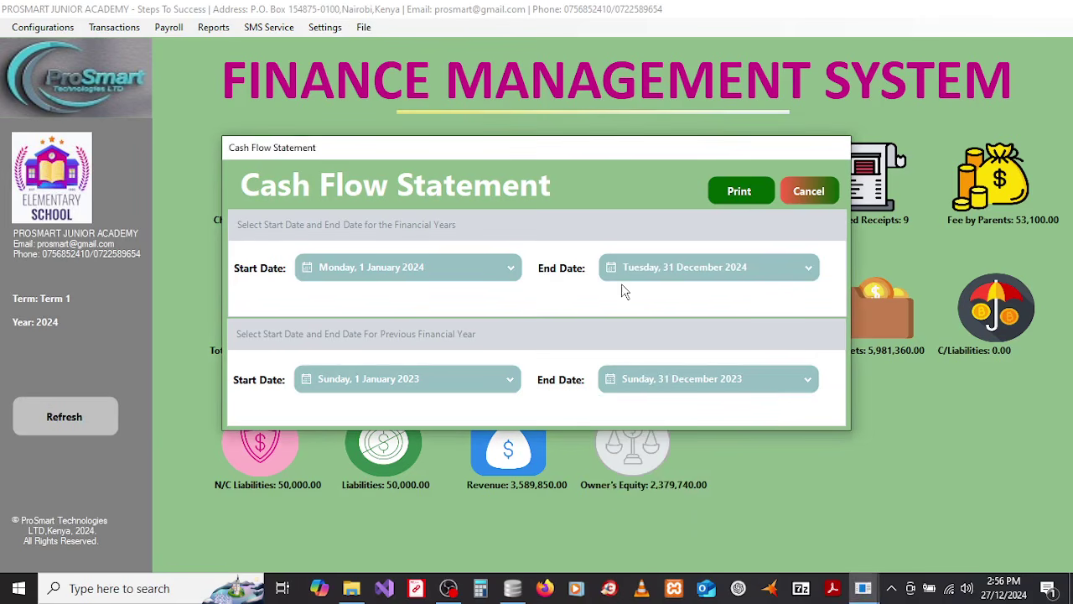
left_click(742, 193)
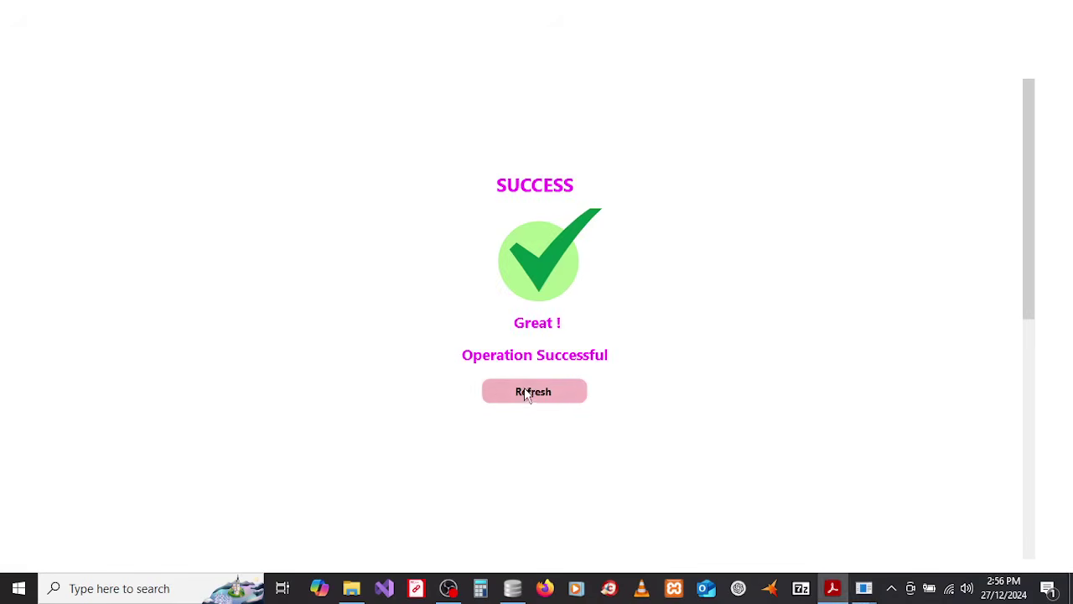
left_click(527, 390)
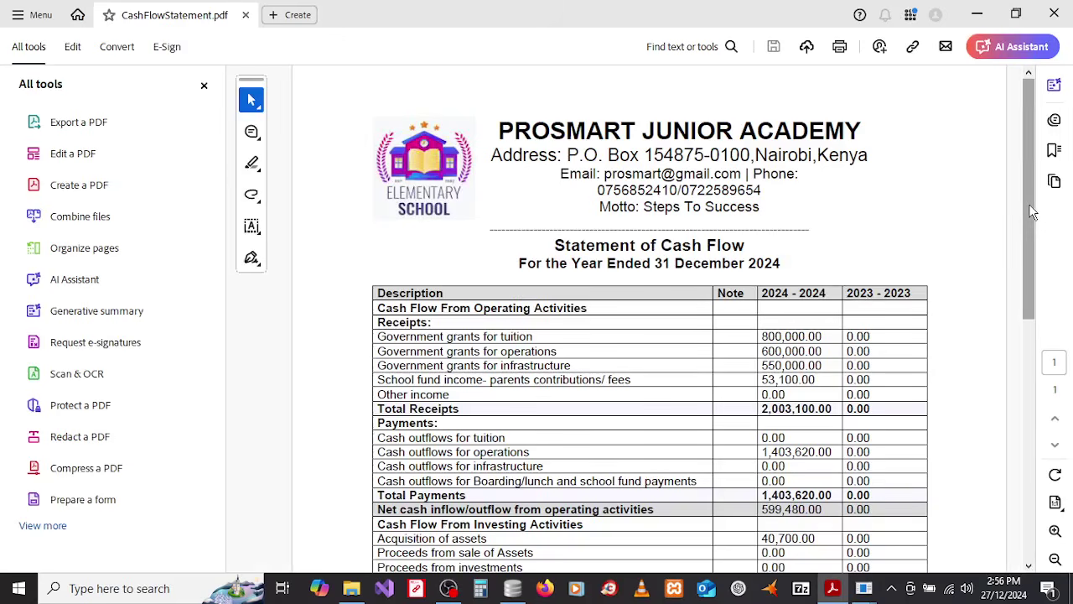
Step: Close the All tools panel and scroll through the 2024 Statement of Cash Flow
mouse_move(1029, 204)
left_mouse_down()
mouse_move(1034, 327)
mouse_move(1033, 220)
left_mouse_up()
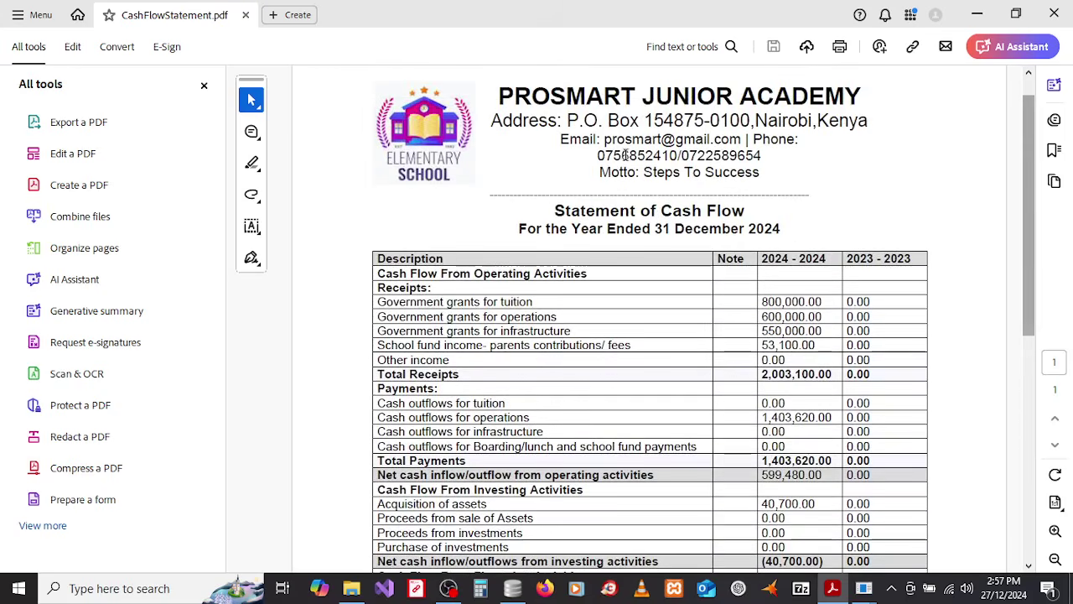
left_click(203, 86)
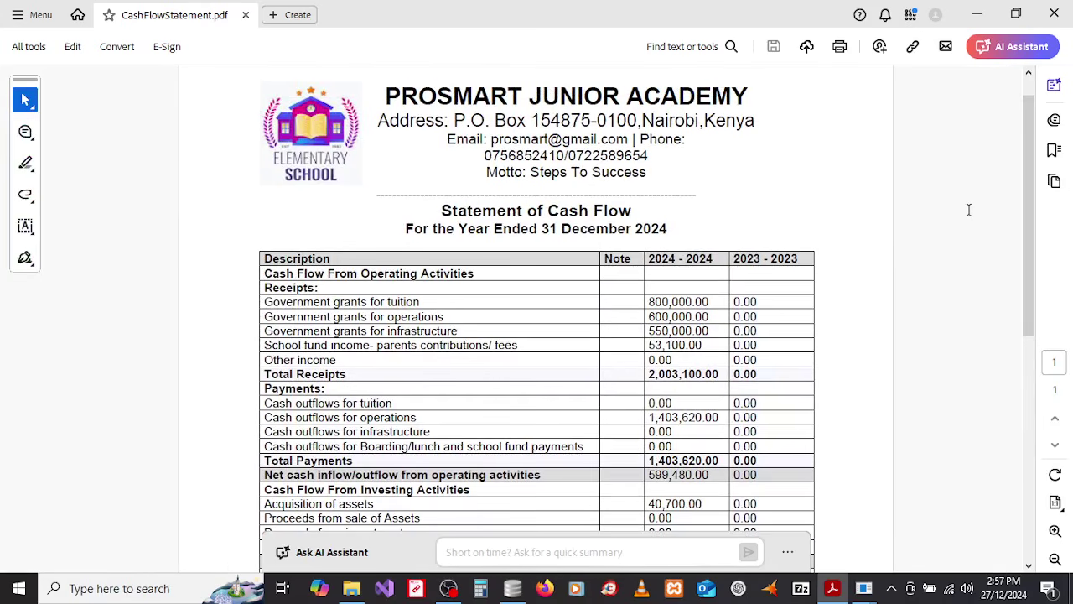
left_click_drag(1032, 183, 1032, 233)
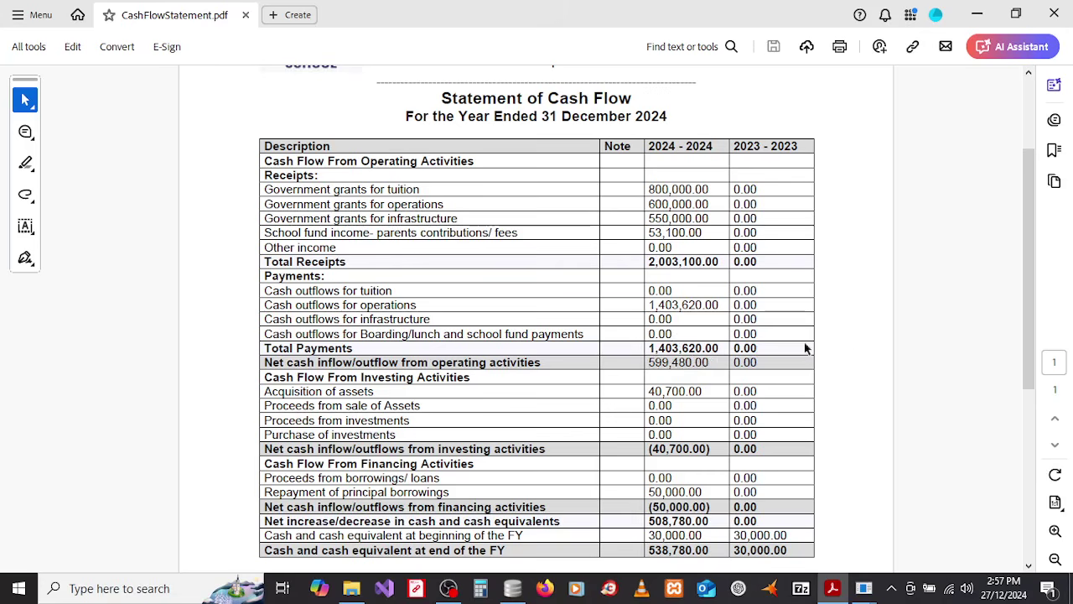
left_click_drag(1027, 280, 1029, 331)
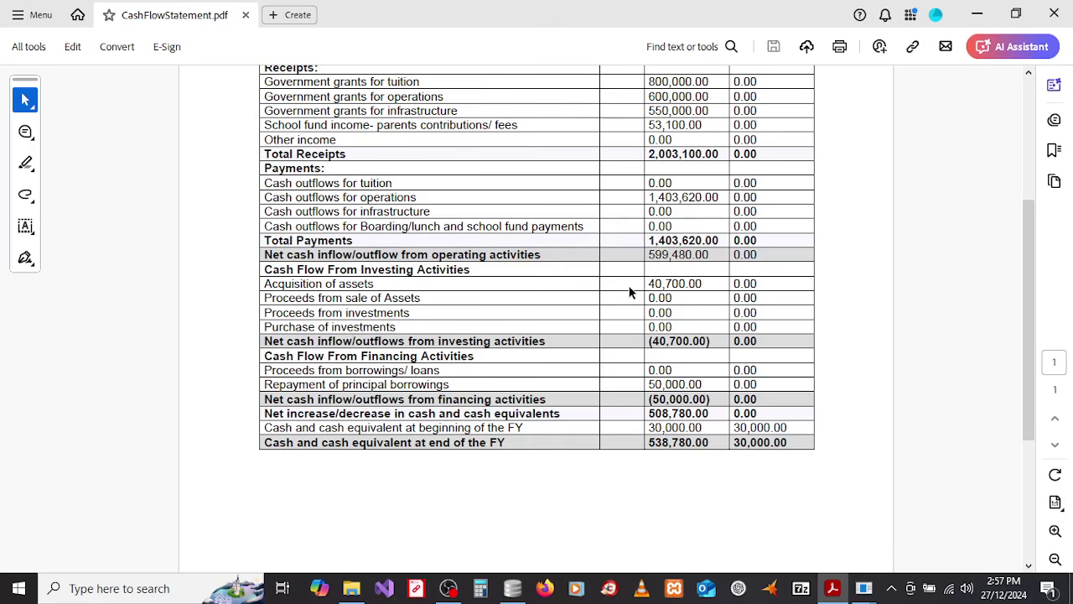
left_click_drag(1021, 263, 1031, 334)
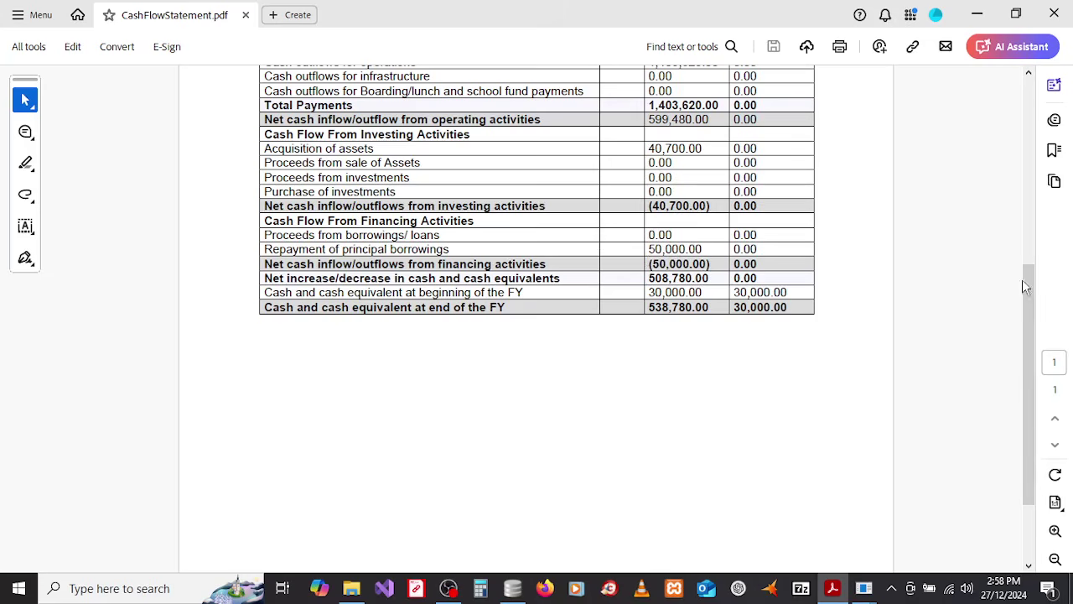
left_click_drag(1022, 281, 1027, 304)
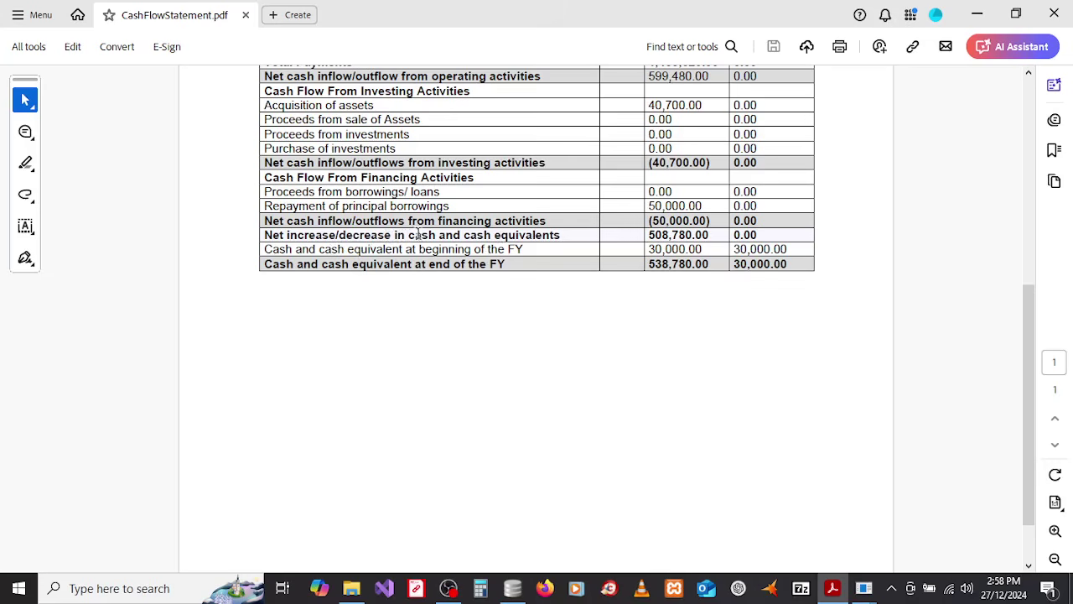
mouse_move(720, 232)
left_mouse_down()
mouse_move(648, 236)
mouse_move(709, 237)
left_mouse_up()
left_click(718, 236)
left_click_drag(707, 249, 659, 249)
left_click(658, 250)
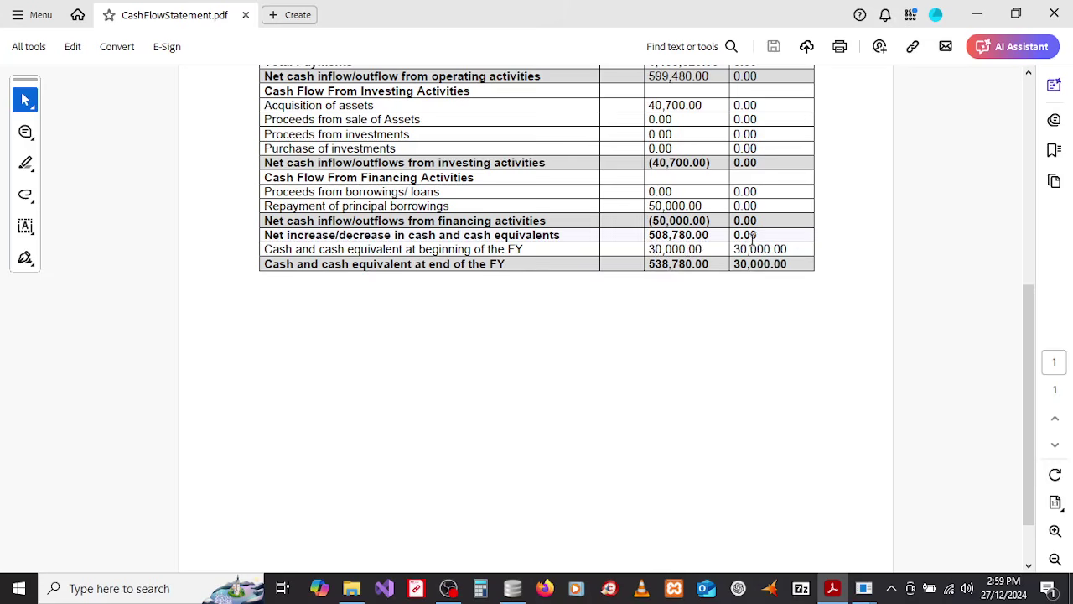
Step: Select the year-end cash balance in the cash flow statement, scroll back to the top, and close the PDF
left_click_drag(790, 264, 651, 267)
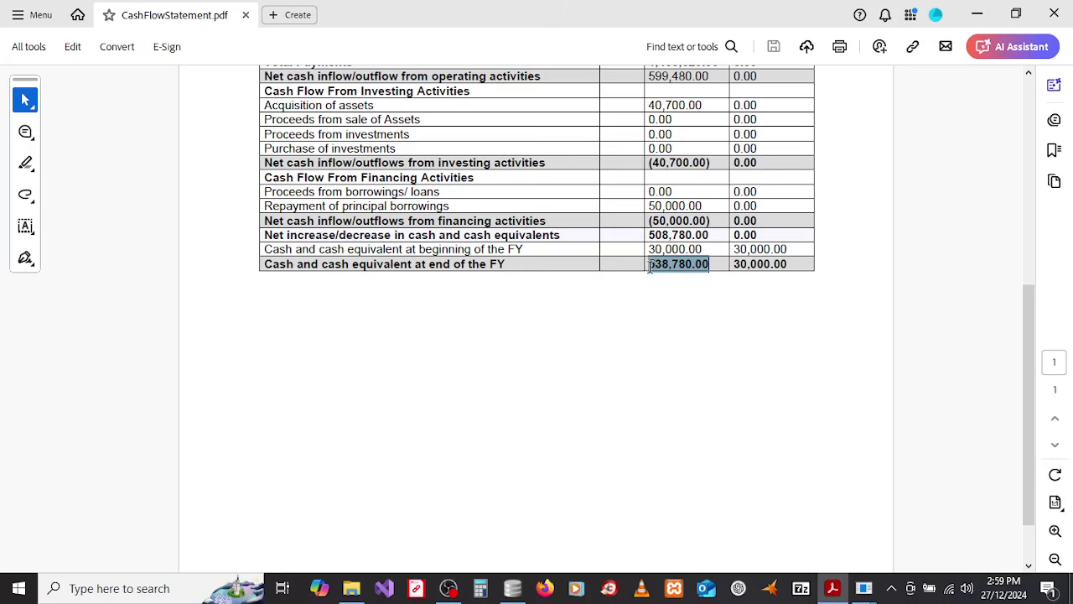
left_click(695, 275)
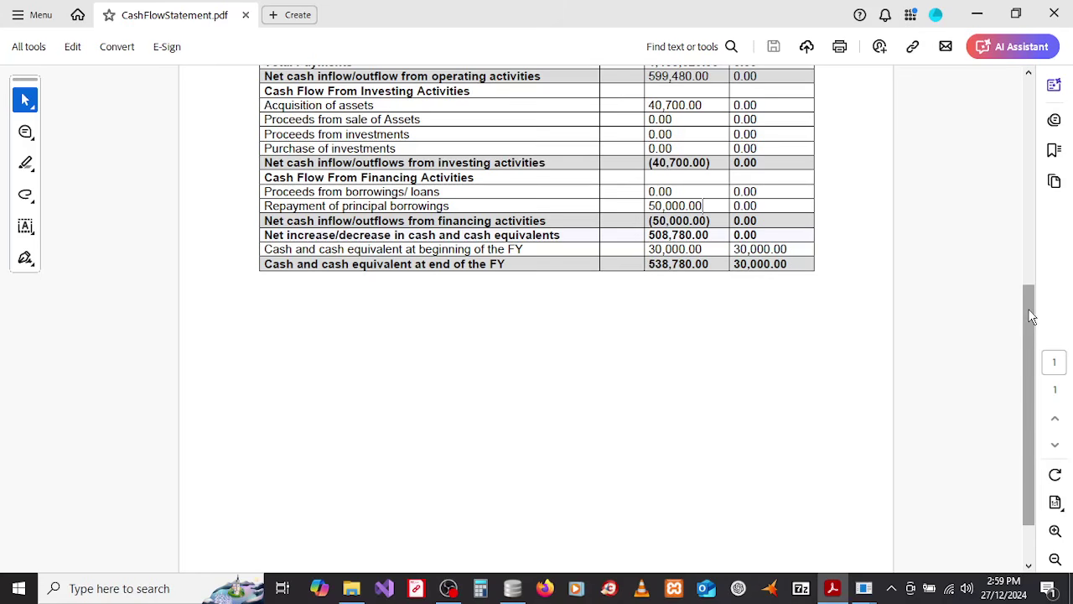
left_click_drag(1030, 318, 1008, 64)
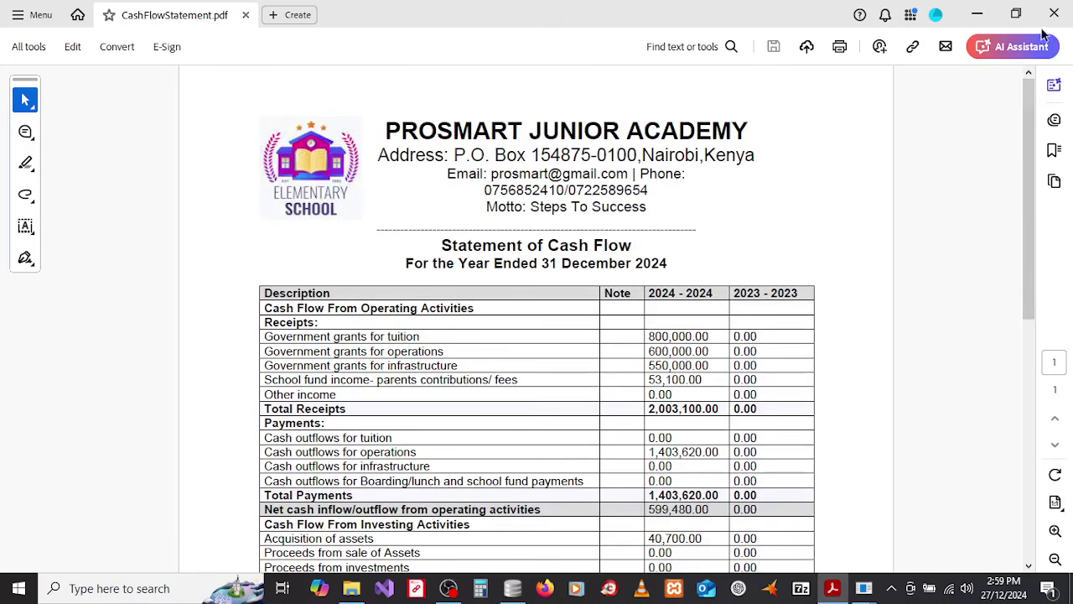
left_click(1056, 14)
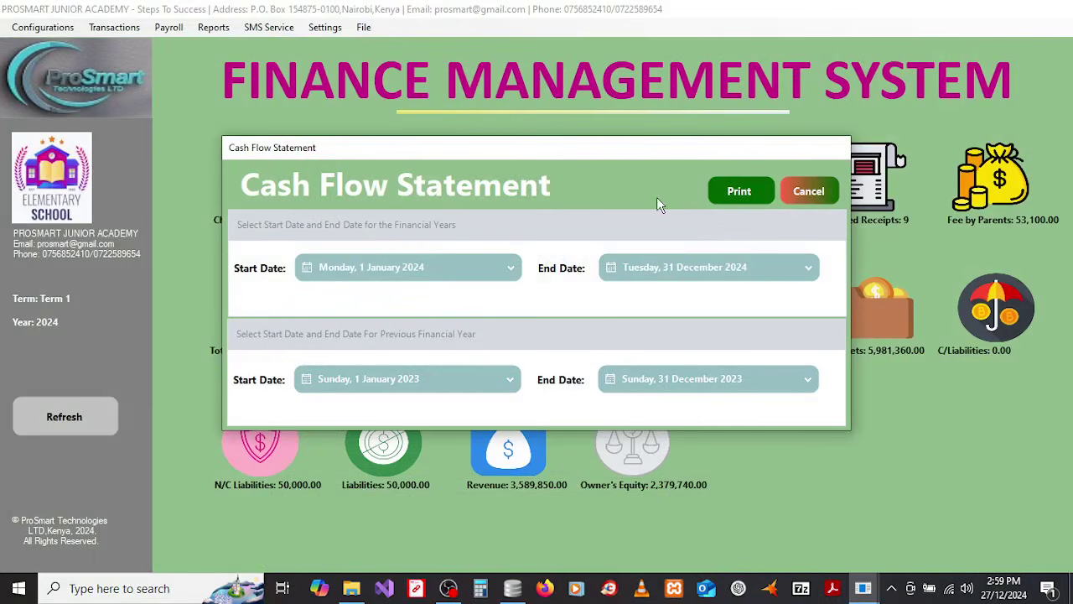
Step: Cancel the Cash Flow dialog, open the Ledger Accounts report, and set its start date to 1 January 2024
left_click(808, 191)
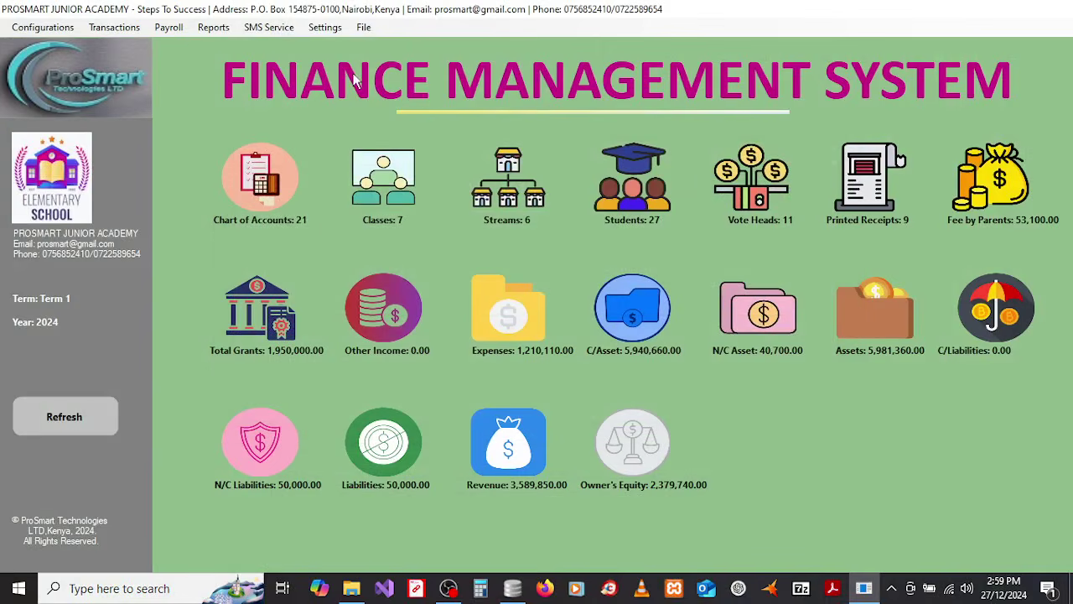
left_click(213, 27)
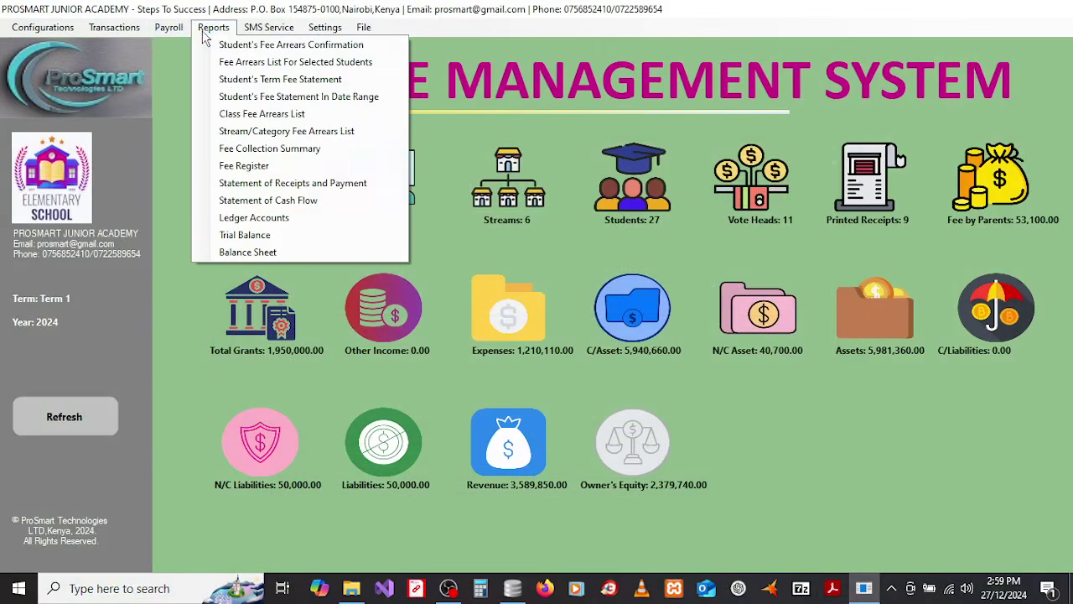
left_click(255, 218)
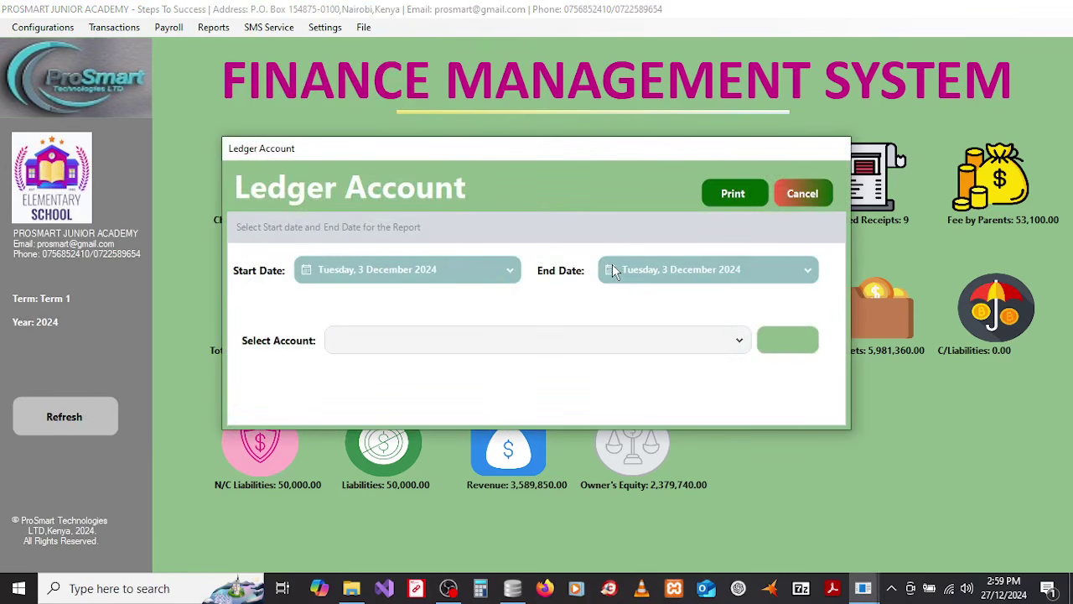
left_click(483, 278)
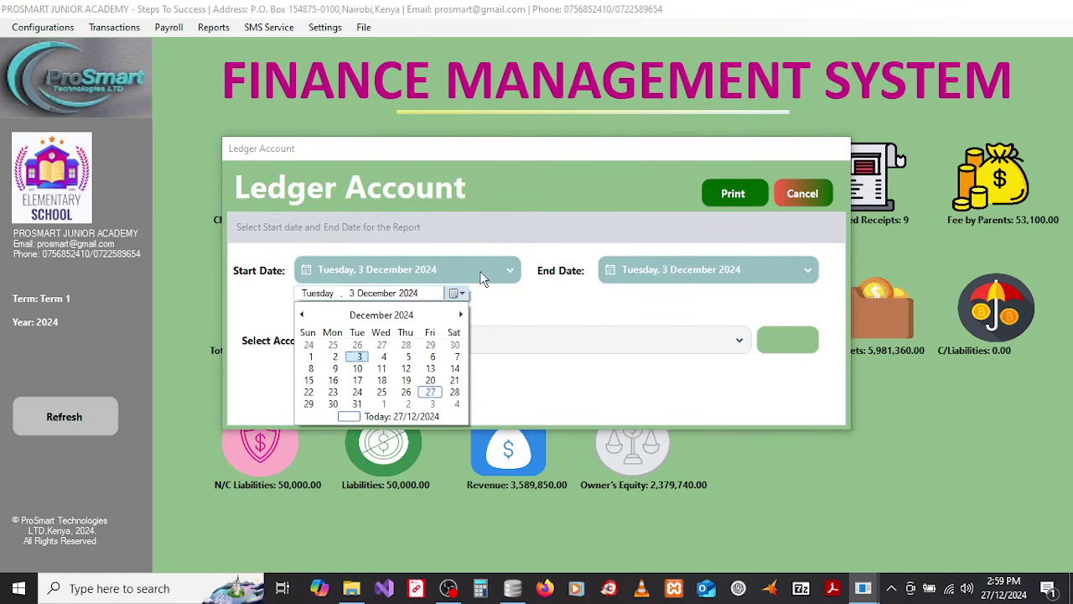
left_click(320, 316)
left_click(341, 319)
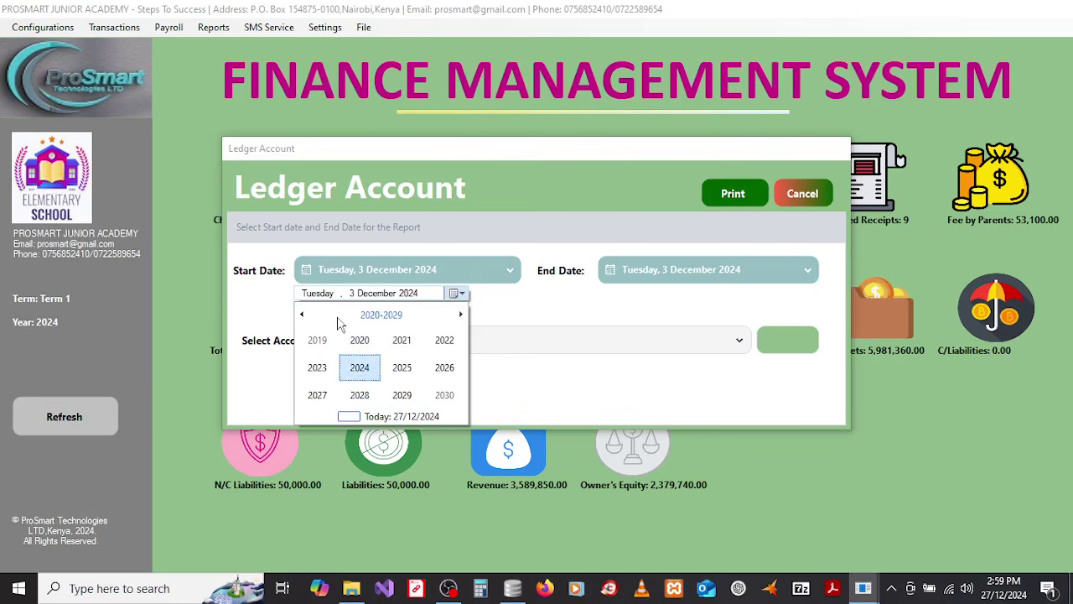
left_click(353, 365)
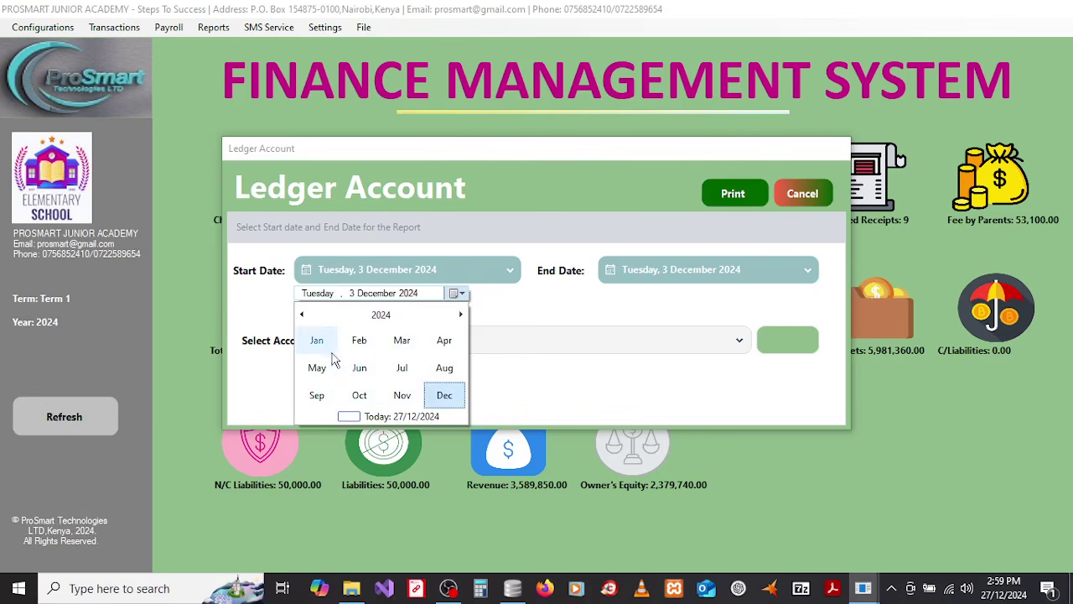
left_click(329, 349)
left_click(335, 345)
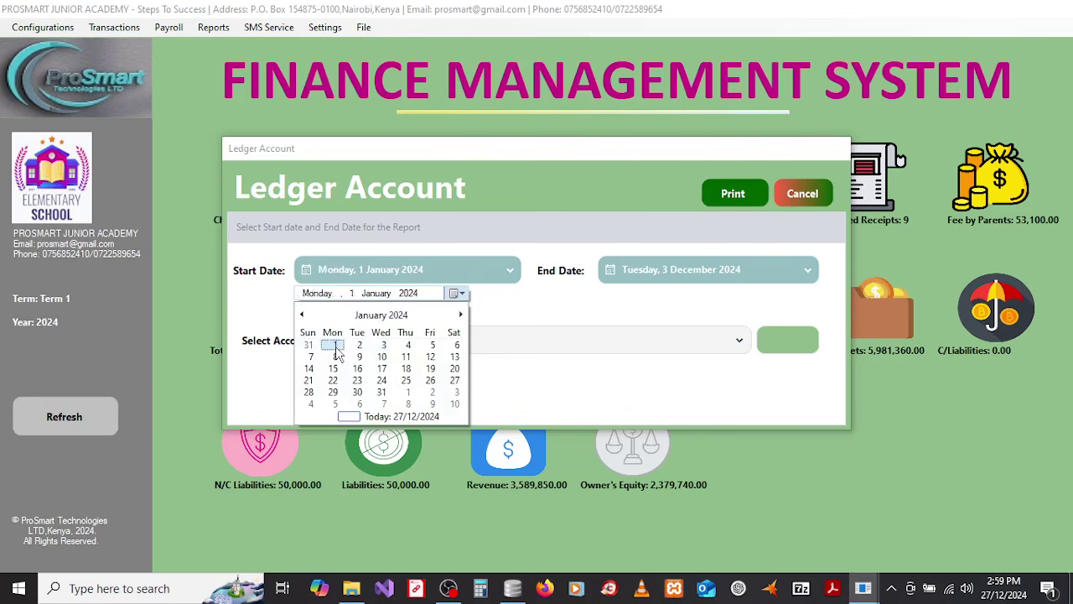
Step: Set the ledger end date to 31 December 2024 and choose the Cash at Hand account
left_click(685, 288)
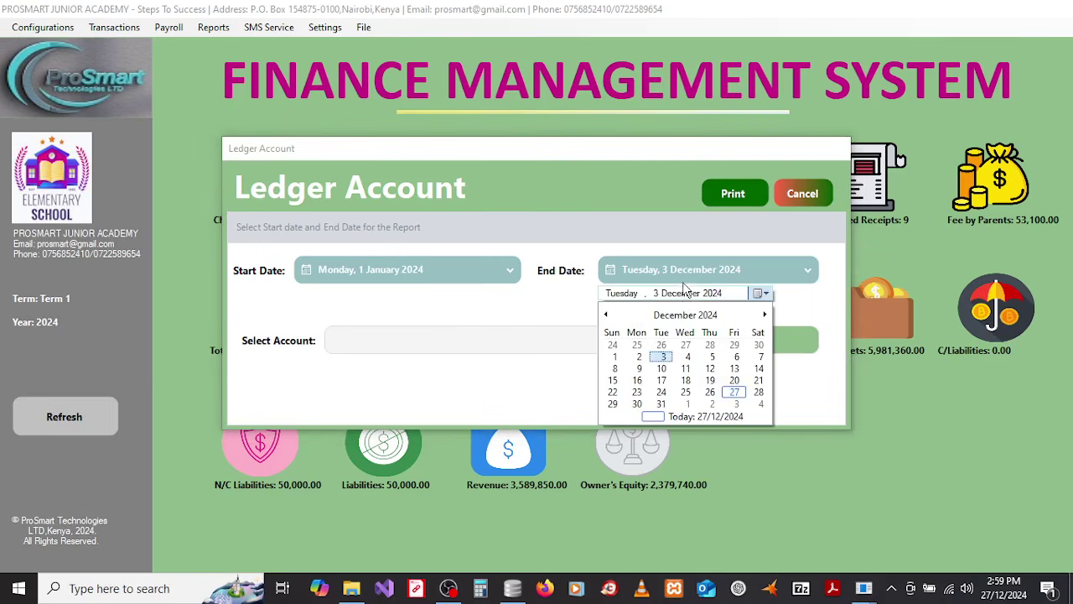
left_click(665, 410)
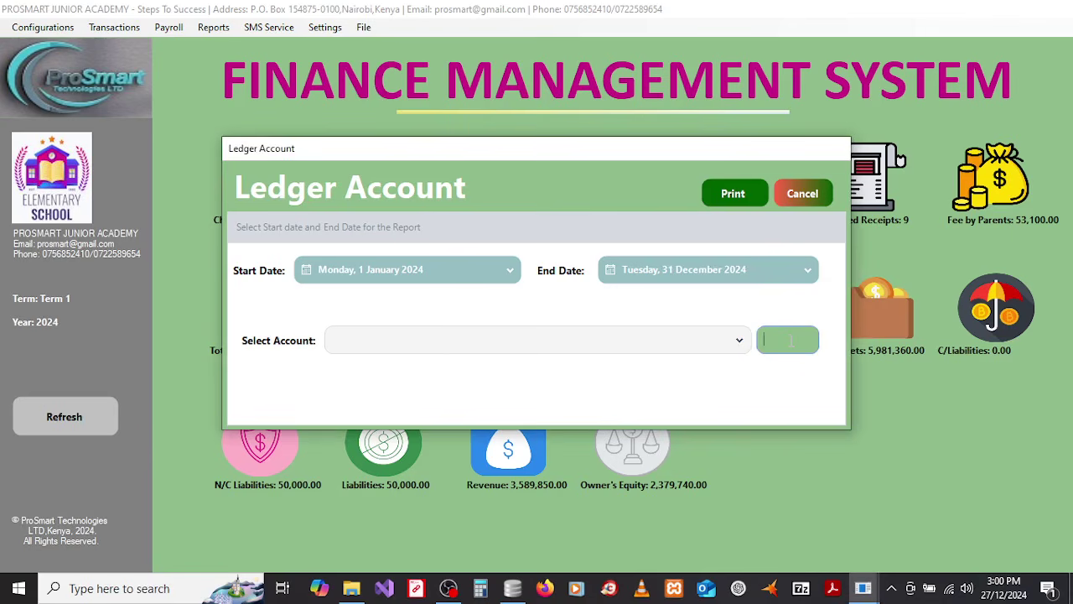
left_click(740, 343)
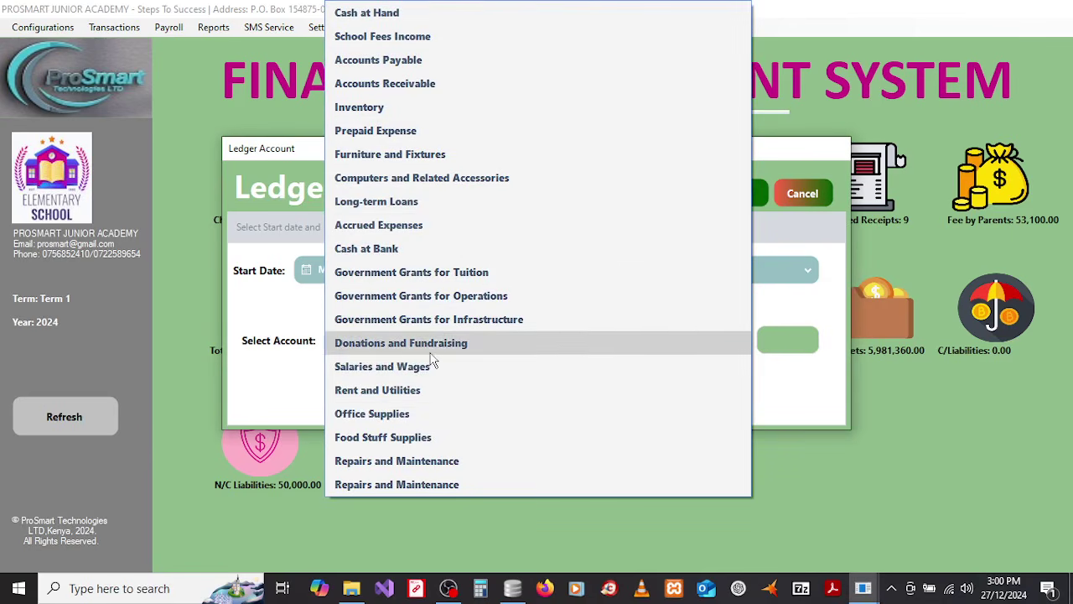
left_click(399, 14)
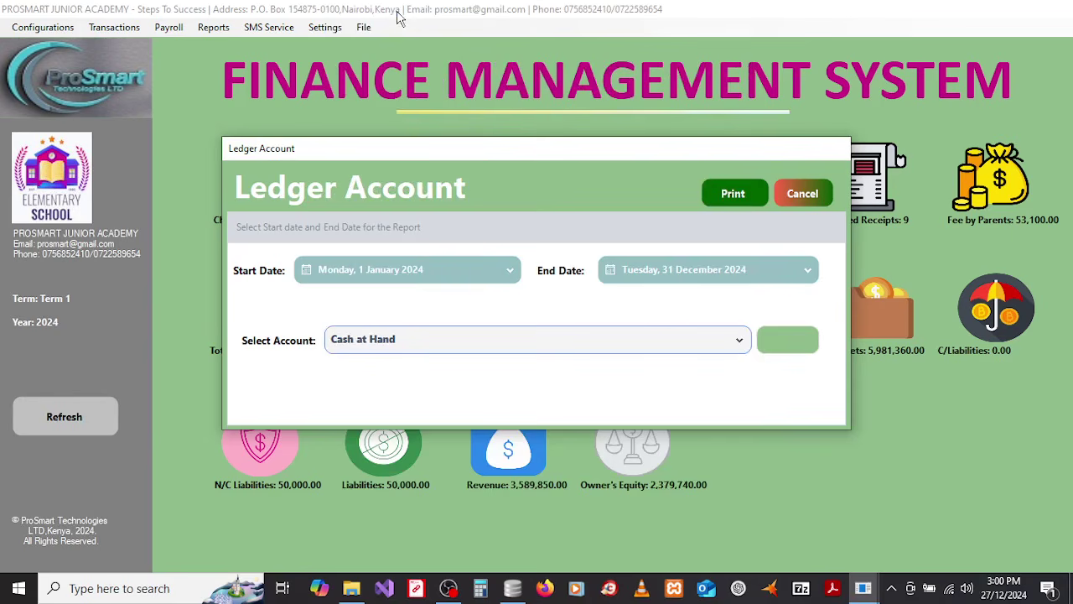
Step: Print the Cash at Hand ledger and review its 1,944,320.00 total and 204,470.00 carried down, then close it
left_click(744, 193)
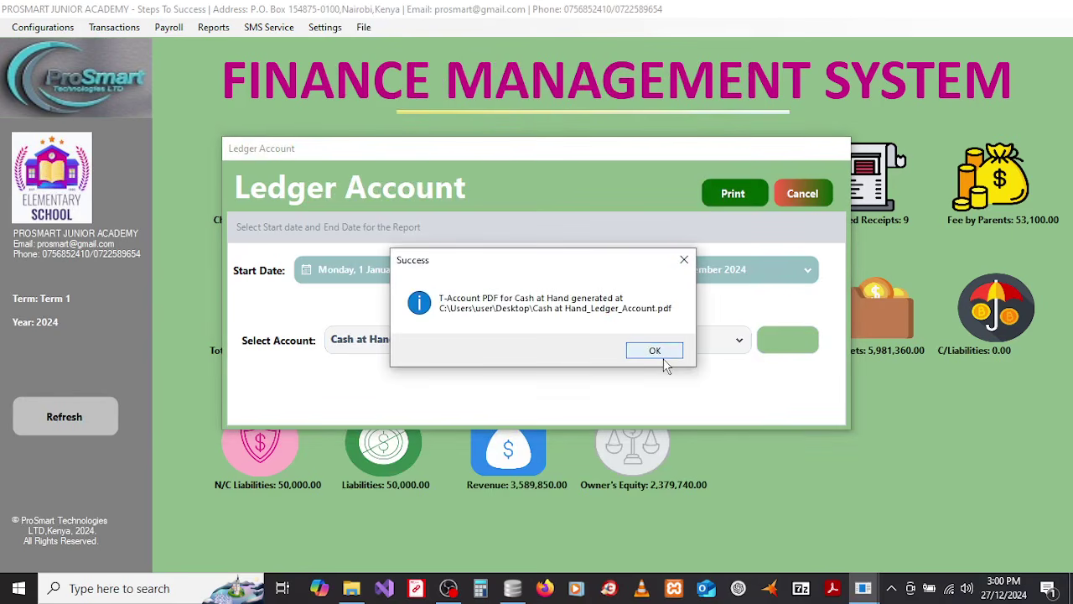
left_click(655, 353)
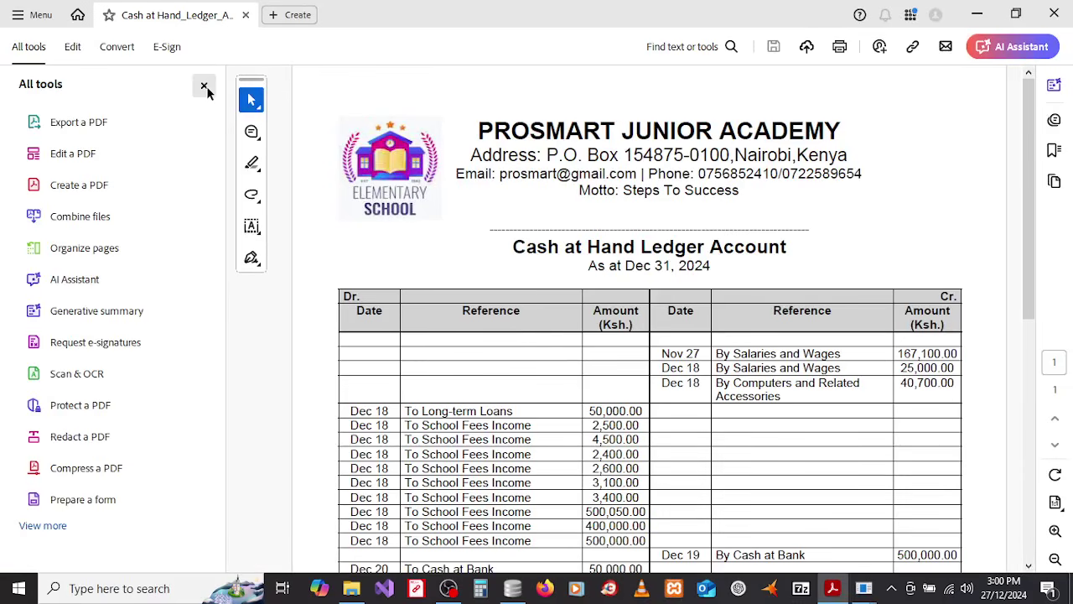
left_click(204, 86)
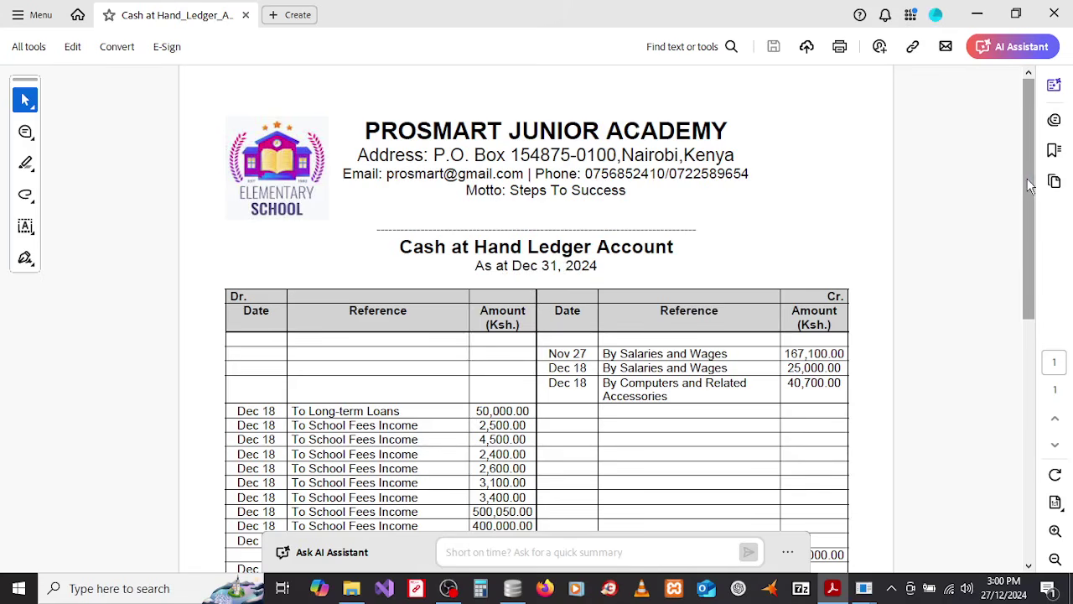
left_click_drag(1031, 186, 1019, 140)
left_click(1054, 15)
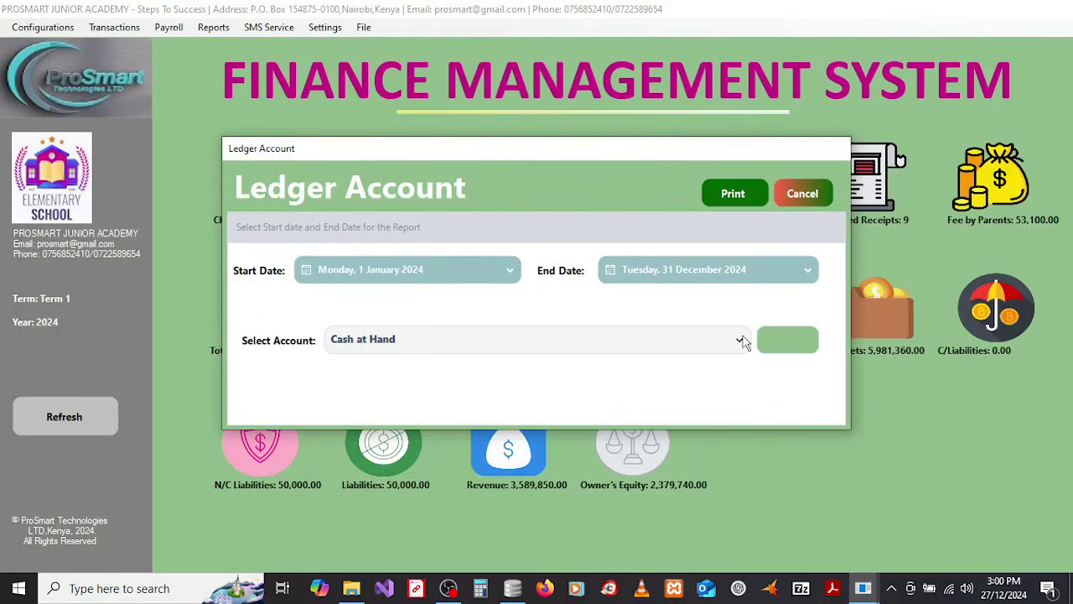
Step: Print the School Fees Income ledger, check its 1,639,850.00 balance, then close the PDF
left_click(741, 341)
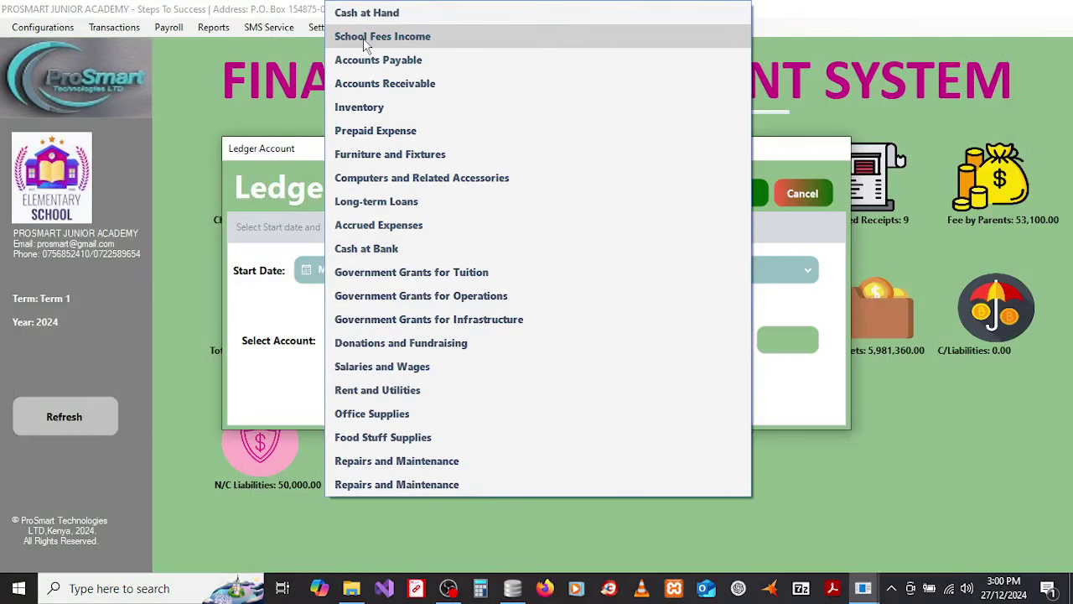
left_click(364, 43)
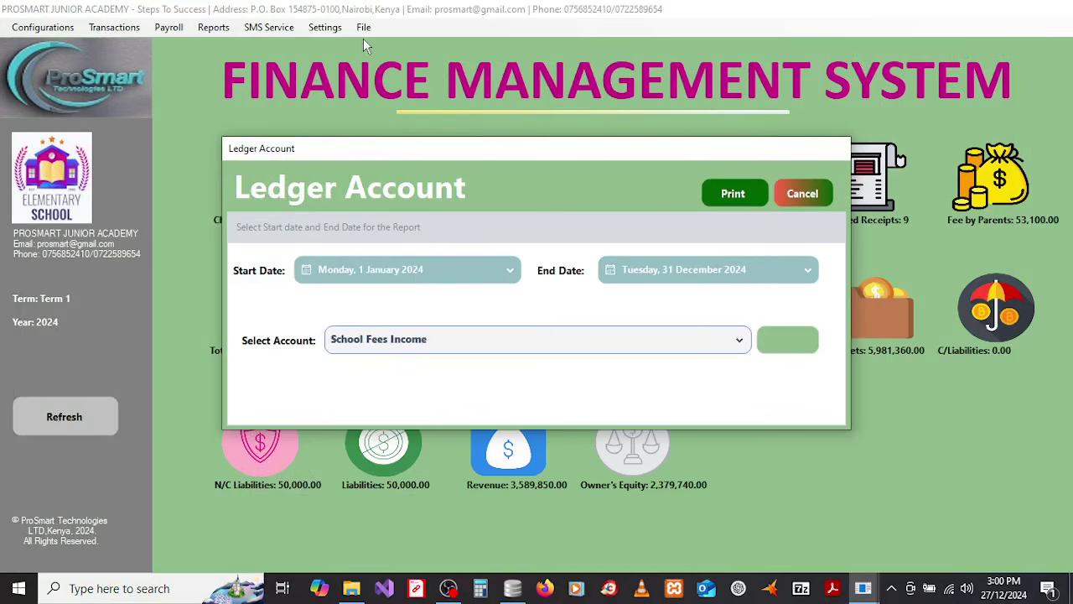
left_click(744, 195)
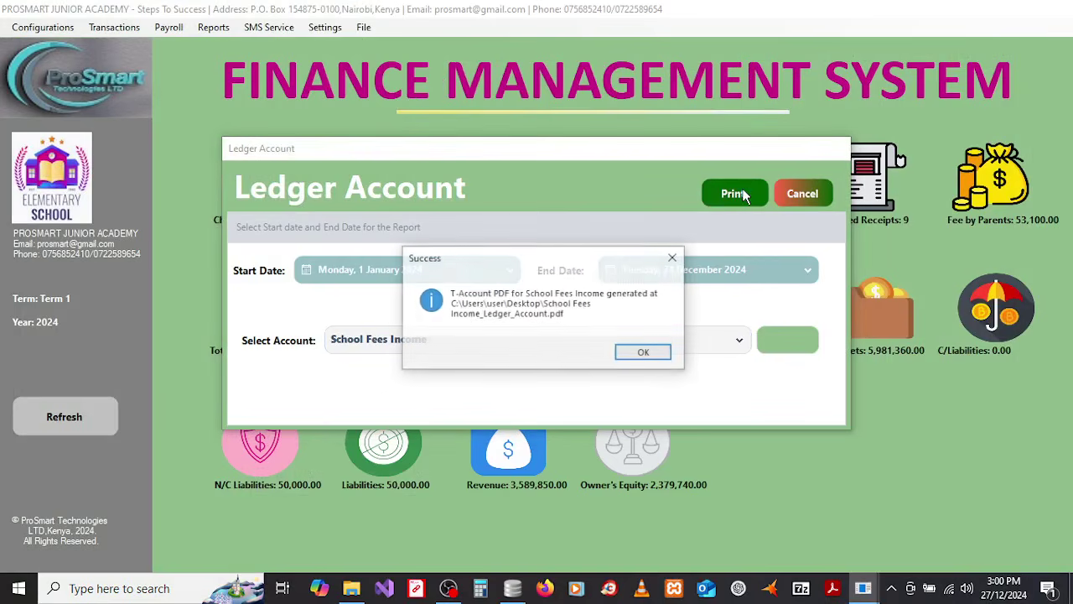
left_click(644, 353)
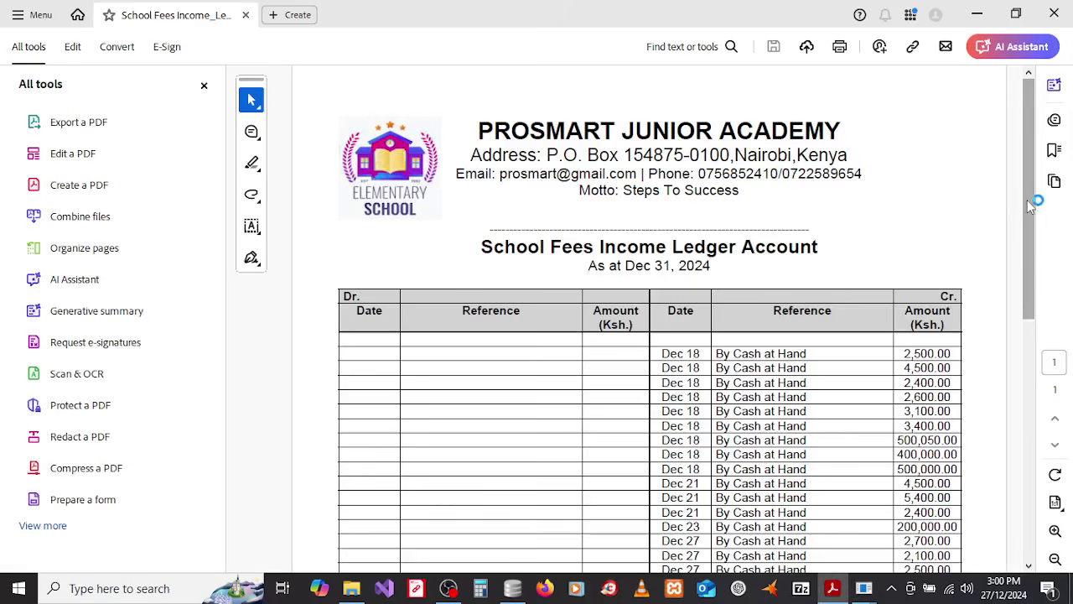
left_click_drag(1032, 216, 1013, 250)
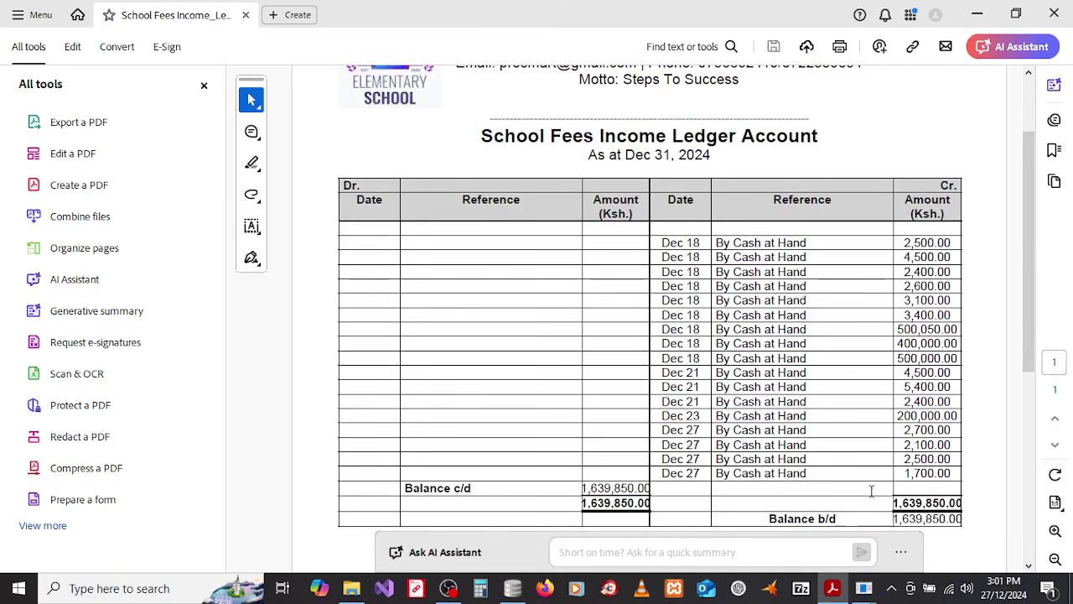
left_click_drag(1031, 286, 1019, 226)
left_click(1054, 18)
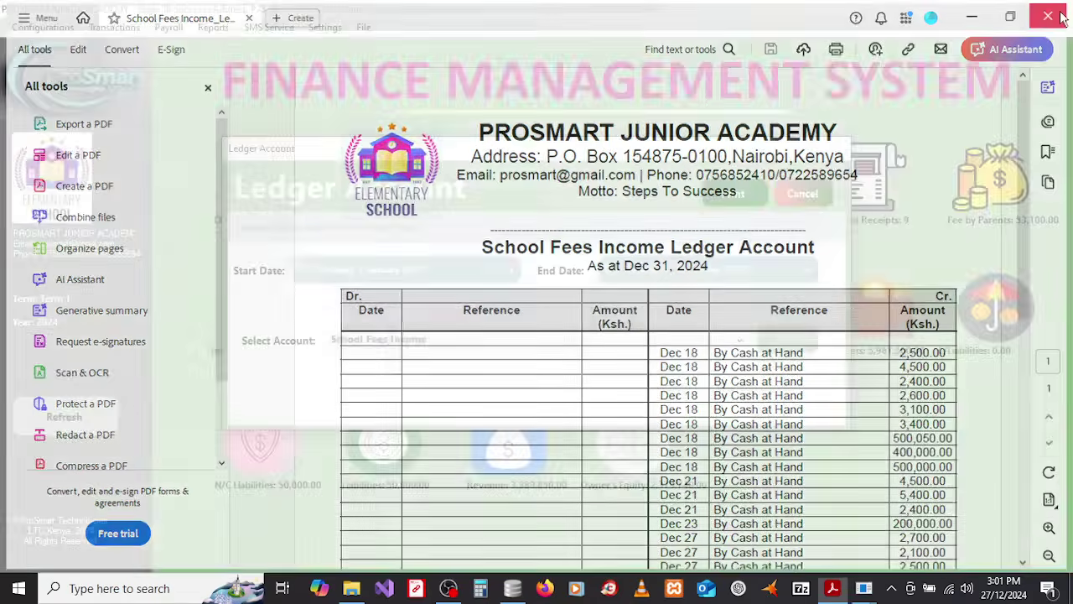
Step: Print the Computers and Related Accessories ledger, view its 40,700.00 balance, then close the PDF
left_click(505, 344)
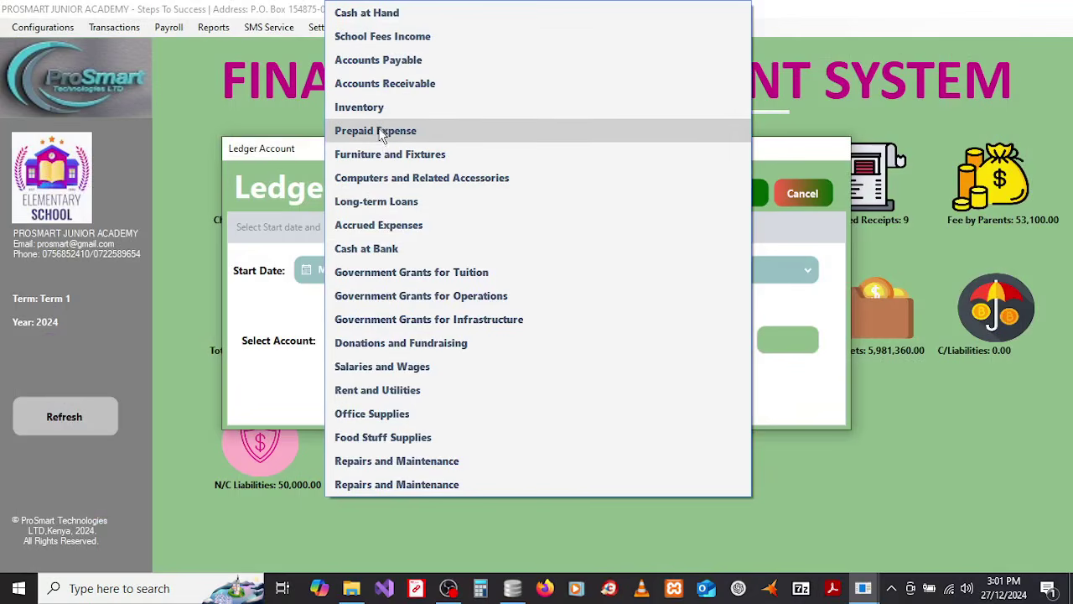
left_click(384, 177)
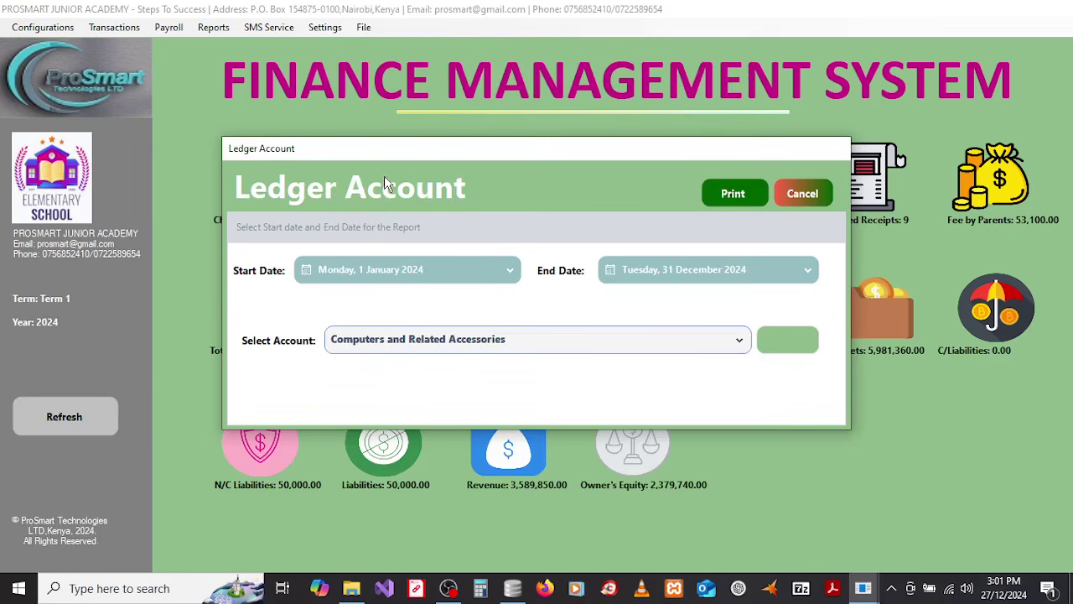
left_click(721, 195)
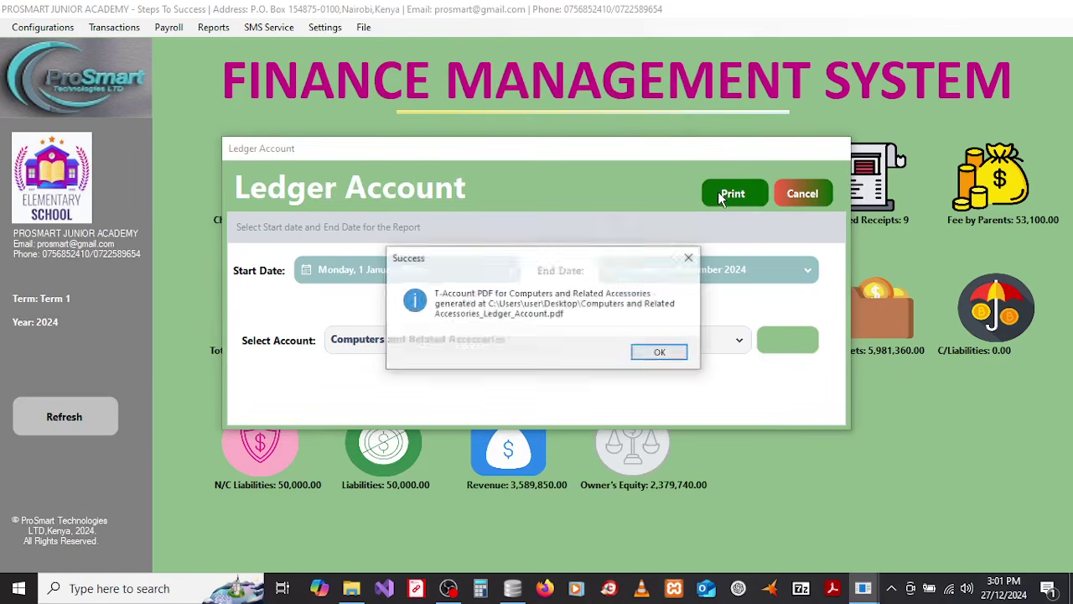
left_click(662, 354)
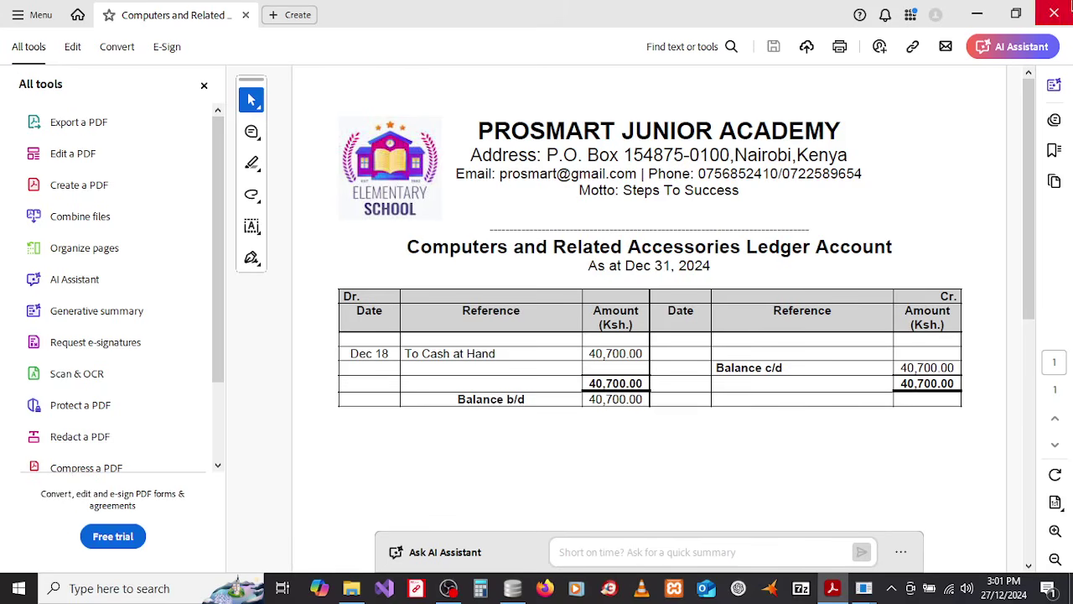
left_click(1058, 15)
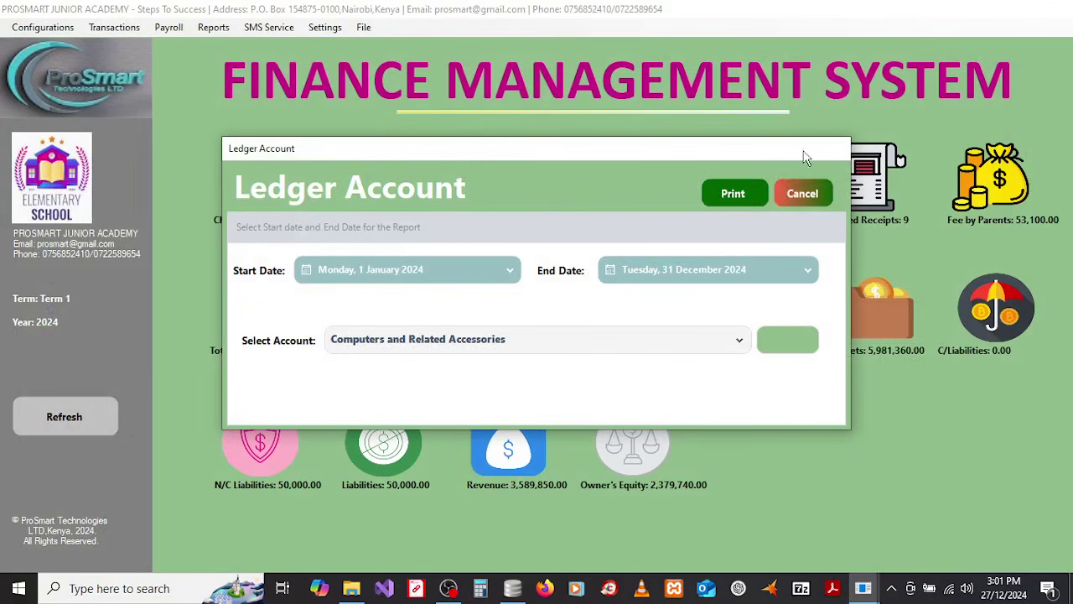
Step: Print the Salaries and Wages ledger, scroll through its 1,403,620.00 balance, then close the PDF
left_click(736, 345)
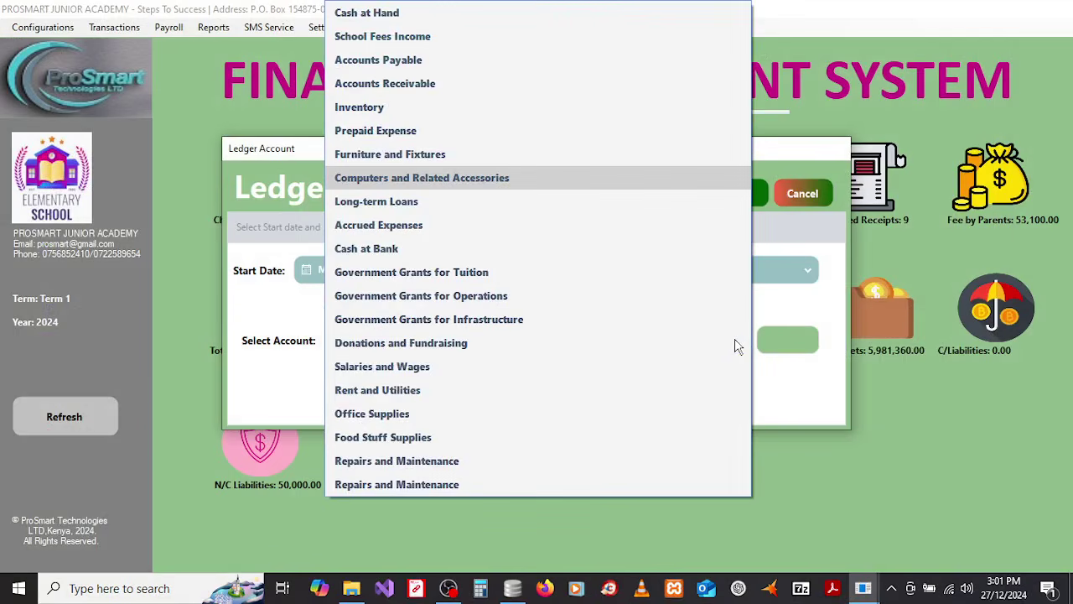
left_click(409, 377)
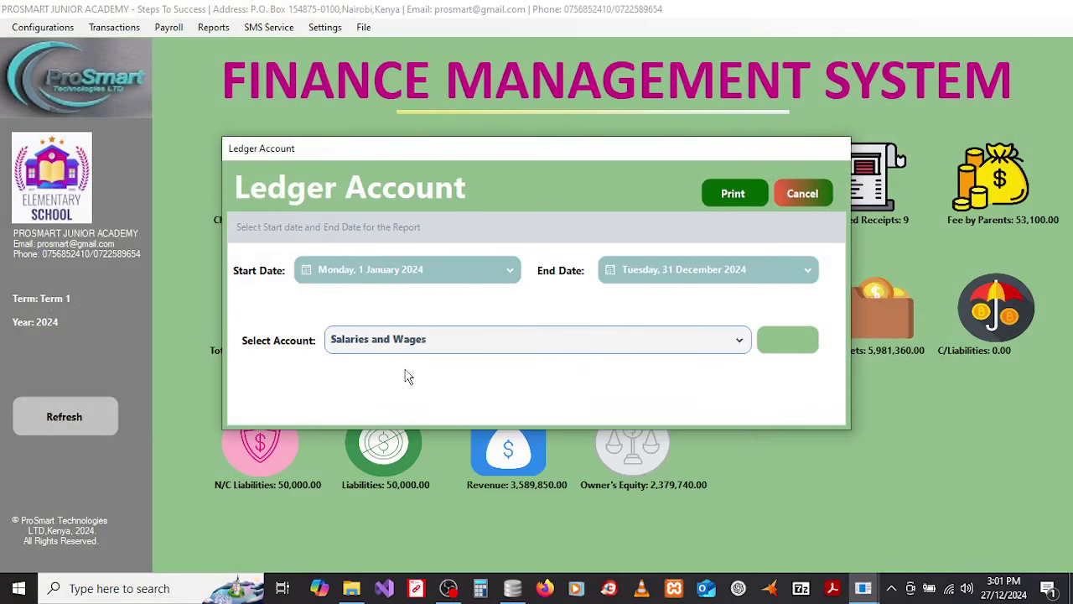
left_click(744, 198)
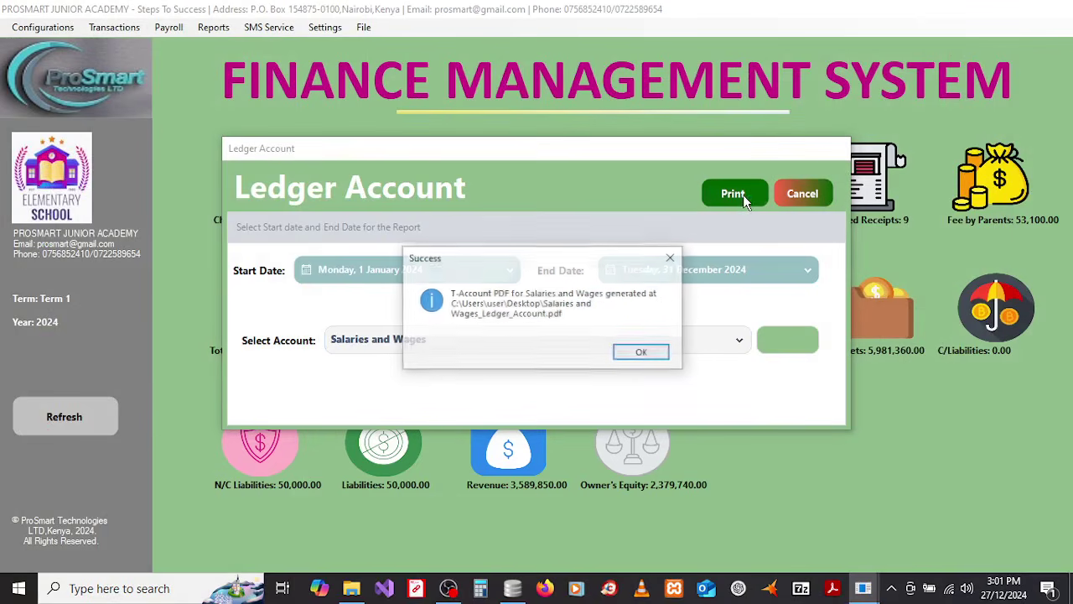
left_click(621, 355)
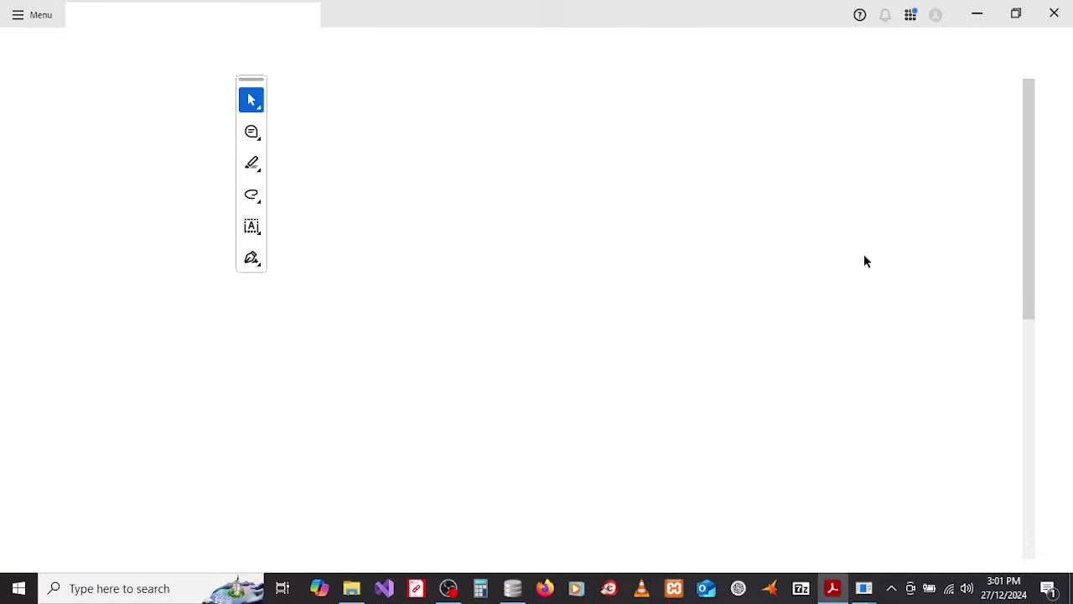
left_click_drag(1030, 166, 1032, 235)
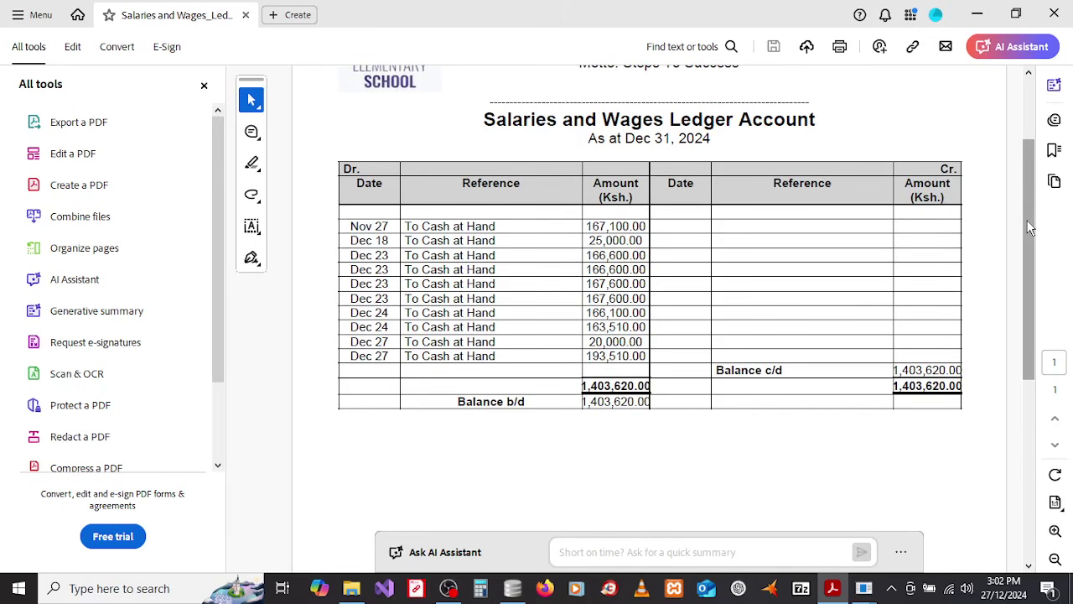
left_click_drag(1034, 223, 1027, 180)
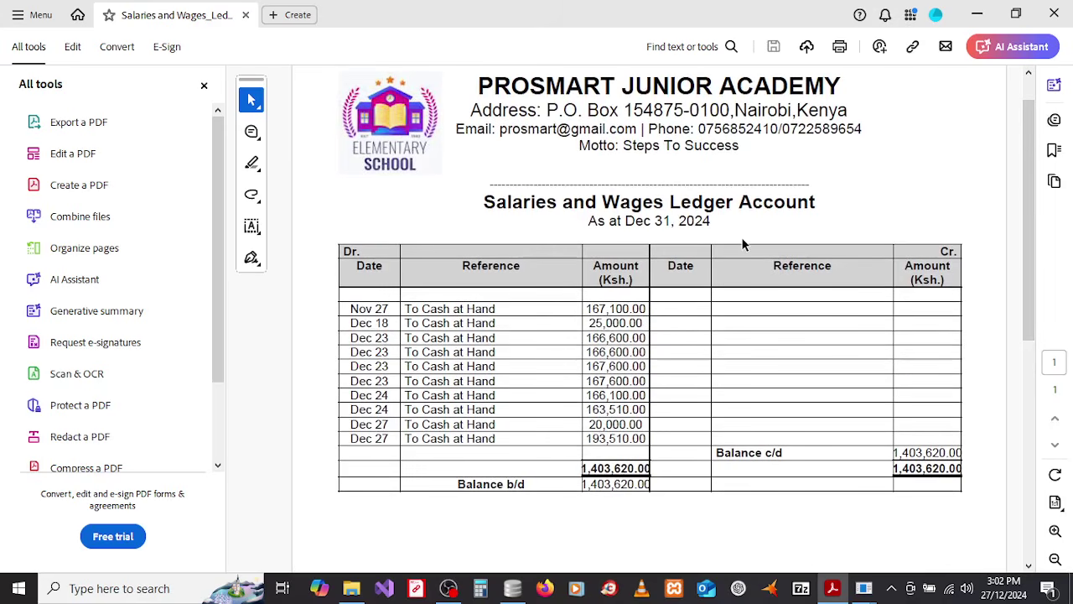
left_click(1058, 15)
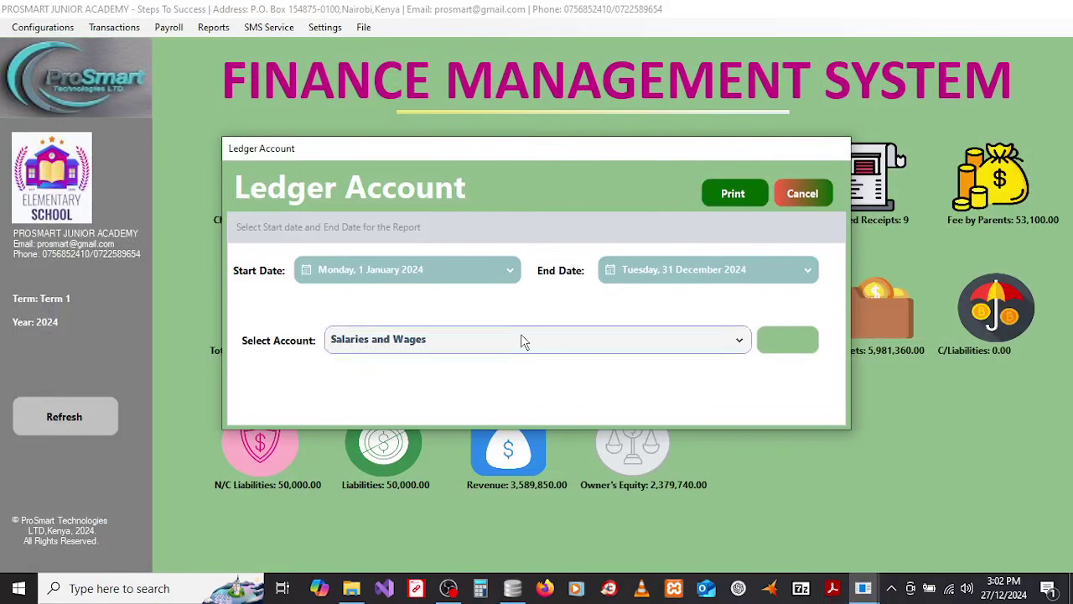
Step: Print the Government Grants for Tuition ledger, view its 800,000.00 balance, then close the PDF
left_click(522, 338)
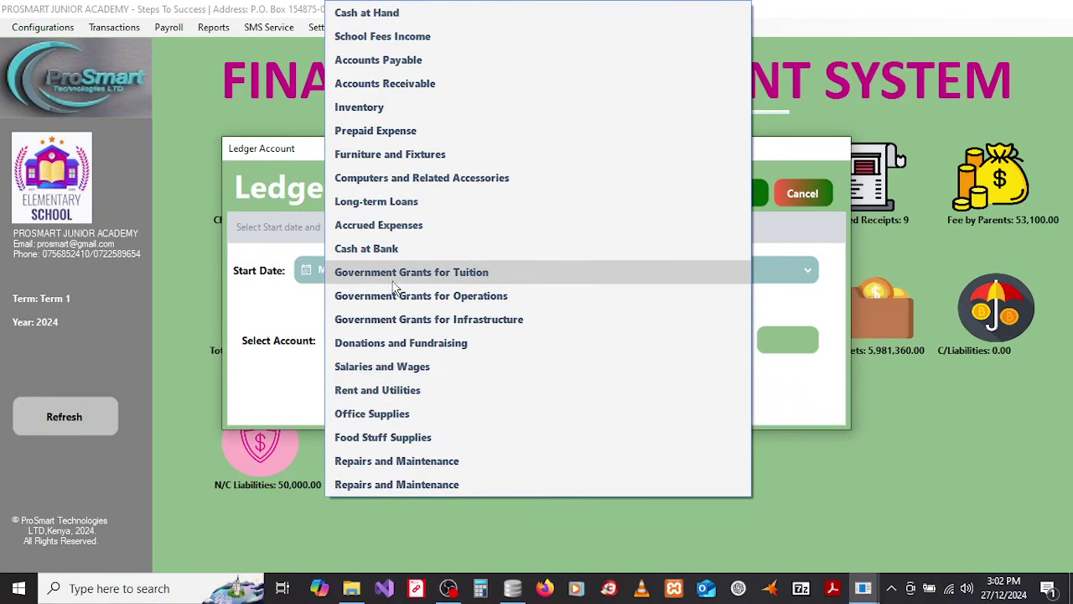
left_click(391, 283)
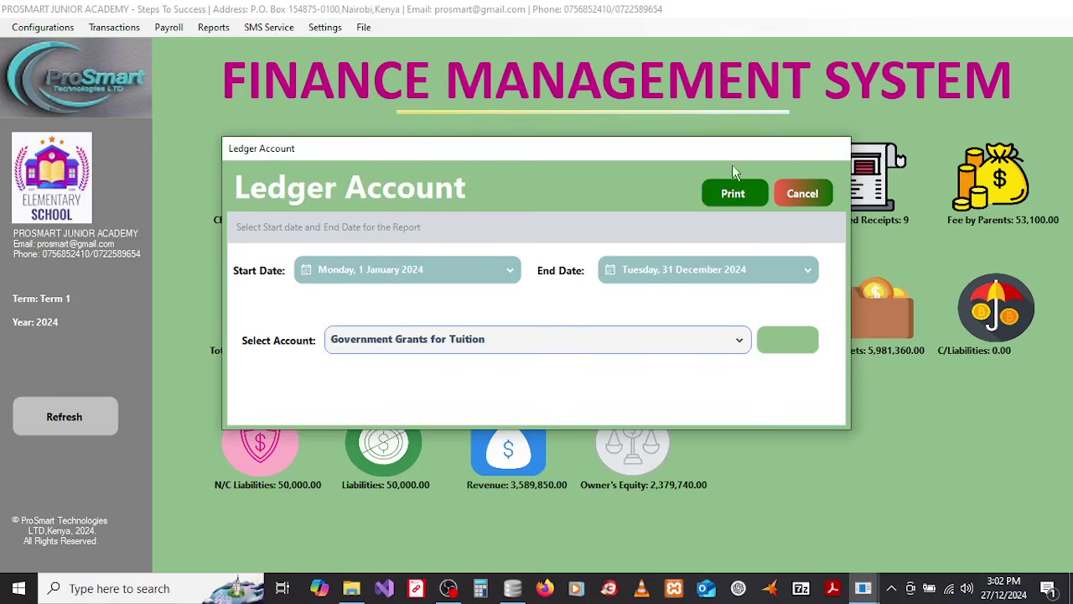
left_click(737, 196)
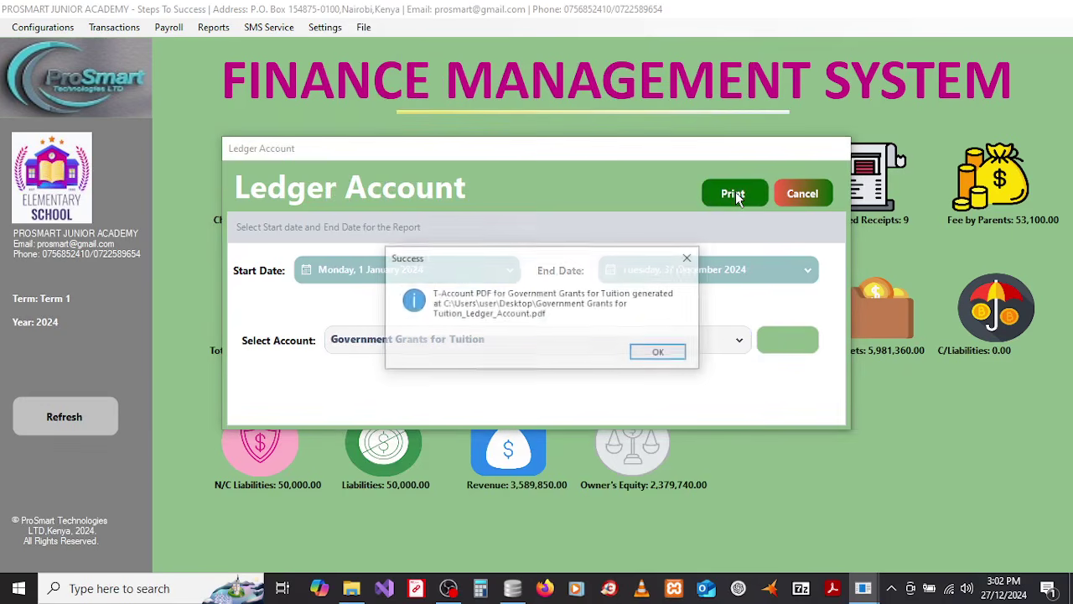
left_click(660, 353)
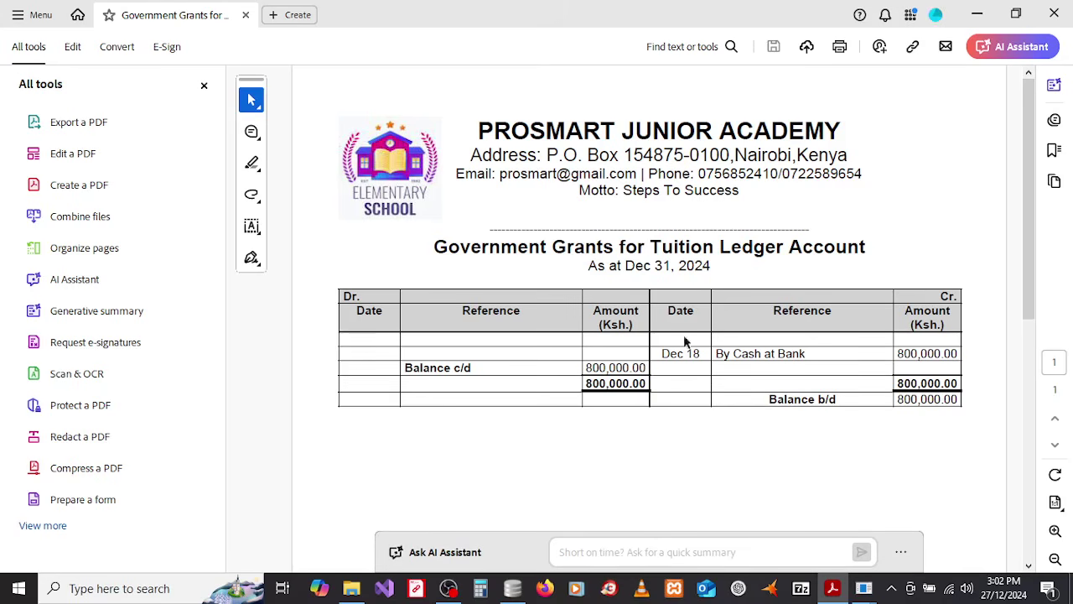
left_click(1054, 14)
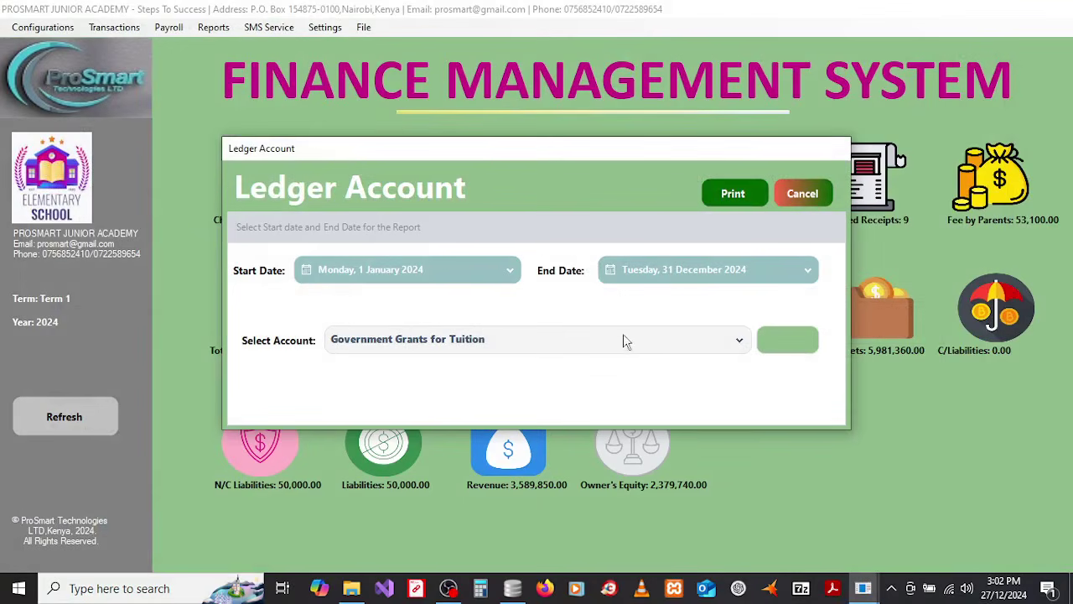
Step: Keep Government Grants for Tuition selected, cancel the Ledger Account form, and open the Reports menu
left_click(526, 344)
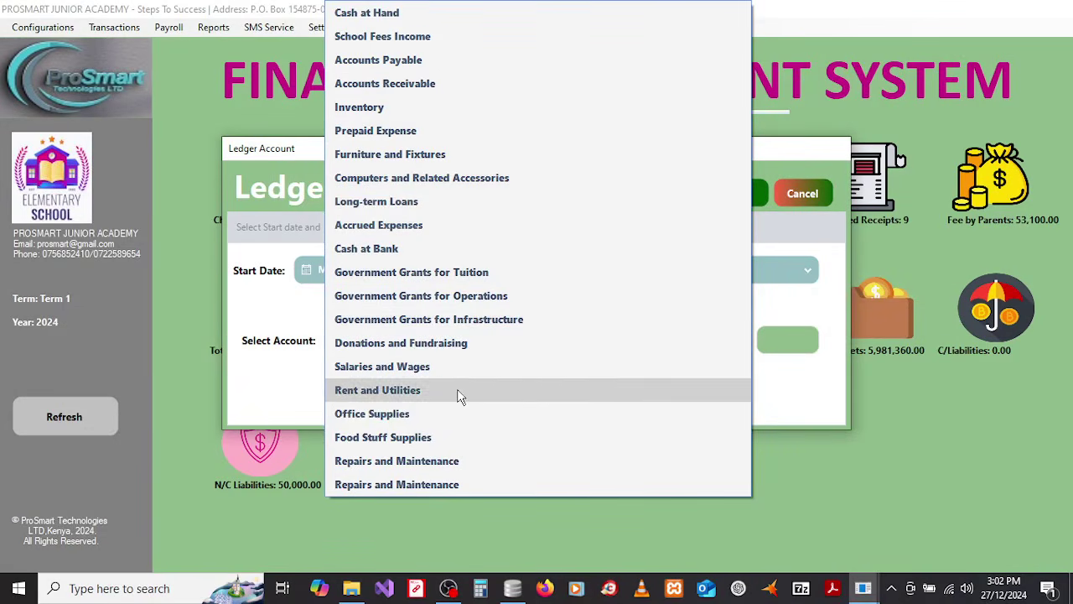
left_click(830, 272)
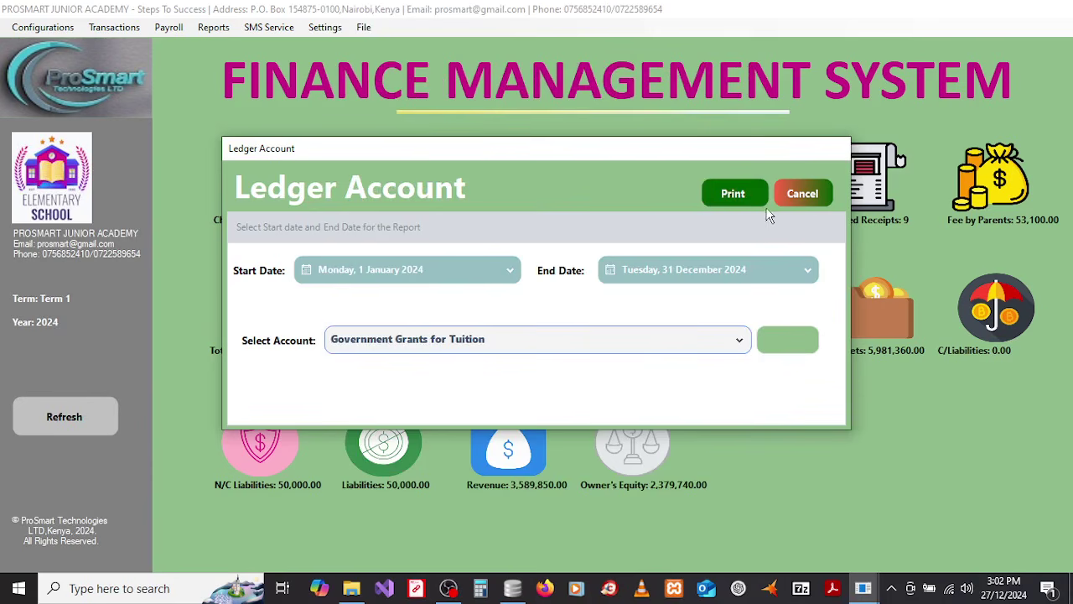
left_click(803, 193)
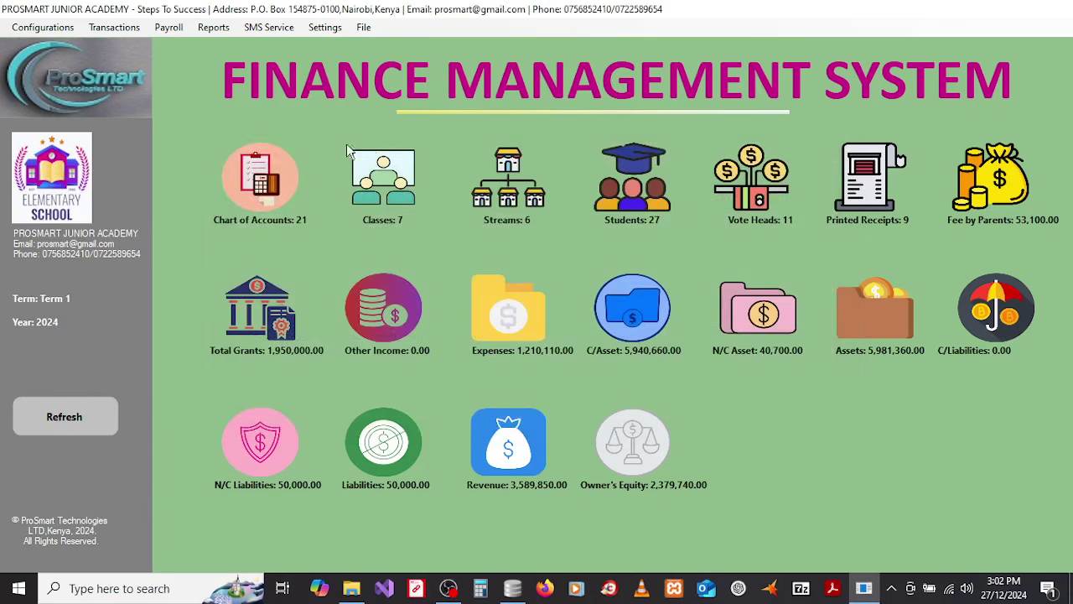
left_click(214, 27)
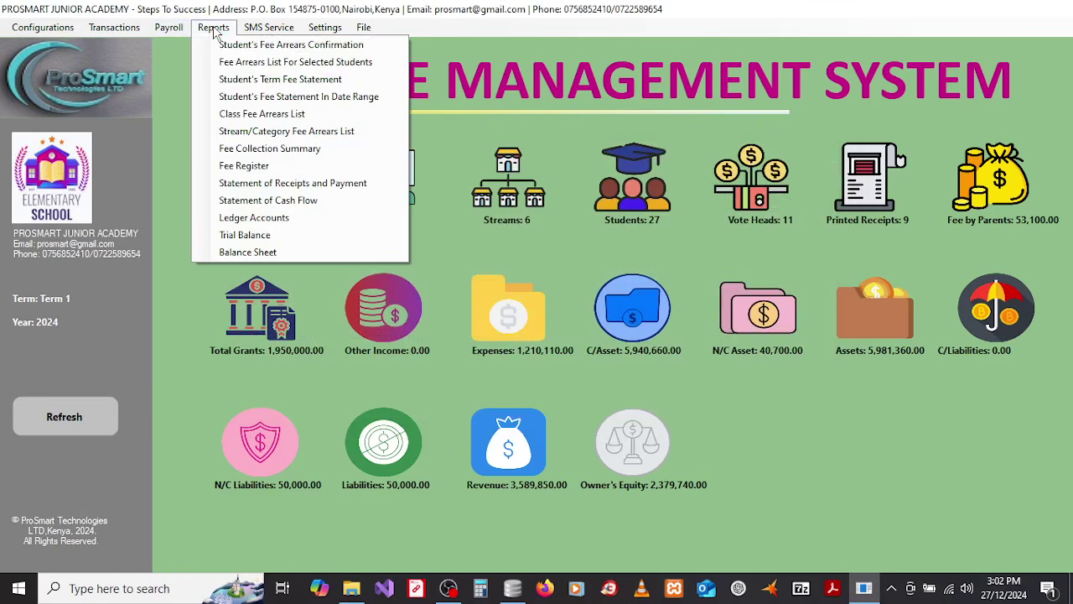
Step: Open the Trial Balance report and set its start date to 1 January 2024
left_click(249, 238)
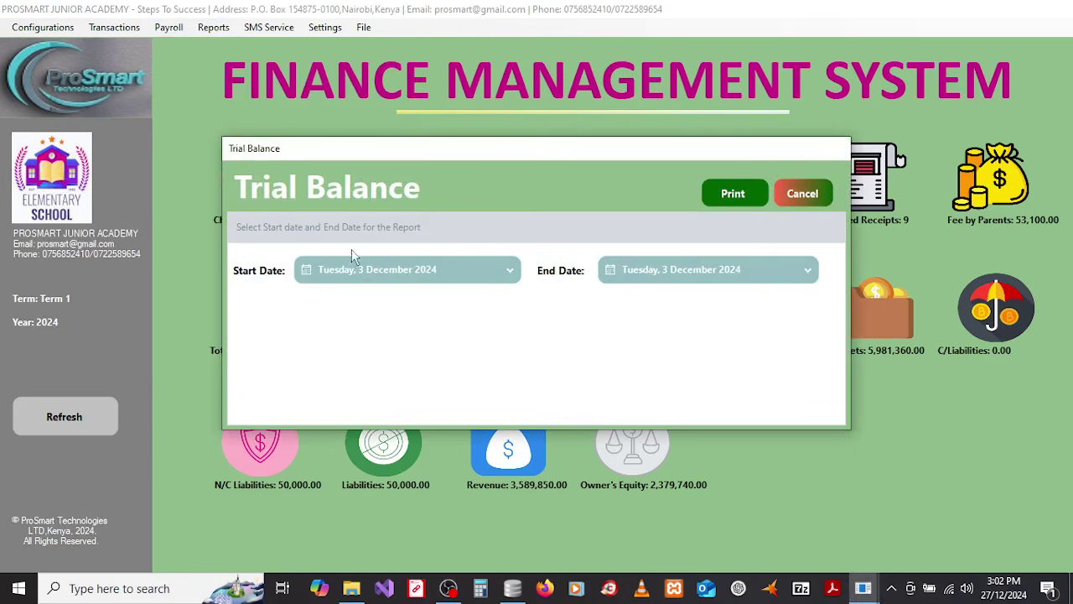
left_click(434, 267)
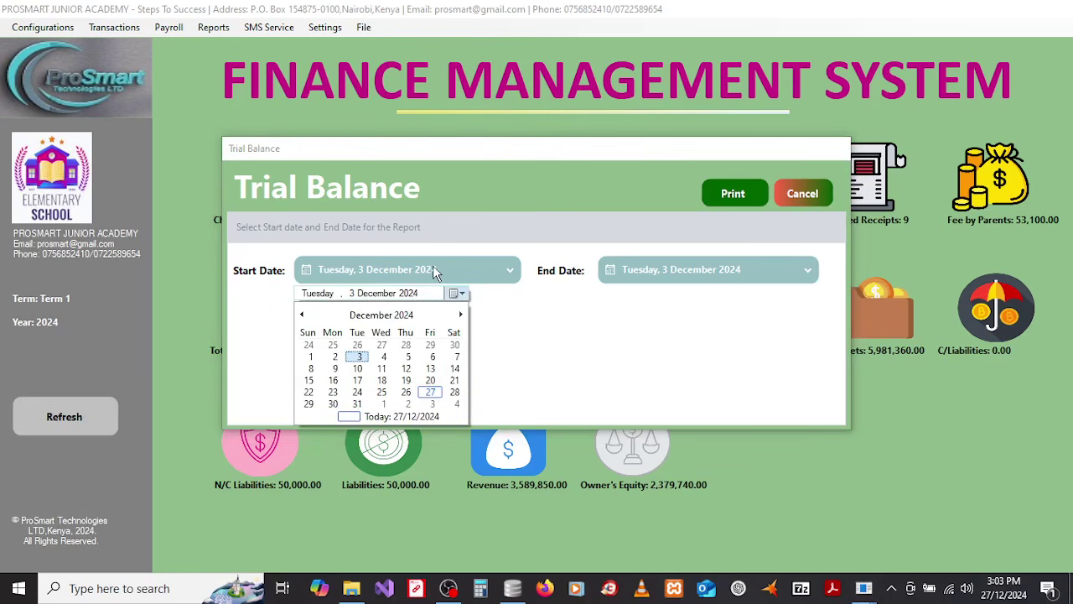
left_click(324, 322)
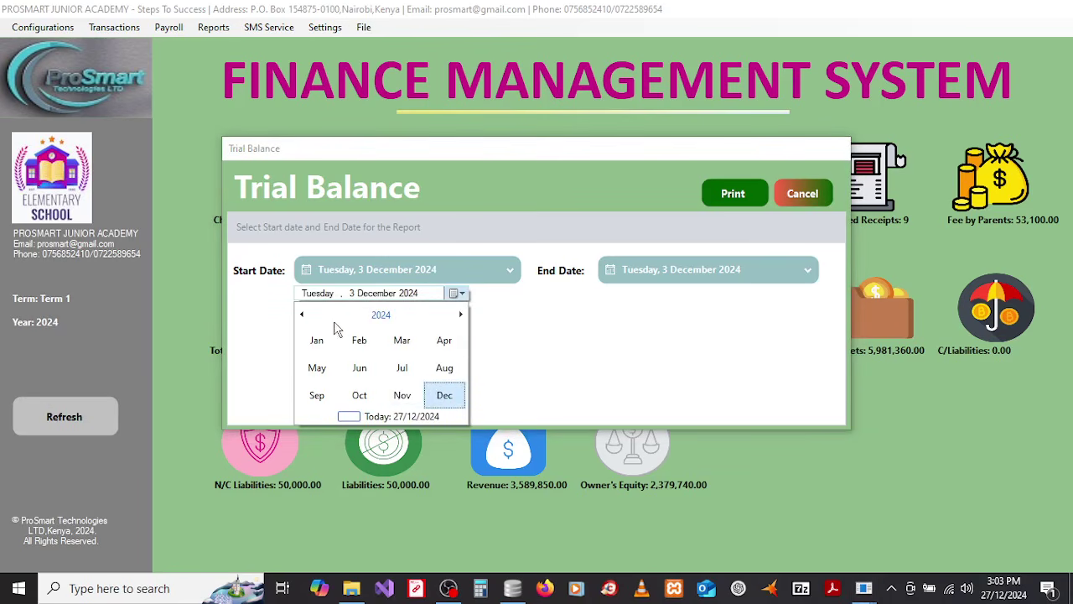
left_click(337, 322)
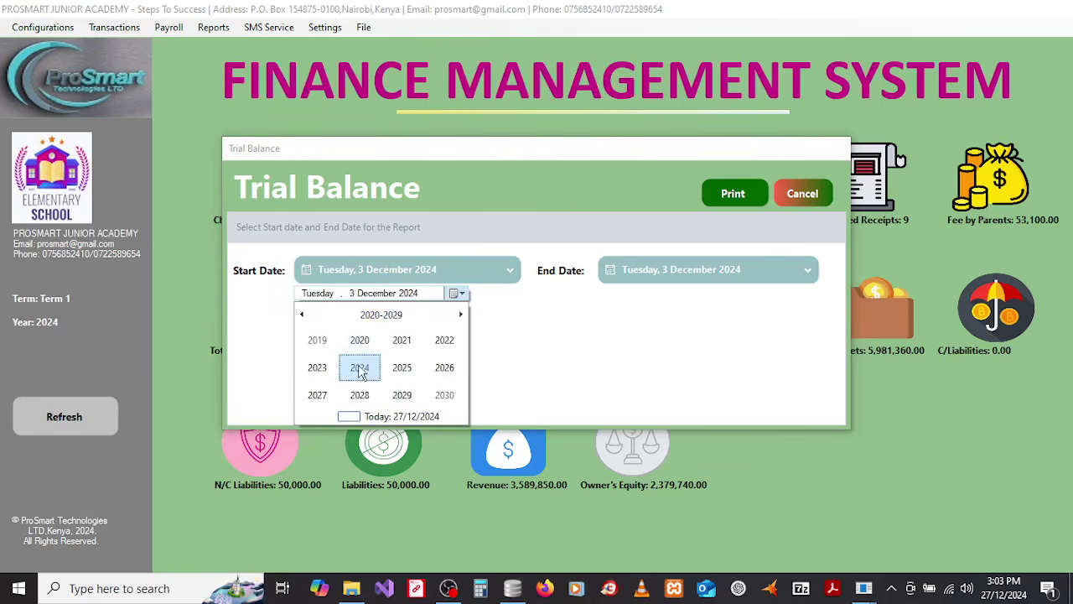
left_click(360, 372)
left_click(319, 344)
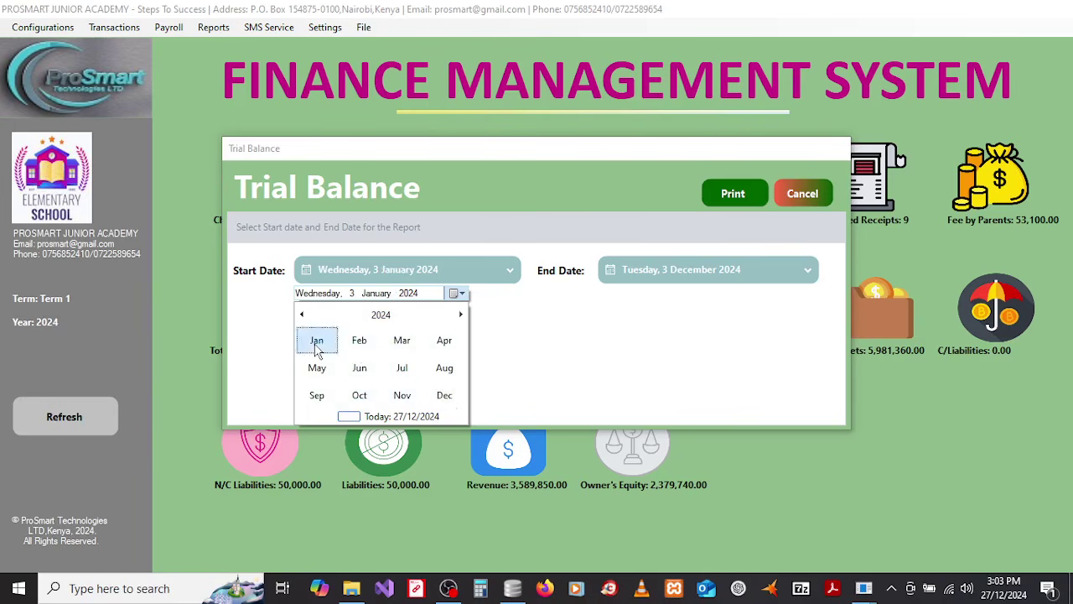
left_click(333, 345)
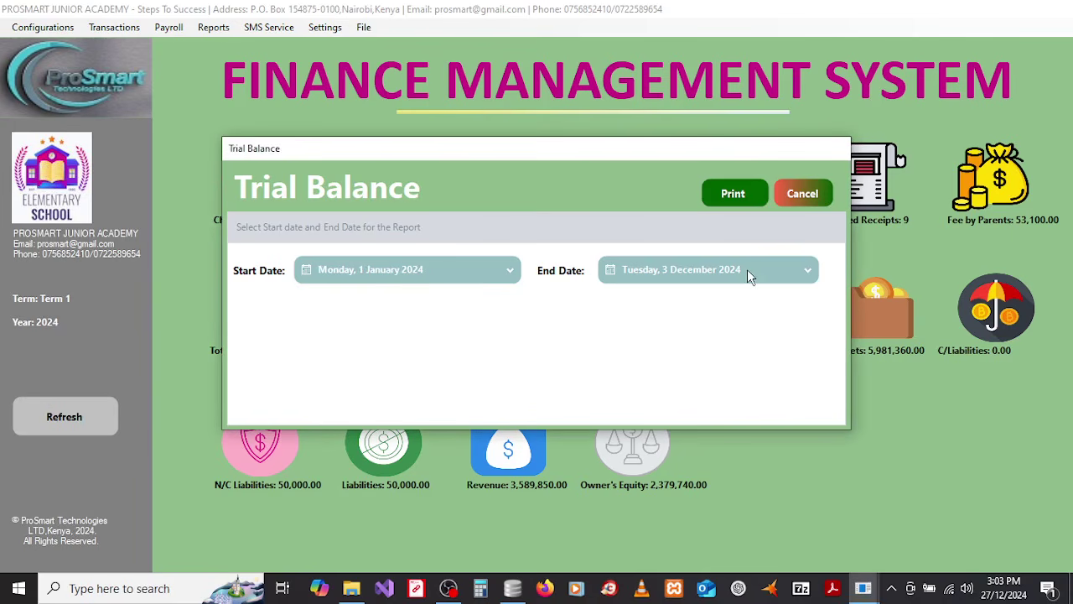
Step: Set the end date to 31 December 2024 and generate TrialBalance.pdf
left_click(746, 269)
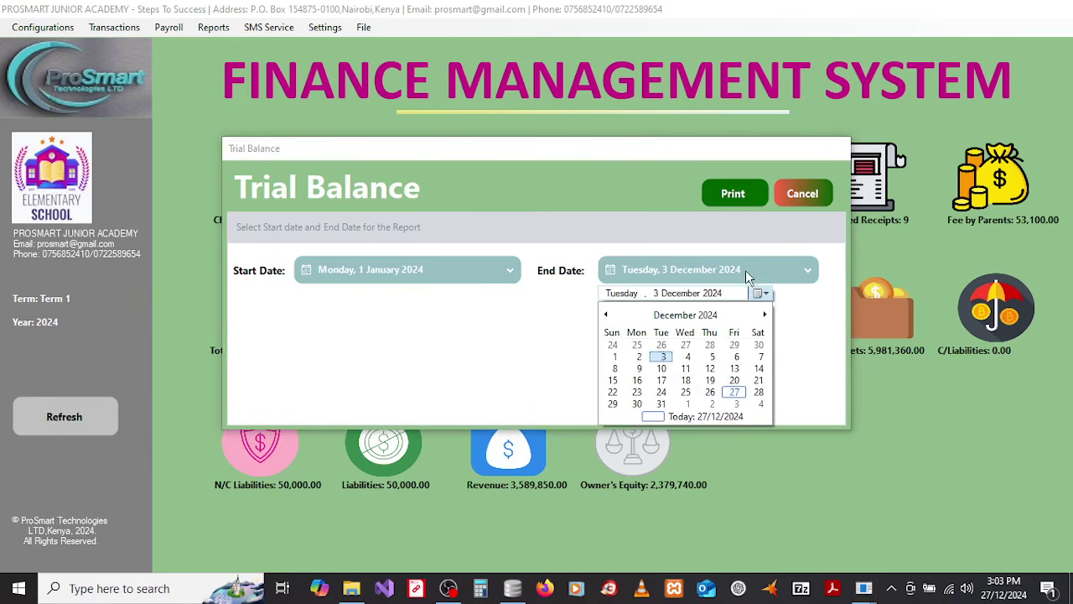
left_click(662, 404)
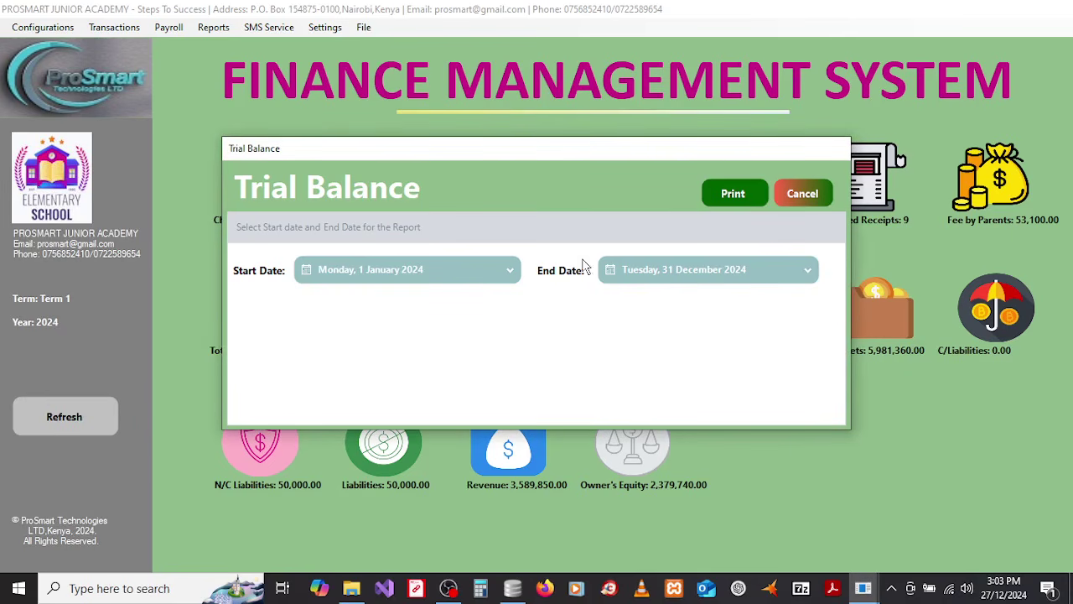
left_click(732, 195)
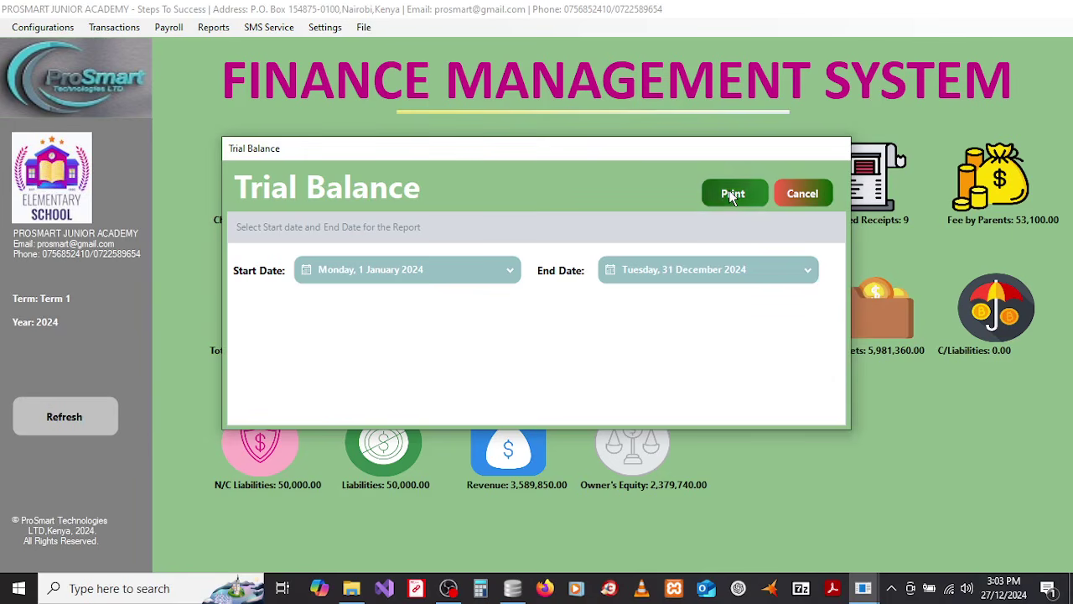
left_click(618, 351)
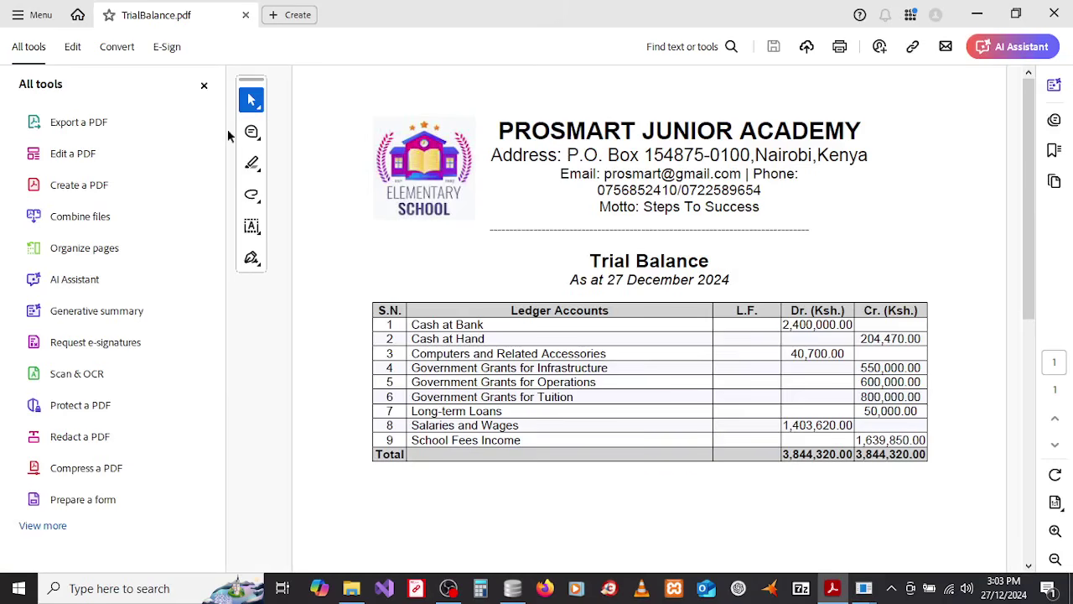
Step: Close the All tools panel and scroll through the Trial Balance's nine accounts, balanced at 3,844,320.00
left_click(204, 85)
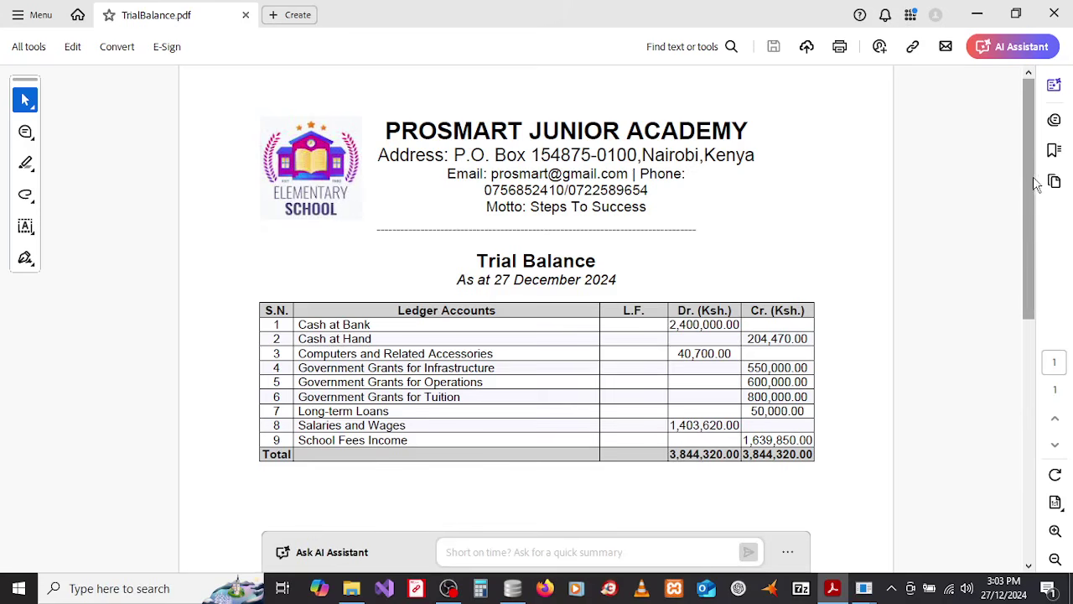
left_click_drag(1033, 222, 1023, 187)
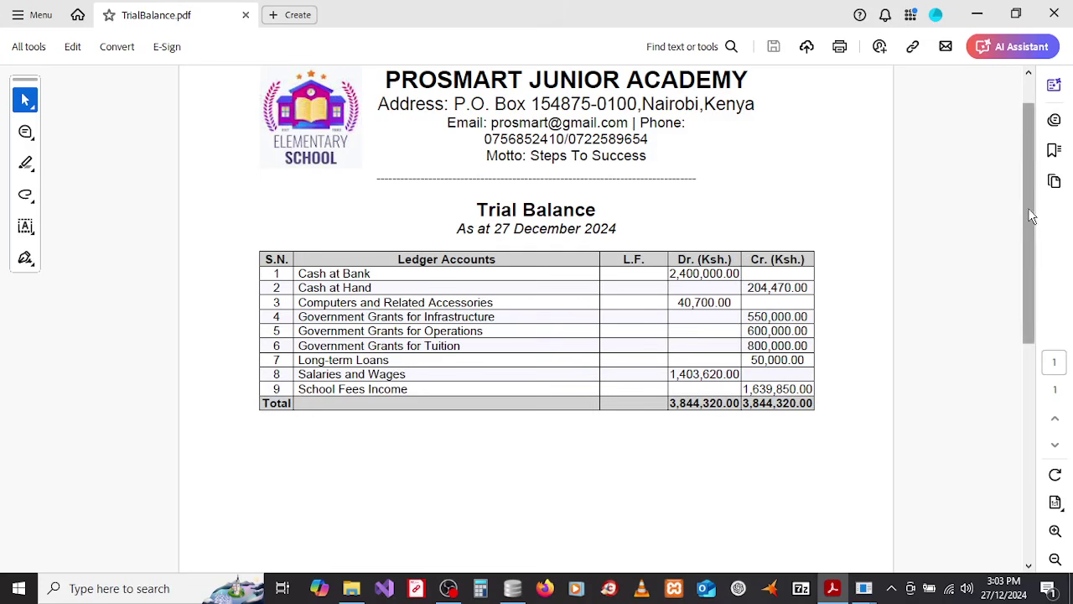
left_click_drag(1029, 191, 1028, 168)
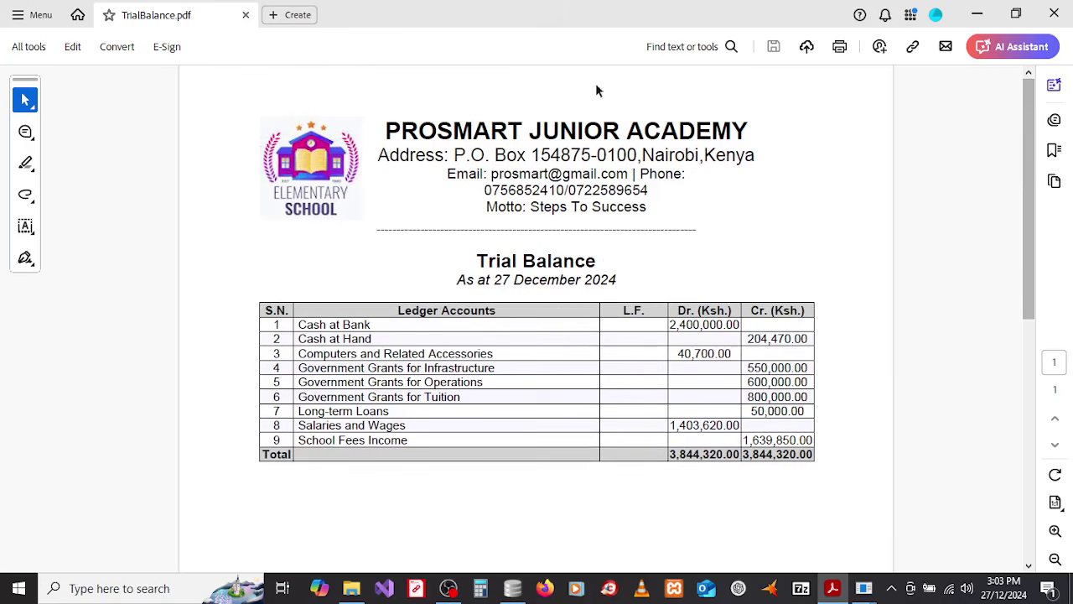
Step: Close the trial balance report and print the Balance Sheet for 01/01/2024 to 31/12/2024
left_click(1054, 14)
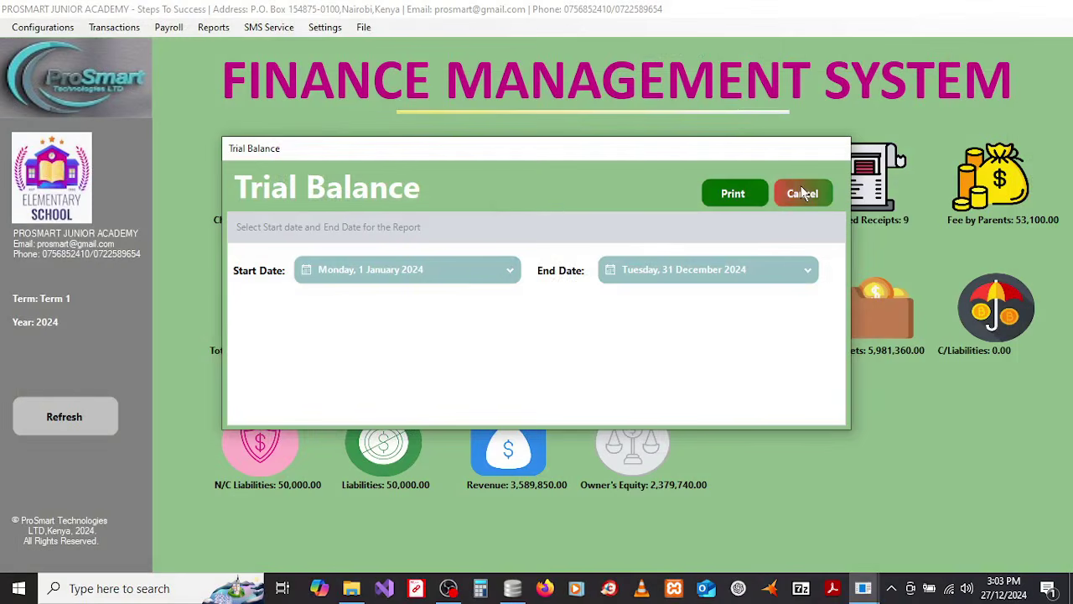
left_click(802, 193)
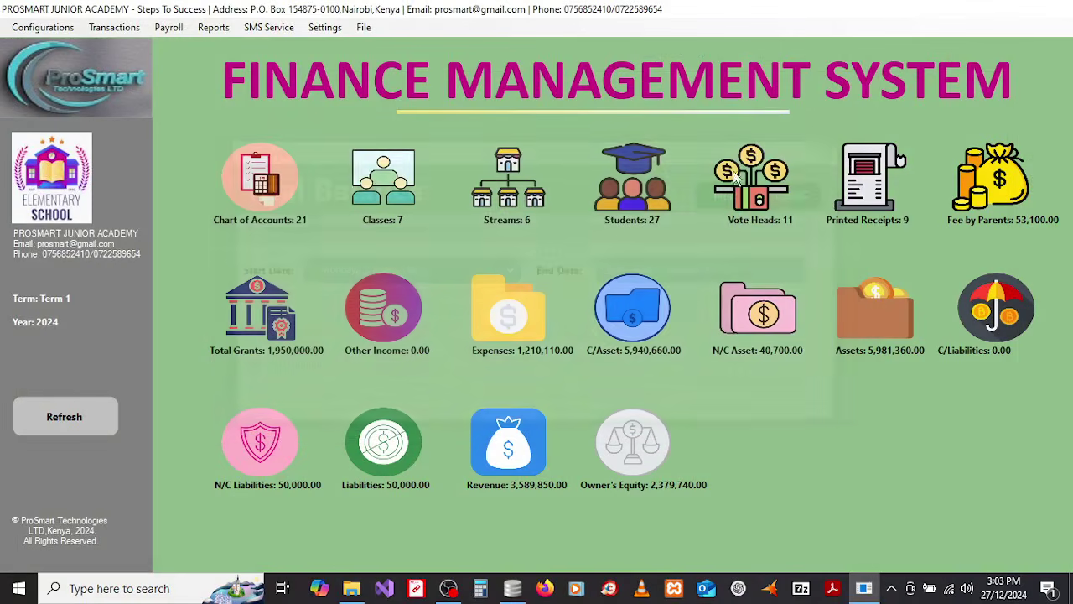
left_click(214, 27)
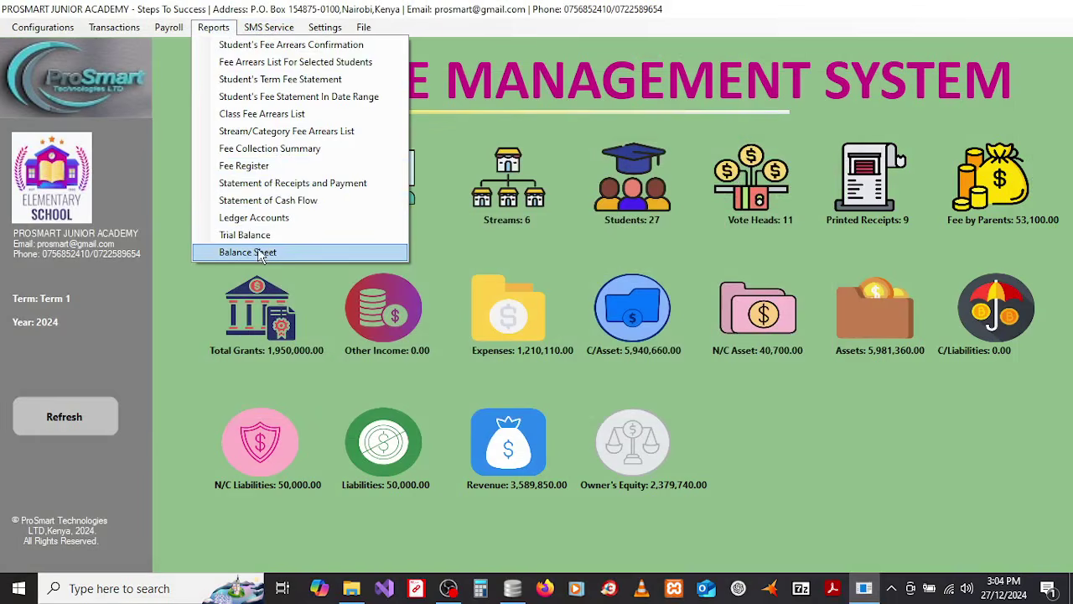
left_click(260, 252)
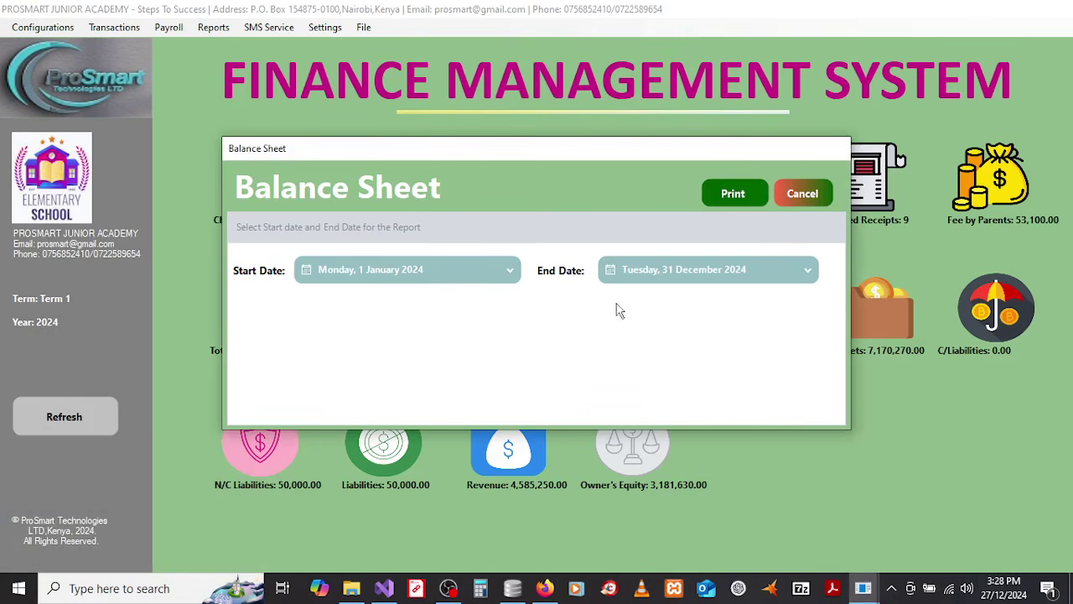
left_click(743, 193)
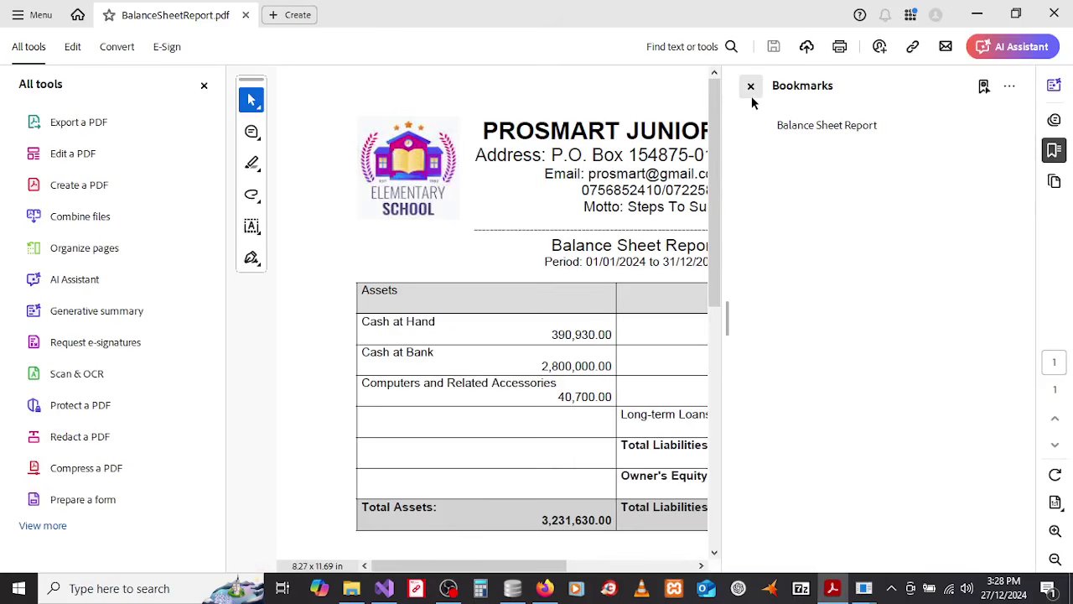
Step: Hide the bookmarks, scroll through the balance sheet (total assets 3,231,630.00), and close the PDF
left_click(752, 89)
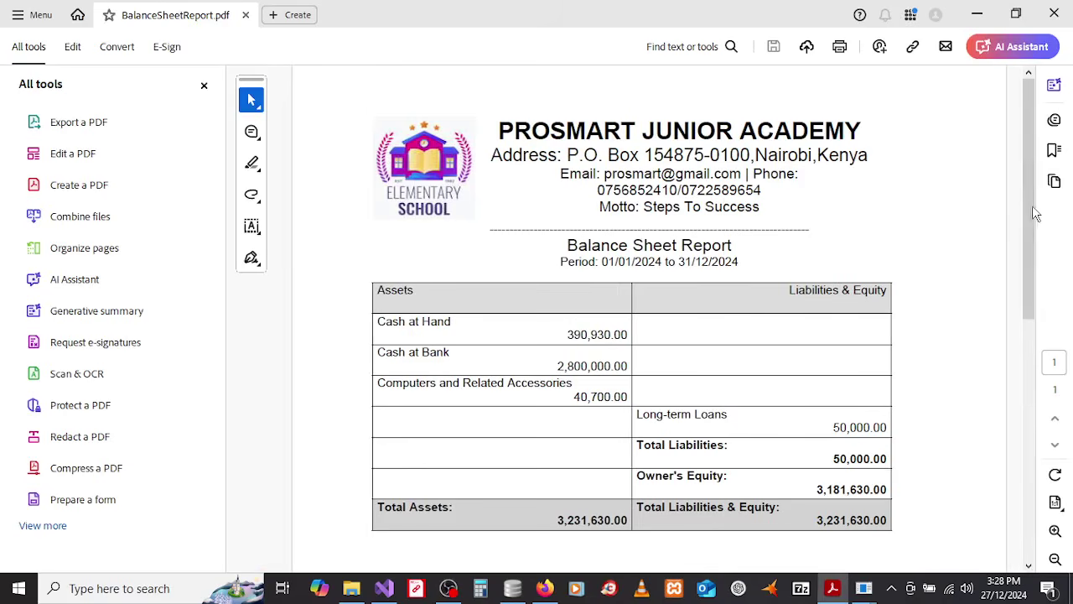
left_click_drag(1033, 209, 1036, 295)
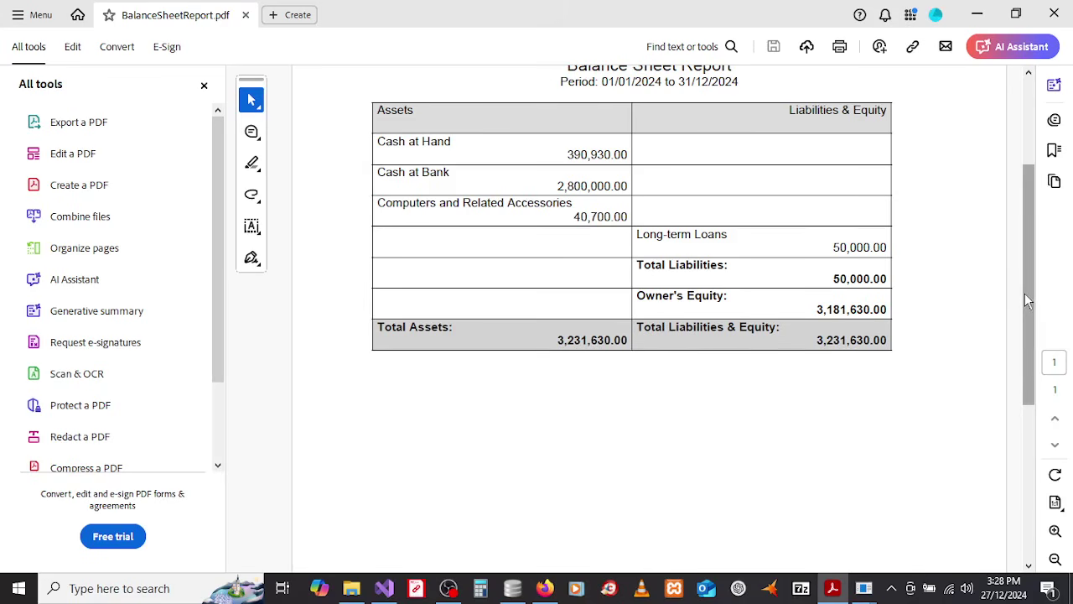
left_click_drag(1024, 293, 1020, 160)
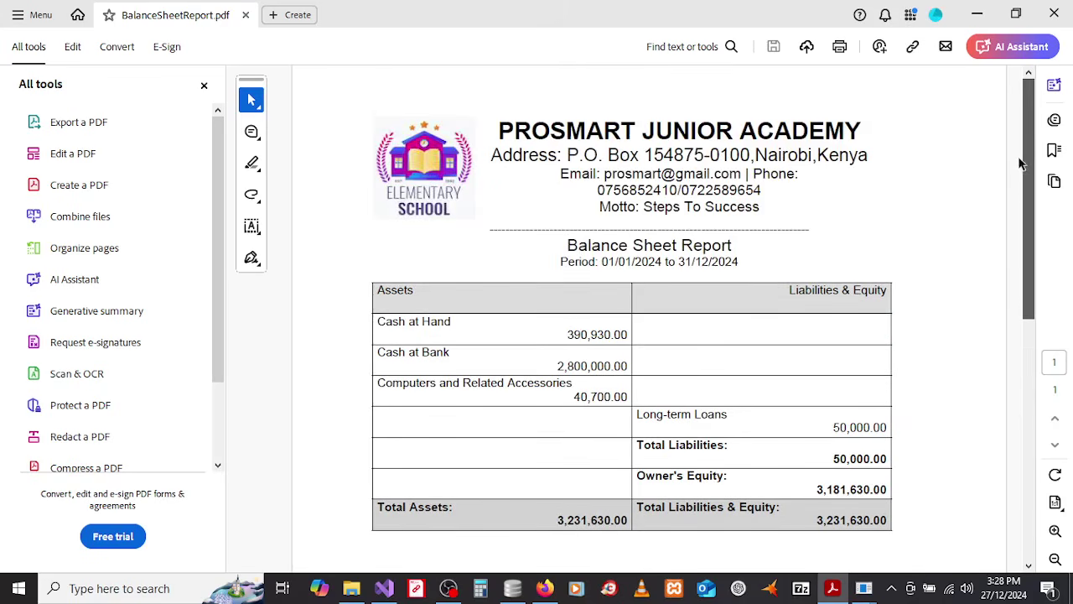
left_click(1053, 21)
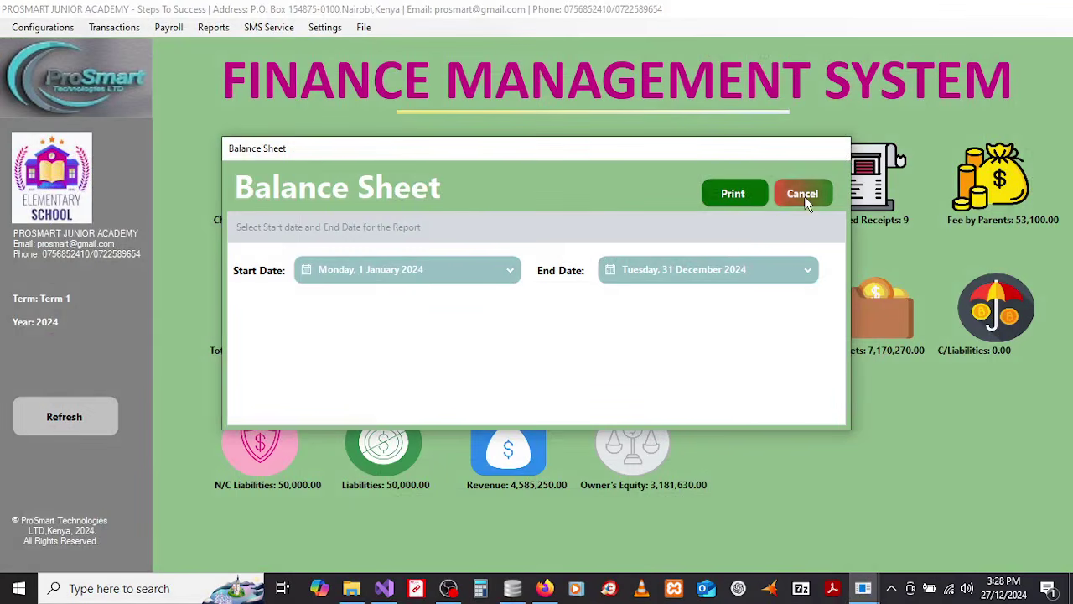
Step: Close the Balance Sheet dialog and dismiss the Reports menu without choosing a report
left_click(805, 200)
left_click(212, 30)
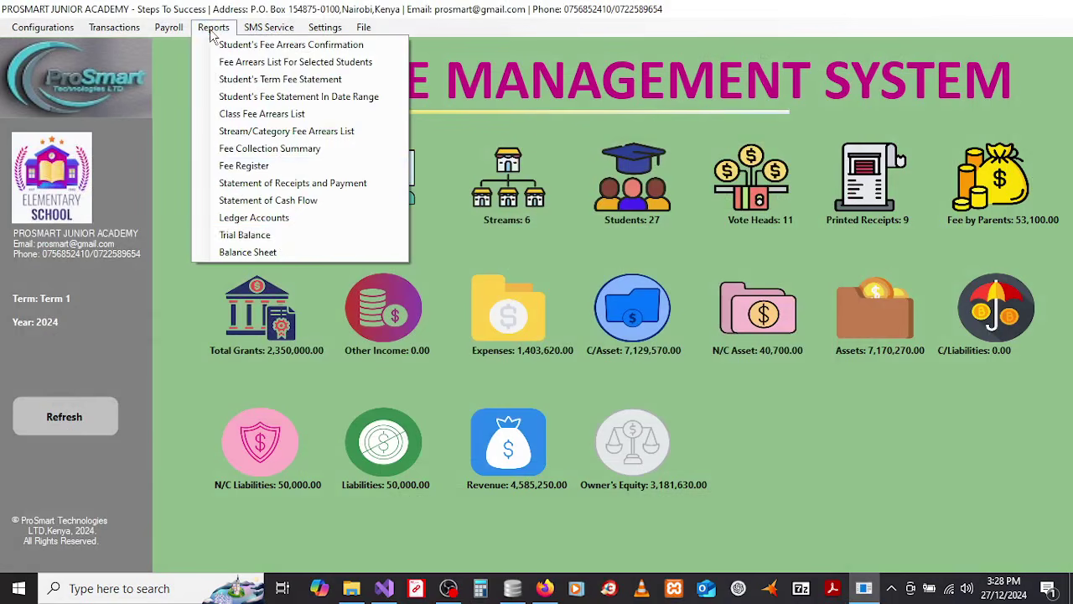
left_click(457, 229)
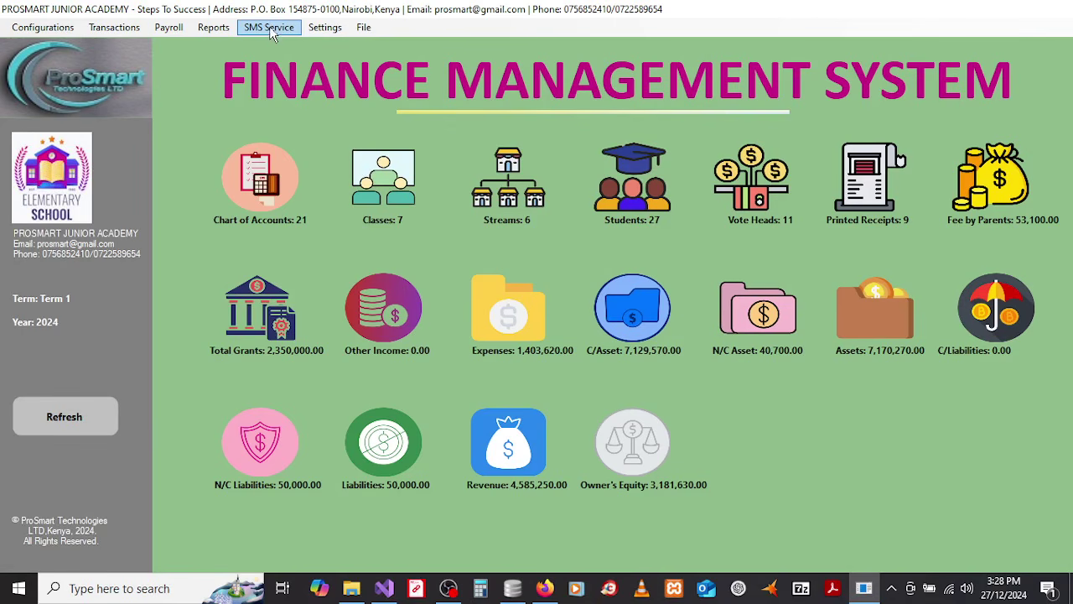
Step: Inspect the empty Device ID in SMS Configurations, cancel without saving, and reopen SMS Service
left_click(269, 29)
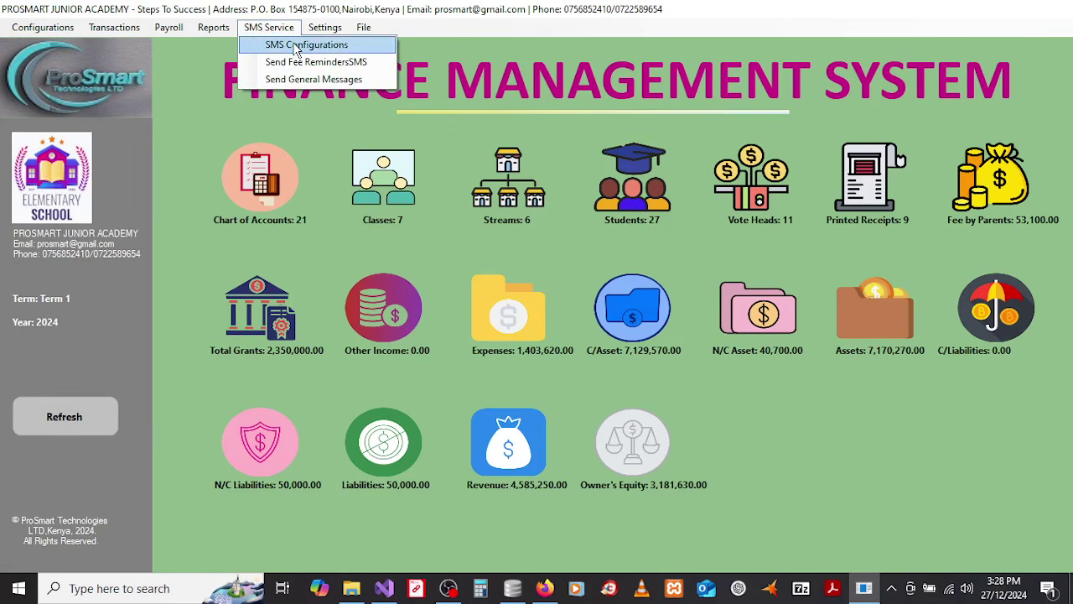
left_click(296, 46)
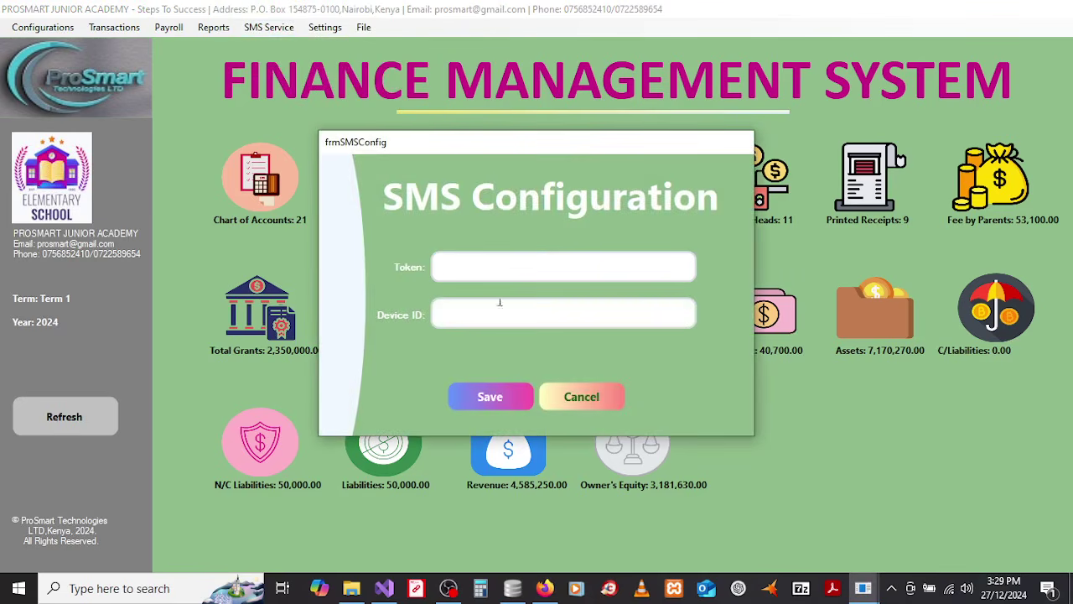
left_click(475, 314)
left_click(581, 396)
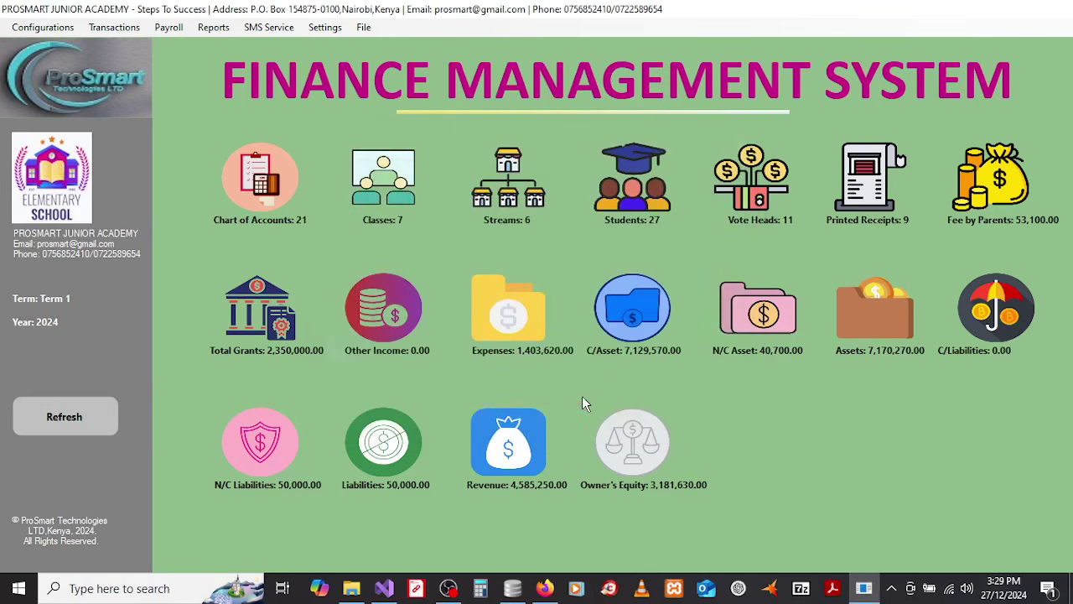
left_click(267, 28)
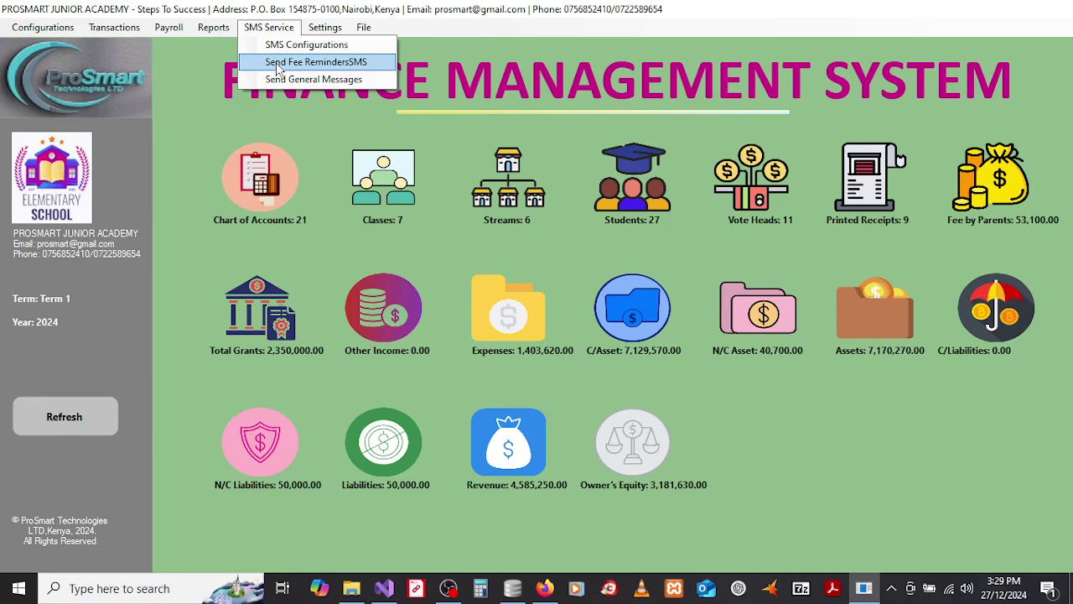
Step: Prepare a fee reminder SMS for Form 2, Term 1 with message 'Pay upby end mon'
left_click(279, 63)
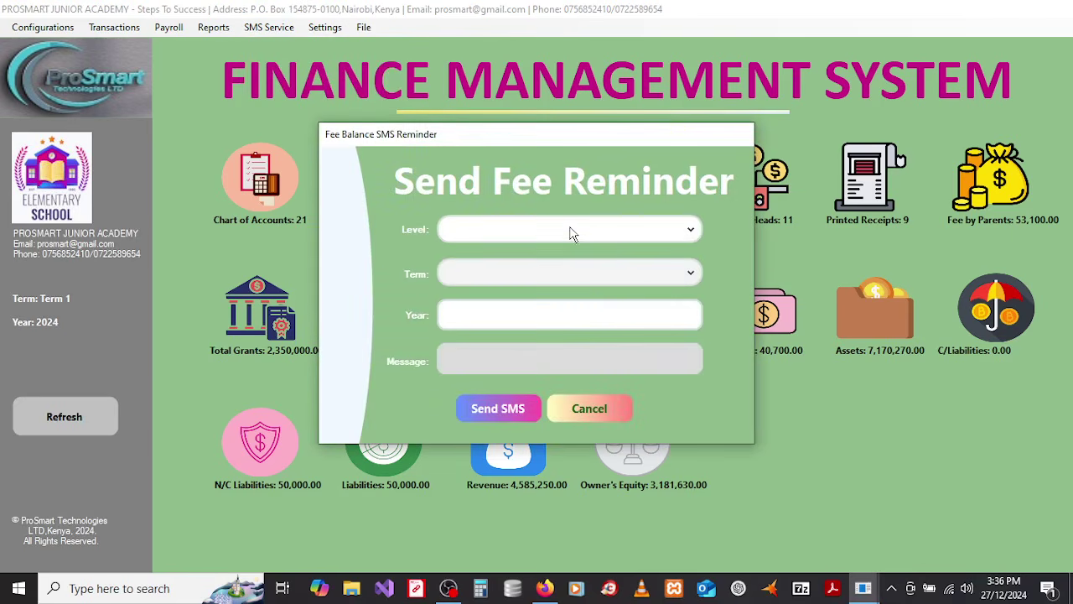
left_click(571, 230)
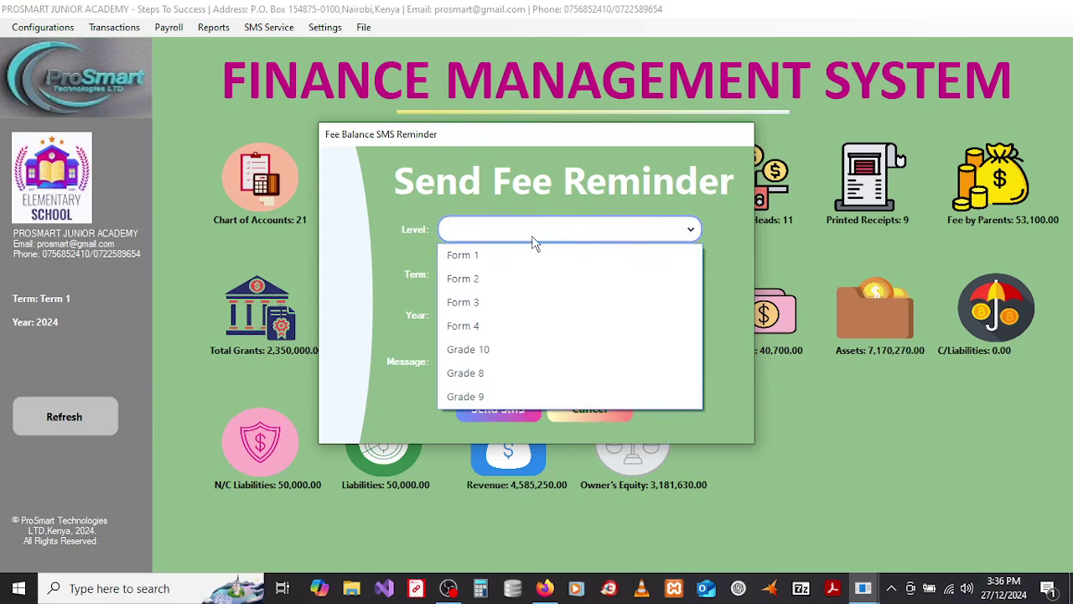
left_click(493, 282)
left_click(498, 275)
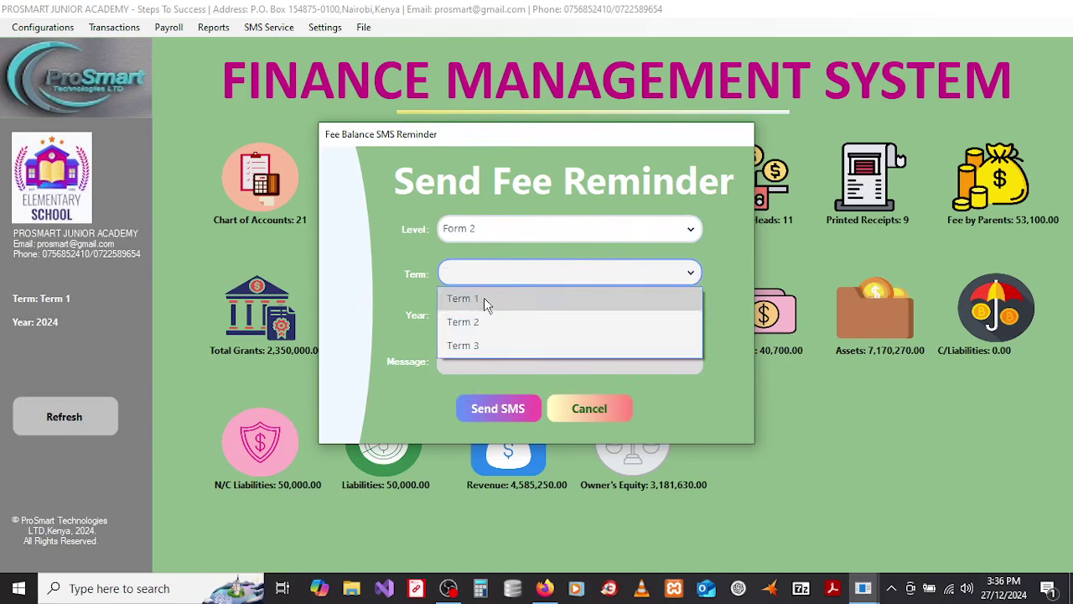
left_click(484, 298)
left_click(488, 353)
left_click(484, 363)
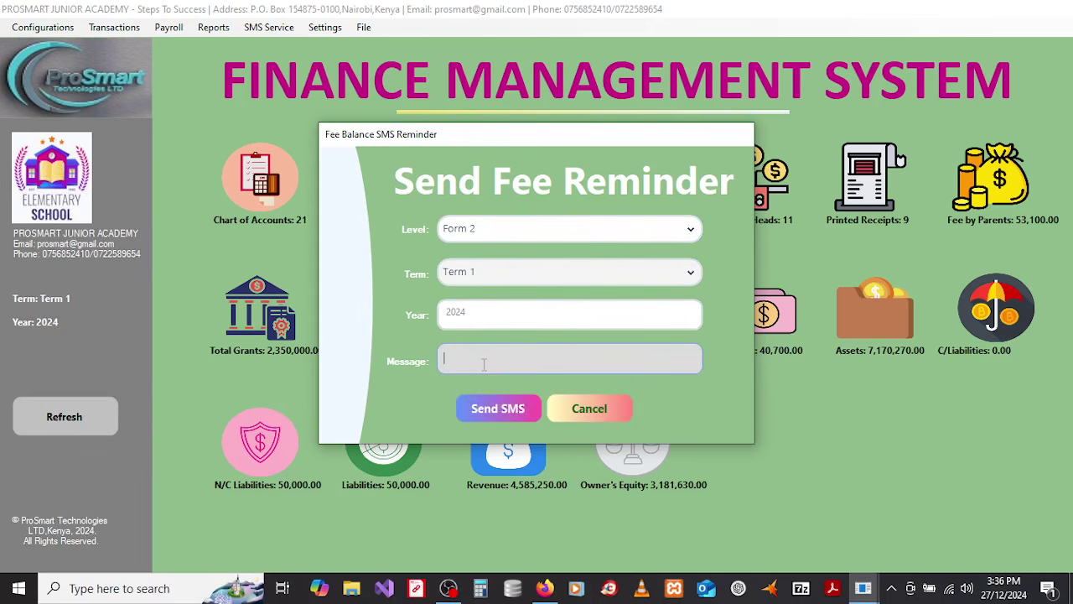
type("Pay upby end month")
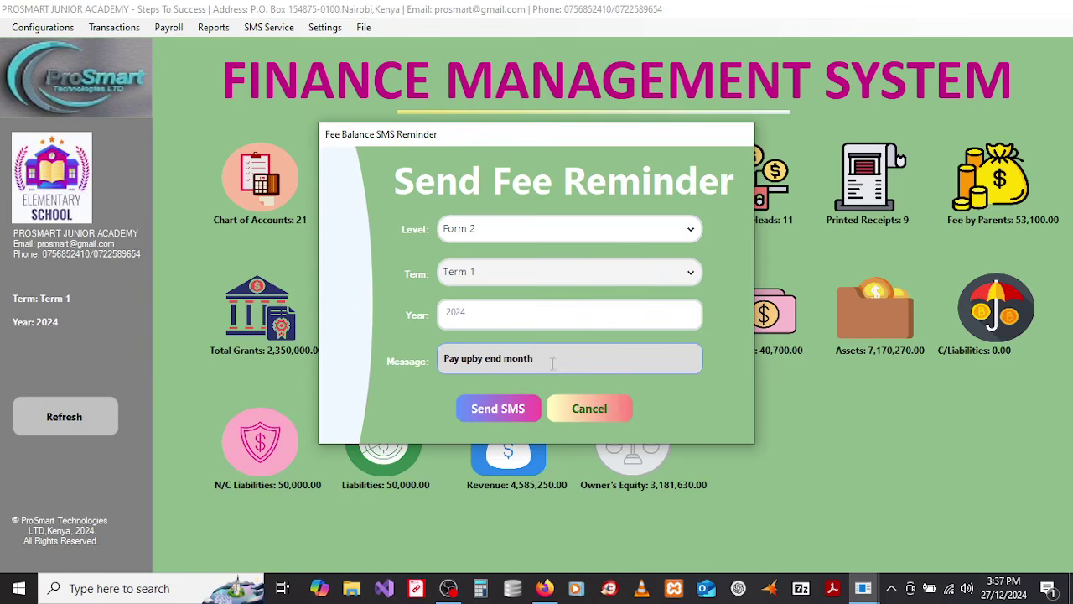
Step: Send the reminder, confirm and acknowledge success, and dismiss the Firefox notification
left_click(497, 411)
left_click(584, 351)
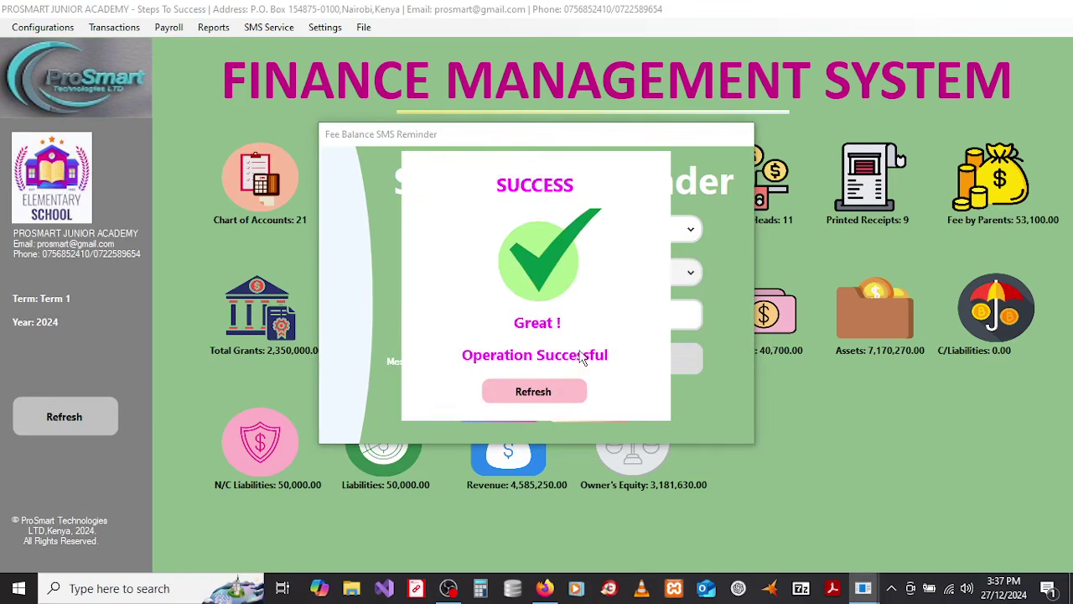
left_click(543, 394)
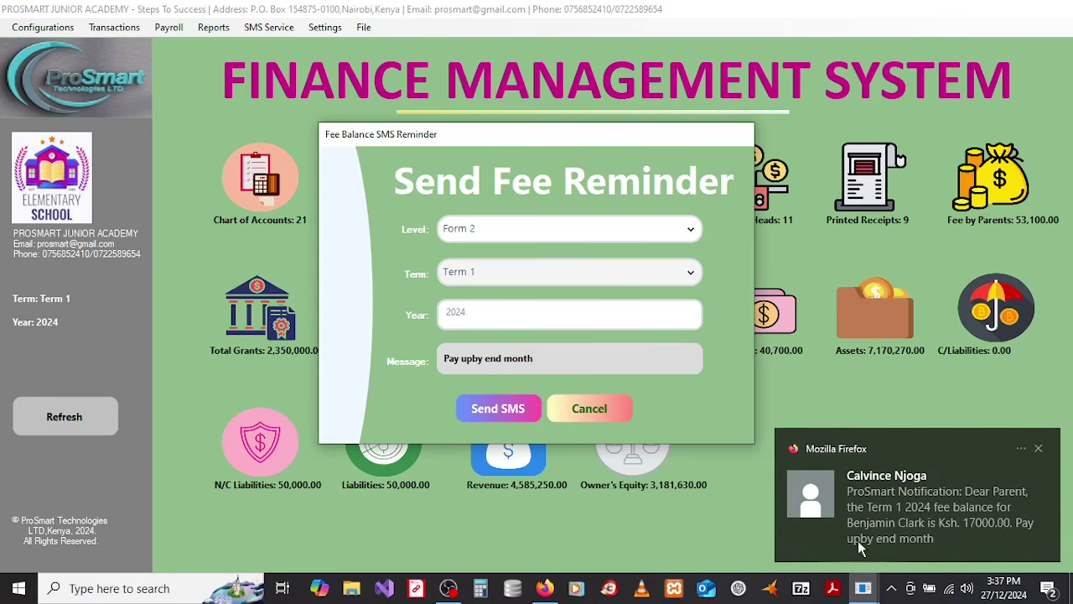
left_click(1038, 449)
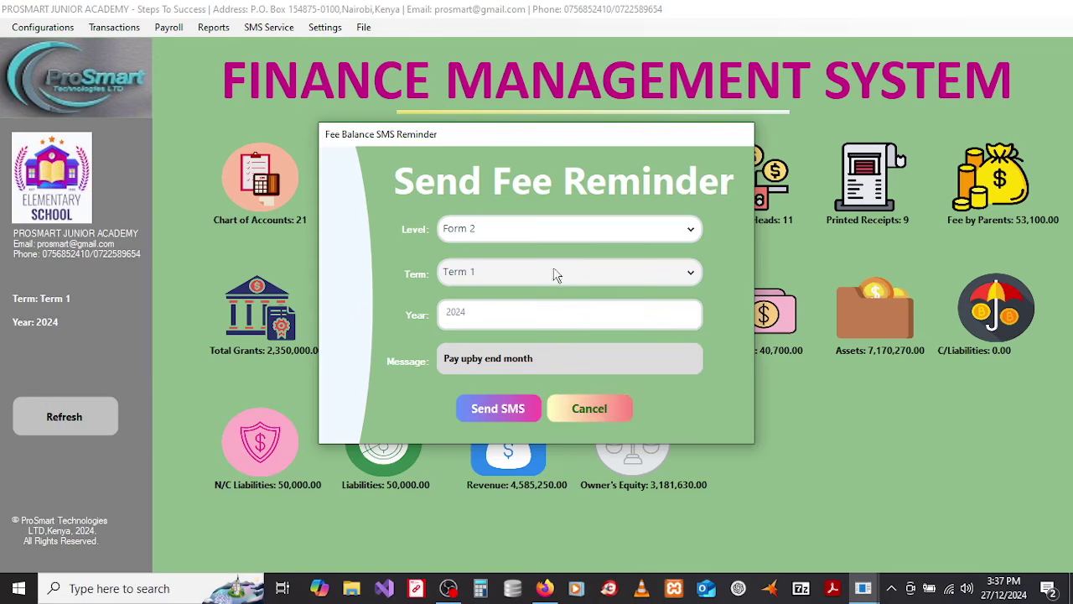
Step: Close the fee reminder form and SMS Service menu, then open the Settings menu
left_click(572, 409)
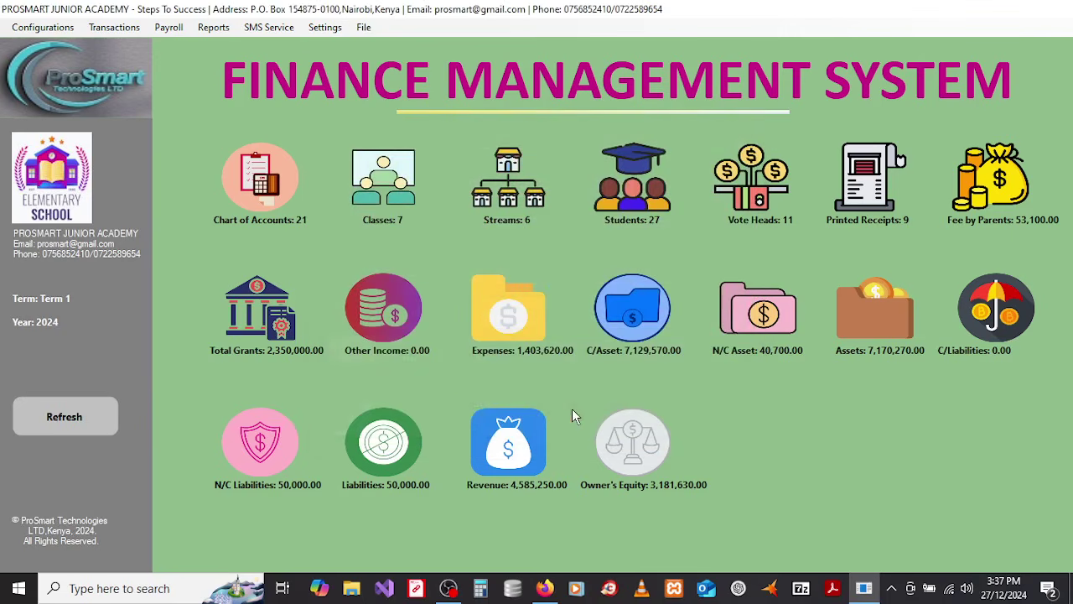
left_click(270, 33)
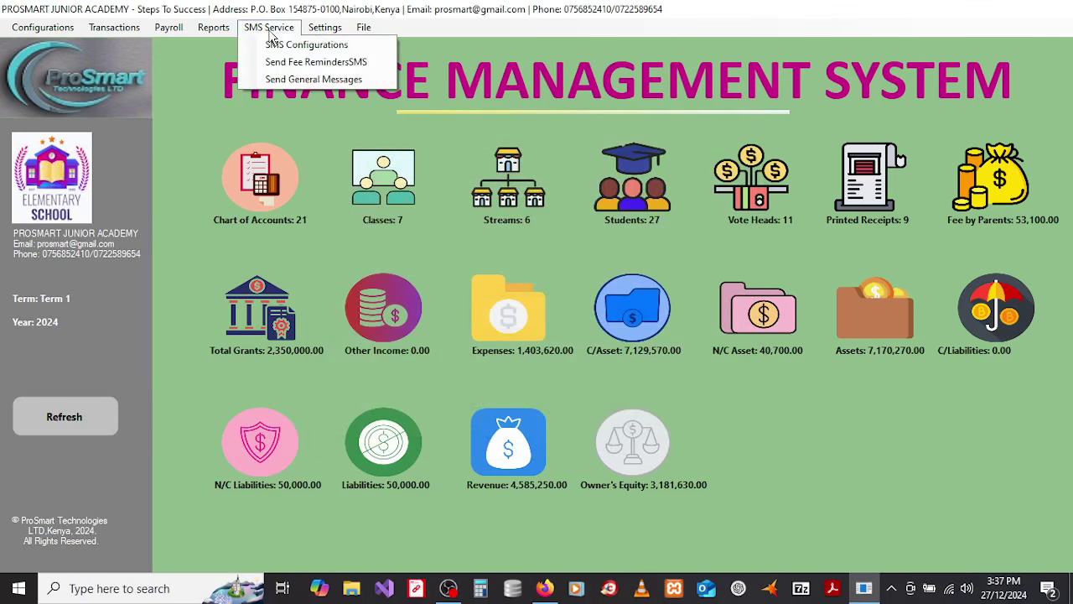
left_click(299, 80)
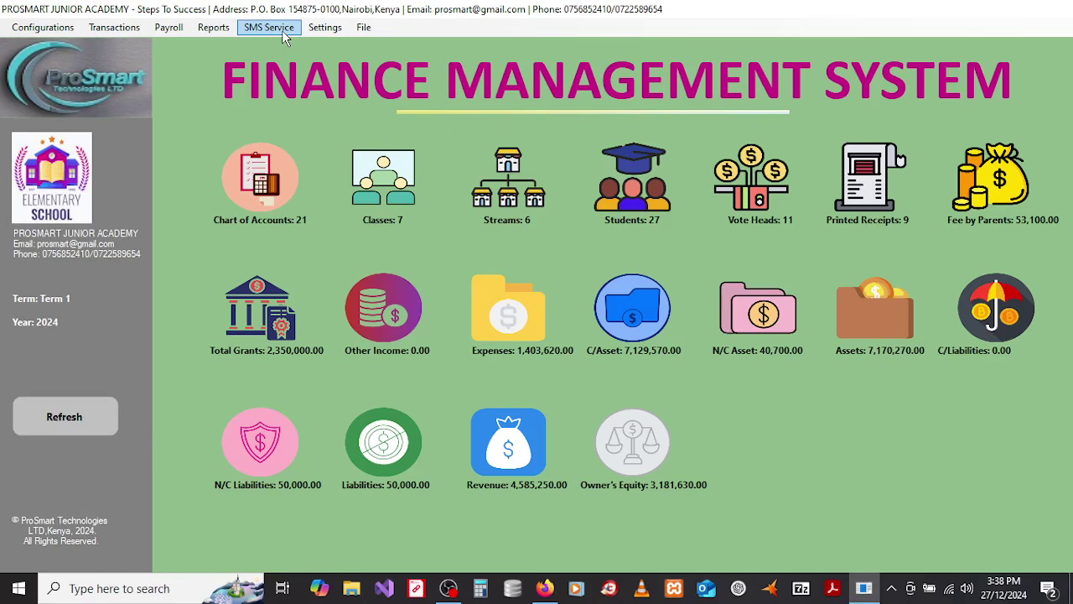
left_click(325, 28)
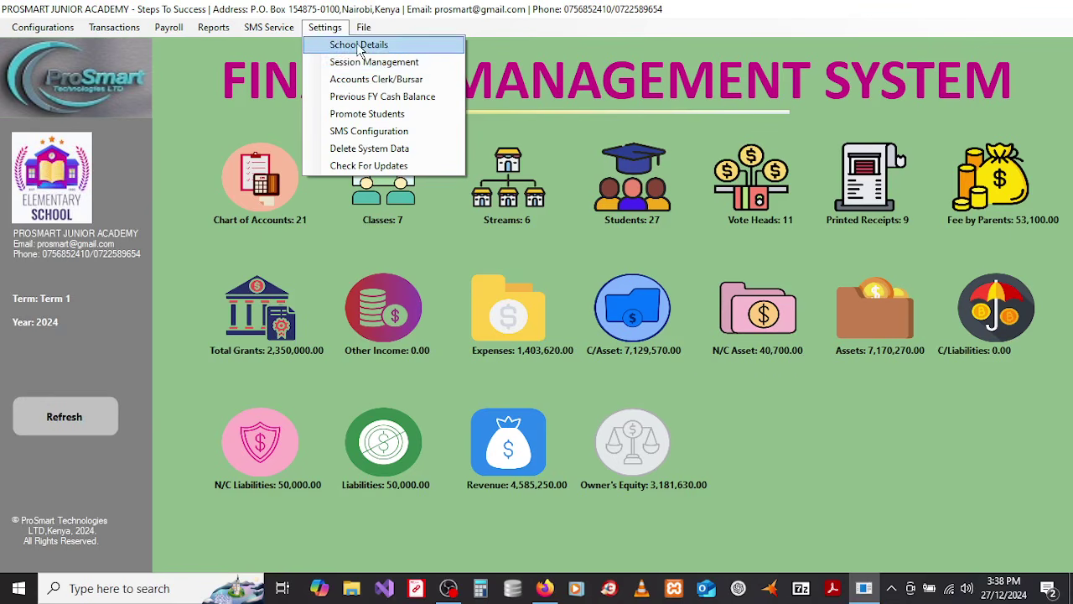
Step: Open School Details and select PRISM PEAK ACADEMY as the school to edit
left_click(359, 46)
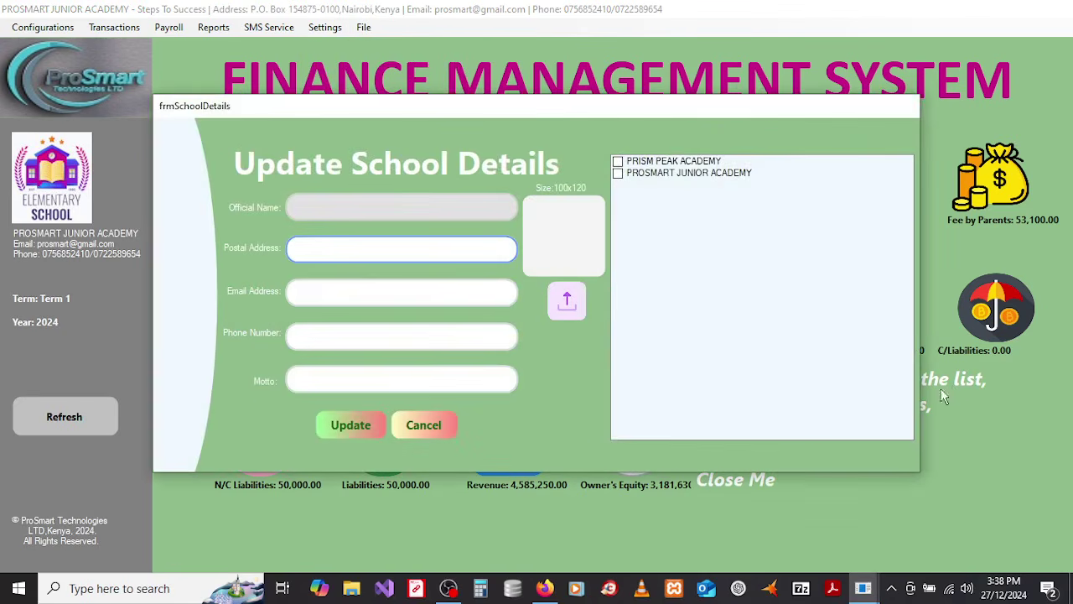
left_click(648, 214)
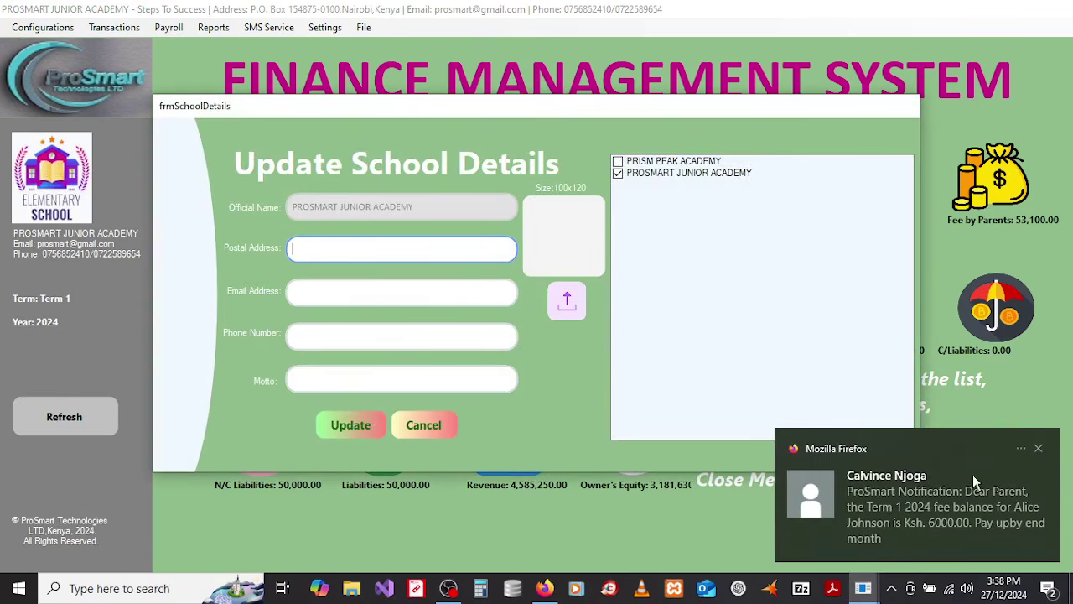
left_click(1038, 452)
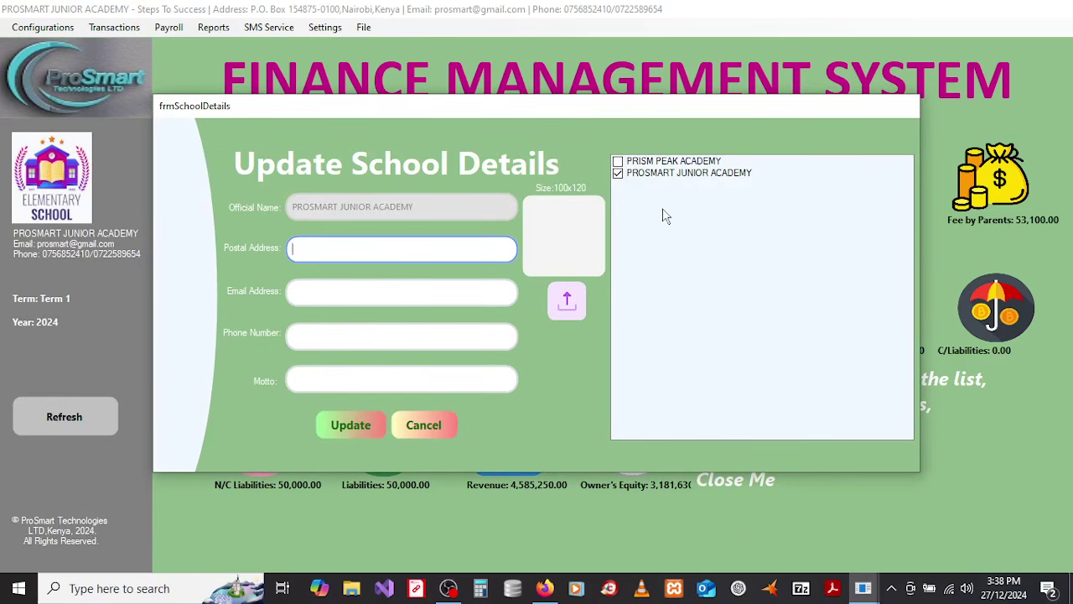
left_click(618, 161)
left_click(618, 173)
left_click(618, 175)
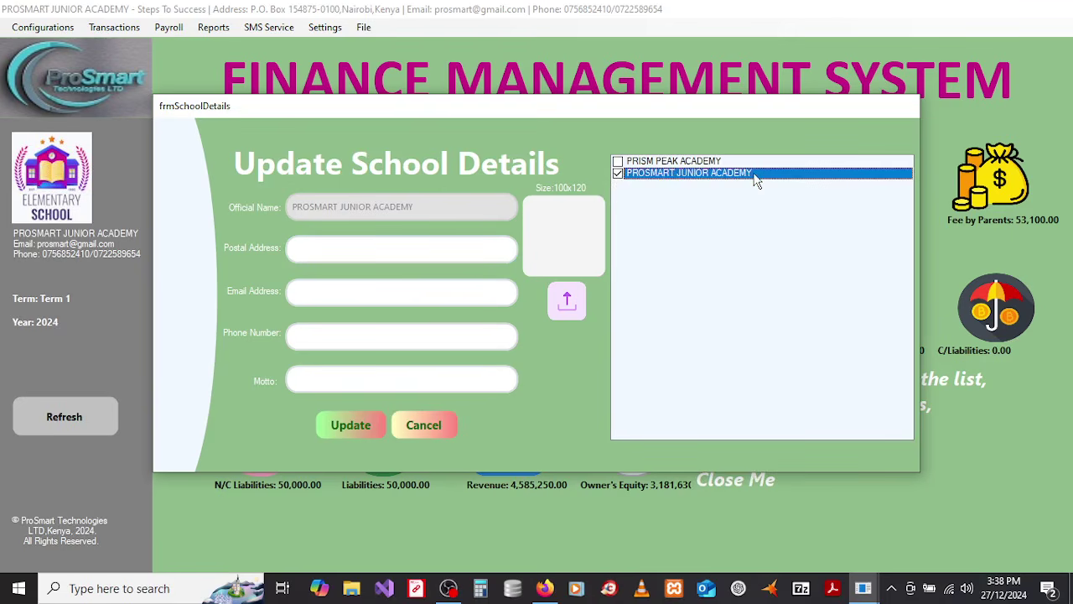
left_click(403, 249)
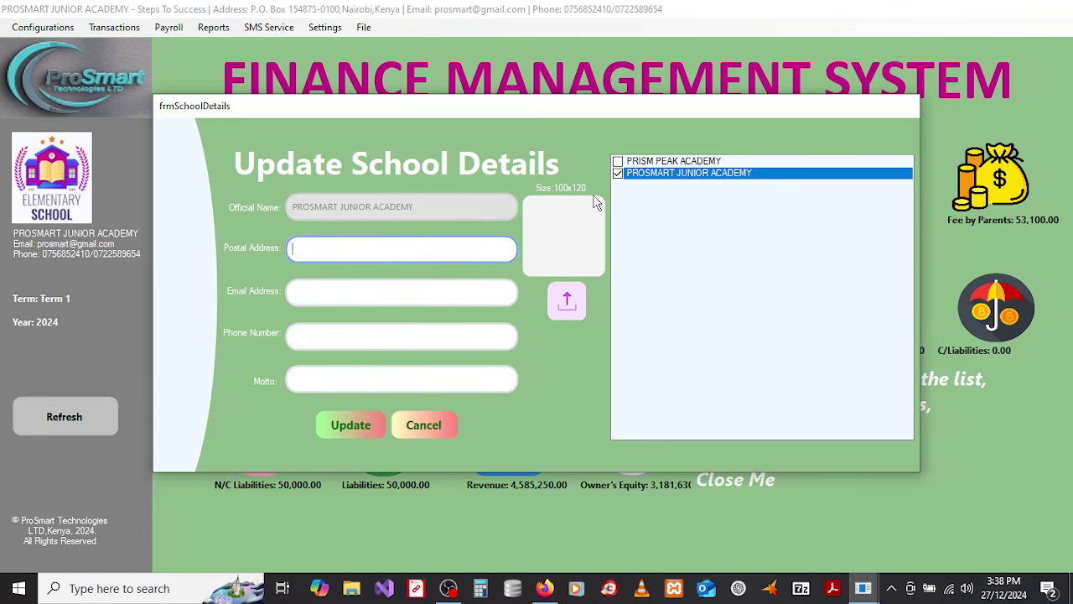
left_click(618, 161)
left_click(641, 172)
left_click(637, 161)
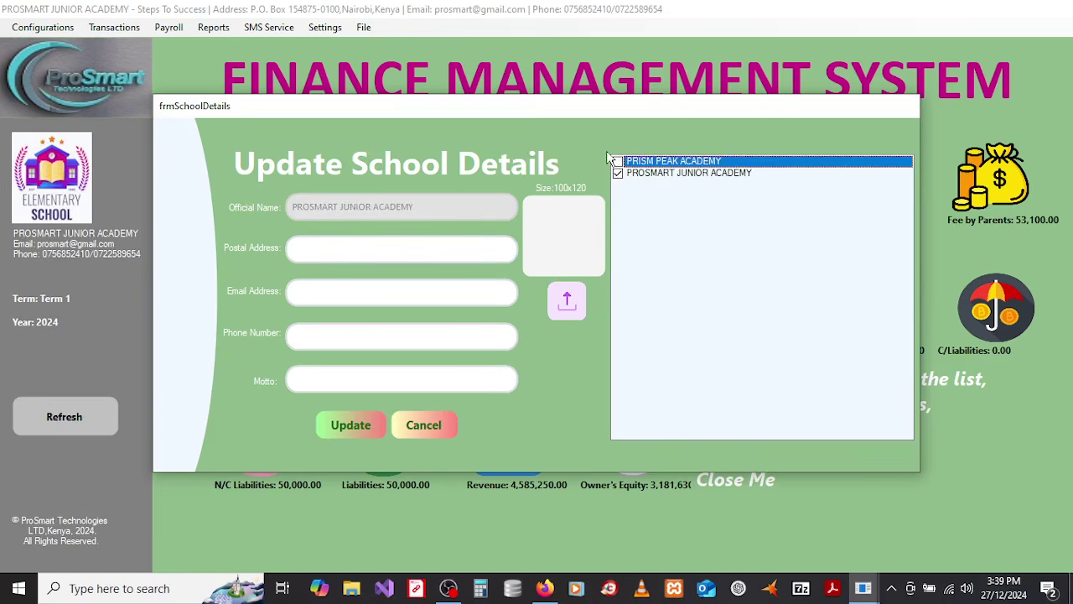
left_click(618, 162)
Step: Enter postal address 'P.O. Box 12345-0100, Nairobi' and load logo3 from the Desktop LOGO folder
left_click(442, 250)
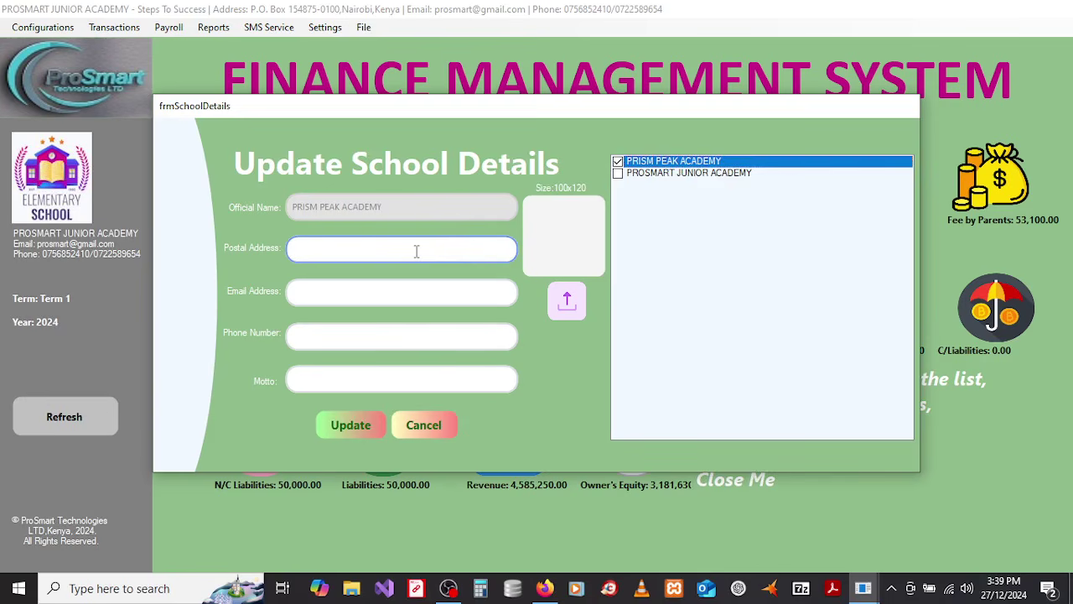
type("P.O. Box 12345-0100, Nairobi")
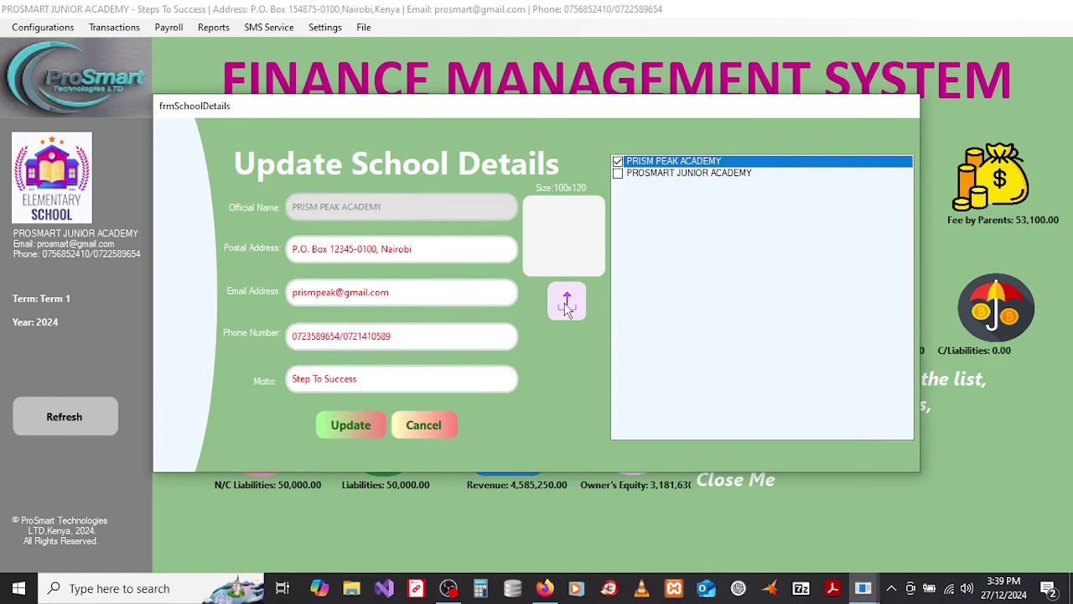
left_click(567, 304)
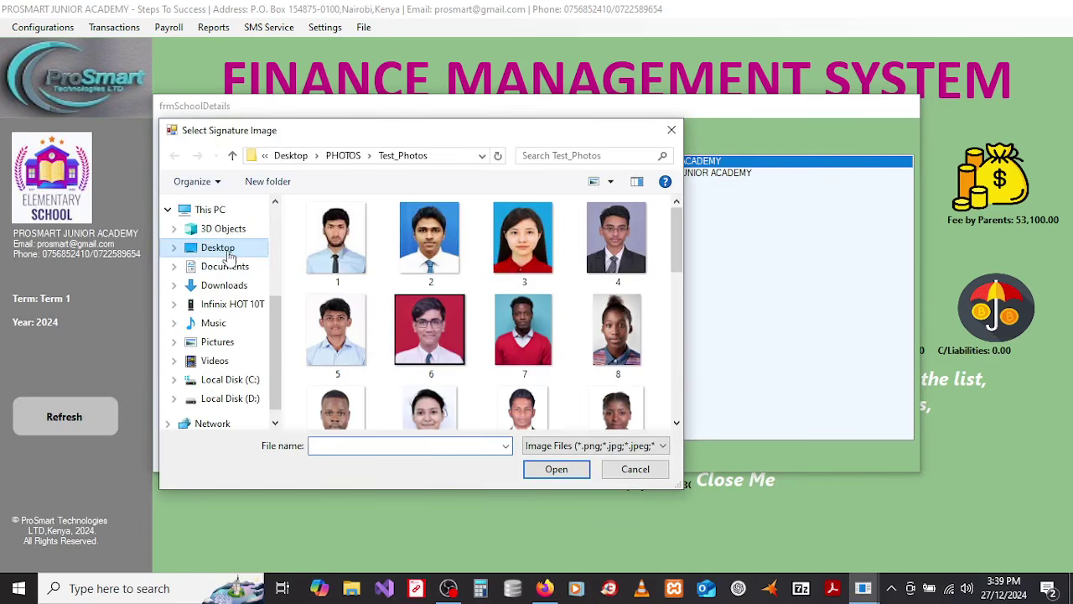
left_click(229, 255)
scroll(335, 327, "down", 1)
scroll(335, 327, "up", 1)
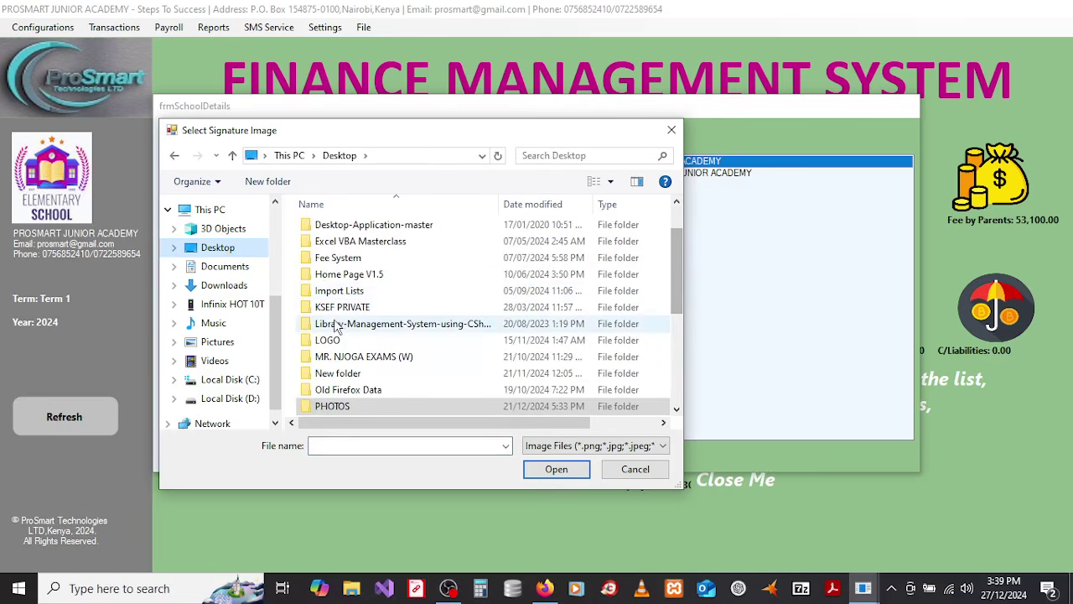
double_click(333, 340)
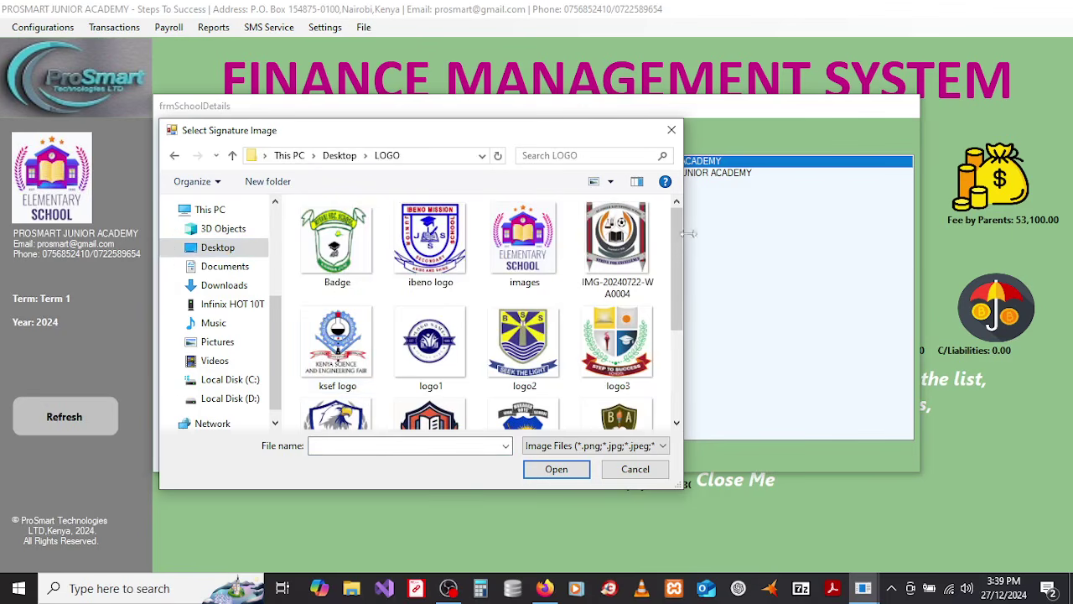
scroll(676, 239, "down", 1)
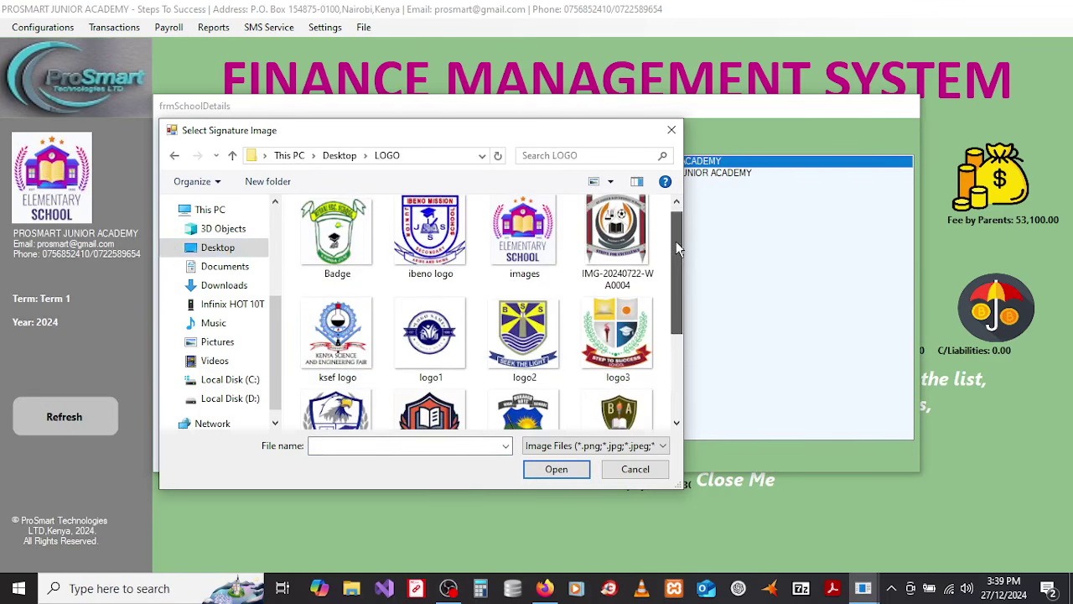
left_click(625, 315)
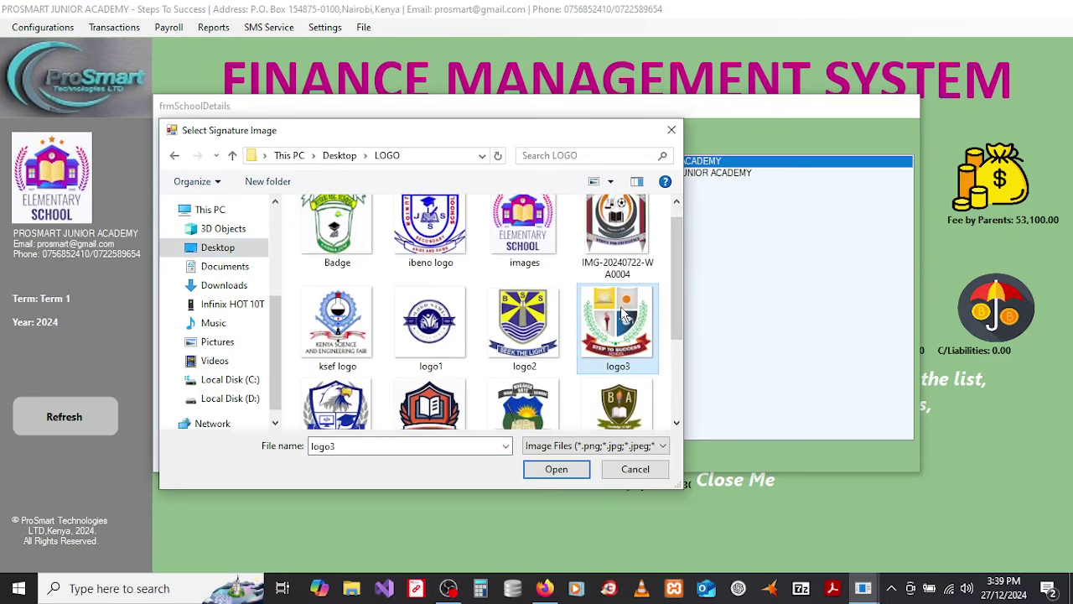
left_click(556, 470)
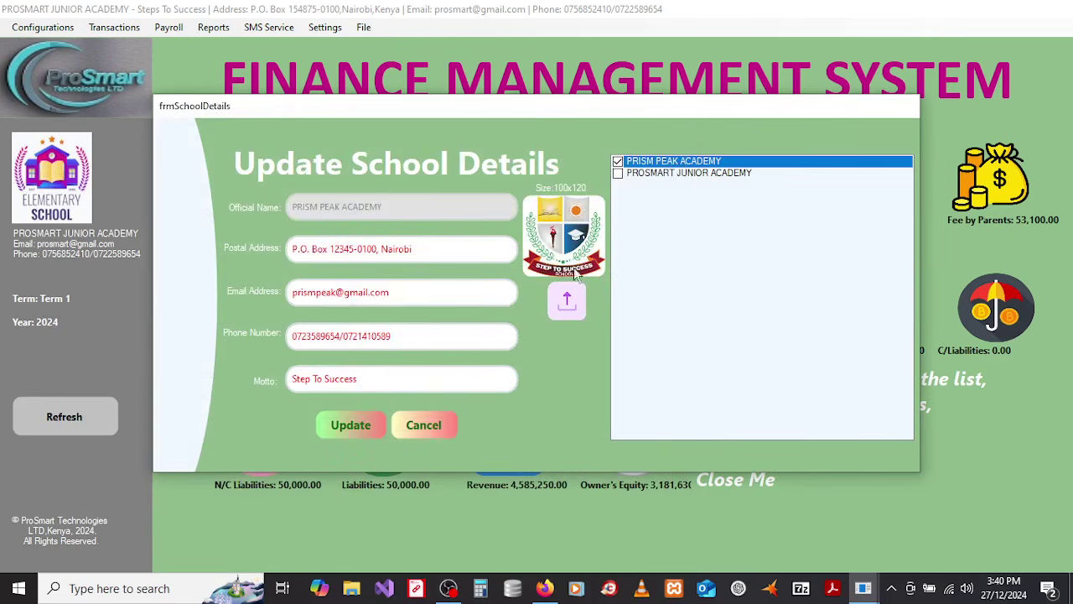
Step: Update the school details, acknowledge the success message, and close the form
left_click(345, 423)
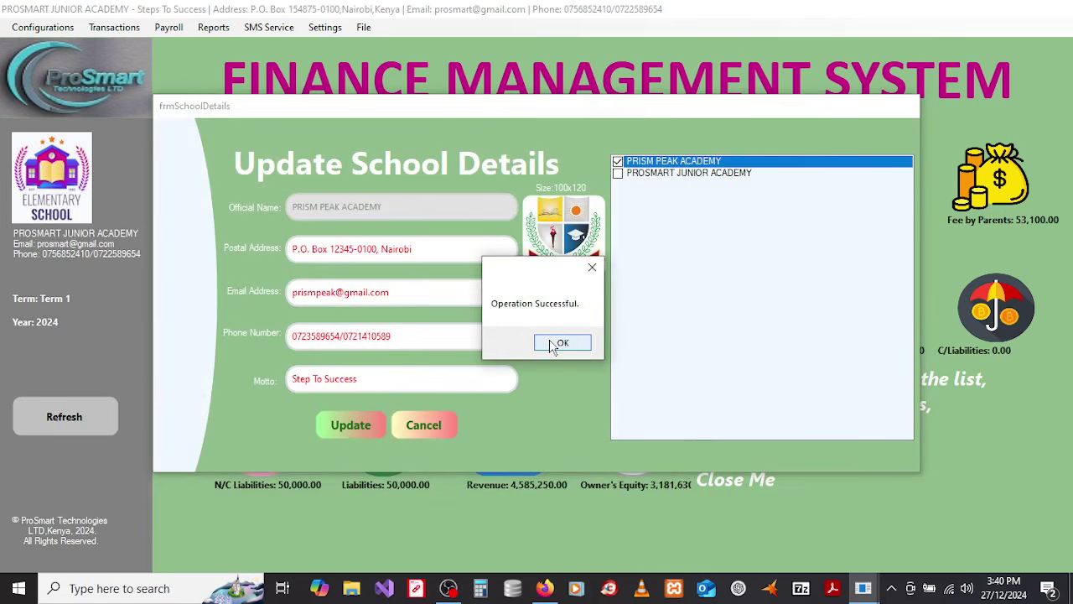
left_click(561, 343)
left_click(698, 235)
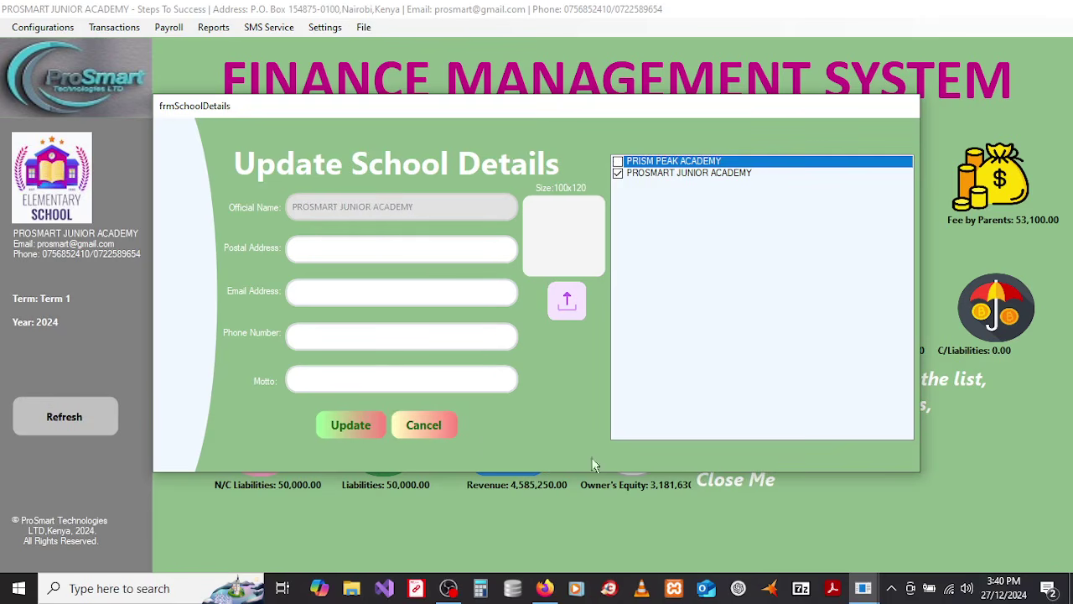
left_click(423, 426)
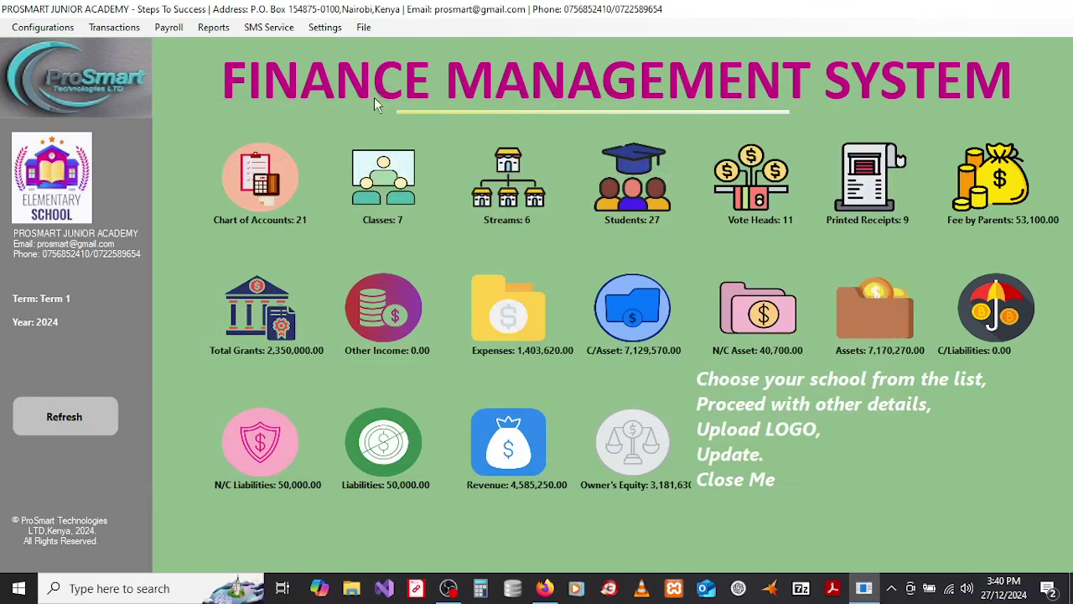
Step: Refresh the dashboard and reset the session to Term 1 2024
left_click(73, 416)
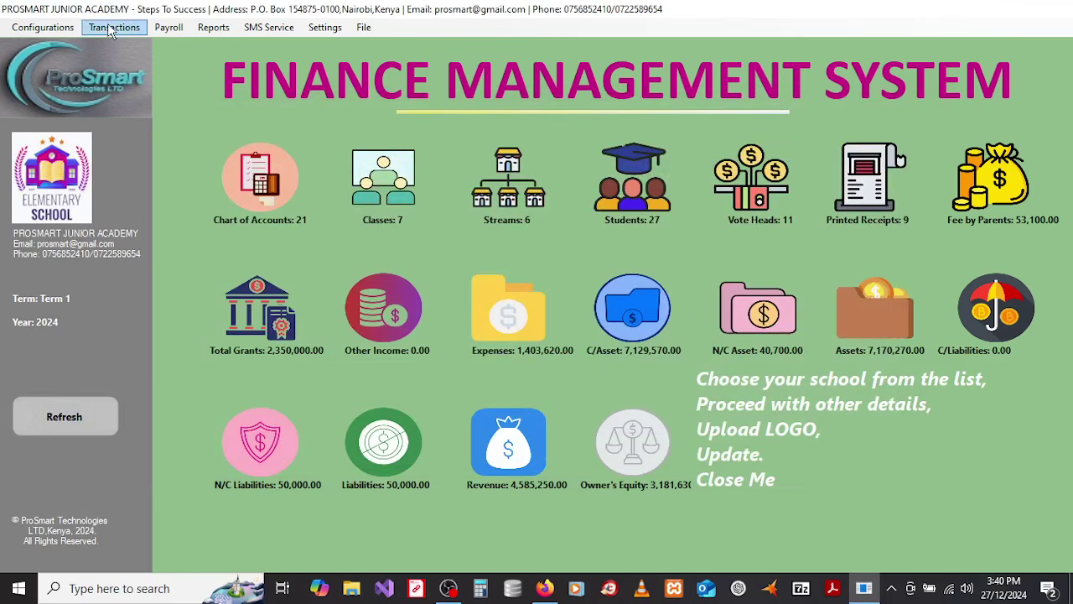
left_click(64, 404)
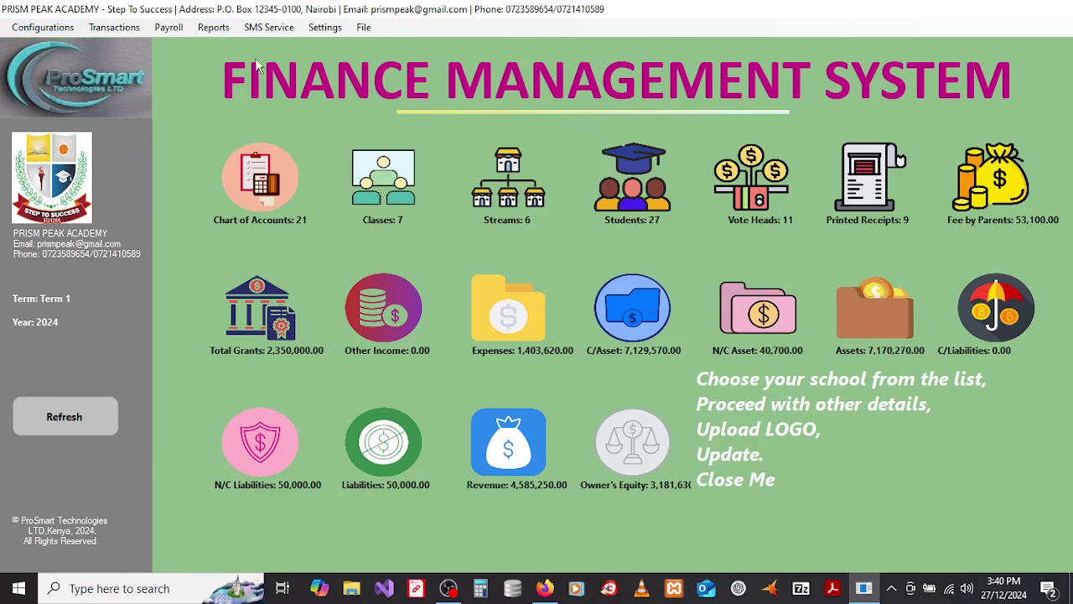
left_click(327, 34)
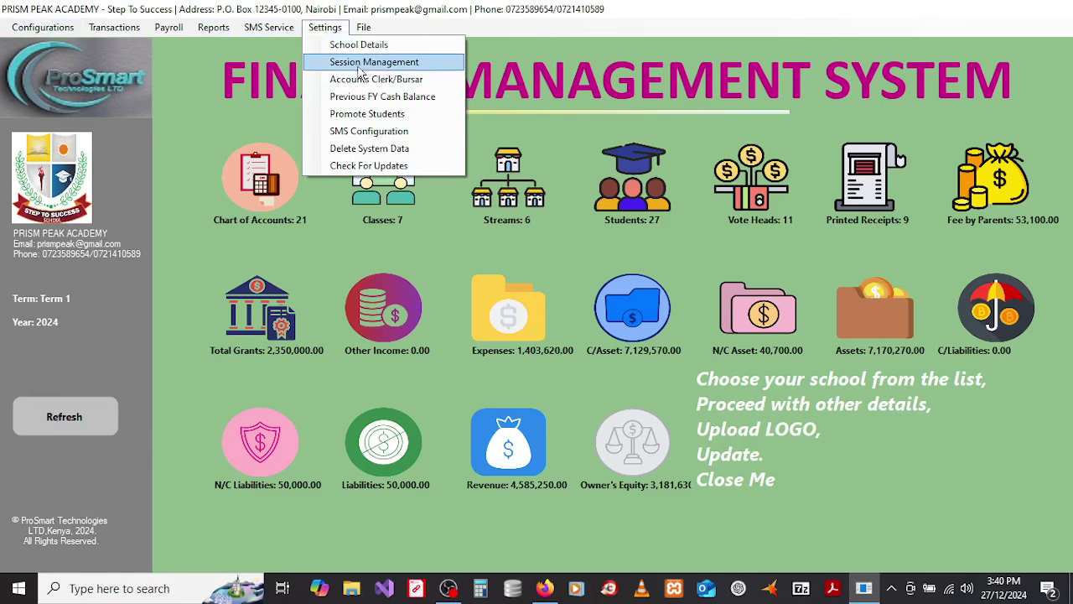
left_click(361, 63)
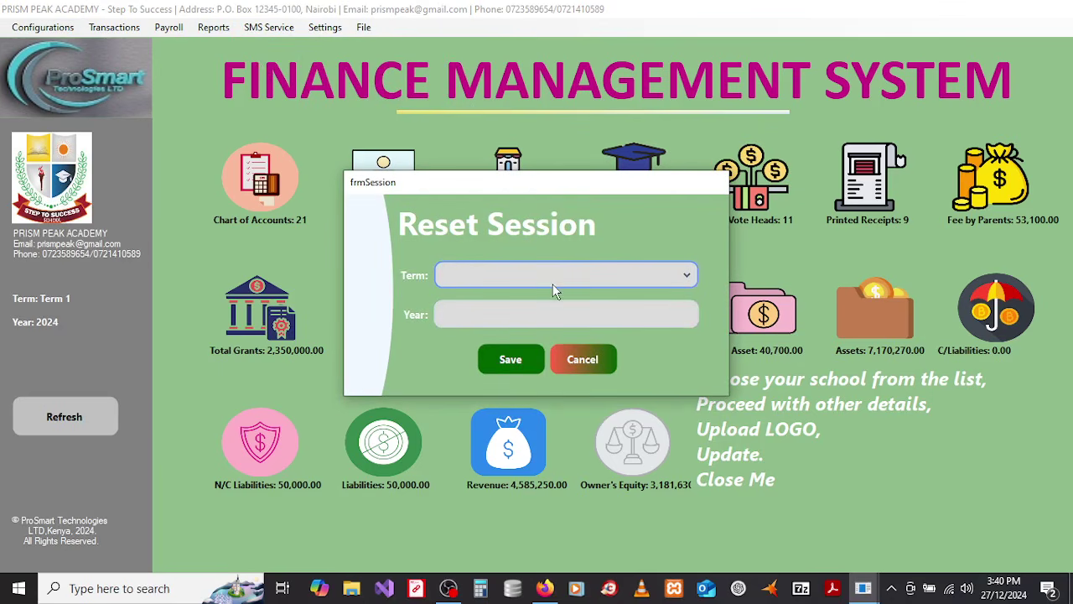
left_click(552, 284)
left_click(528, 302)
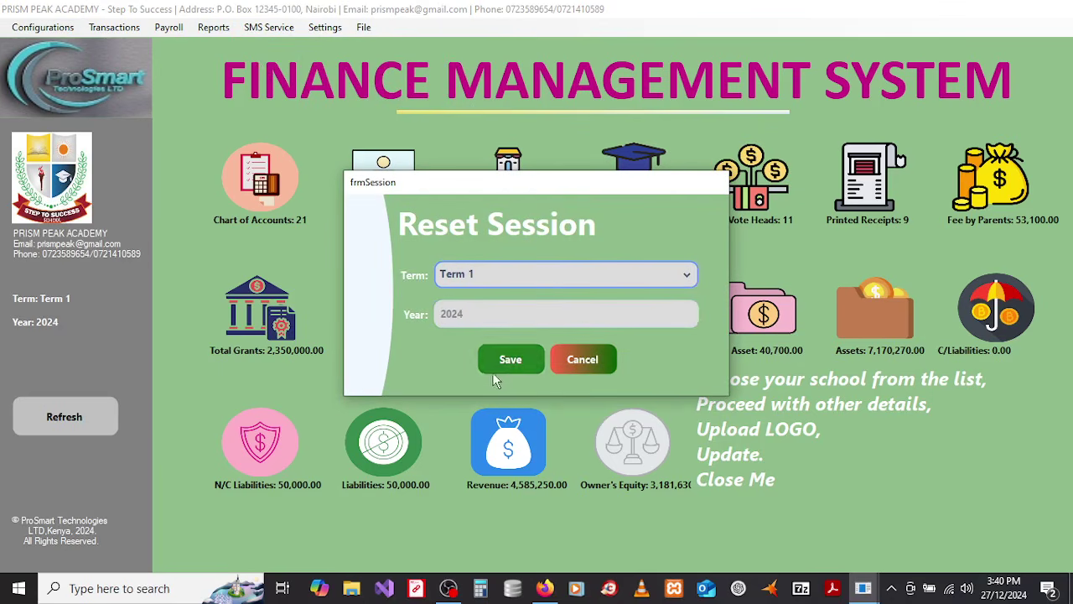
left_click(519, 368)
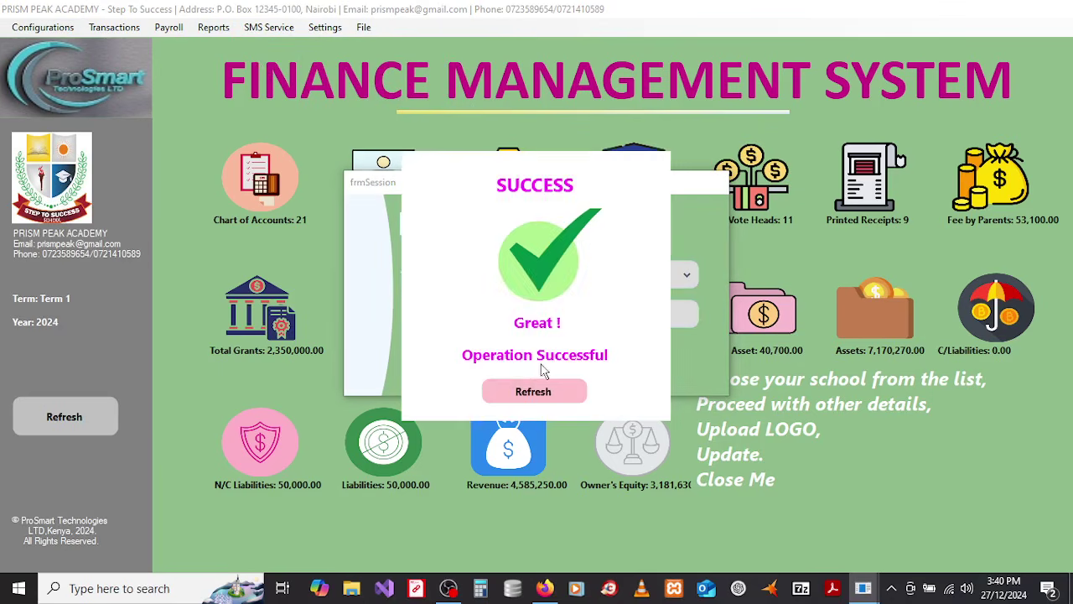
left_click(534, 392)
left_click(589, 363)
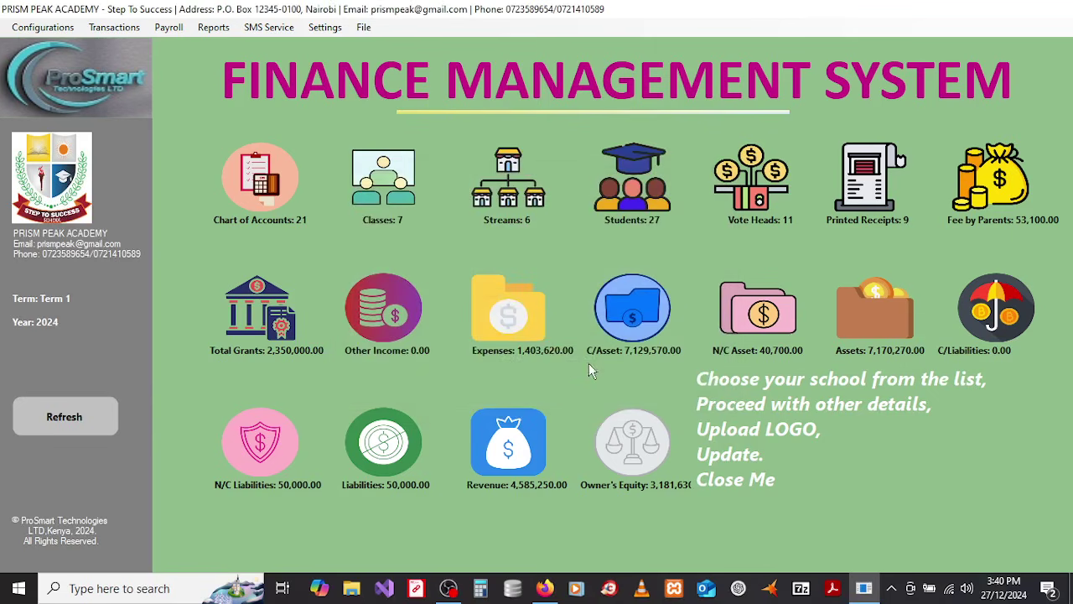
Step: Open Bursar|Currency Details from Settings and cancel without saving
left_click(322, 31)
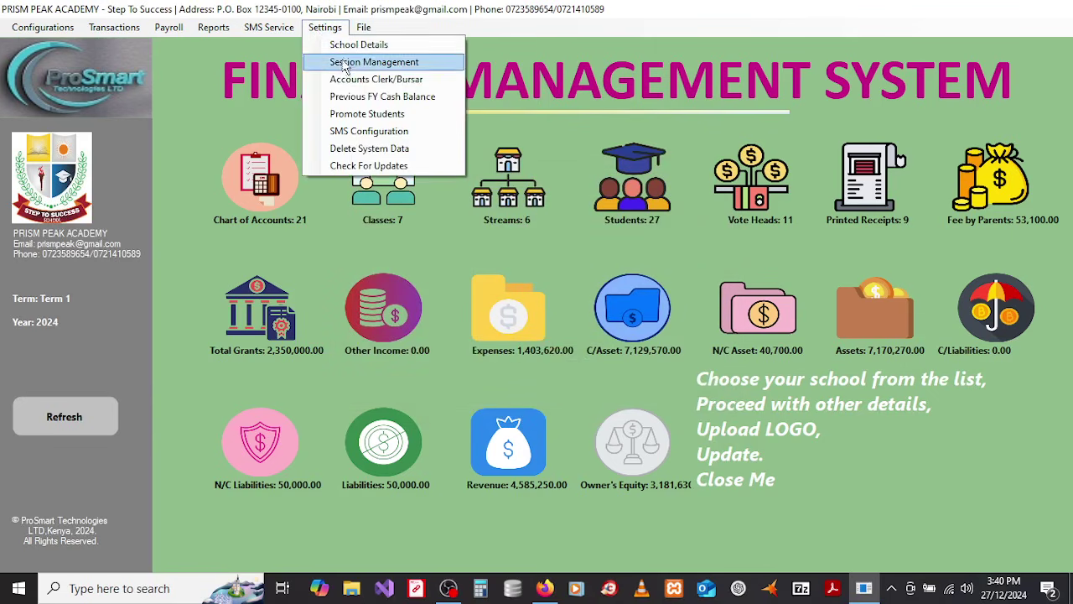
left_click(345, 80)
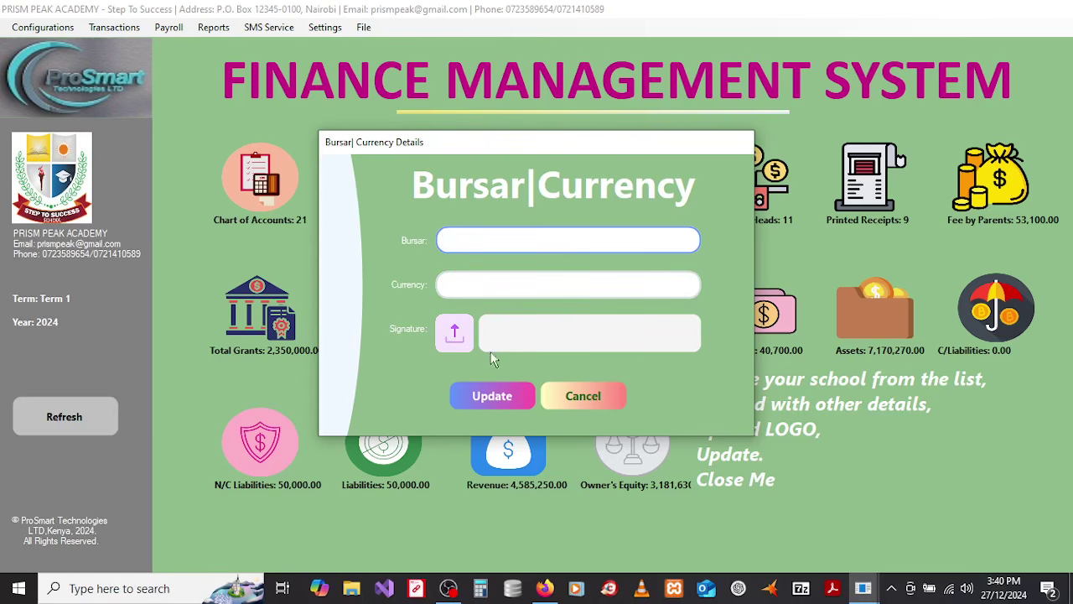
left_click(561, 393)
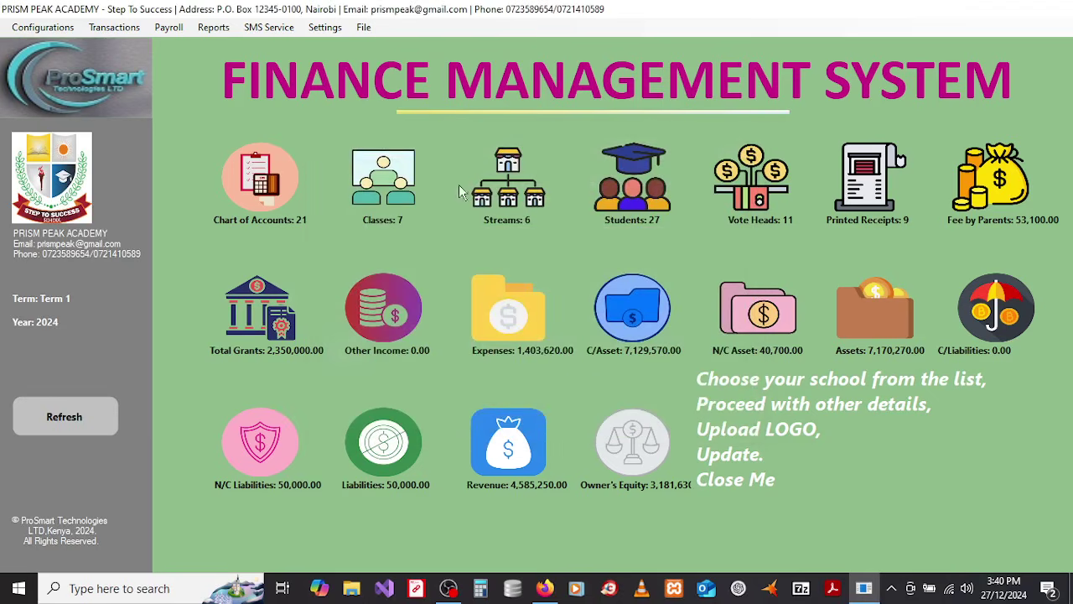
left_click(325, 31)
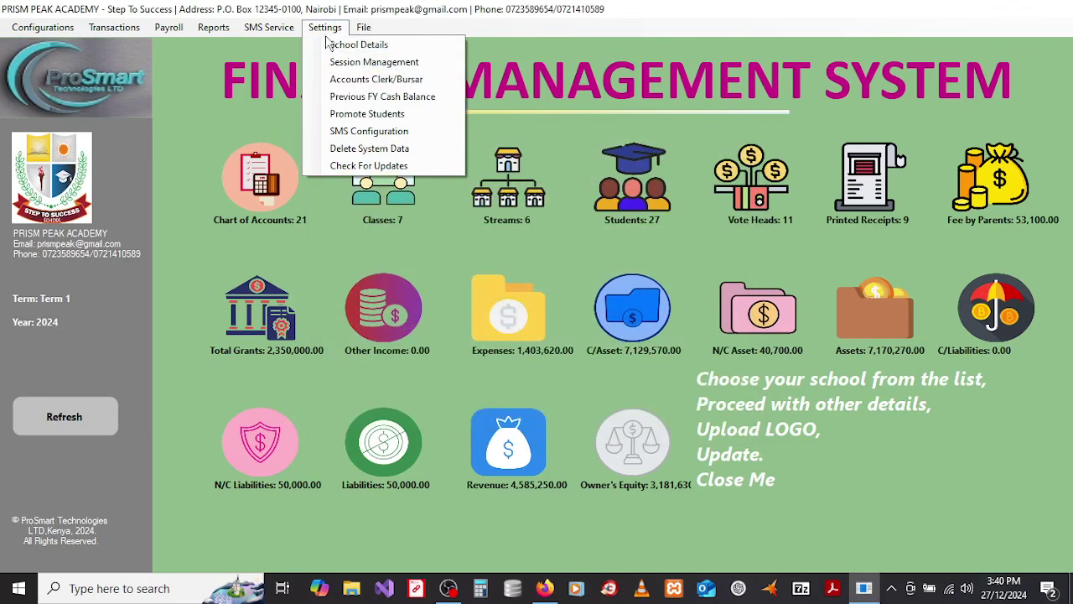
left_click(356, 99)
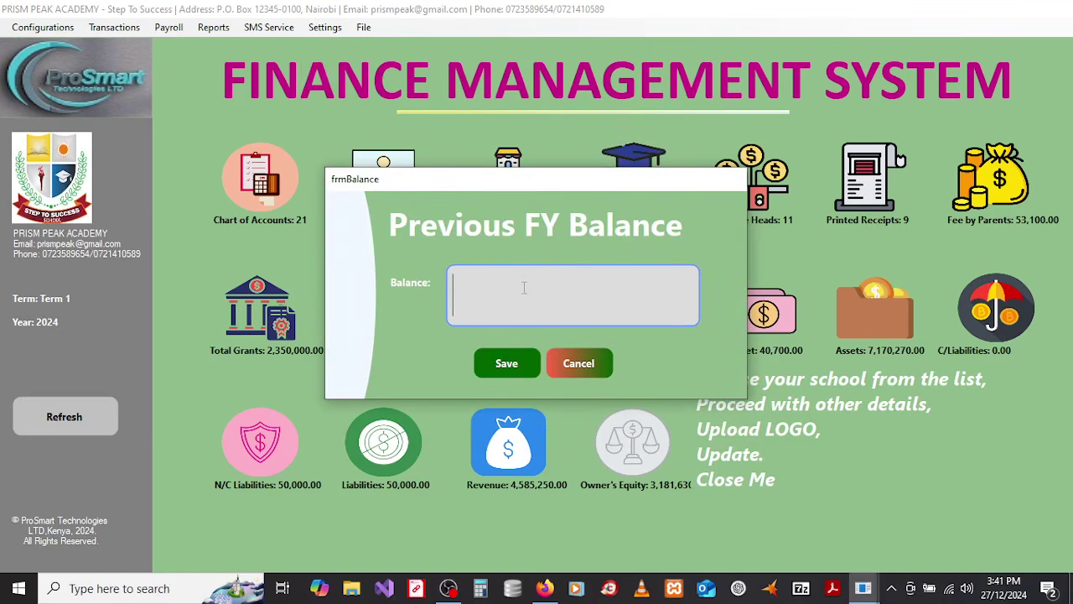
type("12000")
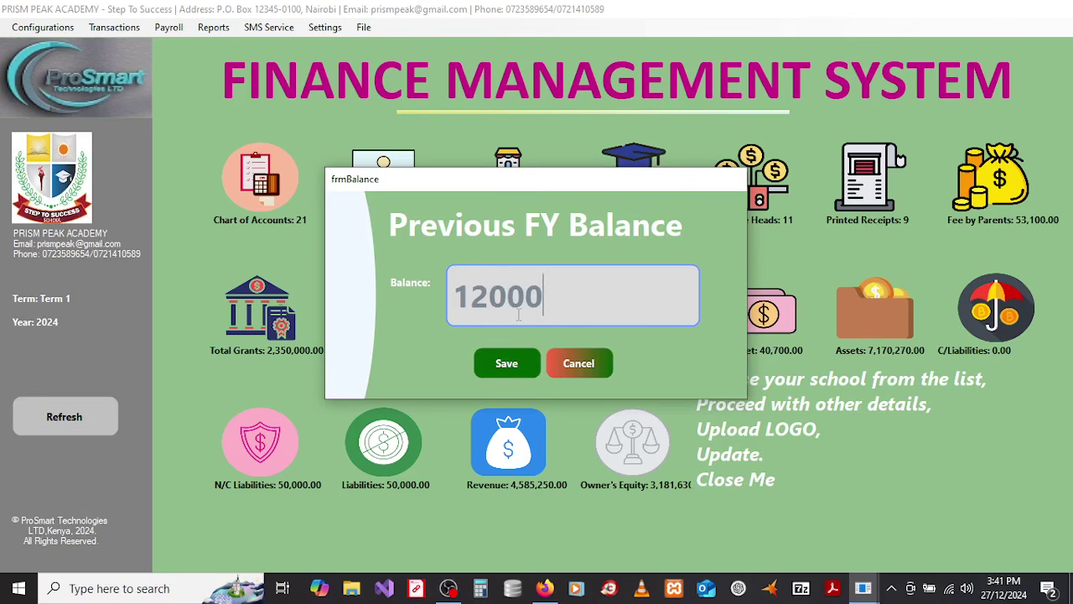
left_click(561, 355)
left_click(325, 31)
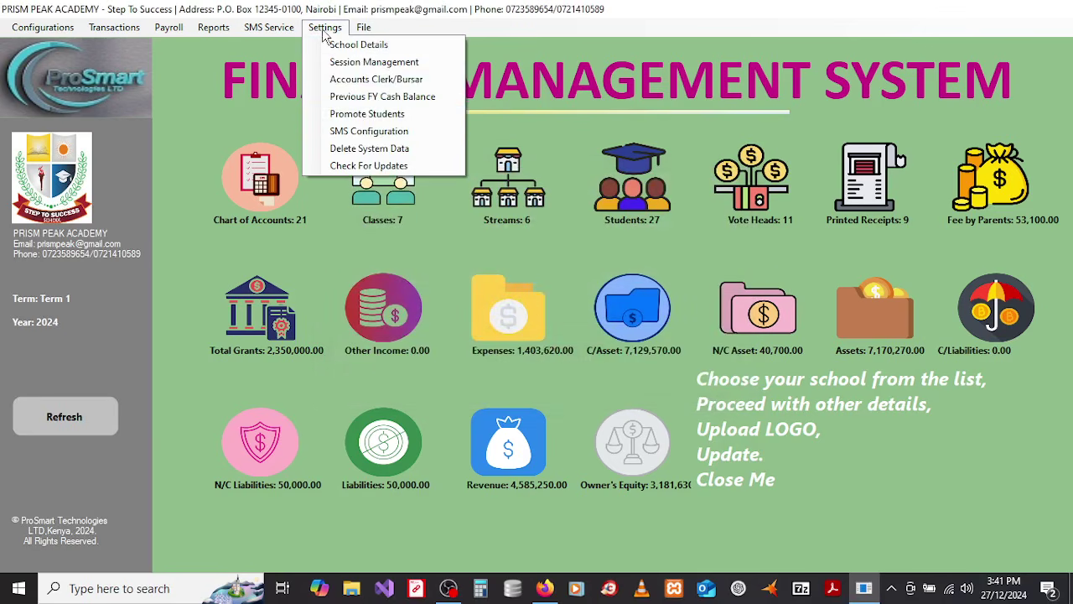
left_click(362, 115)
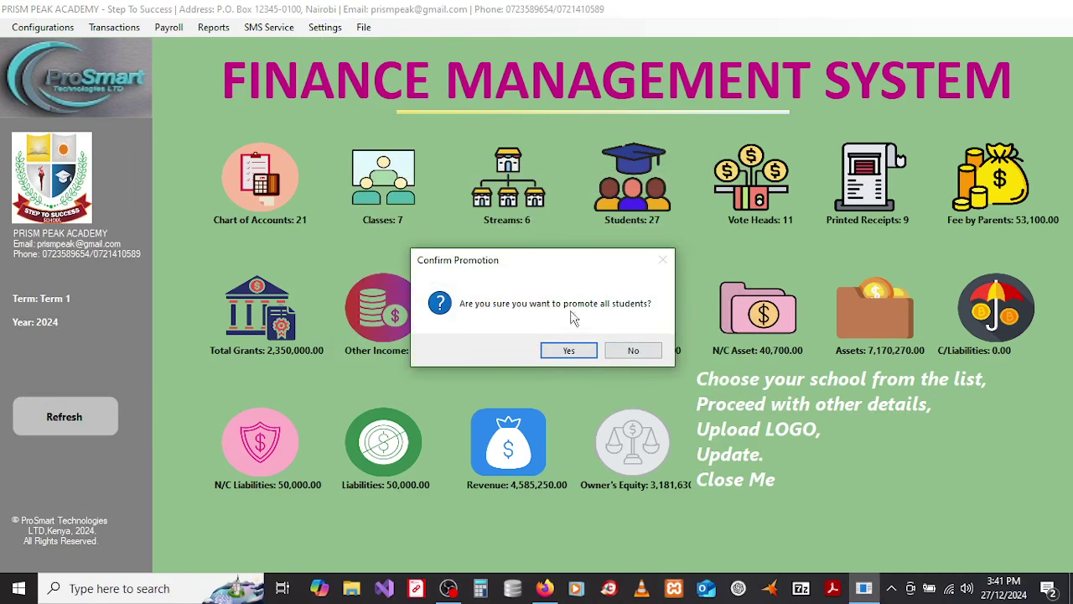
left_click(624, 350)
left_click(327, 28)
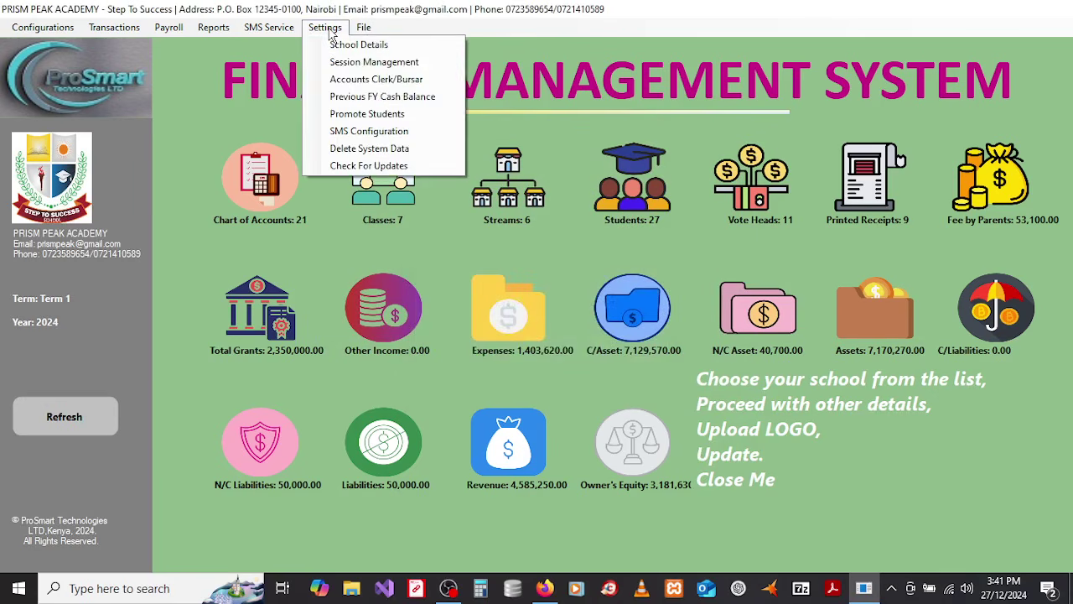
left_click(362, 137)
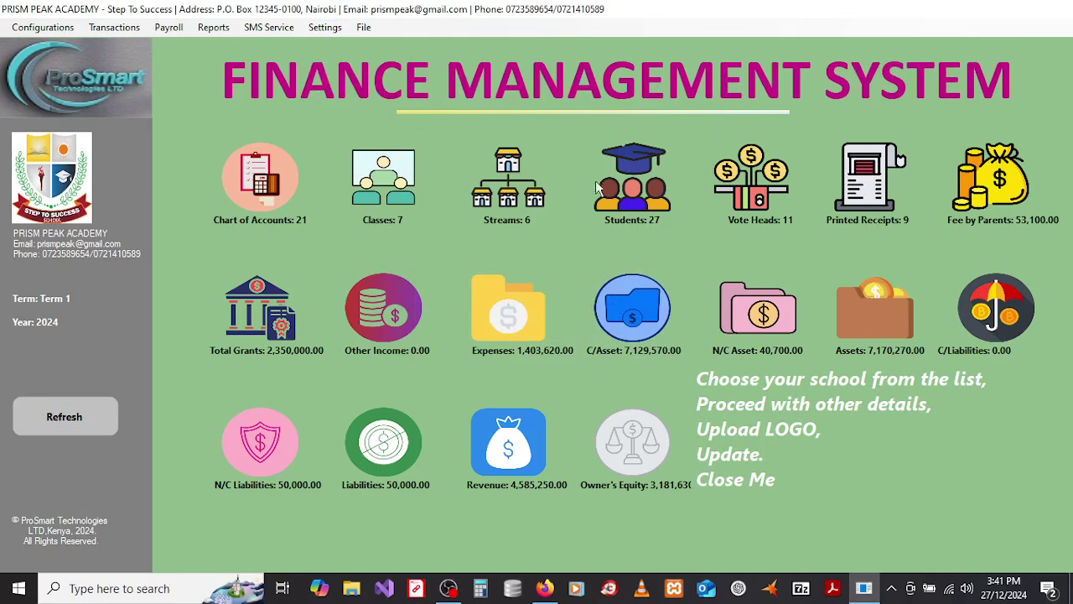
left_click(314, 30)
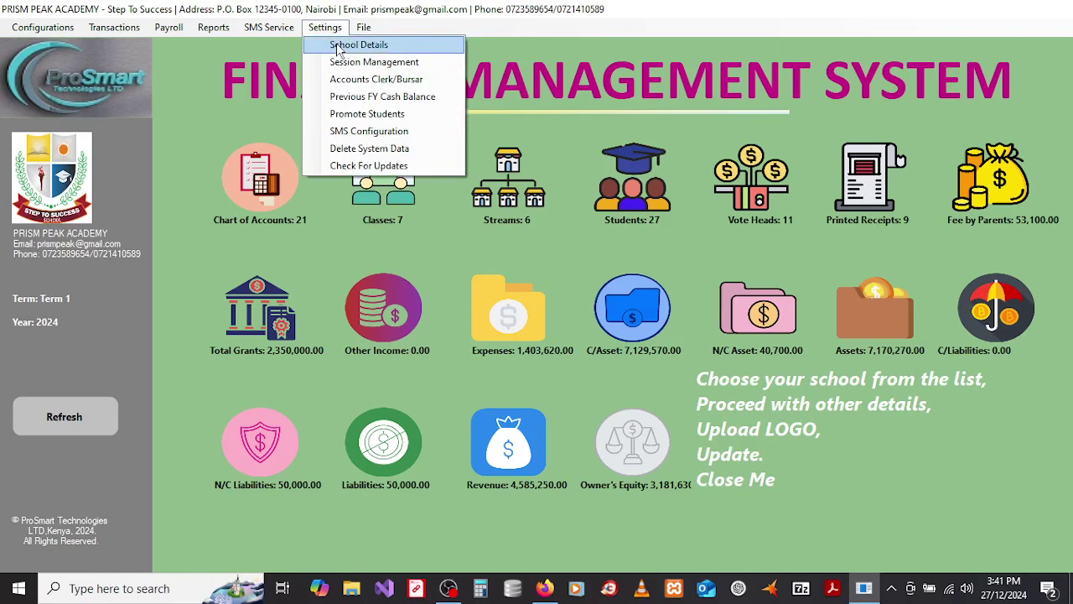
mouse_move(270, 30)
left_click(293, 52)
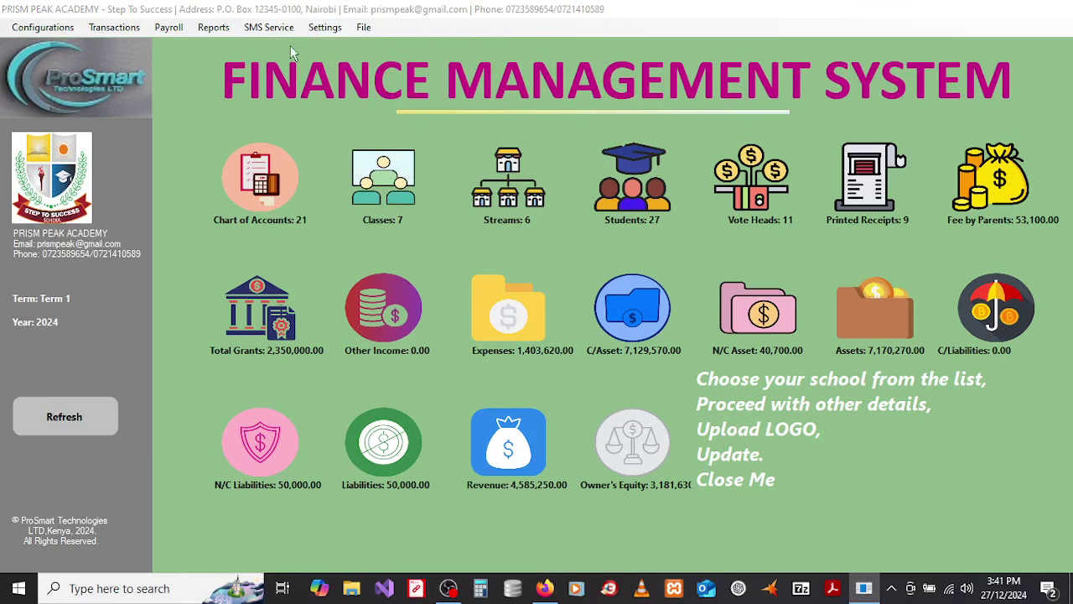
left_click(580, 397)
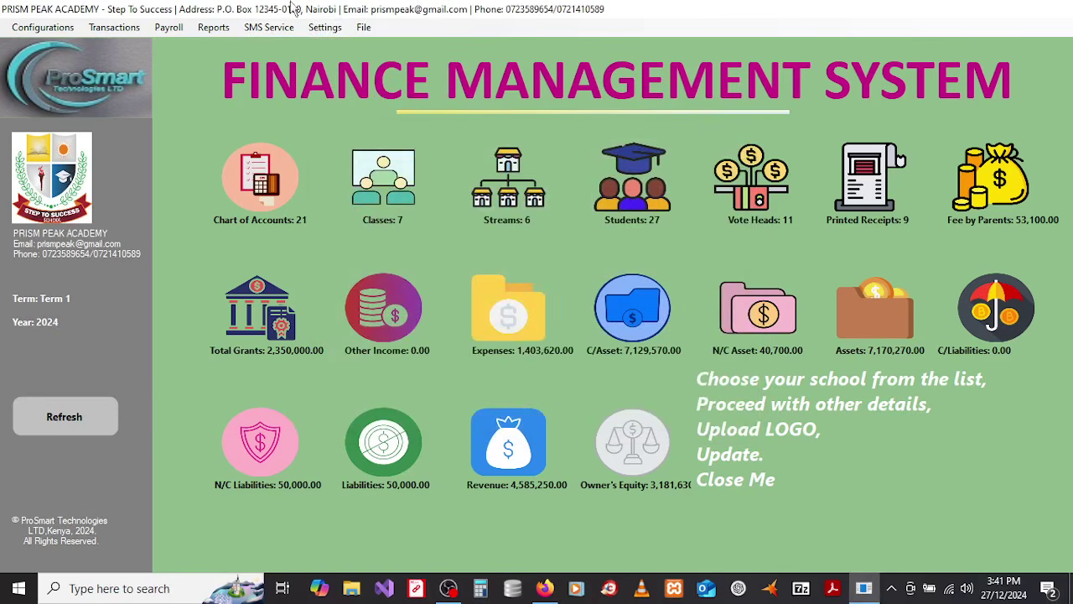
left_click(325, 27)
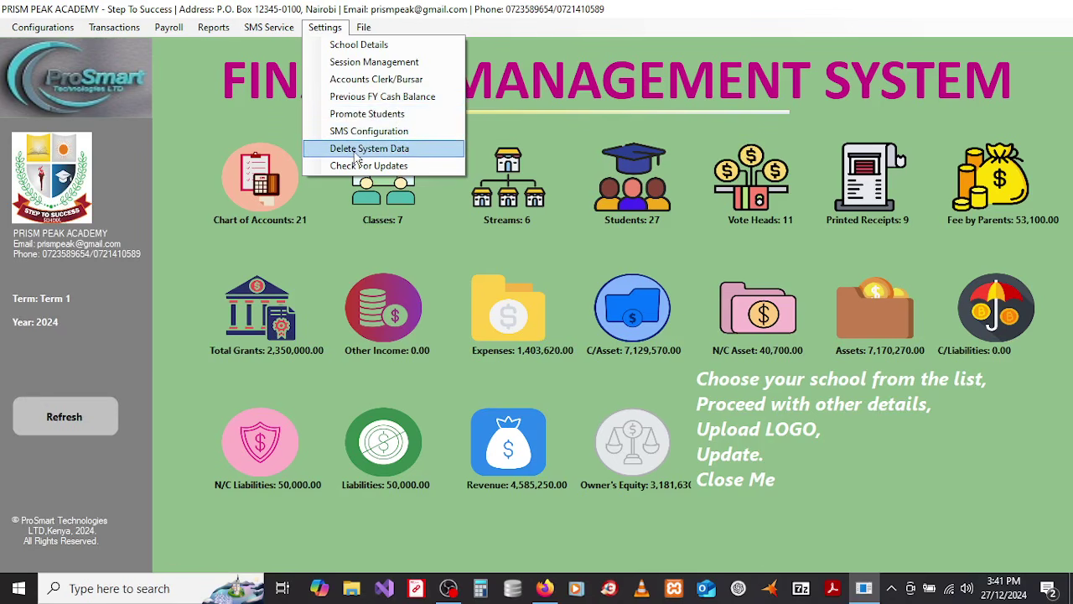
left_click(357, 151)
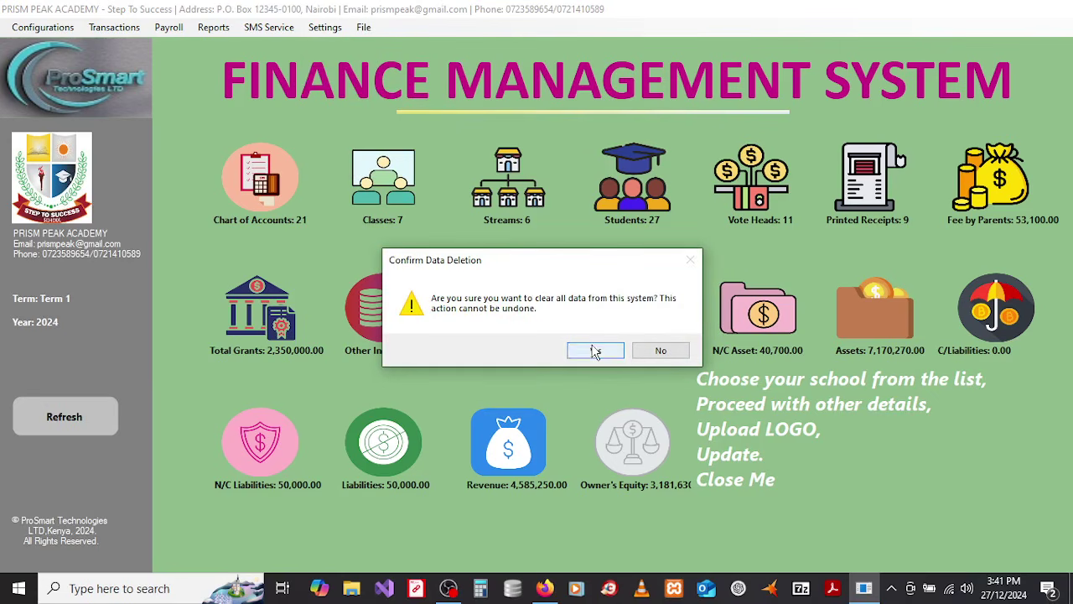
left_click(658, 354)
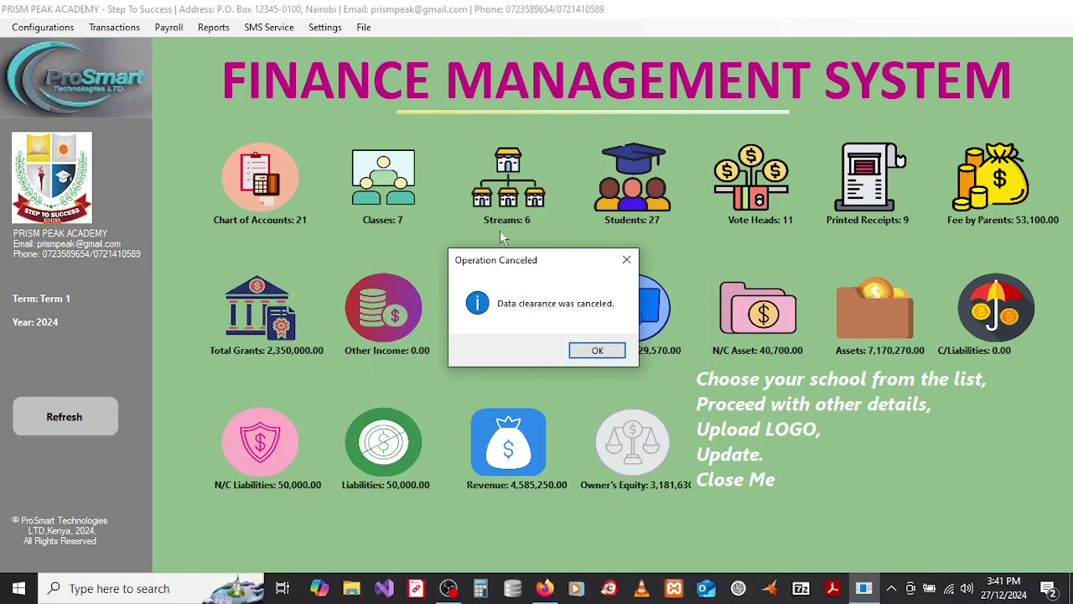
left_click(594, 352)
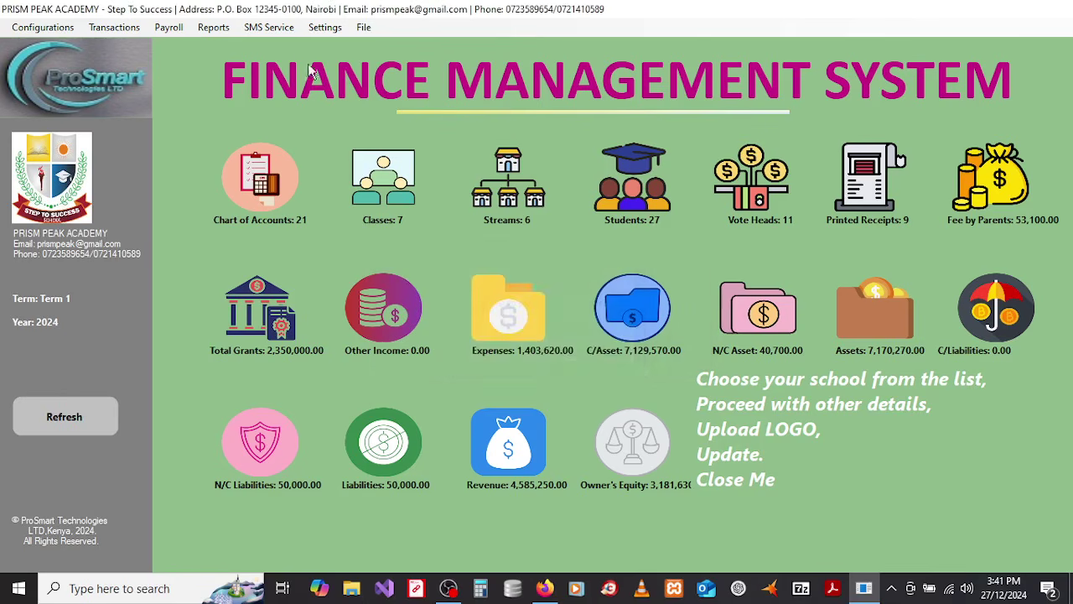
left_click(326, 28)
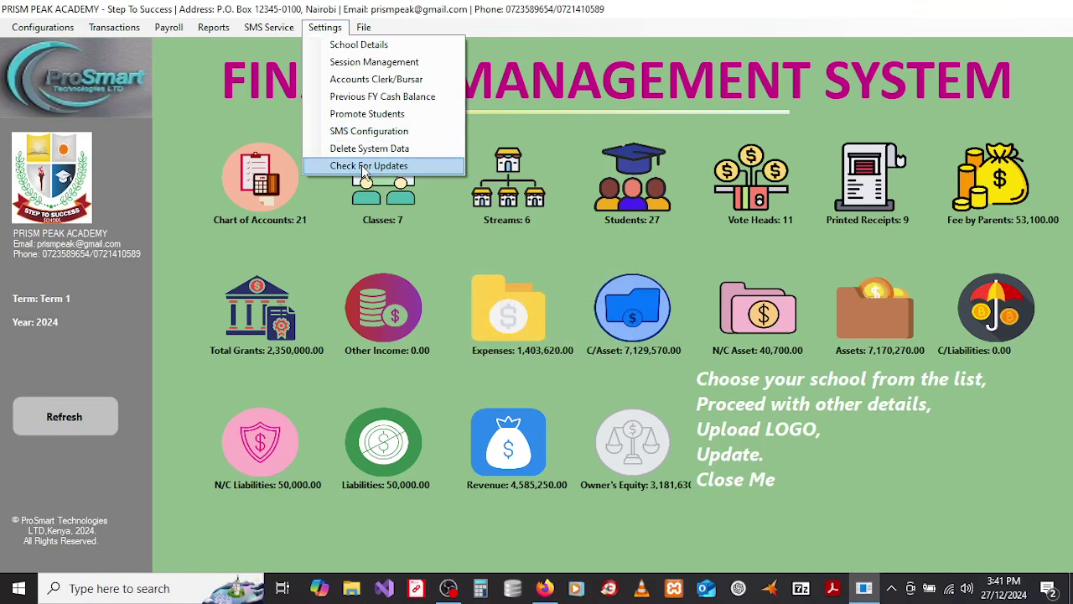
Step: Check for updates, then view the Support and About information
left_click(364, 166)
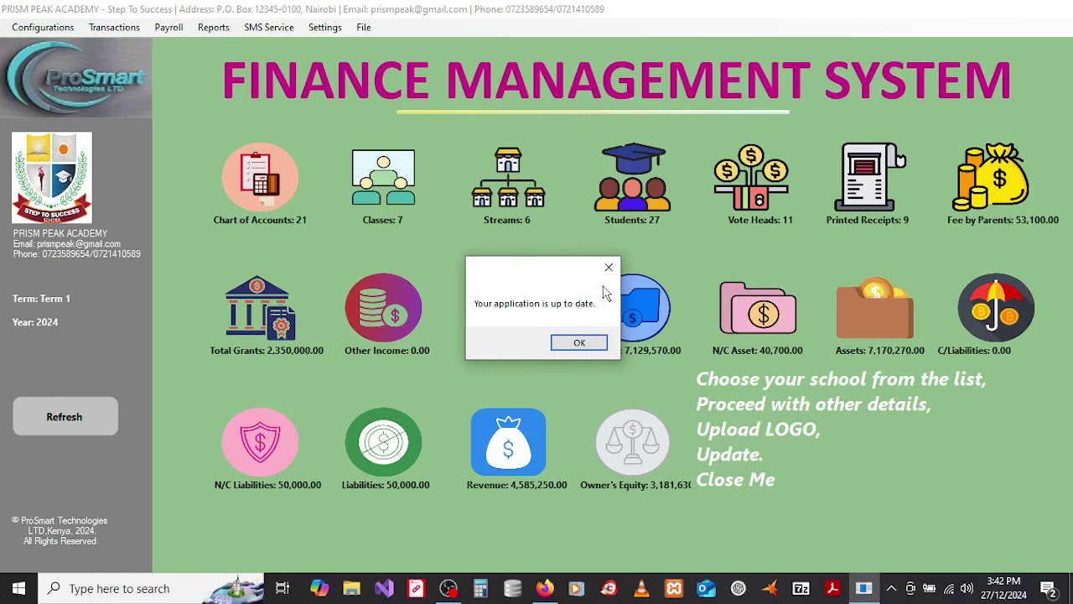
left_click(578, 342)
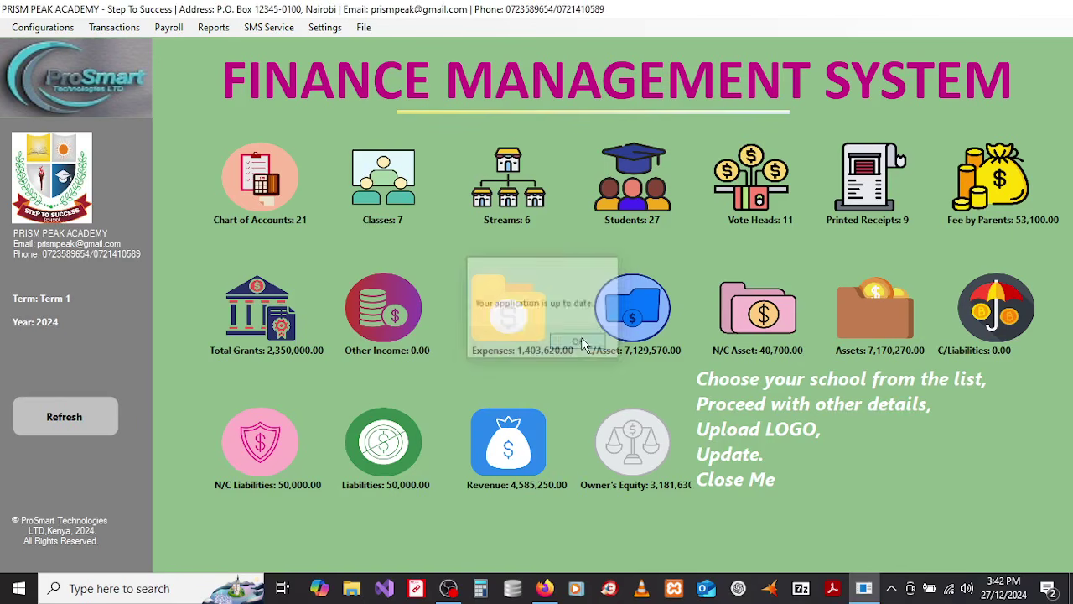
left_click(363, 27)
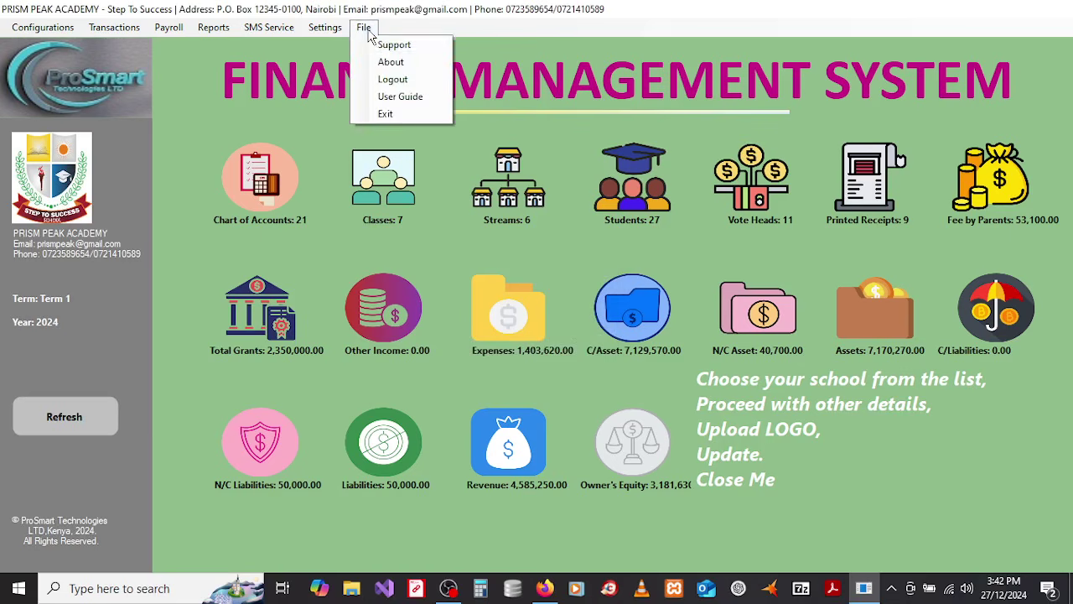
left_click(384, 40)
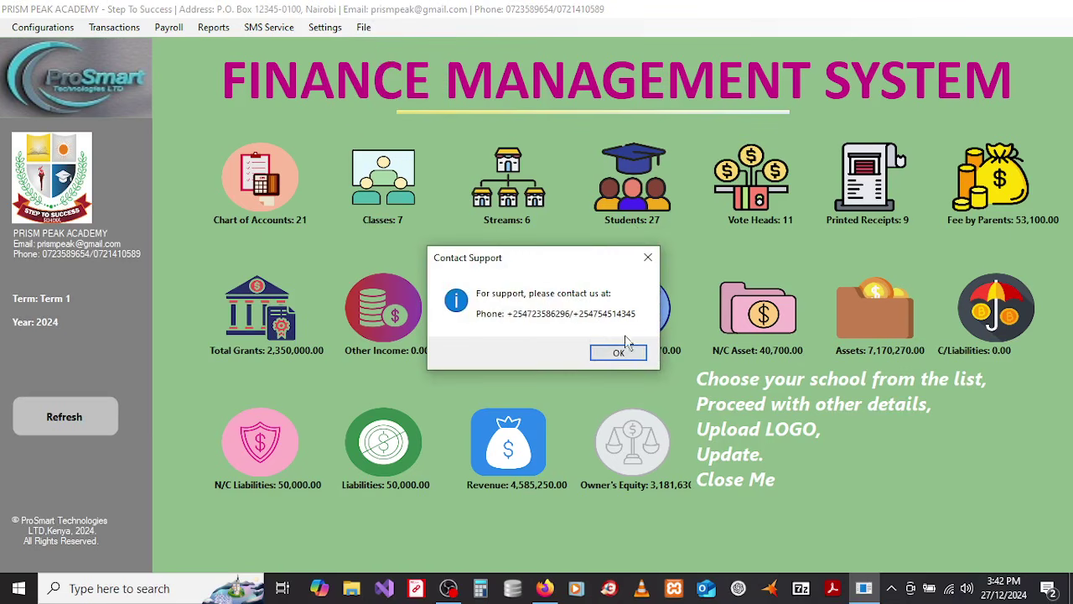
left_click(620, 353)
left_click(358, 29)
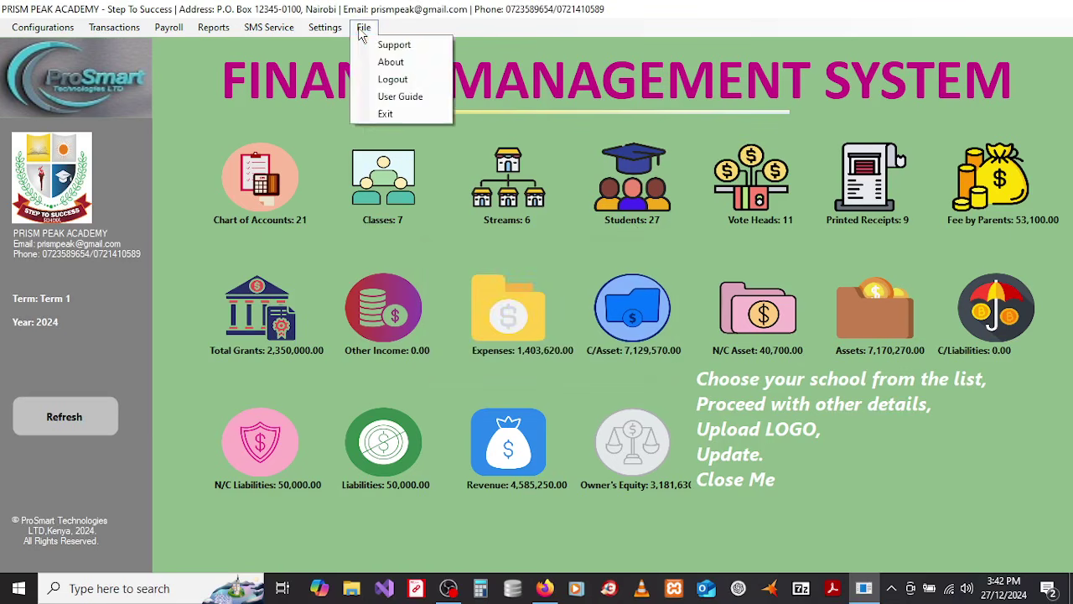
left_click(389, 62)
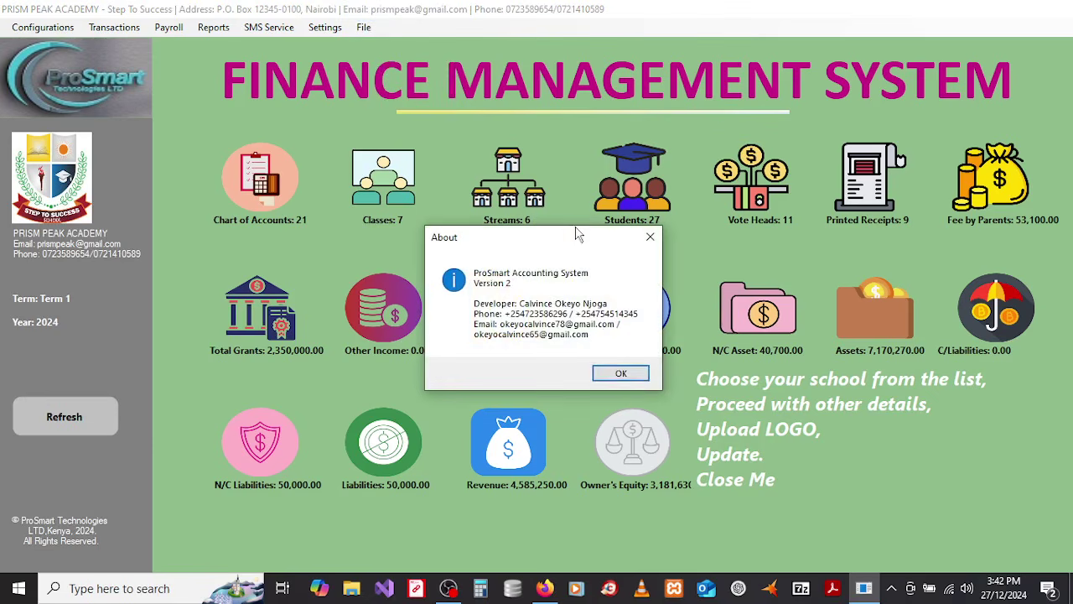
left_click(620, 373)
Step: Log out via File > Logout and move the Login window to the upper right
left_click(365, 28)
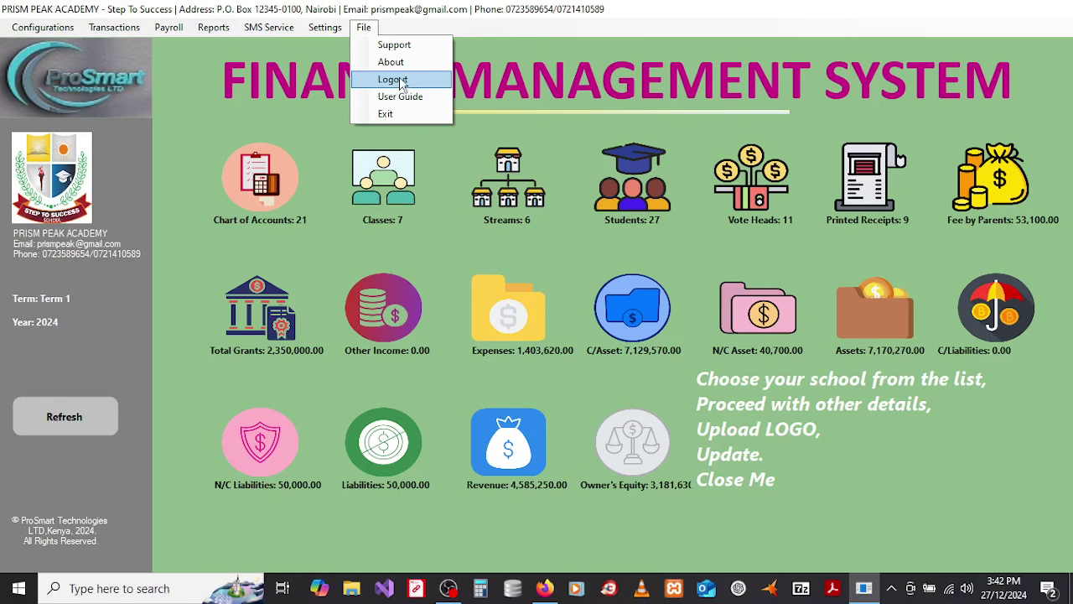
left_click(402, 81)
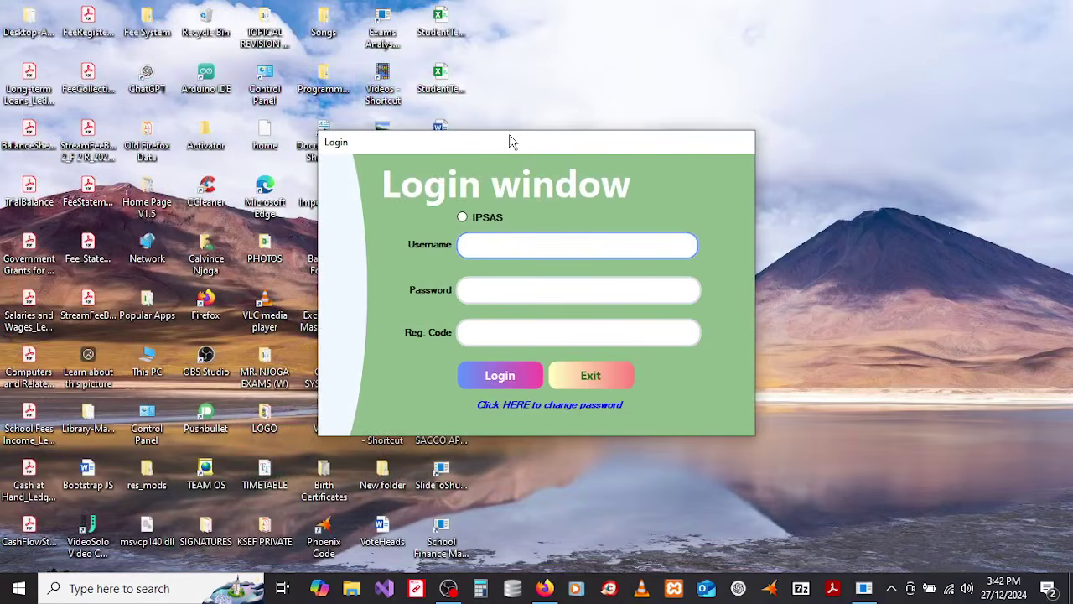
left_click_drag(512, 142, 712, 75)
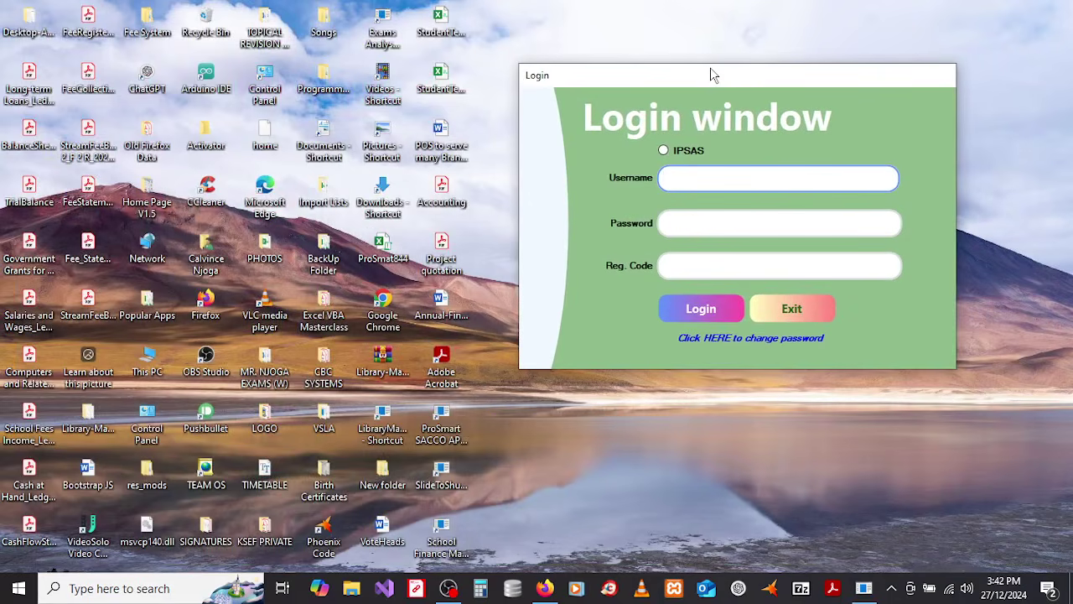